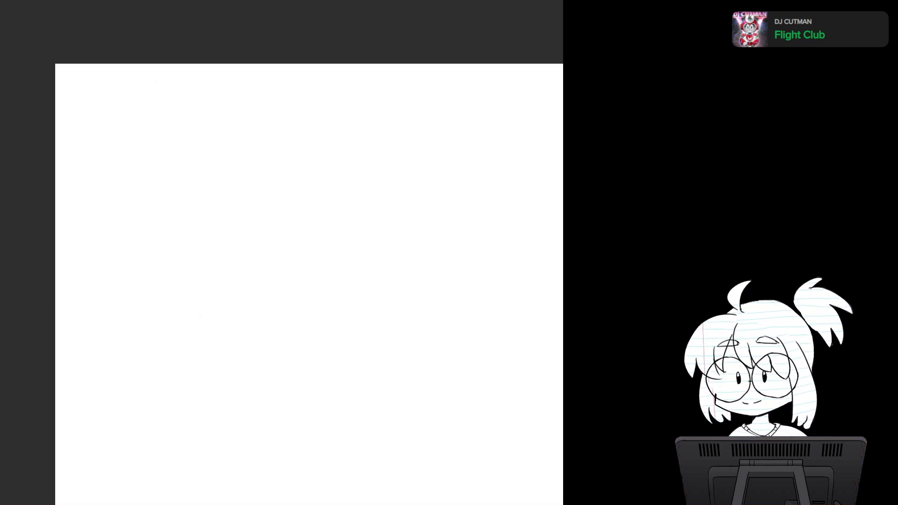
{"action": "left_click_drag", "start_coordinate": [308, 280], "coordinate": [335, 231]}
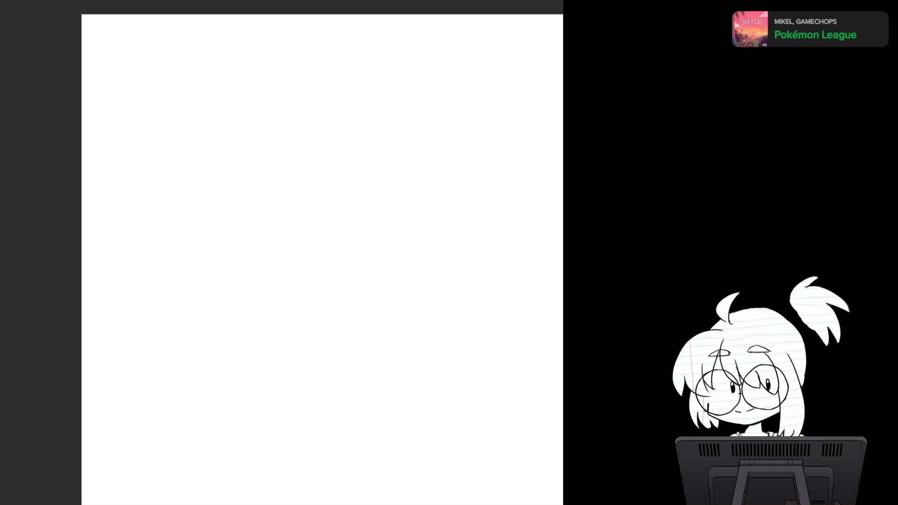
{"action": "scroll", "coordinate": [281, 253], "scroll_direction": "down", "scroll_amount": 2}
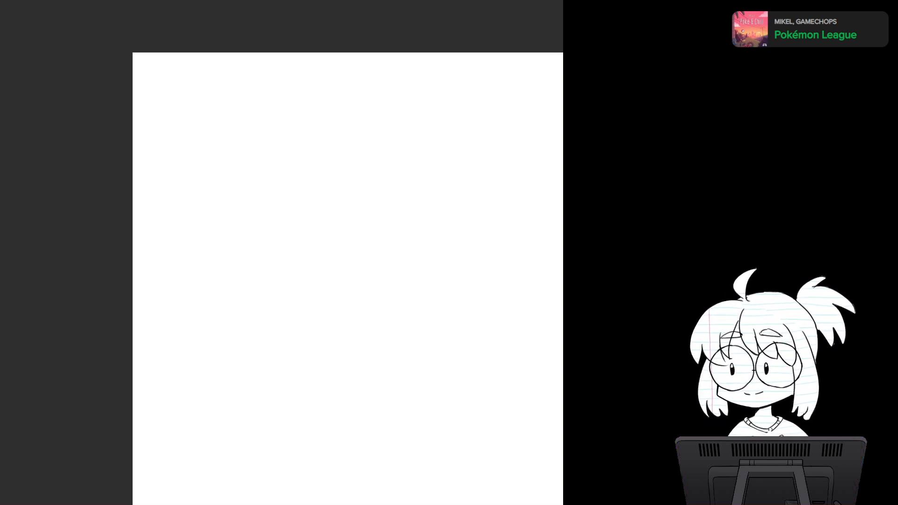
{"action": "mouse_move", "coordinate": [282, 252]}
{"action": "left_mouse_down"}
{"action": "mouse_move", "coordinate": [191, 224]}
{"action": "mouse_move", "coordinate": [187, 197]}
{"action": "left_mouse_up"}
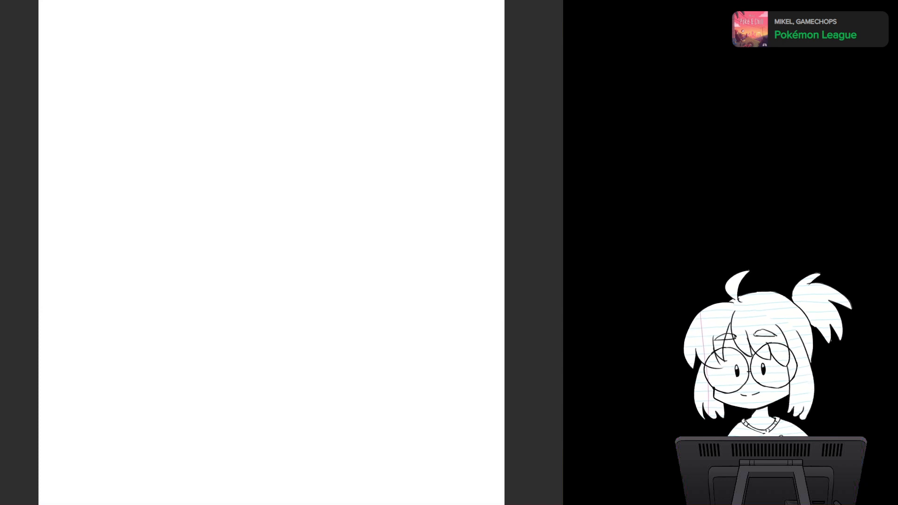
Step: Sketch overlapping light-blue circles for the character's head in the upper part of the blank page
{"action": "mouse_move", "coordinate": [299, 253]}
{"action": "left_mouse_down"}
{"action": "mouse_move", "coordinate": [235, 253]}
{"action": "mouse_move", "coordinate": [285, 271]}
{"action": "mouse_move", "coordinate": [248, 250]}
{"action": "left_mouse_up"}
{"action": "scroll", "coordinate": [271, 252], "scroll_direction": "down", "scroll_amount": 1}
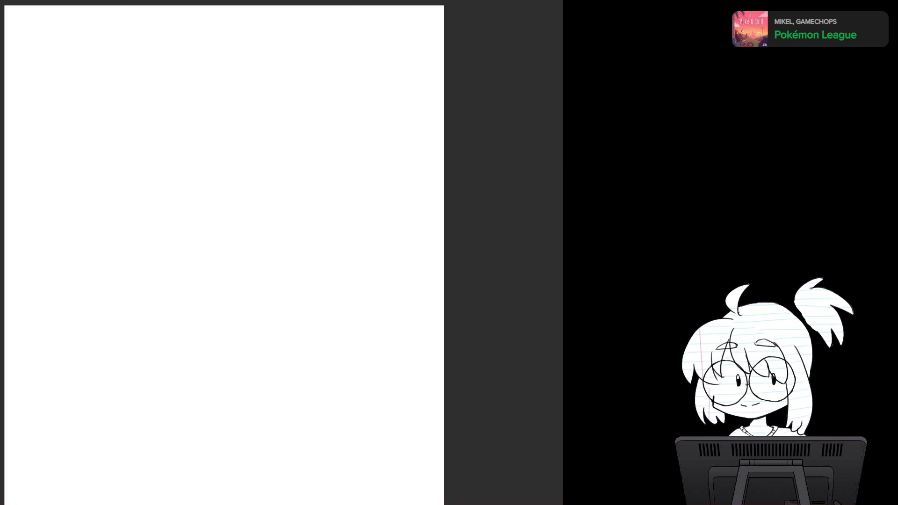
{"action": "scroll", "coordinate": [282, 281], "scroll_direction": "down", "scroll_amount": 1}
{"action": "left_click_drag", "start_coordinate": [281, 281], "coordinate": [258, 208]}
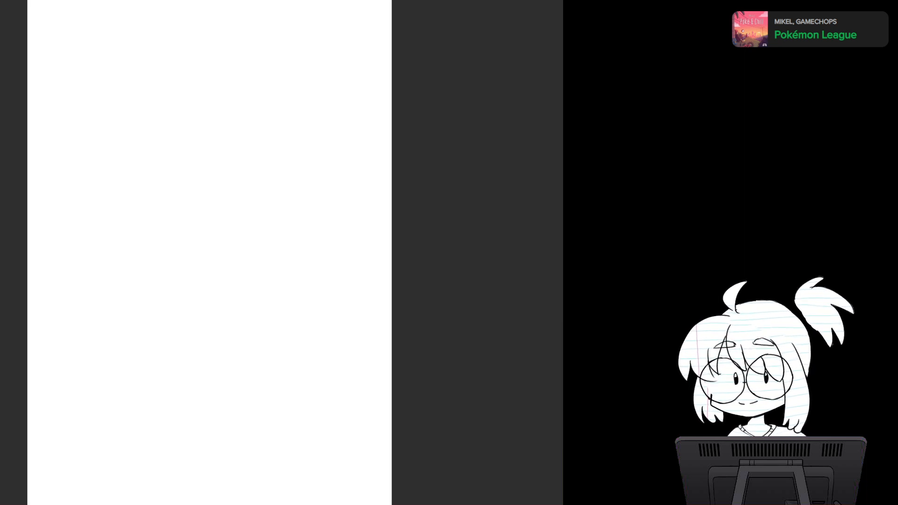
{"action": "scroll", "coordinate": [276, 253], "scroll_direction": "down", "scroll_amount": 1}
{"action": "left_click_drag", "start_coordinate": [262, 243], "coordinate": [234, 259]}
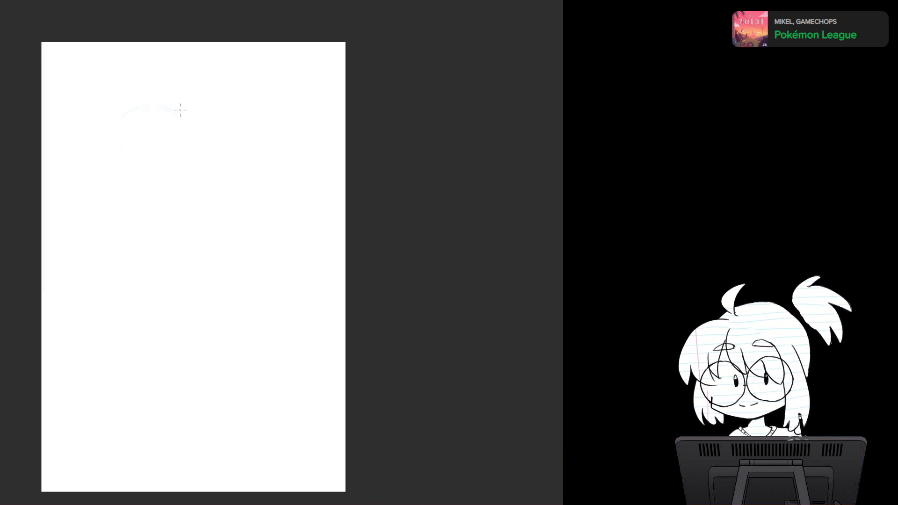
{"action": "mouse_move", "coordinate": [152, 90]}
{"action": "left_mouse_down"}
{"action": "mouse_move", "coordinate": [149, 240]}
{"action": "mouse_move", "coordinate": [197, 263]}
{"action": "mouse_move", "coordinate": [150, 257]}
{"action": "left_mouse_up"}
{"action": "mouse_move", "coordinate": [100, 142]}
{"action": "left_mouse_down"}
{"action": "mouse_move", "coordinate": [164, 262]}
{"action": "mouse_move", "coordinate": [194, 256]}
{"action": "left_mouse_up"}
{"action": "mouse_move", "coordinate": [112, 265]}
{"action": "left_mouse_down"}
{"action": "mouse_move", "coordinate": [242, 162]}
{"action": "mouse_move", "coordinate": [254, 184]}
{"action": "left_mouse_up"}
{"action": "mouse_move", "coordinate": [89, 158]}
{"action": "left_mouse_down"}
{"action": "mouse_move", "coordinate": [100, 253]}
{"action": "mouse_move", "coordinate": [238, 238]}
{"action": "left_mouse_up"}
{"action": "mouse_move", "coordinate": [247, 162]}
{"action": "left_mouse_down"}
{"action": "mouse_move", "coordinate": [226, 267]}
{"action": "mouse_move", "coordinate": [118, 164]}
{"action": "left_mouse_up"}
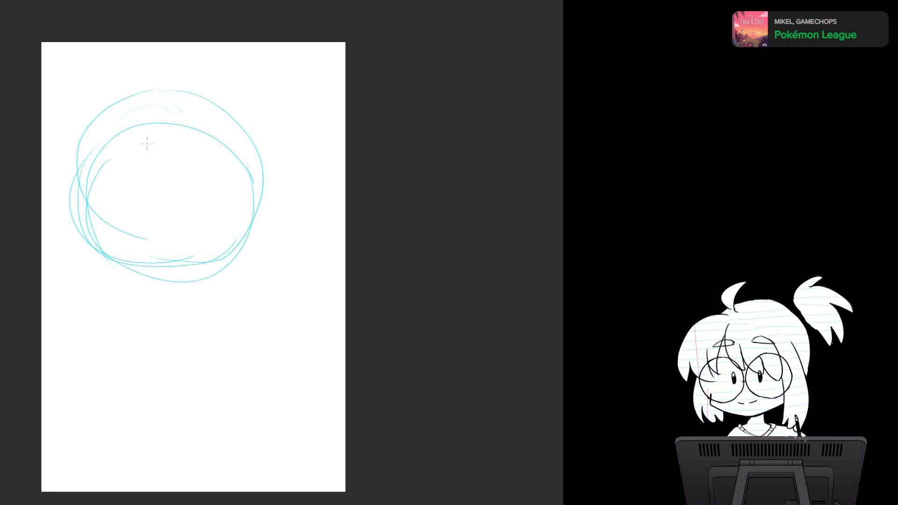
Step: Sketch a curved vertical centre guideline on the face and the cheek and jaw lines below the head circle
{"action": "left_click_drag", "start_coordinate": [144, 131], "coordinate": [156, 318]}
{"action": "mouse_move", "coordinate": [97, 234]}
{"action": "left_mouse_down"}
{"action": "mouse_move", "coordinate": [93, 282]}
{"action": "mouse_move", "coordinate": [133, 311]}
{"action": "left_mouse_up"}
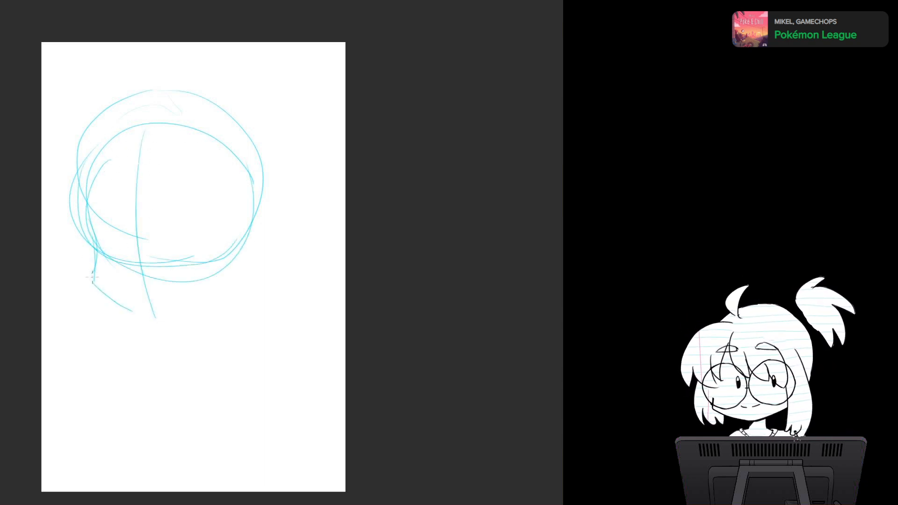
{"action": "mouse_move", "coordinate": [94, 280]}
{"action": "left_mouse_down"}
{"action": "mouse_move", "coordinate": [141, 309]}
{"action": "mouse_move", "coordinate": [204, 290]}
{"action": "left_mouse_up"}
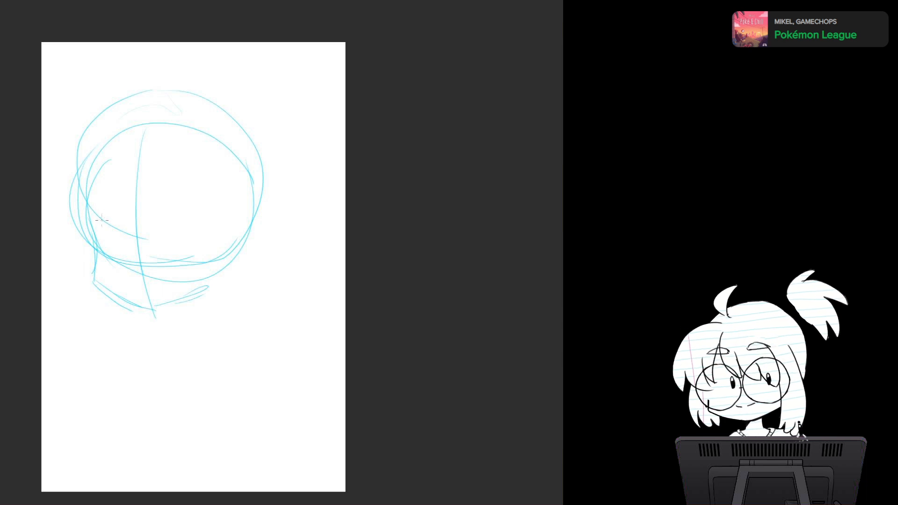
Step: Sketch both eyes with round irises and arched upper lids on either side of the centre guideline
{"action": "mouse_move", "coordinate": [94, 229]}
{"action": "left_mouse_down"}
{"action": "mouse_move", "coordinate": [111, 214]}
{"action": "mouse_move", "coordinate": [127, 236]}
{"action": "mouse_move", "coordinate": [99, 236]}
{"action": "mouse_move", "coordinate": [92, 248]}
{"action": "mouse_move", "coordinate": [109, 249]}
{"action": "mouse_move", "coordinate": [104, 242]}
{"action": "mouse_move", "coordinate": [109, 258]}
{"action": "left_mouse_up"}
{"action": "mouse_move", "coordinate": [108, 228]}
{"action": "left_mouse_down"}
{"action": "mouse_move", "coordinate": [127, 236]}
{"action": "mouse_move", "coordinate": [127, 261]}
{"action": "left_mouse_up"}
{"action": "mouse_move", "coordinate": [166, 232]}
{"action": "left_mouse_down"}
{"action": "mouse_move", "coordinate": [190, 216]}
{"action": "mouse_move", "coordinate": [216, 234]}
{"action": "mouse_move", "coordinate": [179, 264]}
{"action": "mouse_move", "coordinate": [165, 259]}
{"action": "left_mouse_up"}
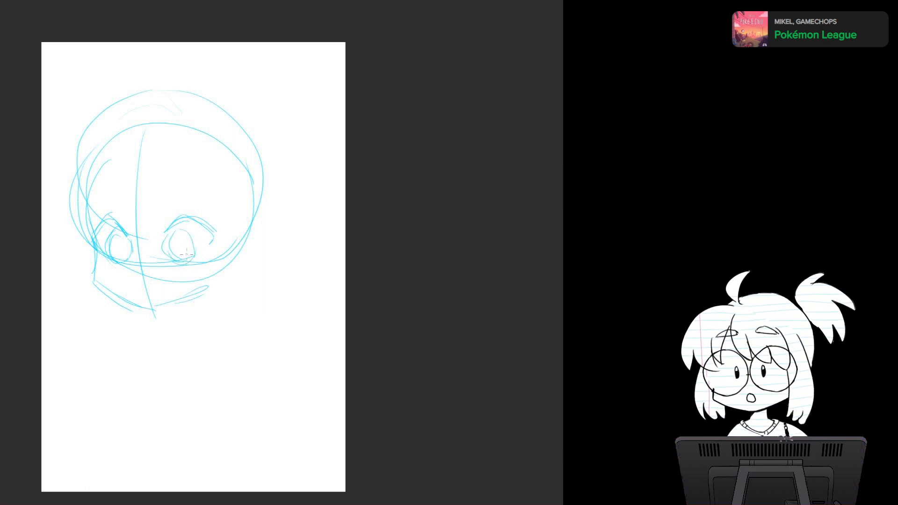
Step: Sketch the bangs over the forehead and the hair falling past the left side of the face
{"action": "mouse_move", "coordinate": [147, 125]}
{"action": "left_mouse_down"}
{"action": "mouse_move", "coordinate": [135, 212]}
{"action": "mouse_move", "coordinate": [113, 206]}
{"action": "left_mouse_up"}
{"action": "left_click_drag", "start_coordinate": [88, 145], "coordinate": [65, 236]}
{"action": "left_click_drag", "start_coordinate": [115, 143], "coordinate": [117, 206]}
{"action": "left_click_drag", "start_coordinate": [192, 160], "coordinate": [198, 181]}
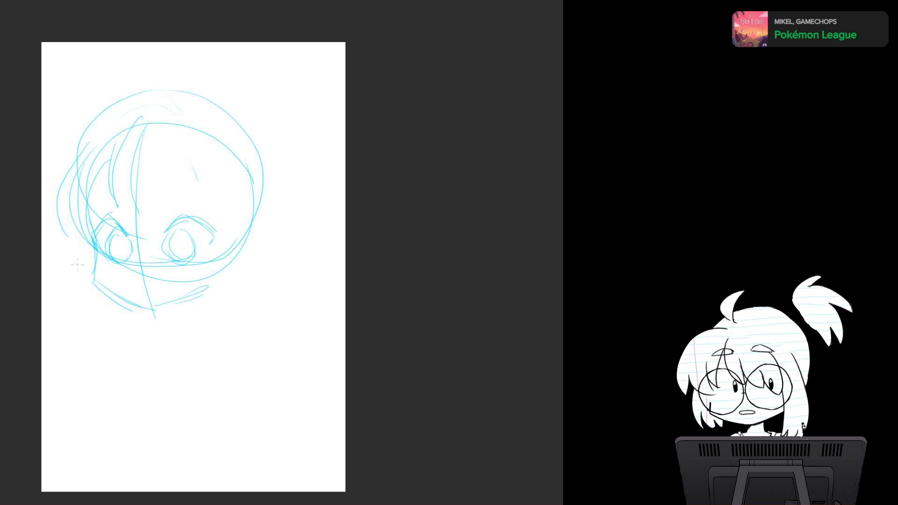
{"action": "mouse_move", "coordinate": [77, 229]}
{"action": "left_mouse_down"}
{"action": "mouse_move", "coordinate": [65, 295]}
{"action": "mouse_move", "coordinate": [83, 269]}
{"action": "left_mouse_up"}
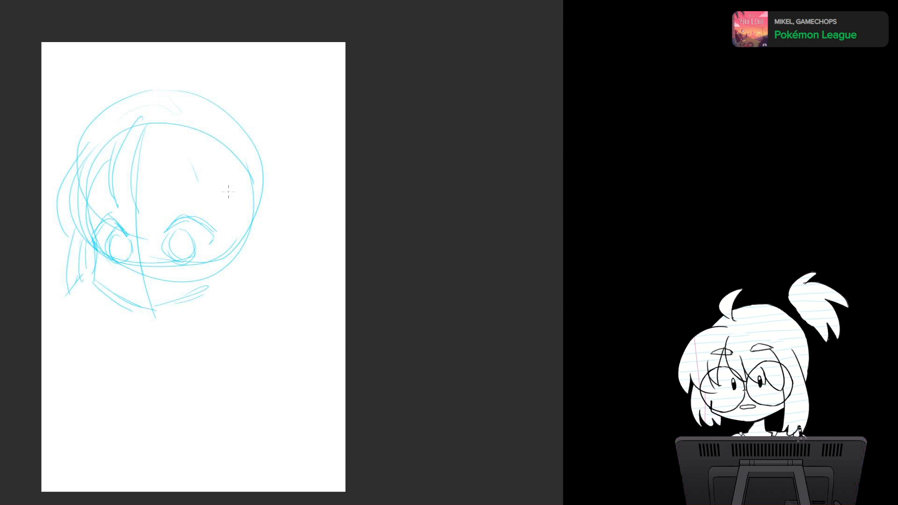
Step: Sketch the right side lock of hair and a rounded ear beside the face
{"action": "left_click_drag", "start_coordinate": [223, 201], "coordinate": [218, 263]}
{"action": "left_click_drag", "start_coordinate": [225, 195], "coordinate": [216, 269]}
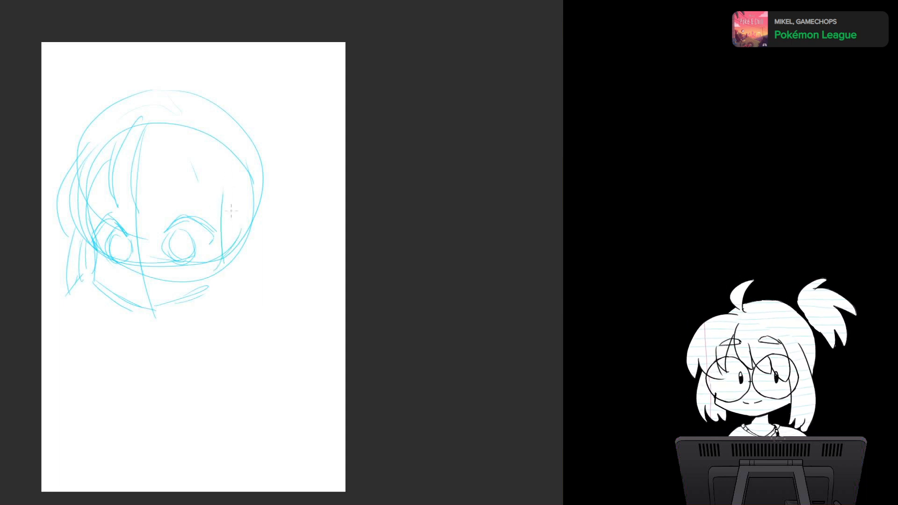
{"action": "left_click_drag", "start_coordinate": [229, 176], "coordinate": [234, 273]}
{"action": "left_click_drag", "start_coordinate": [241, 199], "coordinate": [232, 270]}
{"action": "mouse_move", "coordinate": [239, 228]}
{"action": "left_mouse_down"}
{"action": "mouse_move", "coordinate": [250, 220]}
{"action": "mouse_move", "coordinate": [230, 264]}
{"action": "left_mouse_up"}
Step: Sketch two tall pointed animal ears rising from the left and right of the head
{"action": "left_click_drag", "start_coordinate": [79, 143], "coordinate": [74, 84]}
{"action": "left_click_drag", "start_coordinate": [92, 61], "coordinate": [125, 115]}
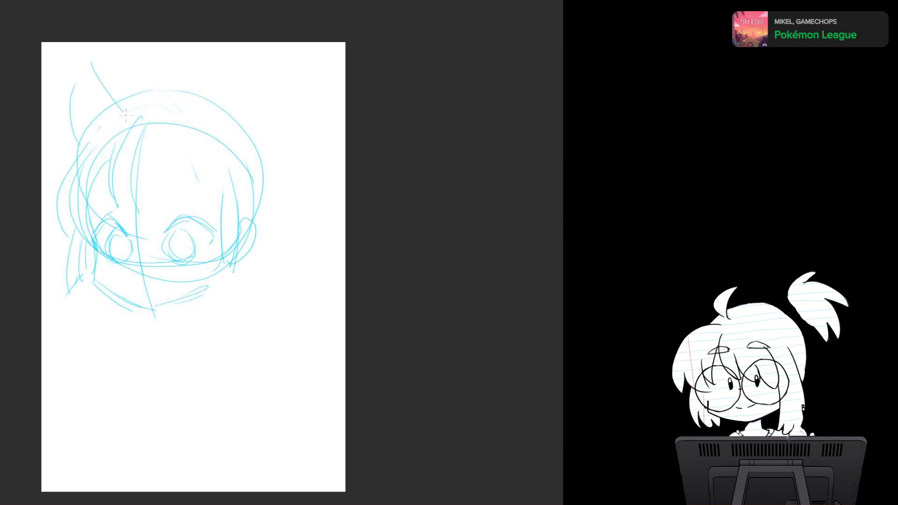
{"action": "left_click_drag", "start_coordinate": [207, 118], "coordinate": [240, 68]}
{"action": "left_click_drag", "start_coordinate": [251, 80], "coordinate": [256, 160]}
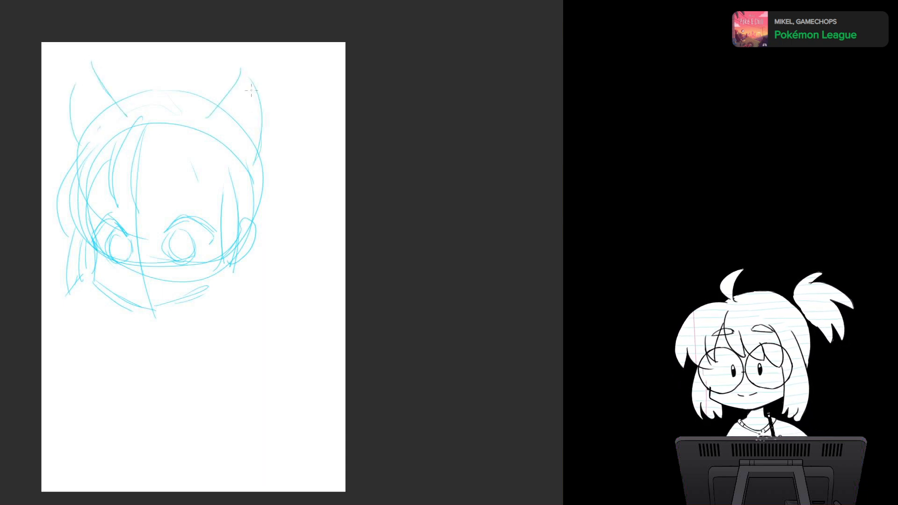
{"action": "left_click_drag", "start_coordinate": [255, 96], "coordinate": [233, 190]}
{"action": "left_click_drag", "start_coordinate": [227, 106], "coordinate": [189, 155]}
Step: Sketch a headband with a looped bow across the crown, the right hair edge, and a round bun behind the right ear
{"action": "mouse_move", "coordinate": [122, 124]}
{"action": "left_mouse_down"}
{"action": "mouse_move", "coordinate": [218, 113]}
{"action": "mouse_move", "coordinate": [202, 102]}
{"action": "mouse_move", "coordinate": [237, 108]}
{"action": "mouse_move", "coordinate": [224, 130]}
{"action": "left_mouse_up"}
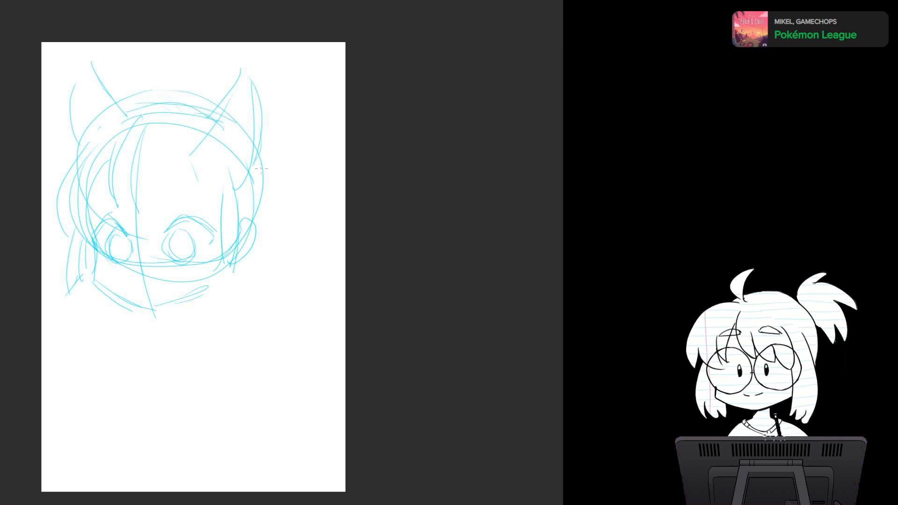
{"action": "mouse_move", "coordinate": [256, 158]}
{"action": "left_mouse_down"}
{"action": "mouse_move", "coordinate": [245, 205]}
{"action": "mouse_move", "coordinate": [257, 223]}
{"action": "left_mouse_up"}
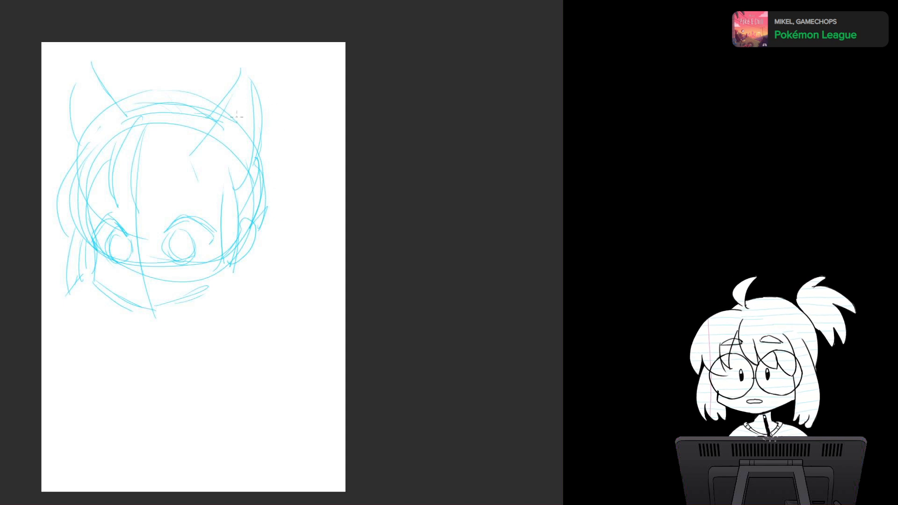
{"action": "mouse_move", "coordinate": [194, 109]}
{"action": "left_mouse_down"}
{"action": "mouse_move", "coordinate": [204, 89]}
{"action": "mouse_move", "coordinate": [211, 116]}
{"action": "mouse_move", "coordinate": [185, 105]}
{"action": "mouse_move", "coordinate": [229, 96]}
{"action": "mouse_move", "coordinate": [277, 168]}
{"action": "mouse_move", "coordinate": [265, 176]}
{"action": "mouse_move", "coordinate": [283, 151]}
{"action": "mouse_move", "coordinate": [263, 171]}
{"action": "left_mouse_up"}
{"action": "mouse_move", "coordinate": [282, 134]}
{"action": "left_mouse_down"}
{"action": "mouse_move", "coordinate": [275, 173]}
{"action": "mouse_move", "coordinate": [266, 116]}
{"action": "left_mouse_up"}
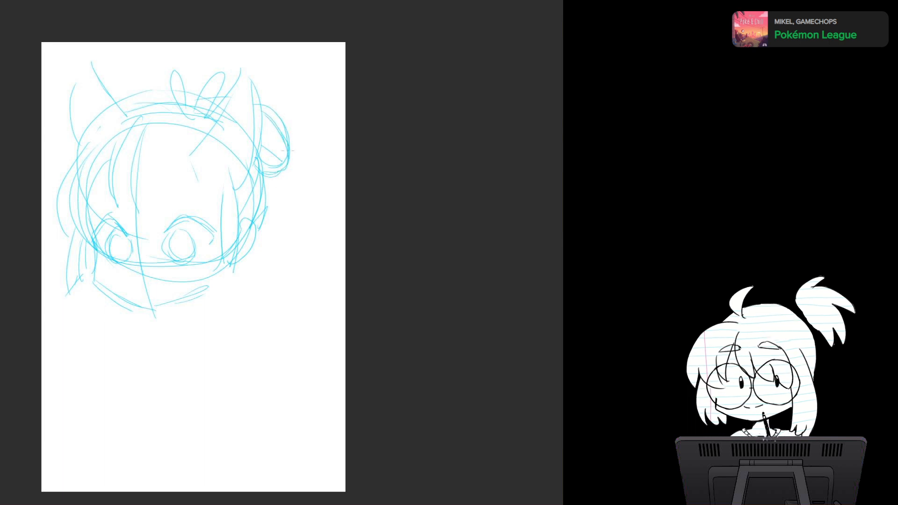
{"action": "left_click_drag", "start_coordinate": [286, 165], "coordinate": [265, 180]}
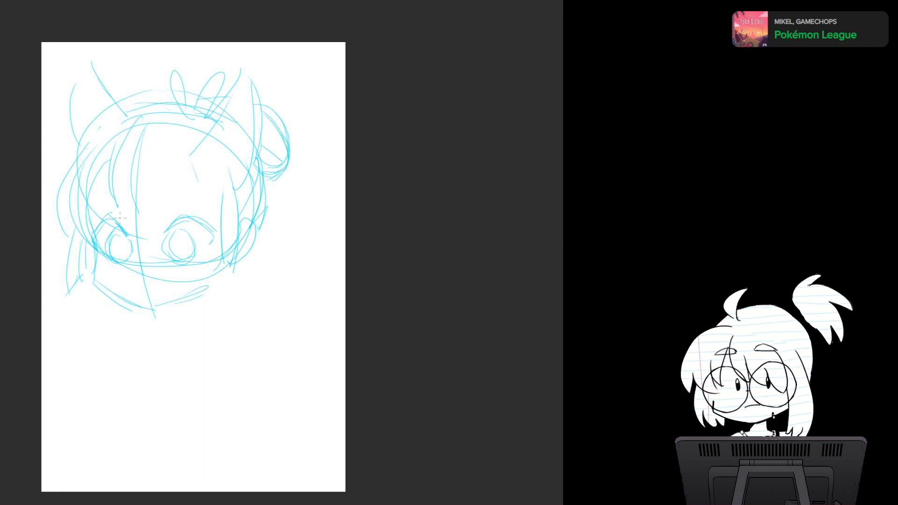
Step: Reinforce the upper eyelid lines and sketch a small open mouth and chin line on the face
{"action": "mouse_move", "coordinate": [113, 215]}
{"action": "left_mouse_down"}
{"action": "mouse_move", "coordinate": [129, 235]}
{"action": "mouse_move", "coordinate": [116, 224]}
{"action": "left_mouse_up"}
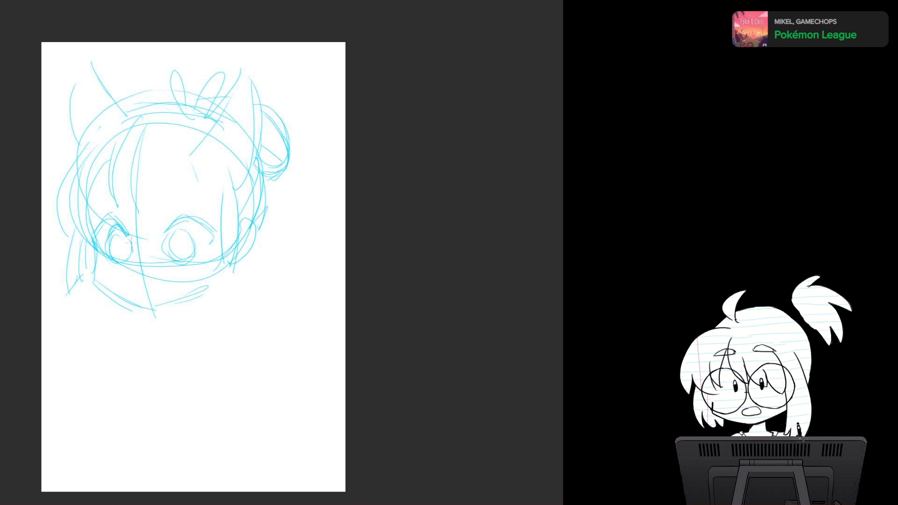
{"action": "left_click_drag", "start_coordinate": [181, 221], "coordinate": [210, 242]}
{"action": "left_click_drag", "start_coordinate": [133, 281], "coordinate": [157, 286]}
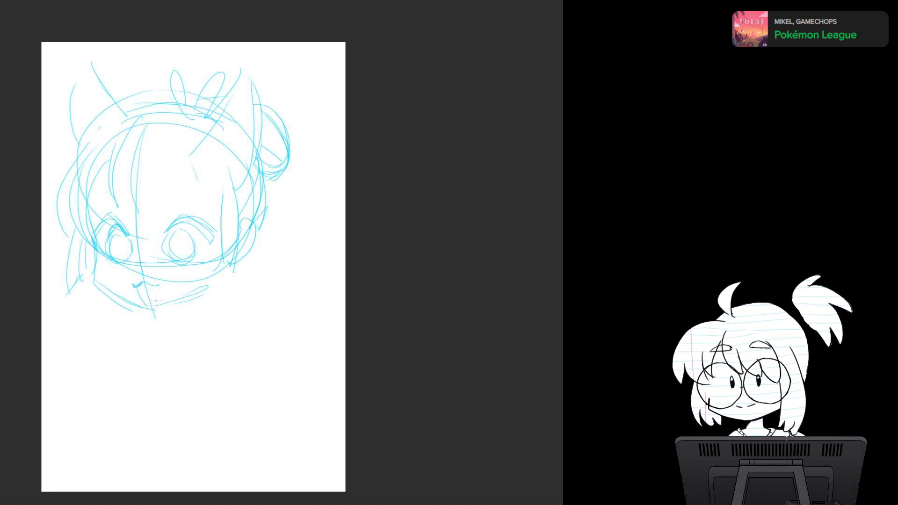
{"action": "left_click_drag", "start_coordinate": [155, 294], "coordinate": [162, 316]}
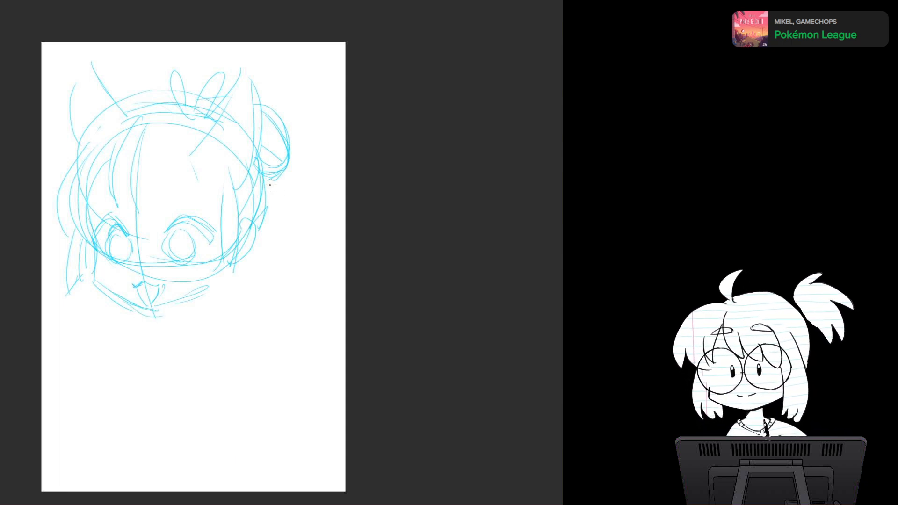
Step: Sketch a long strand of hair flowing down from the bun and its curved ends beside the jaw
{"action": "left_click_drag", "start_coordinate": [270, 182], "coordinate": [301, 285]}
{"action": "left_click_drag", "start_coordinate": [228, 286], "coordinate": [274, 312]}
{"action": "left_click_drag", "start_coordinate": [246, 299], "coordinate": [267, 296]}
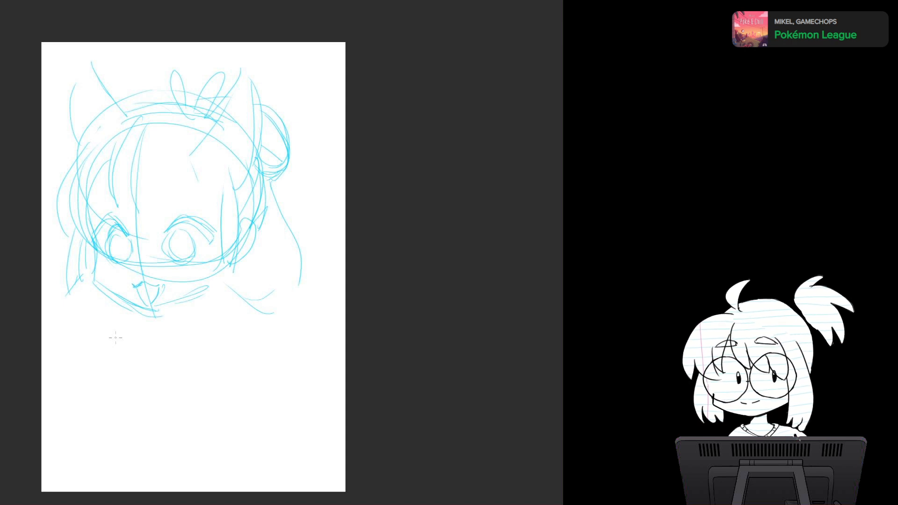
Step: Add slit pupils inside both irises and short eyebrow strokes above the eyes
{"action": "left_click_drag", "start_coordinate": [120, 242], "coordinate": [124, 257]}
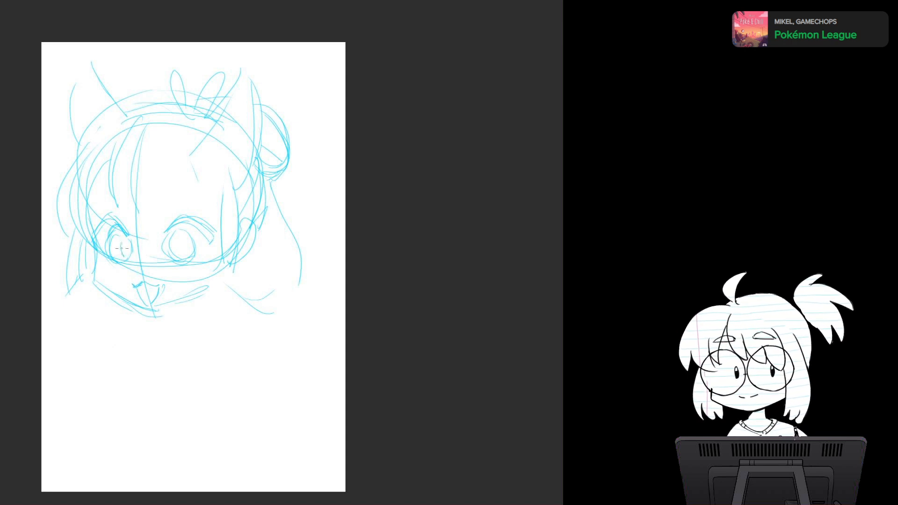
{"action": "left_click_drag", "start_coordinate": [176, 236], "coordinate": [178, 254]}
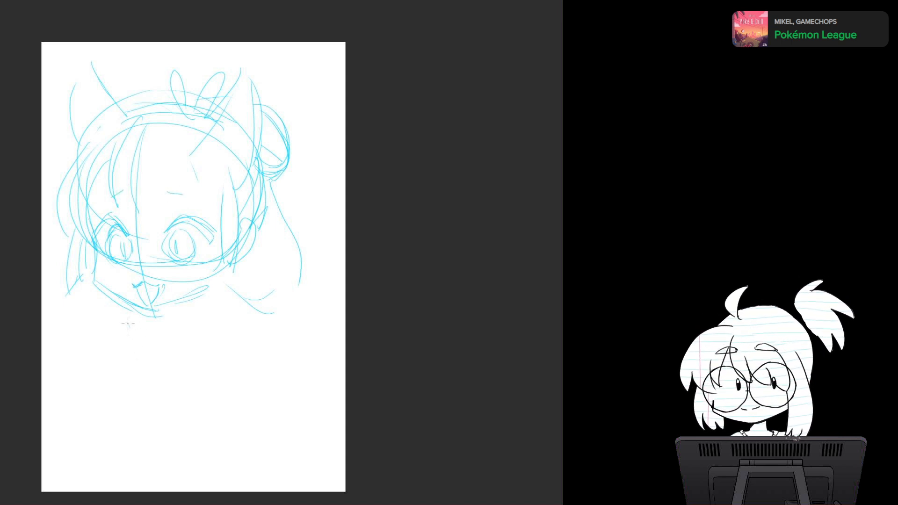
{"action": "mouse_move", "coordinate": [127, 323]}
{"action": "left_mouse_down"}
{"action": "mouse_move", "coordinate": [120, 352]}
{"action": "mouse_move", "coordinate": [139, 355]}
{"action": "mouse_move", "coordinate": [113, 357]}
{"action": "mouse_move", "coordinate": [105, 374]}
{"action": "left_mouse_up"}
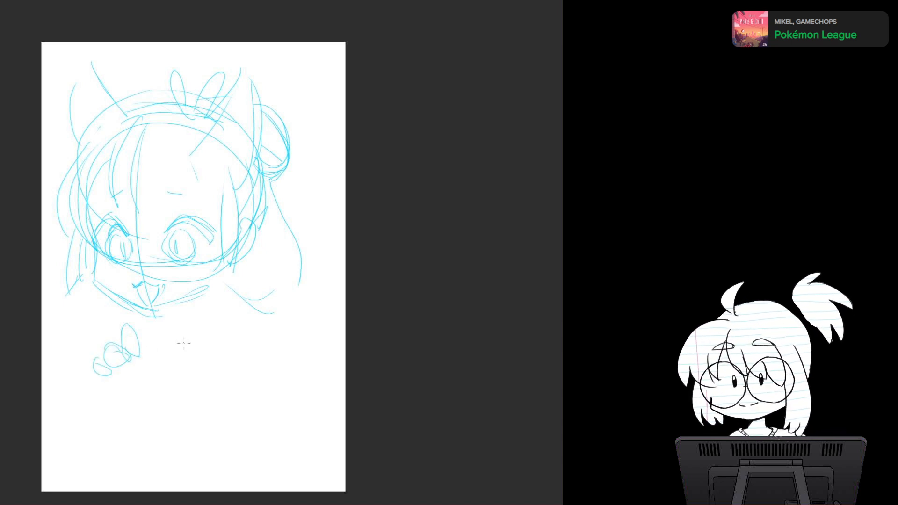
{"action": "key", "text": "ctrl+z"}
{"action": "key", "text": "ctrl+z"}
{"action": "key", "text": "ctrl+z"}
{"action": "scroll", "coordinate": [183, 344], "scroll_direction": "down", "scroll_amount": 4}
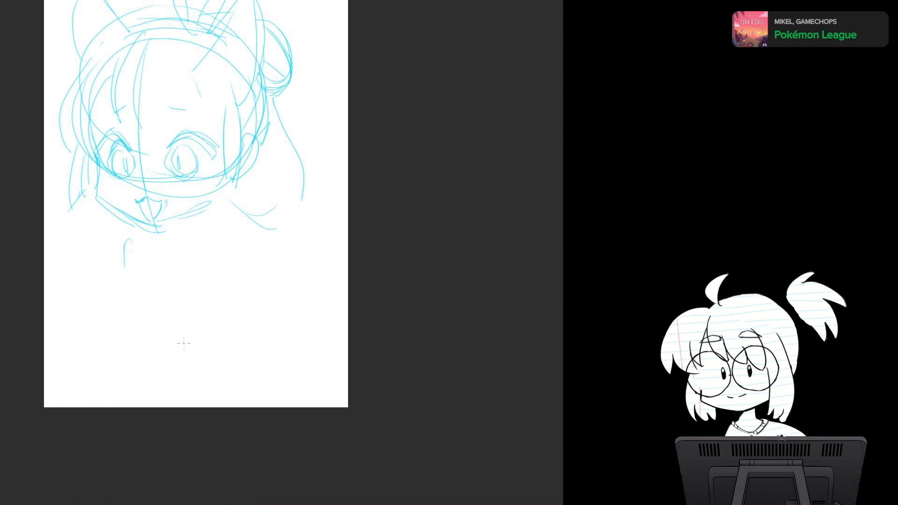
{"action": "key", "text": "ctrl+z"}
{"action": "key", "text": "ctrl+z"}
Step: Sketch a long line sloping down to the right across the lower part of the page
{"action": "left_click_drag", "start_coordinate": [45, 343], "coordinate": [263, 398]}
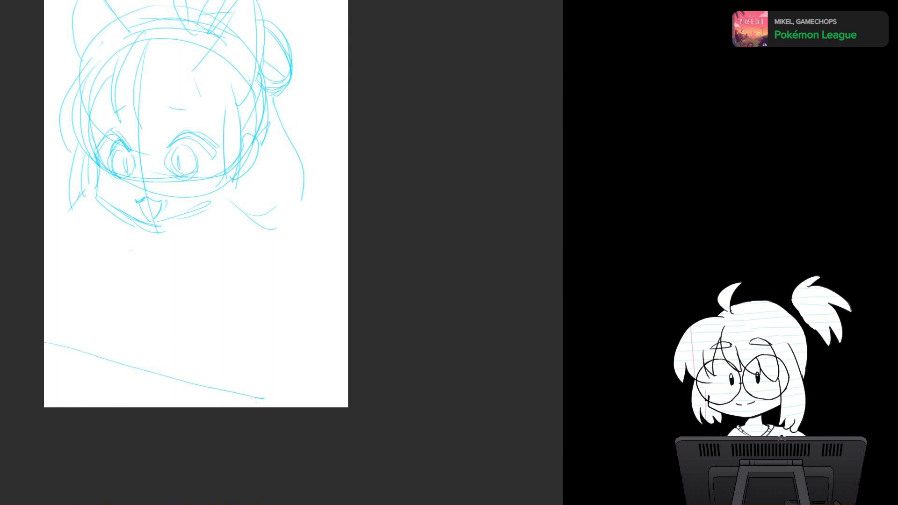
{"action": "left_click_drag", "start_coordinate": [46, 364], "coordinate": [122, 406]}
{"action": "left_click_drag", "start_coordinate": [59, 387], "coordinate": [101, 267]}
{"action": "left_click_drag", "start_coordinate": [101, 268], "coordinate": [103, 286]}
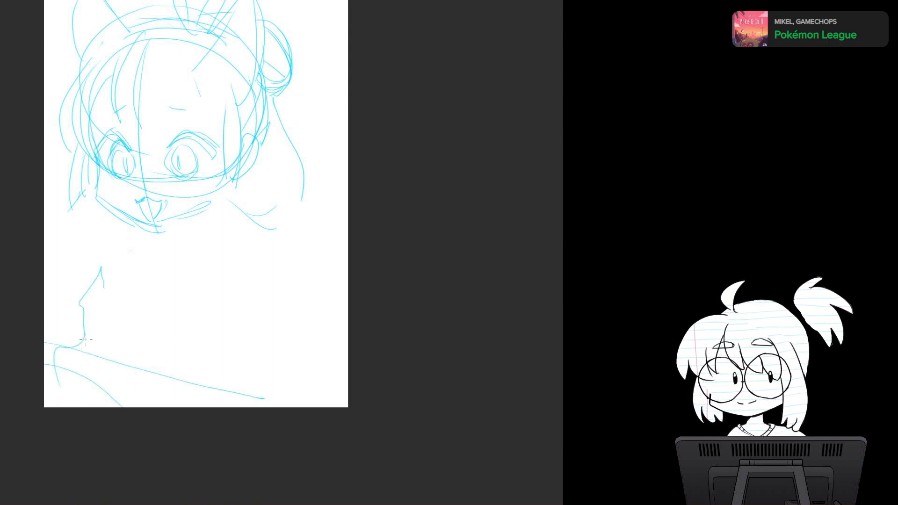
{"action": "key", "text": "ctrl+z"}
{"action": "key", "text": "ctrl+z"}
{"action": "key", "text": "ctrl+z"}
{"action": "key", "text": "ctrl+z"}
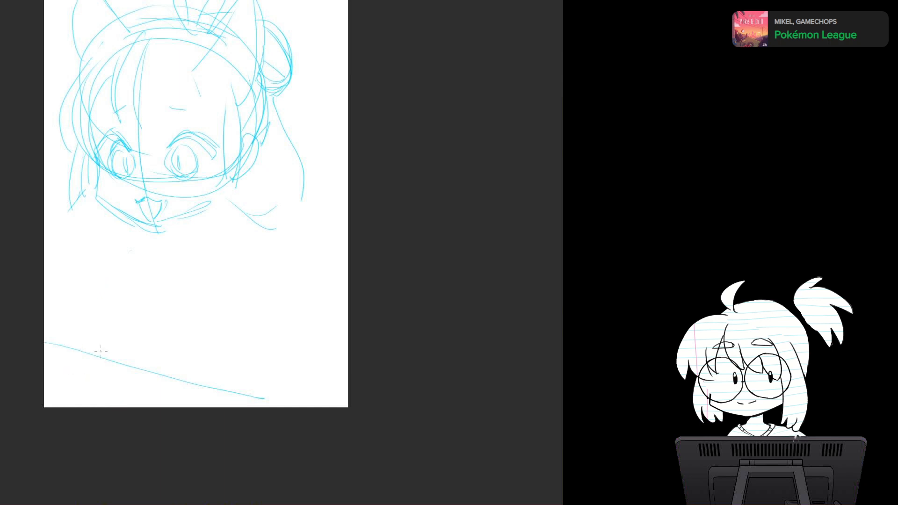
Step: Darken the upper lash lines of both eyes with repeated strokes and add light shading inside the irises
{"action": "mouse_move", "coordinate": [117, 139]}
{"action": "left_mouse_down"}
{"action": "mouse_move", "coordinate": [124, 148]}
{"action": "mouse_move", "coordinate": [92, 160]}
{"action": "left_mouse_up"}
{"action": "mouse_move", "coordinate": [101, 145]}
{"action": "left_mouse_down"}
{"action": "mouse_move", "coordinate": [89, 164]}
{"action": "mouse_move", "coordinate": [134, 155]}
{"action": "left_mouse_up"}
{"action": "mouse_move", "coordinate": [119, 131]}
{"action": "left_mouse_down"}
{"action": "mouse_move", "coordinate": [130, 144]}
{"action": "mouse_move", "coordinate": [99, 158]}
{"action": "left_mouse_up"}
{"action": "left_click_drag", "start_coordinate": [112, 134], "coordinate": [99, 155]}
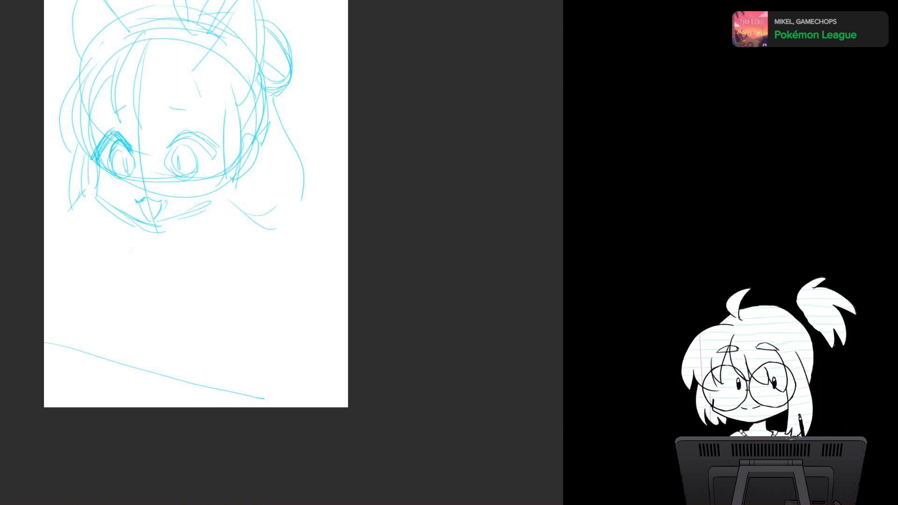
{"action": "mouse_move", "coordinate": [204, 135]}
{"action": "left_mouse_down"}
{"action": "mouse_move", "coordinate": [182, 143]}
{"action": "mouse_move", "coordinate": [213, 159]}
{"action": "left_mouse_up"}
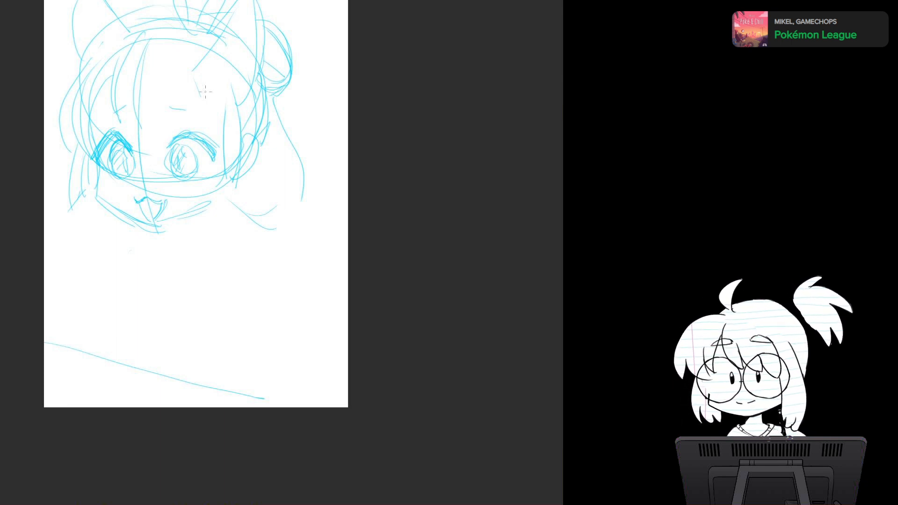
Step: Sketch clusters of small rounded shapes below the chin, one on the left and one on the right
{"action": "mouse_move", "coordinate": [85, 243]}
{"action": "left_mouse_down"}
{"action": "mouse_move", "coordinate": [97, 247]}
{"action": "mouse_move", "coordinate": [74, 266]}
{"action": "left_mouse_up"}
{"action": "mouse_move", "coordinate": [208, 230]}
{"action": "left_mouse_down"}
{"action": "mouse_move", "coordinate": [193, 255]}
{"action": "mouse_move", "coordinate": [231, 283]}
{"action": "left_mouse_up"}
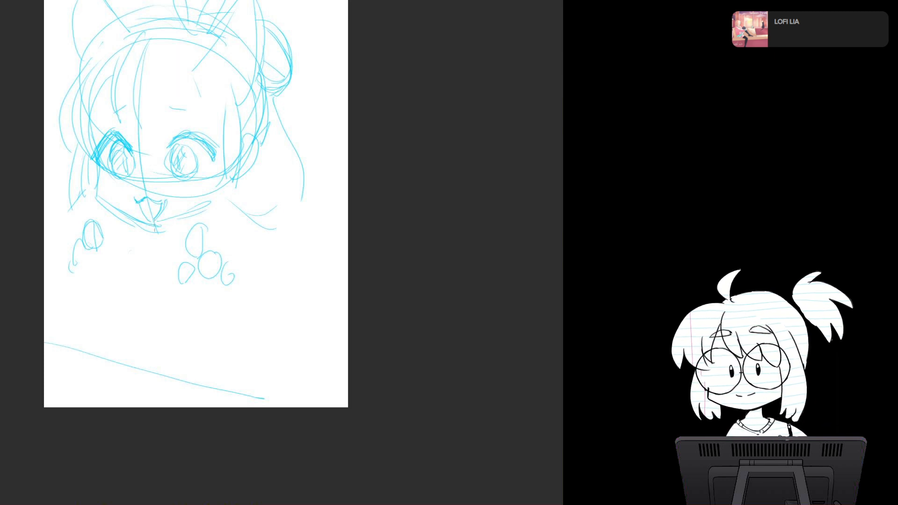
Step: Sketch the neck and a V-shaped collar running diagonally down from the jaw between the rounded shapes
{"action": "left_click_drag", "start_coordinate": [209, 209], "coordinate": [157, 255]}
{"action": "left_click_drag", "start_coordinate": [211, 225], "coordinate": [159, 269]}
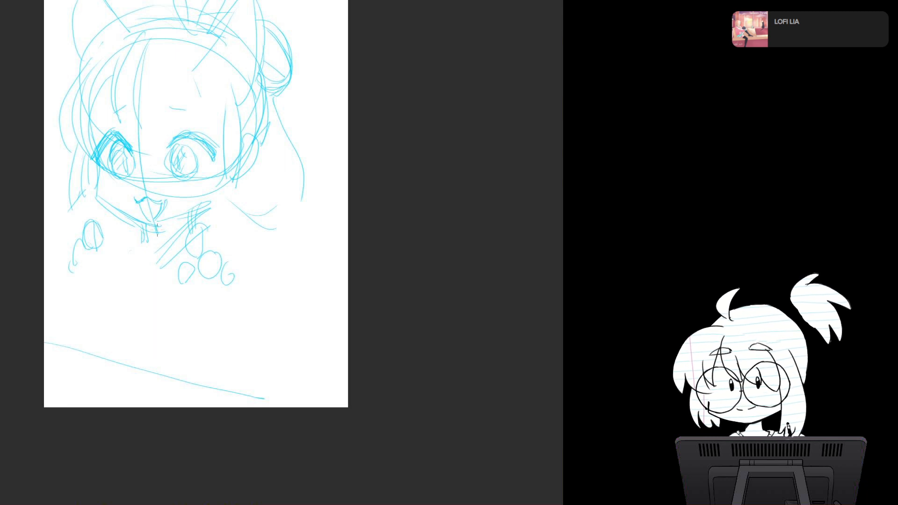
{"action": "left_click_drag", "start_coordinate": [135, 224], "coordinate": [166, 257]}
{"action": "left_click_drag", "start_coordinate": [212, 206], "coordinate": [159, 259]}
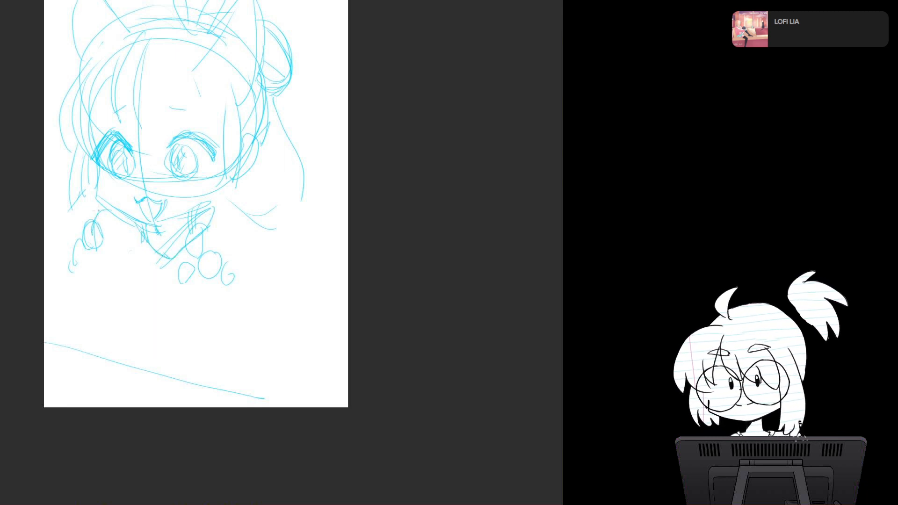
Step: Sketch the right shoulder and arm with a wide rounded sleeve, and add curved lines for both sides of the torso
{"action": "mouse_move", "coordinate": [233, 202]}
{"action": "left_mouse_down"}
{"action": "mouse_move", "coordinate": [276, 229]}
{"action": "mouse_move", "coordinate": [278, 298]}
{"action": "left_mouse_up"}
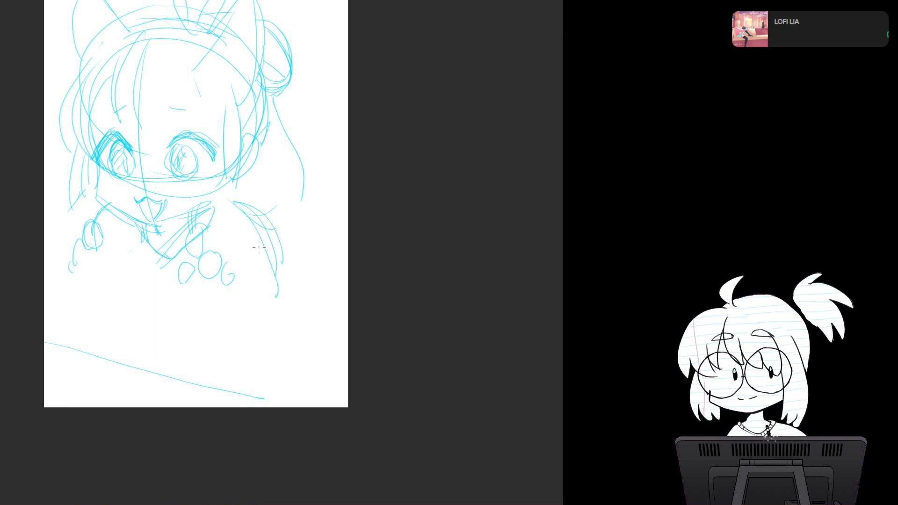
{"action": "left_click_drag", "start_coordinate": [255, 233], "coordinate": [269, 314]}
{"action": "mouse_move", "coordinate": [199, 282]}
{"action": "left_mouse_down"}
{"action": "mouse_move", "coordinate": [256, 333]}
{"action": "mouse_move", "coordinate": [270, 312]}
{"action": "left_mouse_up"}
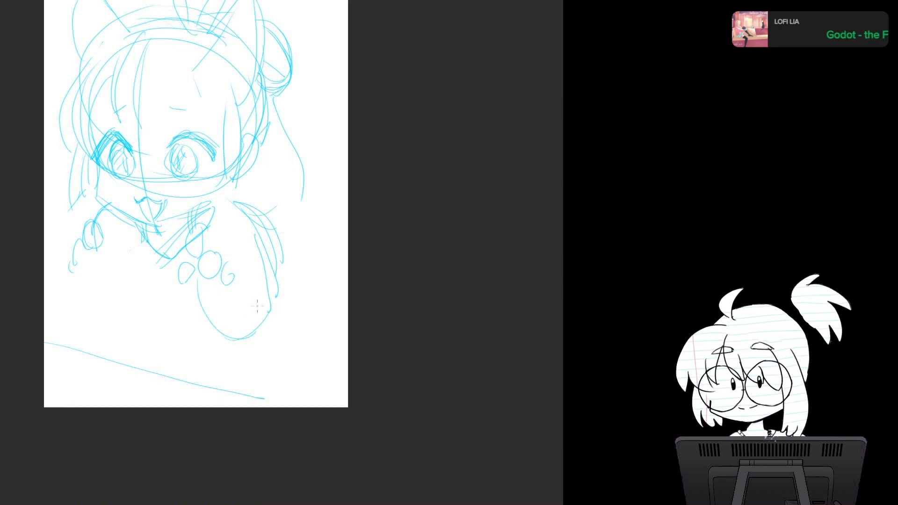
{"action": "left_click_drag", "start_coordinate": [127, 253], "coordinate": [153, 351]}
{"action": "left_click_drag", "start_coordinate": [129, 297], "coordinate": [161, 342]}
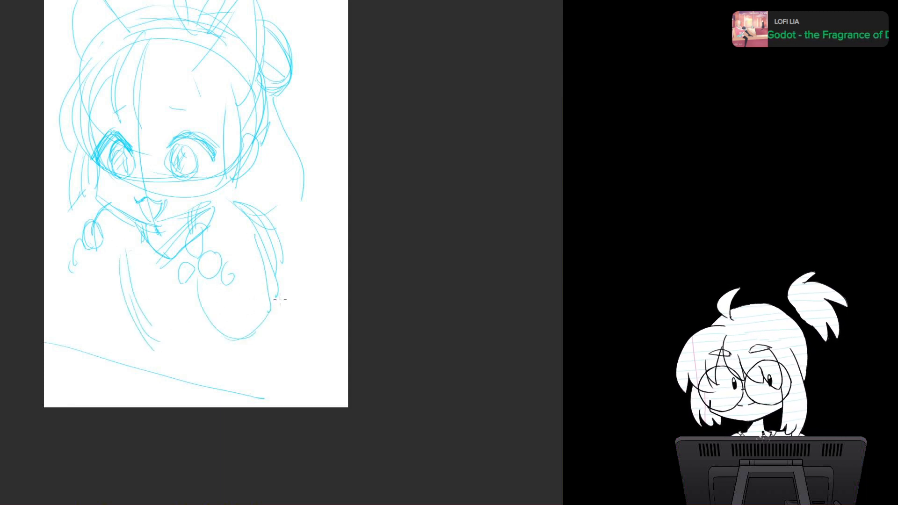
{"action": "left_click_drag", "start_coordinate": [269, 292], "coordinate": [299, 341]}
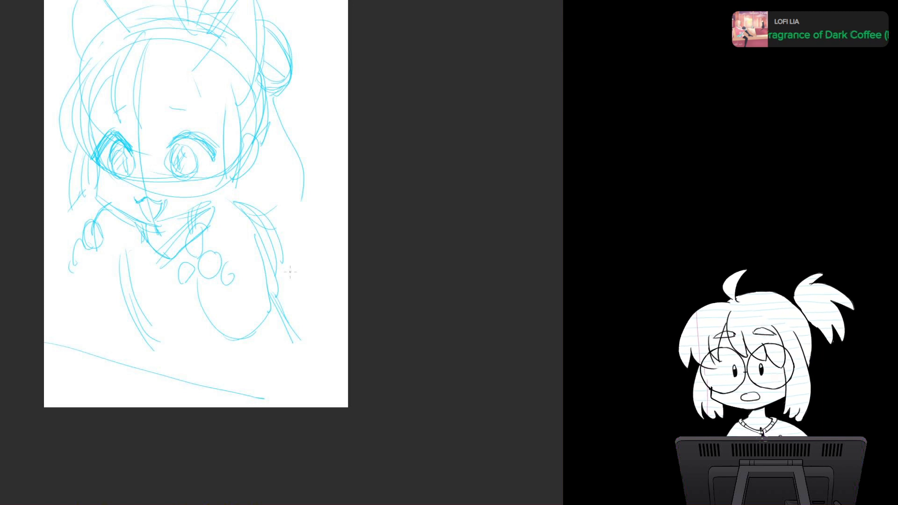
Step: Sketch a long side lock falling past the right cheek and spiky strands below the bun, and lengthen the body's right edge
{"action": "mouse_move", "coordinate": [264, 134]}
{"action": "left_mouse_down"}
{"action": "mouse_move", "coordinate": [255, 212]}
{"action": "mouse_move", "coordinate": [254, 201]}
{"action": "left_mouse_up"}
{"action": "mouse_move", "coordinate": [251, 208]}
{"action": "left_mouse_down"}
{"action": "mouse_move", "coordinate": [216, 243]}
{"action": "mouse_move", "coordinate": [220, 233]}
{"action": "left_mouse_up"}
{"action": "left_click_drag", "start_coordinate": [234, 232], "coordinate": [250, 246]}
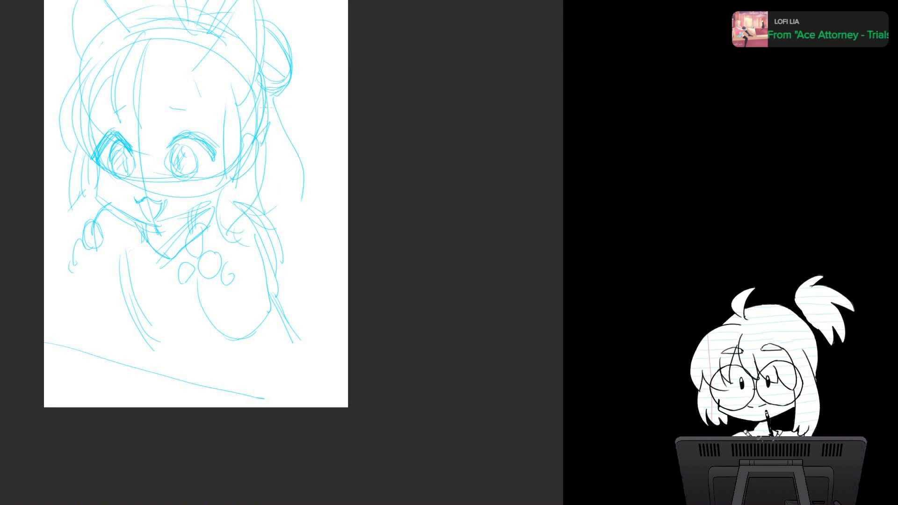
{"action": "left_click_drag", "start_coordinate": [274, 104], "coordinate": [259, 207]}
{"action": "left_click_drag", "start_coordinate": [253, 215], "coordinate": [242, 222]}
{"action": "mouse_move", "coordinate": [281, 123]}
{"action": "left_mouse_down"}
{"action": "mouse_move", "coordinate": [316, 143]}
{"action": "mouse_move", "coordinate": [284, 174]}
{"action": "left_mouse_up"}
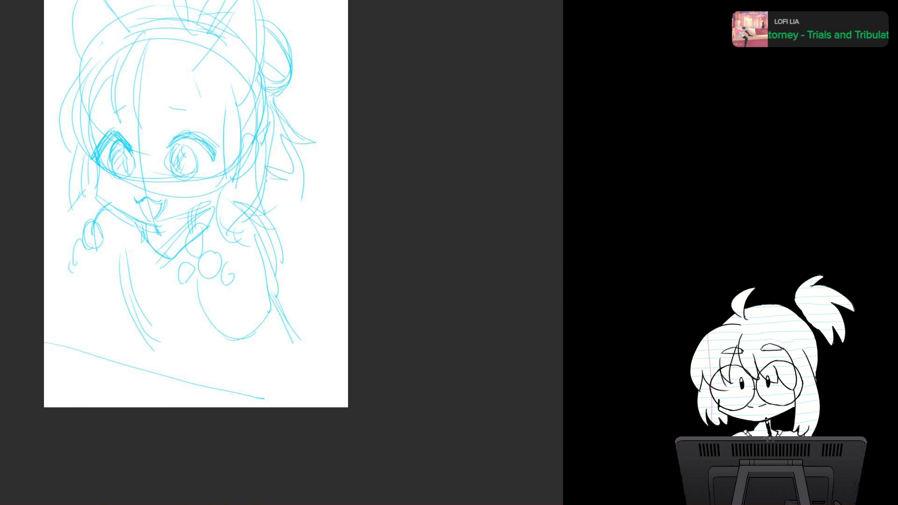
{"action": "left_click_drag", "start_coordinate": [276, 305], "coordinate": [315, 368]}
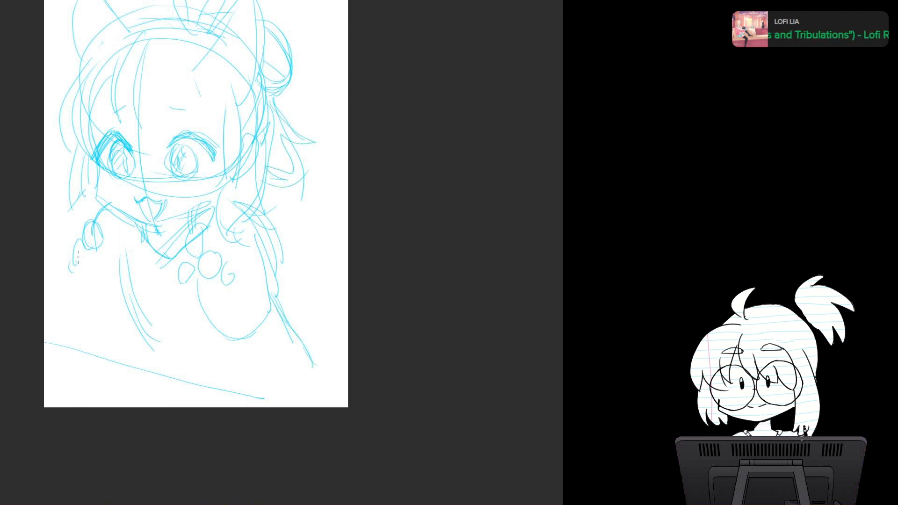
Step: Sketch the left hand and its hanging rounded sleeve, and extend the torso's left edge down to the sloping line
{"action": "left_click_drag", "start_coordinate": [77, 260], "coordinate": [119, 335]}
{"action": "left_click_drag", "start_coordinate": [124, 299], "coordinate": [105, 327]}
{"action": "left_click_drag", "start_coordinate": [90, 312], "coordinate": [77, 332]}
{"action": "mouse_move", "coordinate": [108, 206]}
{"action": "left_mouse_down"}
{"action": "mouse_move", "coordinate": [97, 227]}
{"action": "mouse_move", "coordinate": [102, 283]}
{"action": "left_mouse_up"}
{"action": "mouse_move", "coordinate": [97, 249]}
{"action": "left_mouse_down"}
{"action": "mouse_move", "coordinate": [101, 266]}
{"action": "mouse_move", "coordinate": [69, 277]}
{"action": "mouse_move", "coordinate": [97, 273]}
{"action": "left_mouse_up"}
{"action": "mouse_move", "coordinate": [69, 282]}
{"action": "left_mouse_down"}
{"action": "mouse_move", "coordinate": [94, 288]}
{"action": "mouse_move", "coordinate": [81, 336]}
{"action": "mouse_move", "coordinate": [125, 323]}
{"action": "mouse_move", "coordinate": [145, 346]}
{"action": "left_mouse_up"}
{"action": "left_click_drag", "start_coordinate": [149, 345], "coordinate": [180, 380]}
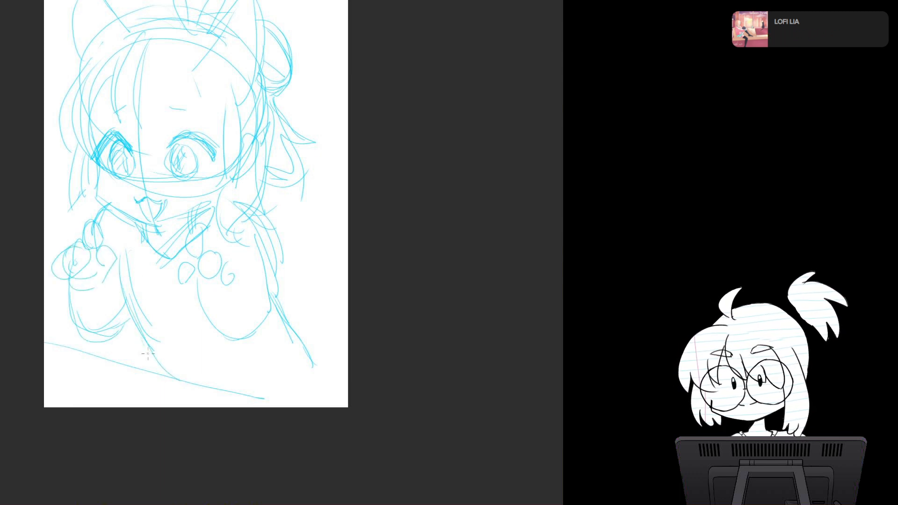
Step: Flare the garment's right edge toward the lower-right corner and sketch a double curved band across the waist
{"action": "left_click_drag", "start_coordinate": [271, 308], "coordinate": [332, 363]}
{"action": "left_click_drag", "start_coordinate": [301, 340], "coordinate": [339, 365]}
{"action": "left_click_drag", "start_coordinate": [134, 297], "coordinate": [140, 344]}
{"action": "mouse_move", "coordinate": [125, 276]}
{"action": "left_mouse_down"}
{"action": "mouse_move", "coordinate": [136, 352]}
{"action": "mouse_move", "coordinate": [268, 336]}
{"action": "left_mouse_up"}
{"action": "left_click_drag", "start_coordinate": [177, 371], "coordinate": [266, 346]}
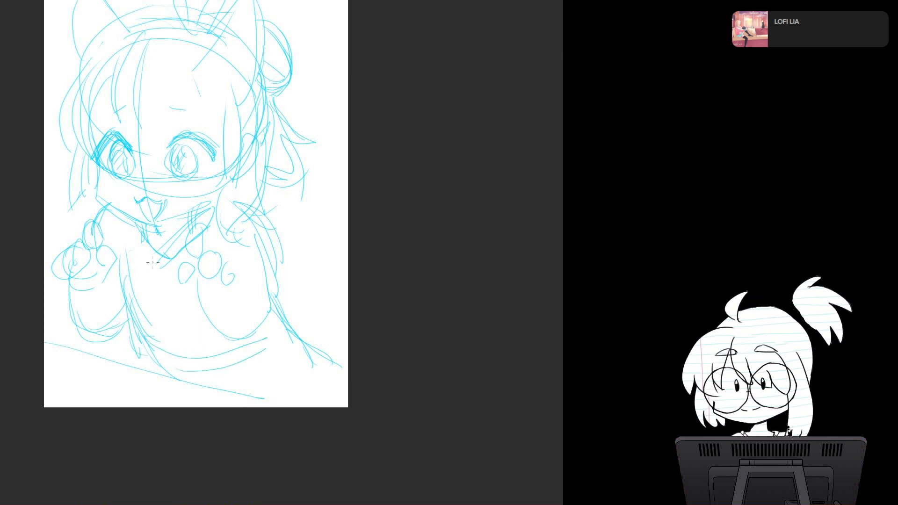
Step: Draw the garment's front overlap from the collar to the waist and rough in diagonal lines at the lower-right corner
{"action": "left_click_drag", "start_coordinate": [164, 257], "coordinate": [136, 320]}
{"action": "mouse_move", "coordinate": [187, 224]}
{"action": "left_mouse_down"}
{"action": "mouse_move", "coordinate": [141, 312]}
{"action": "mouse_move", "coordinate": [132, 308]}
{"action": "left_mouse_up"}
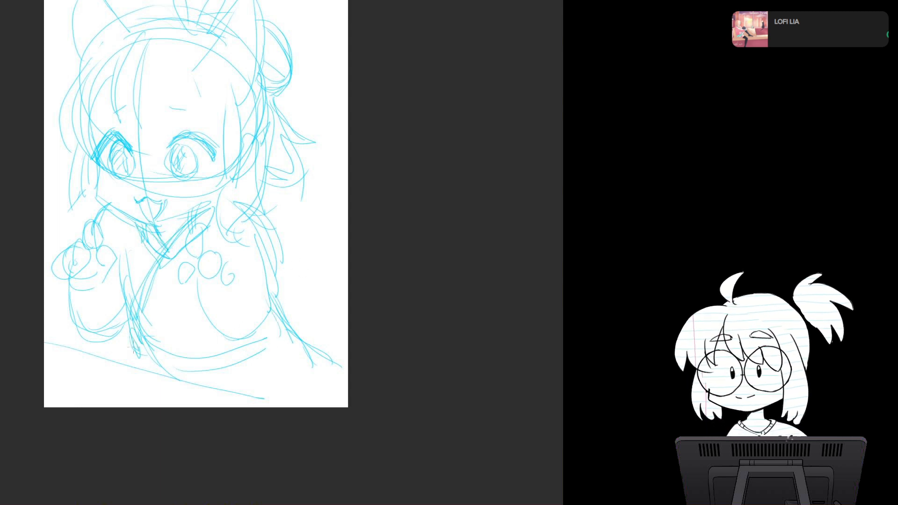
{"action": "mouse_move", "coordinate": [272, 356]}
{"action": "left_mouse_down"}
{"action": "mouse_move", "coordinate": [271, 397]}
{"action": "mouse_move", "coordinate": [330, 361]}
{"action": "mouse_move", "coordinate": [348, 374]}
{"action": "mouse_move", "coordinate": [348, 392]}
{"action": "left_mouse_up"}
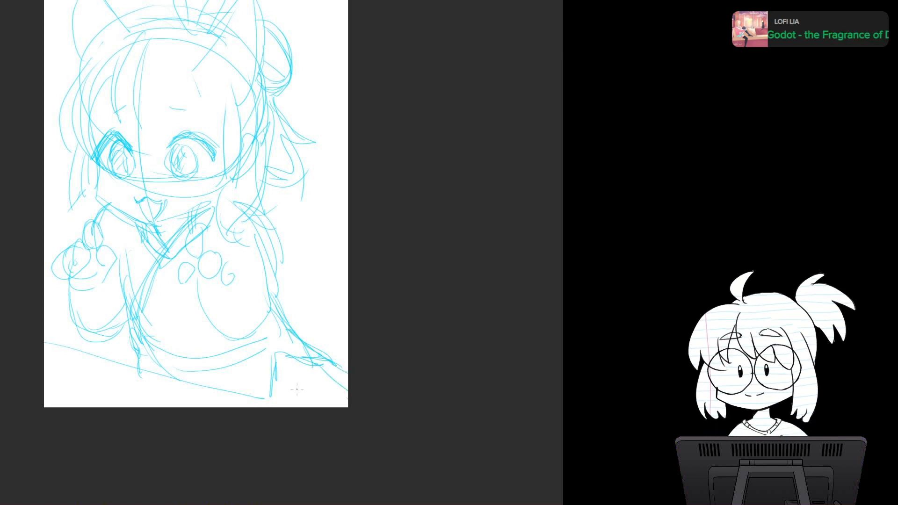
{"action": "left_click_drag", "start_coordinate": [290, 380], "coordinate": [322, 407]}
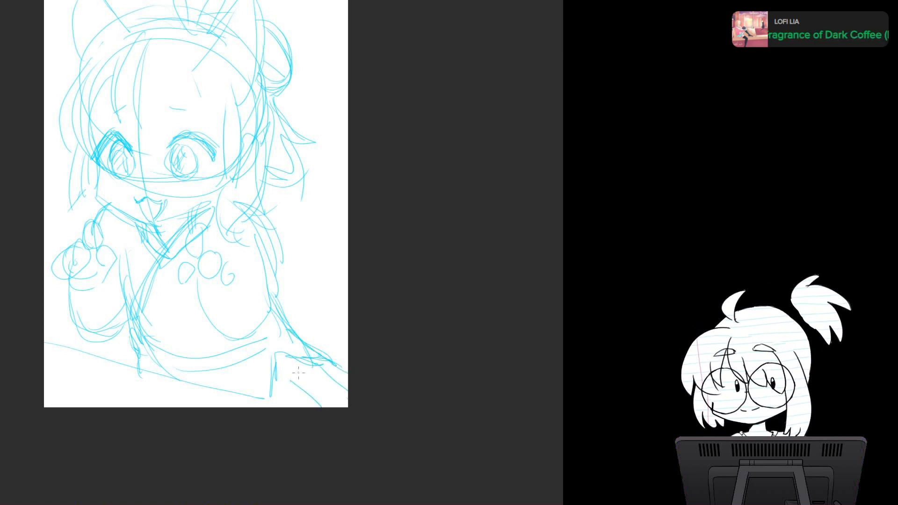
Step: Sketch the fringe strands across the middle and right side of the forehead
{"action": "left_click_drag", "start_coordinate": [160, 56], "coordinate": [165, 127]}
{"action": "left_click_drag", "start_coordinate": [166, 73], "coordinate": [187, 128]}
{"action": "left_click_drag", "start_coordinate": [194, 78], "coordinate": [211, 127]}
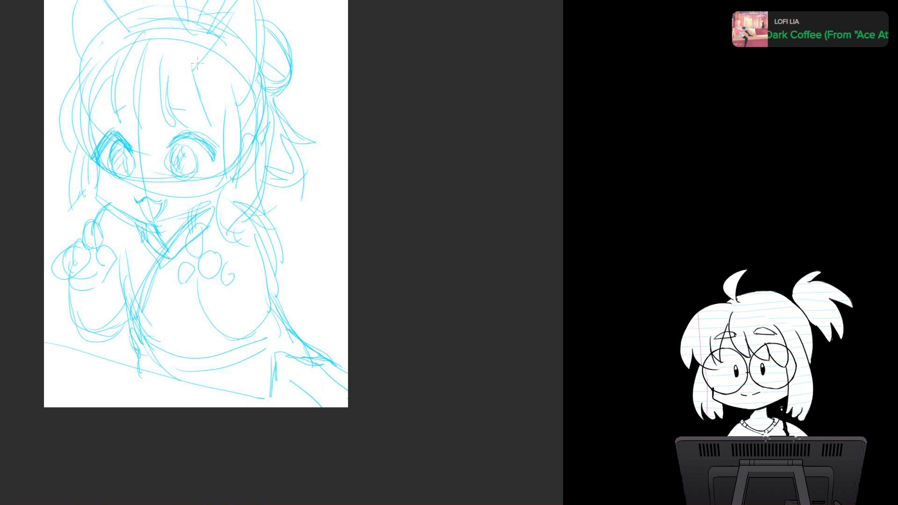
{"action": "left_click_drag", "start_coordinate": [196, 63], "coordinate": [216, 130]}
{"action": "mouse_move", "coordinate": [204, 65]}
{"action": "left_mouse_down"}
{"action": "mouse_move", "coordinate": [215, 128]}
{"action": "mouse_move", "coordinate": [203, 190]}
{"action": "left_mouse_up"}
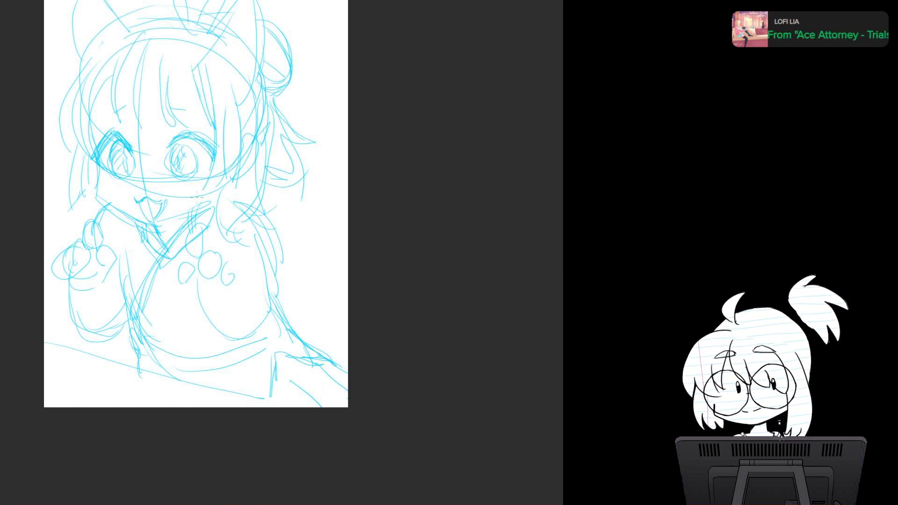
Step: Add hair locks framing both cheeks beside the eyes
{"action": "mouse_move", "coordinate": [226, 100]}
{"action": "left_mouse_down"}
{"action": "mouse_move", "coordinate": [235, 176]}
{"action": "mouse_move", "coordinate": [224, 193]}
{"action": "left_mouse_up"}
{"action": "left_click_drag", "start_coordinate": [77, 132], "coordinate": [70, 191]}
{"action": "mouse_move", "coordinate": [213, 148]}
{"action": "left_mouse_down"}
{"action": "mouse_move", "coordinate": [202, 190]}
{"action": "mouse_move", "coordinate": [224, 182]}
{"action": "left_mouse_up"}
{"action": "left_click_drag", "start_coordinate": [77, 133], "coordinate": [97, 200]}
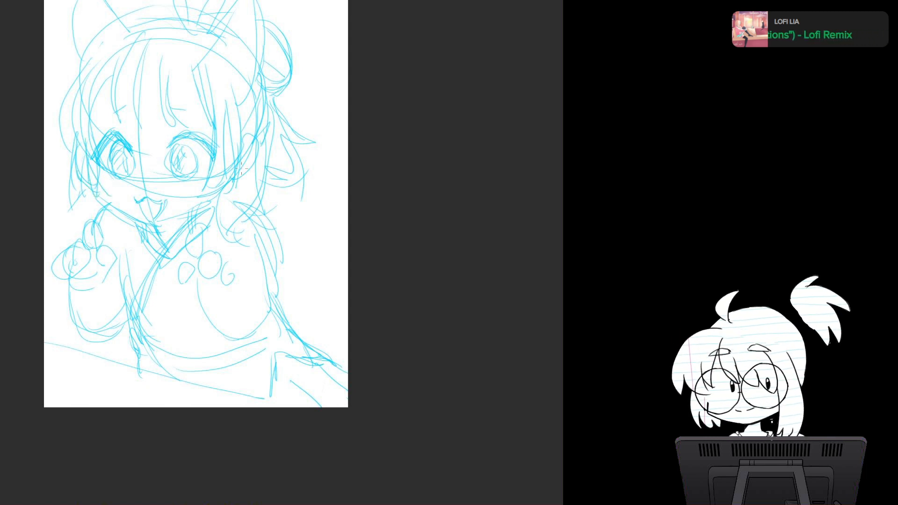
Step: Add jagged fur tufts to the outer edge of the left ear and a curved shape just left of the collar
{"action": "mouse_move", "coordinate": [226, 43]}
{"action": "left_mouse_down"}
{"action": "mouse_move", "coordinate": [231, 137]}
{"action": "mouse_move", "coordinate": [270, 71]}
{"action": "left_mouse_up"}
{"action": "mouse_move", "coordinate": [236, 106]}
{"action": "left_mouse_down"}
{"action": "mouse_move", "coordinate": [263, 68]}
{"action": "mouse_move", "coordinate": [275, 112]}
{"action": "mouse_move", "coordinate": [261, 178]}
{"action": "left_mouse_up"}
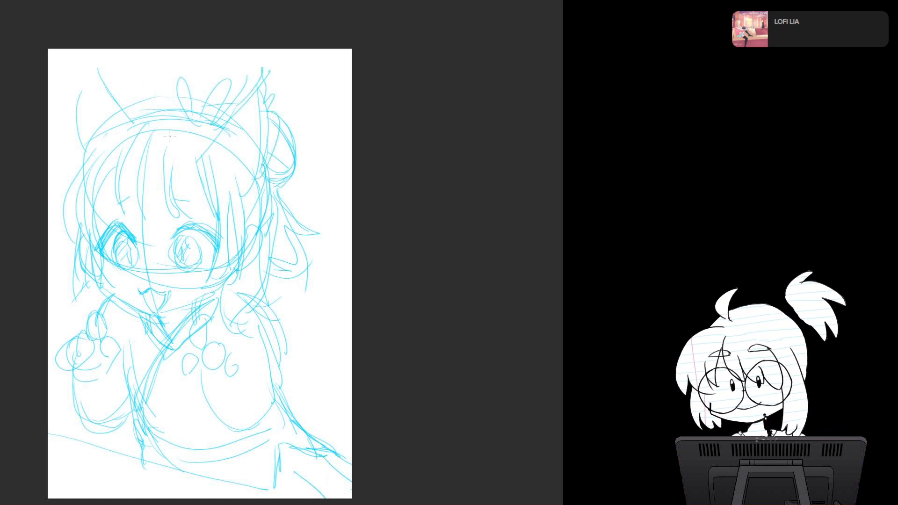
{"action": "mouse_move", "coordinate": [99, 71]}
{"action": "left_mouse_down"}
{"action": "mouse_move", "coordinate": [133, 124]}
{"action": "mouse_move", "coordinate": [99, 102]}
{"action": "left_mouse_up"}
{"action": "left_click_drag", "start_coordinate": [91, 95], "coordinate": [69, 141]}
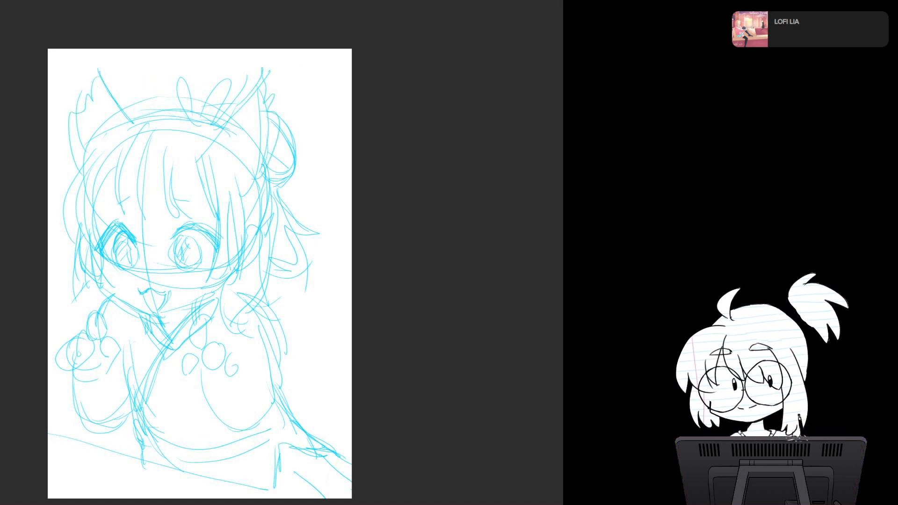
{"action": "left_click_drag", "start_coordinate": [199, 274], "coordinate": [202, 228]}
{"action": "left_click_drag", "start_coordinate": [143, 273], "coordinate": [134, 340]}
Step: Undo the stray stroke beside the right ear and sketch a long curved tail rising along the page's right edge
{"action": "left_click_drag", "start_coordinate": [305, 59], "coordinate": [302, 61]}
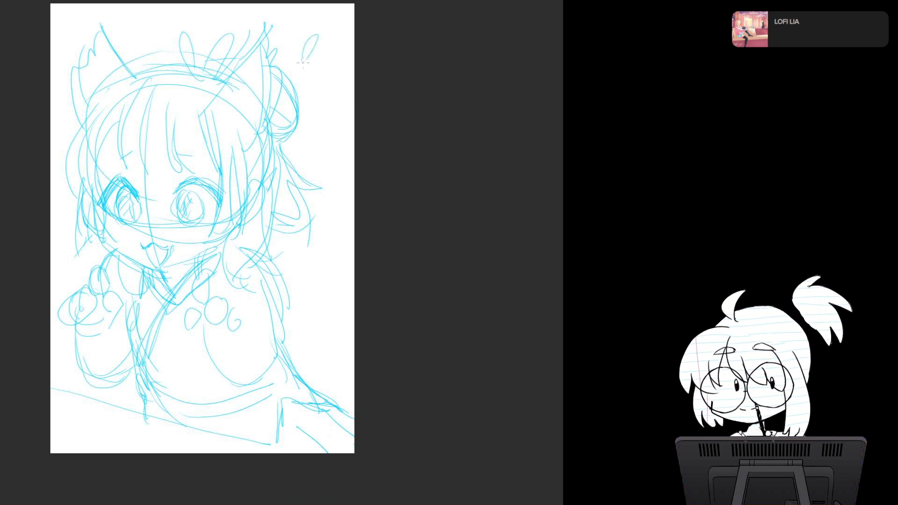
{"action": "key", "text": "ctrl+z"}
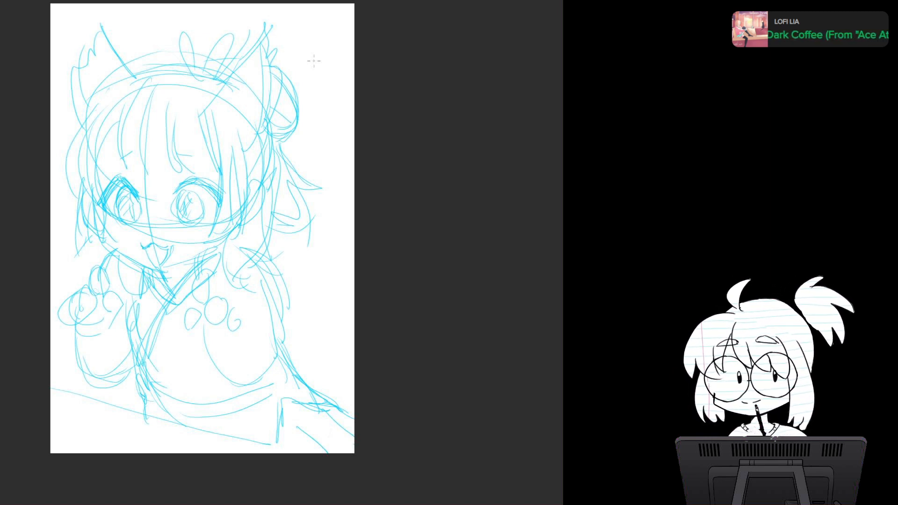
{"action": "mouse_move", "coordinate": [326, 398]}
{"action": "left_mouse_down"}
{"action": "mouse_move", "coordinate": [341, 343]}
{"action": "mouse_move", "coordinate": [322, 228]}
{"action": "left_mouse_up"}
{"action": "mouse_move", "coordinate": [324, 192]}
{"action": "left_mouse_down"}
{"action": "mouse_move", "coordinate": [319, 206]}
{"action": "mouse_move", "coordinate": [336, 173]}
{"action": "mouse_move", "coordinate": [353, 233]}
{"action": "left_mouse_up"}
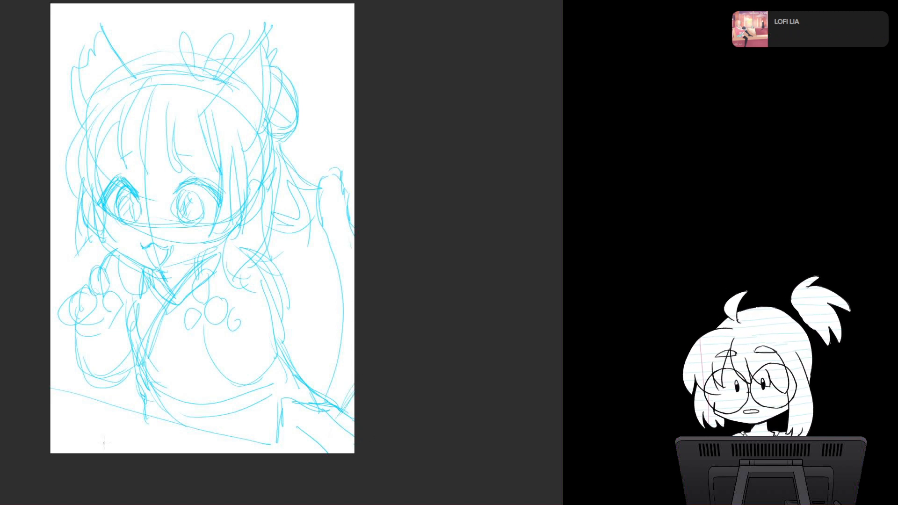
{"action": "left_click_drag", "start_coordinate": [51, 424], "coordinate": [173, 465]}
{"action": "key", "text": "ctrl+z"}
{"action": "key", "text": "ctrl+z"}
{"action": "key", "text": "ctrl+z"}
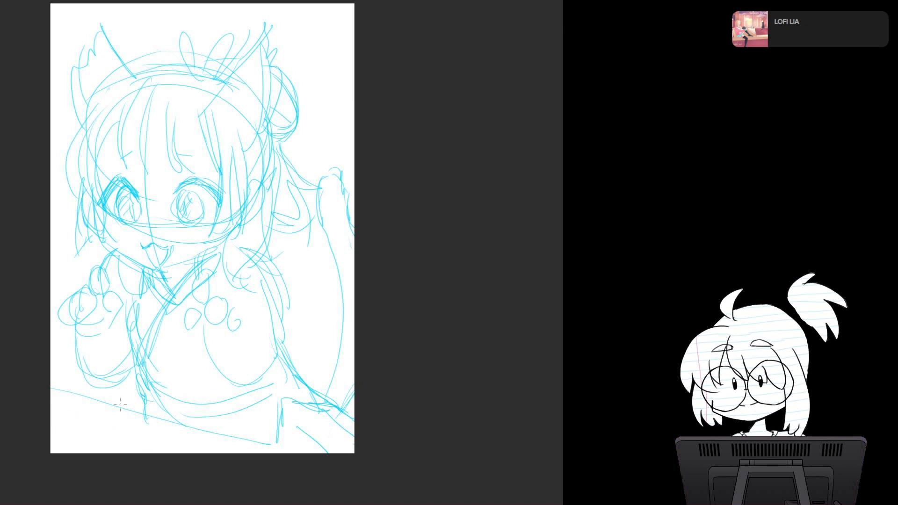
Step: Sketch a small round-headed figure with two eye dots, surrounded by curved leafy shapes, in the page's lower-left corner
{"action": "mouse_move", "coordinate": [53, 432]}
{"action": "left_mouse_down"}
{"action": "mouse_move", "coordinate": [155, 453]}
{"action": "mouse_move", "coordinate": [136, 453]}
{"action": "left_mouse_up"}
{"action": "left_click_drag", "start_coordinate": [78, 418], "coordinate": [136, 452]}
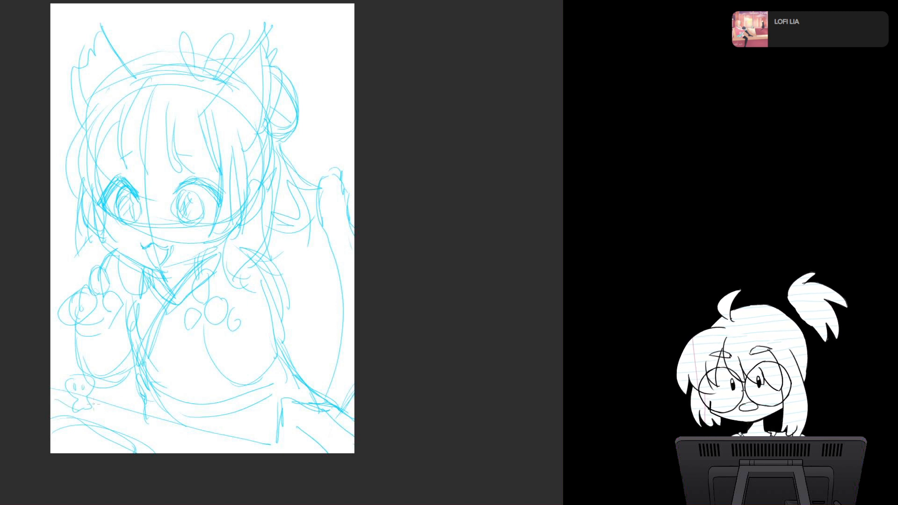
{"action": "left_click_drag", "start_coordinate": [53, 404], "coordinate": [120, 415]}
{"action": "left_click_drag", "start_coordinate": [59, 423], "coordinate": [96, 405]}
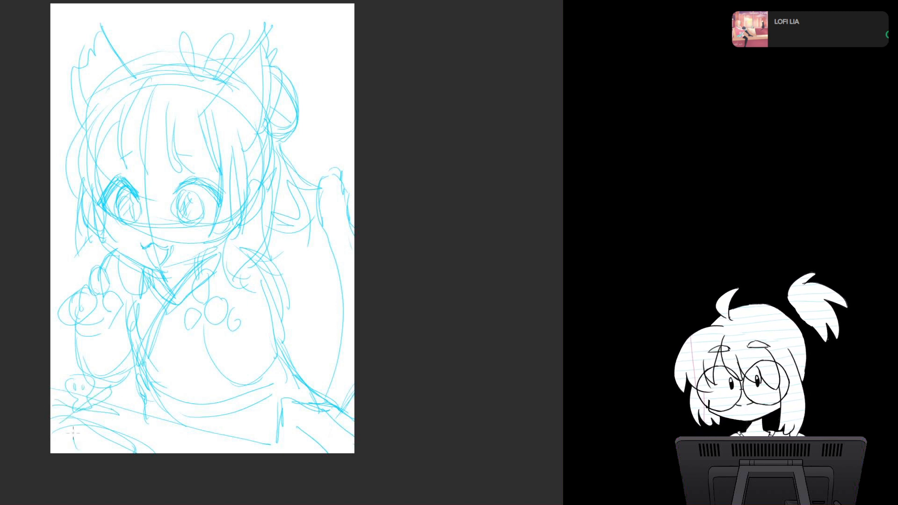
{"action": "mouse_move", "coordinate": [101, 441]}
{"action": "left_mouse_down"}
{"action": "mouse_move", "coordinate": [126, 421]}
{"action": "mouse_move", "coordinate": [164, 451]}
{"action": "left_mouse_up"}
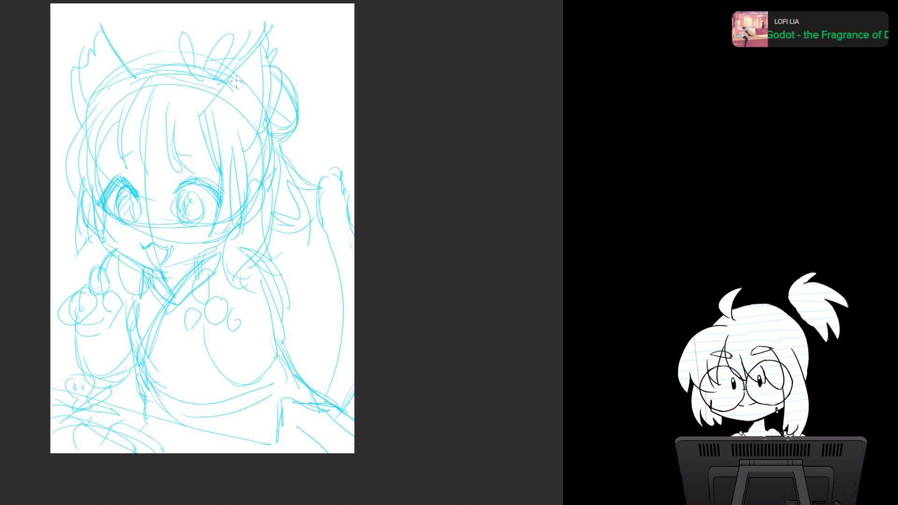
Step: Redraw the right shoulder and sleeve with repeated curved strokes, widening the sleeve's inner edge
{"action": "mouse_move", "coordinate": [280, 365]}
{"action": "left_mouse_down"}
{"action": "mouse_move", "coordinate": [326, 401]}
{"action": "mouse_move", "coordinate": [330, 395]}
{"action": "left_mouse_up"}
{"action": "left_click_drag", "start_coordinate": [189, 311], "coordinate": [234, 391]}
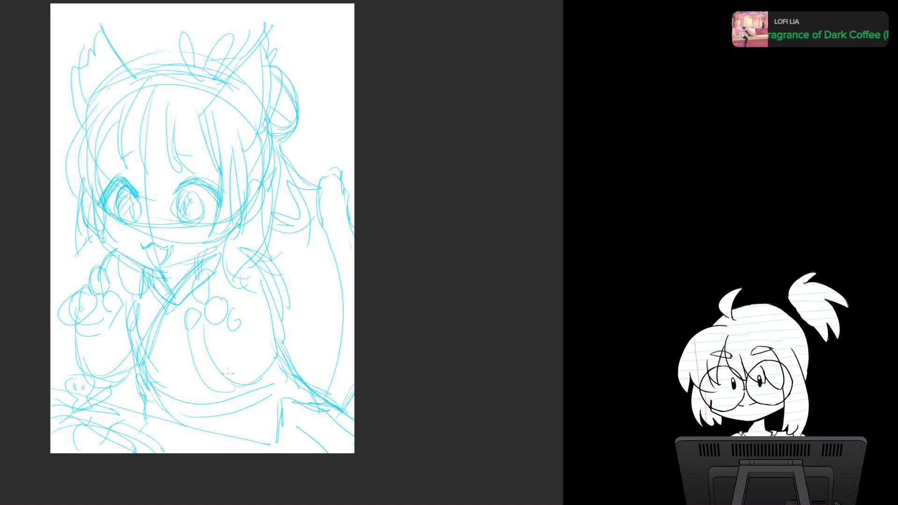
{"action": "mouse_move", "coordinate": [192, 329]}
{"action": "left_mouse_down"}
{"action": "mouse_move", "coordinate": [240, 390]}
{"action": "mouse_move", "coordinate": [268, 304]}
{"action": "left_mouse_up"}
{"action": "left_click_drag", "start_coordinate": [223, 255], "coordinate": [271, 292]}
{"action": "left_click_drag", "start_coordinate": [261, 260], "coordinate": [267, 275]}
{"action": "left_click_drag", "start_coordinate": [270, 316], "coordinate": [245, 375]}
{"action": "left_click_drag", "start_coordinate": [263, 345], "coordinate": [244, 392]}
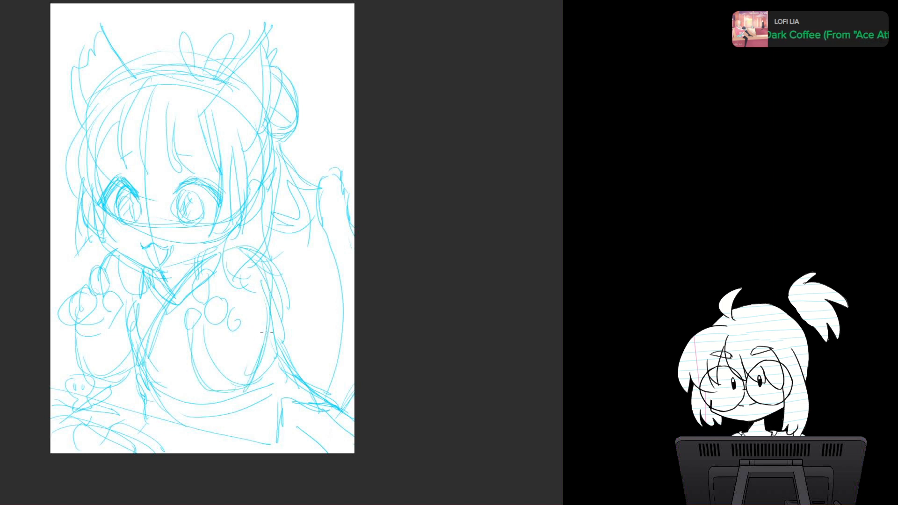
Step: Reinforce the lower edge of the right arm and sketch the right hand's rounded fingers and forearm inside the sleeve
{"action": "mouse_move", "coordinate": [268, 292]}
{"action": "left_mouse_down"}
{"action": "mouse_move", "coordinate": [267, 324]}
{"action": "mouse_move", "coordinate": [296, 374]}
{"action": "left_mouse_up"}
{"action": "left_click_drag", "start_coordinate": [277, 360], "coordinate": [292, 383]}
{"action": "left_click_drag", "start_coordinate": [235, 322], "coordinate": [245, 390]}
{"action": "left_click_drag", "start_coordinate": [182, 326], "coordinate": [182, 341]}
{"action": "mouse_move", "coordinate": [196, 306]}
{"action": "left_mouse_down"}
{"action": "mouse_move", "coordinate": [187, 326]}
{"action": "mouse_move", "coordinate": [234, 329]}
{"action": "left_mouse_up"}
{"action": "mouse_move", "coordinate": [218, 296]}
{"action": "left_mouse_down"}
{"action": "mouse_move", "coordinate": [238, 334]}
{"action": "mouse_move", "coordinate": [210, 348]}
{"action": "mouse_move", "coordinate": [228, 391]}
{"action": "left_mouse_up"}
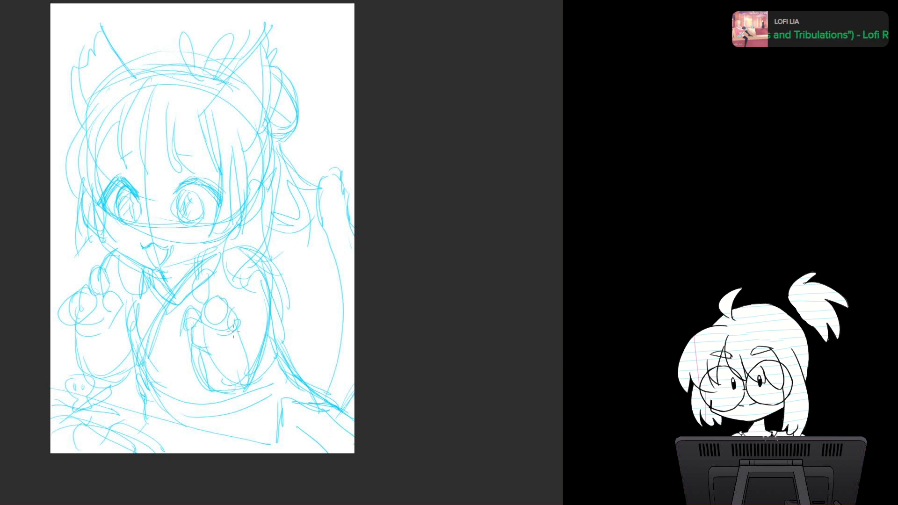
Step: Add a fold line in the left sleeve and sketch the cuff and opening folds below the right hand
{"action": "left_click_drag", "start_coordinate": [85, 328], "coordinate": [100, 375]}
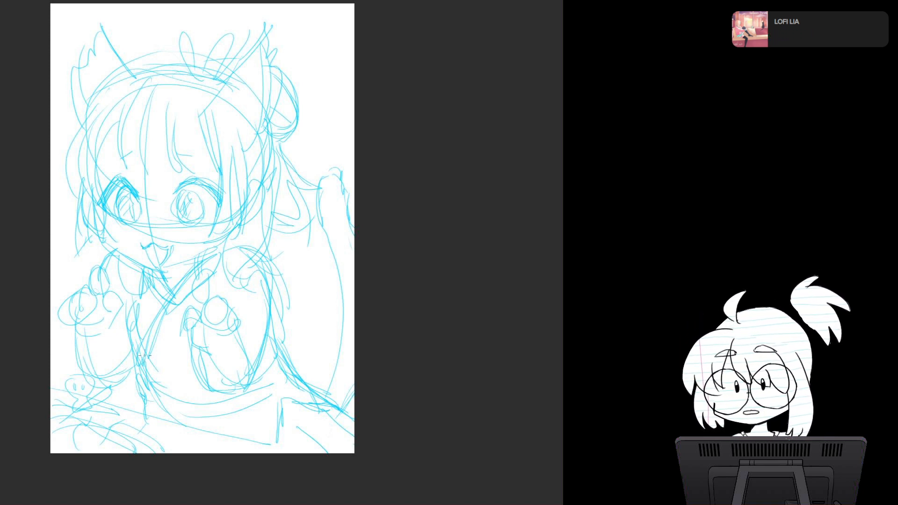
{"action": "mouse_move", "coordinate": [201, 392]}
{"action": "left_mouse_down"}
{"action": "mouse_move", "coordinate": [236, 325]}
{"action": "mouse_move", "coordinate": [208, 390]}
{"action": "left_mouse_up"}
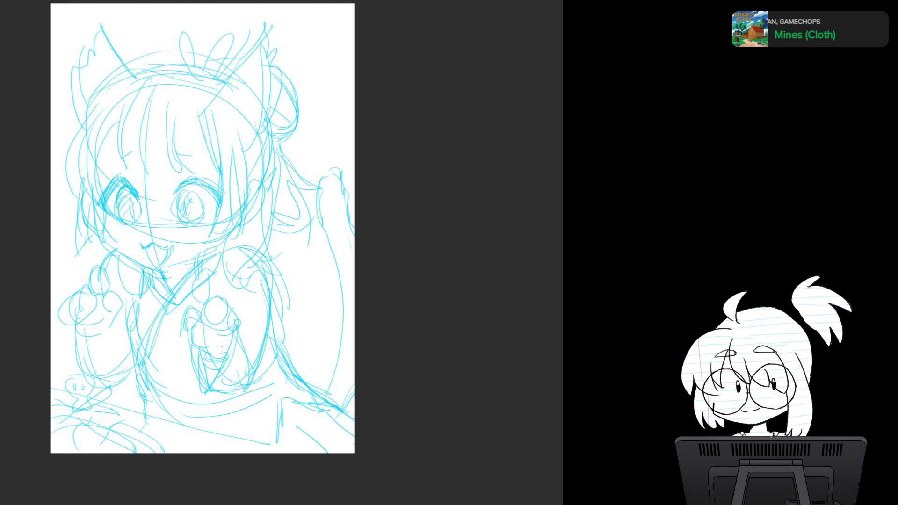
{"action": "mouse_move", "coordinate": [197, 378]}
{"action": "left_mouse_down"}
{"action": "mouse_move", "coordinate": [234, 399]}
{"action": "mouse_move", "coordinate": [249, 394]}
{"action": "left_mouse_up"}
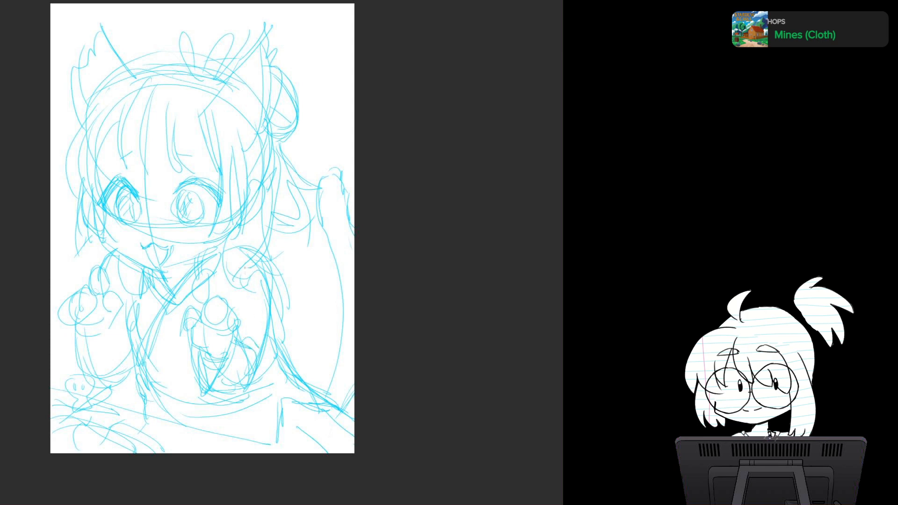
{"action": "left_click_drag", "start_coordinate": [260, 282], "coordinate": [245, 383]}
Step: Add extra strands to the right side of the hair and fluffy tufts at the inner base of both ears
{"action": "scroll", "coordinate": [265, 253], "scroll_direction": "up", "scroll_amount": 1}
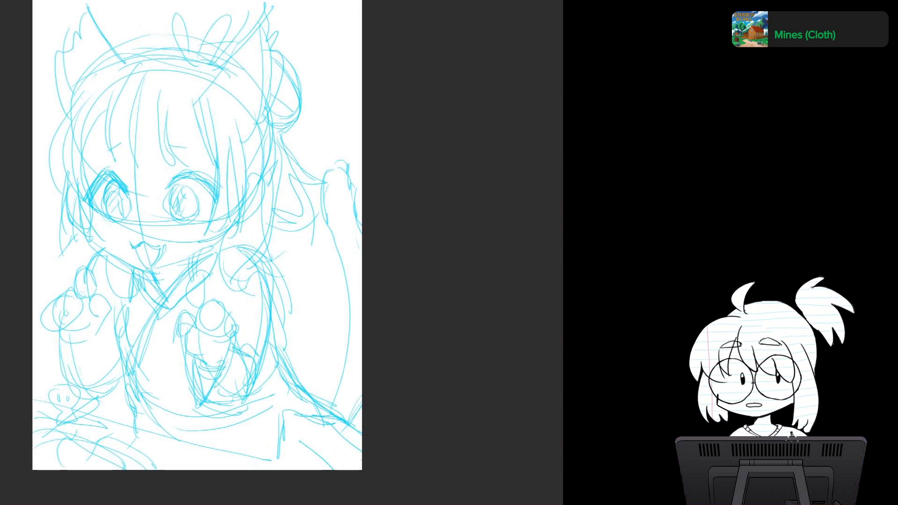
{"action": "mouse_move", "coordinate": [212, 236]}
{"action": "left_mouse_down"}
{"action": "mouse_move", "coordinate": [240, 180]}
{"action": "mouse_move", "coordinate": [239, 191]}
{"action": "left_mouse_up"}
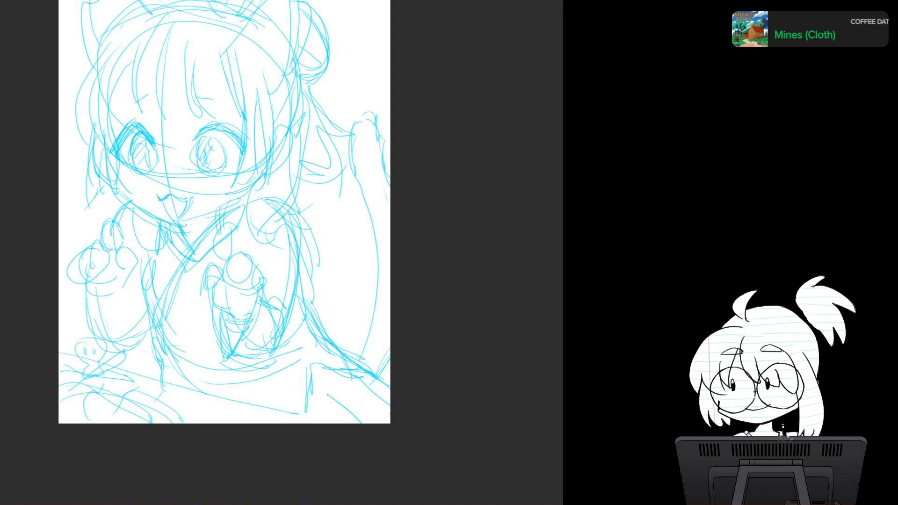
{"action": "left_click_drag", "start_coordinate": [265, 71], "coordinate": [275, 123]}
{"action": "left_click_drag", "start_coordinate": [254, 90], "coordinate": [283, 207]}
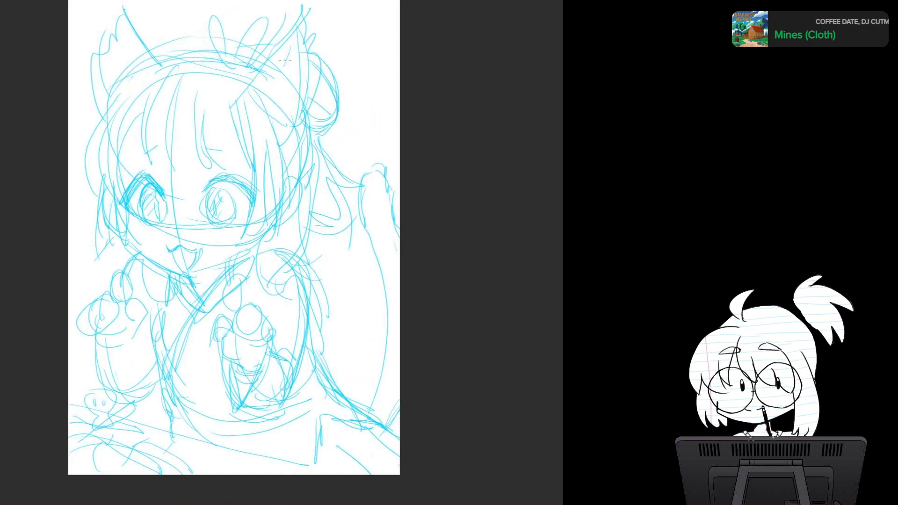
{"action": "left_click_drag", "start_coordinate": [284, 78], "coordinate": [270, 96]}
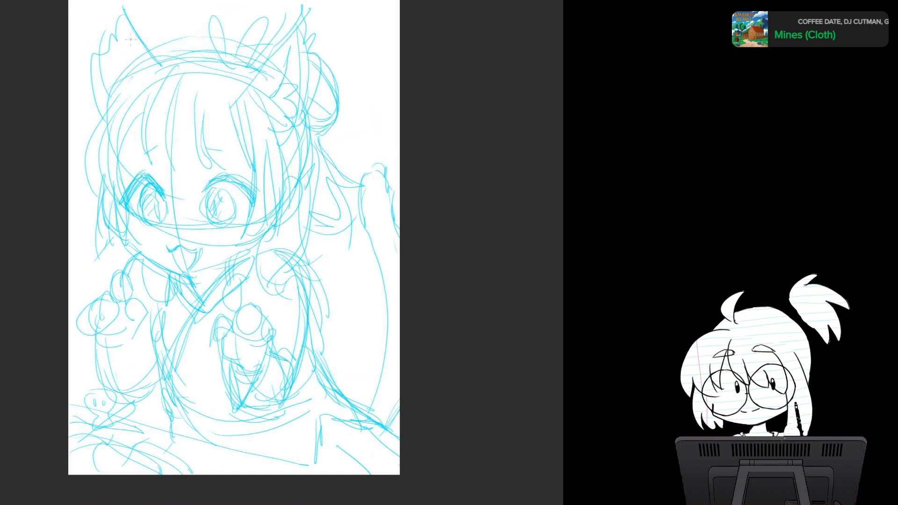
{"action": "mouse_move", "coordinate": [123, 32]}
{"action": "left_mouse_down"}
{"action": "mouse_move", "coordinate": [120, 96]}
{"action": "mouse_move", "coordinate": [100, 104]}
{"action": "mouse_move", "coordinate": [181, 62]}
{"action": "left_mouse_up"}
{"action": "left_click_drag", "start_coordinate": [158, 56], "coordinate": [226, 47]}
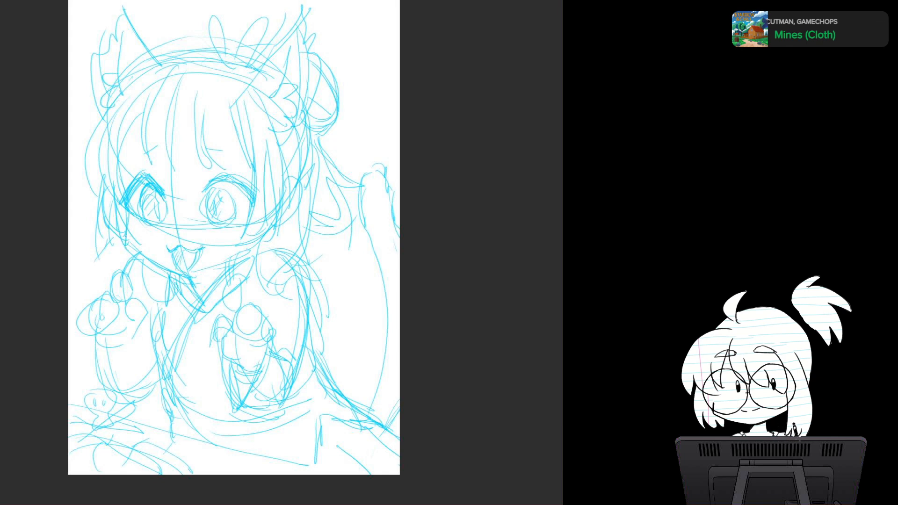
Step: Reinforce the left jawline, check the sketch in a mirrored view, and fade the sketch layer to a pale blue
{"action": "left_click_drag", "start_coordinate": [126, 242], "coordinate": [165, 274]}
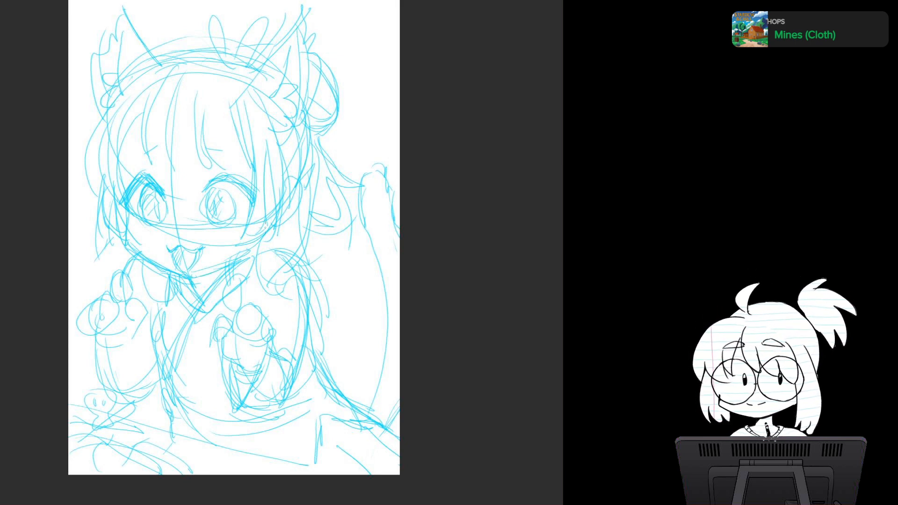
{"action": "left_click_drag", "start_coordinate": [265, 226], "coordinate": [243, 233]}
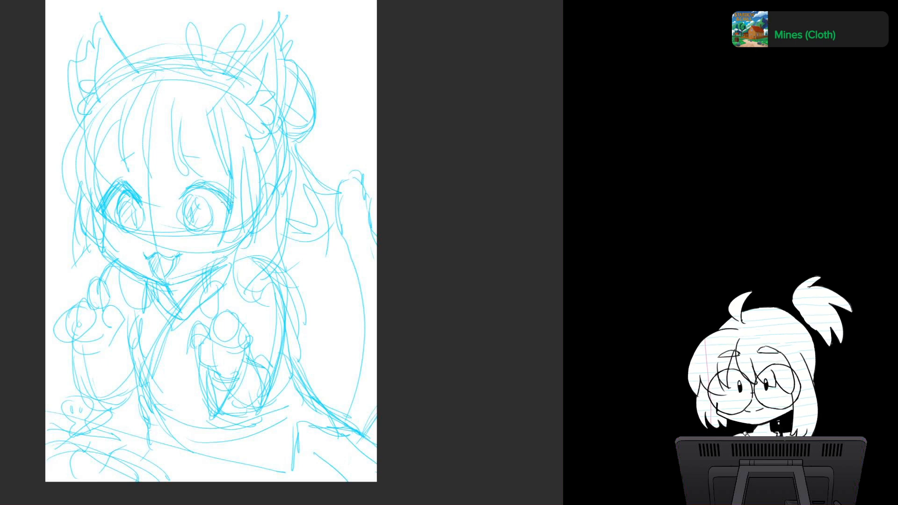
{"action": "key", "text": "m"}
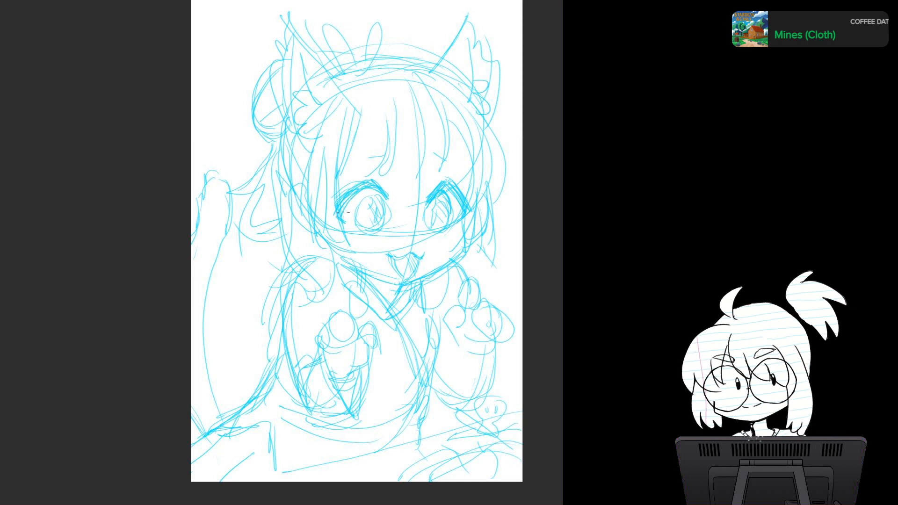
{"action": "key", "text": "m"}
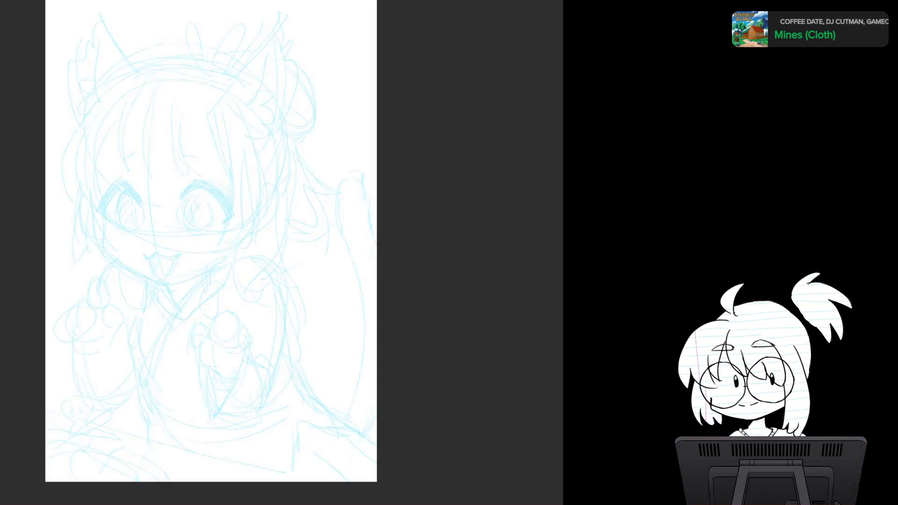
Step: Ink the left side of the face in black, from the outer corner of the left eye down to the jaw
{"action": "scroll", "coordinate": [299, 253], "scroll_direction": "up", "scroll_amount": 1}
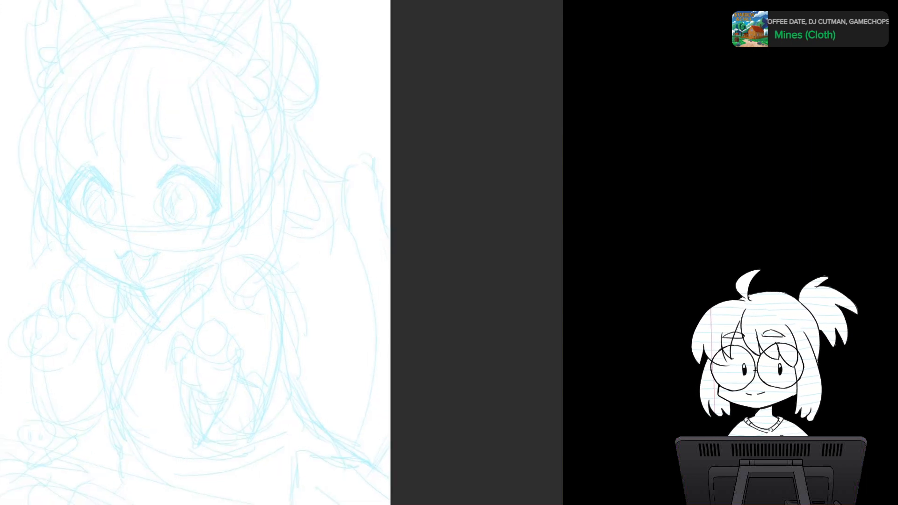
{"action": "mouse_move", "coordinate": [281, 253]}
{"action": "left_mouse_down"}
{"action": "mouse_move", "coordinate": [391, 225]}
{"action": "mouse_move", "coordinate": [354, 215]}
{"action": "mouse_move", "coordinate": [335, 186]}
{"action": "mouse_move", "coordinate": [311, 273]}
{"action": "mouse_move", "coordinate": [192, 269]}
{"action": "mouse_move", "coordinate": [188, 257]}
{"action": "left_mouse_up"}
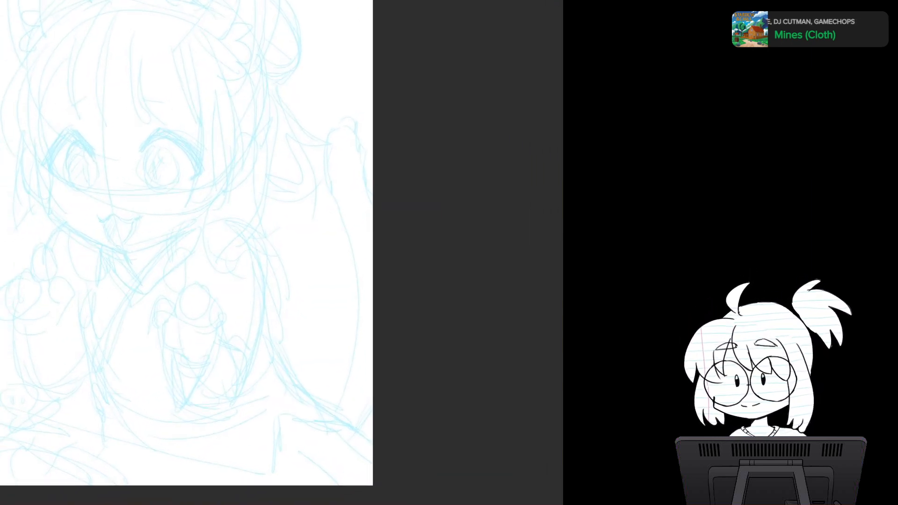
{"action": "mouse_move", "coordinate": [281, 253]}
{"action": "left_mouse_down"}
{"action": "mouse_move", "coordinate": [330, 246]}
{"action": "mouse_move", "coordinate": [315, 270]}
{"action": "left_mouse_up"}
{"action": "scroll", "coordinate": [252, 245], "scroll_direction": "up", "scroll_amount": 2}
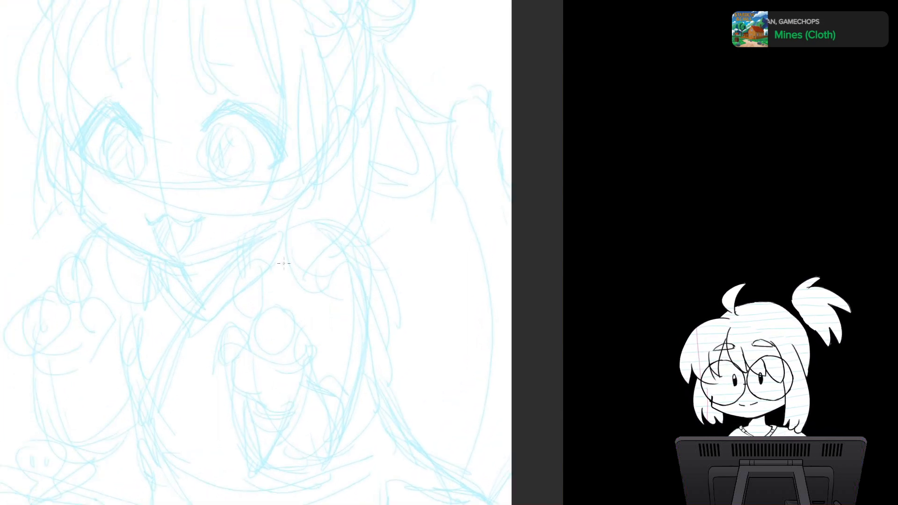
{"action": "left_click_drag", "start_coordinate": [79, 132], "coordinate": [83, 210]}
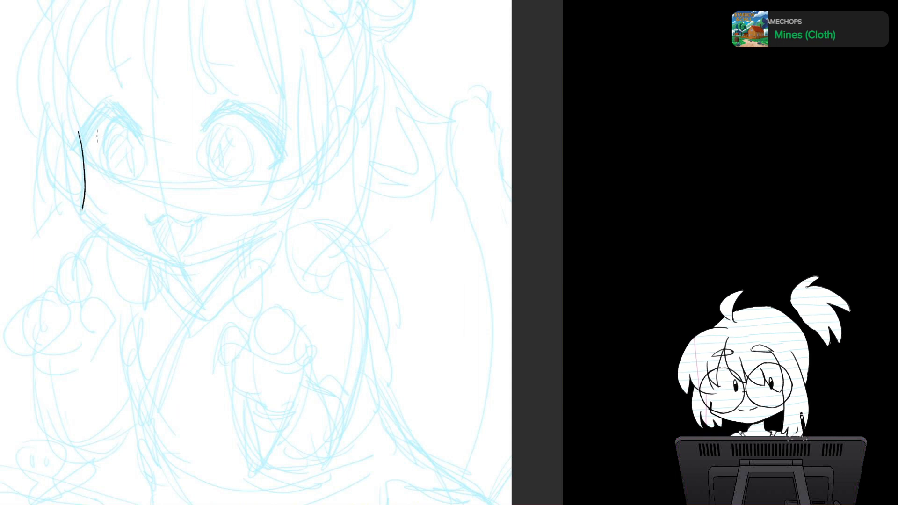
{"action": "key", "text": "ctrl+z"}
{"action": "left_click_drag", "start_coordinate": [78, 132], "coordinate": [82, 211]}
{"action": "key", "text": "ctrl+z"}
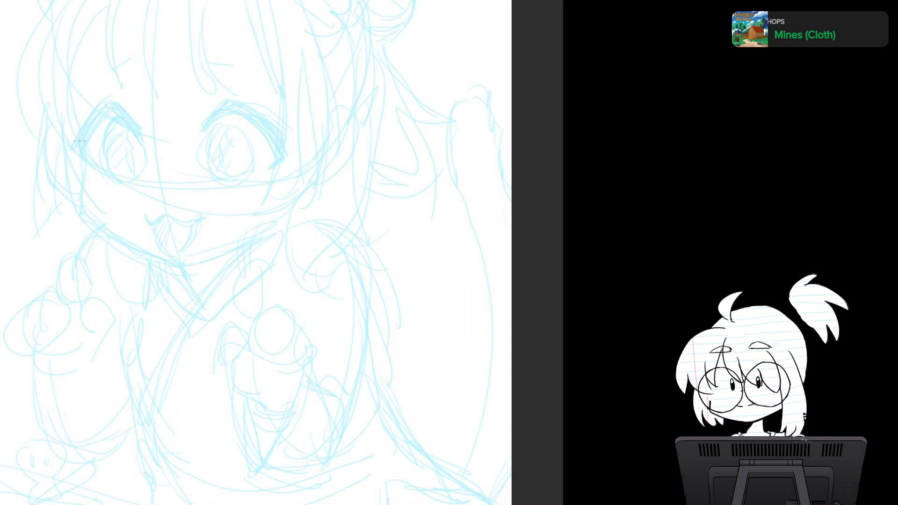
{"action": "left_click_drag", "start_coordinate": [78, 136], "coordinate": [83, 211]}
{"action": "key", "text": "ctrl+z"}
{"action": "mouse_move", "coordinate": [78, 139]}
{"action": "left_mouse_down"}
{"action": "mouse_move", "coordinate": [79, 208]}
{"action": "mouse_move", "coordinate": [119, 239]}
{"action": "left_mouse_up"}
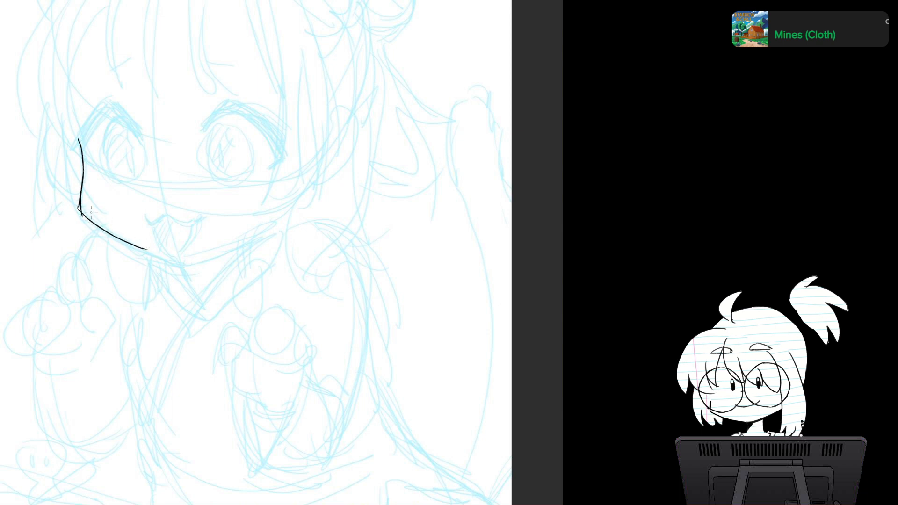
Step: Ink the jawline from the left cheek through the chin to the right cheek, with a short neck line under the chin
{"action": "key", "text": "ctrl+z"}
{"action": "left_click_drag", "start_coordinate": [79, 208], "coordinate": [150, 256]}
{"action": "key", "text": "ctrl+z"}
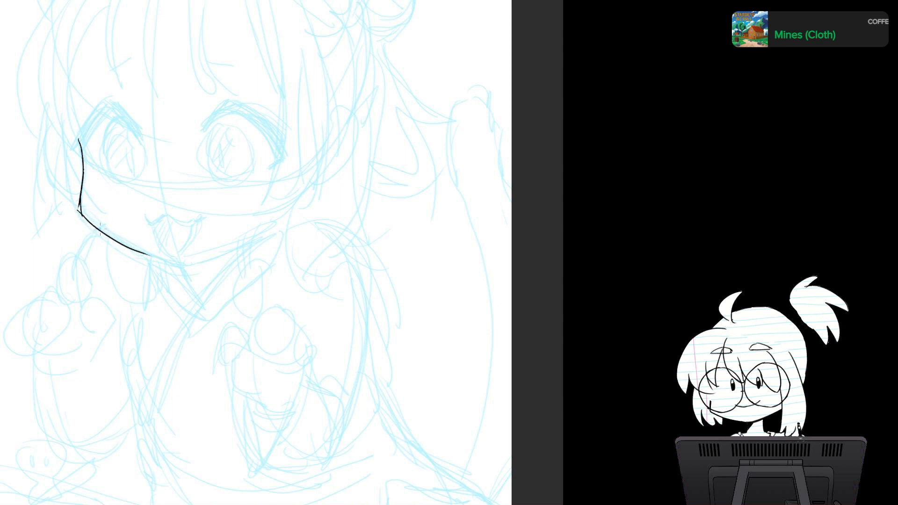
{"action": "mouse_move", "coordinate": [100, 228]}
{"action": "left_mouse_down"}
{"action": "mouse_move", "coordinate": [185, 265]}
{"action": "mouse_move", "coordinate": [261, 237]}
{"action": "left_mouse_up"}
{"action": "mouse_move", "coordinate": [186, 266]}
{"action": "left_mouse_down"}
{"action": "mouse_move", "coordinate": [290, 211]}
{"action": "mouse_move", "coordinate": [297, 199]}
{"action": "left_mouse_up"}
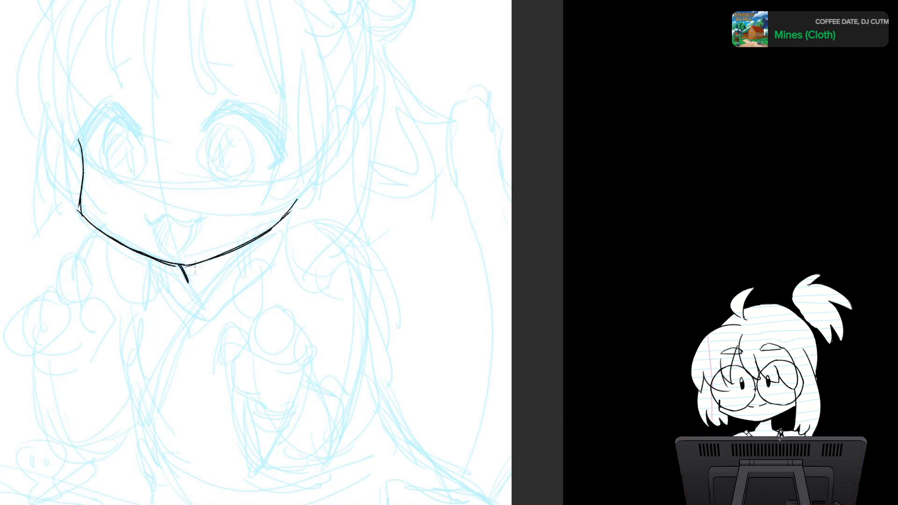
Step: Ink the left eye with a thick peaked upper lash line, a short outer-corner stroke and an oval iris outline
{"action": "scroll", "coordinate": [195, 267], "scroll_direction": "up", "scroll_amount": 1}
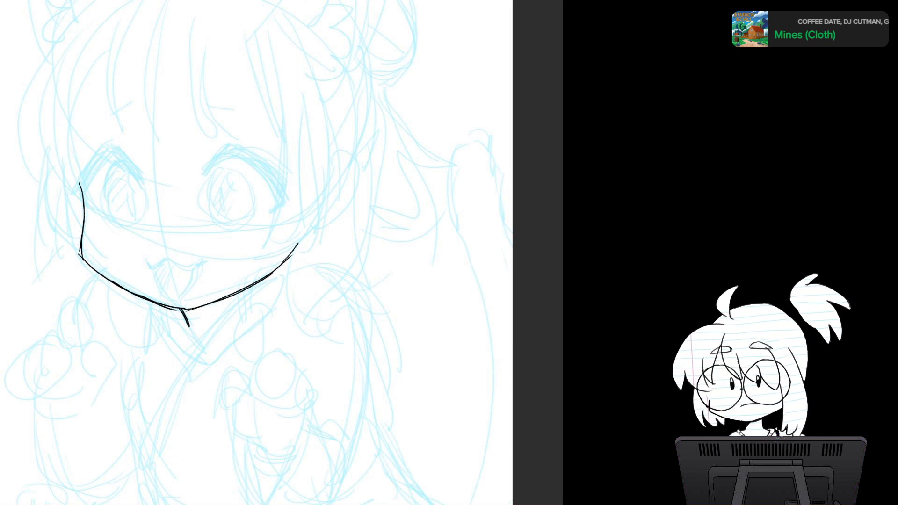
{"action": "left_click_drag", "start_coordinate": [75, 193], "coordinate": [111, 149]}
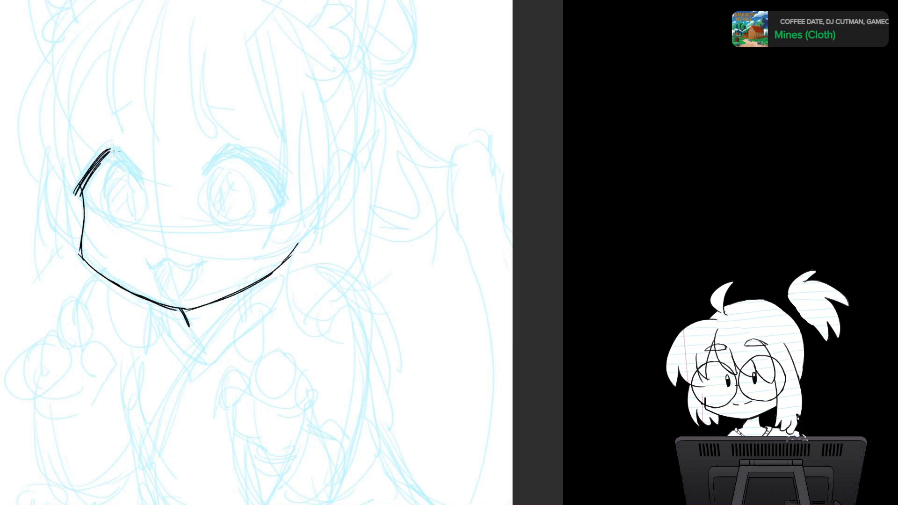
{"action": "mouse_move", "coordinate": [77, 194]}
{"action": "left_mouse_down"}
{"action": "mouse_move", "coordinate": [112, 149]}
{"action": "mouse_move", "coordinate": [142, 185]}
{"action": "left_mouse_up"}
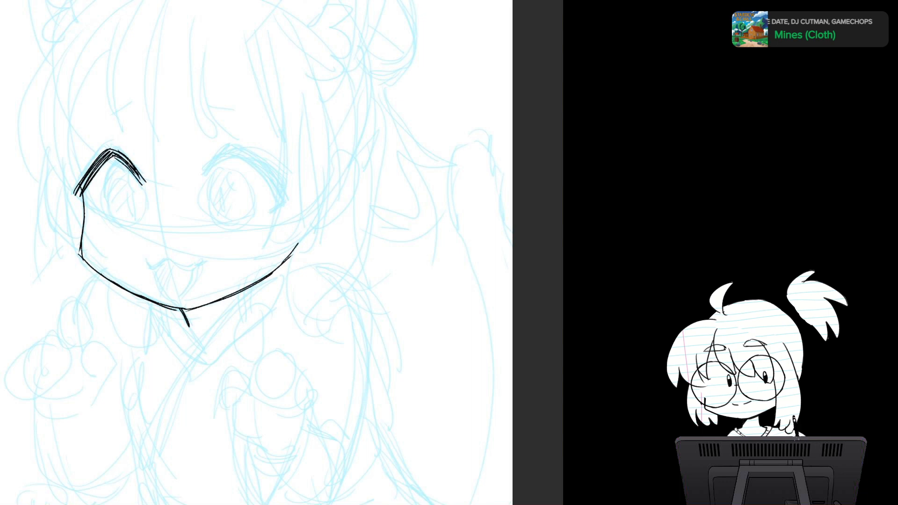
{"action": "left_click_drag", "start_coordinate": [78, 191], "coordinate": [89, 208]}
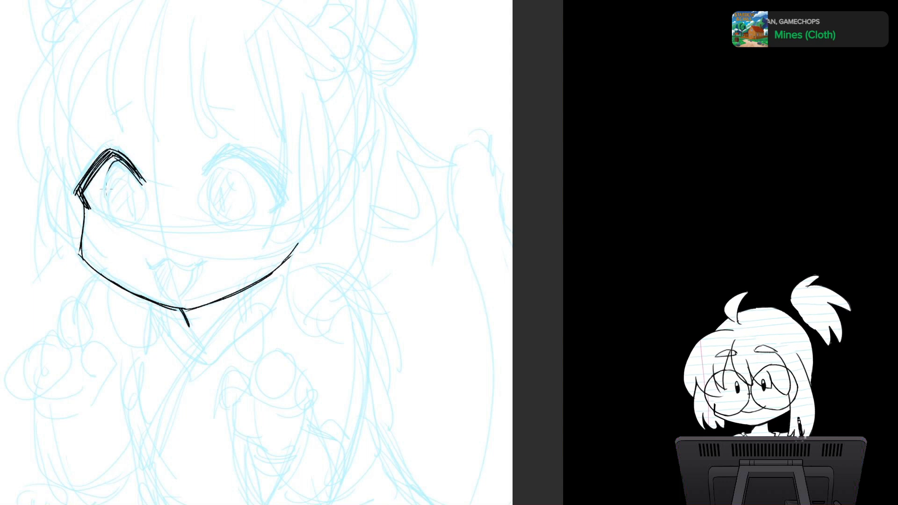
{"action": "left_click_drag", "start_coordinate": [144, 206], "coordinate": [105, 193]}
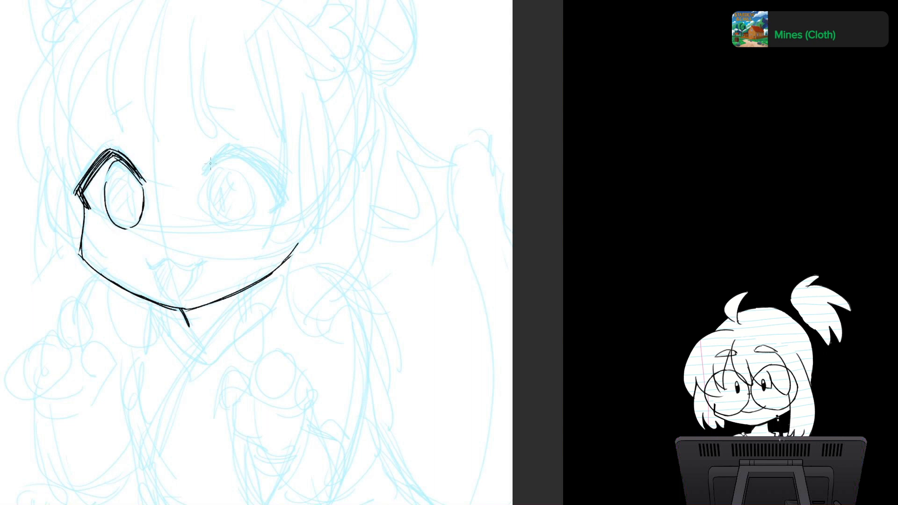
Step: Ink the right eye's upper lash line with layered strokes, peaking above the iris and hooking in at the outer corner
{"action": "mouse_move", "coordinate": [210, 163]}
{"action": "left_mouse_down"}
{"action": "mouse_move", "coordinate": [239, 150]}
{"action": "mouse_move", "coordinate": [268, 176]}
{"action": "left_mouse_up"}
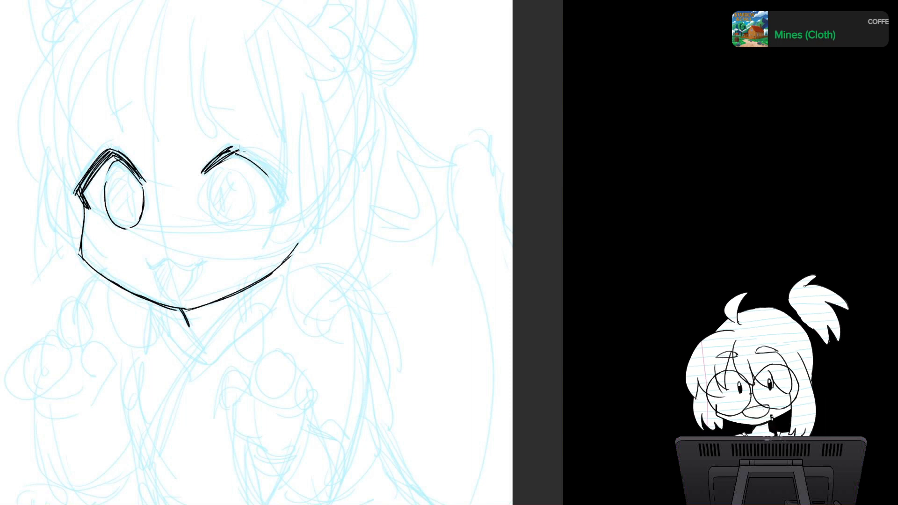
{"action": "left_click_drag", "start_coordinate": [236, 150], "coordinate": [275, 178]}
{"action": "mouse_move", "coordinate": [237, 151]}
{"action": "left_mouse_down"}
{"action": "mouse_move", "coordinate": [284, 197]}
{"action": "mouse_move", "coordinate": [274, 183]}
{"action": "mouse_move", "coordinate": [283, 197]}
{"action": "mouse_move", "coordinate": [270, 211]}
{"action": "left_mouse_up"}
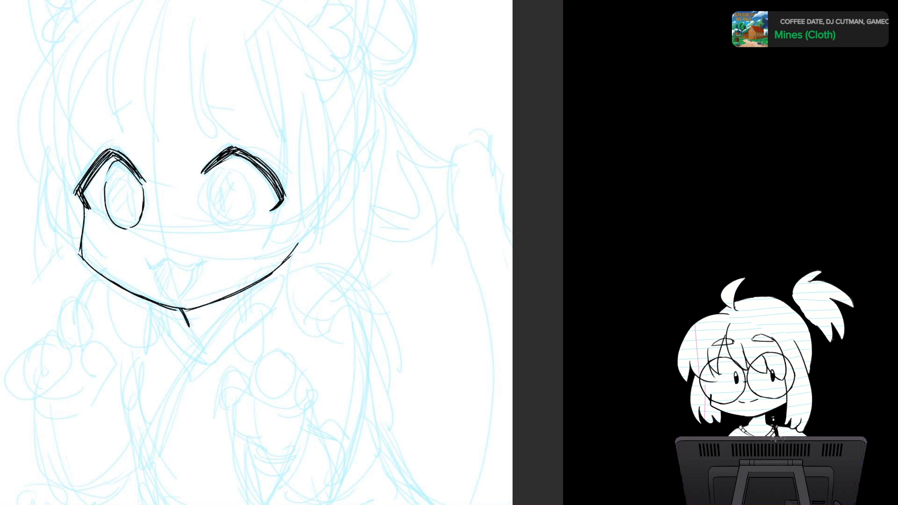
{"action": "left_click_drag", "start_coordinate": [240, 155], "coordinate": [278, 195]}
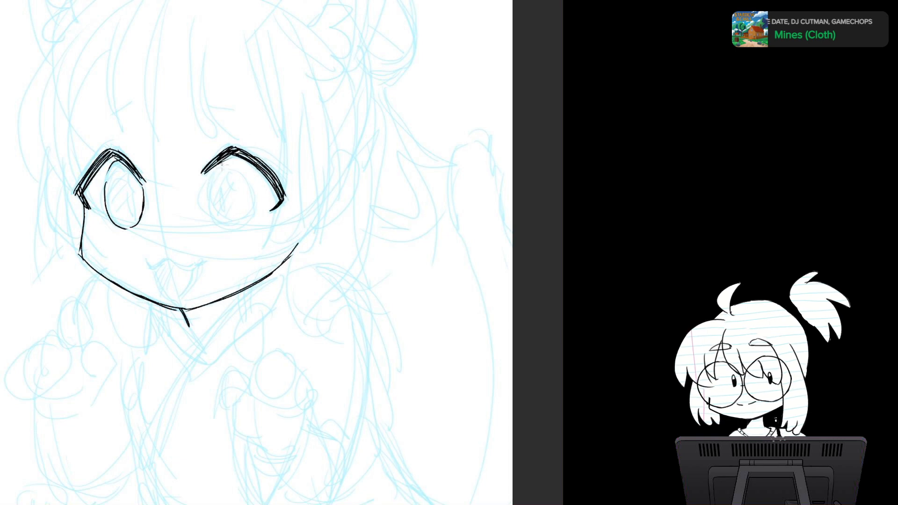
Step: Ink the oval iris outline of the right eye over the sketched iris
{"action": "left_click_drag", "start_coordinate": [209, 185], "coordinate": [208, 225]}
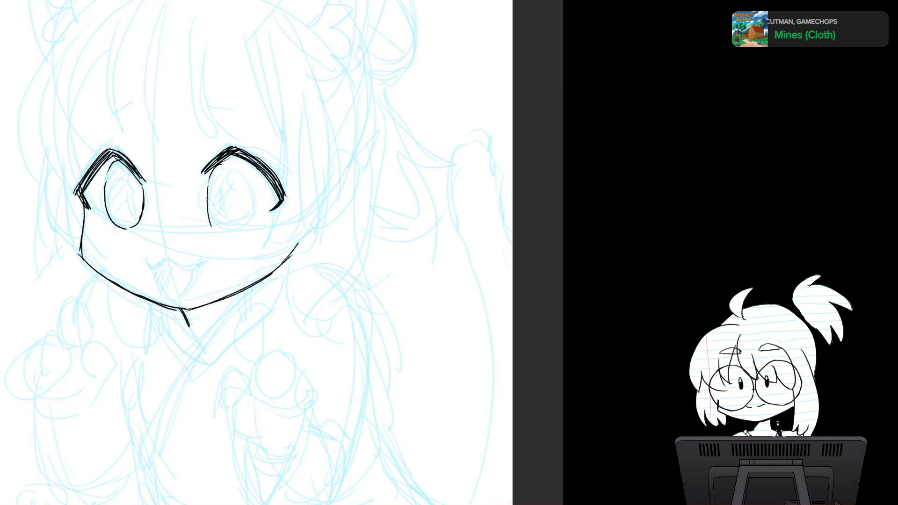
{"action": "key", "text": "ctrl+z"}
{"action": "key", "text": "ctrl+z"}
{"action": "mouse_move", "coordinate": [208, 188]}
{"action": "left_mouse_down"}
{"action": "mouse_move", "coordinate": [220, 230]}
{"action": "mouse_move", "coordinate": [251, 217]}
{"action": "left_mouse_up"}
{"action": "left_click_drag", "start_coordinate": [237, 171], "coordinate": [252, 219]}
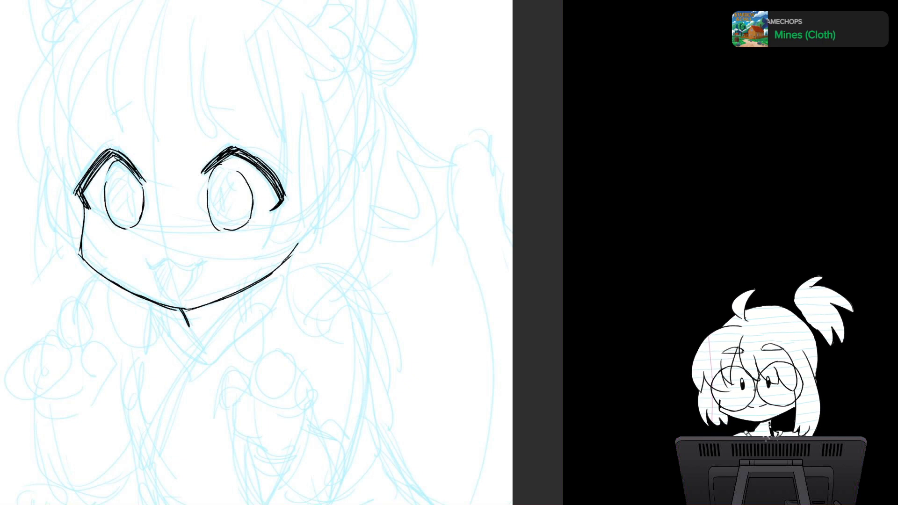
{"action": "left_click_drag", "start_coordinate": [127, 172], "coordinate": [138, 194]}
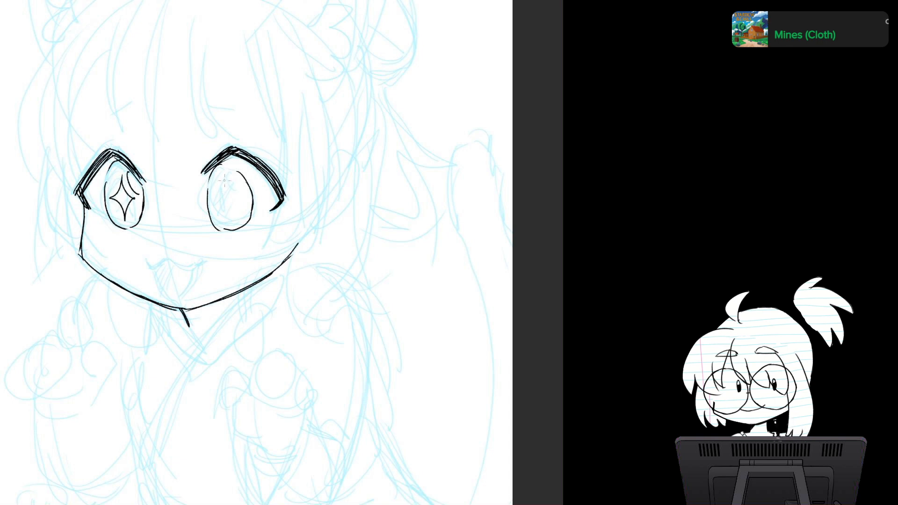
{"action": "mouse_move", "coordinate": [224, 180]}
{"action": "left_mouse_down"}
{"action": "mouse_move", "coordinate": [214, 198]}
{"action": "mouse_move", "coordinate": [232, 222]}
{"action": "mouse_move", "coordinate": [246, 197]}
{"action": "mouse_move", "coordinate": [228, 171]}
{"action": "left_mouse_up"}
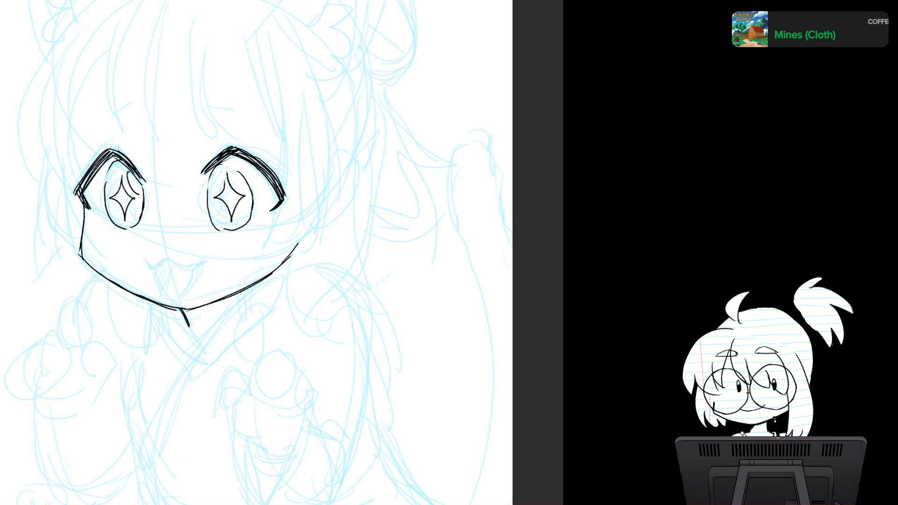
{"action": "key", "text": "ctrl+z"}
{"action": "key", "text": "ctrl+z"}
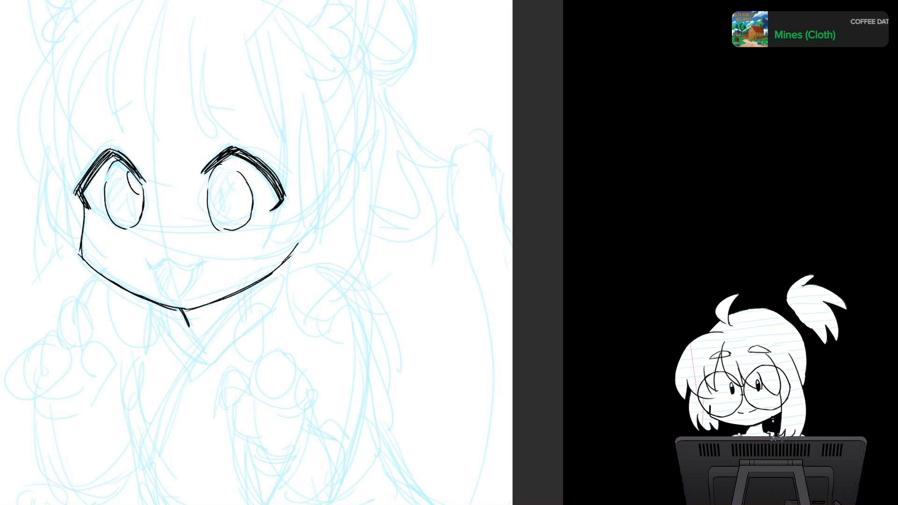
{"action": "mouse_move", "coordinate": [127, 184]}
{"action": "left_mouse_down"}
{"action": "mouse_move", "coordinate": [124, 208]}
{"action": "mouse_move", "coordinate": [130, 173]}
{"action": "left_mouse_up"}
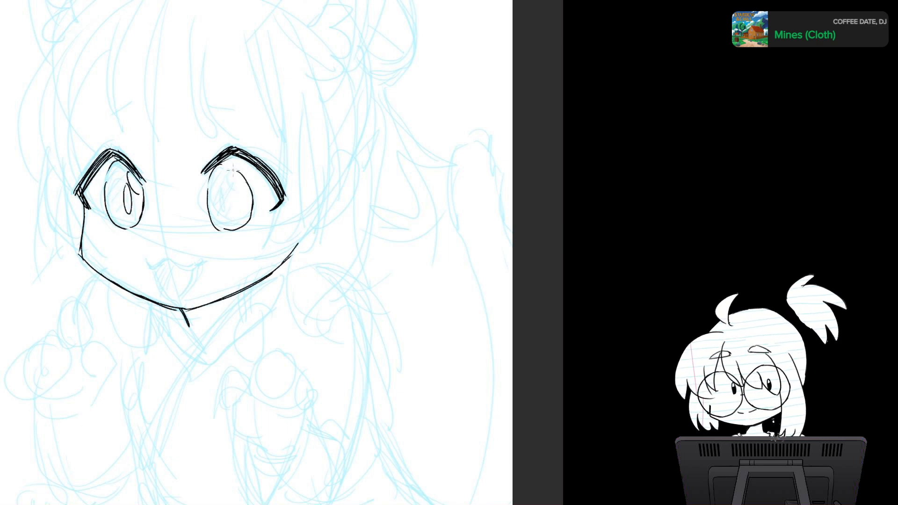
{"action": "key", "text": "ctrl+z"}
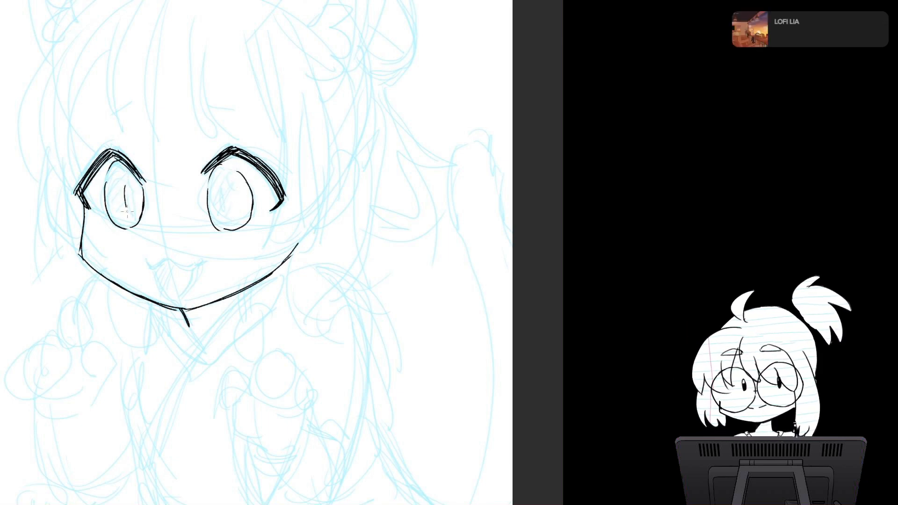
Step: Ink narrow vertical slit pupils in both eyes and a small cat-like open mouth above the chin
{"action": "left_click_drag", "start_coordinate": [227, 189], "coordinate": [225, 214]}
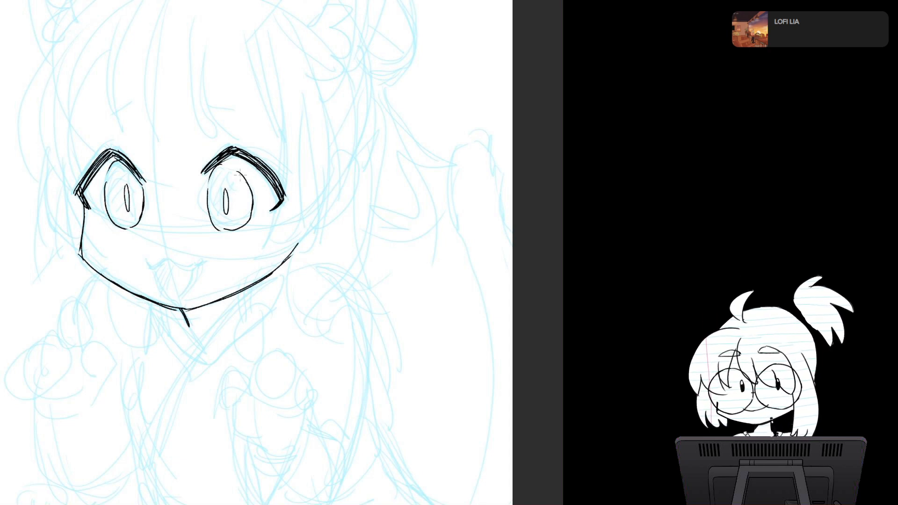
{"action": "key", "text": "h"}
{"action": "key", "text": "h"}
{"action": "mouse_move", "coordinate": [157, 272]}
{"action": "left_mouse_down"}
{"action": "mouse_move", "coordinate": [191, 293]}
{"action": "mouse_move", "coordinate": [197, 265]}
{"action": "mouse_move", "coordinate": [181, 277]}
{"action": "mouse_move", "coordinate": [191, 281]}
{"action": "mouse_move", "coordinate": [182, 291]}
{"action": "left_mouse_up"}
{"action": "key", "text": "ctrl+z"}
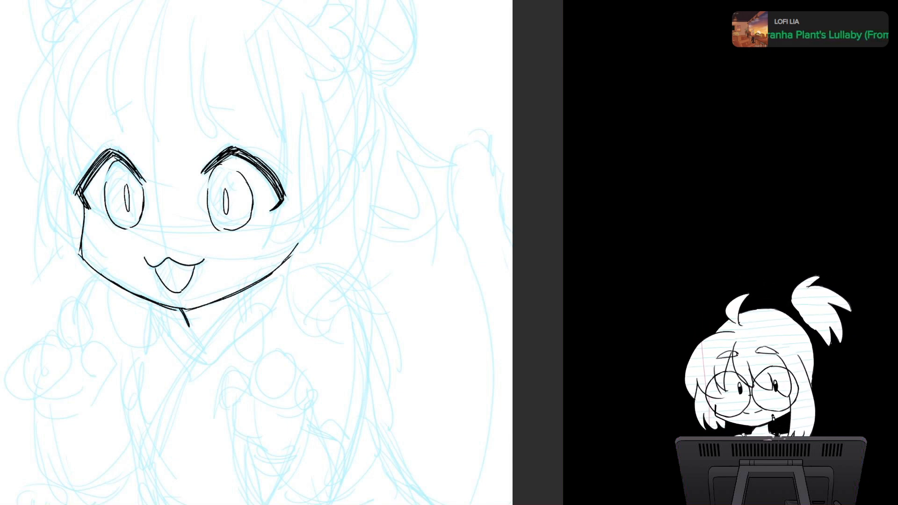
Step: Thicken and fill in the upper lash lines of both eyes with short extra strokes
{"action": "left_click_drag", "start_coordinate": [236, 150], "coordinate": [254, 161]}
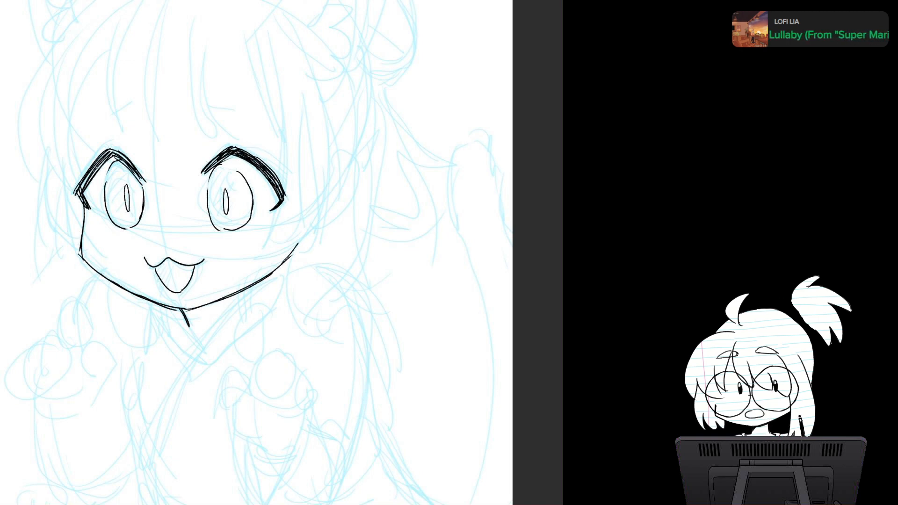
{"action": "left_click_drag", "start_coordinate": [92, 172], "coordinate": [83, 190]}
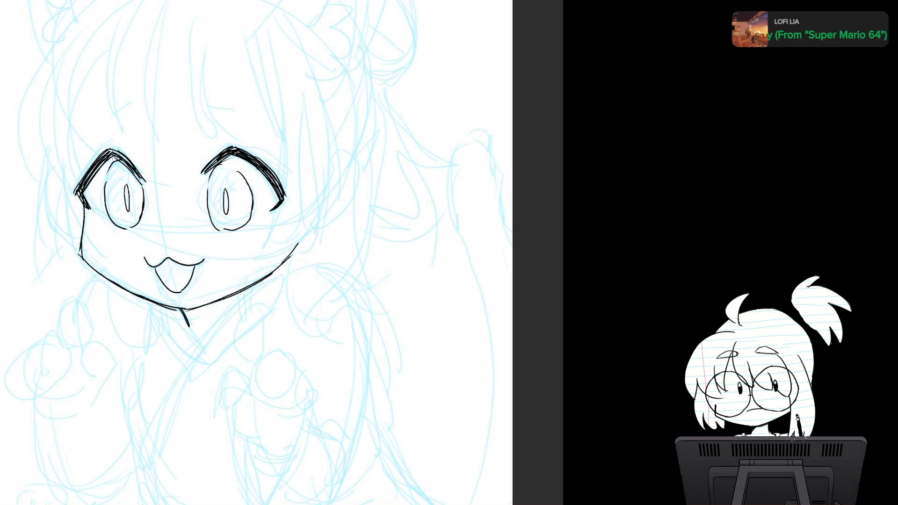
{"action": "mouse_move", "coordinate": [109, 148]}
{"action": "left_mouse_down"}
{"action": "mouse_move", "coordinate": [133, 166]}
{"action": "mouse_move", "coordinate": [123, 162]}
{"action": "left_mouse_up"}
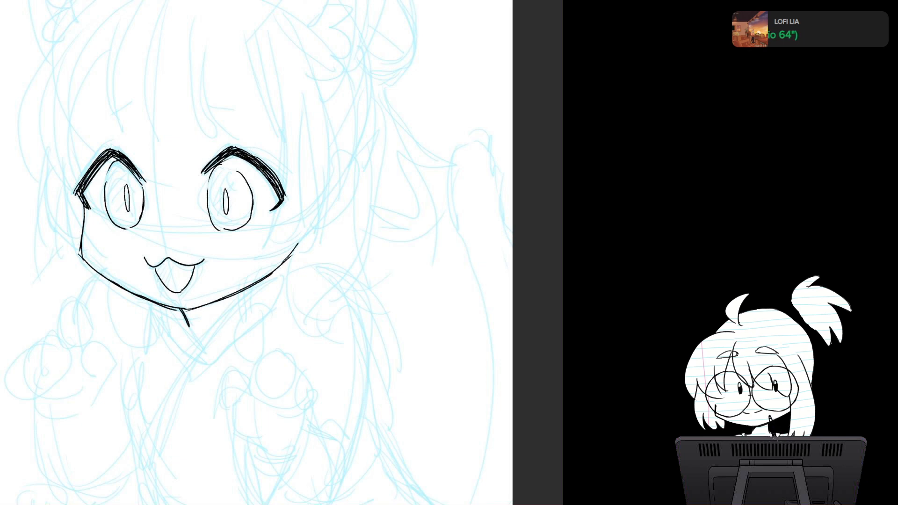
Step: Ink the front bangs as long curved strands across the forehead, with tapered tips and short connecting edges above the eyes
{"action": "left_click_drag", "start_coordinate": [253, 148], "coordinate": [245, 202]}
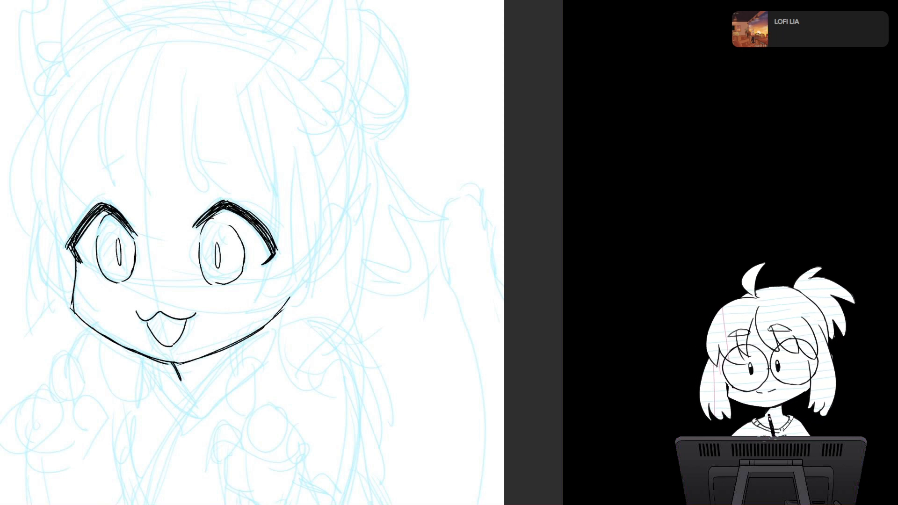
{"action": "mouse_move", "coordinate": [252, 261]}
{"action": "left_mouse_down"}
{"action": "mouse_move", "coordinate": [287, 232]}
{"action": "mouse_move", "coordinate": [292, 253]}
{"action": "left_mouse_up"}
{"action": "left_click_drag", "start_coordinate": [146, 86], "coordinate": [150, 182]}
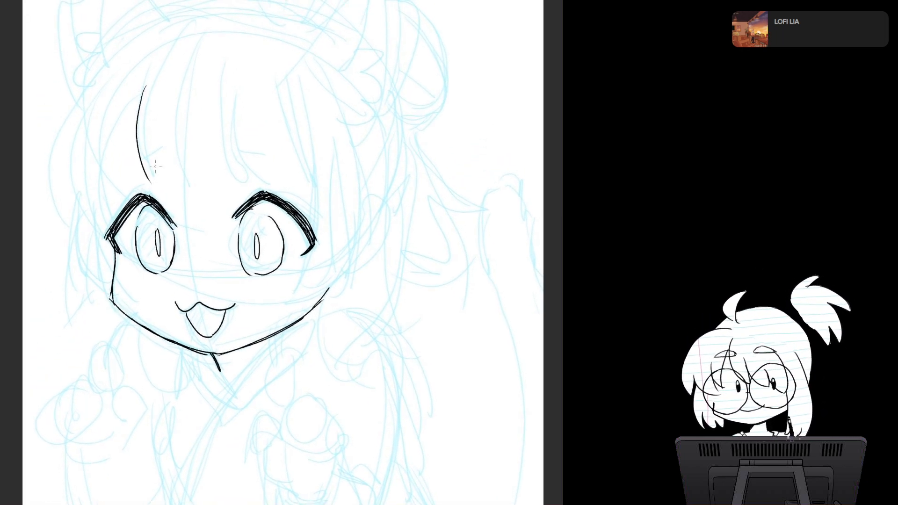
{"action": "mouse_move", "coordinate": [142, 91]}
{"action": "left_mouse_down"}
{"action": "mouse_move", "coordinate": [151, 184]}
{"action": "mouse_move", "coordinate": [196, 186]}
{"action": "left_mouse_up"}
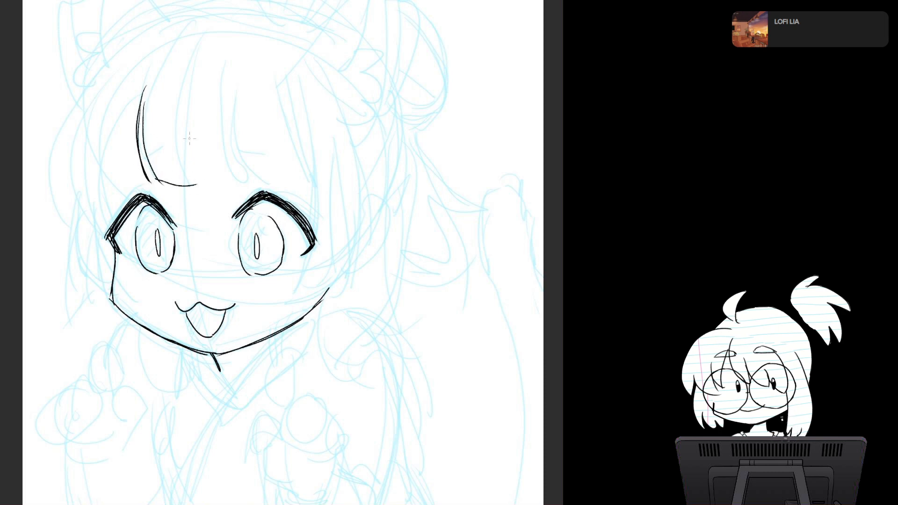
{"action": "mouse_move", "coordinate": [185, 90]}
{"action": "left_mouse_down"}
{"action": "mouse_move", "coordinate": [190, 187]}
{"action": "mouse_move", "coordinate": [188, 165]}
{"action": "mouse_move", "coordinate": [207, 191]}
{"action": "left_mouse_up"}
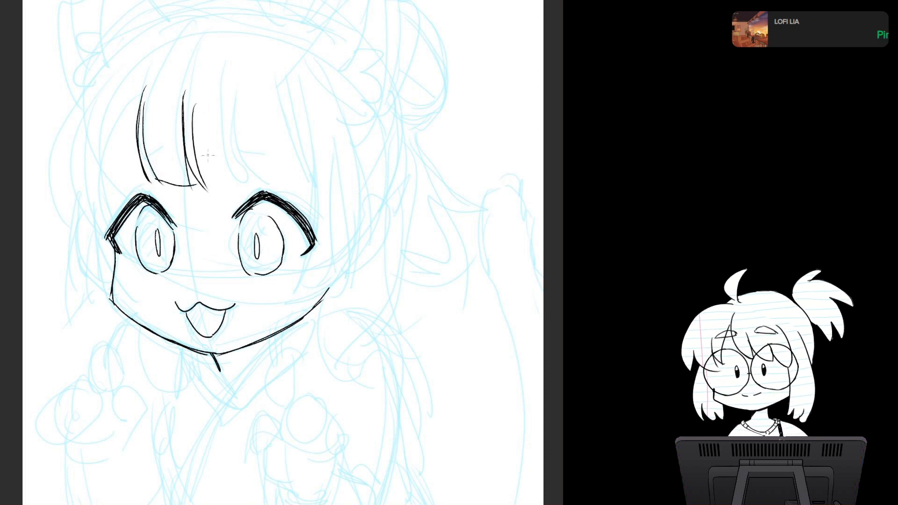
{"action": "mouse_move", "coordinate": [202, 104]}
{"action": "left_mouse_down"}
{"action": "mouse_move", "coordinate": [223, 193]}
{"action": "mouse_move", "coordinate": [286, 188]}
{"action": "left_mouse_up"}
{"action": "mouse_move", "coordinate": [265, 108]}
{"action": "left_mouse_down"}
{"action": "mouse_move", "coordinate": [283, 190]}
{"action": "mouse_move", "coordinate": [289, 183]}
{"action": "left_mouse_up"}
{"action": "left_click_drag", "start_coordinate": [139, 110], "coordinate": [129, 189]}
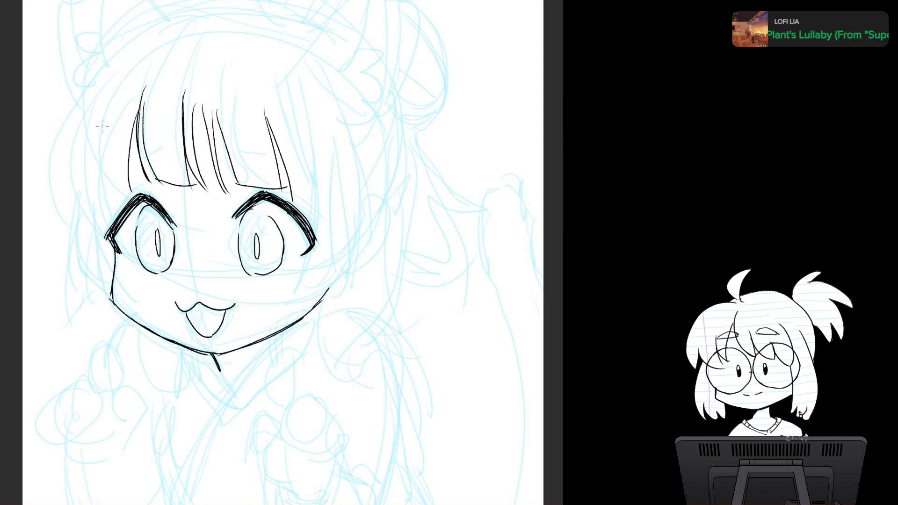
Step: Ink the outer hair contour and inner strands of the left side bangs, ending beside the left eye
{"action": "left_click_drag", "start_coordinate": [107, 75], "coordinate": [71, 208]}
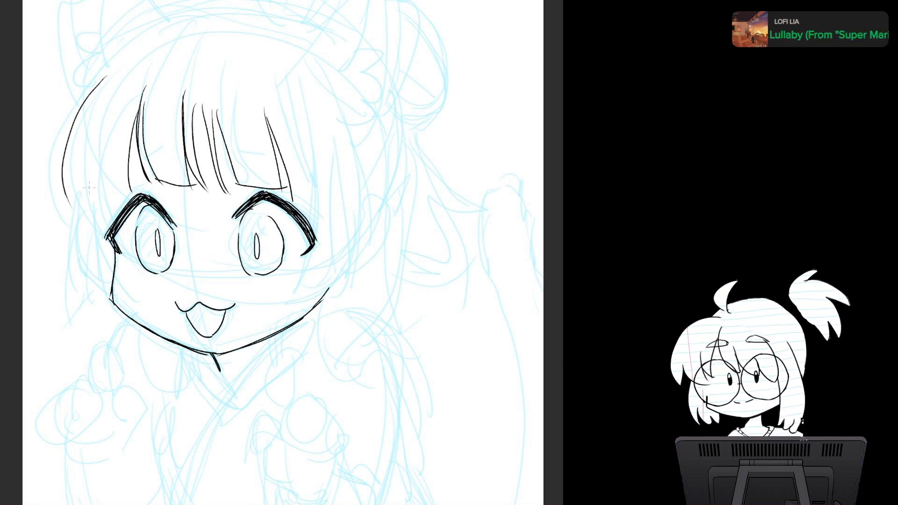
{"action": "mouse_move", "coordinate": [74, 139]}
{"action": "left_mouse_down"}
{"action": "mouse_move", "coordinate": [70, 211]}
{"action": "mouse_move", "coordinate": [96, 228]}
{"action": "left_mouse_up"}
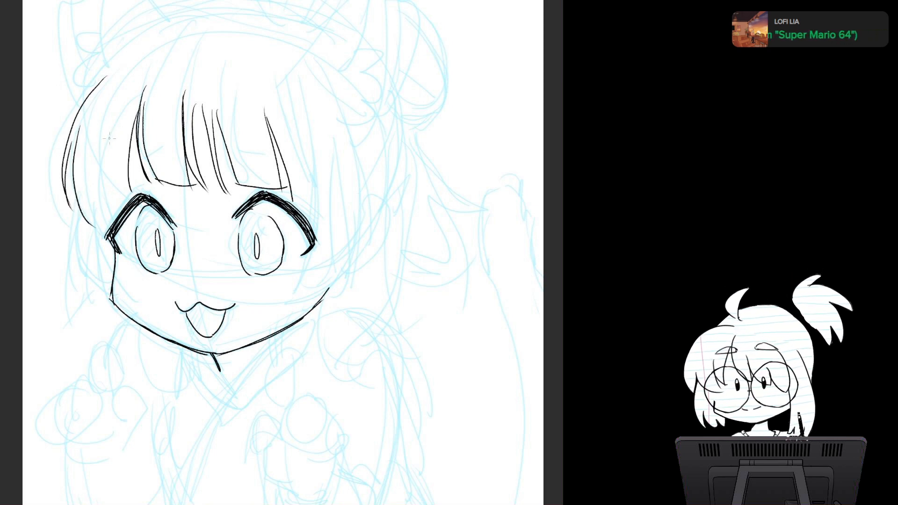
{"action": "mouse_move", "coordinate": [111, 123]}
{"action": "left_mouse_down"}
{"action": "mouse_move", "coordinate": [105, 211]}
{"action": "mouse_move", "coordinate": [137, 192]}
{"action": "left_mouse_up"}
Step: Ink the left sidelock hanging from the bangs past the cheek to jaw level, redoing strokes that miss
{"action": "left_click_drag", "start_coordinate": [94, 223], "coordinate": [84, 319]}
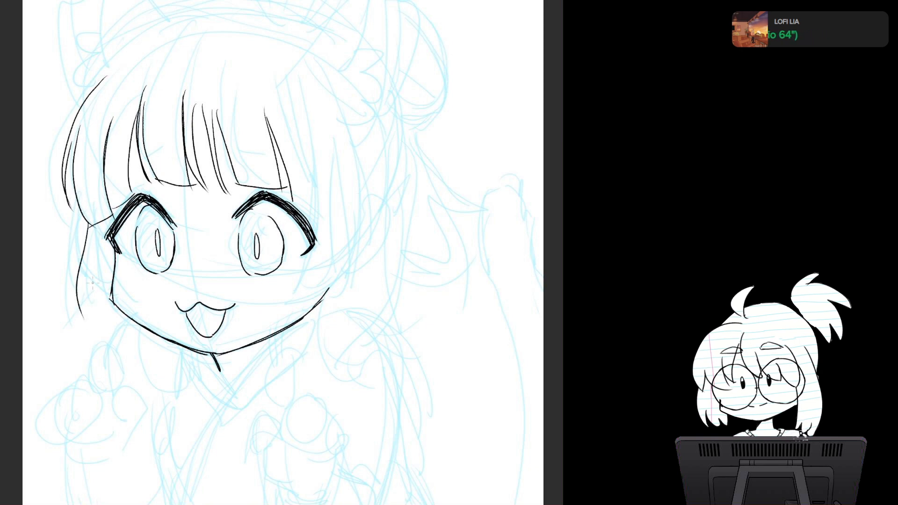
{"action": "key", "text": "ctrl+z"}
{"action": "key", "text": "ctrl+z"}
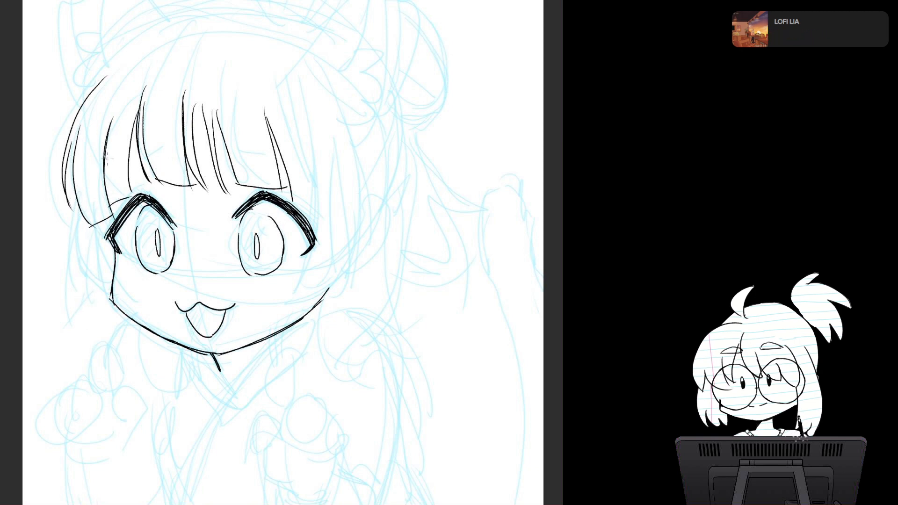
{"action": "left_click_drag", "start_coordinate": [86, 244], "coordinate": [81, 325]}
{"action": "key", "text": "ctrl+z"}
{"action": "left_click_drag", "start_coordinate": [89, 226], "coordinate": [79, 322]}
{"action": "left_click_drag", "start_coordinate": [88, 244], "coordinate": [87, 328]}
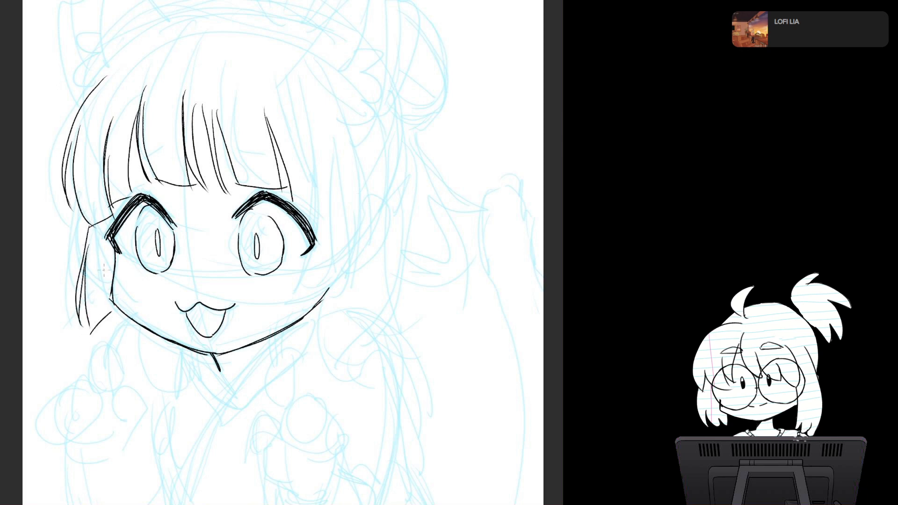
{"action": "left_click_drag", "start_coordinate": [107, 239], "coordinate": [103, 322]}
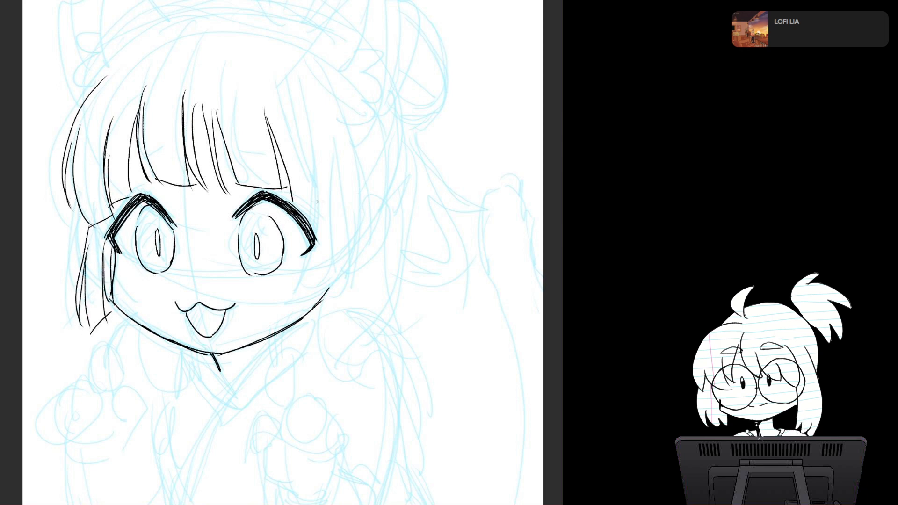
Step: Ink the right sidelock from the bangs past the eye to the jaw, with a curved outer edge and inner strands
{"action": "left_click_drag", "start_coordinate": [292, 190], "coordinate": [315, 196]}
{"action": "mouse_move", "coordinate": [300, 122]}
{"action": "left_mouse_down"}
{"action": "mouse_move", "coordinate": [313, 232]}
{"action": "mouse_move", "coordinate": [289, 320]}
{"action": "left_mouse_up"}
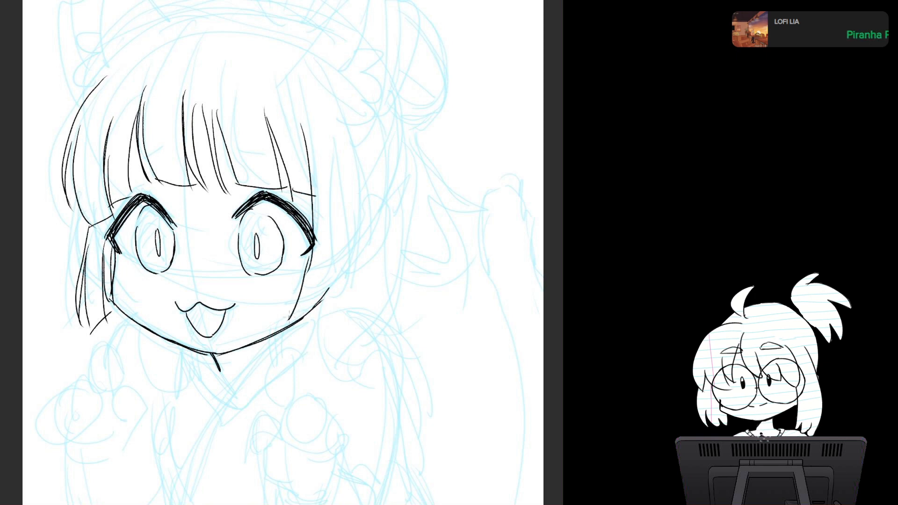
{"action": "left_click_drag", "start_coordinate": [333, 289], "coordinate": [287, 324]}
{"action": "left_click_drag", "start_coordinate": [338, 226], "coordinate": [326, 302]}
{"action": "left_click_drag", "start_coordinate": [344, 205], "coordinate": [330, 287]}
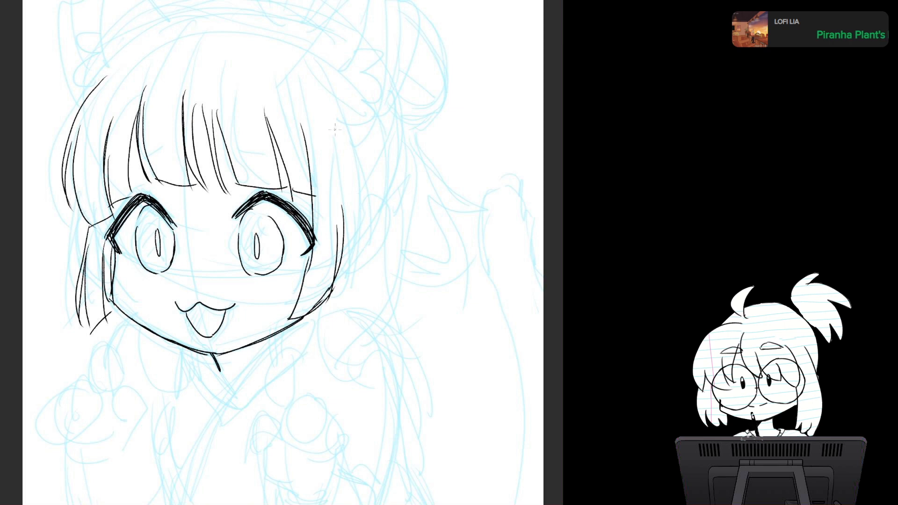
{"action": "mouse_move", "coordinate": [335, 129]}
{"action": "left_mouse_down"}
{"action": "mouse_move", "coordinate": [351, 280]}
{"action": "mouse_move", "coordinate": [332, 286]}
{"action": "left_mouse_up"}
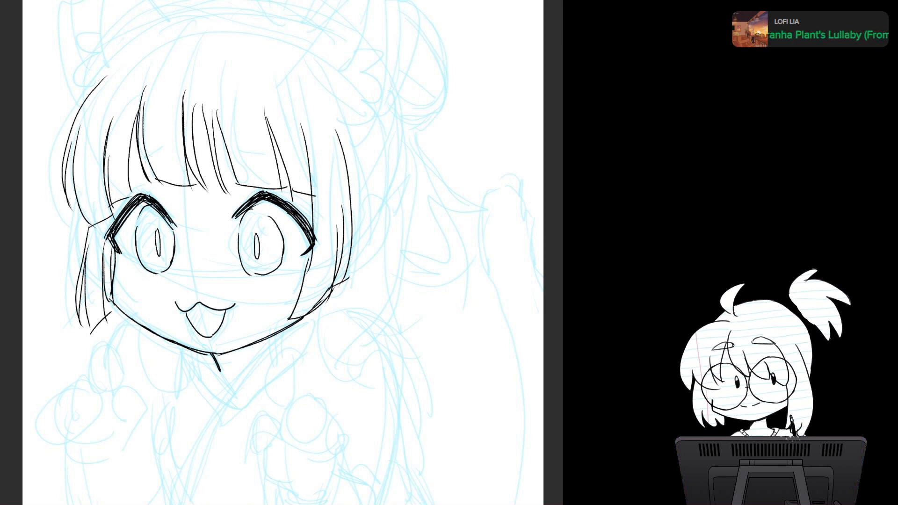
Step: Ink two short slanted eyebrows over the bangs and a human ear behind the right sidelock
{"action": "left_click_drag", "start_coordinate": [139, 151], "coordinate": [165, 166]}
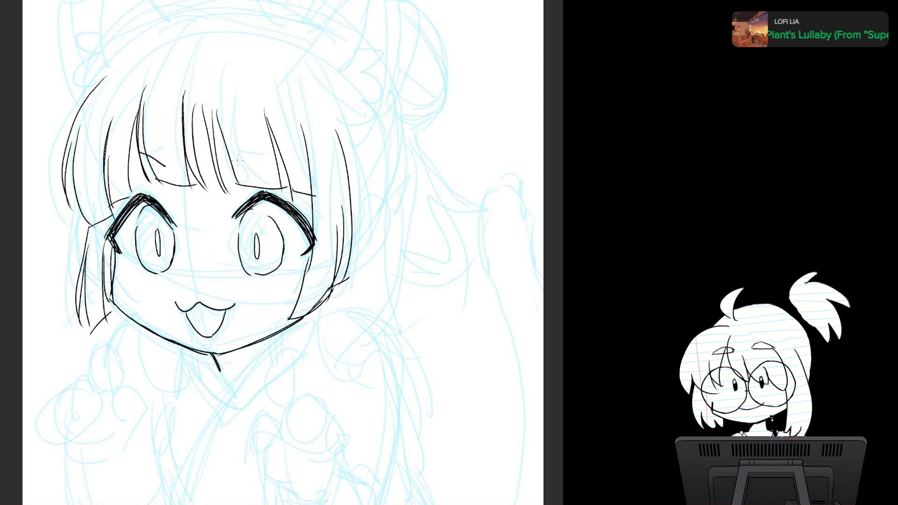
{"action": "left_click_drag", "start_coordinate": [236, 163], "coordinate": [266, 149]}
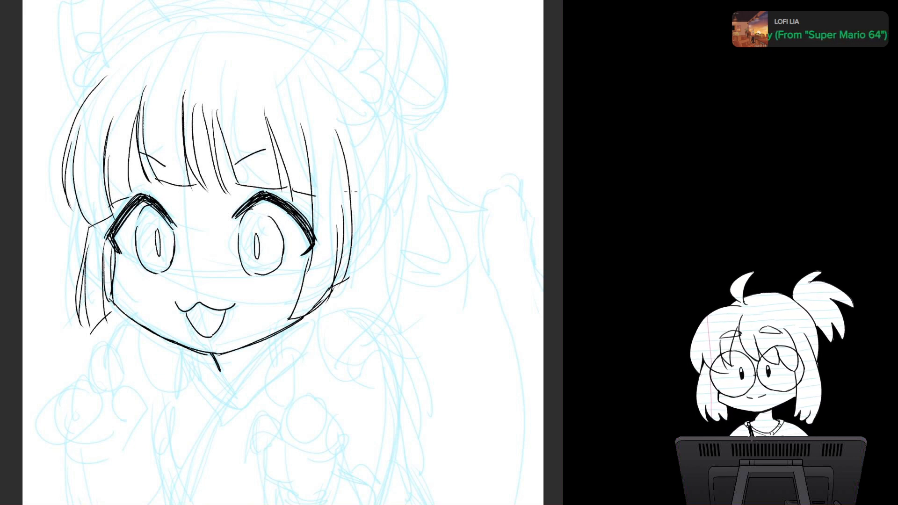
{"action": "mouse_move", "coordinate": [354, 212]}
{"action": "left_mouse_down"}
{"action": "mouse_move", "coordinate": [383, 211]}
{"action": "mouse_move", "coordinate": [378, 249]}
{"action": "mouse_move", "coordinate": [340, 280]}
{"action": "mouse_move", "coordinate": [350, 231]}
{"action": "mouse_move", "coordinate": [376, 219]}
{"action": "mouse_move", "coordinate": [350, 264]}
{"action": "left_mouse_up"}
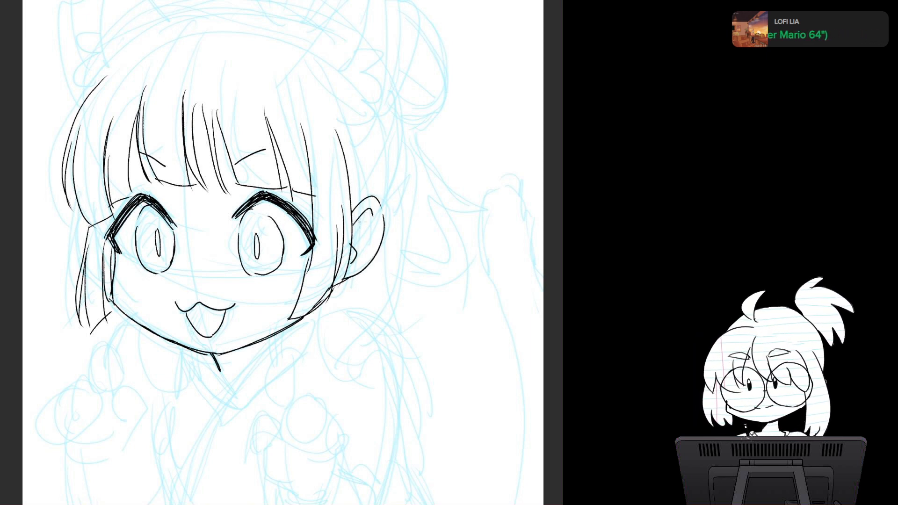
Step: Ink the curved top outline of the head with the canvas rotated, redrawing the right arc, and reset the canvas rotation
{"action": "scroll", "coordinate": [461, 140], "scroll_direction": "up", "scroll_amount": 5}
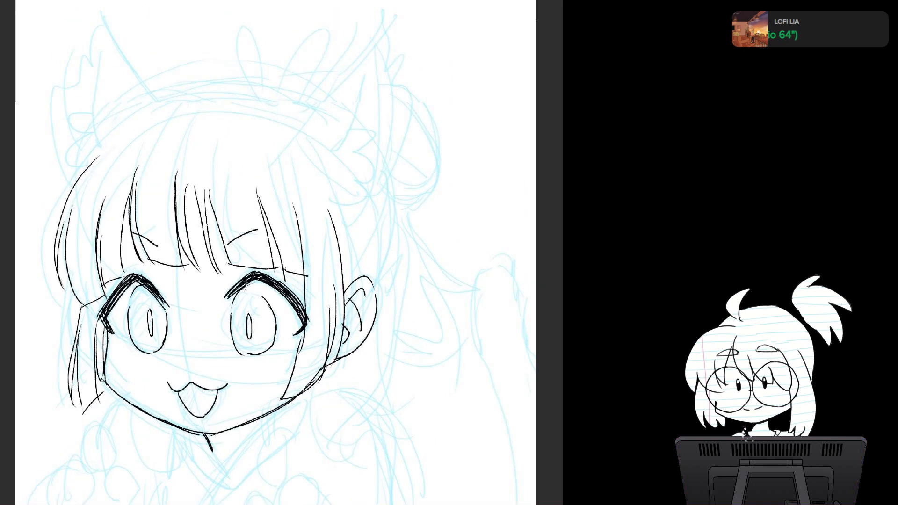
{"action": "left_click_drag", "start_coordinate": [281, 327], "coordinate": [304, 196]}
{"action": "mouse_move", "coordinate": [421, 252]}
{"action": "left_mouse_down"}
{"action": "mouse_move", "coordinate": [410, 200]}
{"action": "mouse_move", "coordinate": [421, 252]}
{"action": "left_mouse_up"}
{"action": "left_click_drag", "start_coordinate": [280, 187], "coordinate": [298, 302]}
{"action": "mouse_move", "coordinate": [421, 252]}
{"action": "left_mouse_down"}
{"action": "mouse_move", "coordinate": [416, 216]}
{"action": "mouse_move", "coordinate": [415, 225]}
{"action": "left_mouse_up"}
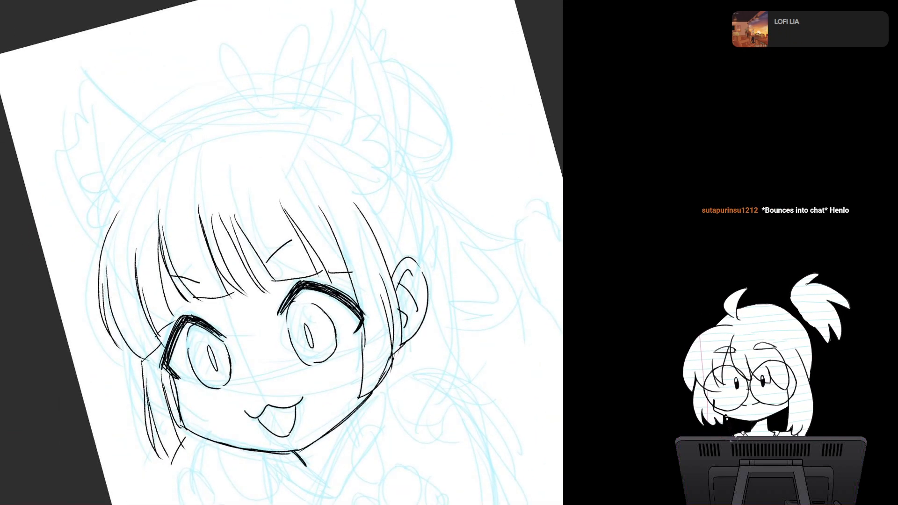
{"action": "mouse_move", "coordinate": [104, 228]}
{"action": "left_mouse_down"}
{"action": "mouse_move", "coordinate": [211, 109]}
{"action": "mouse_move", "coordinate": [315, 111]}
{"action": "left_mouse_up"}
{"action": "key", "text": "ctrl+z"}
{"action": "left_click_drag", "start_coordinate": [224, 109], "coordinate": [311, 111]}
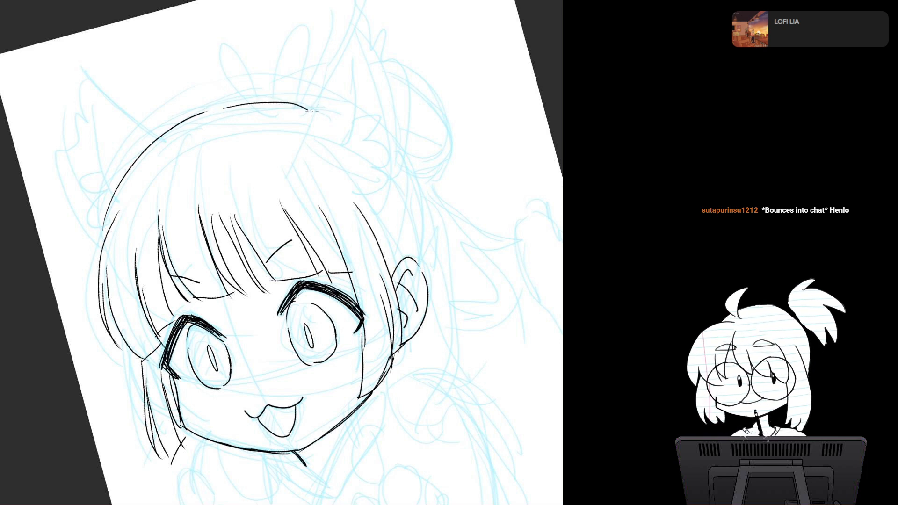
{"action": "key", "text": "ctrl+z"}
{"action": "left_click_drag", "start_coordinate": [224, 109], "coordinate": [274, 102]}
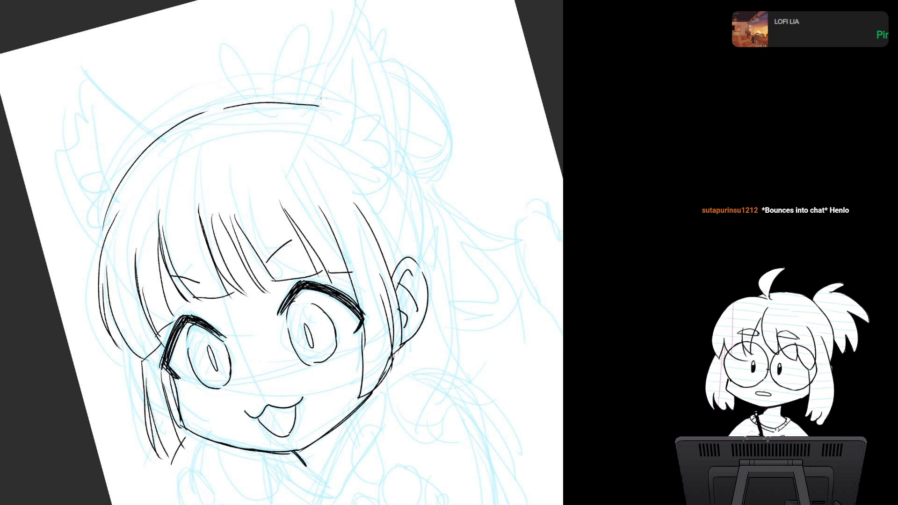
{"action": "key", "text": "asciicircum"}
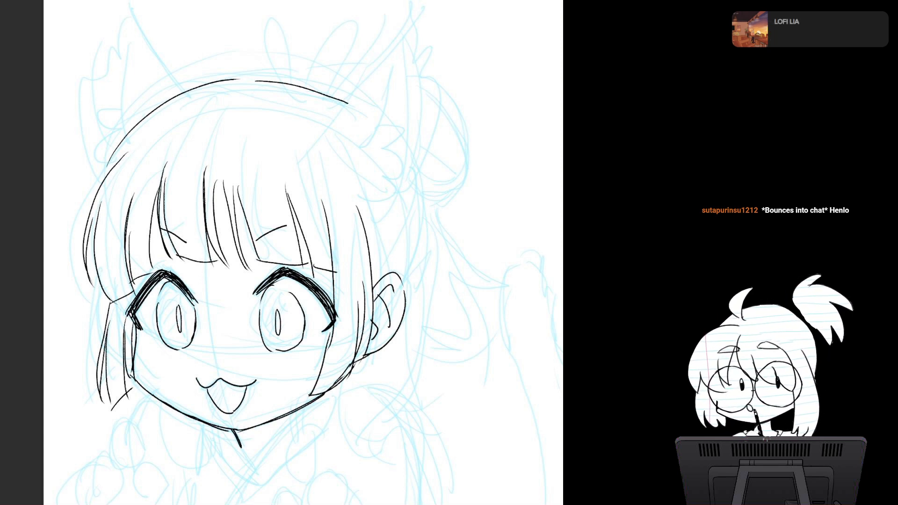
Step: Ink the left animal ear with a pointed tip, jagged fur tufts and an inner ear line
{"action": "left_click_drag", "start_coordinate": [281, 210], "coordinate": [341, 260]}
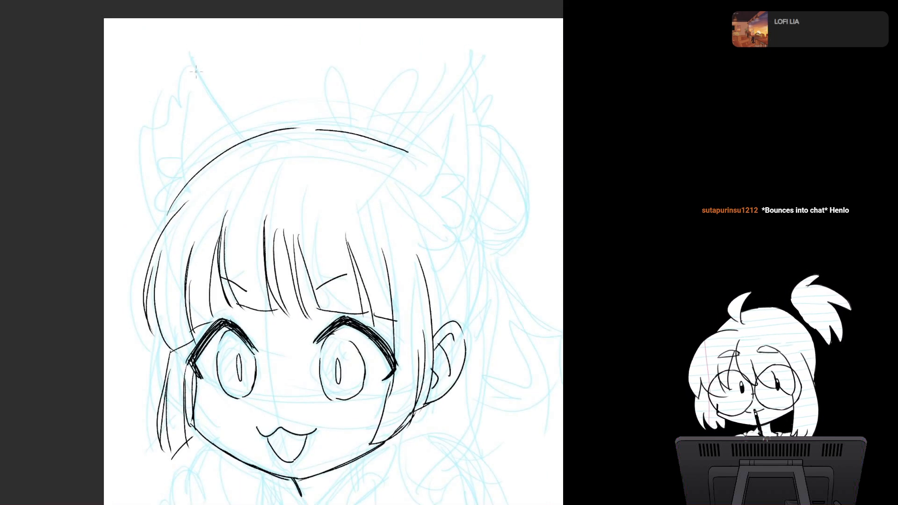
{"action": "left_click_drag", "start_coordinate": [194, 67], "coordinate": [241, 140]}
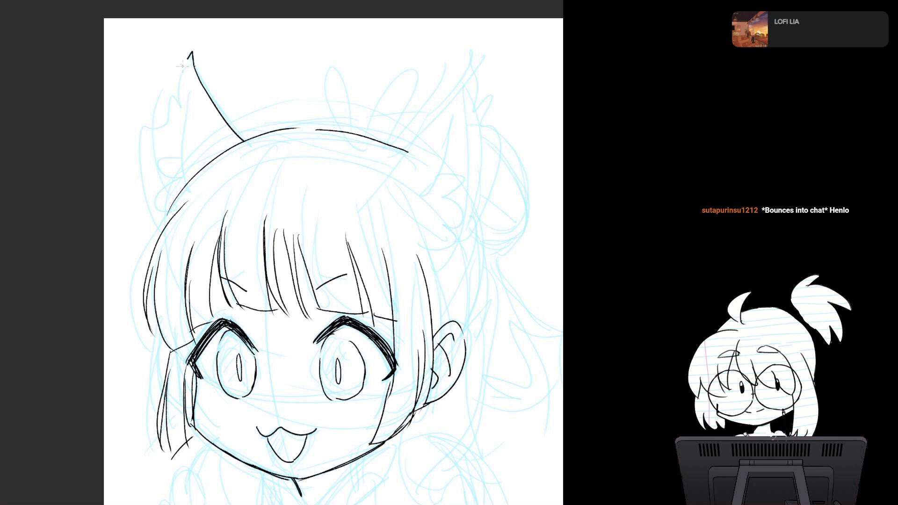
{"action": "mouse_move", "coordinate": [183, 66]}
{"action": "left_mouse_down"}
{"action": "mouse_move", "coordinate": [171, 79]}
{"action": "mouse_move", "coordinate": [153, 179]}
{"action": "left_mouse_up"}
{"action": "mouse_move", "coordinate": [177, 148]}
{"action": "left_mouse_down"}
{"action": "mouse_move", "coordinate": [163, 149]}
{"action": "mouse_move", "coordinate": [172, 164]}
{"action": "left_mouse_up"}
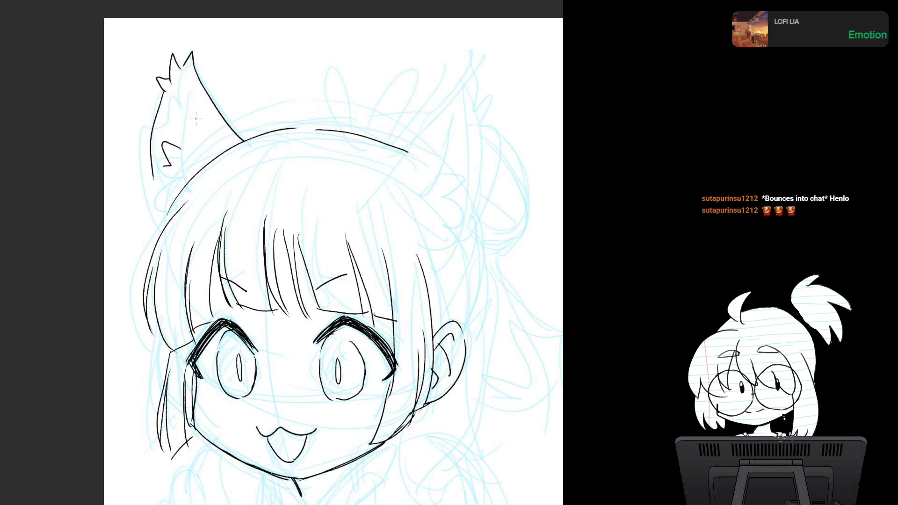
{"action": "mouse_move", "coordinate": [187, 93]}
{"action": "left_mouse_down"}
{"action": "mouse_move", "coordinate": [179, 160]}
{"action": "mouse_move", "coordinate": [187, 187]}
{"action": "mouse_move", "coordinate": [158, 192]}
{"action": "mouse_move", "coordinate": [160, 229]}
{"action": "mouse_move", "coordinate": [83, 205]}
{"action": "left_mouse_up"}
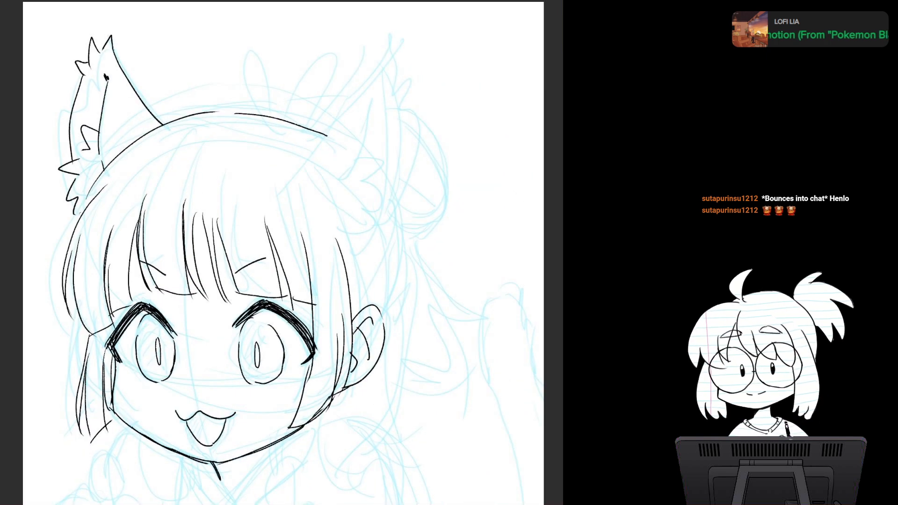
Step: Ink the right animal ear with a pointed tip, jagged fur tufts along its edges and an inner ear line
{"action": "scroll", "coordinate": [392, 239], "scroll_direction": "down", "scroll_amount": 1}
{"action": "left_click_drag", "start_coordinate": [280, 234], "coordinate": [279, 264]}
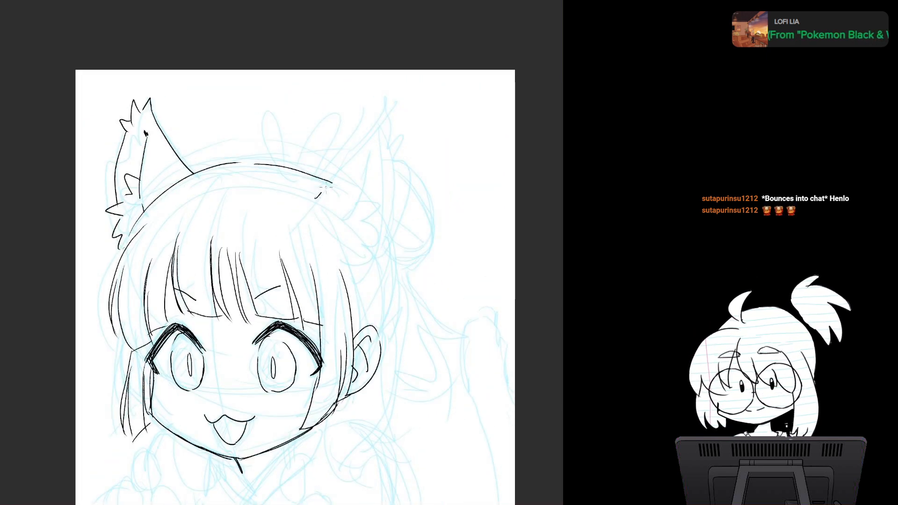
{"action": "mouse_move", "coordinate": [316, 197]}
{"action": "left_mouse_down"}
{"action": "mouse_move", "coordinate": [367, 111]}
{"action": "mouse_move", "coordinate": [392, 112]}
{"action": "mouse_move", "coordinate": [387, 241]}
{"action": "left_mouse_up"}
{"action": "key", "text": "ctrl+z"}
{"action": "mouse_move", "coordinate": [398, 144]}
{"action": "left_mouse_down"}
{"action": "mouse_move", "coordinate": [398, 228]}
{"action": "mouse_move", "coordinate": [376, 269]}
{"action": "mouse_move", "coordinate": [363, 194]}
{"action": "mouse_move", "coordinate": [351, 232]}
{"action": "left_mouse_up"}
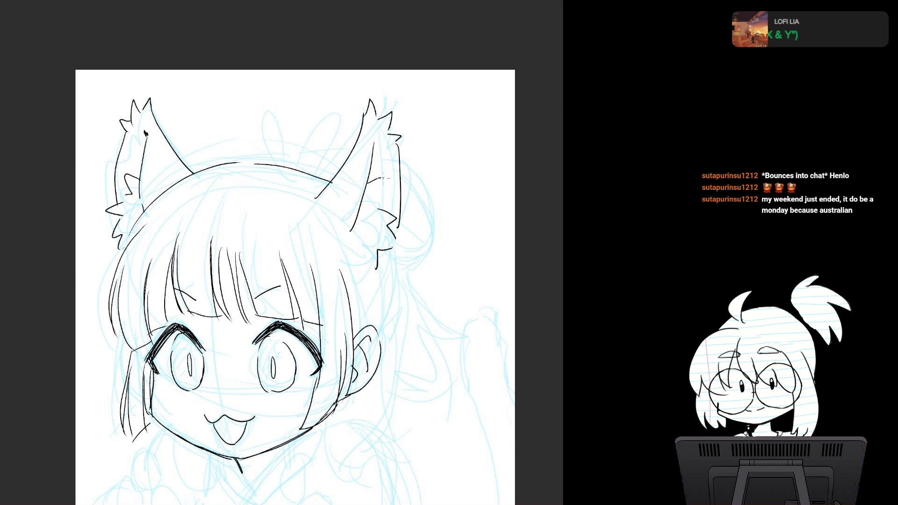
{"action": "left_click_drag", "start_coordinate": [390, 204], "coordinate": [377, 211]}
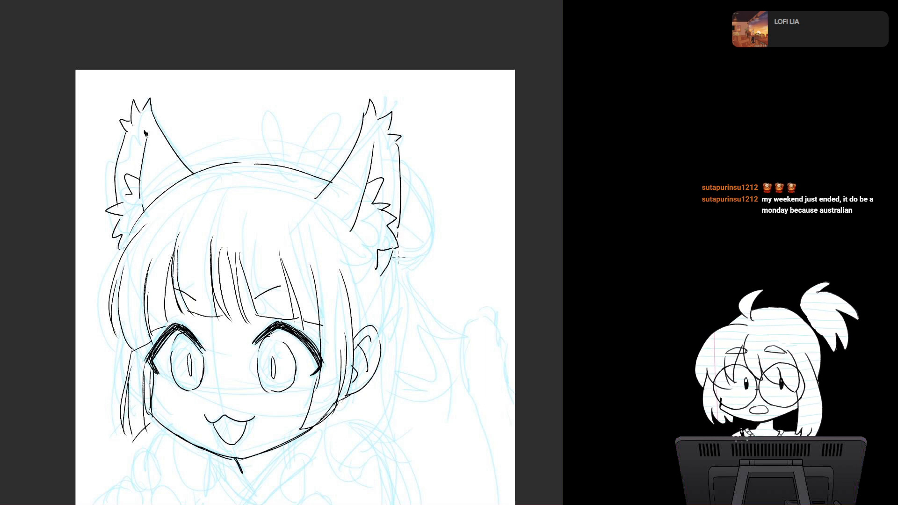
Step: Ink the swept-back hair strands between the right animal ear and the human ear
{"action": "left_click_drag", "start_coordinate": [351, 304], "coordinate": [387, 271]}
{"action": "mouse_move", "coordinate": [361, 321]}
{"action": "left_mouse_down"}
{"action": "mouse_move", "coordinate": [396, 259]}
{"action": "mouse_move", "coordinate": [382, 328]}
{"action": "left_mouse_up"}
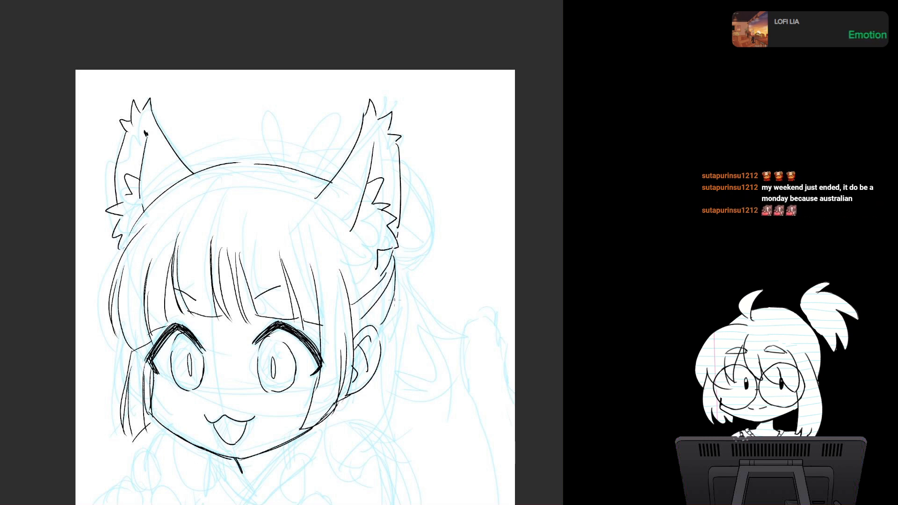
{"action": "mouse_move", "coordinate": [395, 297]}
{"action": "left_mouse_down"}
{"action": "mouse_move", "coordinate": [380, 339]}
{"action": "mouse_move", "coordinate": [336, 237]}
{"action": "left_mouse_up"}
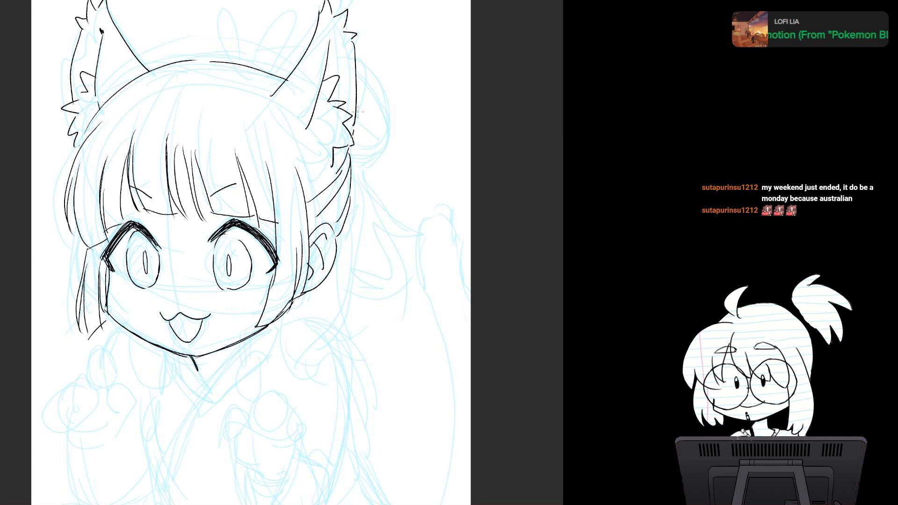
Step: Ink the two pointed, leaf-shaped ribbon loops on top of the head, redrawing strokes until they fit
{"action": "left_click_drag", "start_coordinate": [244, 36], "coordinate": [250, 155]}
{"action": "mouse_move", "coordinate": [237, 122]}
{"action": "left_mouse_down"}
{"action": "mouse_move", "coordinate": [247, 184]}
{"action": "mouse_move", "coordinate": [263, 183]}
{"action": "left_mouse_up"}
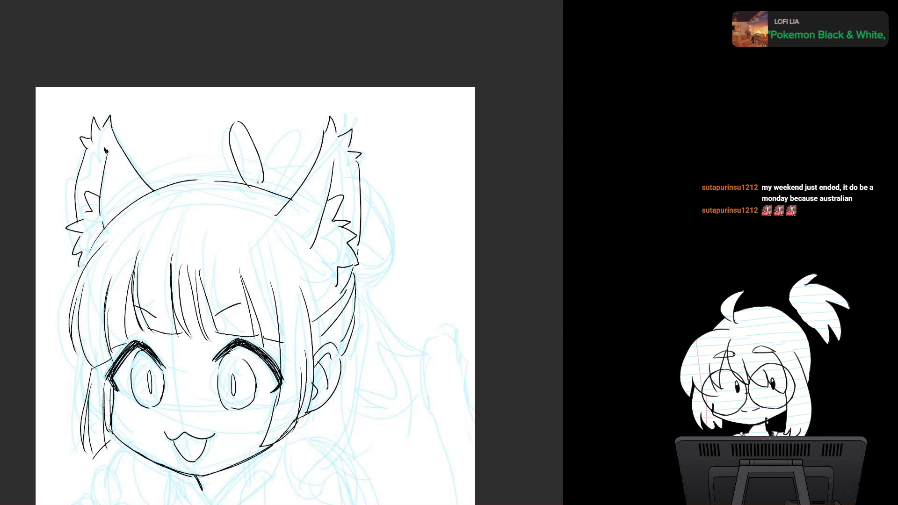
{"action": "key", "text": "ctrl+z"}
{"action": "key", "text": "ctrl+z"}
{"action": "mouse_move", "coordinate": [240, 117]}
{"action": "left_mouse_down"}
{"action": "mouse_move", "coordinate": [239, 183]}
{"action": "mouse_move", "coordinate": [258, 184]}
{"action": "left_mouse_up"}
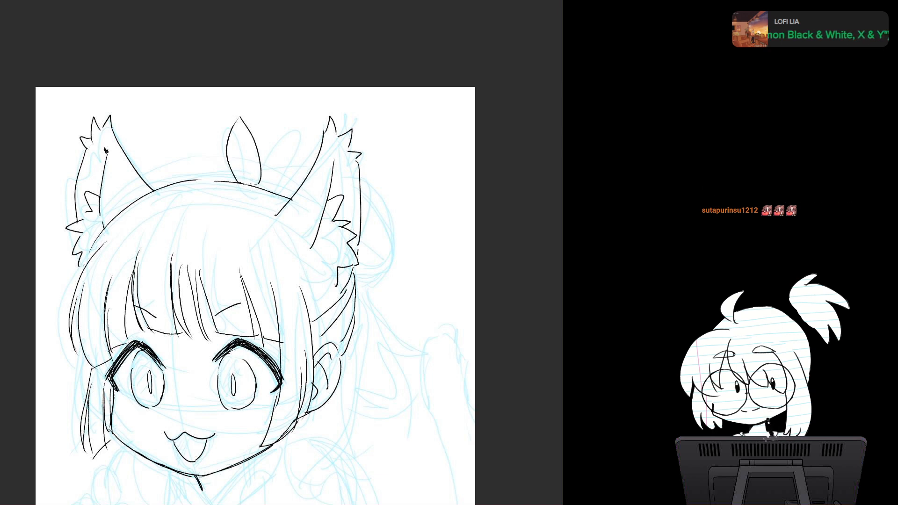
{"action": "mouse_move", "coordinate": [307, 122]}
{"action": "left_mouse_down"}
{"action": "mouse_move", "coordinate": [256, 183]}
{"action": "mouse_move", "coordinate": [275, 190]}
{"action": "left_mouse_up"}
{"action": "key", "text": "ctrl+z"}
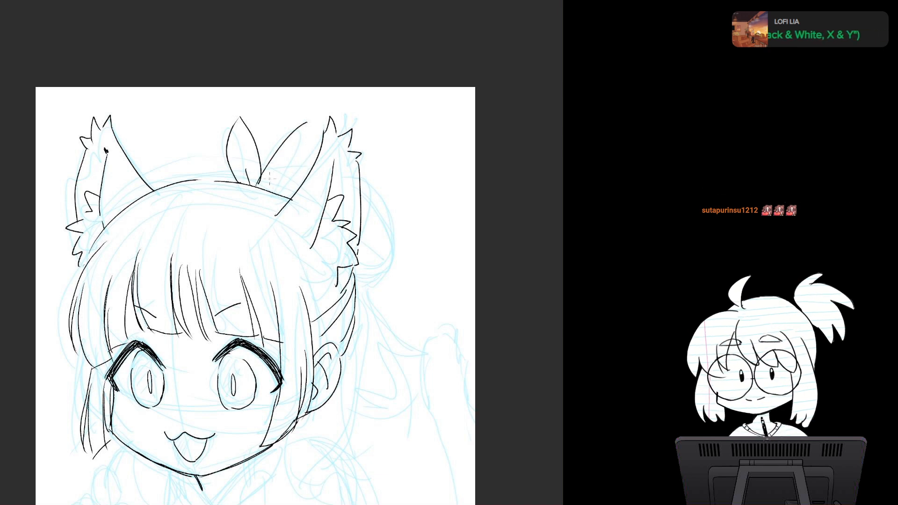
{"action": "key", "text": "ctrl+z"}
{"action": "mouse_move", "coordinate": [305, 114]}
{"action": "left_mouse_down"}
{"action": "mouse_move", "coordinate": [259, 187]}
{"action": "mouse_move", "coordinate": [305, 128]}
{"action": "mouse_move", "coordinate": [287, 197]}
{"action": "left_mouse_up"}
{"action": "key", "text": "ctrl+z"}
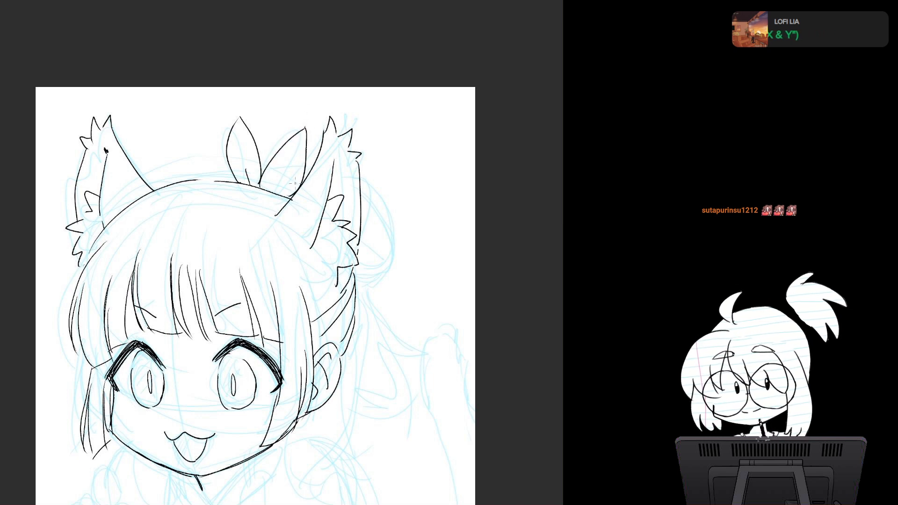
Step: Ink short inner fold lines at the base of the right ribbon loop, undoing the strokes that miss
{"action": "key", "text": "ctrl+z"}
{"action": "key", "text": "ctrl+z"}
{"action": "left_click_drag", "start_coordinate": [312, 119], "coordinate": [262, 170]}
{"action": "key", "text": "ctrl+z"}
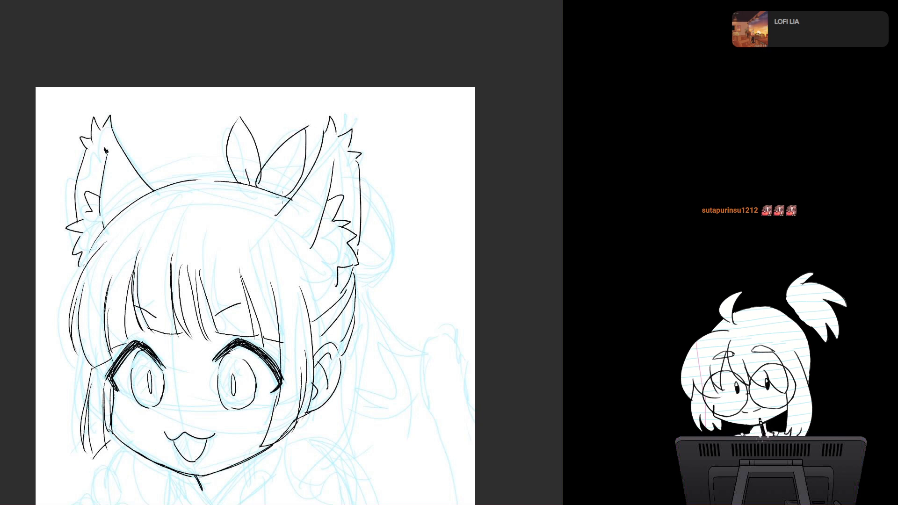
{"action": "left_click_drag", "start_coordinate": [269, 190], "coordinate": [285, 174]}
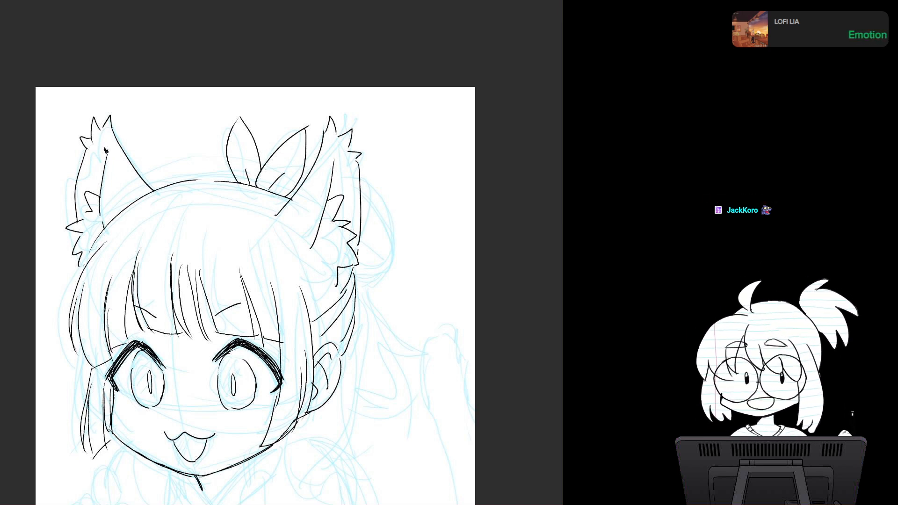
{"action": "left_click_drag", "start_coordinate": [262, 299], "coordinate": [251, 259]}
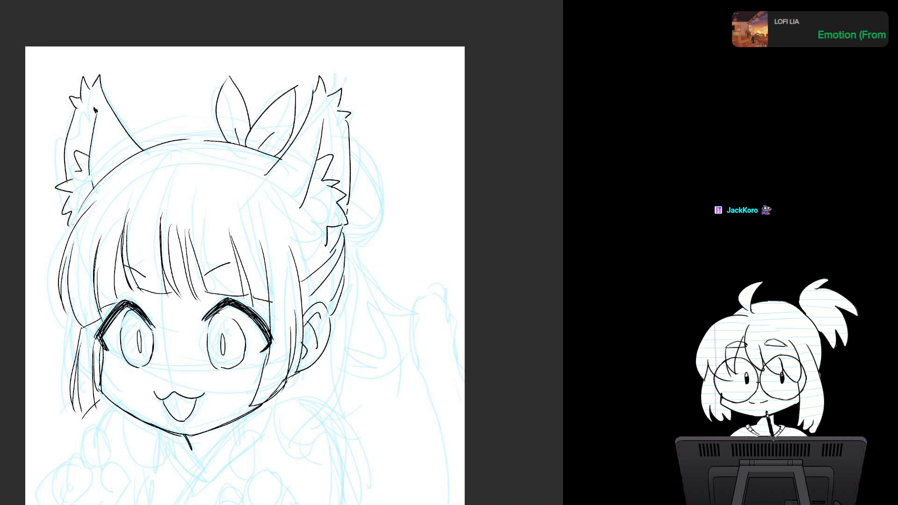
{"action": "left_click_drag", "start_coordinate": [352, 185], "coordinate": [374, 243]}
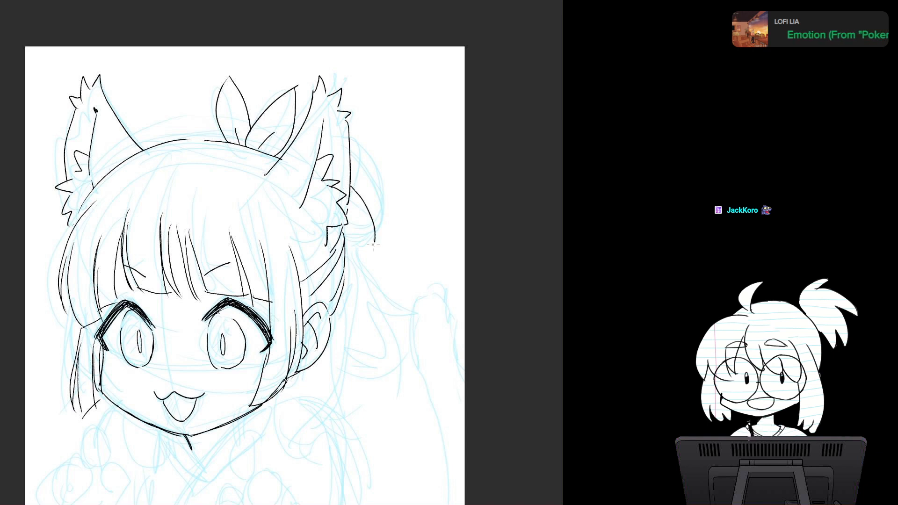
{"action": "mouse_move", "coordinate": [349, 209]}
{"action": "left_mouse_down"}
{"action": "mouse_move", "coordinate": [358, 254]}
{"action": "mouse_move", "coordinate": [345, 254]}
{"action": "mouse_move", "coordinate": [372, 234]}
{"action": "left_mouse_up"}
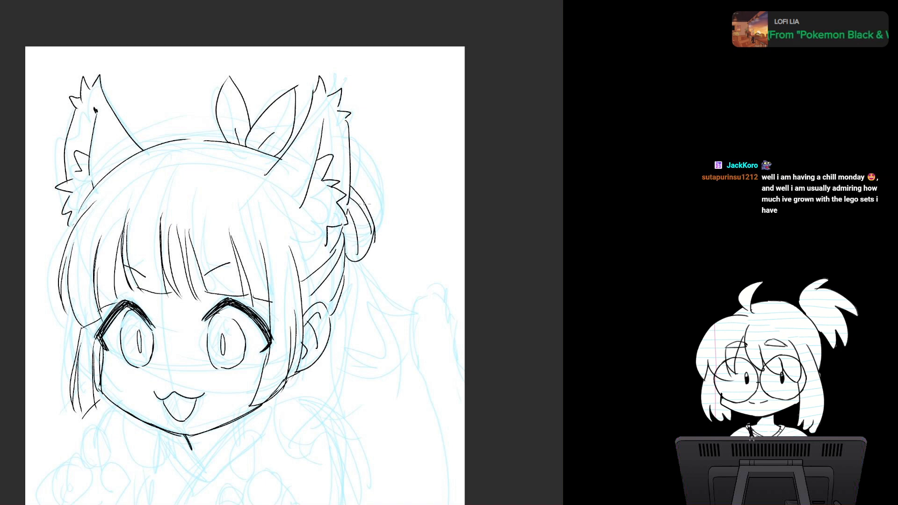
{"action": "key", "text": "ctrl+z"}
{"action": "key", "text": "ctrl+z"}
{"action": "key", "text": "ctrl+z"}
{"action": "key", "text": "ctrl+z"}
Step: Ink a small rounded loop with an inner line behind the right animal ear, at the lower edge of the sketched hair bun
{"action": "mouse_move", "coordinate": [349, 195]}
{"action": "left_mouse_down"}
{"action": "mouse_move", "coordinate": [369, 241]}
{"action": "mouse_move", "coordinate": [348, 253]}
{"action": "left_mouse_up"}
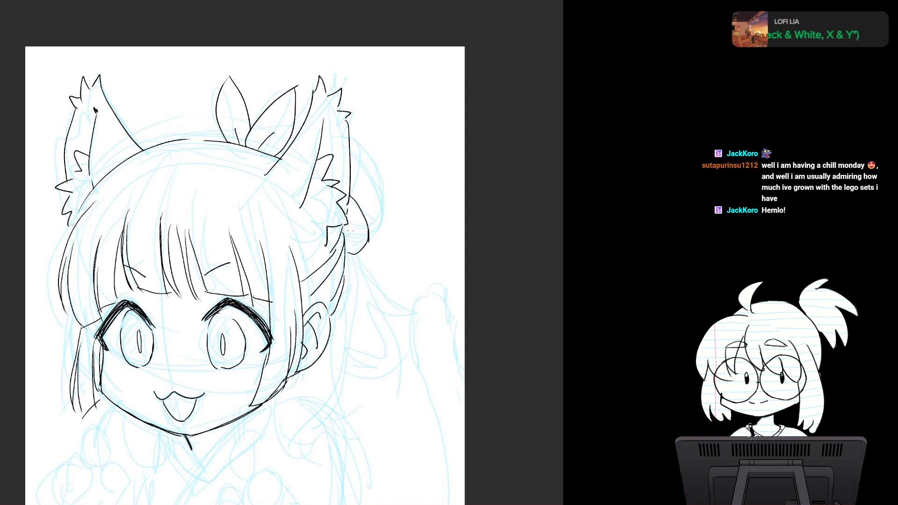
{"action": "key", "text": "ctrl+z"}
{"action": "key", "text": "ctrl+z"}
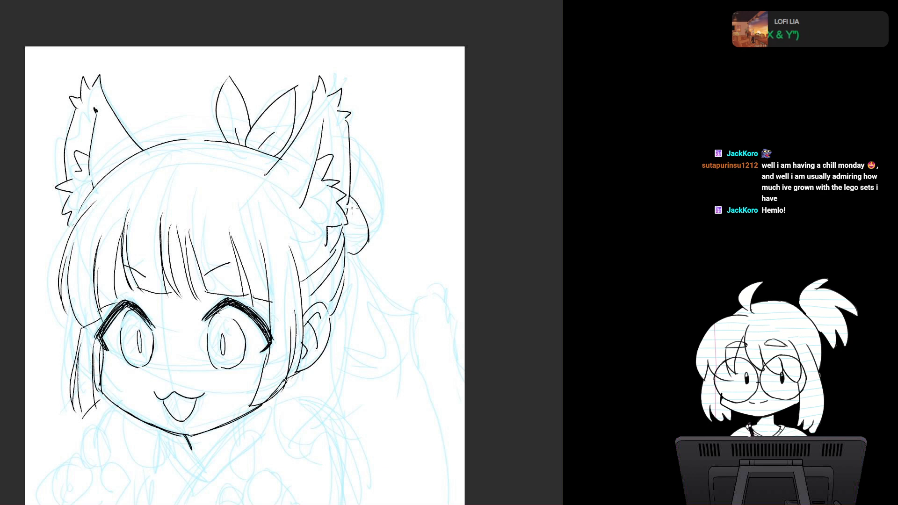
{"action": "key", "text": "ctrl+z"}
{"action": "key", "text": "ctrl+z"}
{"action": "key", "text": "ctrl+y"}
Step: Ink the loose tapered strands and the short ribbon tail hanging below the loop behind the head
{"action": "left_click_drag", "start_coordinate": [366, 203], "coordinate": [354, 132]}
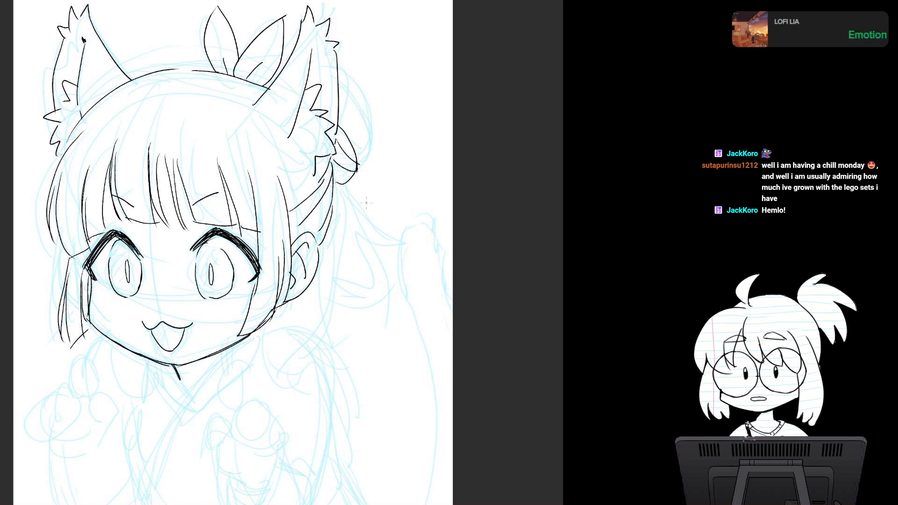
{"action": "scroll", "coordinate": [311, 261], "scroll_direction": "down", "scroll_amount": 1}
{"action": "mouse_move", "coordinate": [311, 261]}
{"action": "left_mouse_down"}
{"action": "mouse_move", "coordinate": [282, 234]}
{"action": "mouse_move", "coordinate": [291, 235]}
{"action": "left_mouse_up"}
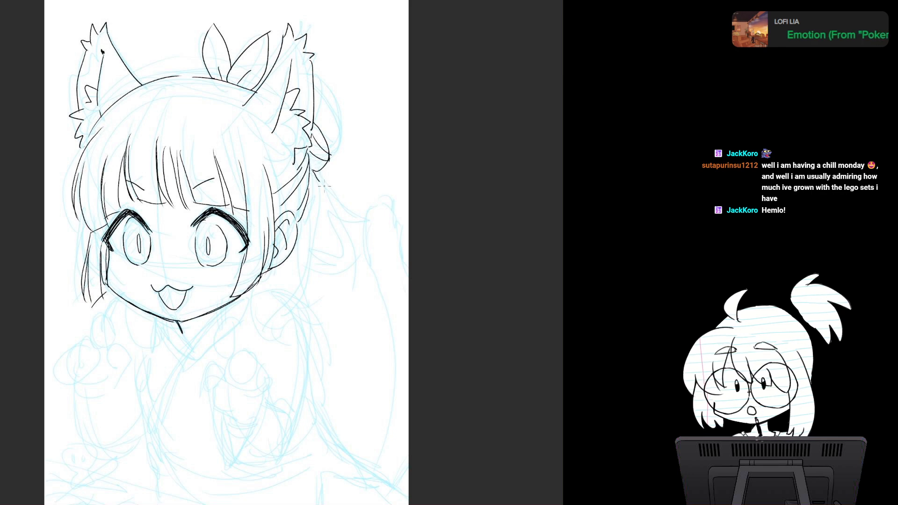
{"action": "key", "text": "ctrl+z"}
{"action": "mouse_move", "coordinate": [312, 171]}
{"action": "left_mouse_down"}
{"action": "mouse_move", "coordinate": [338, 206]}
{"action": "mouse_move", "coordinate": [340, 236]}
{"action": "left_mouse_up"}
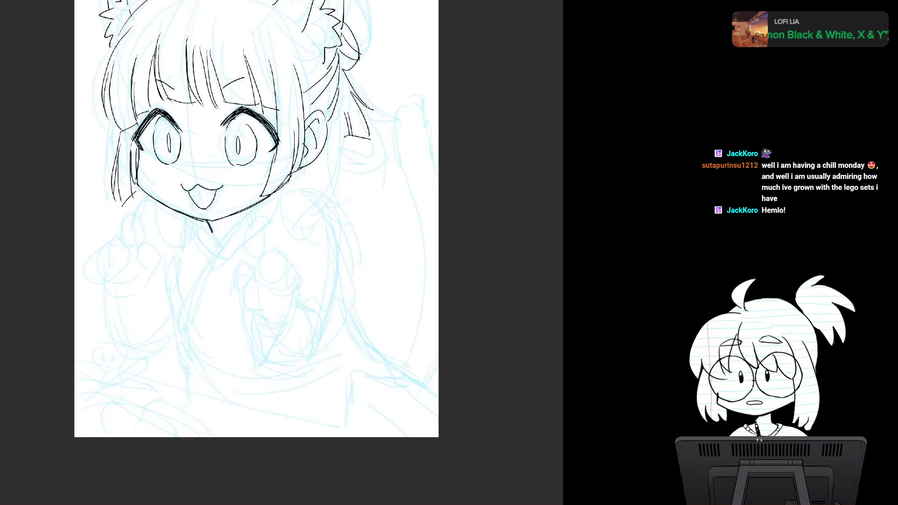
Step: Ink the long side lock curving under the right ear and a shorter lock under the chin, each ending in a round bead
{"action": "mouse_move", "coordinate": [313, 223]}
{"action": "left_mouse_down"}
{"action": "mouse_move", "coordinate": [341, 125]}
{"action": "mouse_move", "coordinate": [312, 212]}
{"action": "mouse_move", "coordinate": [282, 231]}
{"action": "mouse_move", "coordinate": [258, 219]}
{"action": "mouse_move", "coordinate": [267, 236]}
{"action": "mouse_move", "coordinate": [319, 192]}
{"action": "mouse_move", "coordinate": [262, 238]}
{"action": "left_mouse_up"}
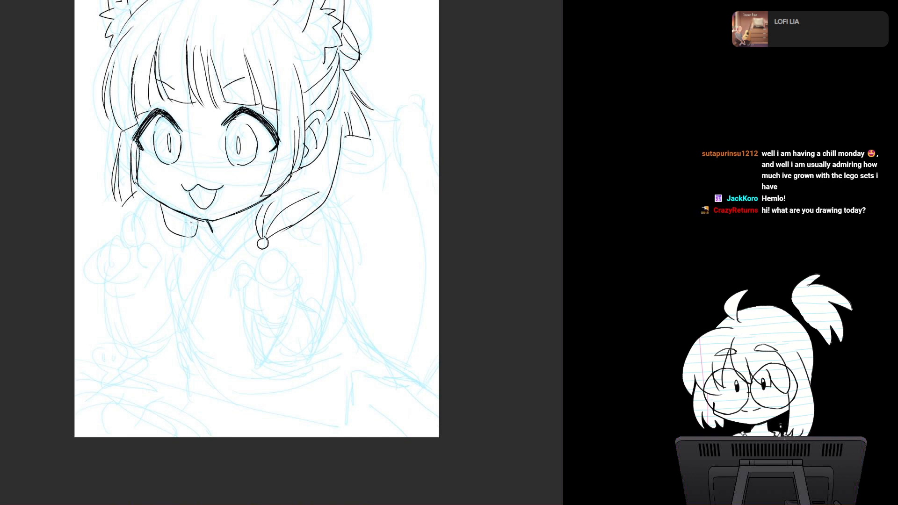
{"action": "left_click_drag", "start_coordinate": [176, 210], "coordinate": [181, 237]}
{"action": "left_click_drag", "start_coordinate": [191, 228], "coordinate": [206, 284]}
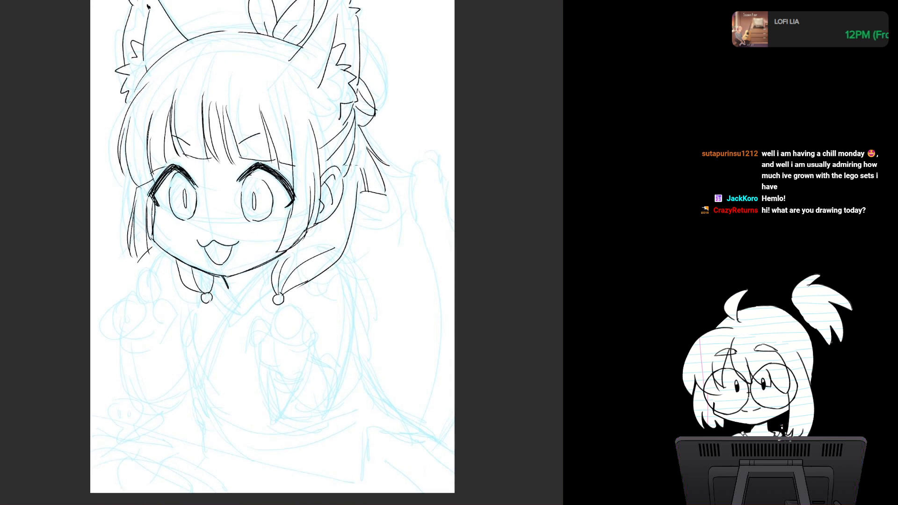
{"action": "left_click_drag", "start_coordinate": [356, 146], "coordinate": [357, 192]}
{"action": "key", "text": "ctrl+z"}
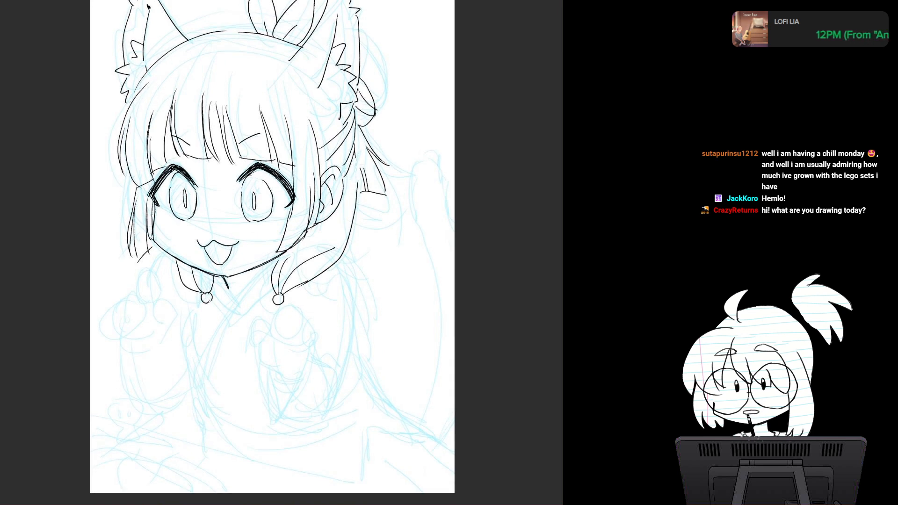
{"action": "left_click_drag", "start_coordinate": [356, 150], "coordinate": [358, 191]}
{"action": "key", "text": "ctrl+z"}
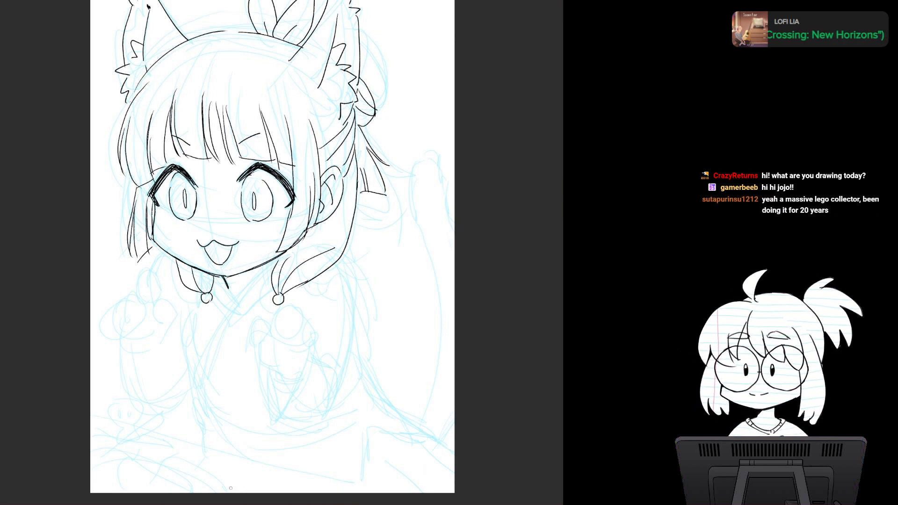
{"action": "left_click_drag", "start_coordinate": [271, 253], "coordinate": [200, 285]}
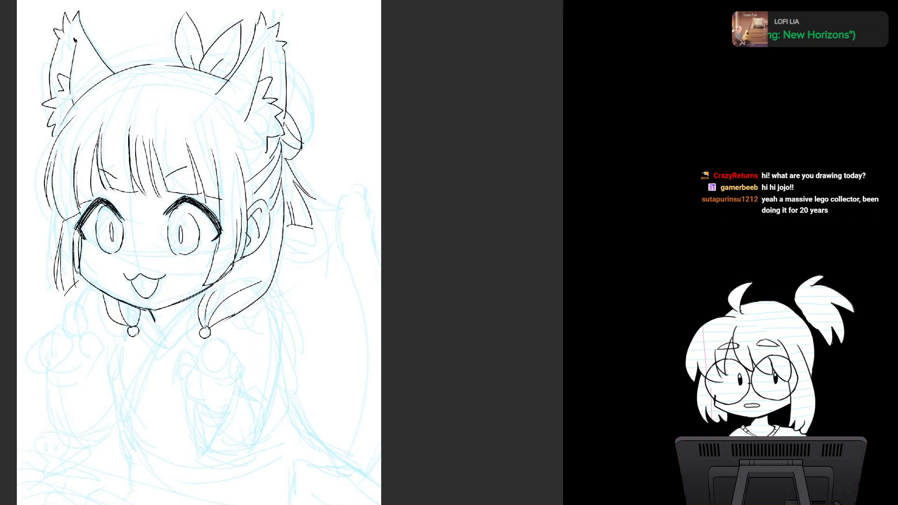
{"action": "scroll", "coordinate": [323, 282], "scroll_direction": "down", "scroll_amount": 2}
{"action": "scroll", "coordinate": [323, 281], "scroll_direction": "up", "scroll_amount": 4}
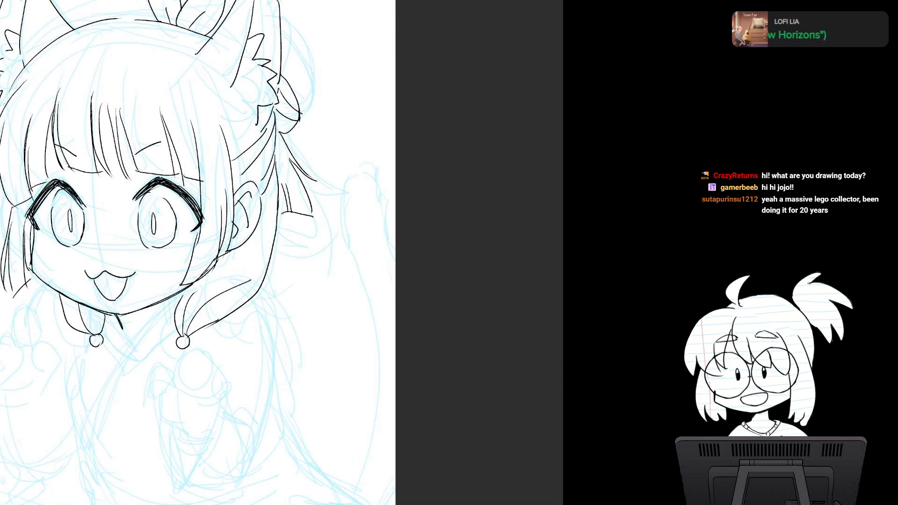
{"action": "mouse_move", "coordinate": [234, 281]}
{"action": "left_mouse_down"}
{"action": "mouse_move", "coordinate": [270, 241]}
{"action": "mouse_move", "coordinate": [332, 223]}
{"action": "mouse_move", "coordinate": [323, 200]}
{"action": "left_mouse_up"}
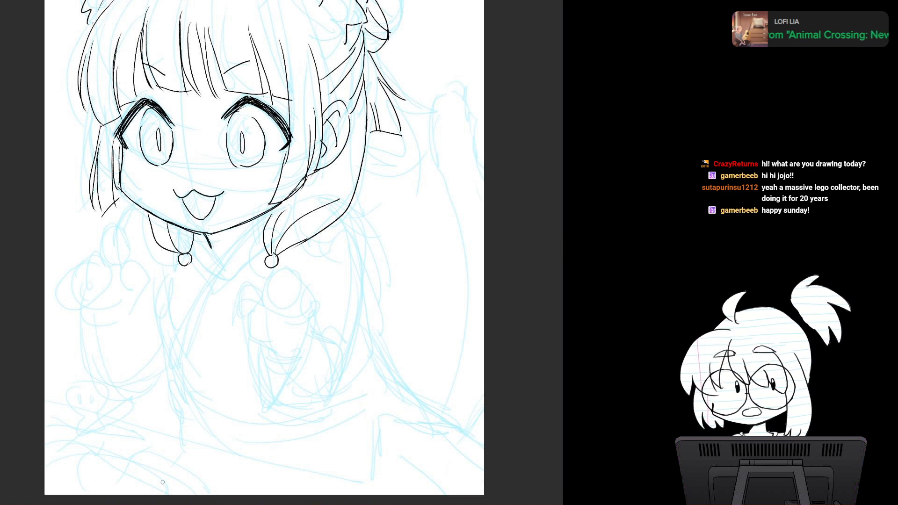
{"action": "left_click_drag", "start_coordinate": [162, 482], "coordinate": [123, 504]}
{"action": "left_click_drag", "start_coordinate": [234, 253], "coordinate": [211, 270]}
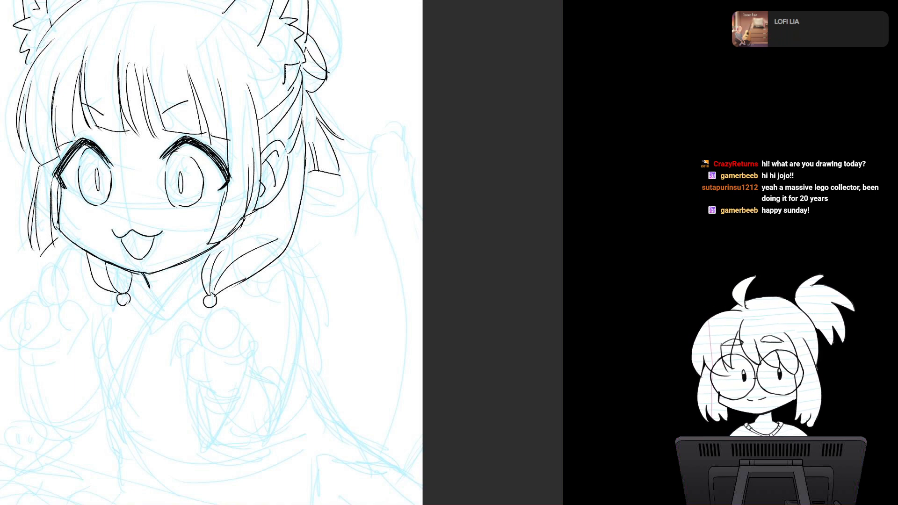
{"action": "mouse_move", "coordinate": [210, 281]}
{"action": "left_mouse_down"}
{"action": "mouse_move", "coordinate": [253, 260]}
{"action": "mouse_move", "coordinate": [211, 244]}
{"action": "mouse_move", "coordinate": [254, 228]}
{"action": "left_mouse_up"}
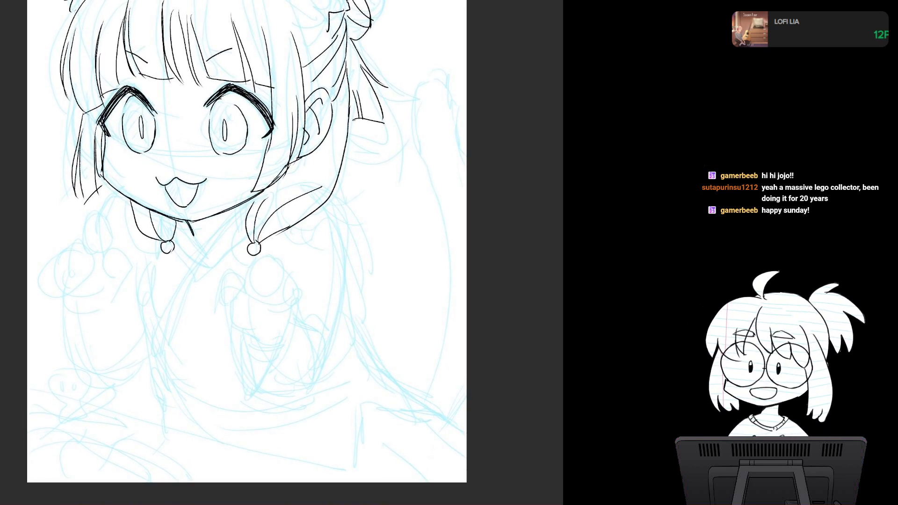
{"action": "mouse_move", "coordinate": [255, 229]}
{"action": "left_mouse_down"}
{"action": "mouse_move", "coordinate": [215, 174]}
{"action": "mouse_move", "coordinate": [231, 210]}
{"action": "left_mouse_up"}
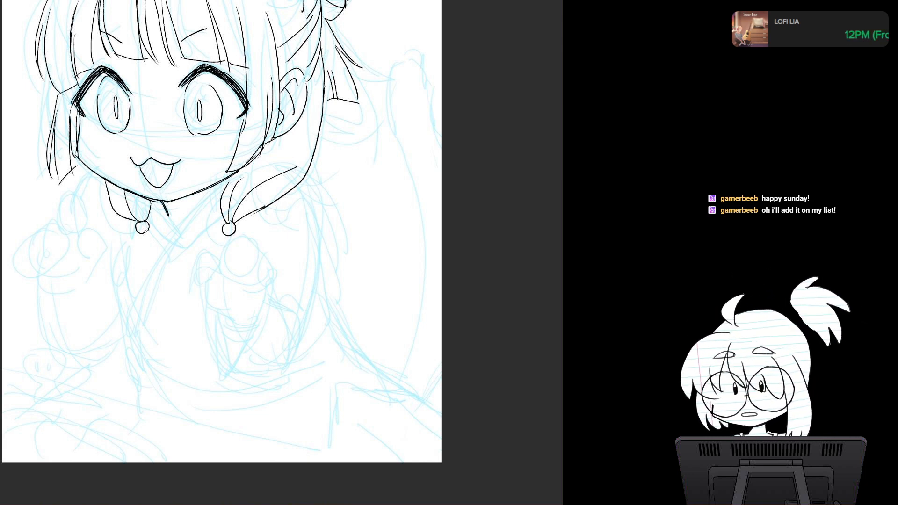
Step: Ink the short left shoulder line and the long outer edge of the right arm and sleeve
{"action": "left_click_drag", "start_coordinate": [95, 174], "coordinate": [84, 201]}
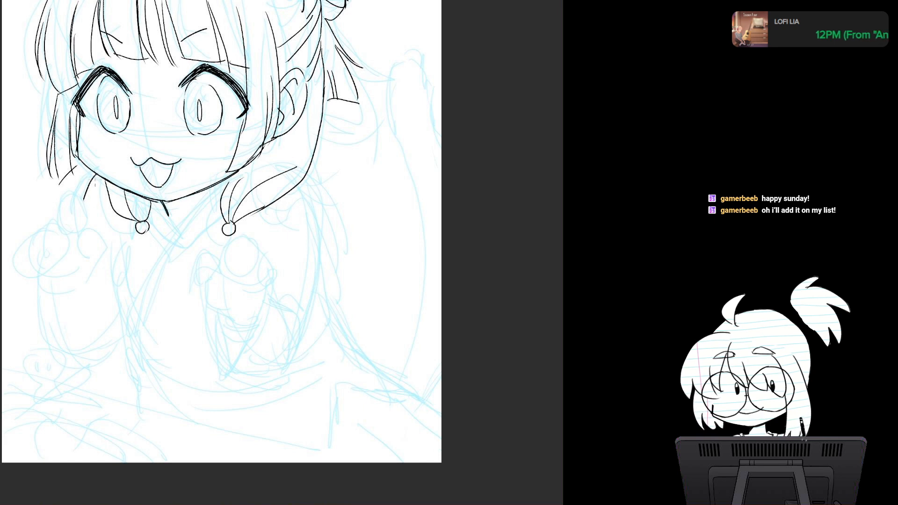
{"action": "mouse_move", "coordinate": [297, 185]}
{"action": "left_mouse_down"}
{"action": "mouse_move", "coordinate": [309, 233]}
{"action": "mouse_move", "coordinate": [298, 315]}
{"action": "left_mouse_up"}
{"action": "key", "text": "ctrl+z"}
{"action": "left_click_drag", "start_coordinate": [310, 239], "coordinate": [298, 338]}
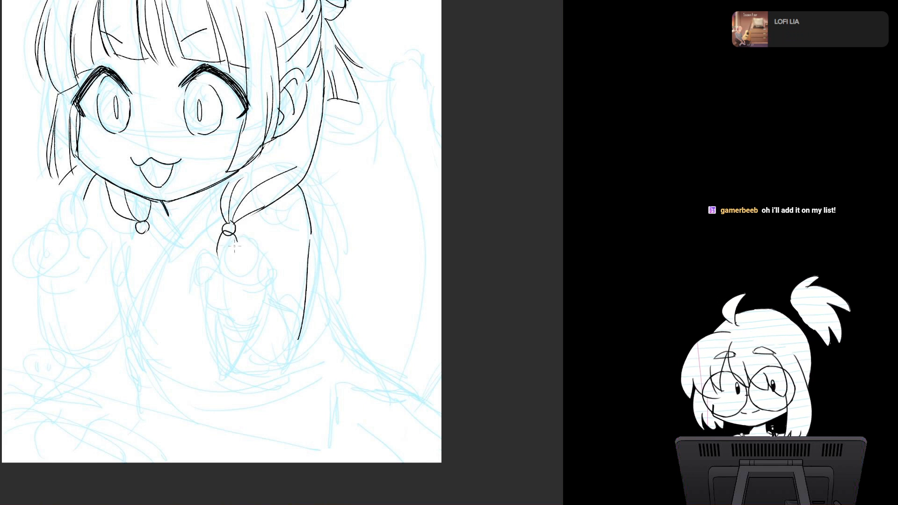
Step: Ink the right hand below the bead with a raised index finger, curled fingers, thumb and wrist, redrawing strokes that miss
{"action": "key", "text": "ctrl+z"}
{"action": "key", "text": "ctrl+z"}
{"action": "mouse_move", "coordinate": [228, 232]}
{"action": "left_mouse_down"}
{"action": "mouse_move", "coordinate": [235, 242]}
{"action": "mouse_move", "coordinate": [221, 261]}
{"action": "left_mouse_up"}
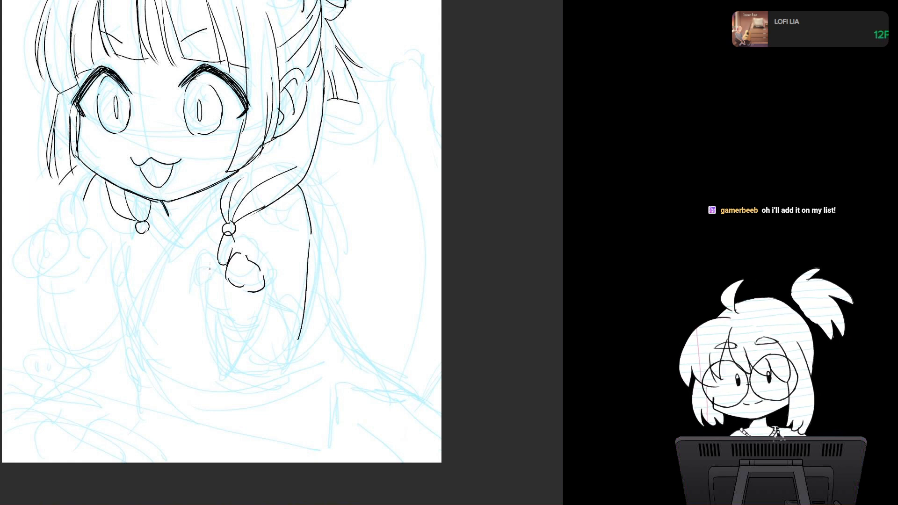
{"action": "mouse_move", "coordinate": [203, 275]}
{"action": "left_mouse_down"}
{"action": "mouse_move", "coordinate": [207, 306]}
{"action": "mouse_move", "coordinate": [209, 266]}
{"action": "mouse_move", "coordinate": [219, 275]}
{"action": "mouse_move", "coordinate": [209, 282]}
{"action": "left_mouse_up"}
{"action": "key", "text": "ctrl+z"}
{"action": "key", "text": "ctrl+z"}
{"action": "key", "text": "ctrl+z"}
{"action": "mouse_move", "coordinate": [209, 268]}
{"action": "left_mouse_down"}
{"action": "mouse_move", "coordinate": [201, 281]}
{"action": "mouse_move", "coordinate": [236, 252]}
{"action": "left_mouse_up"}
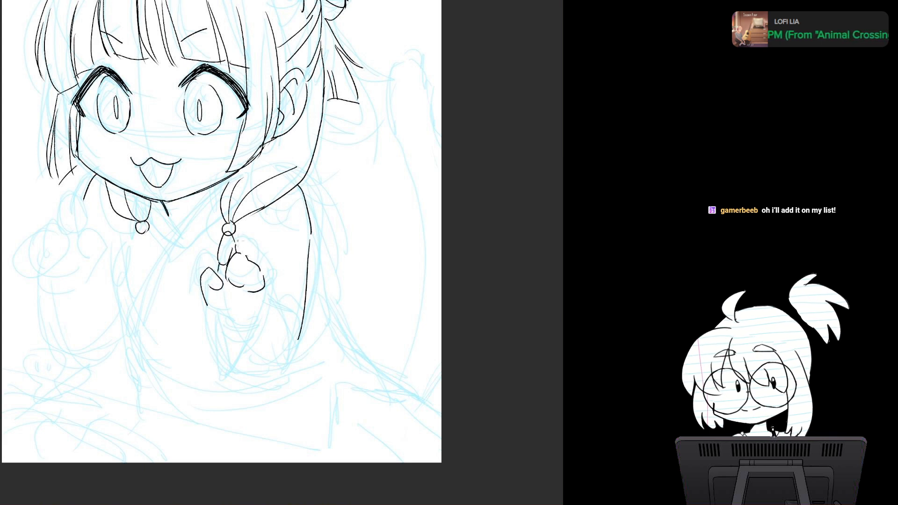
{"action": "mouse_move", "coordinate": [210, 308]}
{"action": "left_mouse_down"}
{"action": "mouse_move", "coordinate": [202, 267]}
{"action": "mouse_move", "coordinate": [246, 269]}
{"action": "mouse_move", "coordinate": [256, 247]}
{"action": "left_mouse_up"}
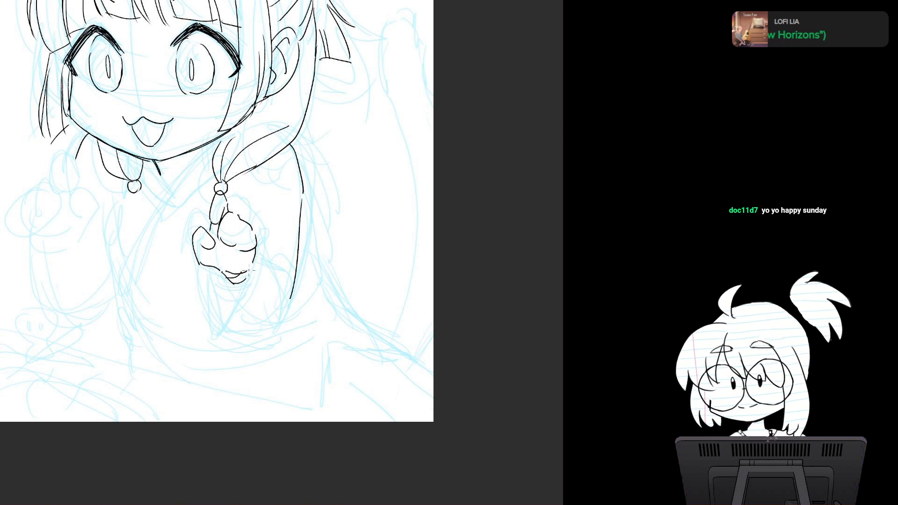
Step: Ink the right sleeve's V-shaped opening below the wrist, the fold lines beside the hand and the rounded bottom edge
{"action": "left_click_drag", "start_coordinate": [215, 271], "coordinate": [222, 318]}
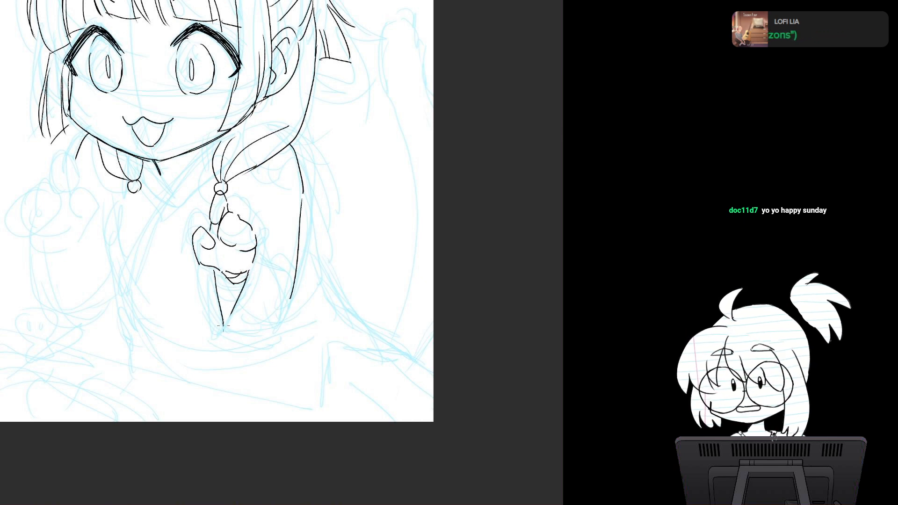
{"action": "mouse_move", "coordinate": [213, 286]}
{"action": "left_mouse_down"}
{"action": "mouse_move", "coordinate": [223, 333]}
{"action": "mouse_move", "coordinate": [260, 265]}
{"action": "left_mouse_up"}
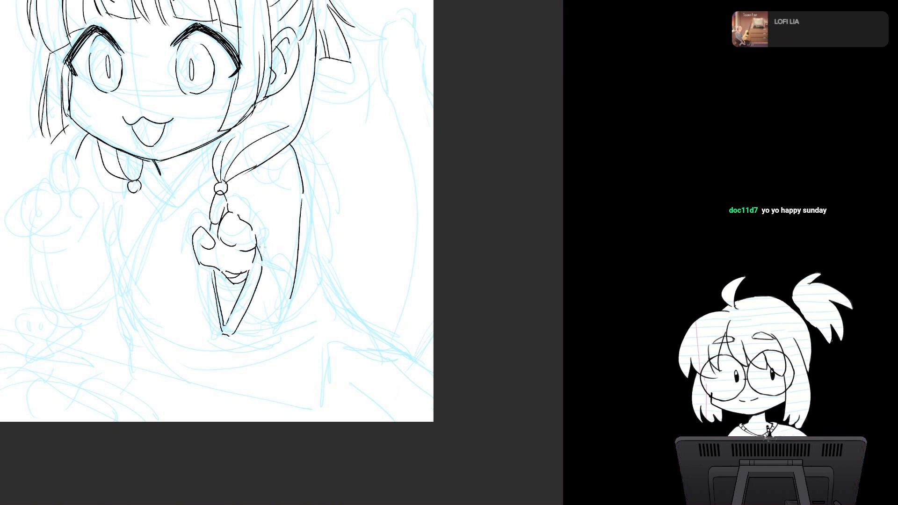
{"action": "left_click_drag", "start_coordinate": [270, 248], "coordinate": [287, 275]}
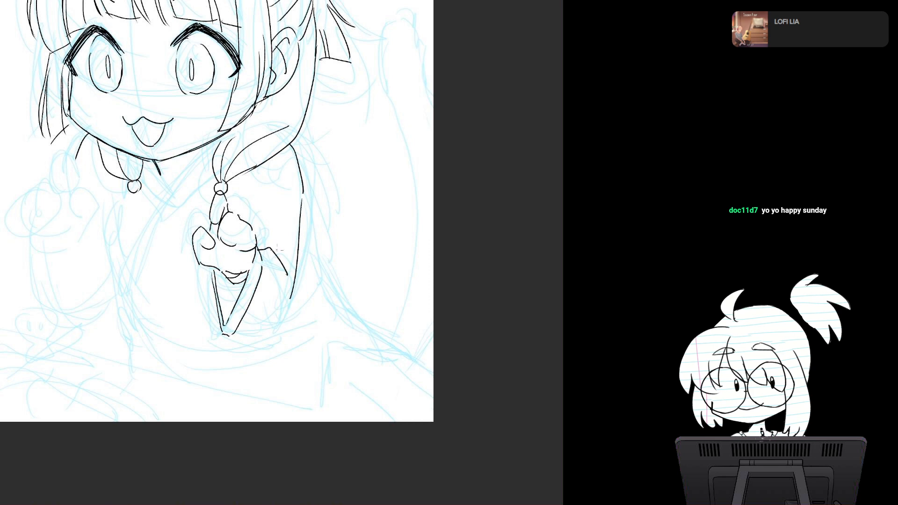
{"action": "key", "text": "ctrl+z"}
{"action": "left_click_drag", "start_coordinate": [285, 229], "coordinate": [281, 165]}
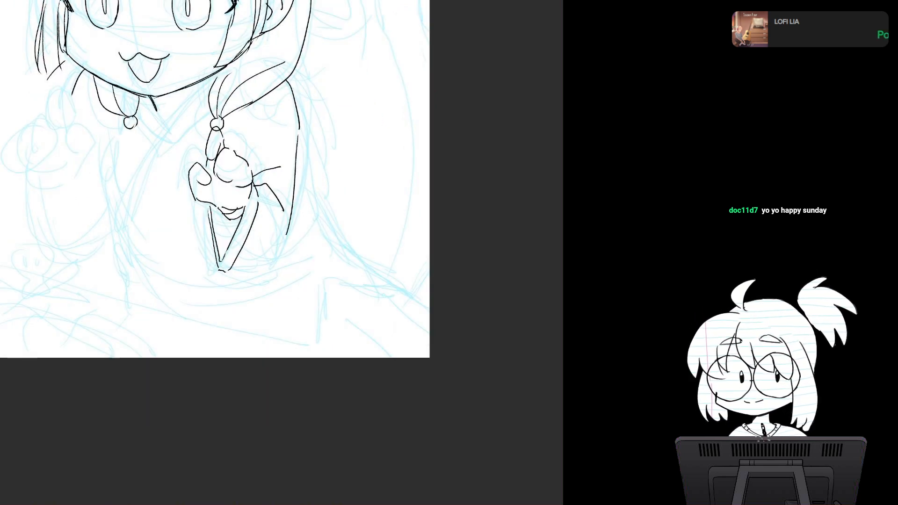
{"action": "scroll", "coordinate": [318, 230], "scroll_direction": "down", "scroll_amount": 1}
{"action": "left_click_drag", "start_coordinate": [318, 230], "coordinate": [297, 207]}
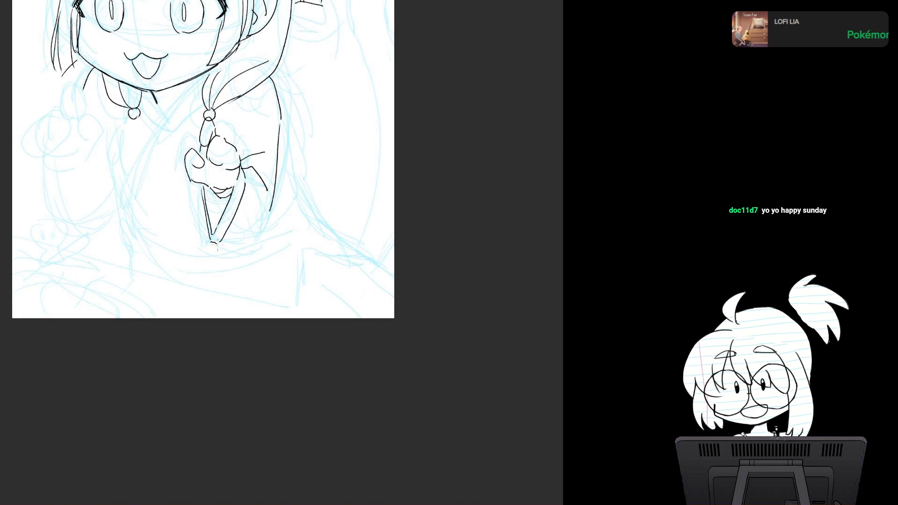
{"action": "mouse_move", "coordinate": [213, 242]}
{"action": "left_mouse_down"}
{"action": "mouse_move", "coordinate": [273, 211]}
{"action": "mouse_move", "coordinate": [301, 278]}
{"action": "left_mouse_up"}
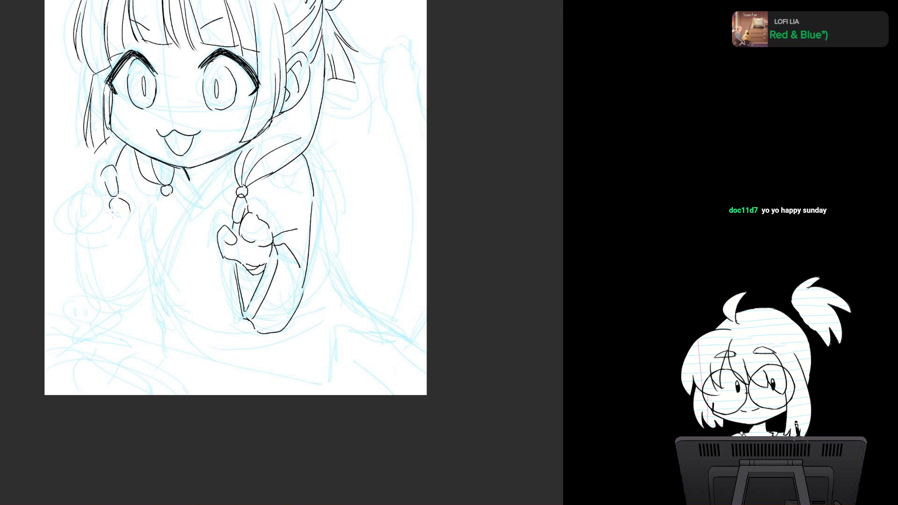
Step: Ink the left hand with a raised index finger and curled fingers, plus its V-shaped sleeve opening and curved outer sleeve edge
{"action": "left_click_drag", "start_coordinate": [79, 195], "coordinate": [102, 182]}
{"action": "mouse_move", "coordinate": [100, 183]}
{"action": "left_mouse_down"}
{"action": "mouse_move", "coordinate": [111, 211]}
{"action": "mouse_move", "coordinate": [77, 223]}
{"action": "mouse_move", "coordinate": [114, 202]}
{"action": "left_mouse_up"}
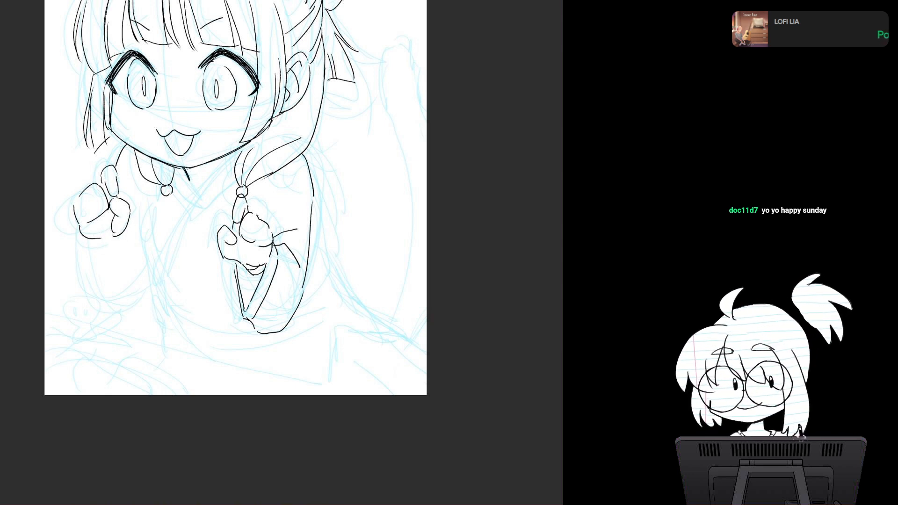
{"action": "left_click_drag", "start_coordinate": [118, 236], "coordinate": [105, 302]}
{"action": "left_click_drag", "start_coordinate": [112, 255], "coordinate": [106, 301]}
{"action": "left_click_drag", "start_coordinate": [82, 236], "coordinate": [103, 315]}
{"action": "key", "text": "ctrl+z"}
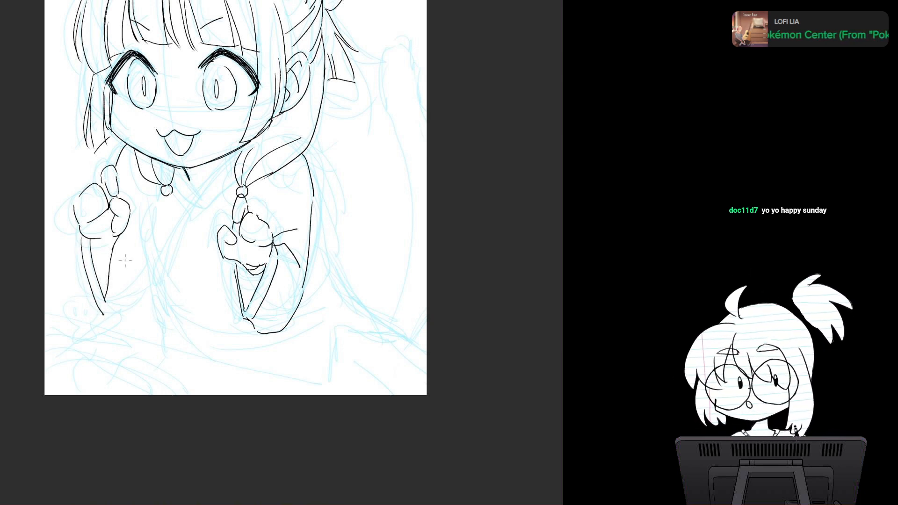
{"action": "key", "text": "ctrl+z"}
{"action": "left_click_drag", "start_coordinate": [116, 240], "coordinate": [107, 316]}
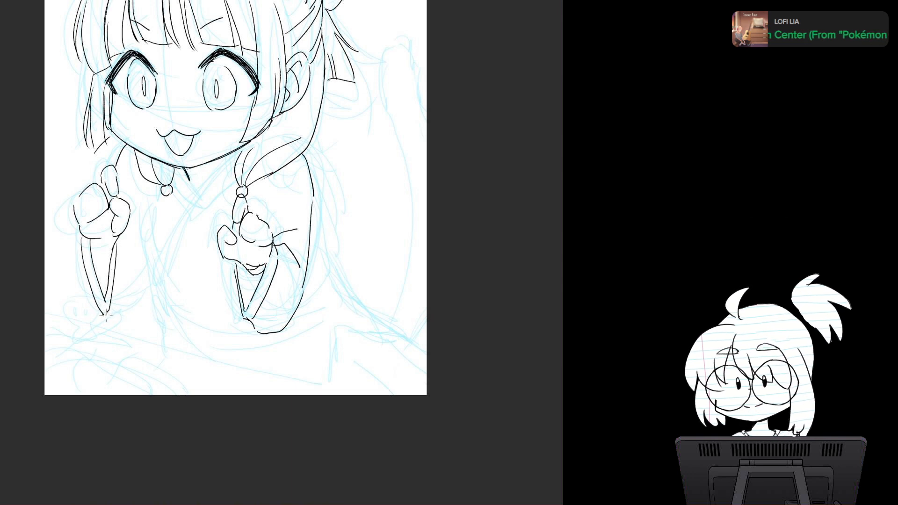
{"action": "mouse_move", "coordinate": [75, 224]}
{"action": "left_mouse_down"}
{"action": "mouse_move", "coordinate": [93, 328]}
{"action": "mouse_move", "coordinate": [128, 320]}
{"action": "left_mouse_up"}
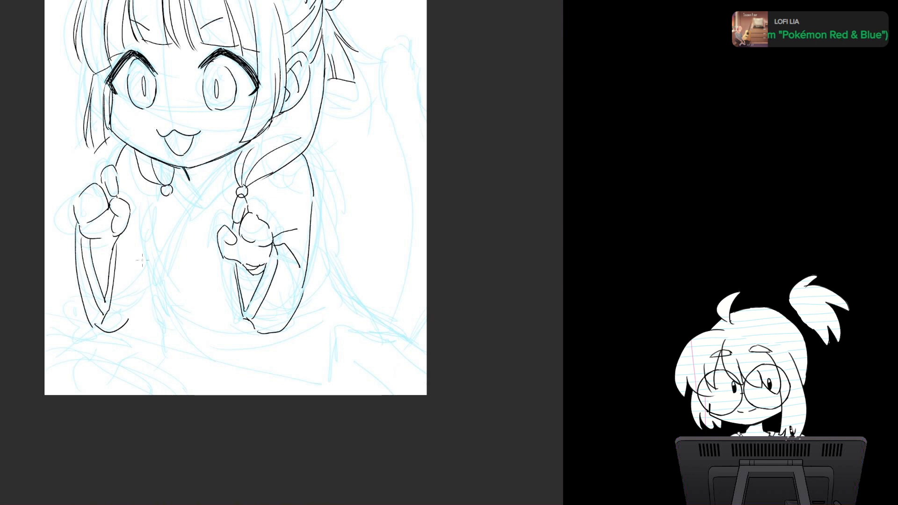
Step: Ink the left sleeve's curved inner edge from the bottom hem up to the wrist, including the short cuff line beside the hand
{"action": "left_click_drag", "start_coordinate": [140, 270], "coordinate": [125, 327]}
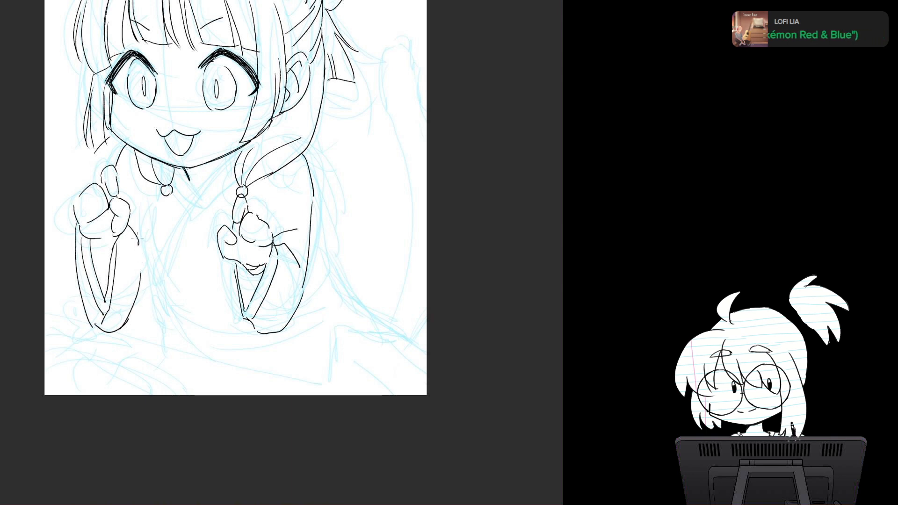
{"action": "left_click_drag", "start_coordinate": [128, 224], "coordinate": [139, 243]}
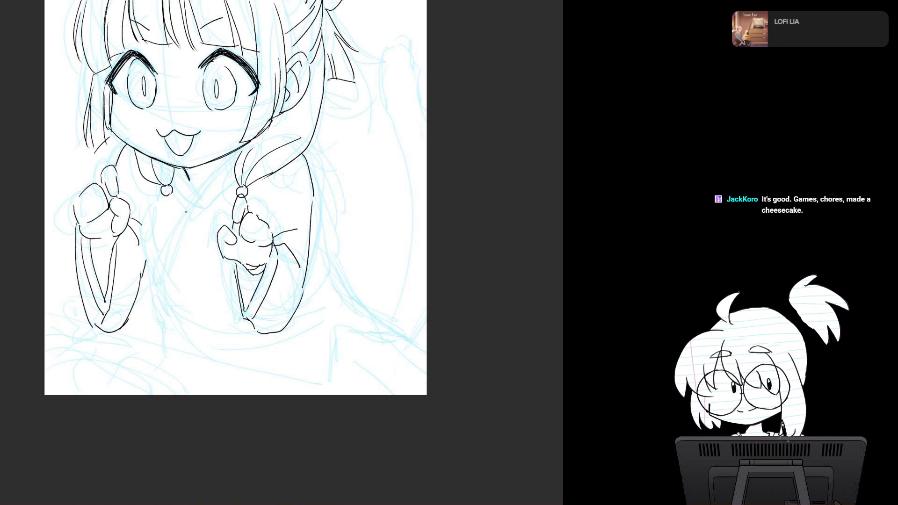
{"action": "left_click_drag", "start_coordinate": [142, 199], "coordinate": [163, 307]}
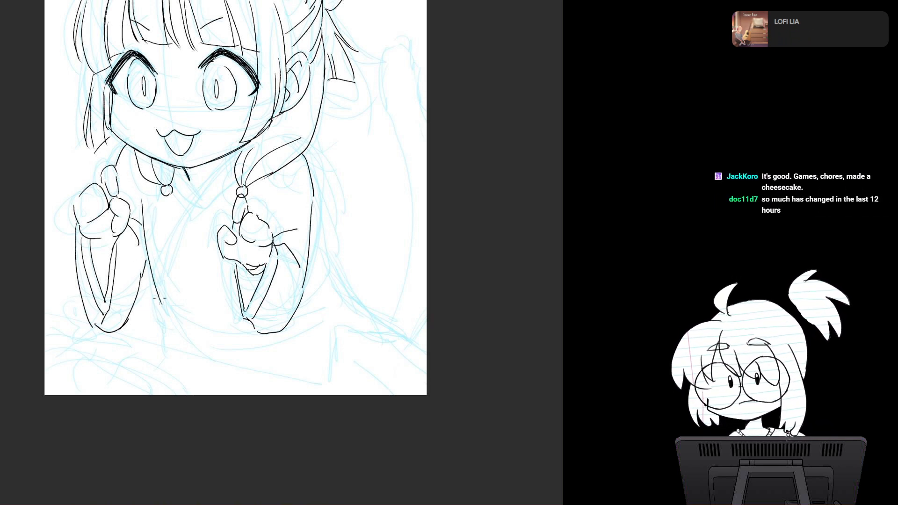
{"action": "key", "text": "ctrl+z"}
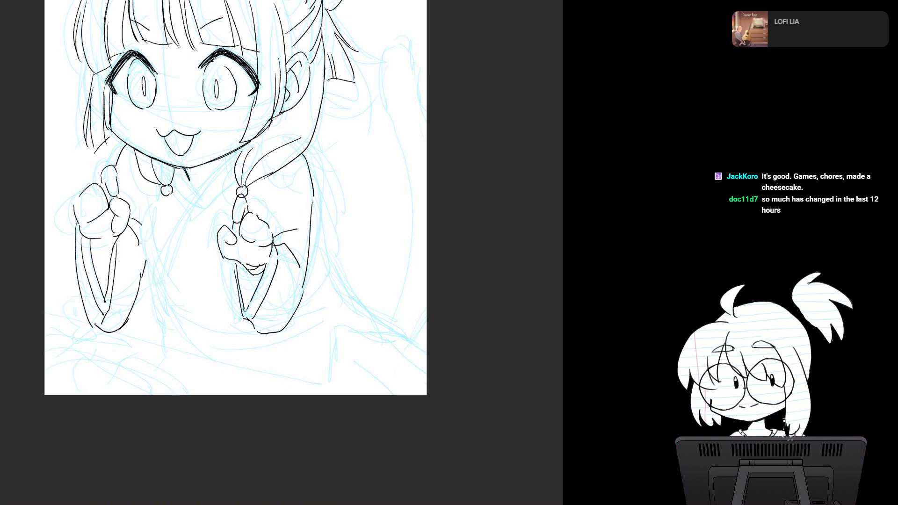
Step: Ink the small V-shaped inner collar under the chin, redrawing strokes and removing the long diagonal lapel line
{"action": "mouse_move", "coordinate": [178, 164]}
{"action": "left_mouse_down"}
{"action": "mouse_move", "coordinate": [191, 198]}
{"action": "mouse_move", "coordinate": [223, 158]}
{"action": "left_mouse_up"}
{"action": "key", "text": "ctrl+z"}
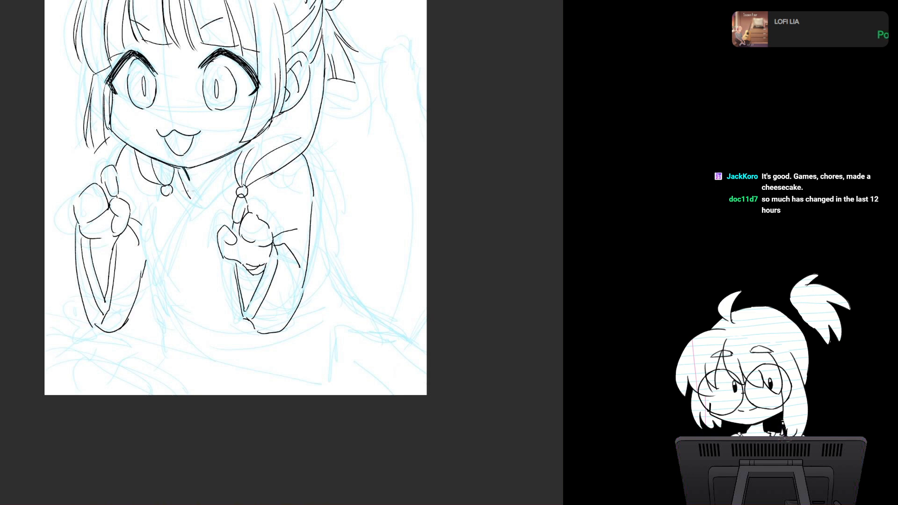
{"action": "mouse_move", "coordinate": [185, 191]}
{"action": "left_mouse_down"}
{"action": "mouse_move", "coordinate": [217, 160]}
{"action": "mouse_move", "coordinate": [154, 282]}
{"action": "left_mouse_up"}
{"action": "key", "text": "ctrl+z"}
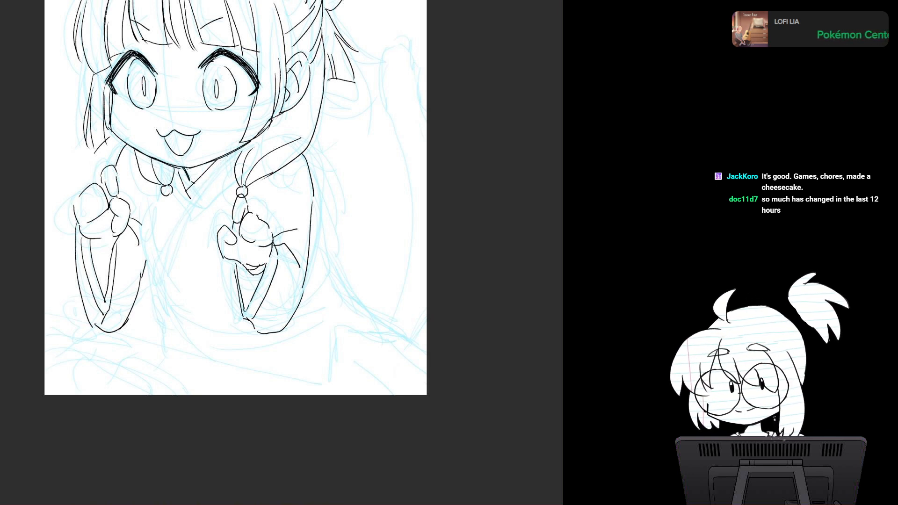
{"action": "mouse_move", "coordinate": [228, 156]}
{"action": "left_mouse_down"}
{"action": "mouse_move", "coordinate": [165, 246]}
{"action": "mouse_move", "coordinate": [151, 286]}
{"action": "mouse_move", "coordinate": [216, 169]}
{"action": "mouse_move", "coordinate": [152, 285]}
{"action": "left_mouse_up"}
{"action": "key", "text": "ctrl+z"}
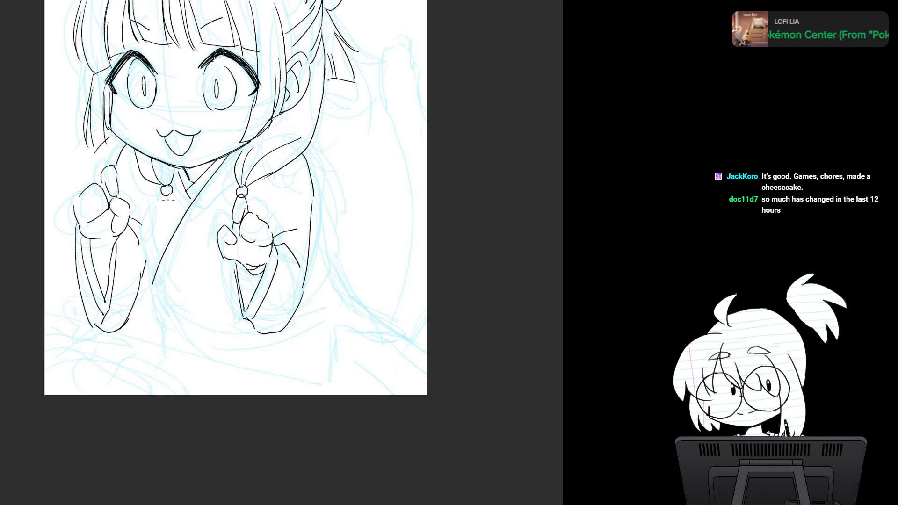
{"action": "key", "text": "ctrl+z"}
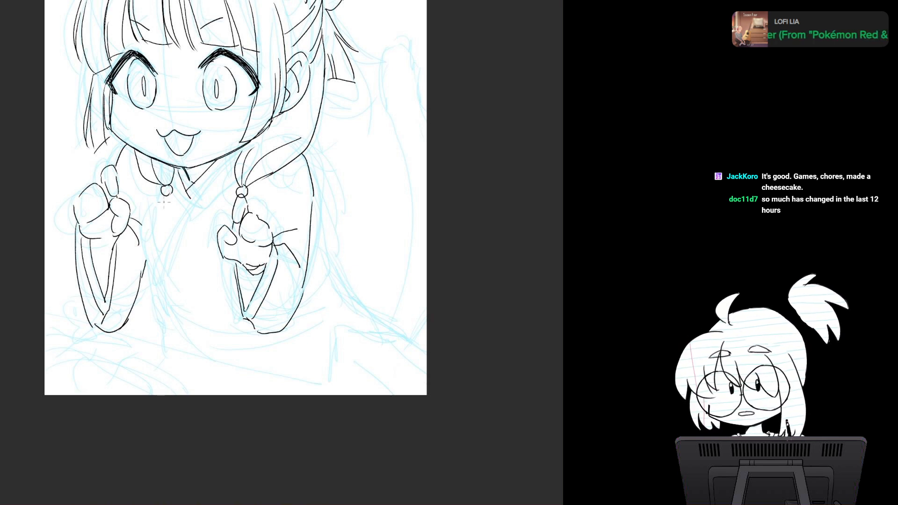
Step: Redraw the left beaded side lock below its first bead, with an oval hair segment, a second bead and a tapered tip
{"action": "left_click_drag", "start_coordinate": [167, 194], "coordinate": [167, 228]}
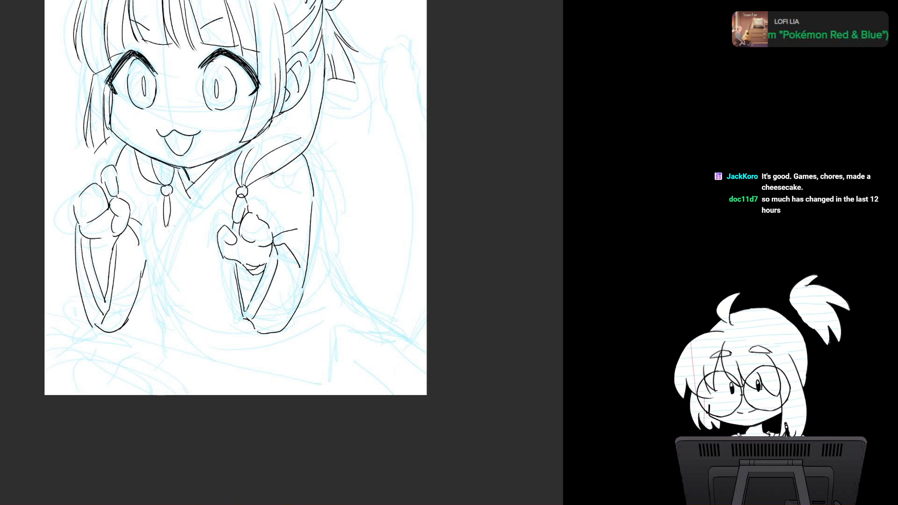
{"action": "key", "text": "ctrl+z"}
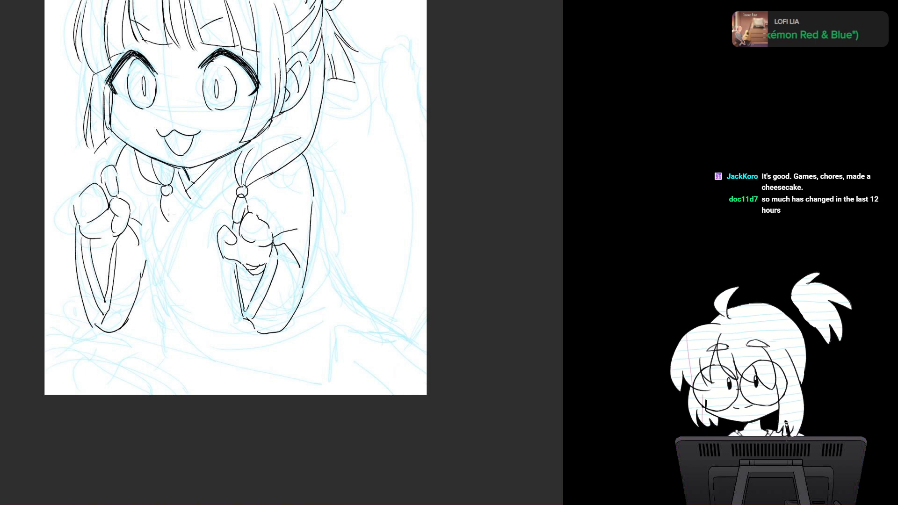
{"action": "left_click_drag", "start_coordinate": [172, 196], "coordinate": [164, 278]}
{"action": "left_click_drag", "start_coordinate": [168, 238], "coordinate": [163, 274]}
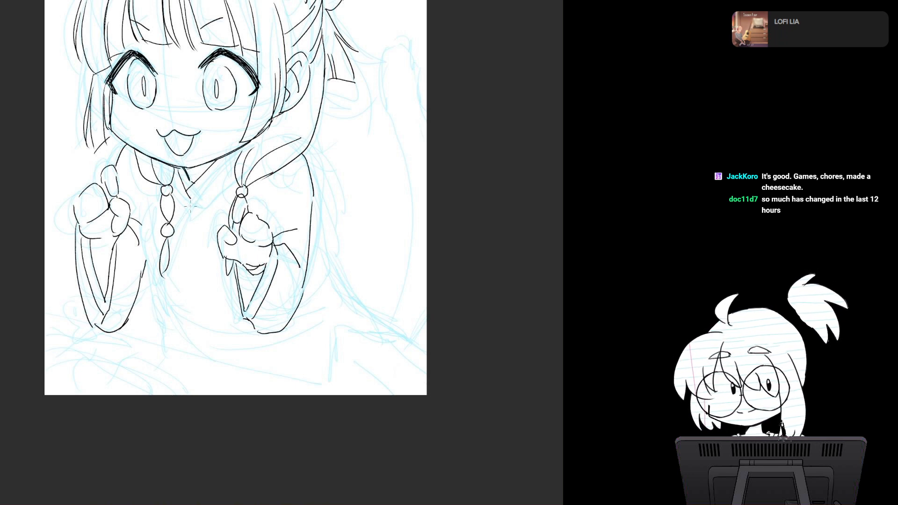
Step: Ink the crossed collar's upper band behind the left lock and the long diagonal lapel edge across the chest
{"action": "mouse_move", "coordinate": [183, 209]}
{"action": "left_mouse_down"}
{"action": "mouse_move", "coordinate": [241, 150]}
{"action": "mouse_move", "coordinate": [170, 231]}
{"action": "left_mouse_up"}
{"action": "key", "text": "ctrl+z"}
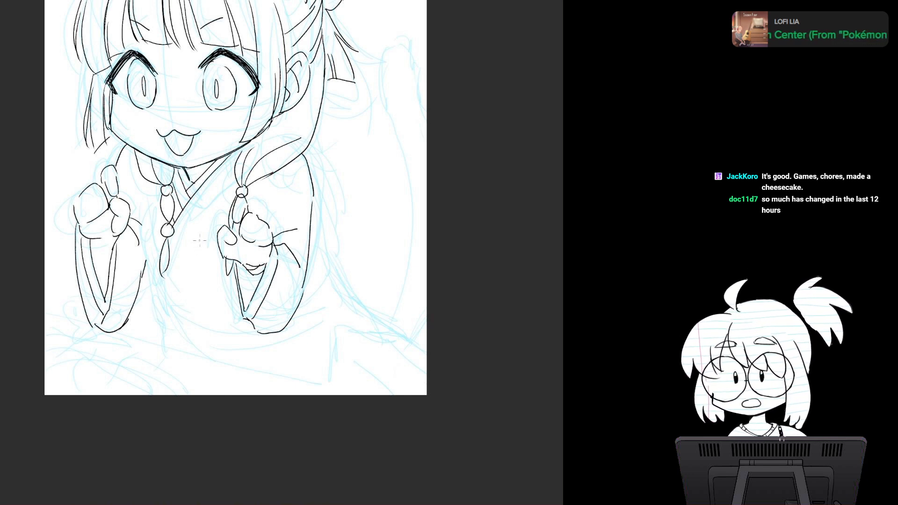
{"action": "left_click_drag", "start_coordinate": [233, 193], "coordinate": [179, 268]}
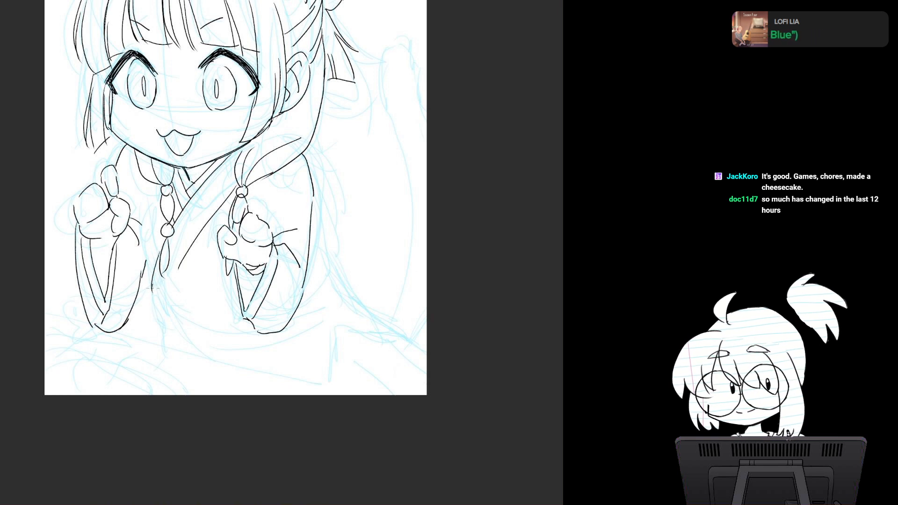
Step: Ink the lapel's pointed lower end with its side and inner band lines, plus the stepped hip outline behind the right sleeve
{"action": "left_click_drag", "start_coordinate": [153, 288], "coordinate": [161, 310]}
{"action": "left_click_drag", "start_coordinate": [185, 258], "coordinate": [162, 311]}
{"action": "left_click_drag", "start_coordinate": [142, 214], "coordinate": [152, 280]}
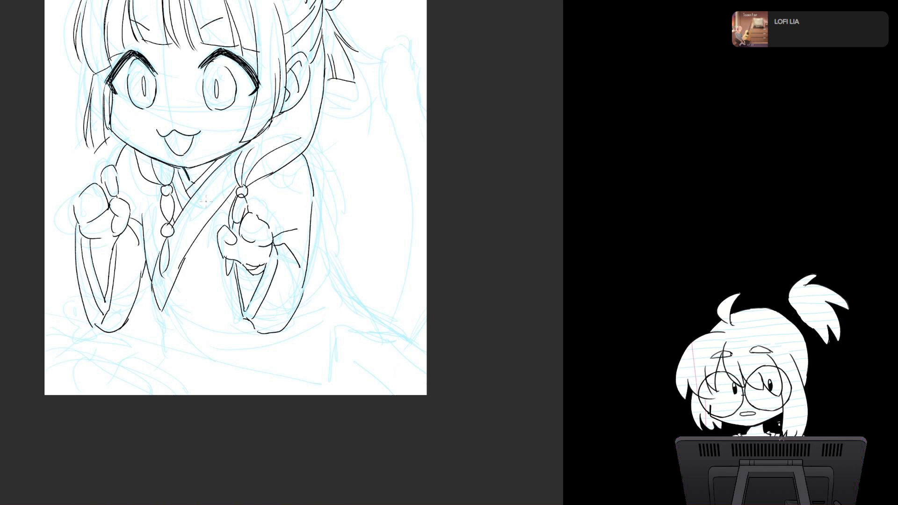
{"action": "left_click_drag", "start_coordinate": [208, 198], "coordinate": [179, 245]}
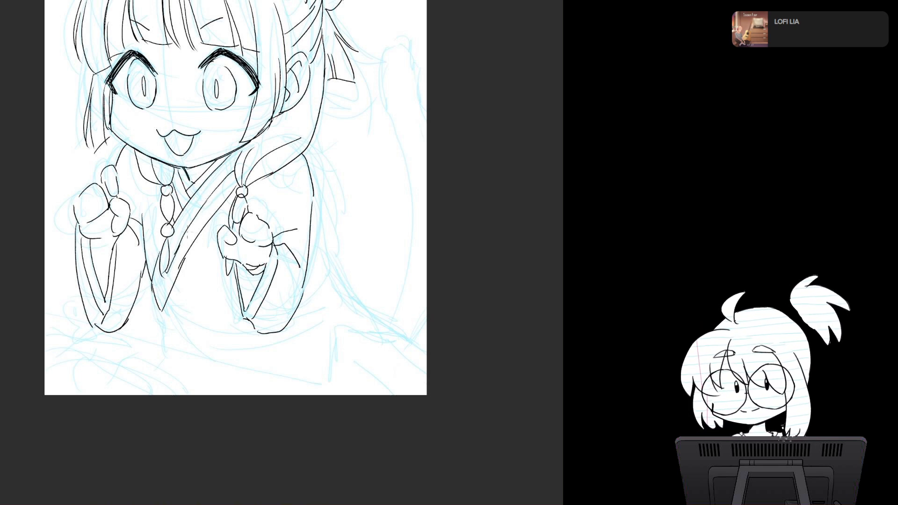
{"action": "left_click_drag", "start_coordinate": [319, 271], "coordinate": [371, 323]}
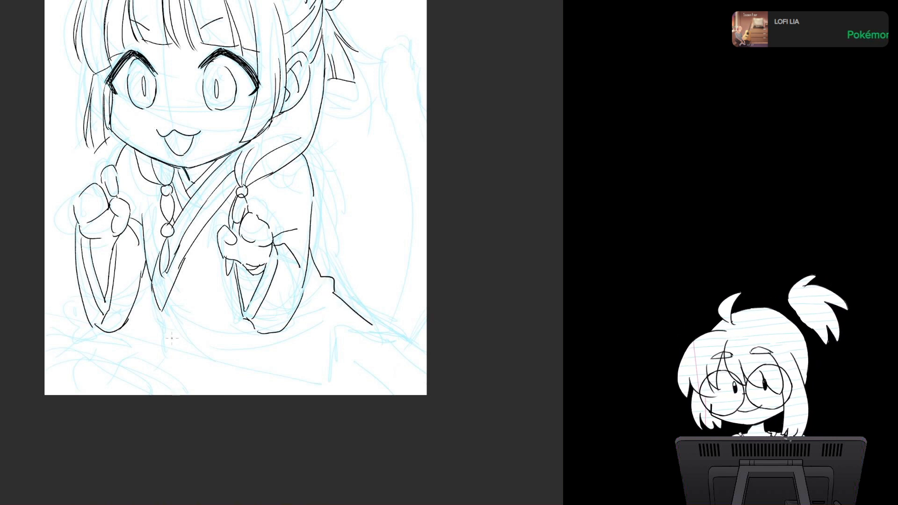
Step: Ink a small bow with hanging ends at the lapel's waist point and the waist lines running from it, redrawing missed strokes
{"action": "mouse_move", "coordinate": [152, 300]}
{"action": "left_mouse_down"}
{"action": "mouse_move", "coordinate": [142, 332]}
{"action": "mouse_move", "coordinate": [155, 318]}
{"action": "mouse_move", "coordinate": [135, 324]}
{"action": "mouse_move", "coordinate": [161, 307]}
{"action": "mouse_move", "coordinate": [139, 327]}
{"action": "mouse_move", "coordinate": [150, 326]}
{"action": "mouse_move", "coordinate": [160, 311]}
{"action": "left_mouse_up"}
{"action": "key", "text": "ctrl+z"}
{"action": "key", "text": "ctrl+z"}
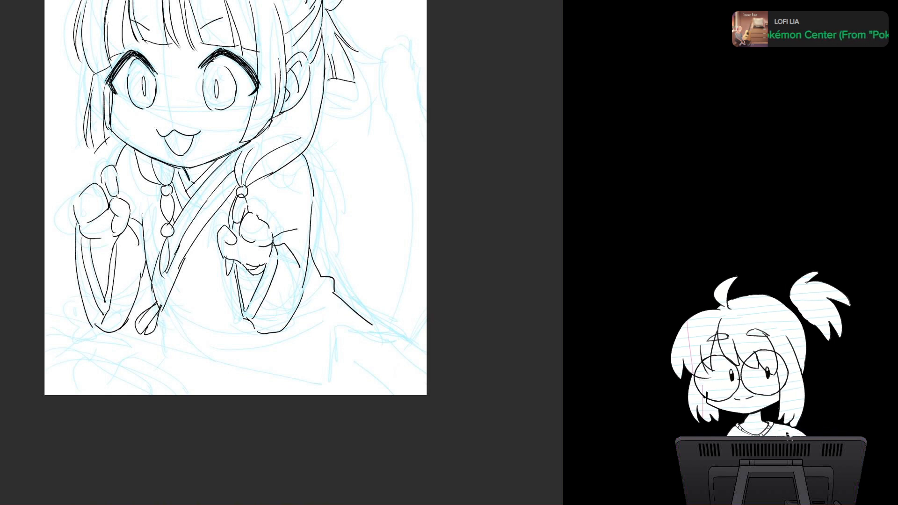
{"action": "key", "text": "ctrl+z"}
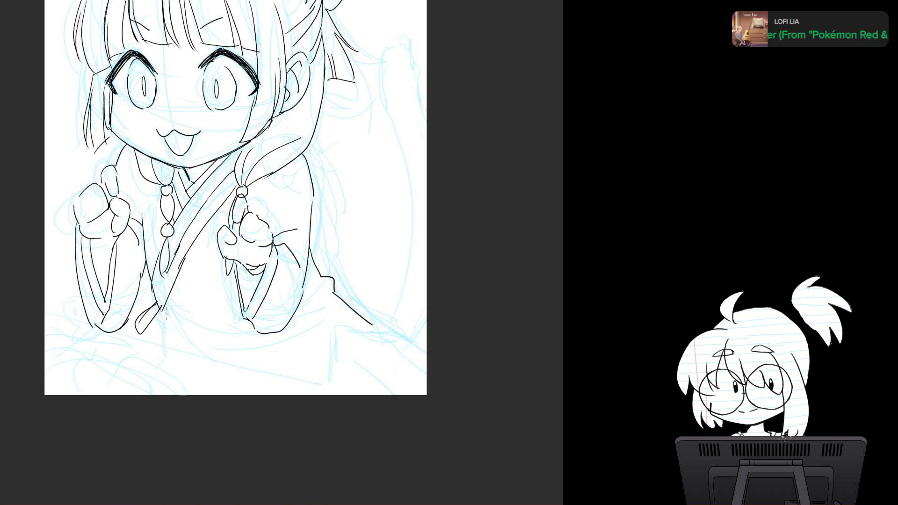
{"action": "mouse_move", "coordinate": [157, 313]}
{"action": "left_mouse_down"}
{"action": "mouse_move", "coordinate": [183, 344]}
{"action": "mouse_move", "coordinate": [214, 330]}
{"action": "left_mouse_up"}
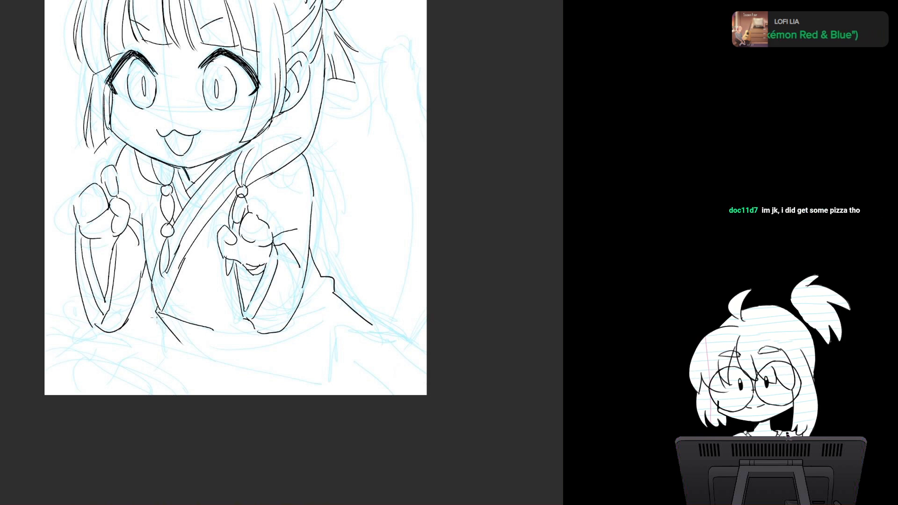
{"action": "left_click_drag", "start_coordinate": [157, 323], "coordinate": [147, 349]}
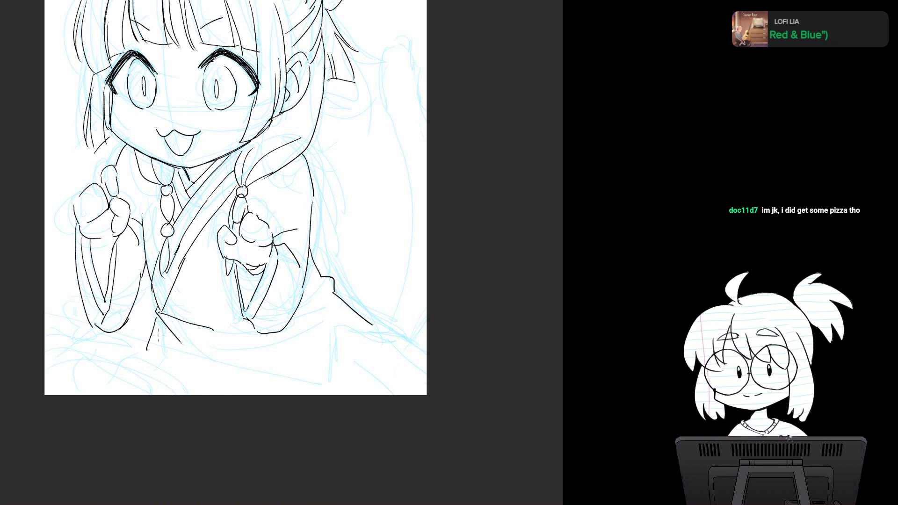
{"action": "mouse_move", "coordinate": [156, 302]}
{"action": "left_mouse_down"}
{"action": "mouse_move", "coordinate": [141, 321]}
{"action": "mouse_move", "coordinate": [142, 345]}
{"action": "left_mouse_up"}
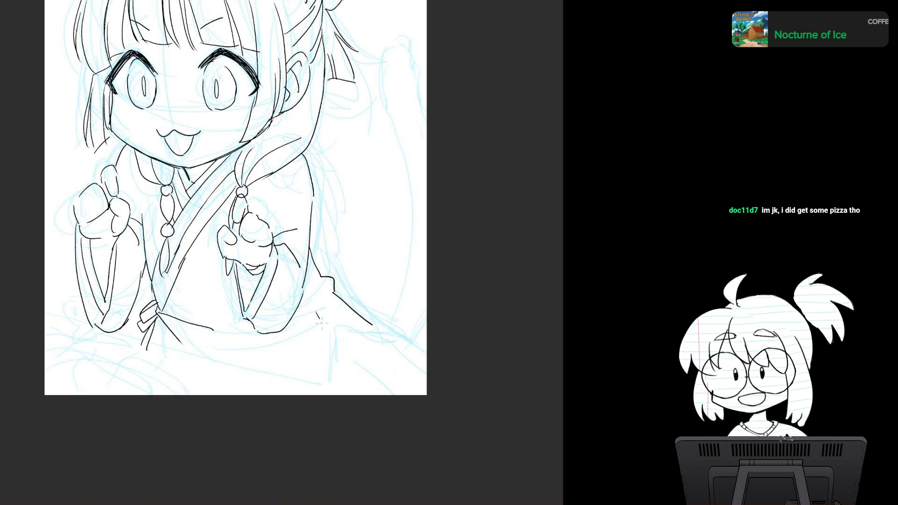
Step: Ink the slanted robe edge below the right hip and the tapering shape that runs from it to the canvas edge
{"action": "left_click_drag", "start_coordinate": [316, 311], "coordinate": [332, 343]}
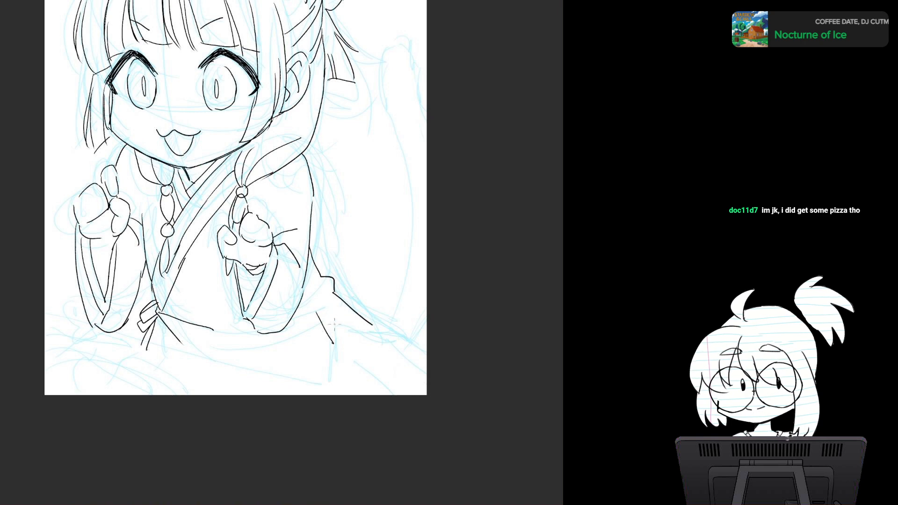
{"action": "key", "text": "ctrl+z"}
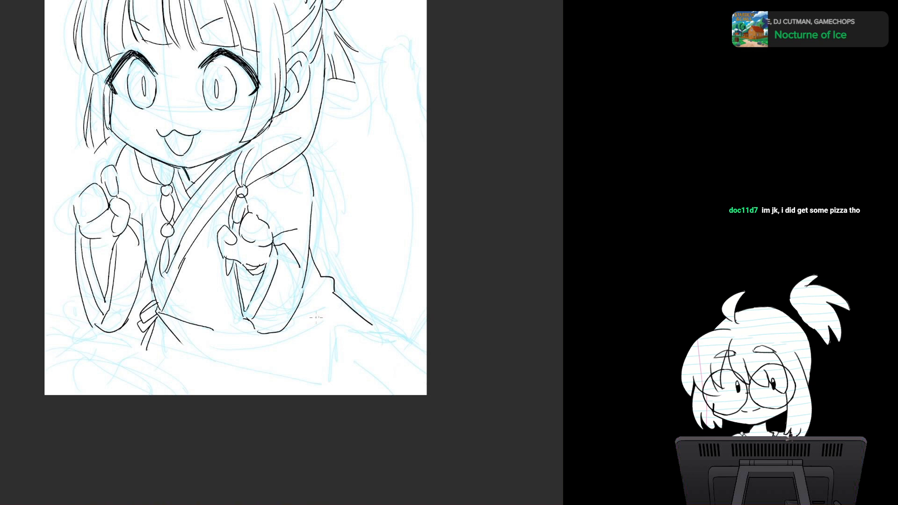
{"action": "left_click_drag", "start_coordinate": [323, 341], "coordinate": [335, 374]}
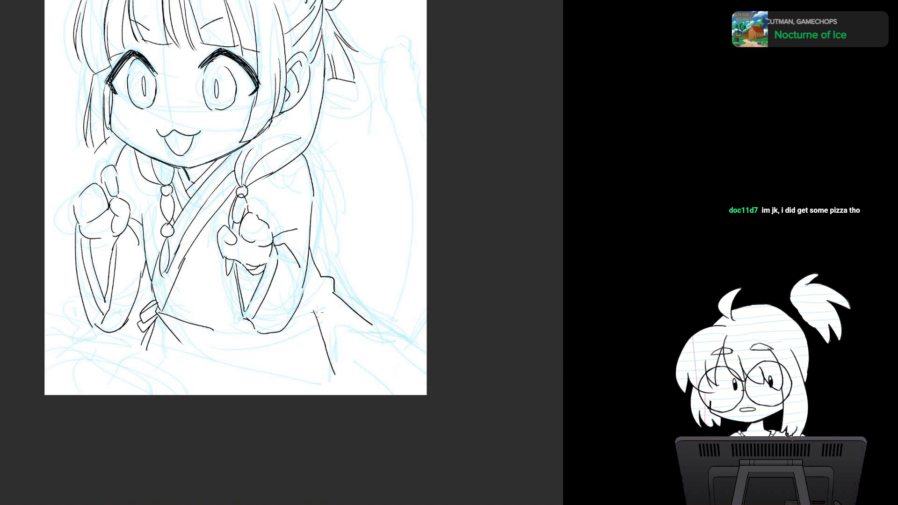
{"action": "left_click_drag", "start_coordinate": [314, 311], "coordinate": [427, 377]}
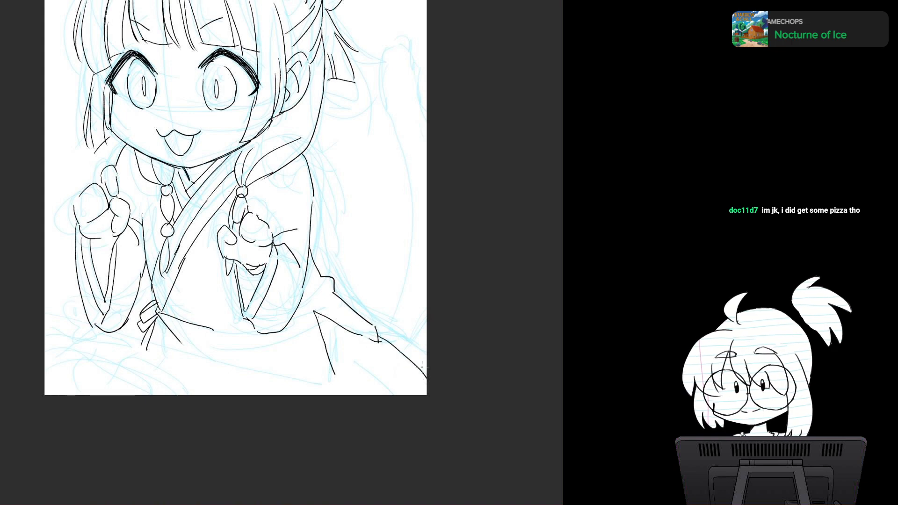
{"action": "key", "text": "ctrl+z"}
{"action": "mouse_move", "coordinate": [379, 337]}
{"action": "left_mouse_down"}
{"action": "mouse_move", "coordinate": [427, 375]}
{"action": "mouse_move", "coordinate": [361, 389]}
{"action": "mouse_move", "coordinate": [365, 379]}
{"action": "left_mouse_up"}
Step: Ink two short curved robe folds beneath the right sleeve
{"action": "mouse_move", "coordinate": [186, 335]}
{"action": "left_mouse_down"}
{"action": "mouse_move", "coordinate": [215, 359]}
{"action": "mouse_move", "coordinate": [239, 314]}
{"action": "mouse_move", "coordinate": [219, 344]}
{"action": "left_mouse_up"}
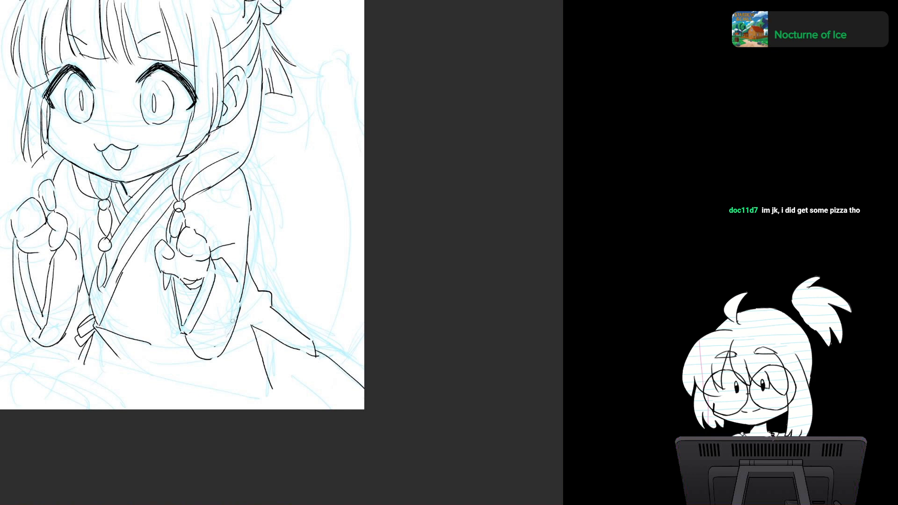
{"action": "left_click_drag", "start_coordinate": [231, 312], "coordinate": [273, 286]}
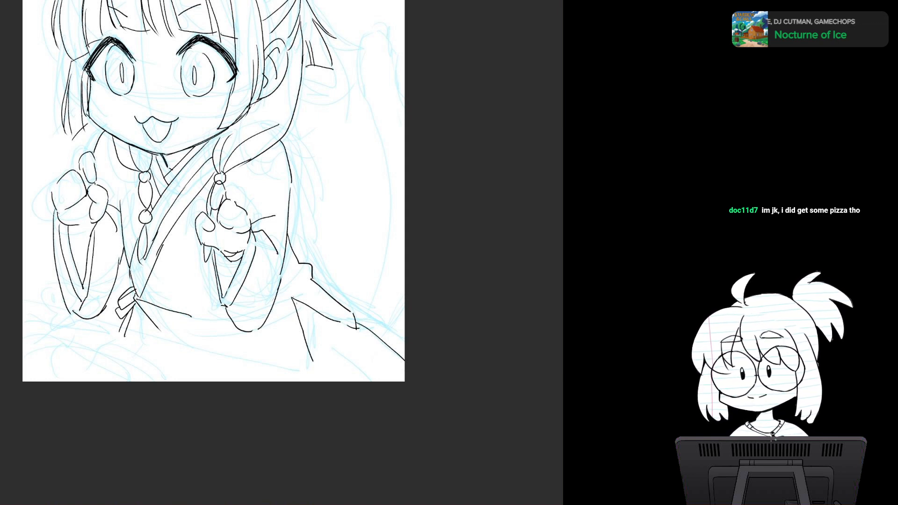
{"action": "left_click_drag", "start_coordinate": [206, 300], "coordinate": [212, 199]}
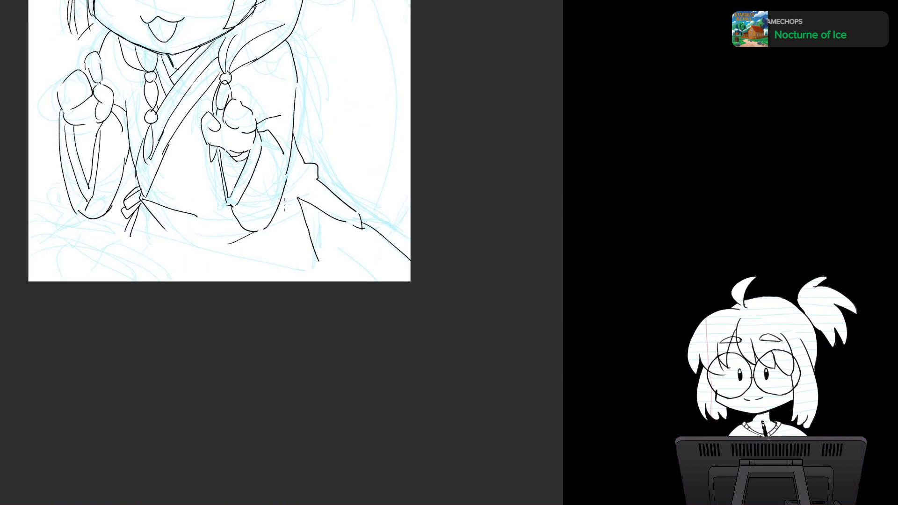
{"action": "left_click_drag", "start_coordinate": [284, 220], "coordinate": [262, 247]}
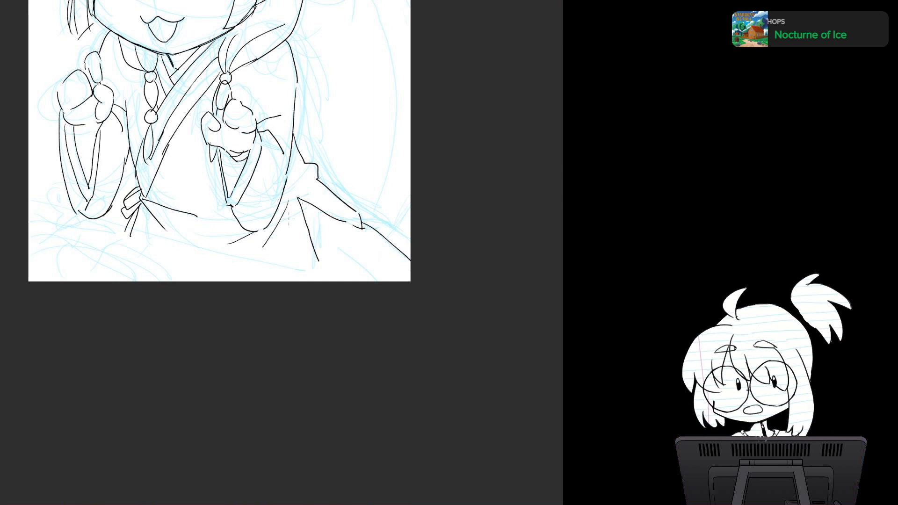
Step: Ink the long diagonal line across the bottom of the drawing and the angular lower-right corner of the robe
{"action": "left_click_drag", "start_coordinate": [288, 219], "coordinate": [265, 173]}
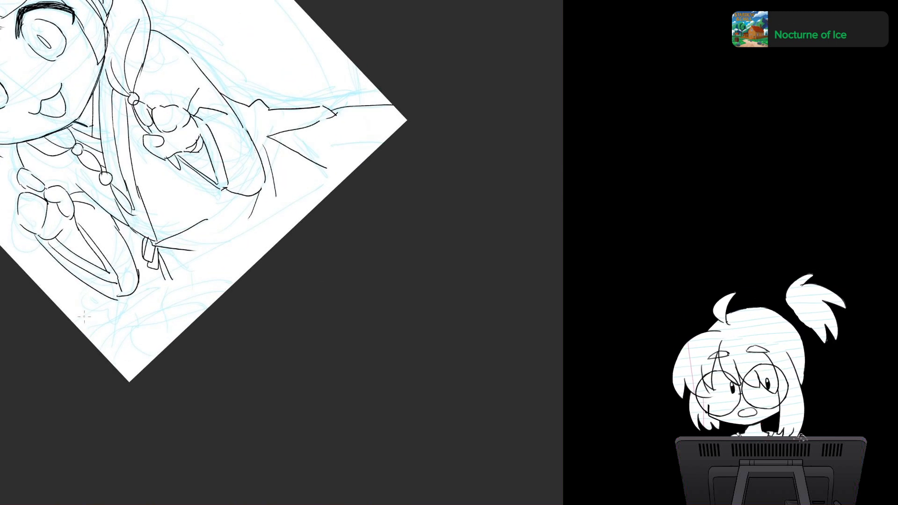
{"action": "mouse_move", "coordinate": [80, 324]}
{"action": "left_mouse_down"}
{"action": "mouse_move", "coordinate": [305, 217]}
{"action": "mouse_move", "coordinate": [353, 240]}
{"action": "left_mouse_up"}
{"action": "left_click_drag", "start_coordinate": [353, 241], "coordinate": [352, 169]}
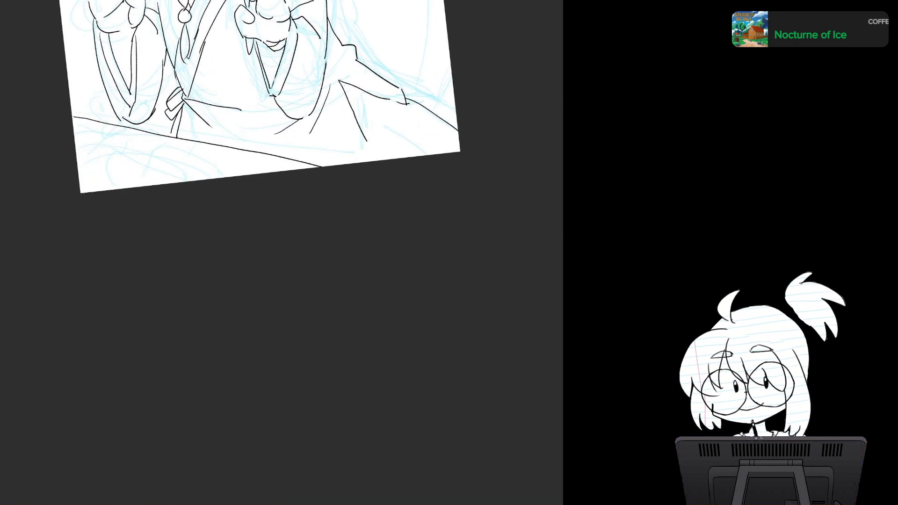
{"action": "mouse_move", "coordinate": [367, 128]}
{"action": "left_mouse_down"}
{"action": "mouse_move", "coordinate": [296, 279]}
{"action": "mouse_move", "coordinate": [299, 246]}
{"action": "mouse_move", "coordinate": [308, 260]}
{"action": "left_mouse_up"}
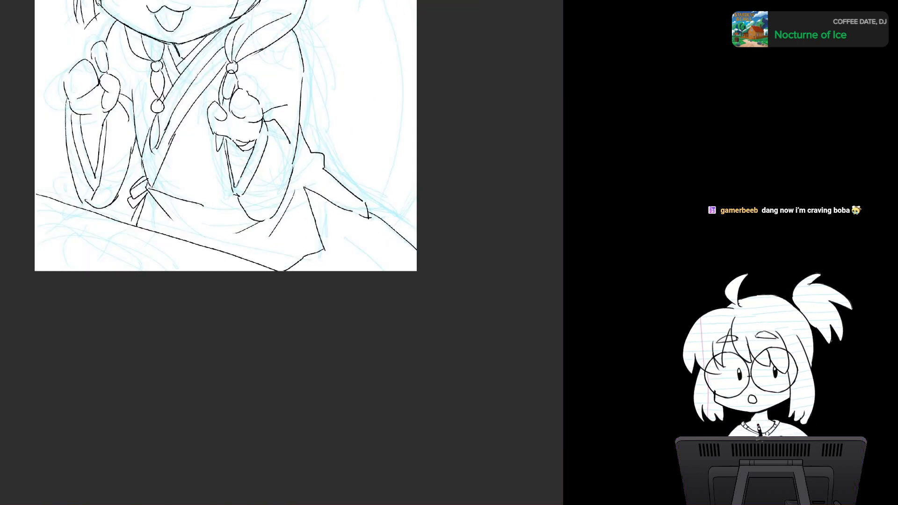
Step: Ink the oval rim of a small shallow bowl in the drawing's lower-left corner, undoing the first strokes for its sides
{"action": "left_click_drag", "start_coordinate": [262, 136], "coordinate": [251, 273]}
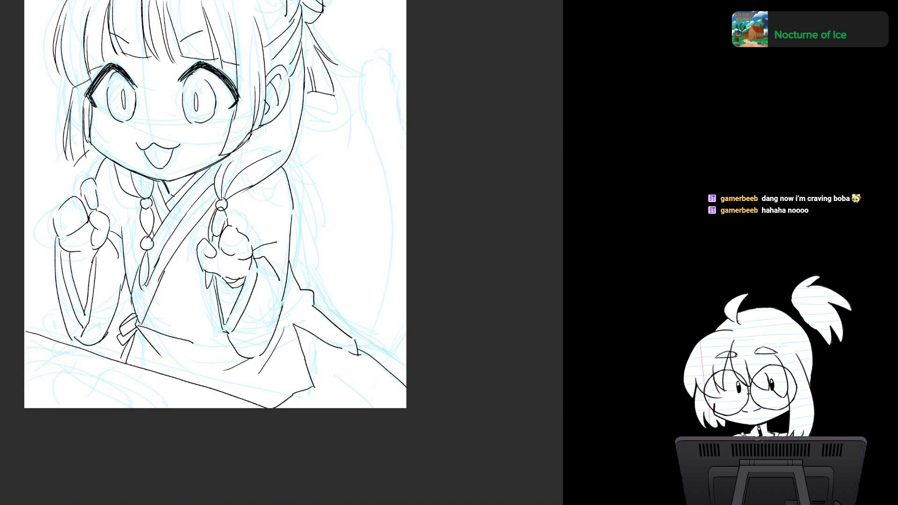
{"action": "mouse_move", "coordinate": [243, 262]}
{"action": "left_mouse_down"}
{"action": "mouse_move", "coordinate": [279, 227]}
{"action": "mouse_move", "coordinate": [284, 200]}
{"action": "left_mouse_up"}
{"action": "left_click_drag", "start_coordinate": [374, 261], "coordinate": [373, 238]}
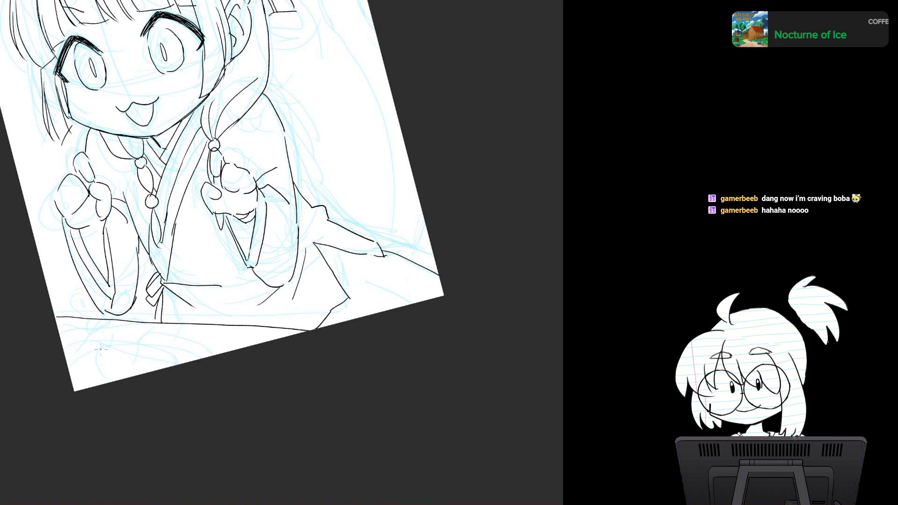
{"action": "mouse_move", "coordinate": [107, 341]}
{"action": "left_mouse_down"}
{"action": "mouse_move", "coordinate": [103, 351]}
{"action": "mouse_move", "coordinate": [142, 342]}
{"action": "mouse_move", "coordinate": [89, 357]}
{"action": "left_mouse_up"}
{"action": "key", "text": "ctrl+z"}
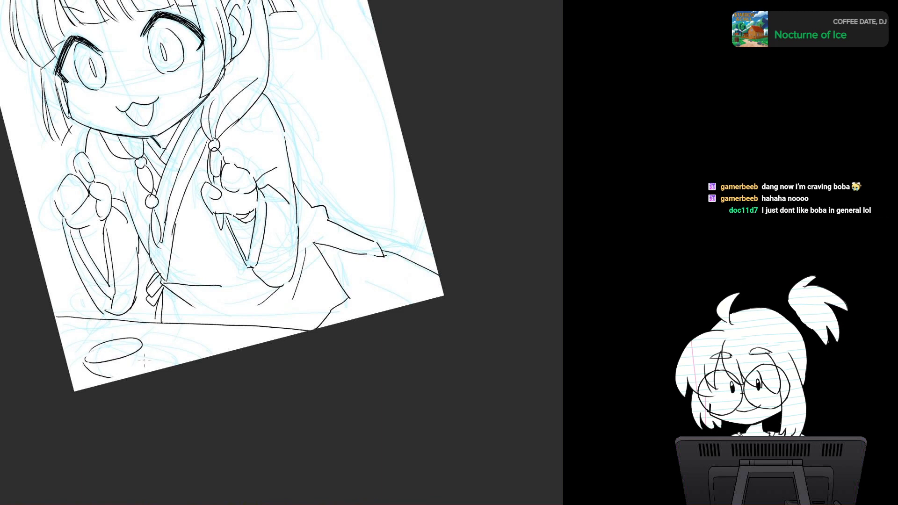
{"action": "left_click_drag", "start_coordinate": [145, 354], "coordinate": [138, 368]}
{"action": "key", "text": "ctrl+z"}
{"action": "key", "text": "ctrl+z"}
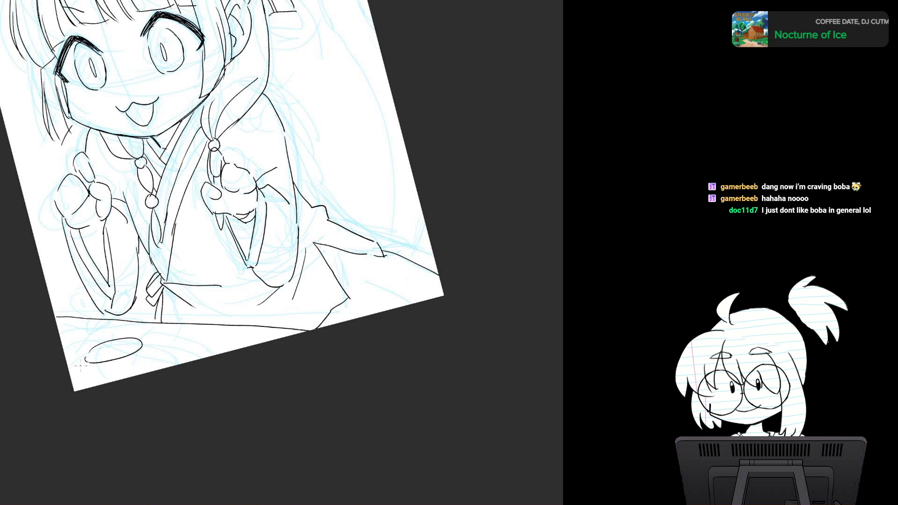
Step: Ink the curved sides and flat base of the small bowl beneath its oval rim
{"action": "left_click_drag", "start_coordinate": [81, 361], "coordinate": [126, 378]}
{"action": "mouse_move", "coordinate": [146, 346]}
{"action": "left_mouse_down"}
{"action": "mouse_move", "coordinate": [138, 374]}
{"action": "mouse_move", "coordinate": [140, 363]}
{"action": "left_mouse_up"}
{"action": "key", "text": "ctrl+z"}
{"action": "key", "text": "ctrl+z"}
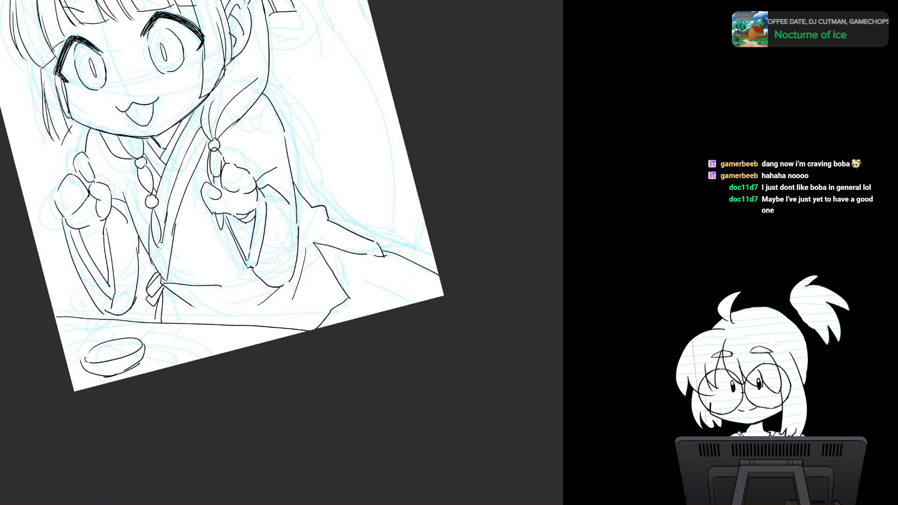
Step: Straighten the canvas and hide the light-blue sketch, leaving the black line art on display
{"action": "key", "text": "5"}
{"action": "left_click_drag", "start_coordinate": [225, 210], "coordinate": [200, 325]}
{"action": "scroll", "coordinate": [316, 276], "scroll_direction": "down", "scroll_amount": 2}
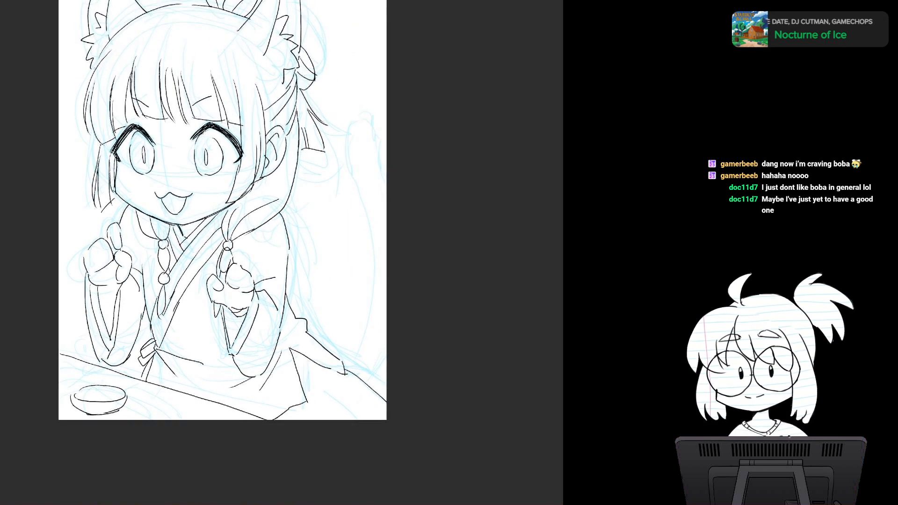
{"action": "left_click_drag", "start_coordinate": [281, 262], "coordinate": [252, 237]}
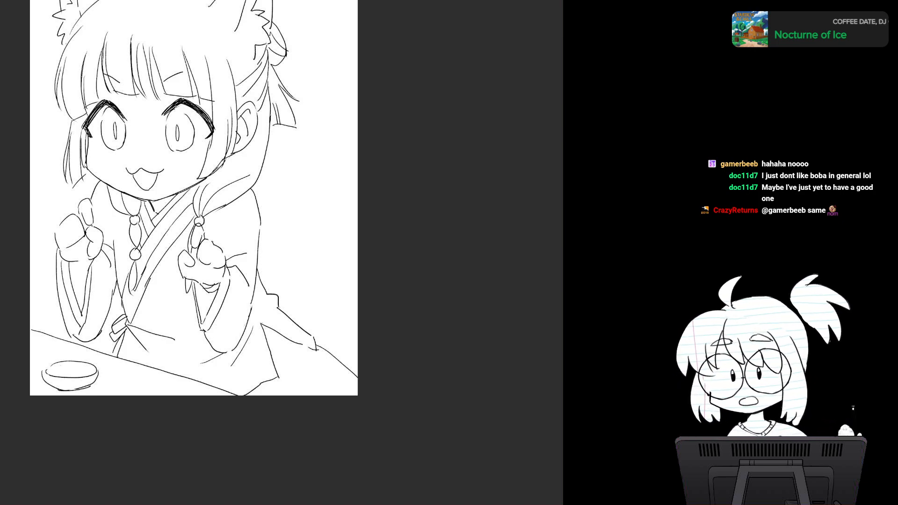
Step: Start a freehand selection of the left animal ear, covering its head-side edge and tufted tip up to the ink outline
{"action": "left_click_drag", "start_coordinate": [283, 177], "coordinate": [307, 278]}
{"action": "scroll", "coordinate": [306, 276], "scroll_direction": "up", "scroll_amount": 5}
{"action": "left_click_drag", "start_coordinate": [281, 233], "coordinate": [410, 382]}
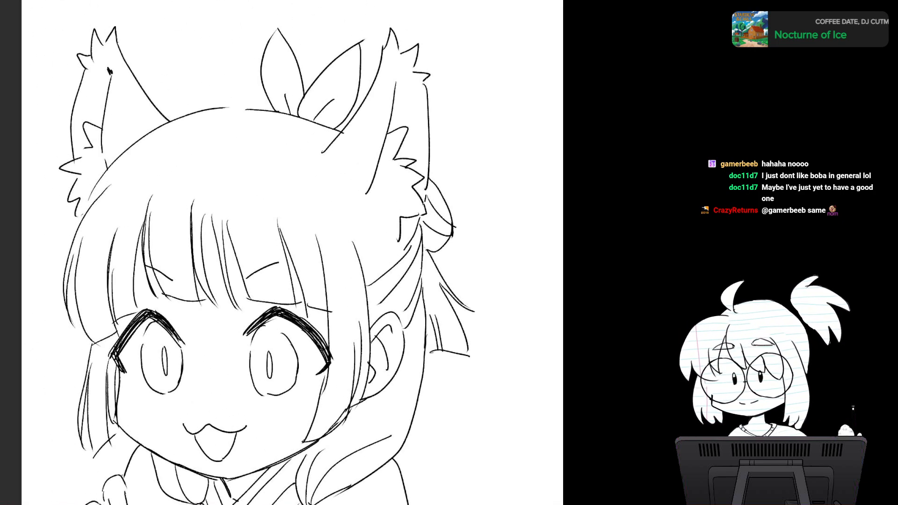
{"action": "scroll", "coordinate": [278, 285], "scroll_direction": "up", "scroll_amount": 2}
{"action": "left_click_drag", "start_coordinate": [278, 262], "coordinate": [342, 356]}
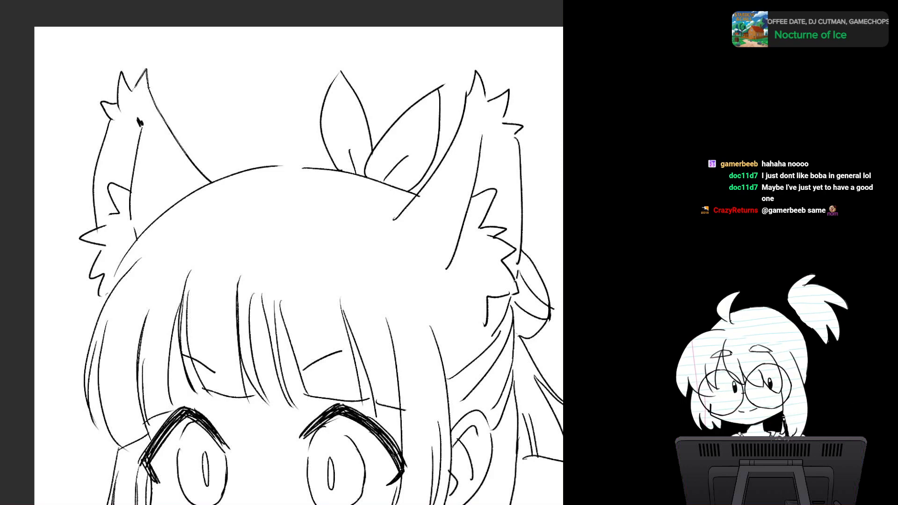
{"action": "mouse_move", "coordinate": [214, 184]}
{"action": "left_mouse_down"}
{"action": "mouse_move", "coordinate": [170, 199]}
{"action": "mouse_move", "coordinate": [139, 93]}
{"action": "left_mouse_up"}
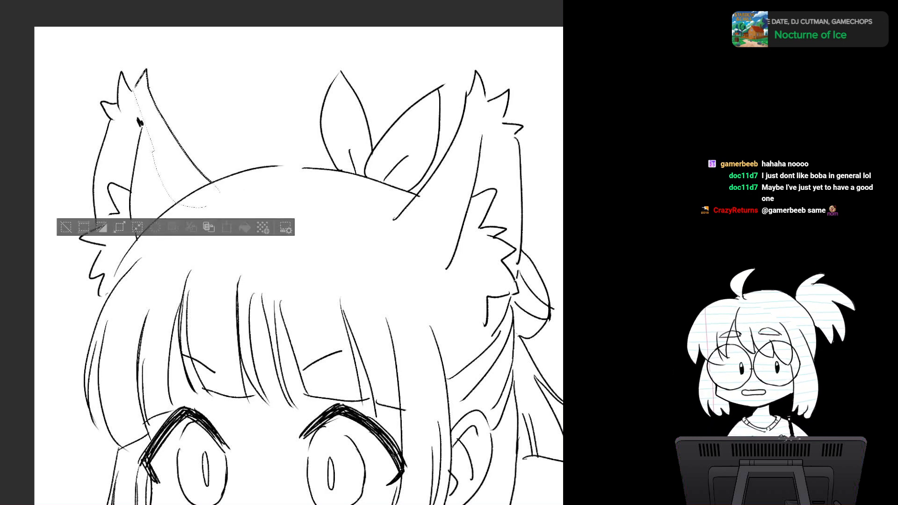
{"action": "left_click_drag", "start_coordinate": [229, 211], "coordinate": [329, 324]}
{"action": "scroll", "coordinate": [268, 253], "scroll_direction": "up", "scroll_amount": 3}
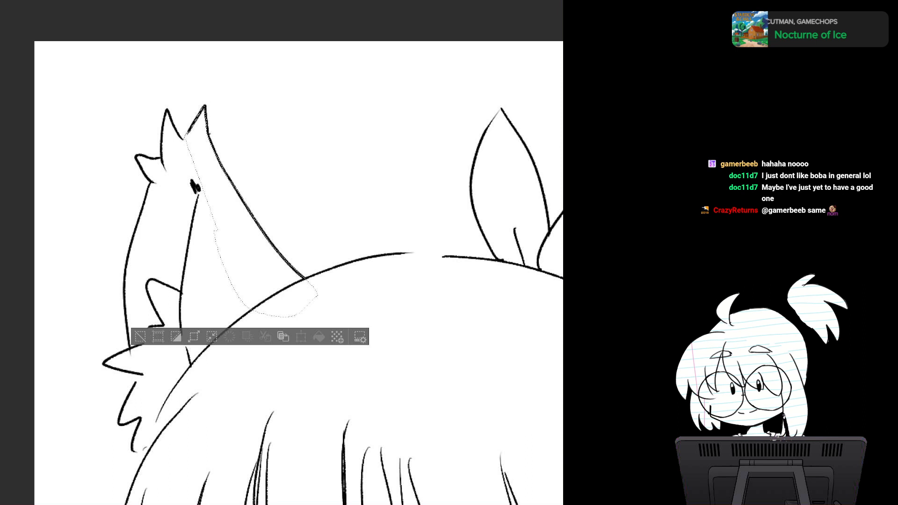
{"action": "mouse_move", "coordinate": [186, 137]}
{"action": "left_mouse_down"}
{"action": "mouse_move", "coordinate": [162, 135]}
{"action": "mouse_move", "coordinate": [180, 202]}
{"action": "mouse_move", "coordinate": [211, 211]}
{"action": "left_mouse_up"}
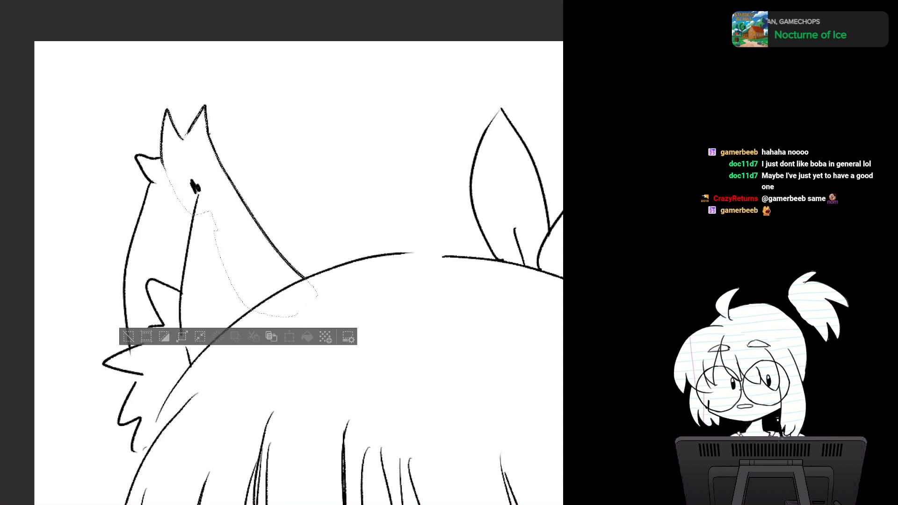
{"action": "mouse_move", "coordinate": [161, 152]}
{"action": "left_mouse_down"}
{"action": "mouse_move", "coordinate": [134, 158]}
{"action": "mouse_move", "coordinate": [179, 200]}
{"action": "left_mouse_up"}
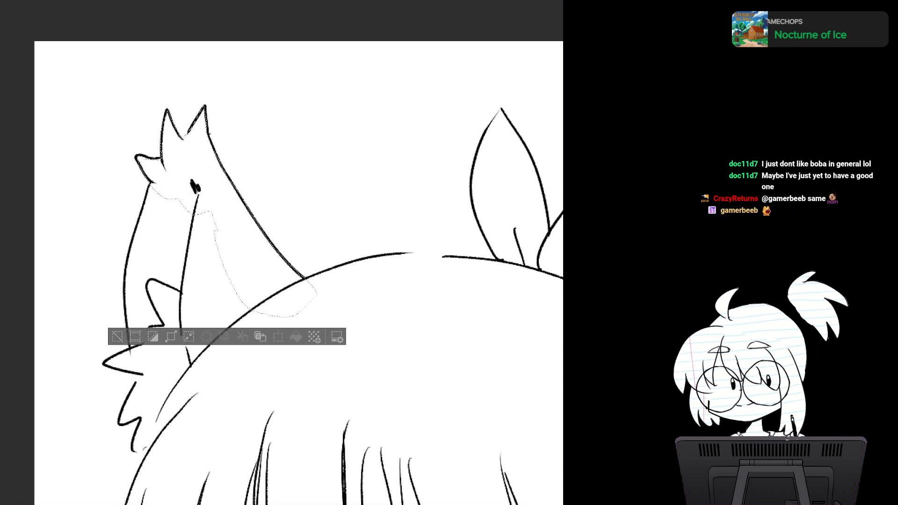
{"action": "mouse_move", "coordinate": [136, 158]}
{"action": "left_mouse_down"}
{"action": "mouse_move", "coordinate": [161, 182]}
{"action": "mouse_move", "coordinate": [129, 251]}
{"action": "mouse_move", "coordinate": [156, 192]}
{"action": "left_mouse_up"}
Step: Extend the selection down the left ear's outer edge and fill in the ear's interior
{"action": "mouse_move", "coordinate": [136, 229]}
{"action": "left_mouse_down"}
{"action": "mouse_move", "coordinate": [137, 246]}
{"action": "mouse_move", "coordinate": [151, 226]}
{"action": "left_mouse_up"}
{"action": "left_click_drag", "start_coordinate": [262, 337], "coordinate": [295, 160]}
{"action": "mouse_move", "coordinate": [158, 80]}
{"action": "left_mouse_down"}
{"action": "mouse_move", "coordinate": [223, 135]}
{"action": "mouse_move", "coordinate": [221, 85]}
{"action": "left_mouse_up"}
{"action": "left_click_drag", "start_coordinate": [243, 187], "coordinate": [242, 220]}
{"action": "left_click_drag", "start_coordinate": [265, 91], "coordinate": [196, 37]}
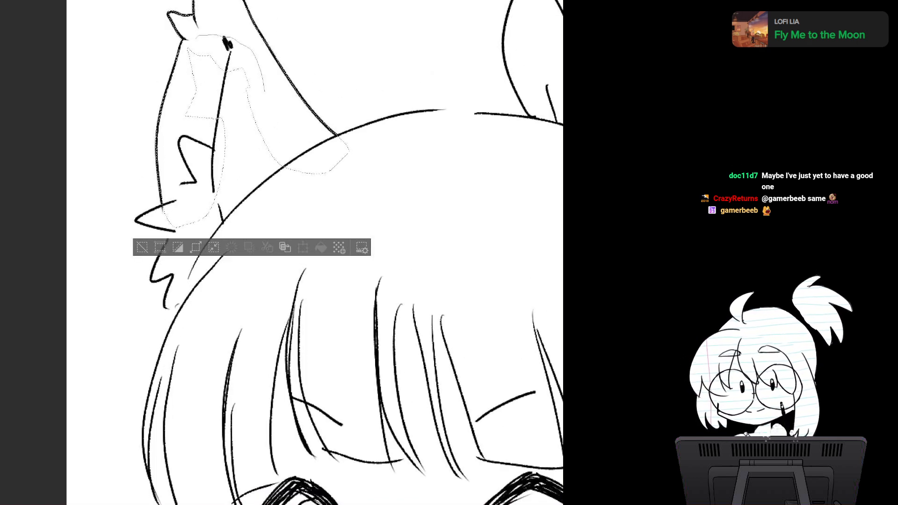
{"action": "left_click_drag", "start_coordinate": [181, 70], "coordinate": [281, 140]}
{"action": "mouse_move", "coordinate": [189, 38]}
{"action": "left_mouse_down"}
{"action": "mouse_move", "coordinate": [183, 66]}
{"action": "mouse_move", "coordinate": [180, 53]}
{"action": "left_mouse_up"}
Step: Add the fur tufts at the left ear's base and the adjoining part of the head to the selection
{"action": "left_click_drag", "start_coordinate": [290, 234], "coordinate": [299, 181]}
{"action": "left_click_drag", "start_coordinate": [350, 372], "coordinate": [391, 363]}
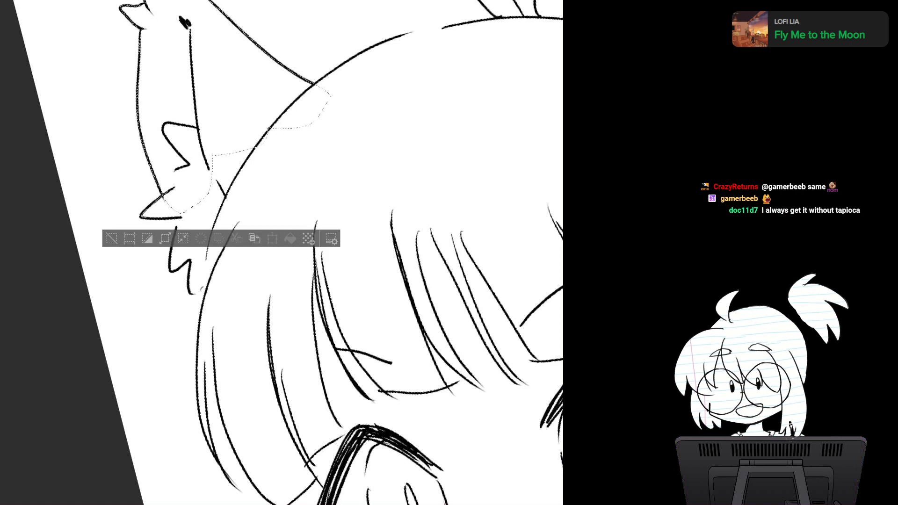
{"action": "left_click_drag", "start_coordinate": [158, 188], "coordinate": [212, 183]}
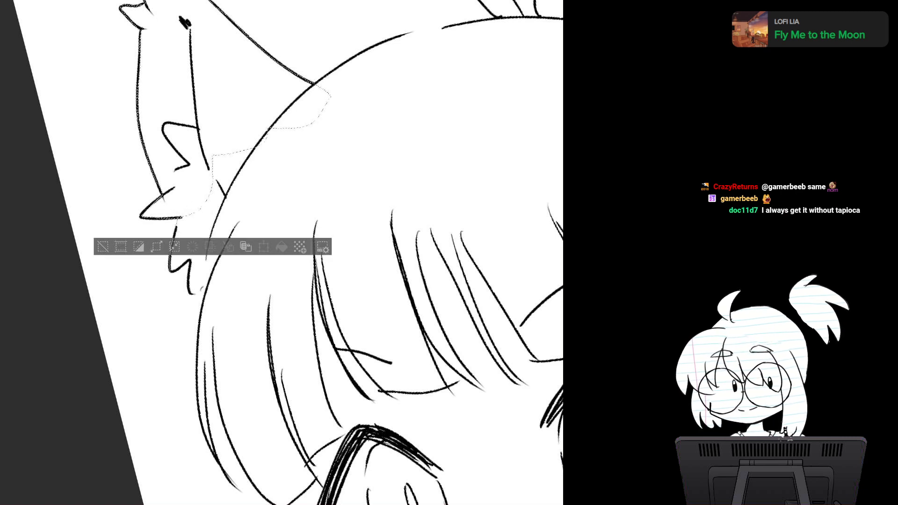
{"action": "mouse_move", "coordinate": [178, 220]}
{"action": "left_mouse_down"}
{"action": "mouse_move", "coordinate": [171, 270]}
{"action": "mouse_move", "coordinate": [192, 293]}
{"action": "mouse_move", "coordinate": [241, 255]}
{"action": "mouse_move", "coordinate": [267, 134]}
{"action": "left_mouse_up"}
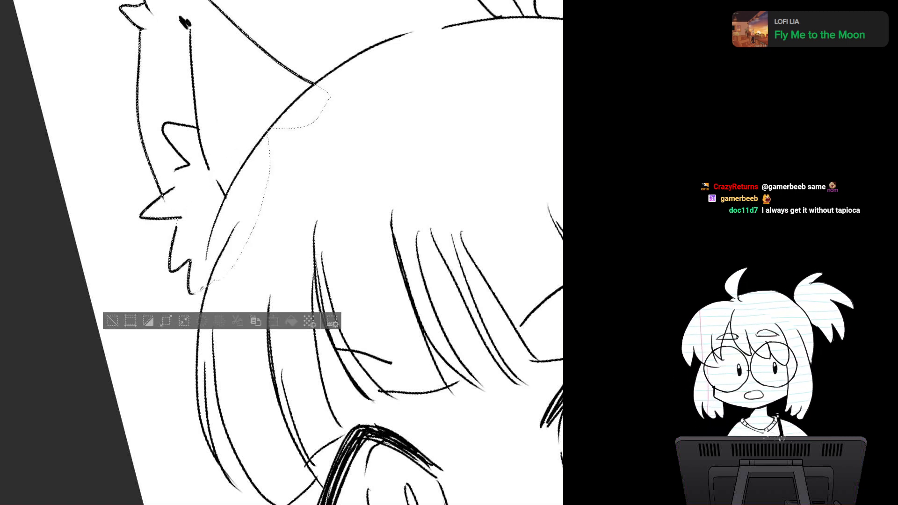
Step: Add the left side of the forehead and the outer hair strands beside the left eye to the selection, redoing one patch
{"action": "key", "text": "asciicircum"}
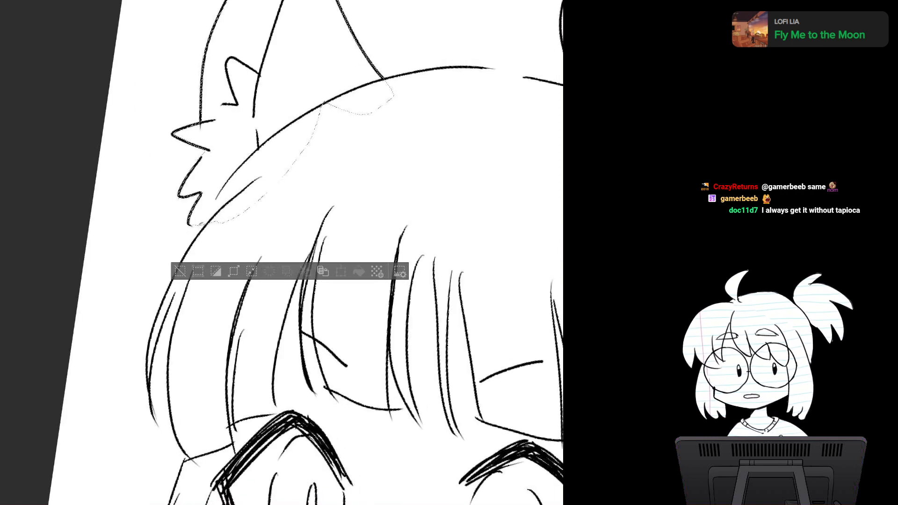
{"action": "key", "text": "minus"}
{"action": "key", "text": "minus"}
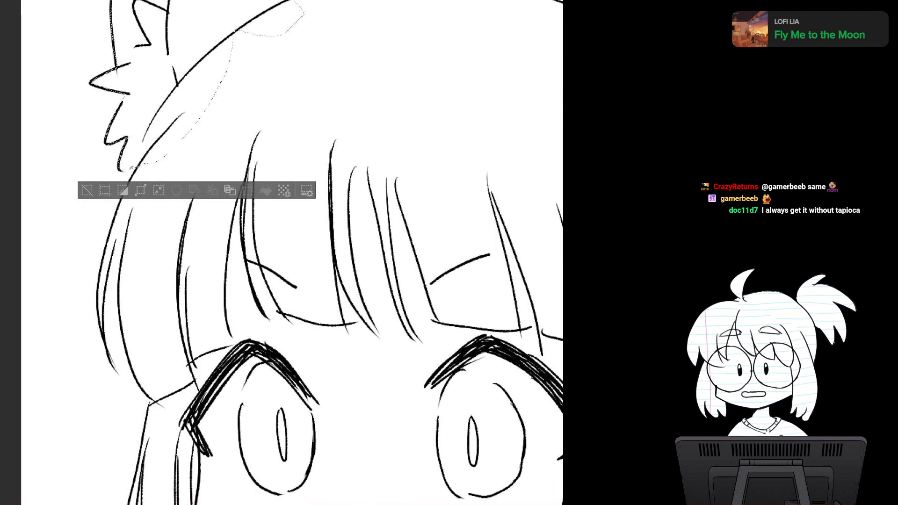
{"action": "mouse_move", "coordinate": [308, 26]}
{"action": "left_mouse_down"}
{"action": "mouse_move", "coordinate": [264, 14]}
{"action": "mouse_move", "coordinate": [245, 168]}
{"action": "mouse_move", "coordinate": [347, 59]}
{"action": "left_mouse_up"}
{"action": "left_click_drag", "start_coordinate": [300, 262], "coordinate": [288, 188]}
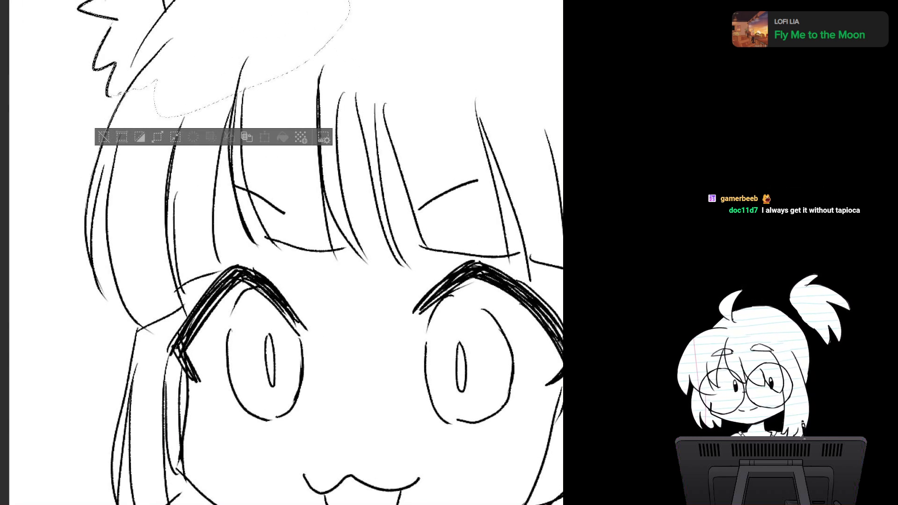
{"action": "left_click_drag", "start_coordinate": [129, 124], "coordinate": [163, 76]}
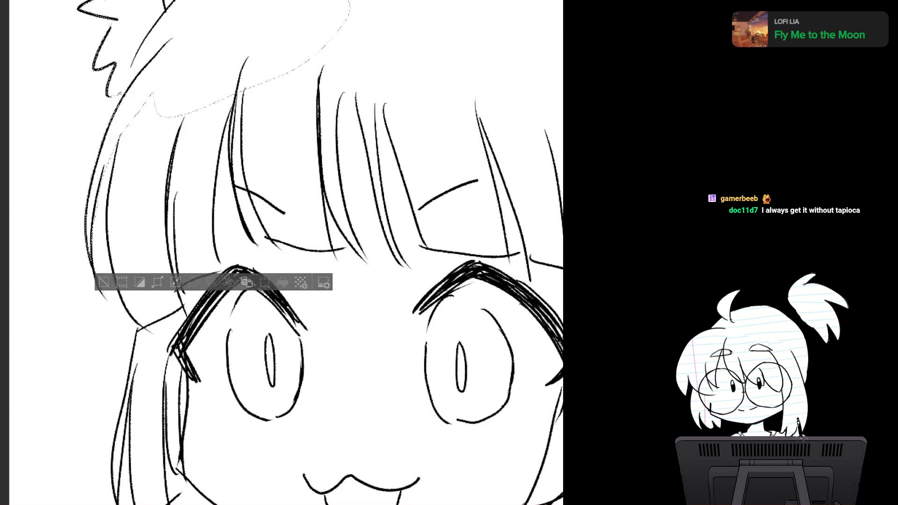
{"action": "mouse_move", "coordinate": [116, 145]}
{"action": "left_mouse_down"}
{"action": "mouse_move", "coordinate": [106, 211]}
{"action": "mouse_move", "coordinate": [117, 285]}
{"action": "mouse_move", "coordinate": [136, 320]}
{"action": "left_mouse_up"}
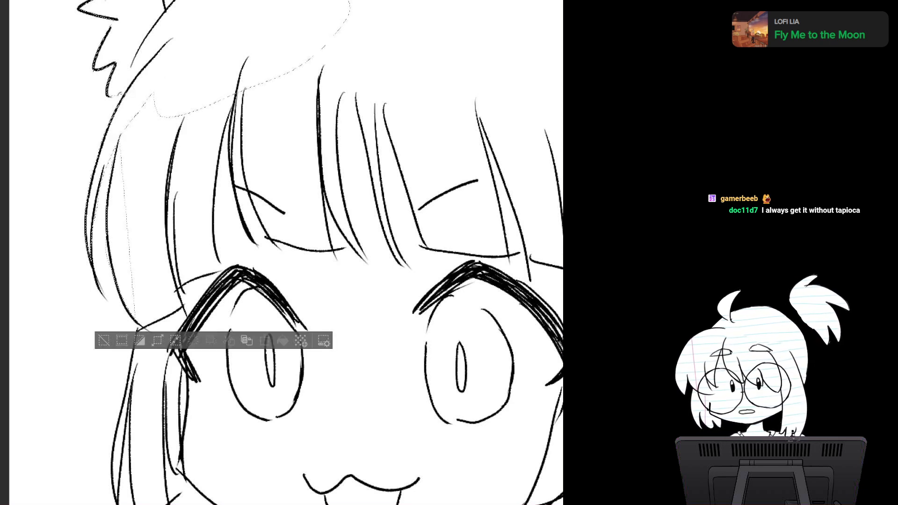
{"action": "key", "text": "ctrl+z"}
{"action": "mouse_move", "coordinate": [118, 136]}
{"action": "left_mouse_down"}
{"action": "mouse_move", "coordinate": [117, 285]}
{"action": "mouse_move", "coordinate": [209, 220]}
{"action": "mouse_move", "coordinate": [224, 96]}
{"action": "left_mouse_up"}
Step: Add the left side lock with its pointed tips and the area around the left eye to the selection
{"action": "left_click_drag", "start_coordinate": [290, 299], "coordinate": [283, 151]}
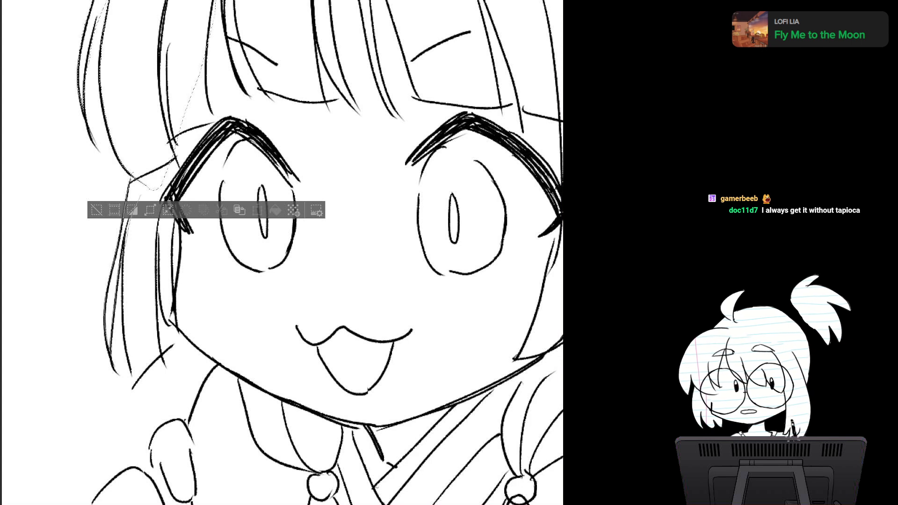
{"action": "left_click_drag", "start_coordinate": [140, 196], "coordinate": [161, 134]}
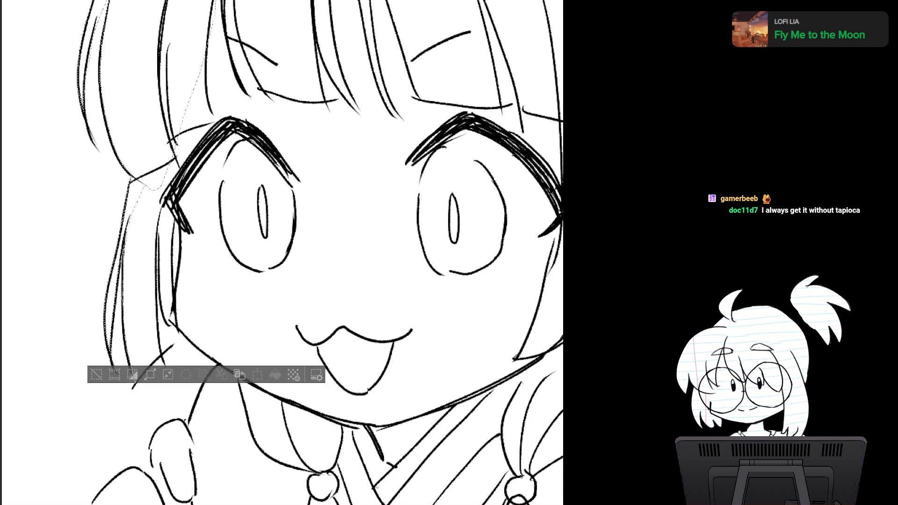
{"action": "mouse_move", "coordinate": [135, 381]}
{"action": "left_mouse_down"}
{"action": "mouse_move", "coordinate": [162, 350]}
{"action": "mouse_move", "coordinate": [155, 241]}
{"action": "mouse_move", "coordinate": [168, 167]}
{"action": "left_mouse_up"}
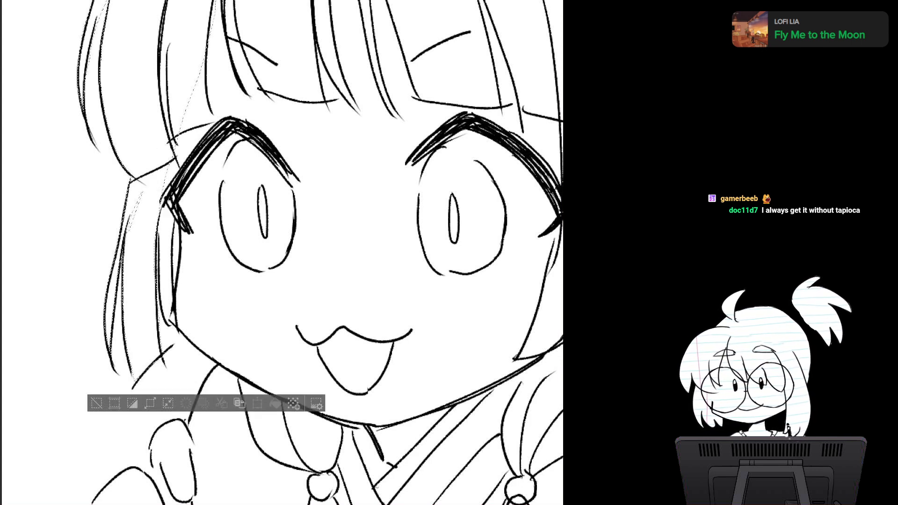
{"action": "mouse_move", "coordinate": [158, 233]}
{"action": "left_mouse_down"}
{"action": "mouse_move", "coordinate": [191, 330]}
{"action": "mouse_move", "coordinate": [213, 99]}
{"action": "mouse_move", "coordinate": [184, 148]}
{"action": "left_mouse_up"}
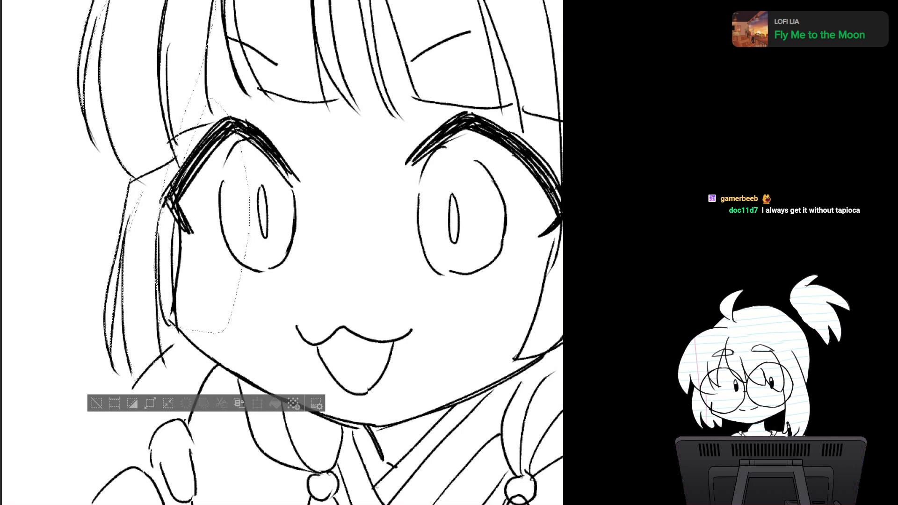
{"action": "left_click_drag", "start_coordinate": [290, 243], "coordinate": [251, 237]}
{"action": "mouse_move", "coordinate": [135, 71]}
{"action": "left_mouse_down"}
{"action": "mouse_move", "coordinate": [208, 61]}
{"action": "mouse_move", "coordinate": [213, 132]}
{"action": "mouse_move", "coordinate": [203, 154]}
{"action": "left_mouse_up"}
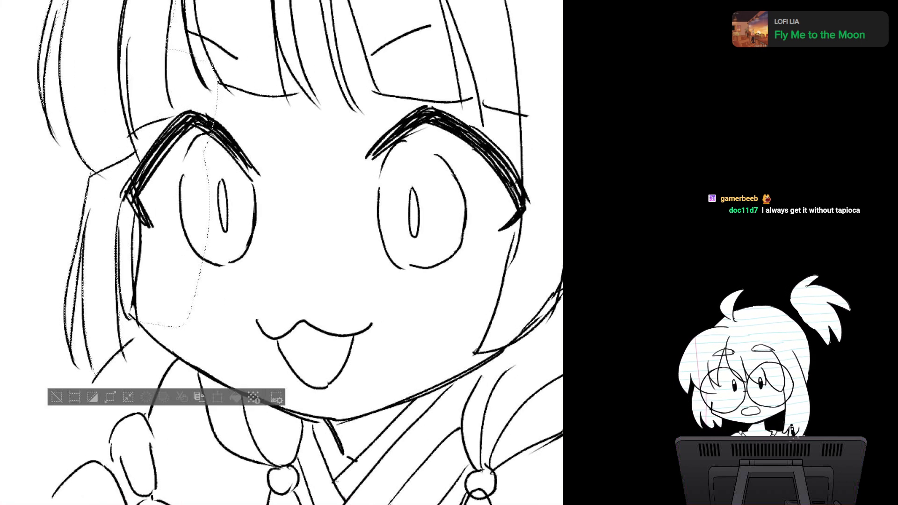
Step: Extend the selection over the left cheek, jawline, shoulder and the raised finger of the left hand
{"action": "mouse_move", "coordinate": [140, 325]}
{"action": "left_mouse_down"}
{"action": "mouse_move", "coordinate": [229, 345]}
{"action": "mouse_move", "coordinate": [187, 204]}
{"action": "left_mouse_up"}
{"action": "mouse_move", "coordinate": [281, 289]}
{"action": "left_mouse_down"}
{"action": "mouse_move", "coordinate": [226, 173]}
{"action": "mouse_move", "coordinate": [178, 265]}
{"action": "left_mouse_up"}
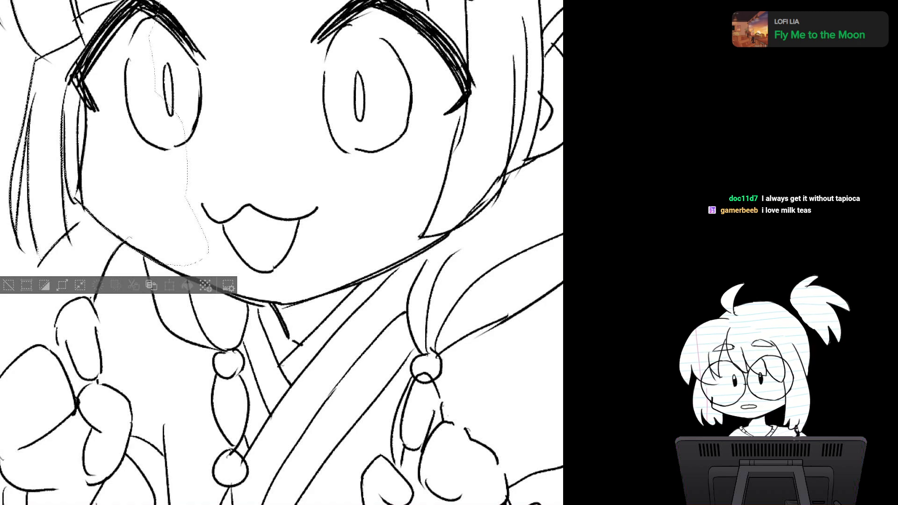
{"action": "mouse_move", "coordinate": [127, 241]}
{"action": "left_mouse_down"}
{"action": "mouse_move", "coordinate": [186, 199]}
{"action": "mouse_move", "coordinate": [163, 208]}
{"action": "left_mouse_up"}
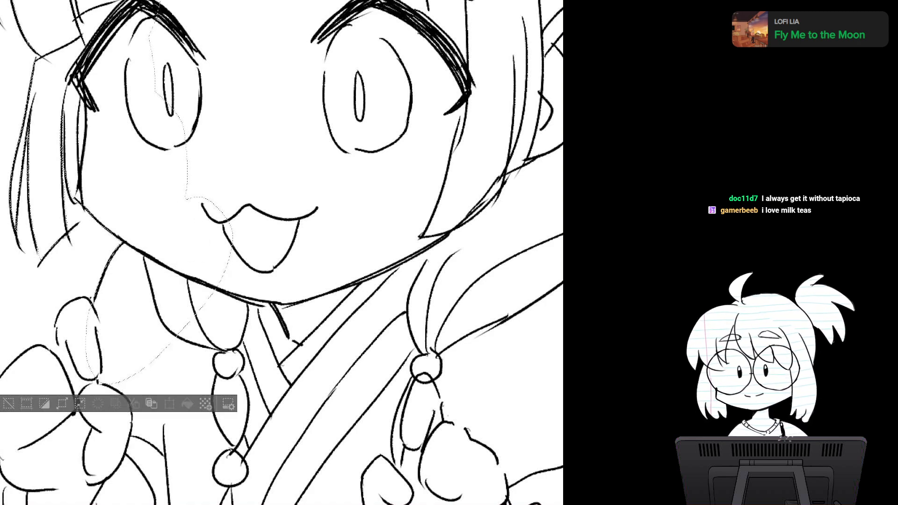
{"action": "left_click_drag", "start_coordinate": [233, 280], "coordinate": [284, 250]}
{"action": "key", "text": "ctrl+minus"}
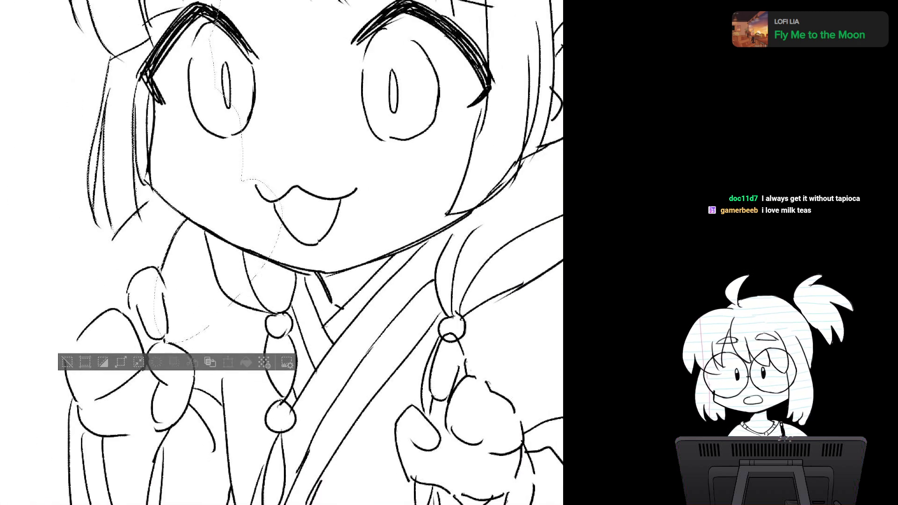
Step: Add the middle of the face and the forehead, down to the collar, to the selection
{"action": "left_click_drag", "start_coordinate": [281, 187], "coordinate": [171, 362]}
{"action": "key", "text": "ctrl+minus"}
{"action": "key", "text": "ctrl+minus"}
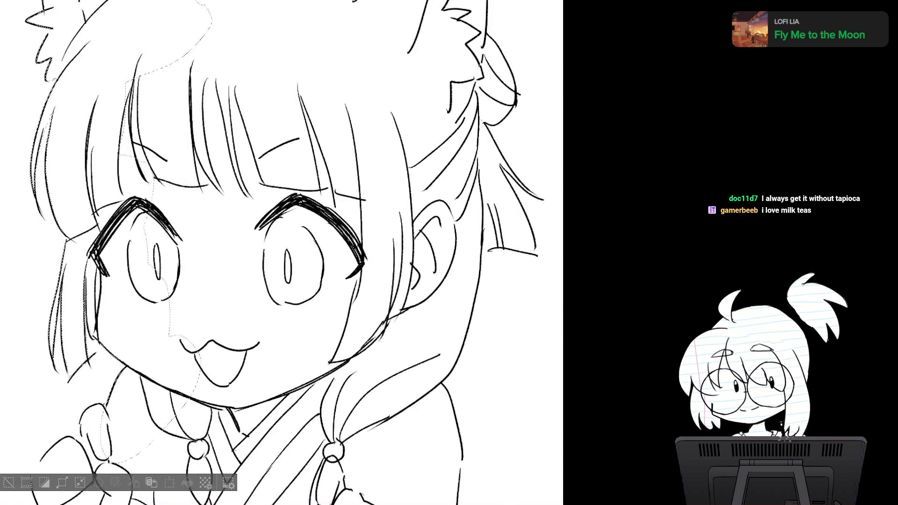
{"action": "mouse_move", "coordinate": [281, 253]}
{"action": "left_mouse_down"}
{"action": "mouse_move", "coordinate": [249, 275]}
{"action": "mouse_move", "coordinate": [262, 213]}
{"action": "left_mouse_up"}
{"action": "key", "text": "ctrl+minus"}
{"action": "mouse_move", "coordinate": [169, 23]}
{"action": "left_mouse_down"}
{"action": "mouse_move", "coordinate": [241, 37]}
{"action": "mouse_move", "coordinate": [83, 140]}
{"action": "mouse_move", "coordinate": [83, 299]}
{"action": "mouse_move", "coordinate": [244, 253]}
{"action": "left_mouse_up"}
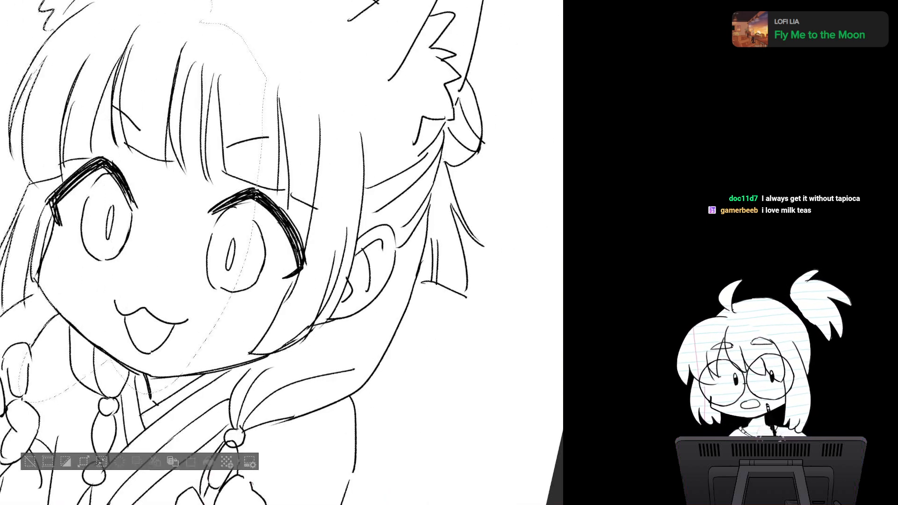
Step: Add the crown of the head to the selection, following its upper outline from the left ear to the leaf-shaped loops
{"action": "left_click_drag", "start_coordinate": [374, 253], "coordinate": [319, 167]}
{"action": "left_click_drag", "start_coordinate": [281, 252], "coordinate": [404, 265]}
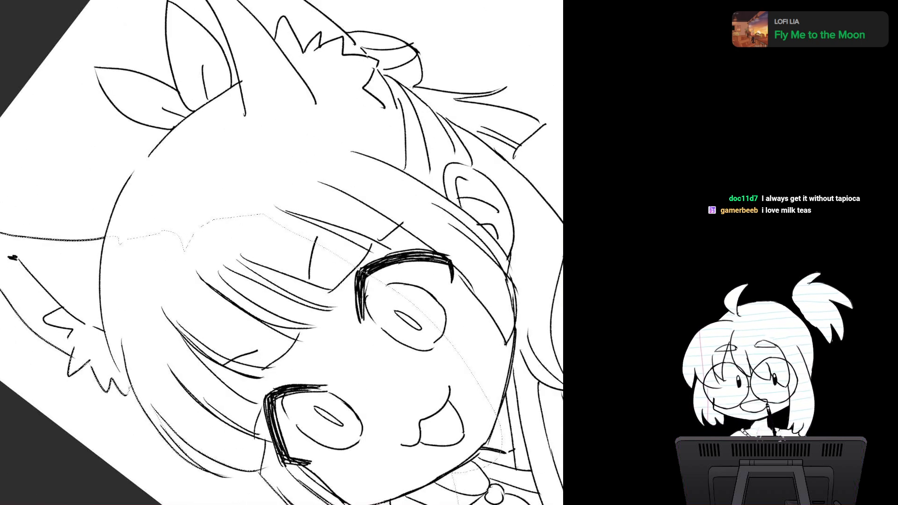
{"action": "left_click_drag", "start_coordinate": [184, 275], "coordinate": [238, 275]}
{"action": "left_click_drag", "start_coordinate": [252, 225], "coordinate": [309, 336]}
{"action": "left_click_drag", "start_coordinate": [286, 260], "coordinate": [257, 260]}
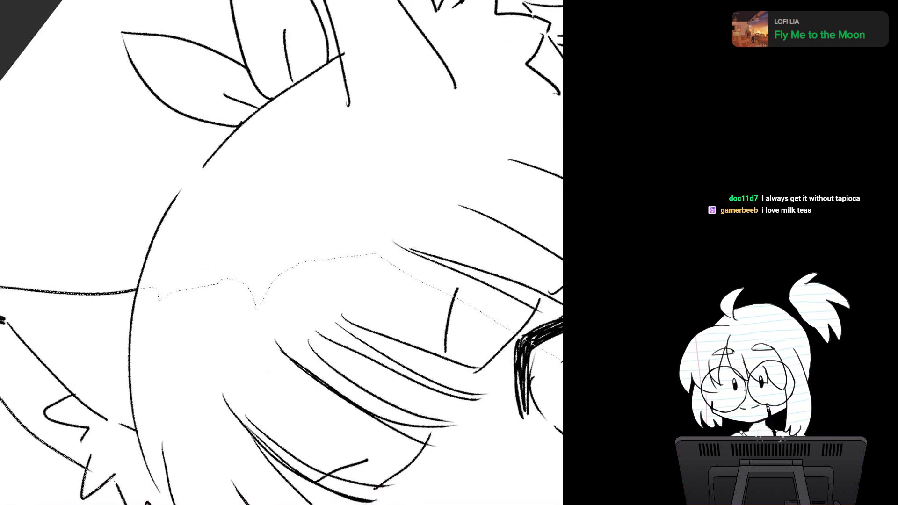
{"action": "left_click_drag", "start_coordinate": [321, 247], "coordinate": [279, 265]}
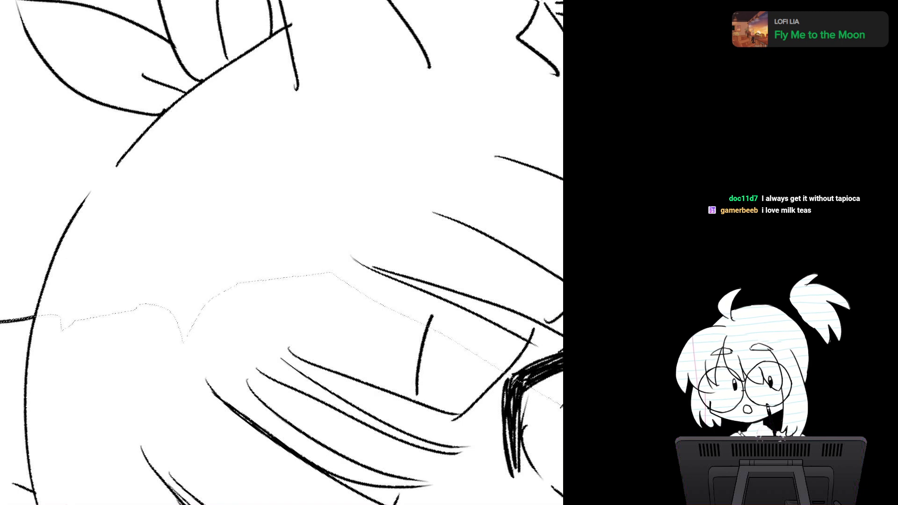
{"action": "mouse_move", "coordinate": [35, 322]}
{"action": "left_mouse_down"}
{"action": "mouse_move", "coordinate": [54, 253]}
{"action": "mouse_move", "coordinate": [150, 128]}
{"action": "mouse_move", "coordinate": [256, 169]}
{"action": "mouse_move", "coordinate": [268, 277]}
{"action": "left_mouse_up"}
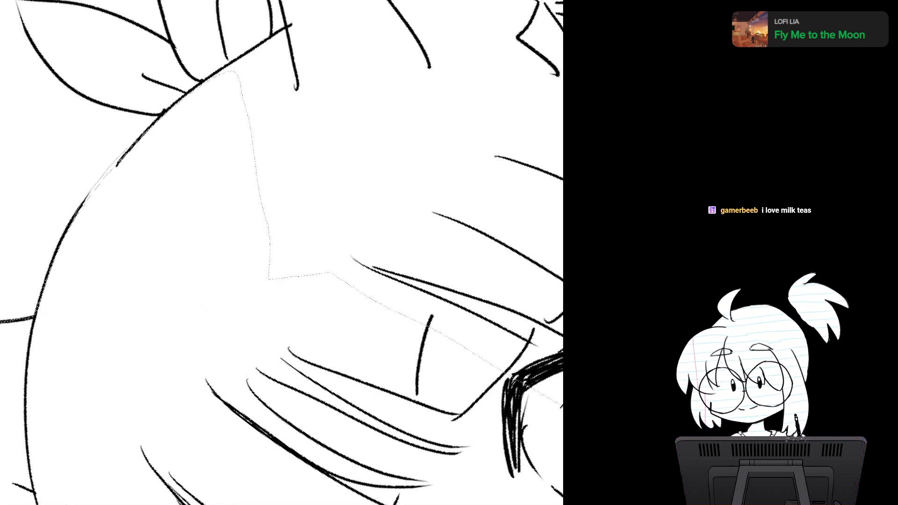
Step: Add both leaf-shaped loops on top of the head and the hair area beneath them to the selection
{"action": "mouse_move", "coordinate": [127, 150]}
{"action": "left_mouse_down"}
{"action": "mouse_move", "coordinate": [181, 99]}
{"action": "mouse_move", "coordinate": [204, 286]}
{"action": "left_mouse_up"}
{"action": "mouse_move", "coordinate": [280, 211]}
{"action": "left_mouse_down"}
{"action": "mouse_move", "coordinate": [265, 299]}
{"action": "mouse_move", "coordinate": [239, 272]}
{"action": "mouse_move", "coordinate": [185, 313]}
{"action": "mouse_move", "coordinate": [166, 267]}
{"action": "left_mouse_up"}
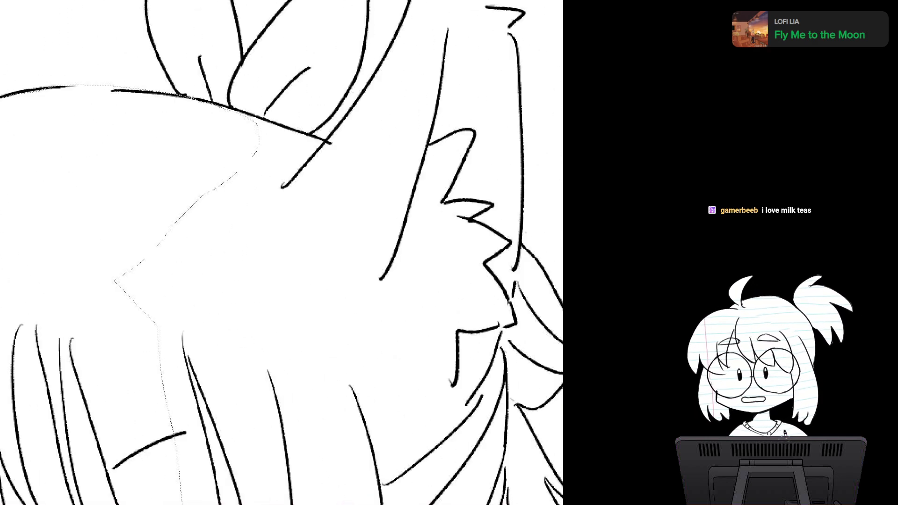
{"action": "left_click_drag", "start_coordinate": [281, 187], "coordinate": [270, 344]}
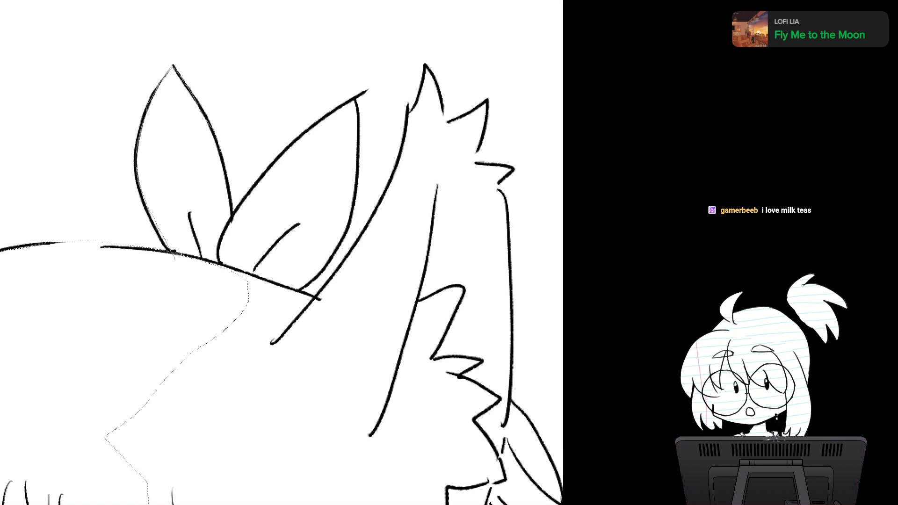
{"action": "left_click_drag", "start_coordinate": [212, 326], "coordinate": [212, 329]}
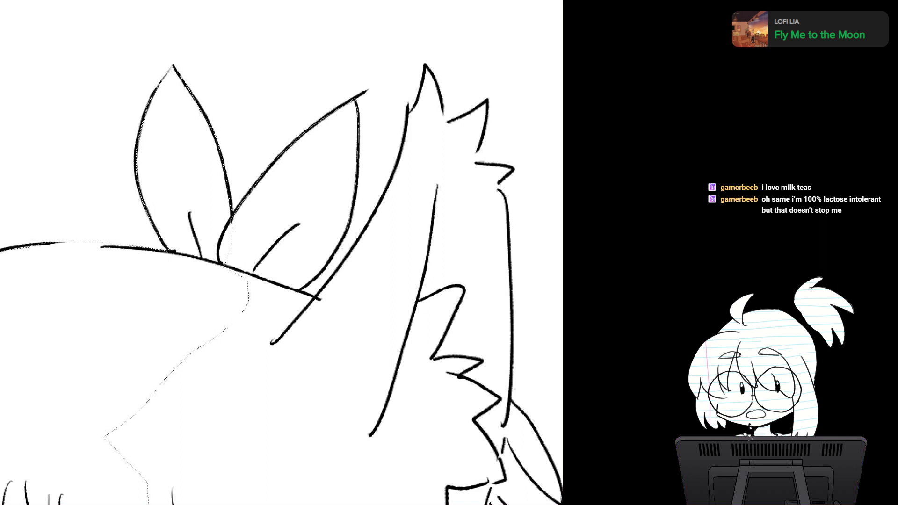
{"action": "left_click_drag", "start_coordinate": [332, 261], "coordinate": [216, 337]}
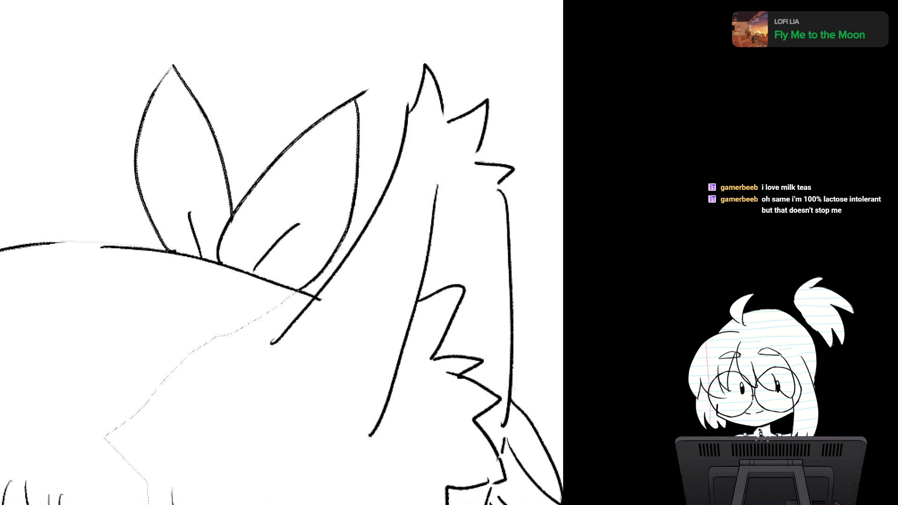
{"action": "mouse_move", "coordinate": [297, 290]}
{"action": "left_mouse_down"}
{"action": "mouse_move", "coordinate": [329, 309]}
{"action": "mouse_move", "coordinate": [291, 363]}
{"action": "mouse_move", "coordinate": [268, 379]}
{"action": "mouse_move", "coordinate": [157, 397]}
{"action": "left_mouse_up"}
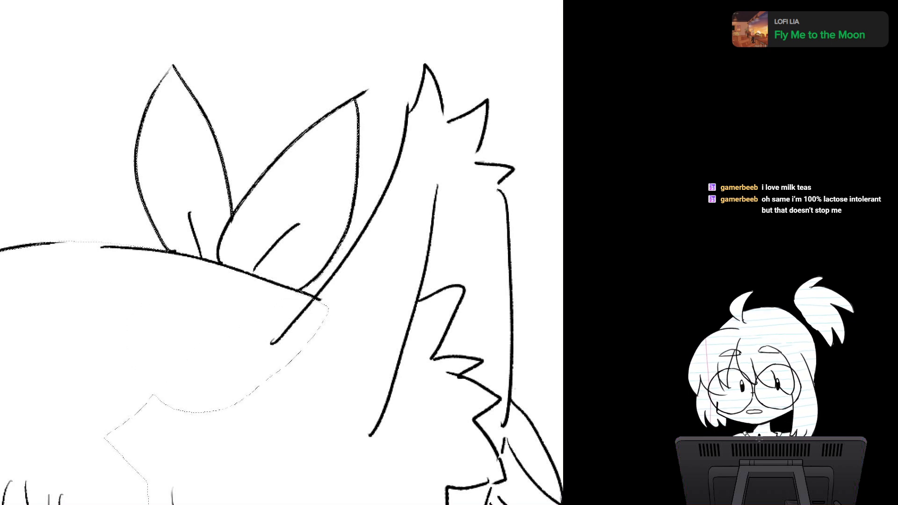
Step: Extend the selection up the inner edge of the right animal ear and around the jagged fur tufts at its tip
{"action": "mouse_move", "coordinate": [318, 294]}
{"action": "left_mouse_down"}
{"action": "mouse_move", "coordinate": [368, 231]}
{"action": "mouse_move", "coordinate": [307, 361]}
{"action": "mouse_move", "coordinate": [300, 347]}
{"action": "left_mouse_up"}
{"action": "left_click_drag", "start_coordinate": [365, 280], "coordinate": [222, 263]}
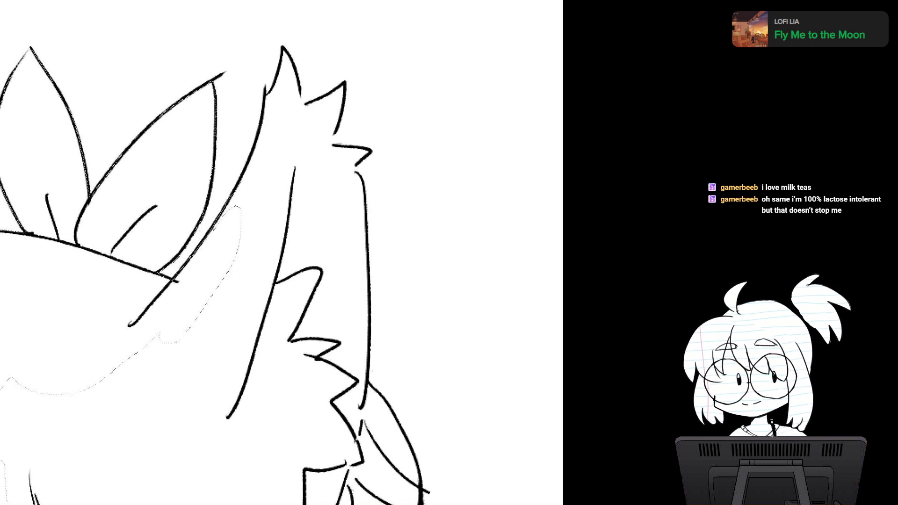
{"action": "mouse_move", "coordinate": [221, 220]}
{"action": "left_mouse_down"}
{"action": "mouse_move", "coordinate": [230, 288]}
{"action": "mouse_move", "coordinate": [209, 299]}
{"action": "left_mouse_up"}
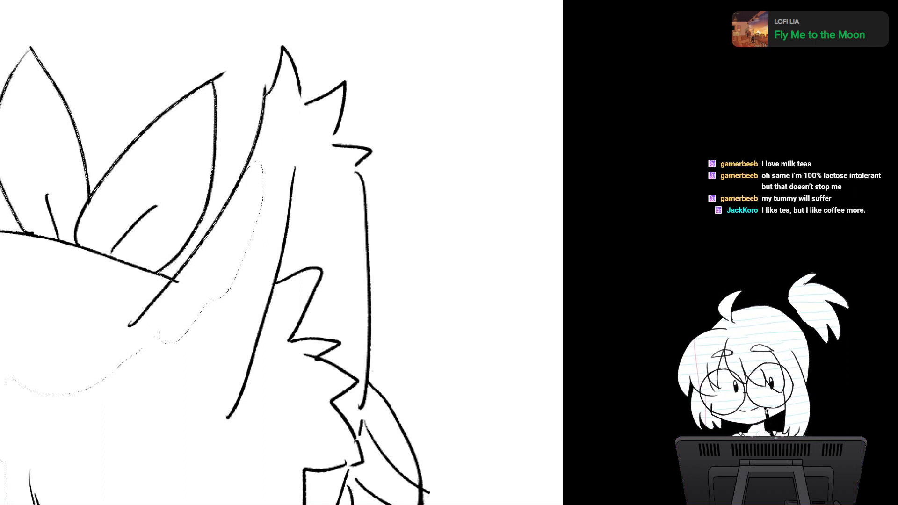
{"action": "mouse_move", "coordinate": [266, 95]}
{"action": "left_mouse_down"}
{"action": "mouse_move", "coordinate": [283, 50]}
{"action": "mouse_move", "coordinate": [301, 105]}
{"action": "mouse_move", "coordinate": [261, 199]}
{"action": "left_mouse_up"}
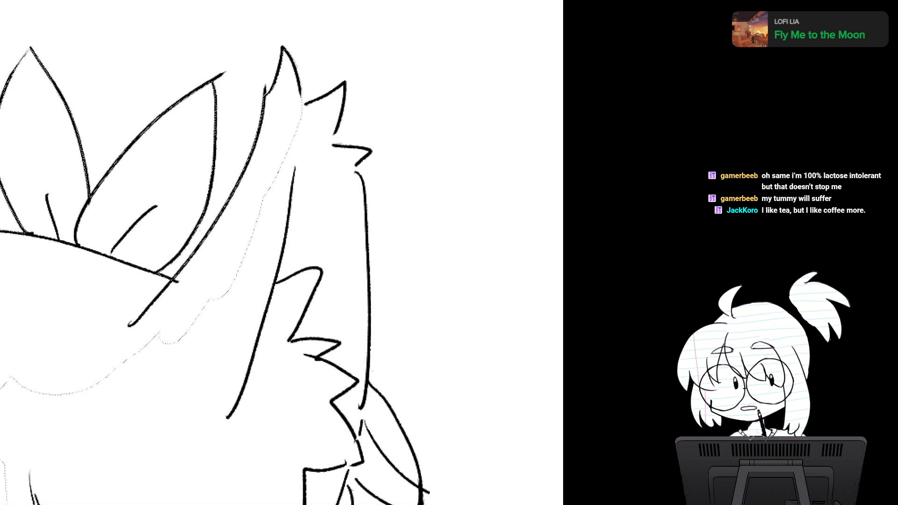
{"action": "mouse_move", "coordinate": [345, 108]}
{"action": "left_mouse_down"}
{"action": "mouse_move", "coordinate": [292, 180]}
{"action": "mouse_move", "coordinate": [271, 188]}
{"action": "left_mouse_up"}
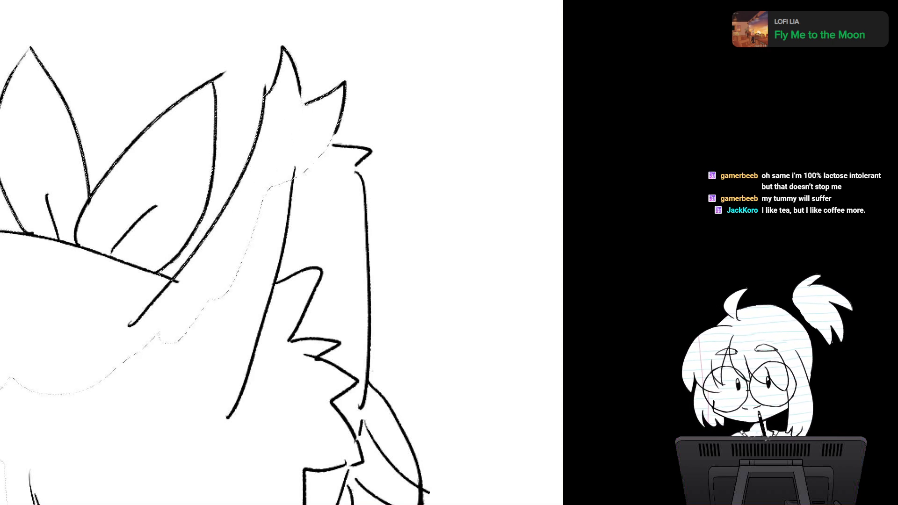
{"action": "key", "text": "r"}
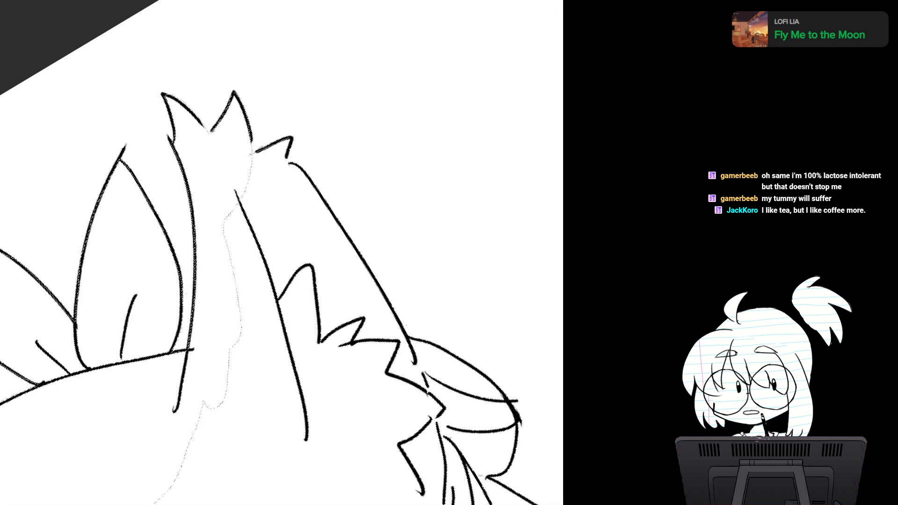
{"action": "key", "text": "Escape"}
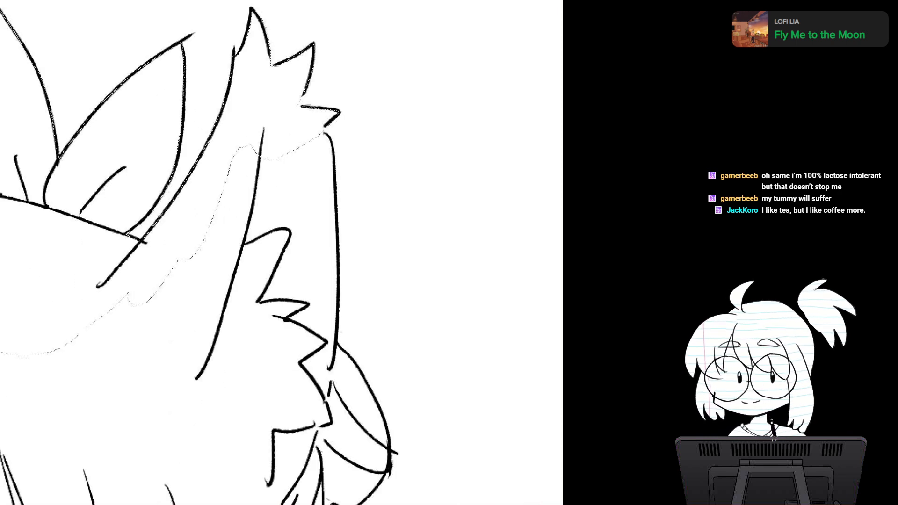
Step: Add the right ear's outer edge with its inner fur and the looped hair bun below it to the selection
{"action": "left_click_drag", "start_coordinate": [327, 281], "coordinate": [259, 180]}
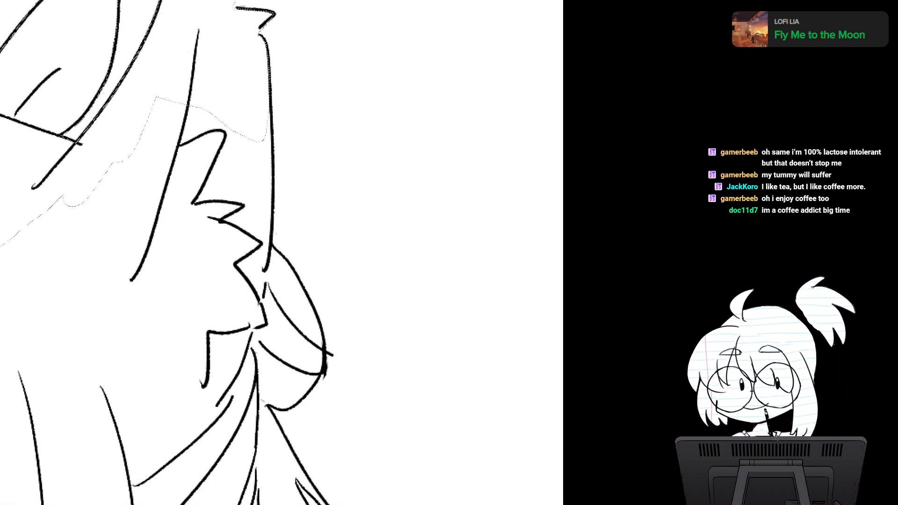
{"action": "mouse_move", "coordinate": [269, 131]}
{"action": "left_mouse_down"}
{"action": "mouse_move", "coordinate": [149, 70]}
{"action": "mouse_move", "coordinate": [187, 56]}
{"action": "left_mouse_up"}
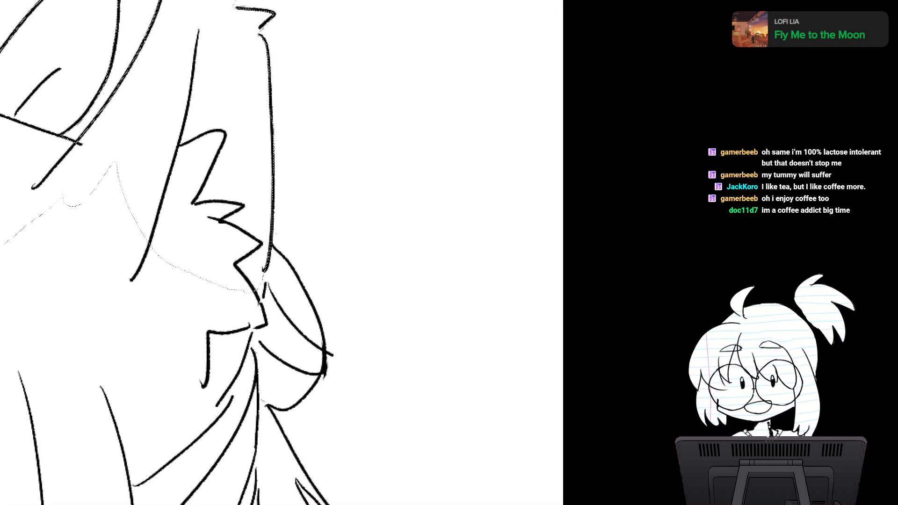
{"action": "mouse_move", "coordinate": [262, 243]}
{"action": "left_mouse_down"}
{"action": "mouse_move", "coordinate": [244, 182]}
{"action": "mouse_move", "coordinate": [254, 133]}
{"action": "left_mouse_up"}
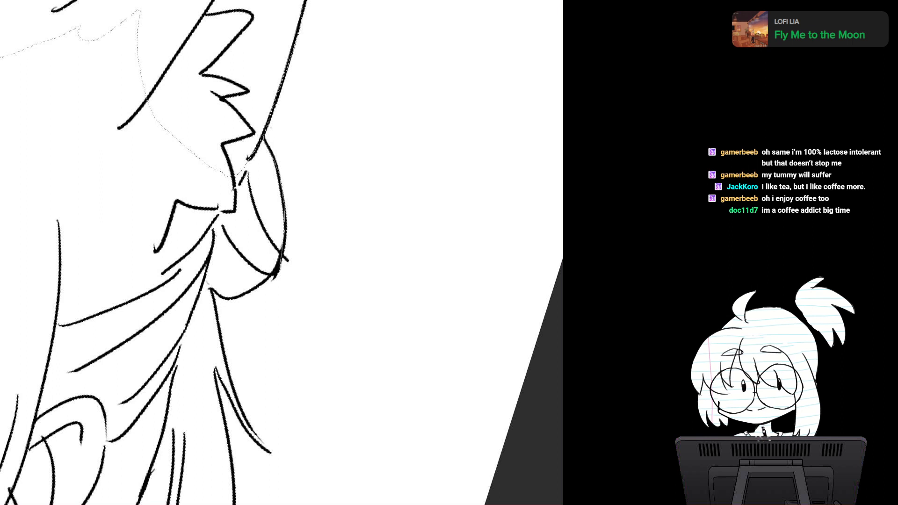
{"action": "left_click_drag", "start_coordinate": [279, 267], "coordinate": [184, 117]}
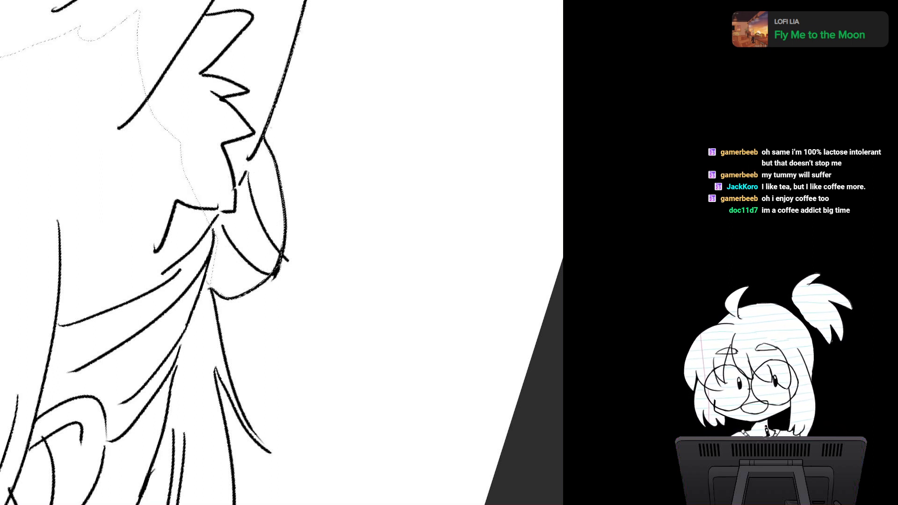
{"action": "mouse_move", "coordinate": [204, 131]}
{"action": "left_mouse_down"}
{"action": "mouse_move", "coordinate": [146, 178]}
{"action": "mouse_move", "coordinate": [235, 198]}
{"action": "mouse_move", "coordinate": [207, 133]}
{"action": "left_mouse_up"}
{"action": "mouse_move", "coordinate": [219, 246]}
{"action": "left_mouse_down"}
{"action": "mouse_move", "coordinate": [229, 260]}
{"action": "mouse_move", "coordinate": [226, 249]}
{"action": "left_mouse_up"}
Step: Add the flared hair strands hanging below the bun and the swept-back hair above the human ear to the selection
{"action": "key", "text": "Home"}
{"action": "left_click_drag", "start_coordinate": [234, 299], "coordinate": [280, 230]}
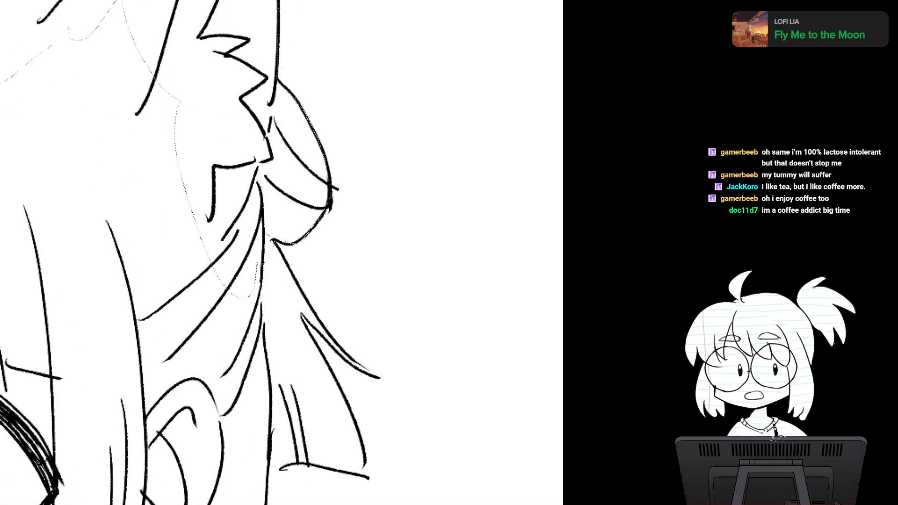
{"action": "left_click_drag", "start_coordinate": [280, 328], "coordinate": [254, 199]}
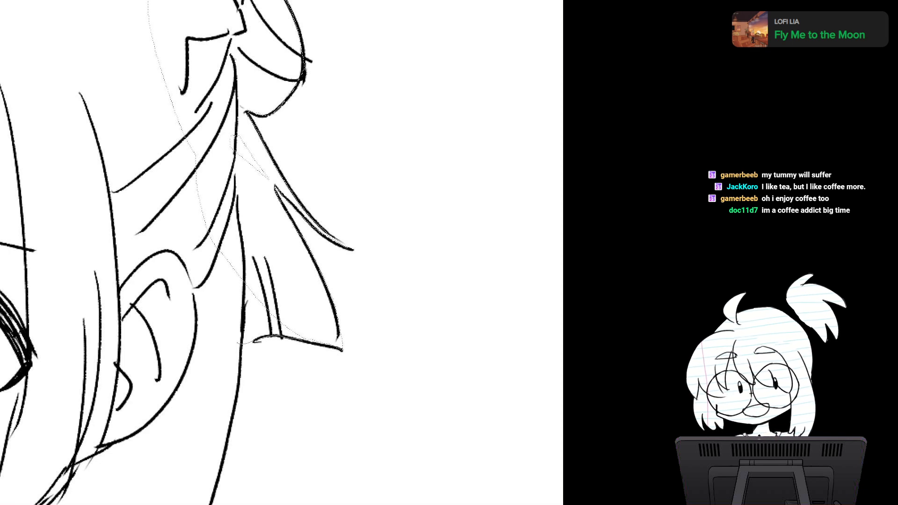
{"action": "mouse_move", "coordinate": [337, 337]}
{"action": "left_mouse_down"}
{"action": "mouse_move", "coordinate": [239, 198]}
{"action": "mouse_move", "coordinate": [184, 283]}
{"action": "left_mouse_up"}
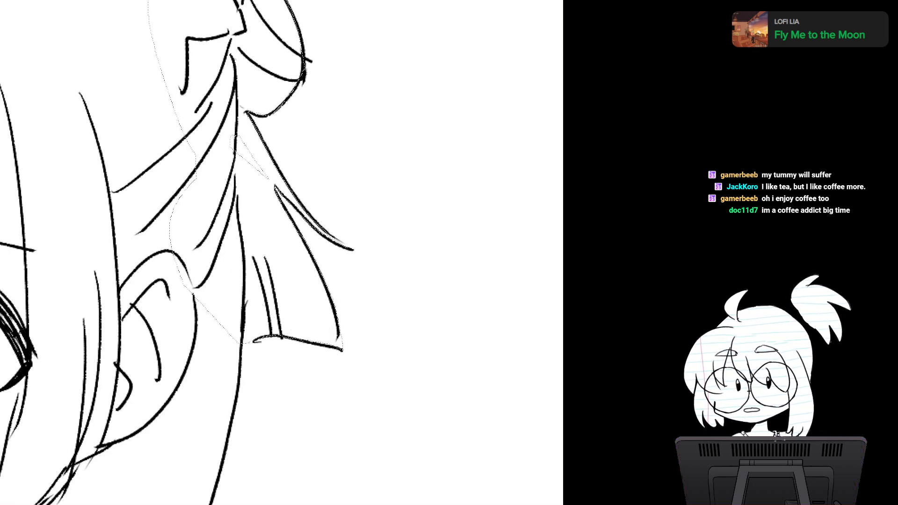
{"action": "mouse_move", "coordinate": [262, 300]}
{"action": "left_mouse_down"}
{"action": "mouse_move", "coordinate": [261, 216]}
{"action": "mouse_move", "coordinate": [273, 274]}
{"action": "left_mouse_up"}
{"action": "key", "text": "ctrl+minus"}
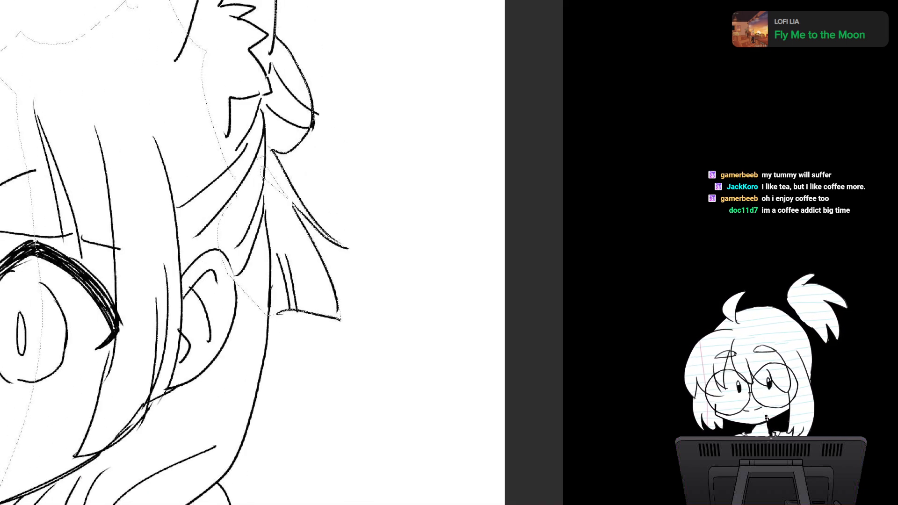
Step: Extend the selection over the human ear and down the outer edge of the long hair behind it
{"action": "left_click_drag", "start_coordinate": [281, 309], "coordinate": [305, 225]}
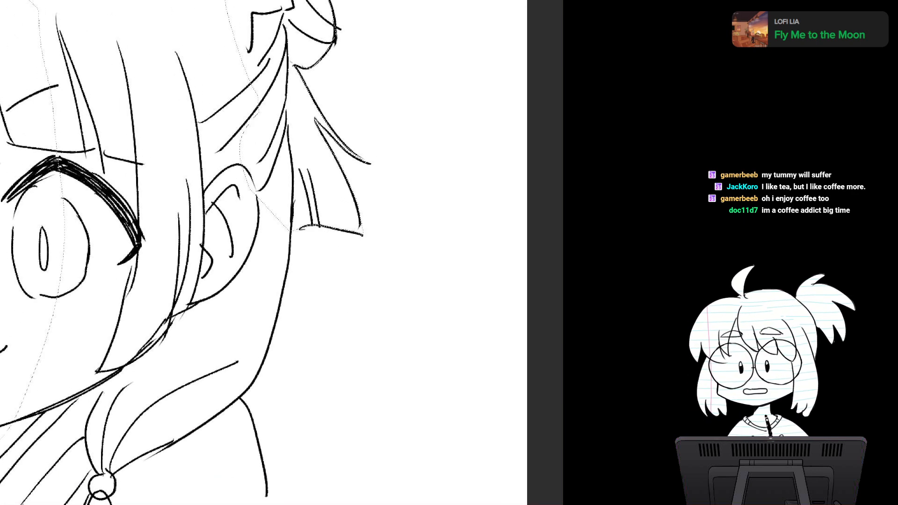
{"action": "scroll", "coordinate": [310, 285], "scroll_direction": "up", "scroll_amount": 4}
{"action": "left_click_drag", "start_coordinate": [322, 340], "coordinate": [336, 253]}
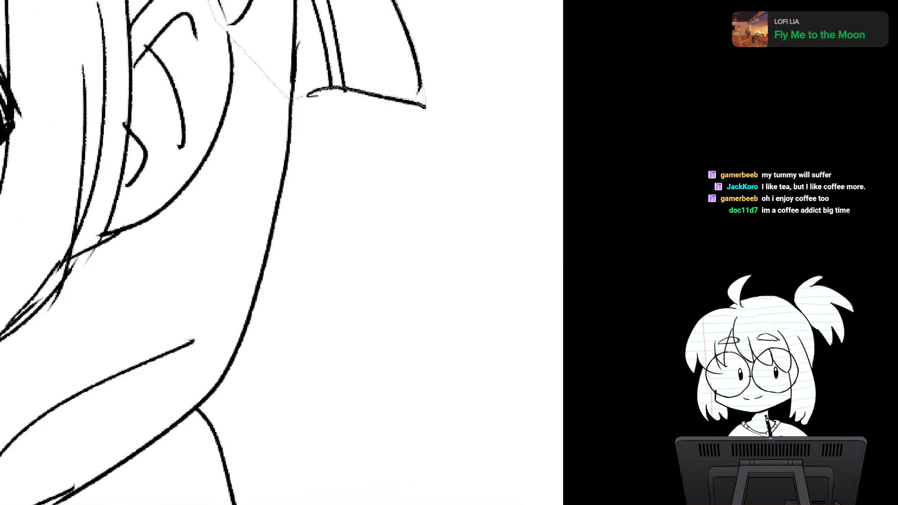
{"action": "scroll", "coordinate": [336, 254], "scroll_direction": "down", "scroll_amount": 3}
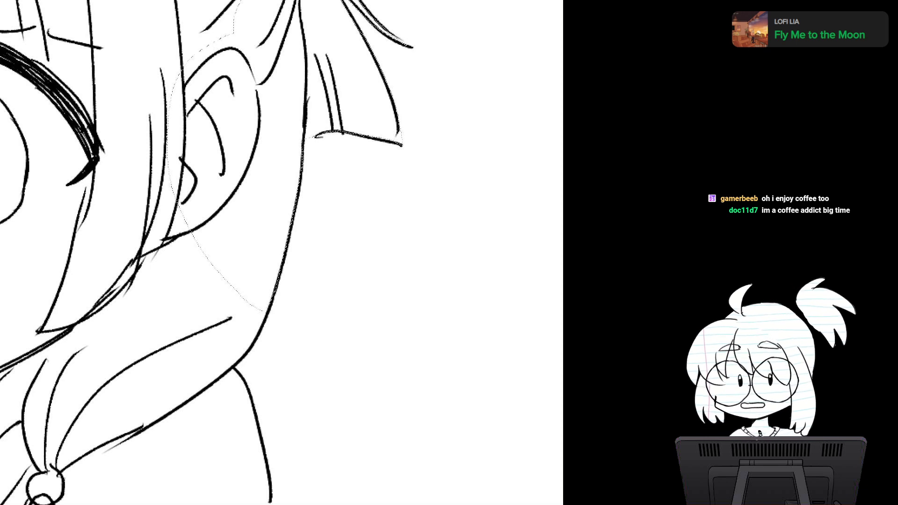
{"action": "mouse_move", "coordinate": [262, 299]}
{"action": "left_mouse_down"}
{"action": "mouse_move", "coordinate": [295, 218]}
{"action": "mouse_move", "coordinate": [278, 274]}
{"action": "mouse_move", "coordinate": [164, 147]}
{"action": "mouse_move", "coordinate": [276, 78]}
{"action": "left_mouse_up"}
{"action": "mouse_move", "coordinate": [266, 284]}
{"action": "left_mouse_down"}
{"action": "mouse_move", "coordinate": [281, 303]}
{"action": "mouse_move", "coordinate": [295, 363]}
{"action": "mouse_move", "coordinate": [164, 289]}
{"action": "mouse_move", "coordinate": [162, 269]}
{"action": "left_mouse_up"}
Step: Add the gathered side hair, the right shoulder and the upper sleeve beside the raised right hand to the selection
{"action": "left_click_drag", "start_coordinate": [262, 336], "coordinate": [244, 200]}
{"action": "scroll", "coordinate": [353, 243], "scroll_direction": "down", "scroll_amount": 2}
{"action": "left_click_drag", "start_coordinate": [281, 261], "coordinate": [255, 199]}
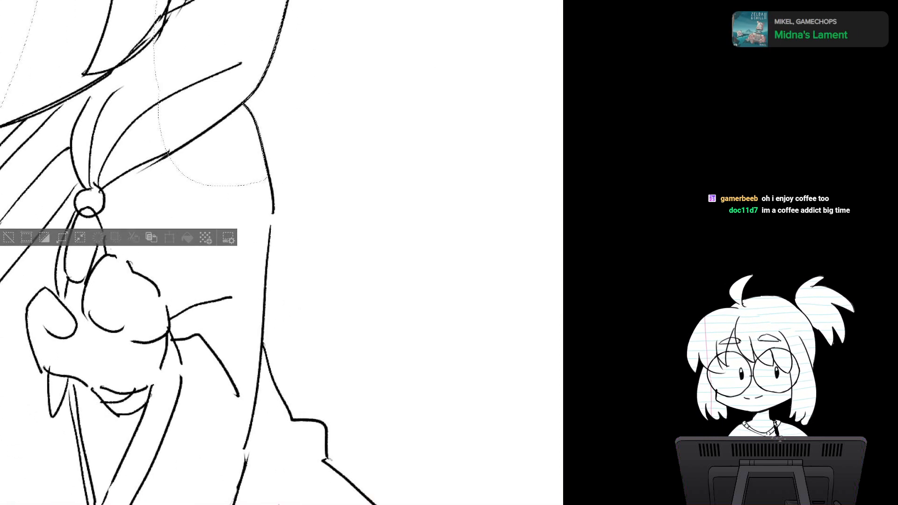
{"action": "mouse_move", "coordinate": [264, 155]}
{"action": "left_mouse_down"}
{"action": "mouse_move", "coordinate": [273, 219]}
{"action": "mouse_move", "coordinate": [266, 270]}
{"action": "mouse_move", "coordinate": [119, 239]}
{"action": "mouse_move", "coordinate": [158, 123]}
{"action": "left_mouse_up"}
{"action": "mouse_move", "coordinate": [265, 295]}
{"action": "left_mouse_down"}
{"action": "mouse_move", "coordinate": [260, 373]}
{"action": "mouse_move", "coordinate": [172, 340]}
{"action": "mouse_move", "coordinate": [175, 194]}
{"action": "left_mouse_up"}
{"action": "left_click_drag", "start_coordinate": [261, 154], "coordinate": [321, 274]}
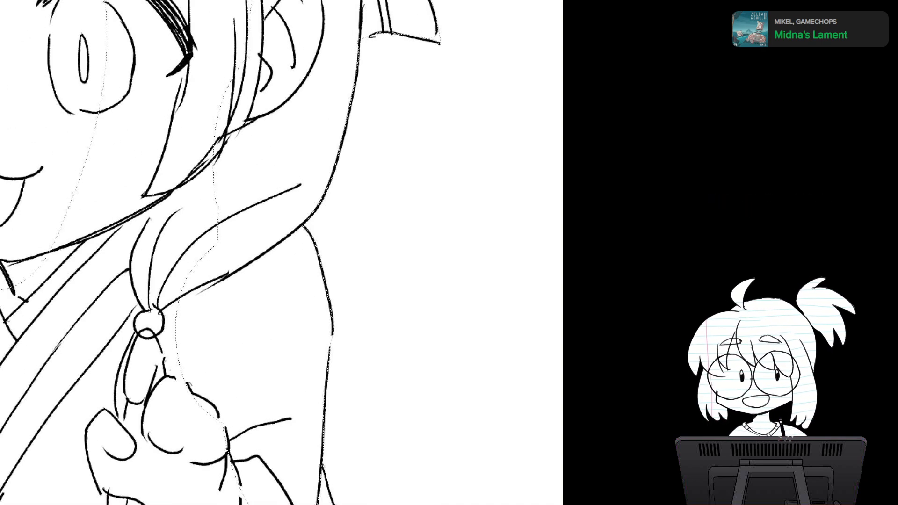
Step: Extend the selection across the robe's chest, from the beaded hair strand to the raised right hand
{"action": "scroll", "coordinate": [330, 259], "scroll_direction": "down", "scroll_amount": 4}
{"action": "left_click_drag", "start_coordinate": [368, 161], "coordinate": [349, 292]}
{"action": "scroll", "coordinate": [362, 274], "scroll_direction": "down", "scroll_amount": 3}
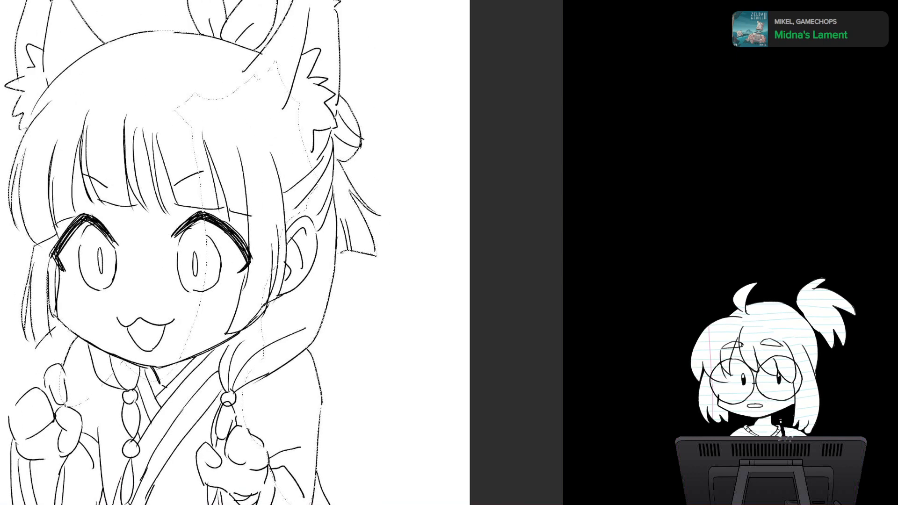
{"action": "mouse_move", "coordinate": [307, 78]}
{"action": "left_mouse_down"}
{"action": "mouse_move", "coordinate": [232, 76]}
{"action": "mouse_move", "coordinate": [168, 249]}
{"action": "mouse_move", "coordinate": [294, 292]}
{"action": "mouse_move", "coordinate": [324, 178]}
{"action": "mouse_move", "coordinate": [320, 136]}
{"action": "left_mouse_up"}
{"action": "left_click_drag", "start_coordinate": [323, 351], "coordinate": [313, 152]}
{"action": "mouse_move", "coordinate": [120, 164]}
{"action": "left_mouse_down"}
{"action": "mouse_move", "coordinate": [139, 274]}
{"action": "mouse_move", "coordinate": [245, 198]}
{"action": "mouse_move", "coordinate": [205, 135]}
{"action": "left_mouse_up"}
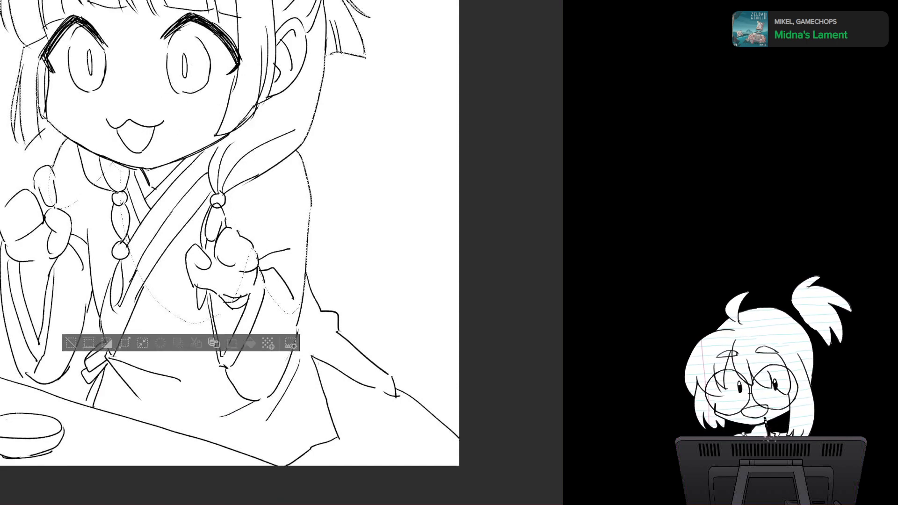
Step: Add the raised left hand, from its fingers to the wrist, and the top of its sleeve to the selection
{"action": "mouse_move", "coordinate": [224, 225]}
{"action": "left_mouse_down"}
{"action": "mouse_move", "coordinate": [276, 210]}
{"action": "mouse_move", "coordinate": [293, 238]}
{"action": "left_mouse_up"}
{"action": "scroll", "coordinate": [251, 273], "scroll_direction": "up", "scroll_amount": 2}
{"action": "left_click_drag", "start_coordinate": [225, 262], "coordinate": [426, 270]}
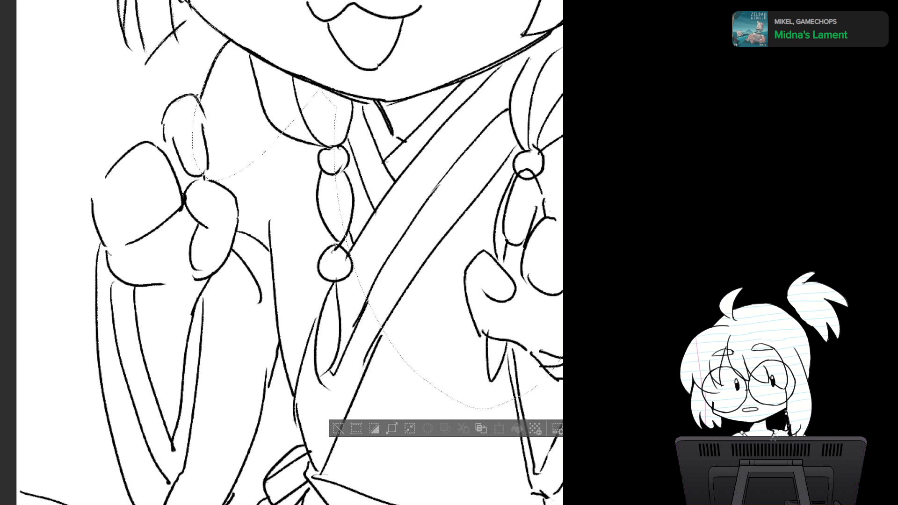
{"action": "left_click_drag", "start_coordinate": [120, 161], "coordinate": [226, 191]}
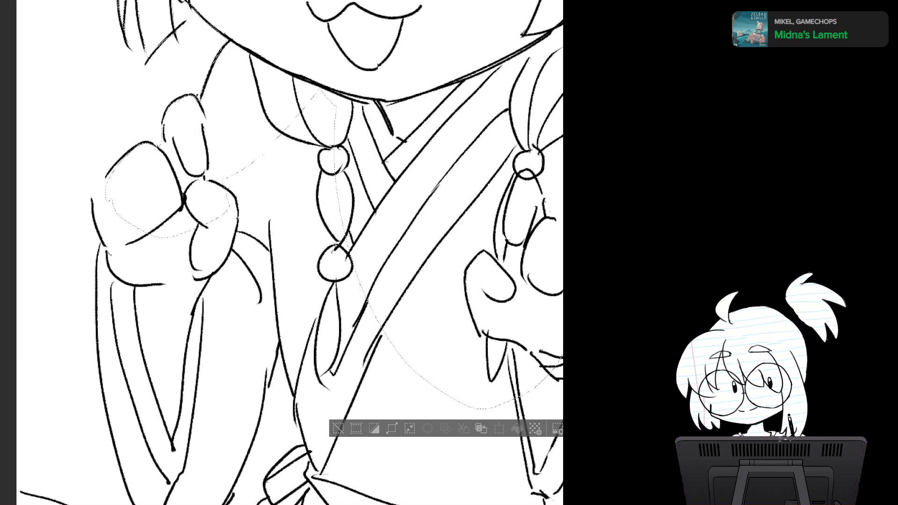
{"action": "mouse_move", "coordinate": [117, 166]}
{"action": "left_mouse_down"}
{"action": "mouse_move", "coordinate": [156, 236]}
{"action": "mouse_move", "coordinate": [110, 173]}
{"action": "mouse_move", "coordinate": [93, 210]}
{"action": "mouse_move", "coordinate": [166, 196]}
{"action": "mouse_move", "coordinate": [161, 188]}
{"action": "left_mouse_up"}
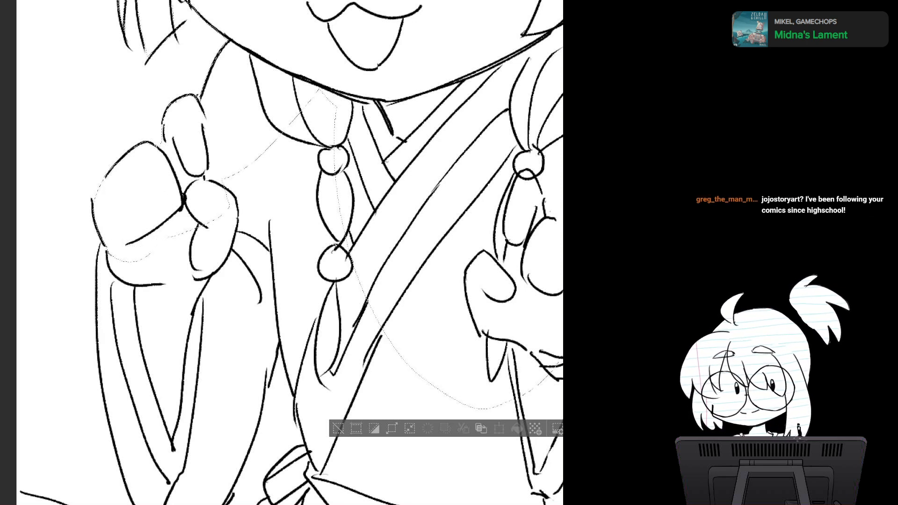
{"action": "mouse_move", "coordinate": [97, 261]}
{"action": "left_mouse_down"}
{"action": "mouse_move", "coordinate": [109, 347]}
{"action": "mouse_move", "coordinate": [199, 219]}
{"action": "left_mouse_up"}
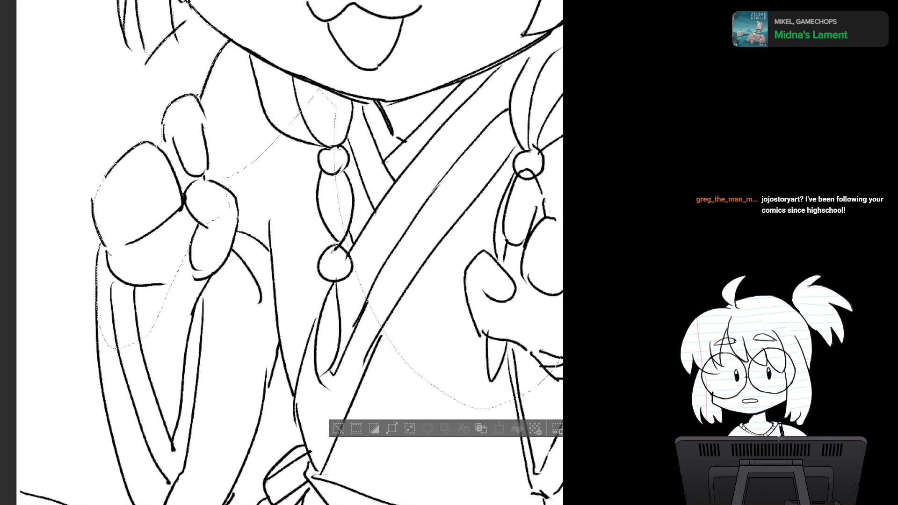
Step: Extend the selection down the outer edge of the left sleeve and around its curved lower end
{"action": "left_click_drag", "start_coordinate": [299, 309], "coordinate": [273, 195]}
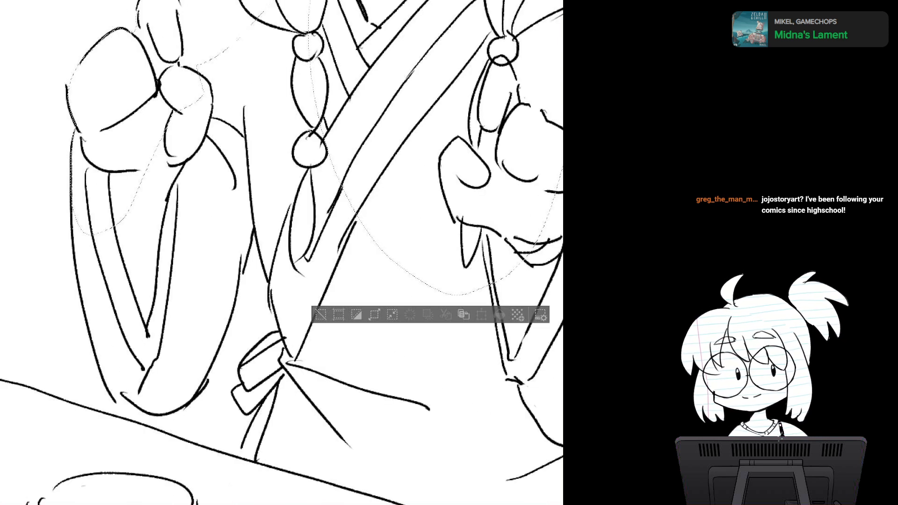
{"action": "left_click_drag", "start_coordinate": [280, 253], "coordinate": [296, 244]}
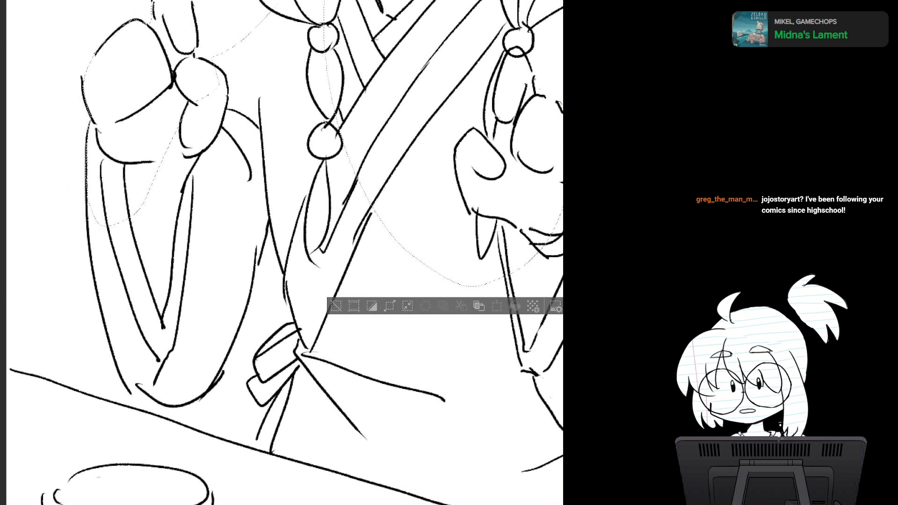
{"action": "left_click_drag", "start_coordinate": [110, 320], "coordinate": [143, 204]}
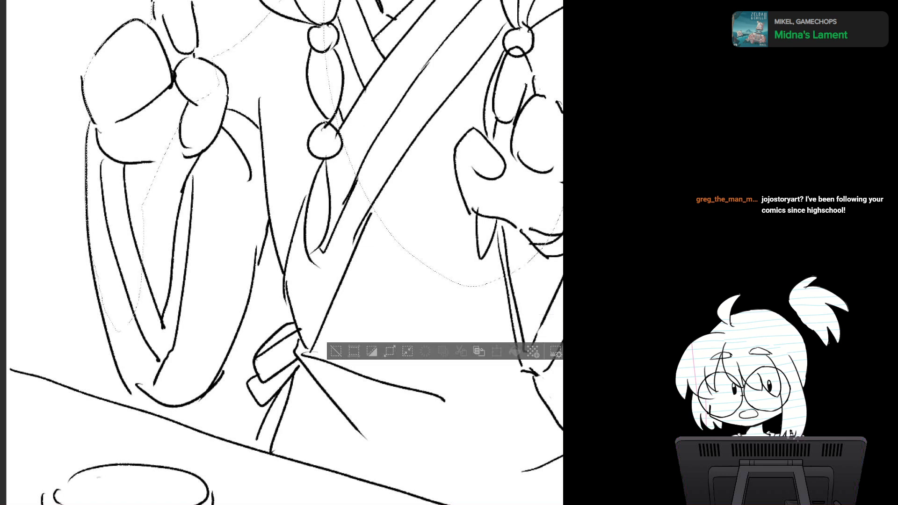
{"action": "mouse_move", "coordinate": [113, 357]}
{"action": "left_mouse_down"}
{"action": "mouse_move", "coordinate": [142, 277]}
{"action": "mouse_move", "coordinate": [173, 404]}
{"action": "mouse_move", "coordinate": [224, 358]}
{"action": "mouse_move", "coordinate": [227, 271]}
{"action": "mouse_move", "coordinate": [149, 311]}
{"action": "left_mouse_up"}
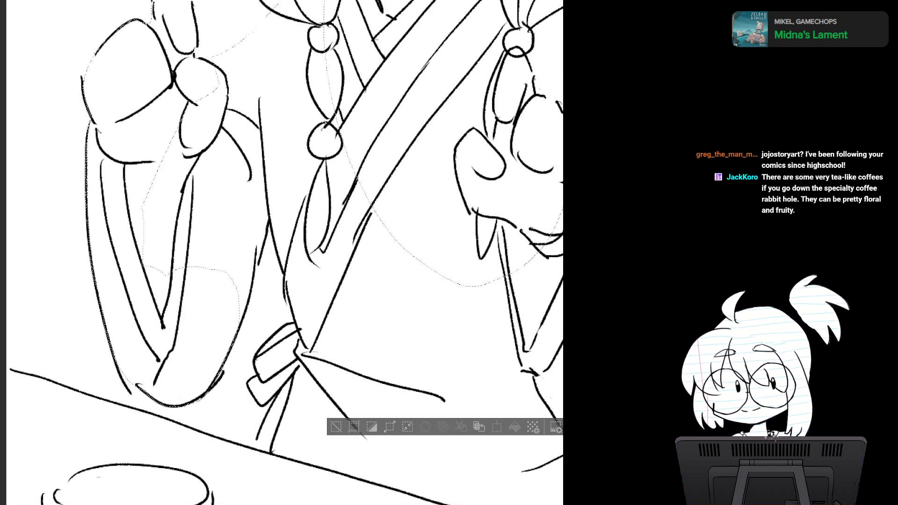
{"action": "mouse_move", "coordinate": [203, 397]}
{"action": "left_mouse_down"}
{"action": "mouse_move", "coordinate": [249, 299]}
{"action": "mouse_move", "coordinate": [255, 219]}
{"action": "mouse_move", "coordinate": [202, 182]}
{"action": "mouse_move", "coordinate": [138, 294]}
{"action": "left_mouse_up"}
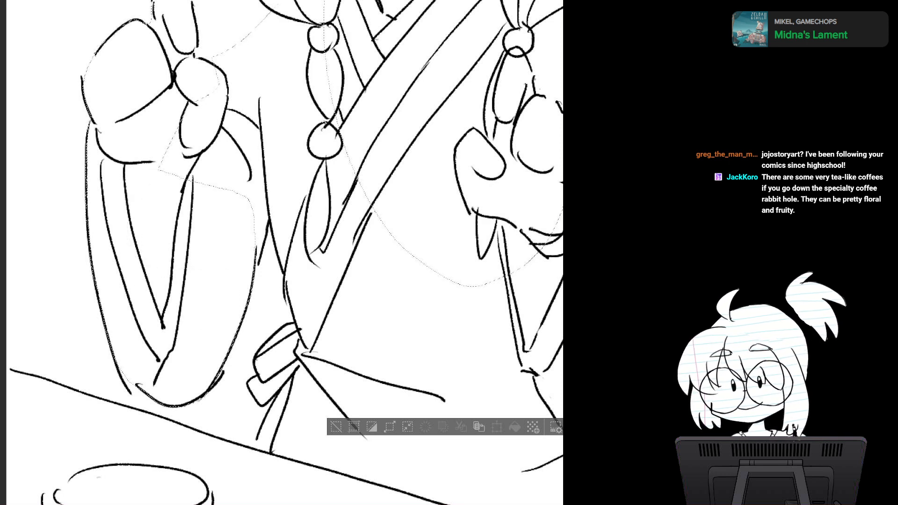
Step: Add the area between the left sleeve and the side of the torso, behind the raised left hand, to the selection
{"action": "mouse_move", "coordinate": [253, 289]}
{"action": "left_mouse_down"}
{"action": "mouse_move", "coordinate": [269, 217]}
{"action": "mouse_move", "coordinate": [262, 71]}
{"action": "left_mouse_up"}
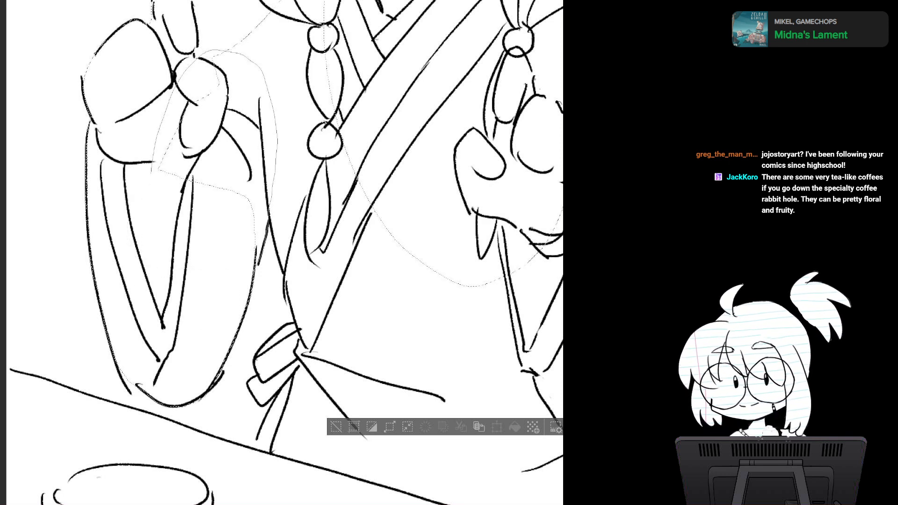
{"action": "left_click_drag", "start_coordinate": [151, 173], "coordinate": [190, 236]}
{"action": "mouse_move", "coordinate": [268, 212]}
{"action": "left_mouse_down"}
{"action": "mouse_move", "coordinate": [286, 279]}
{"action": "mouse_move", "coordinate": [320, 252]}
{"action": "mouse_move", "coordinate": [276, 127]}
{"action": "mouse_move", "coordinate": [261, 173]}
{"action": "left_mouse_up"}
Step: Add the robe's waist, the bow with its hanging ties and the adjoining front of the robe to the selection
{"action": "left_click_drag", "start_coordinate": [337, 233], "coordinate": [221, 221]}
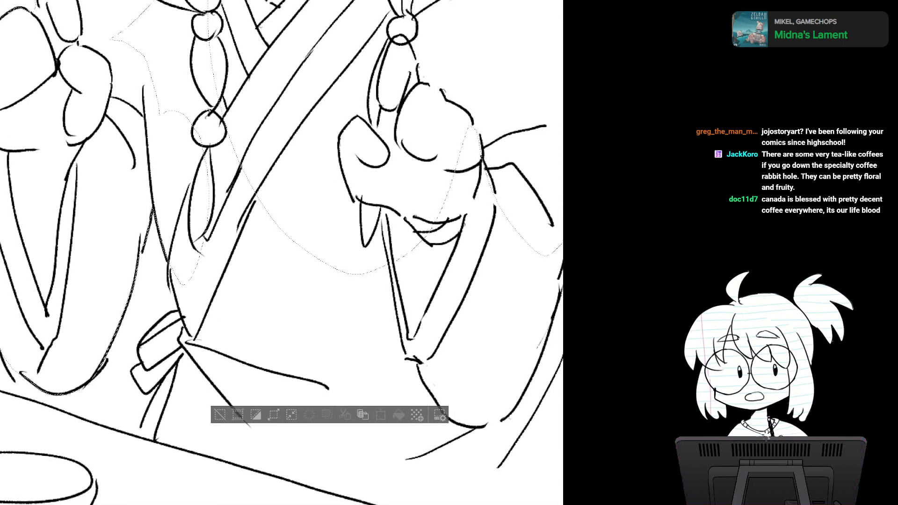
{"action": "mouse_move", "coordinate": [290, 290]}
{"action": "left_mouse_down"}
{"action": "mouse_move", "coordinate": [256, 184]}
{"action": "mouse_move", "coordinate": [287, 209]}
{"action": "left_mouse_up"}
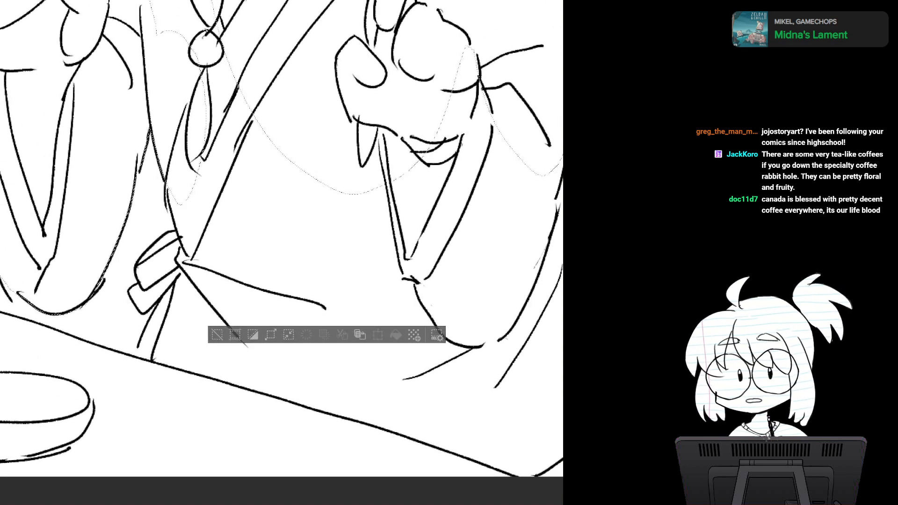
{"action": "mouse_move", "coordinate": [150, 134]}
{"action": "left_mouse_down"}
{"action": "mouse_move", "coordinate": [168, 206]}
{"action": "mouse_move", "coordinate": [212, 269]}
{"action": "mouse_move", "coordinate": [206, 115]}
{"action": "left_mouse_up"}
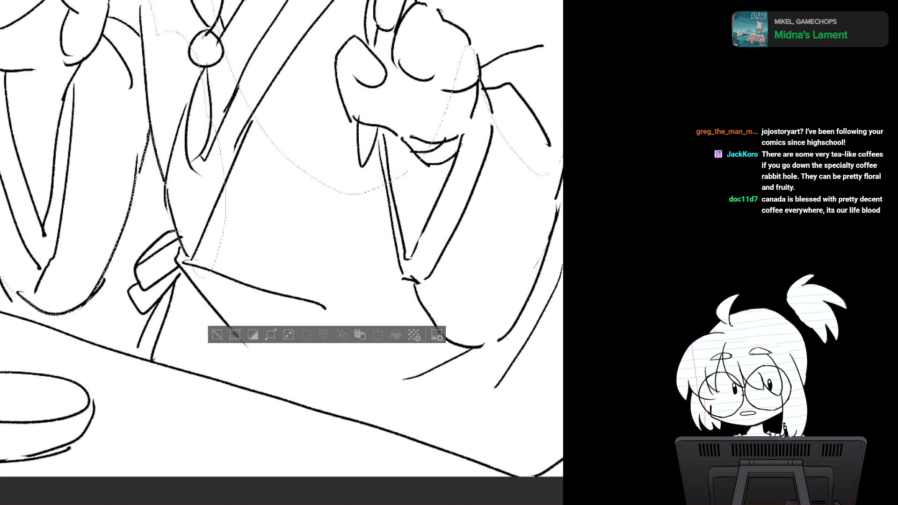
{"action": "mouse_move", "coordinate": [136, 268]}
{"action": "left_mouse_down"}
{"action": "mouse_move", "coordinate": [151, 297]}
{"action": "mouse_move", "coordinate": [224, 228]}
{"action": "left_mouse_up"}
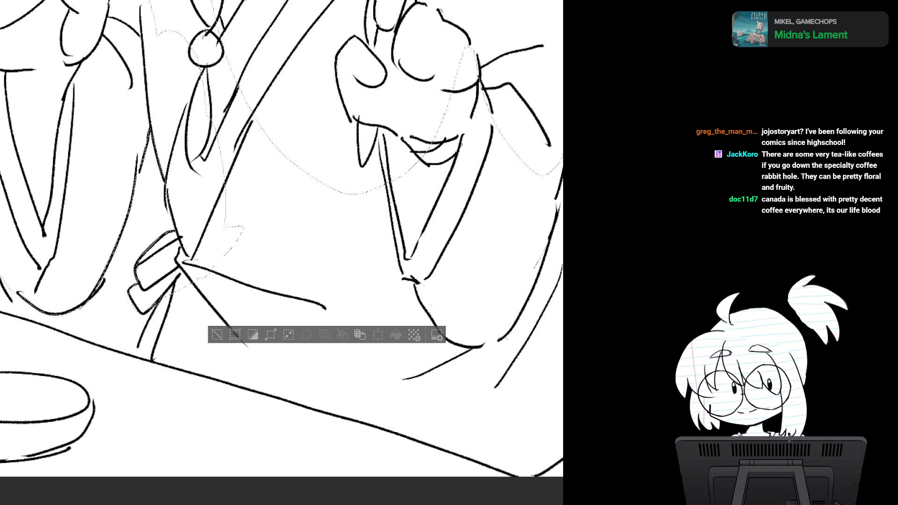
{"action": "mouse_move", "coordinate": [146, 309]}
{"action": "left_mouse_down"}
{"action": "mouse_move", "coordinate": [141, 415]}
{"action": "mouse_move", "coordinate": [299, 173]}
{"action": "mouse_move", "coordinate": [226, 188]}
{"action": "left_mouse_up"}
{"action": "left_click_drag", "start_coordinate": [328, 281], "coordinate": [191, 177]}
Step: Extend the selection along the stepped outline behind the right sleeve and down the long sloping edge below it
{"action": "left_click_drag", "start_coordinate": [421, 187], "coordinate": [271, 255]}
{"action": "scroll", "coordinate": [407, 255], "scroll_direction": "down", "scroll_amount": 1}
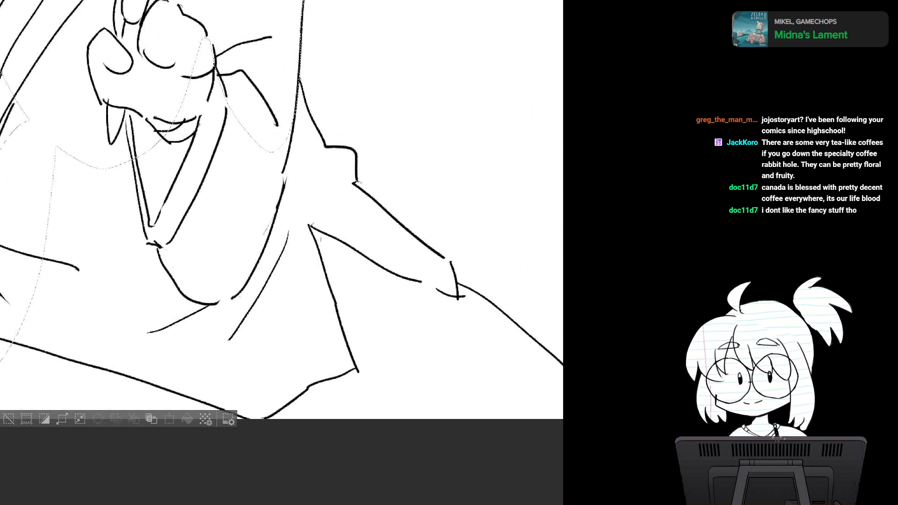
{"action": "scroll", "coordinate": [375, 262], "scroll_direction": "down", "scroll_amount": 1}
{"action": "left_click_drag", "start_coordinate": [376, 262], "coordinate": [317, 270]}
{"action": "left_click_drag", "start_coordinate": [444, 262], "coordinate": [419, 305]}
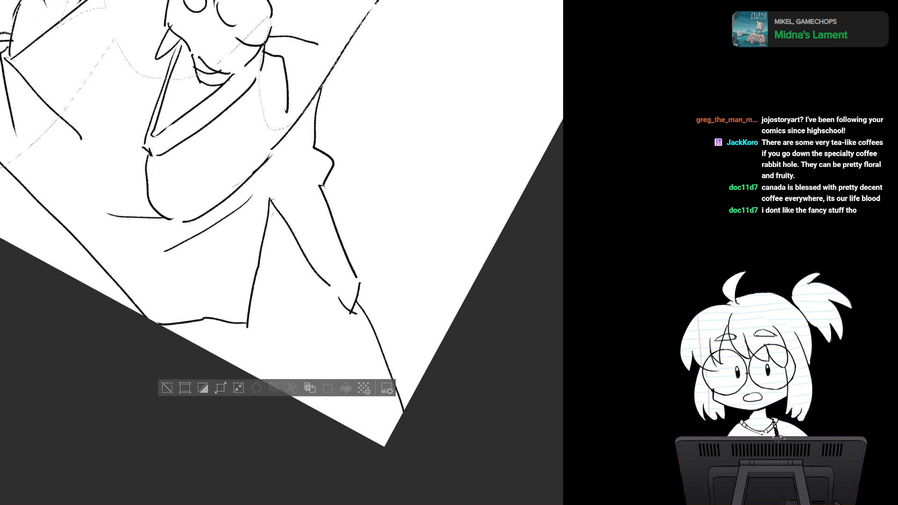
{"action": "left_click_drag", "start_coordinate": [290, 234], "coordinate": [280, 239]}
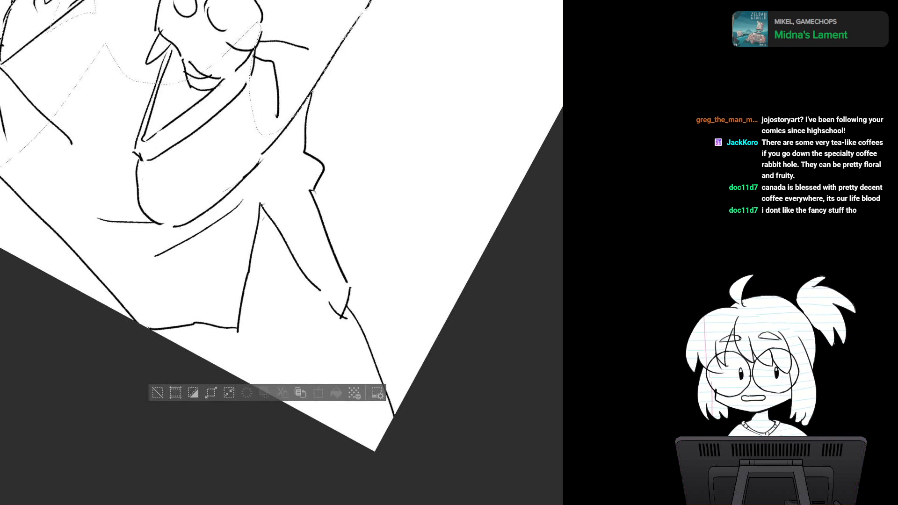
{"action": "scroll", "coordinate": [319, 177], "scroll_direction": "up", "scroll_amount": 3}
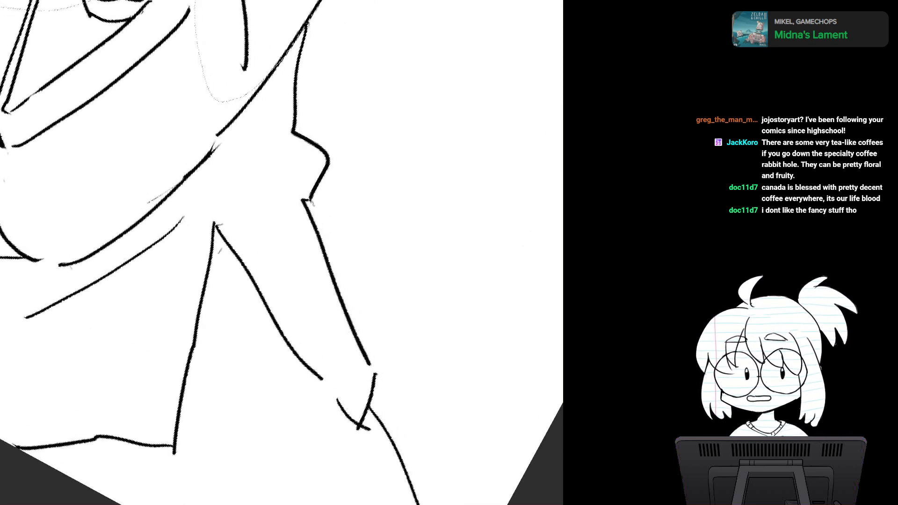
{"action": "left_click_drag", "start_coordinate": [299, 210], "coordinate": [265, 275]}
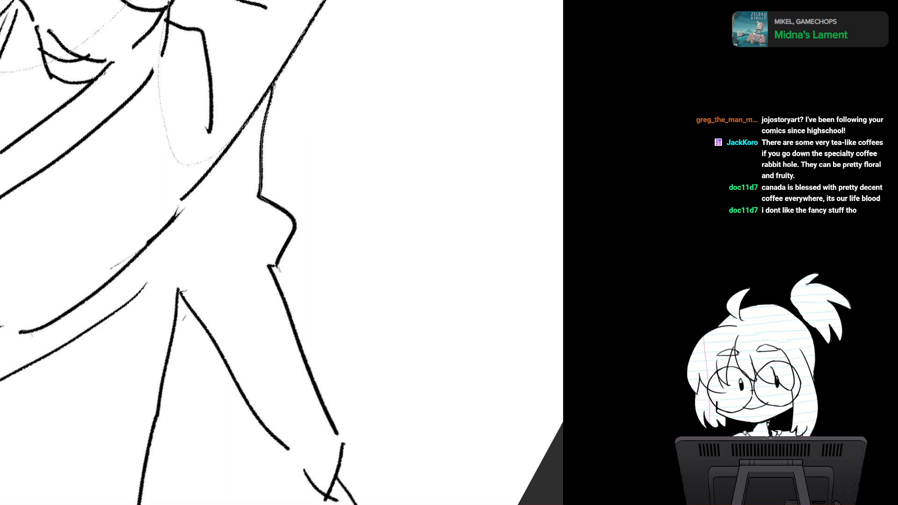
{"action": "mouse_move", "coordinate": [276, 266]}
{"action": "left_mouse_down"}
{"action": "mouse_move", "coordinate": [180, 141]}
{"action": "mouse_move", "coordinate": [187, 126]}
{"action": "left_mouse_up"}
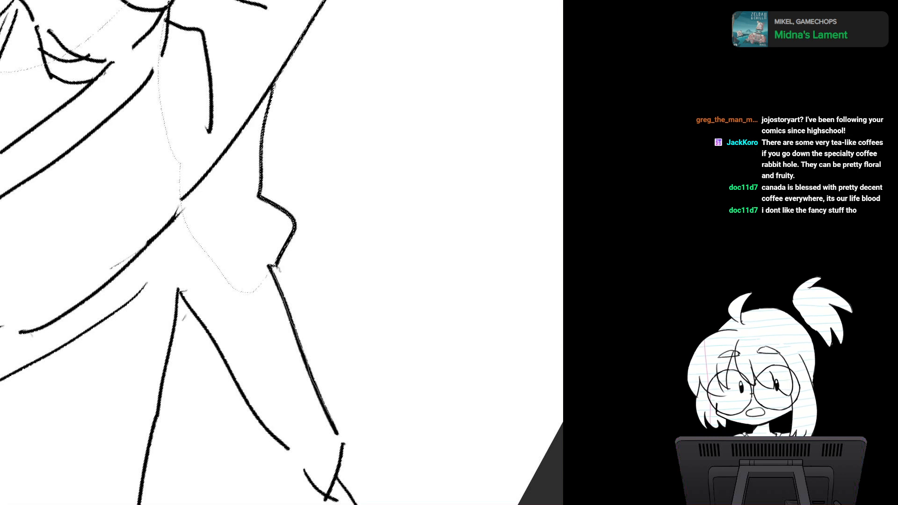
{"action": "left_click_drag", "start_coordinate": [312, 504], "coordinate": [196, 153]}
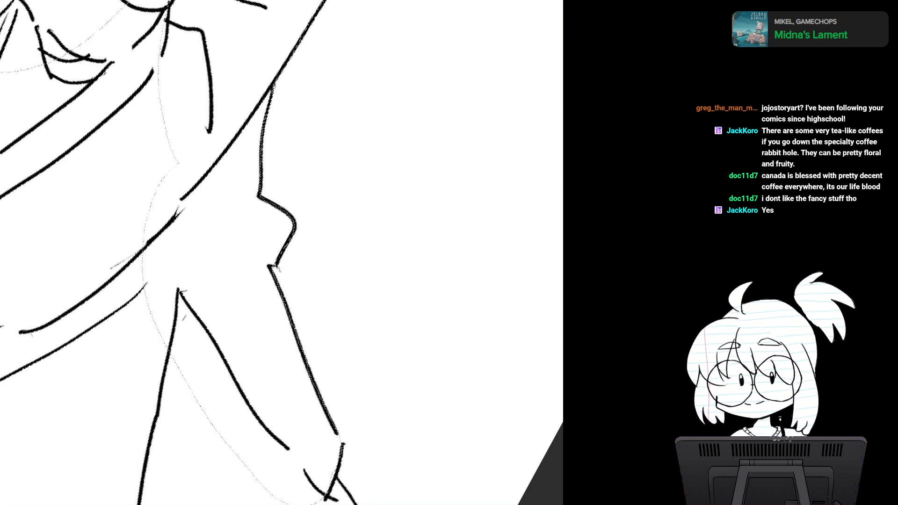
Step: Add the narrow end of the sloping shape and the area along the curved line trailing from it to the selection
{"action": "left_click_drag", "start_coordinate": [299, 355], "coordinate": [211, 181]}
{"action": "scroll", "coordinate": [329, 282], "scroll_direction": "down", "scroll_amount": 3}
{"action": "left_click_drag", "start_coordinate": [329, 281], "coordinate": [314, 228]}
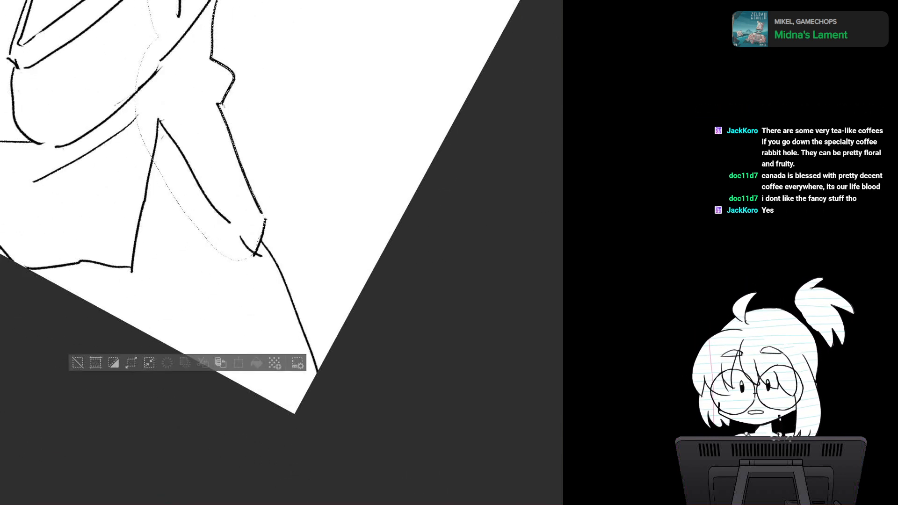
{"action": "mouse_move", "coordinate": [218, 252]}
{"action": "left_mouse_down"}
{"action": "mouse_move", "coordinate": [270, 256]}
{"action": "mouse_move", "coordinate": [319, 400]}
{"action": "mouse_move", "coordinate": [105, 366]}
{"action": "mouse_move", "coordinate": [180, 74]}
{"action": "mouse_move", "coordinate": [186, 80]}
{"action": "mouse_move", "coordinate": [130, 155]}
{"action": "left_mouse_up"}
{"action": "mouse_move", "coordinate": [222, 291]}
{"action": "left_mouse_down"}
{"action": "mouse_move", "coordinate": [388, 245]}
{"action": "mouse_move", "coordinate": [457, 342]}
{"action": "left_mouse_up"}
{"action": "scroll", "coordinate": [388, 246], "scroll_direction": "down", "scroll_amount": 2}
{"action": "left_click_drag", "start_coordinate": [234, 187], "coordinate": [290, 310]}
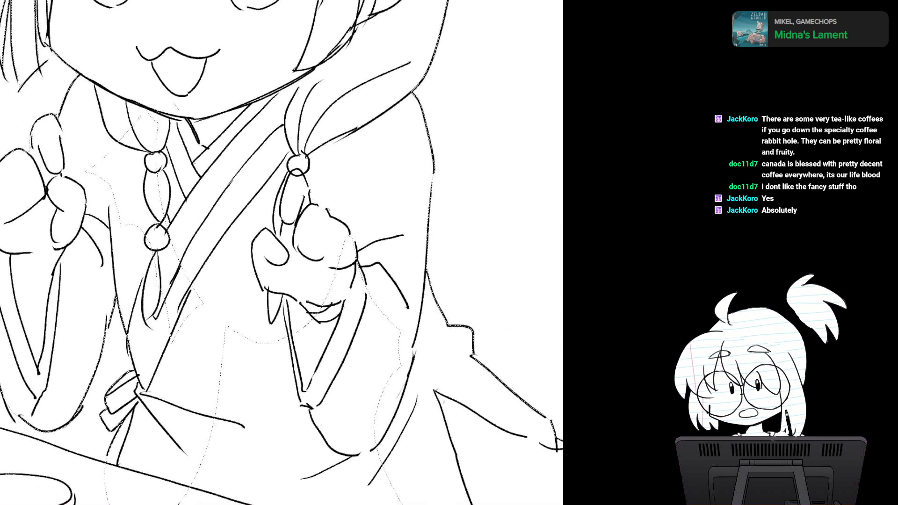
Step: Add the remaining gaps in the chest, right sleeve and lower robe to the selection, down to the canvas's bottom edge
{"action": "mouse_move", "coordinate": [179, 111]}
{"action": "left_mouse_down"}
{"action": "mouse_move", "coordinate": [85, 202]}
{"action": "mouse_move", "coordinate": [192, 369]}
{"action": "mouse_move", "coordinate": [224, 202]}
{"action": "left_mouse_up"}
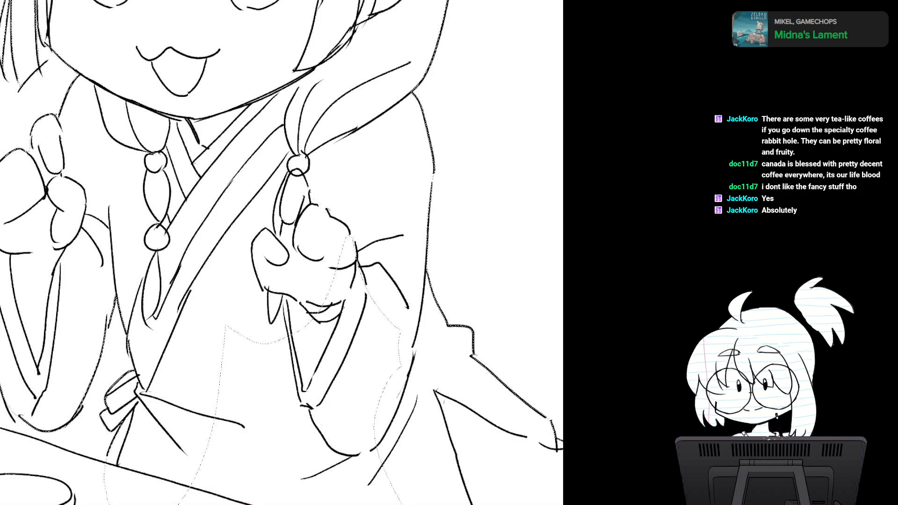
{"action": "mouse_move", "coordinate": [308, 374]}
{"action": "left_mouse_down"}
{"action": "mouse_move", "coordinate": [232, 168]}
{"action": "mouse_move", "coordinate": [250, 242]}
{"action": "left_mouse_up"}
{"action": "mouse_move", "coordinate": [351, 245]}
{"action": "left_mouse_down"}
{"action": "mouse_move", "coordinate": [290, 77]}
{"action": "mouse_move", "coordinate": [105, 331]}
{"action": "left_mouse_up"}
{"action": "left_click_drag", "start_coordinate": [101, 380], "coordinate": [367, 464]}
{"action": "left_click_drag", "start_coordinate": [383, 414], "coordinate": [382, 411]}
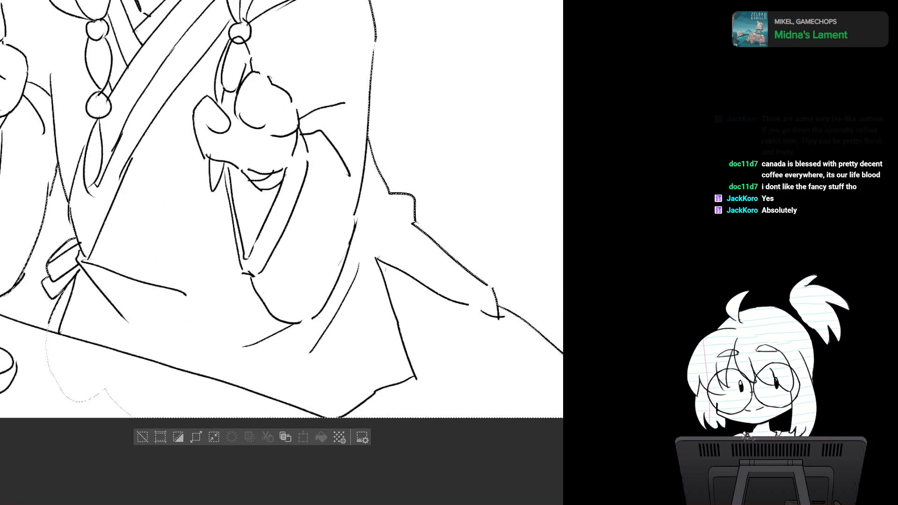
{"action": "scroll", "coordinate": [363, 276], "scroll_direction": "down", "scroll_amount": 2}
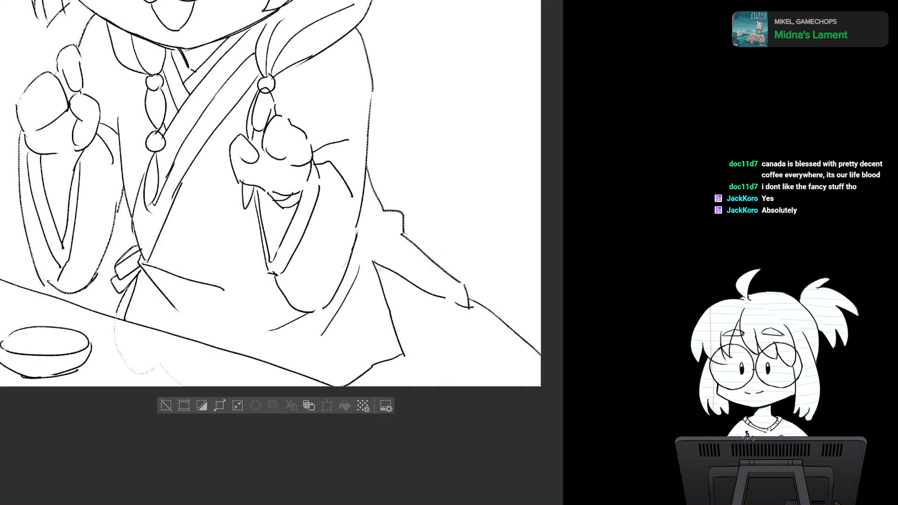
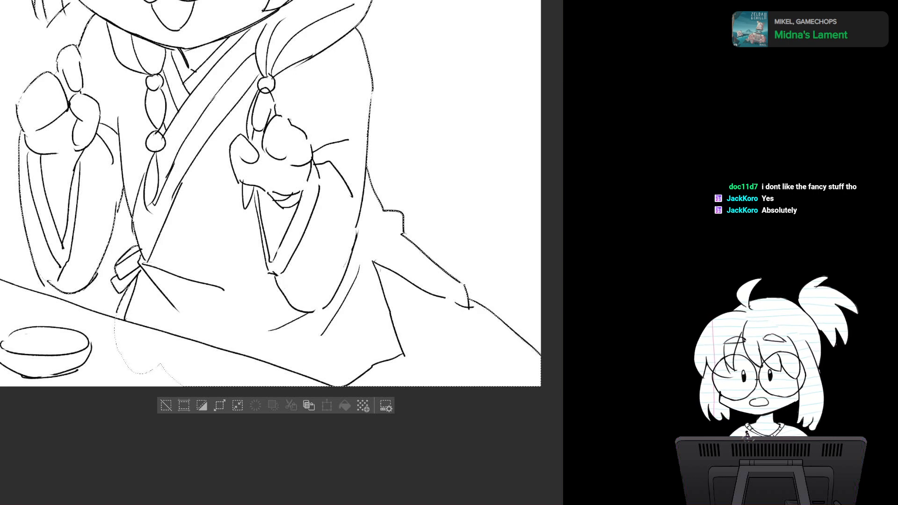
Step: Add the remaining tabletop area around the bowl to the selection, out to the canvas's lower-left corner and bottom edge
{"action": "left_click_drag", "start_coordinate": [262, 280], "coordinate": [306, 209]}
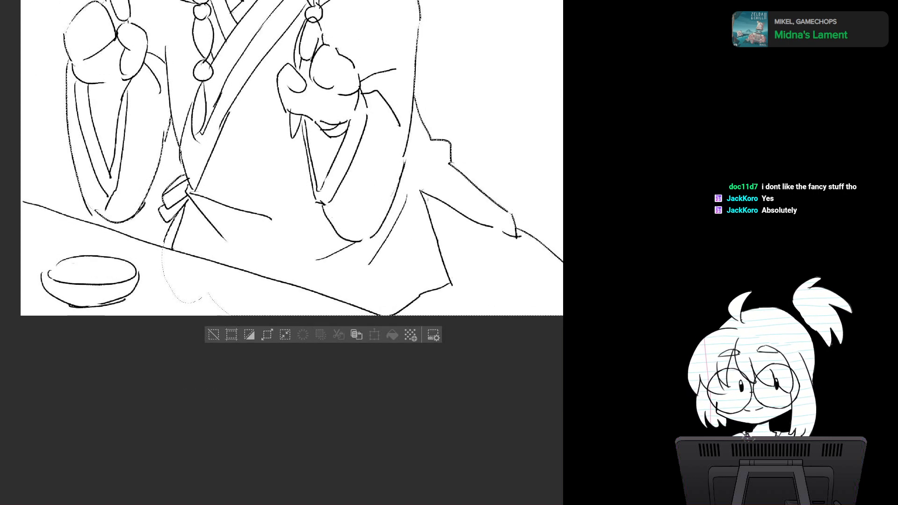
{"action": "left_click_drag", "start_coordinate": [439, 270], "coordinate": [414, 347]}
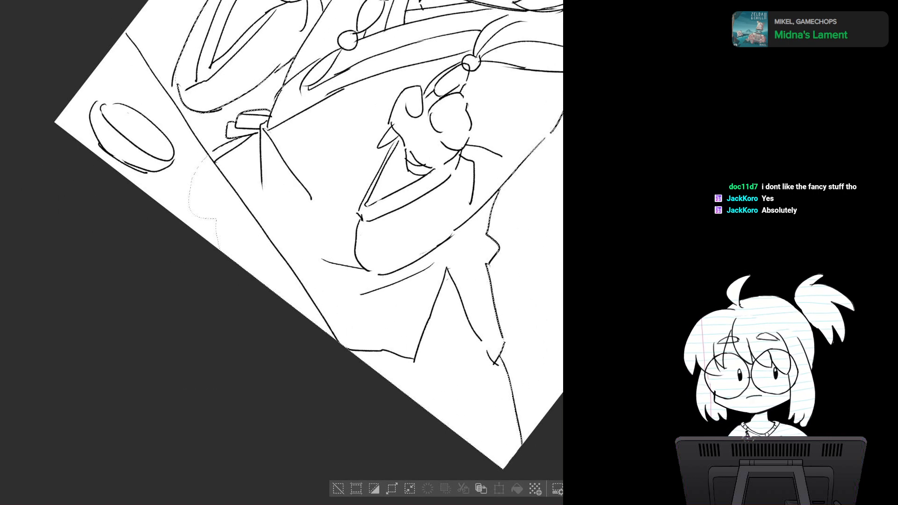
{"action": "left_click_drag", "start_coordinate": [327, 187], "coordinate": [228, 307]}
{"action": "left_click_drag", "start_coordinate": [398, 211], "coordinate": [397, 264]}
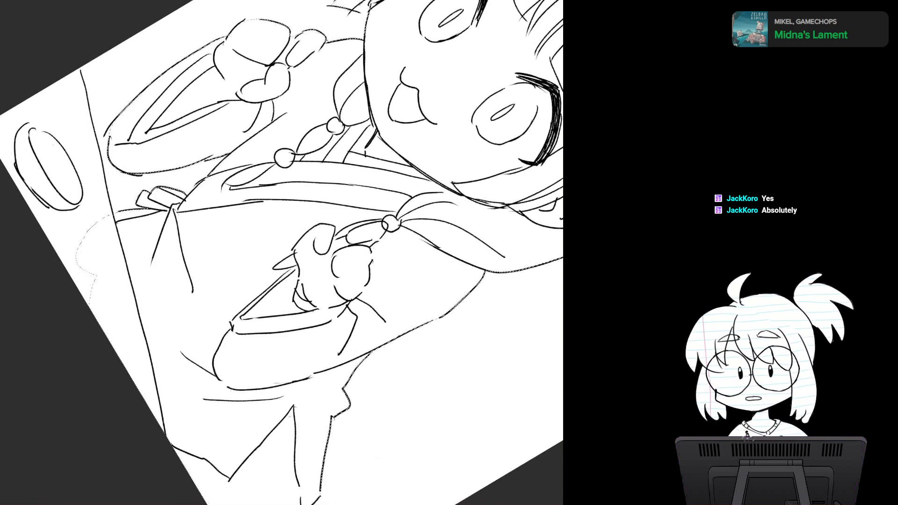
{"action": "scroll", "coordinate": [285, 239], "scroll_direction": "up", "scroll_amount": 2}
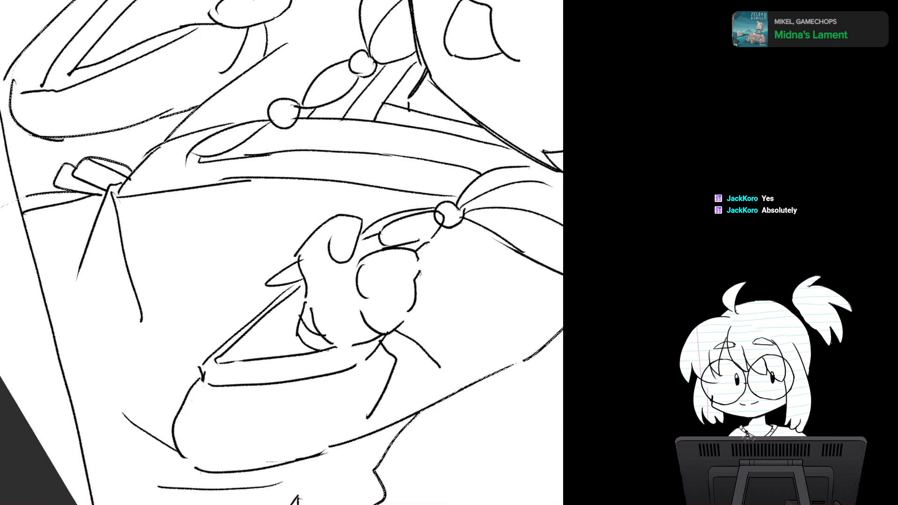
{"action": "mouse_move", "coordinate": [233, 187]}
{"action": "left_mouse_down"}
{"action": "mouse_move", "coordinate": [404, 265]}
{"action": "mouse_move", "coordinate": [388, 228]}
{"action": "left_mouse_up"}
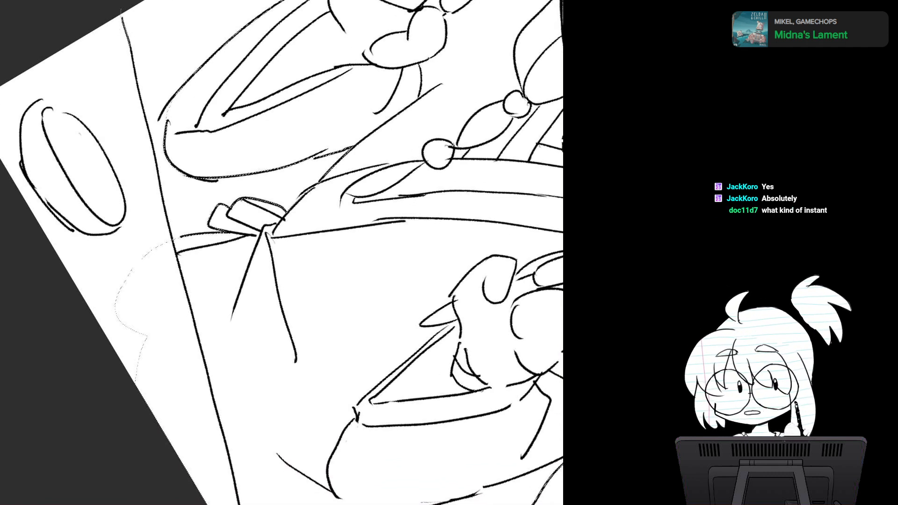
{"action": "left_click_drag", "start_coordinate": [122, 130], "coordinate": [84, 8]}
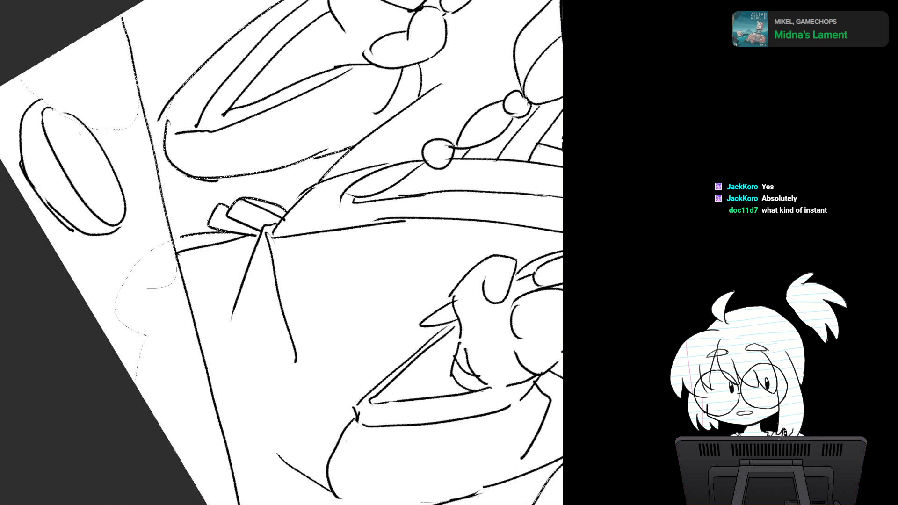
{"action": "mouse_move", "coordinate": [147, 289]}
{"action": "left_mouse_down"}
{"action": "mouse_move", "coordinate": [26, 66]}
{"action": "mouse_move", "coordinate": [91, 34]}
{"action": "left_mouse_up"}
{"action": "left_click_drag", "start_coordinate": [140, 197], "coordinate": [185, 190]}
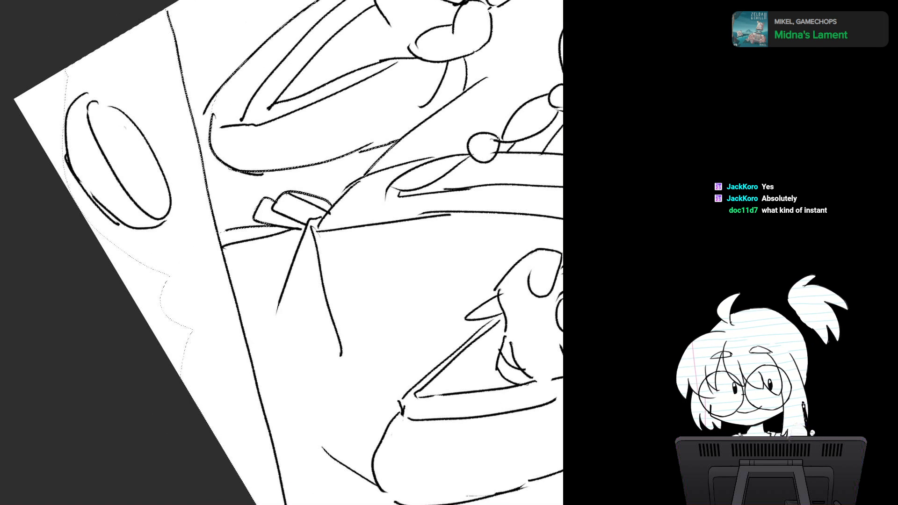
{"action": "mouse_move", "coordinate": [90, 41]}
{"action": "left_mouse_down"}
{"action": "mouse_move", "coordinate": [34, 163]}
{"action": "mouse_move", "coordinate": [222, 456]}
{"action": "mouse_move", "coordinate": [225, 273]}
{"action": "left_mouse_up"}
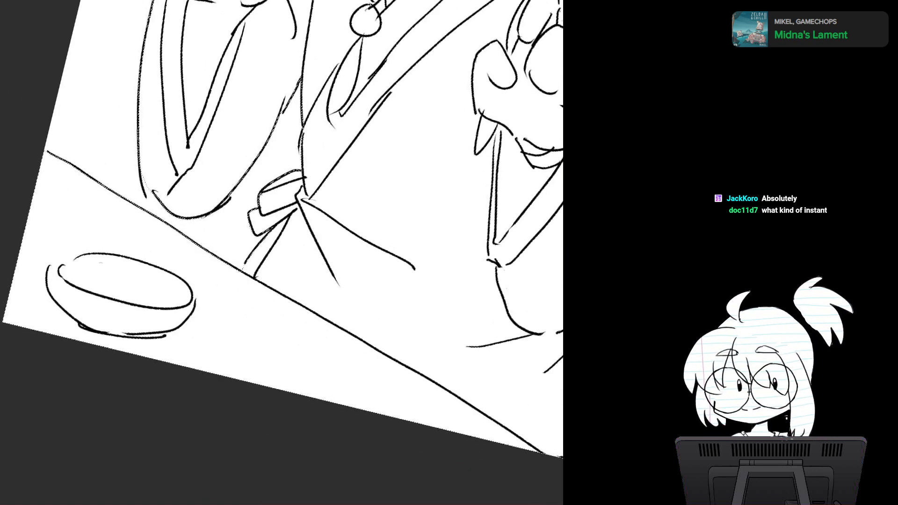
{"action": "key", "text": "r"}
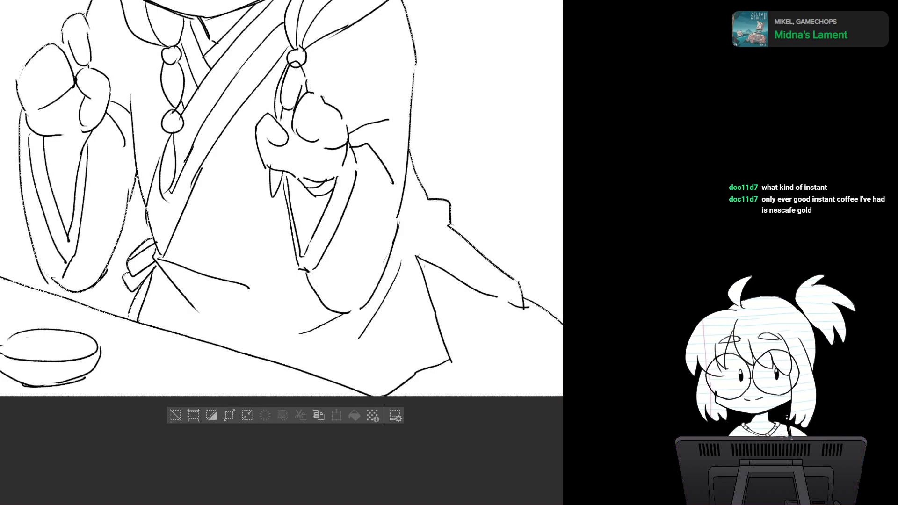
Step: Clear the selection and show the Huevember hue chart over the upper part of the drawing
{"action": "left_click_drag", "start_coordinate": [280, 206], "coordinate": [309, 283]}
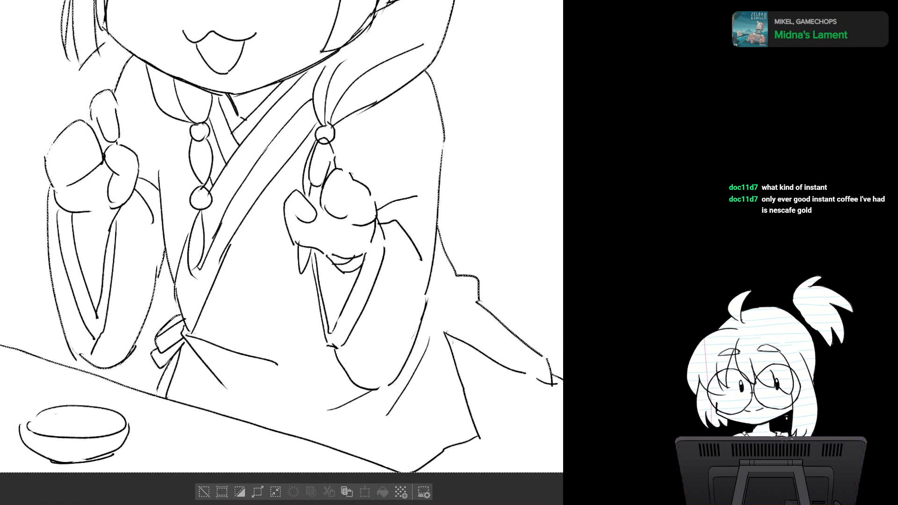
{"action": "scroll", "coordinate": [358, 281], "scroll_direction": "down", "scroll_amount": 3}
{"action": "left_click_drag", "start_coordinate": [327, 224], "coordinate": [230, 302]}
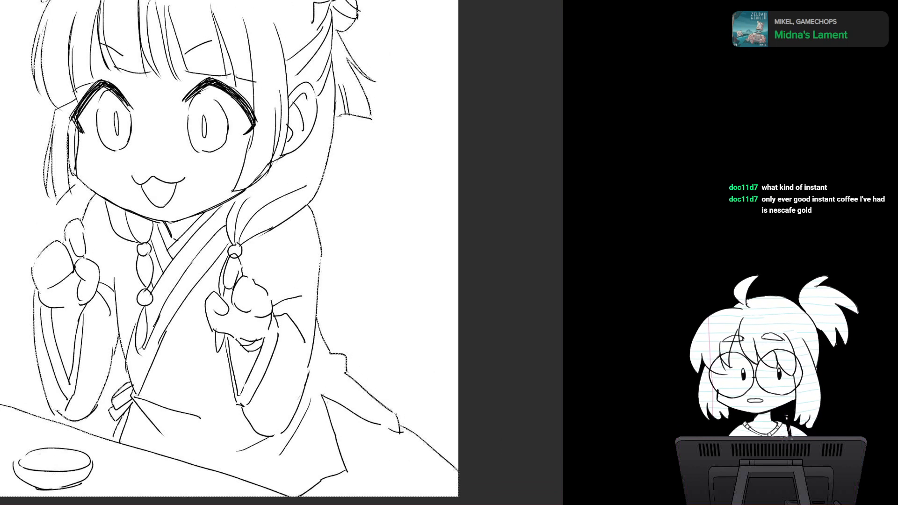
{"action": "left_click_drag", "start_coordinate": [234, 262], "coordinate": [303, 254]}
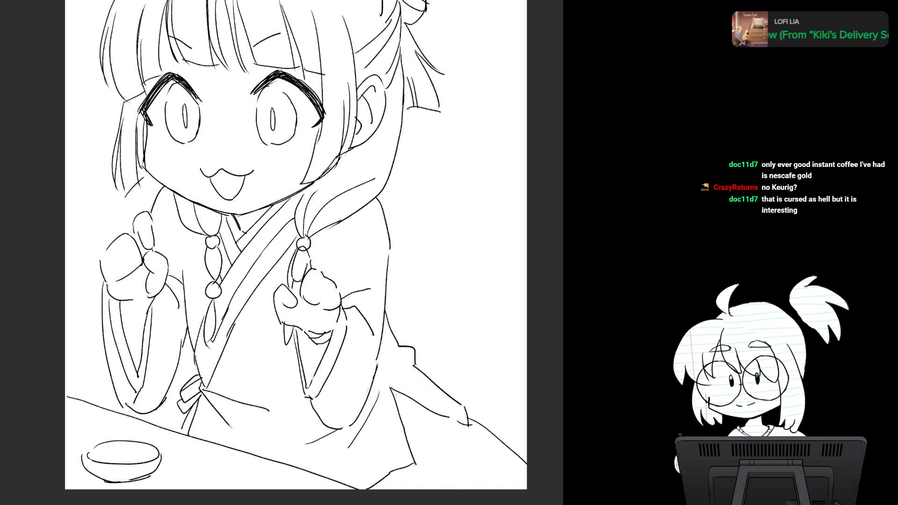
{"action": "left_click_drag", "start_coordinate": [294, 224], "coordinate": [288, 278]}
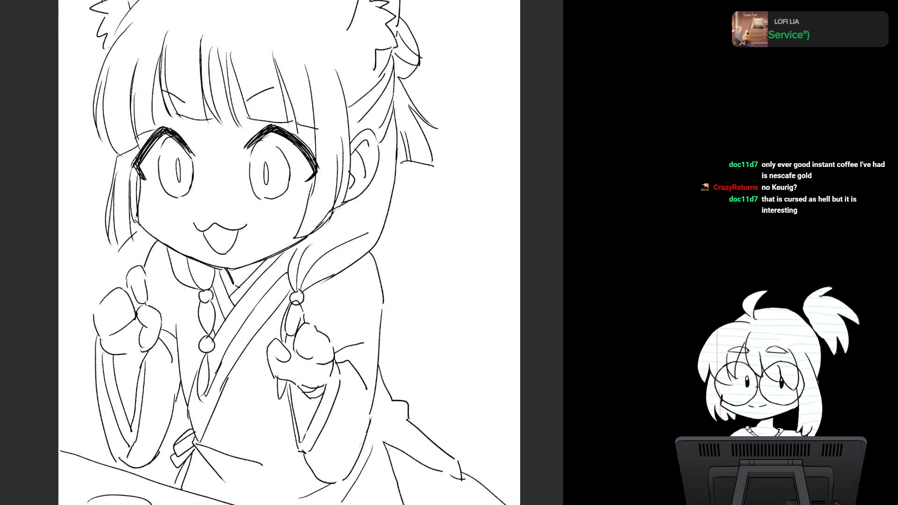
{"action": "left_click_drag", "start_coordinate": [289, 222], "coordinate": [279, 282]}
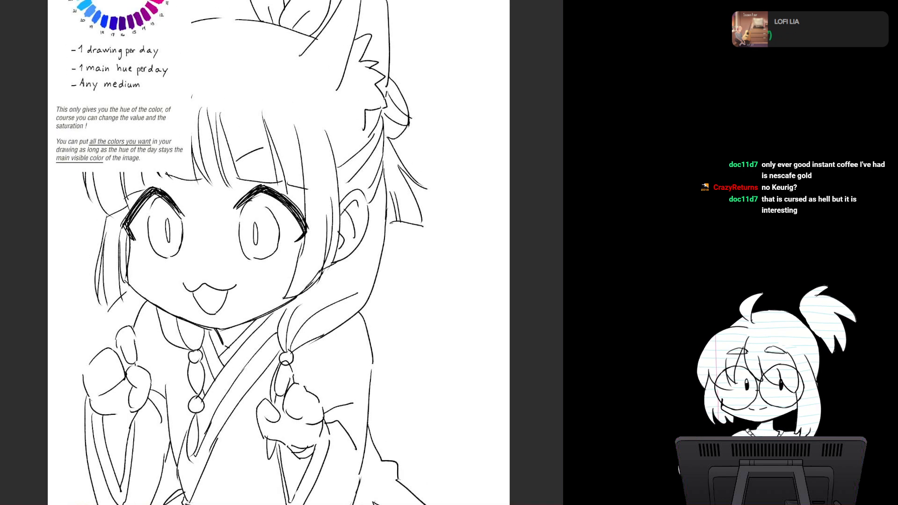
{"action": "left_click_drag", "start_coordinate": [279, 197], "coordinate": [315, 316]}
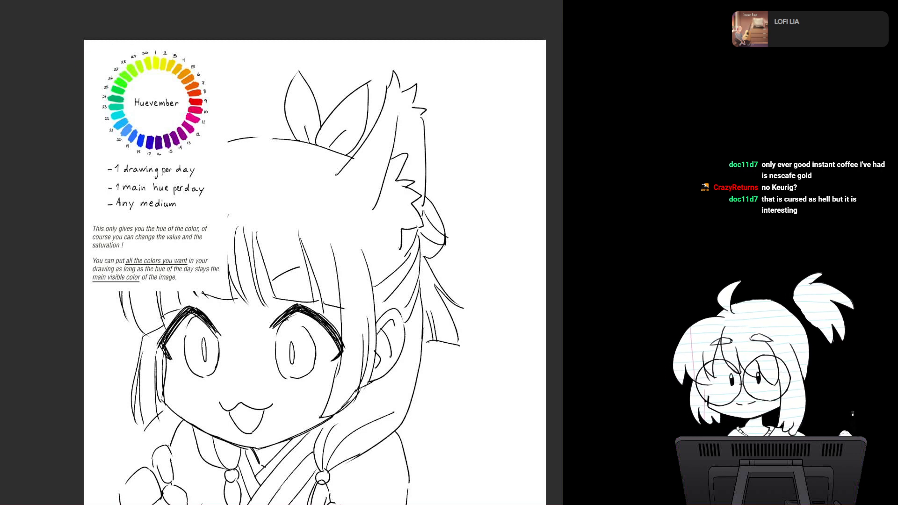
{"action": "left_click_drag", "start_coordinate": [308, 273], "coordinate": [271, 229]}
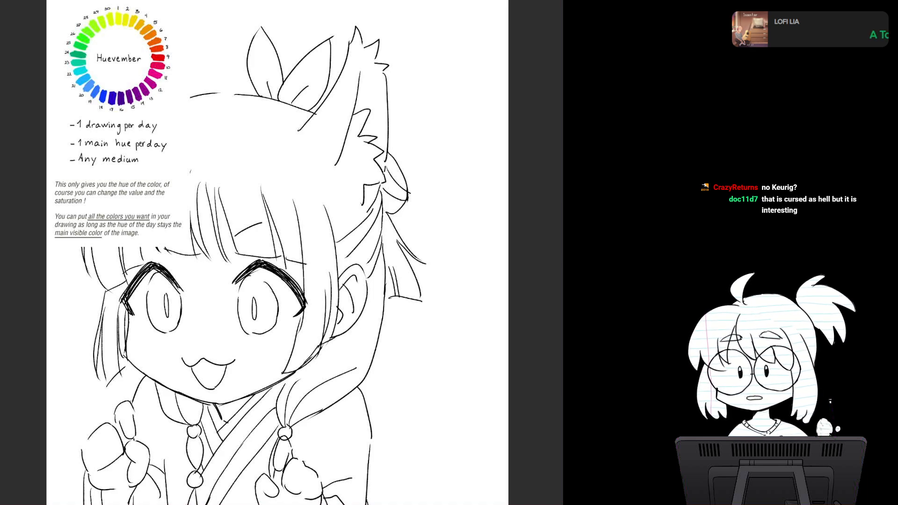
{"action": "left_click_drag", "start_coordinate": [299, 253], "coordinate": [280, 259]}
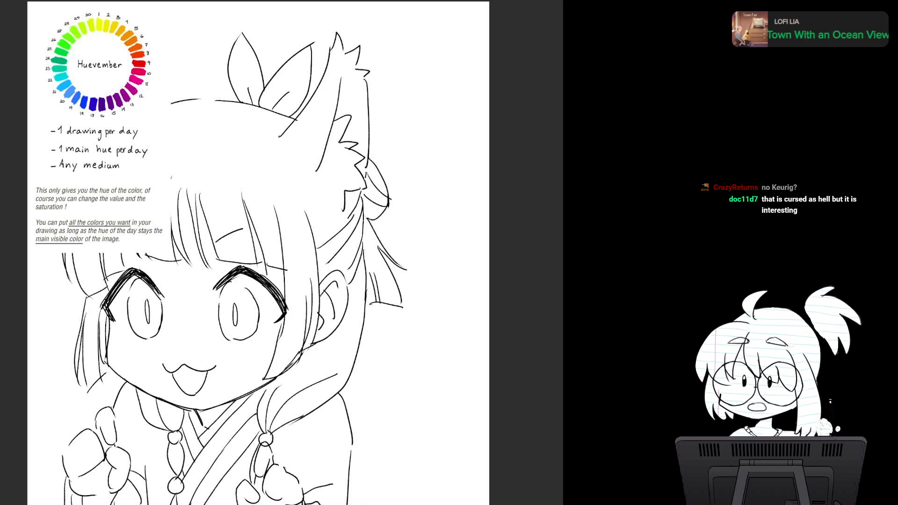
{"action": "left_click_drag", "start_coordinate": [299, 206], "coordinate": [223, 302]}
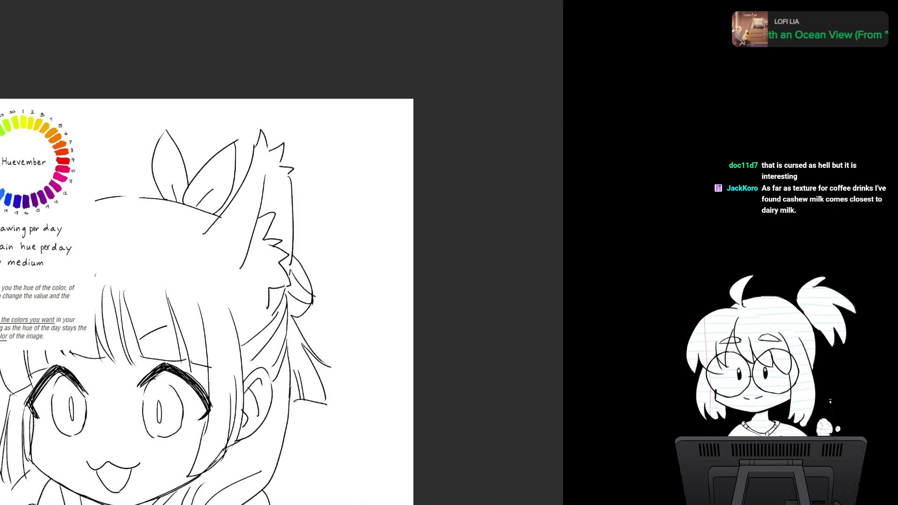
Step: Paint green, yellow-orange and crimson swatch dots, sampled from the Huevember chart, in a column at the canvas's upper-right corner
{"action": "scroll", "coordinate": [385, 235], "scroll_direction": "up", "scroll_amount": 3}
{"action": "left_click_drag", "start_coordinate": [243, 210], "coordinate": [223, 295]}
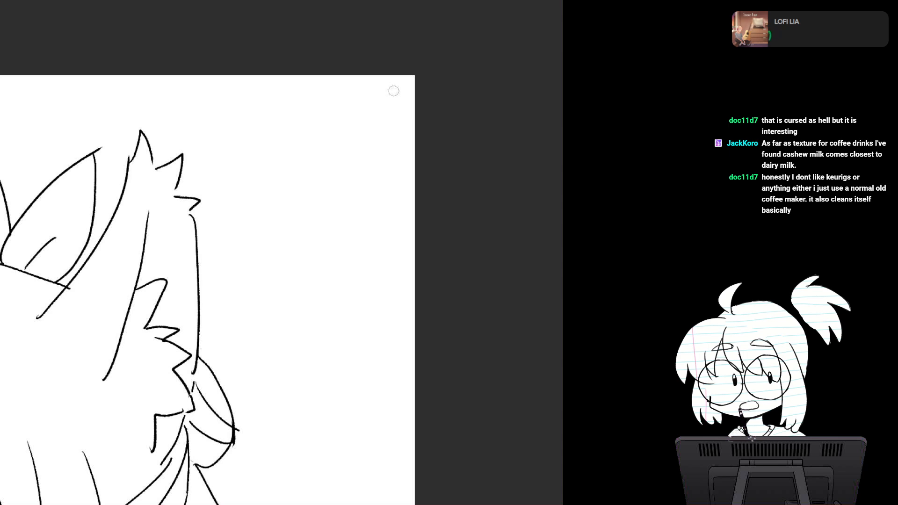
{"action": "mouse_move", "coordinate": [393, 91]}
{"action": "left_mouse_down"}
{"action": "mouse_move", "coordinate": [390, 100]}
{"action": "mouse_move", "coordinate": [406, 103]}
{"action": "left_mouse_up"}
{"action": "scroll", "coordinate": [384, 239], "scroll_direction": "down", "scroll_amount": 1}
{"action": "mouse_move", "coordinate": [328, 243]}
{"action": "left_mouse_down"}
{"action": "mouse_move", "coordinate": [455, 244]}
{"action": "mouse_move", "coordinate": [532, 209]}
{"action": "left_mouse_up"}
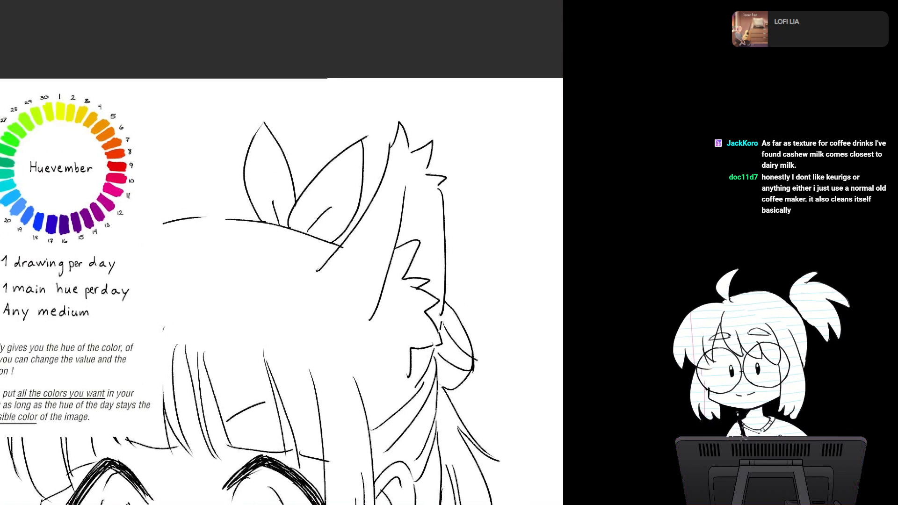
{"action": "mouse_move", "coordinate": [280, 253]}
{"action": "left_mouse_down"}
{"action": "mouse_move", "coordinate": [291, 279]}
{"action": "mouse_move", "coordinate": [333, 285]}
{"action": "mouse_move", "coordinate": [327, 295]}
{"action": "left_mouse_up"}
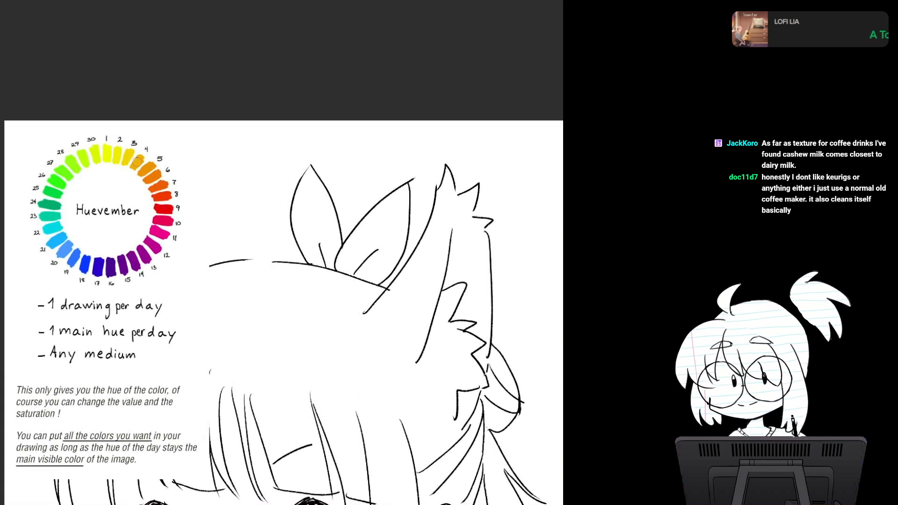
{"action": "left_click_drag", "start_coordinate": [374, 225], "coordinate": [165, 190]}
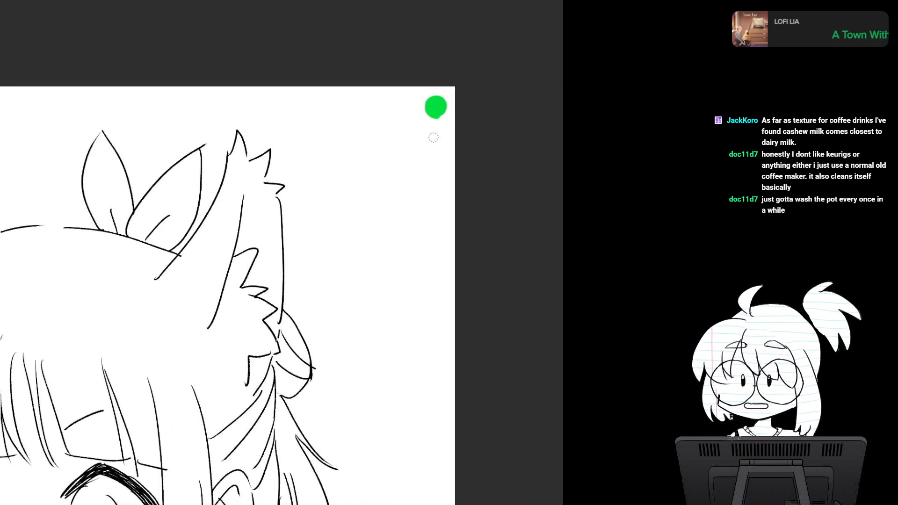
{"action": "mouse_move", "coordinate": [433, 138]}
{"action": "left_mouse_down"}
{"action": "mouse_move", "coordinate": [549, 138]}
{"action": "mouse_move", "coordinate": [558, 155]}
{"action": "mouse_move", "coordinate": [551, 156]}
{"action": "left_mouse_up"}
{"action": "left_click_drag", "start_coordinate": [113, 178], "coordinate": [109, 188]}
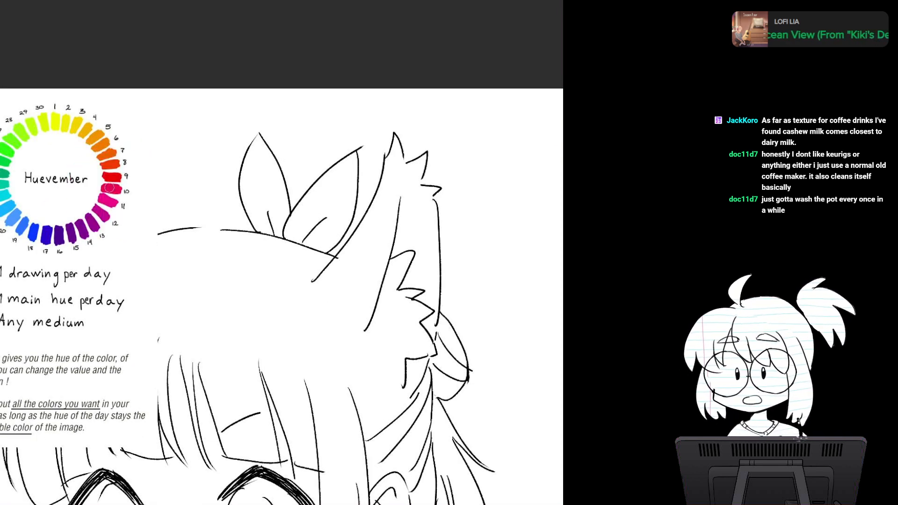
{"action": "mouse_move", "coordinate": [555, 168]}
{"action": "left_mouse_down"}
{"action": "mouse_move", "coordinate": [303, 148]}
{"action": "mouse_move", "coordinate": [341, 157]}
{"action": "left_mouse_up"}
{"action": "scroll", "coordinate": [325, 287], "scroll_direction": "down", "scroll_amount": 3}
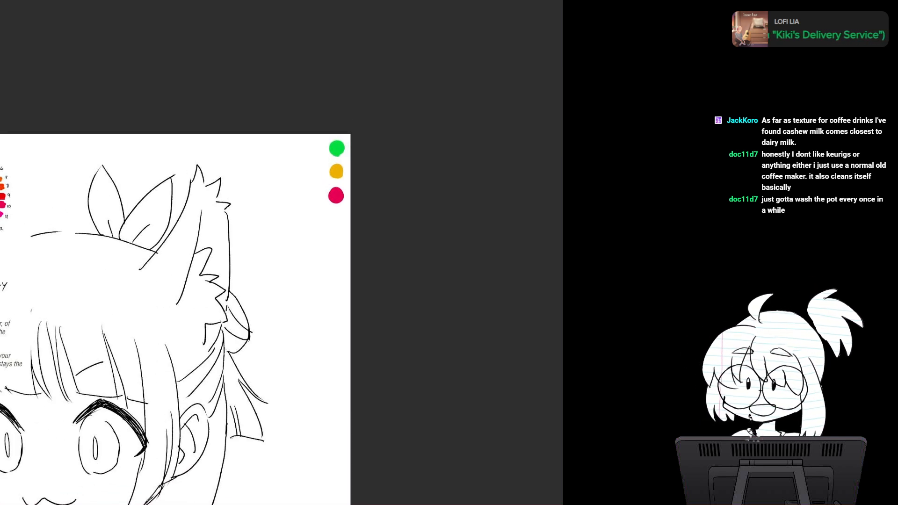
Step: Try clearing the swatch dots, undo it, and hide the Huevember hue chart
{"action": "key", "text": "Delete"}
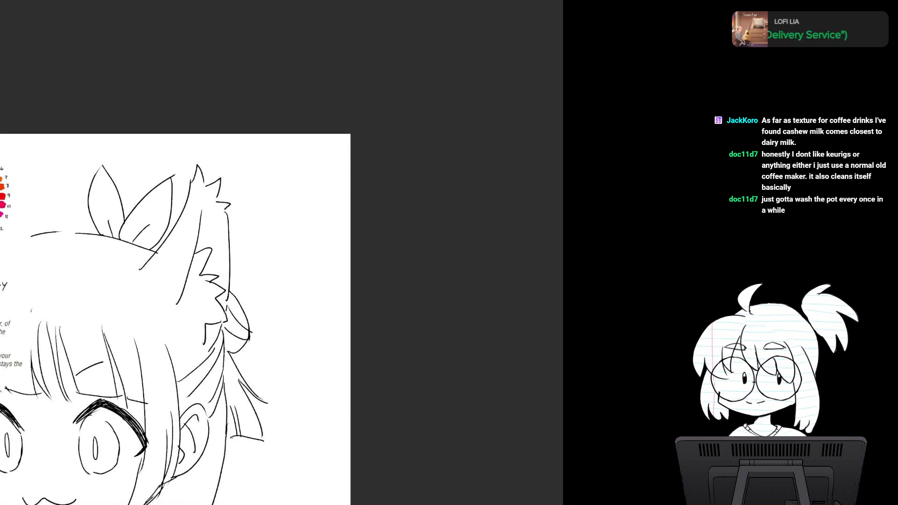
{"action": "key", "text": "ctrl+z"}
{"action": "key", "text": "ctrl+z"}
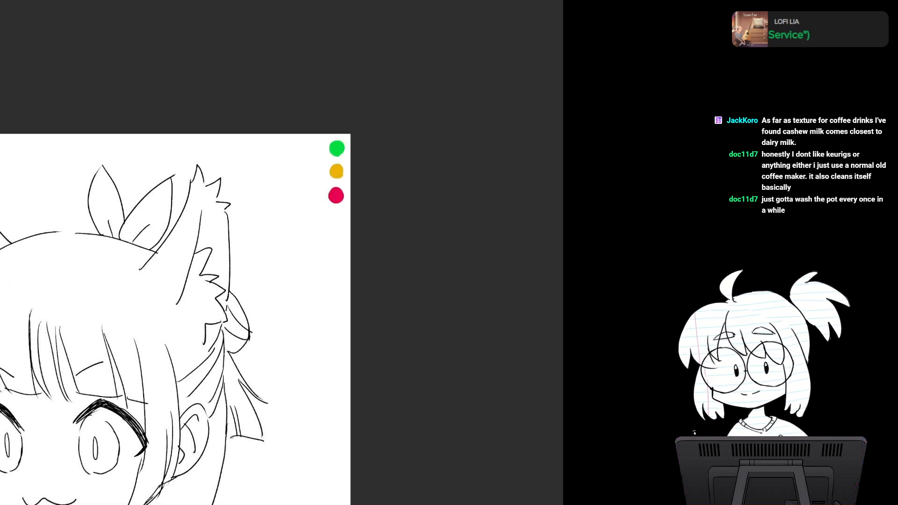
Step: Fill the character's full silhouette with a pale cream base colour beneath the line art
{"action": "left_click_drag", "start_coordinate": [224, 280], "coordinate": [319, 236]}
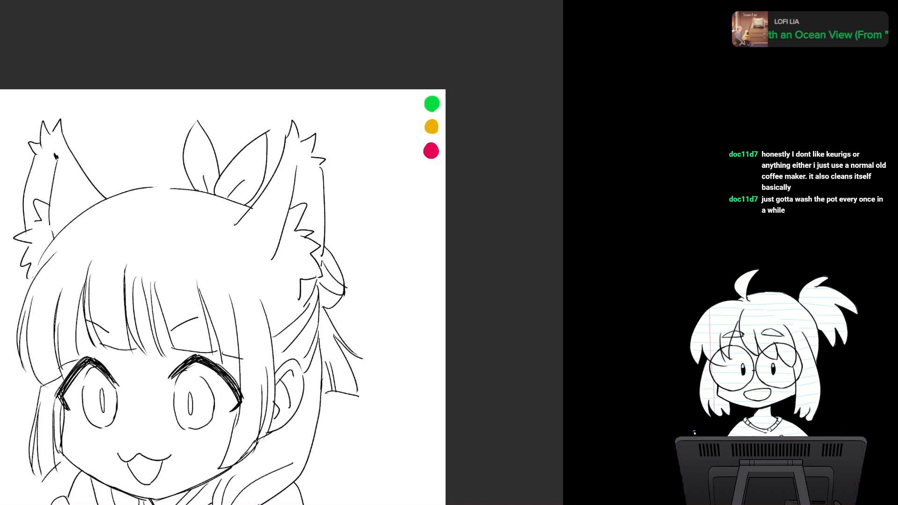
{"action": "left_click_drag", "start_coordinate": [243, 300], "coordinate": [316, 215]}
{"action": "scroll", "coordinate": [353, 275], "scroll_direction": "down", "scroll_amount": 1}
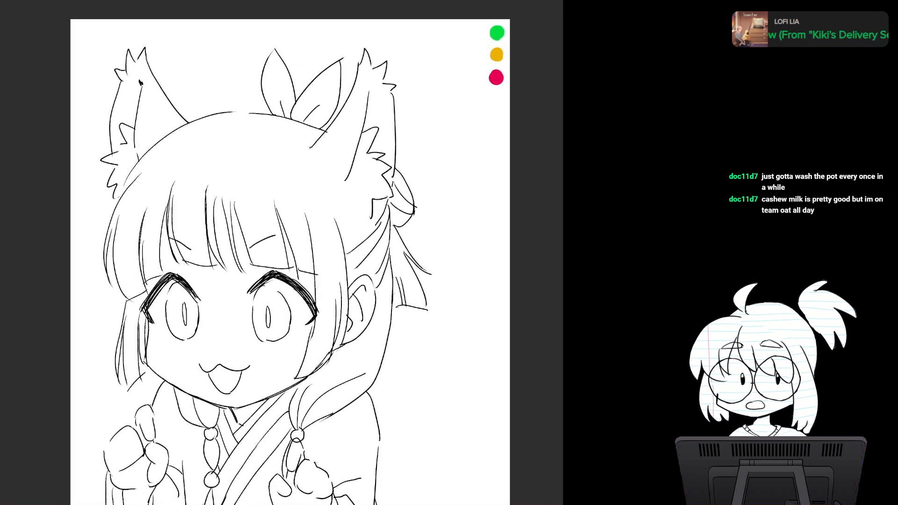
{"action": "key", "text": "Delete"}
{"action": "key", "text": "ctrl+z"}
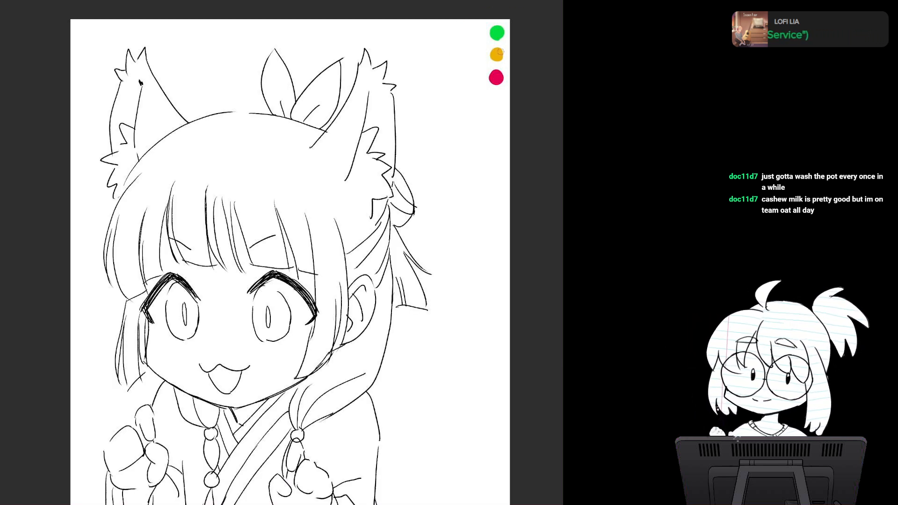
{"action": "scroll", "coordinate": [381, 264], "scroll_direction": "up", "scroll_amount": 2}
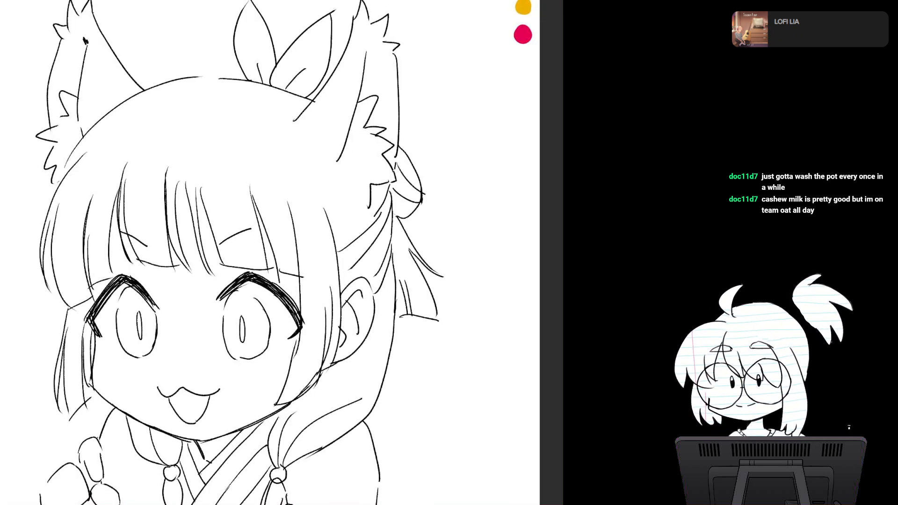
{"action": "key", "text": "alt+Delete"}
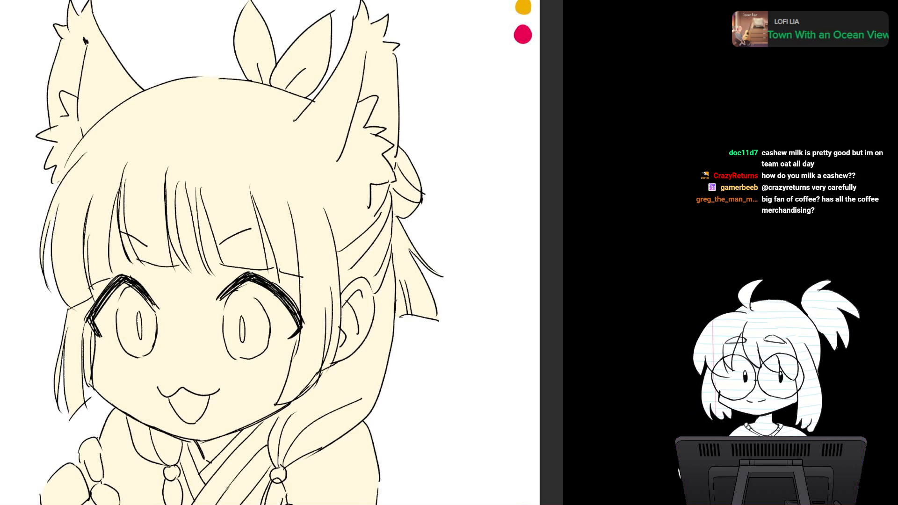
{"action": "left_click_drag", "start_coordinate": [280, 210], "coordinate": [307, 287]}
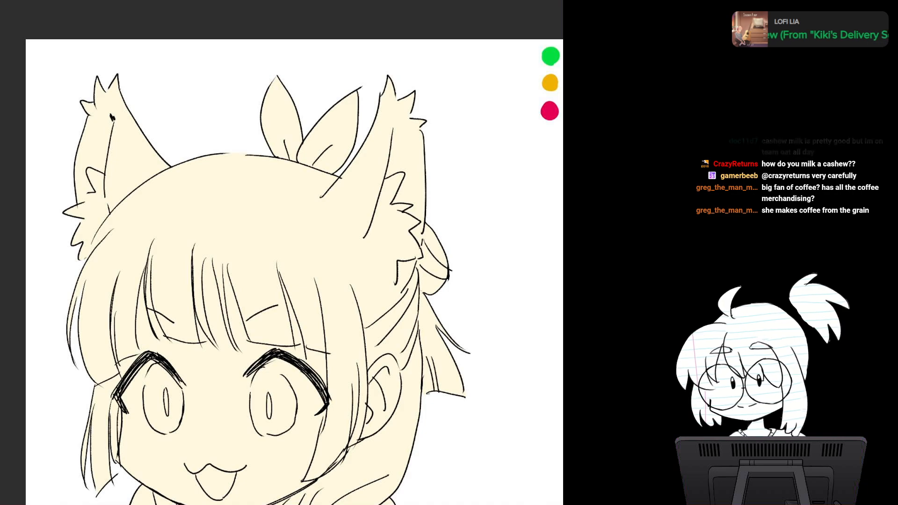
{"action": "left_click_drag", "start_coordinate": [322, 351], "coordinate": [308, 242]}
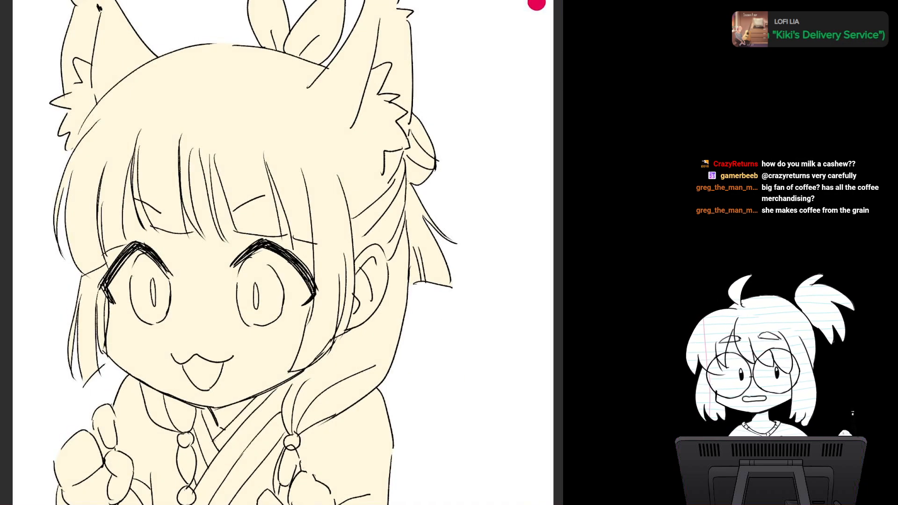
{"action": "scroll", "coordinate": [309, 241], "scroll_direction": "down", "scroll_amount": 2}
{"action": "left_click_drag", "start_coordinate": [255, 238], "coordinate": [343, 303]}
{"action": "scroll", "coordinate": [295, 265], "scroll_direction": "up", "scroll_amount": 2}
{"action": "scroll", "coordinate": [343, 262], "scroll_direction": "down", "scroll_amount": 1}
{"action": "left_click_drag", "start_coordinate": [342, 262], "coordinate": [280, 285]}
{"action": "mouse_move", "coordinate": [134, 43]}
{"action": "left_mouse_down"}
{"action": "mouse_move", "coordinate": [113, 49]}
{"action": "mouse_move", "coordinate": [120, 112]}
{"action": "mouse_move", "coordinate": [159, 141]}
{"action": "mouse_move", "coordinate": [299, 103]}
{"action": "mouse_move", "coordinate": [280, 136]}
{"action": "mouse_move", "coordinate": [290, 122]}
{"action": "left_mouse_up"}
{"action": "key", "text": "ctrl+z"}
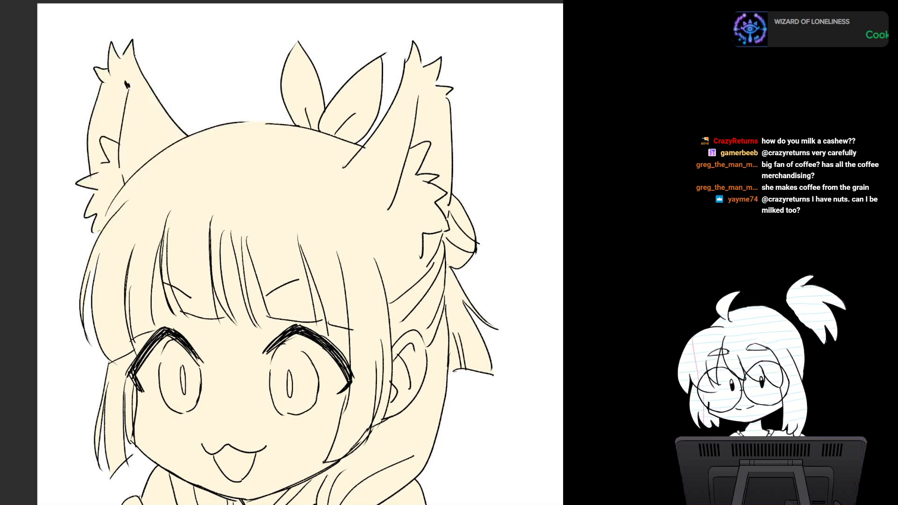
{"action": "mouse_move", "coordinate": [161, 104]}
{"action": "left_mouse_down"}
{"action": "mouse_move", "coordinate": [156, 96]}
{"action": "mouse_move", "coordinate": [80, 200]}
{"action": "mouse_move", "coordinate": [74, 136]}
{"action": "mouse_move", "coordinate": [102, 116]}
{"action": "mouse_move", "coordinate": [94, 127]}
{"action": "left_mouse_up"}
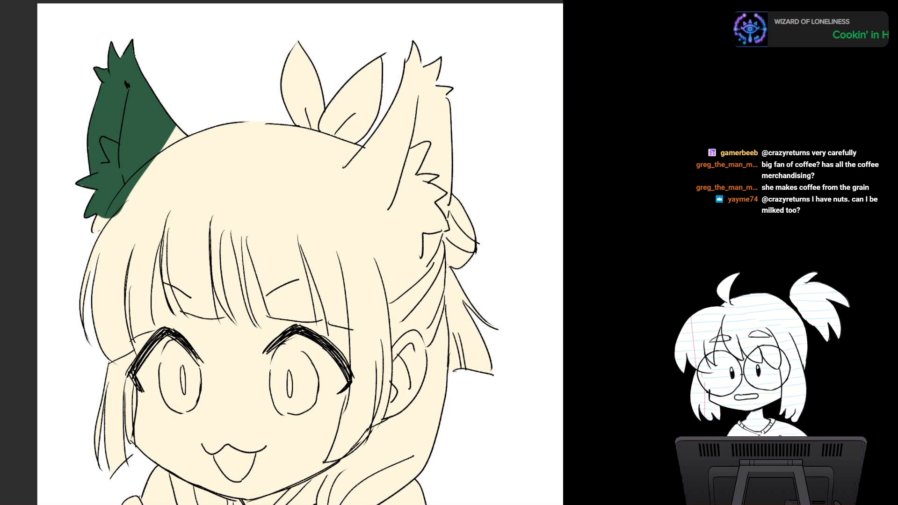
{"action": "key", "text": "ctrl+z"}
Step: Paint both animal ears, the crown outline and the outer side lock in flat dark green beneath the line art
{"action": "mouse_move", "coordinate": [153, 143]}
{"action": "left_mouse_down"}
{"action": "mouse_move", "coordinate": [140, 160]}
{"action": "mouse_move", "coordinate": [177, 97]}
{"action": "mouse_move", "coordinate": [55, 149]}
{"action": "left_mouse_up"}
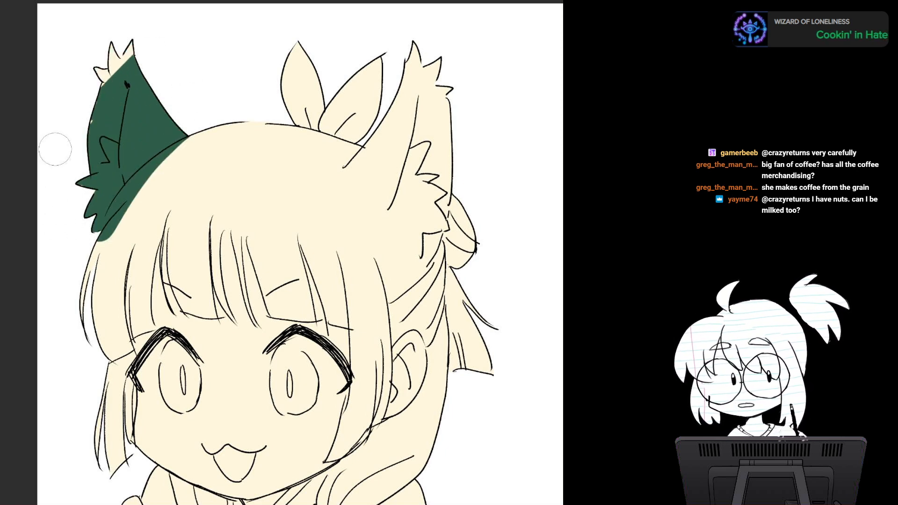
{"action": "left_click_drag", "start_coordinate": [105, 77], "coordinate": [129, 41]}
{"action": "mouse_move", "coordinate": [135, 141]}
{"action": "left_mouse_down"}
{"action": "mouse_move", "coordinate": [140, 196]}
{"action": "mouse_move", "coordinate": [361, 140]}
{"action": "mouse_move", "coordinate": [394, 191]}
{"action": "mouse_move", "coordinate": [402, 145]}
{"action": "mouse_move", "coordinate": [425, 124]}
{"action": "mouse_move", "coordinate": [423, 154]}
{"action": "mouse_move", "coordinate": [435, 131]}
{"action": "mouse_move", "coordinate": [444, 145]}
{"action": "mouse_move", "coordinate": [437, 65]}
{"action": "mouse_move", "coordinate": [412, 108]}
{"action": "mouse_move", "coordinate": [412, 70]}
{"action": "mouse_move", "coordinate": [374, 140]}
{"action": "mouse_move", "coordinate": [410, 134]}
{"action": "mouse_move", "coordinate": [431, 194]}
{"action": "mouse_move", "coordinate": [394, 80]}
{"action": "mouse_move", "coordinate": [409, 150]}
{"action": "mouse_move", "coordinate": [399, 185]}
{"action": "left_mouse_up"}
{"action": "mouse_move", "coordinate": [313, 80]}
{"action": "left_mouse_down"}
{"action": "mouse_move", "coordinate": [241, 54]}
{"action": "mouse_move", "coordinate": [197, 55]}
{"action": "left_mouse_up"}
{"action": "mouse_move", "coordinate": [307, 70]}
{"action": "left_mouse_down"}
{"action": "mouse_move", "coordinate": [96, 94]}
{"action": "mouse_move", "coordinate": [179, 58]}
{"action": "left_mouse_up"}
{"action": "mouse_move", "coordinate": [178, 59]}
{"action": "left_mouse_down"}
{"action": "mouse_move", "coordinate": [42, 190]}
{"action": "mouse_move", "coordinate": [82, 143]}
{"action": "mouse_move", "coordinate": [202, 66]}
{"action": "mouse_move", "coordinate": [124, 112]}
{"action": "mouse_move", "coordinate": [80, 187]}
{"action": "mouse_move", "coordinate": [118, 167]}
{"action": "mouse_move", "coordinate": [84, 177]}
{"action": "mouse_move", "coordinate": [121, 113]}
{"action": "mouse_move", "coordinate": [103, 201]}
{"action": "mouse_move", "coordinate": [73, 219]}
{"action": "mouse_move", "coordinate": [89, 299]}
{"action": "mouse_move", "coordinate": [79, 330]}
{"action": "left_mouse_up"}
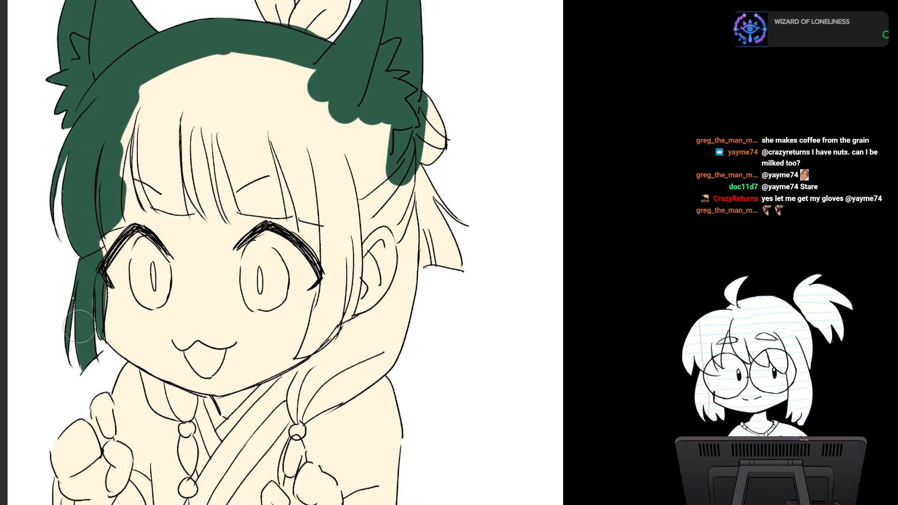
Step: Extend the dark green over the fringe, the lock beside the cheek, the back bun and the short ponytail
{"action": "mouse_move", "coordinate": [132, 102]}
{"action": "left_mouse_down"}
{"action": "mouse_move", "coordinate": [155, 79]}
{"action": "mouse_move", "coordinate": [150, 194]}
{"action": "mouse_move", "coordinate": [175, 206]}
{"action": "mouse_move", "coordinate": [193, 77]}
{"action": "mouse_move", "coordinate": [238, 93]}
{"action": "mouse_move", "coordinate": [234, 126]}
{"action": "mouse_move", "coordinate": [248, 183]}
{"action": "mouse_move", "coordinate": [267, 189]}
{"action": "mouse_move", "coordinate": [245, 51]}
{"action": "mouse_move", "coordinate": [321, 206]}
{"action": "mouse_move", "coordinate": [280, 62]}
{"action": "mouse_move", "coordinate": [311, 74]}
{"action": "mouse_move", "coordinate": [337, 191]}
{"action": "mouse_move", "coordinate": [322, 332]}
{"action": "left_mouse_up"}
{"action": "mouse_move", "coordinate": [334, 155]}
{"action": "left_mouse_down"}
{"action": "mouse_move", "coordinate": [336, 120]}
{"action": "mouse_move", "coordinate": [374, 196]}
{"action": "mouse_move", "coordinate": [369, 220]}
{"action": "mouse_move", "coordinate": [401, 201]}
{"action": "mouse_move", "coordinate": [414, 157]}
{"action": "mouse_move", "coordinate": [430, 192]}
{"action": "mouse_move", "coordinate": [435, 275]}
{"action": "mouse_move", "coordinate": [469, 299]}
{"action": "left_mouse_up"}
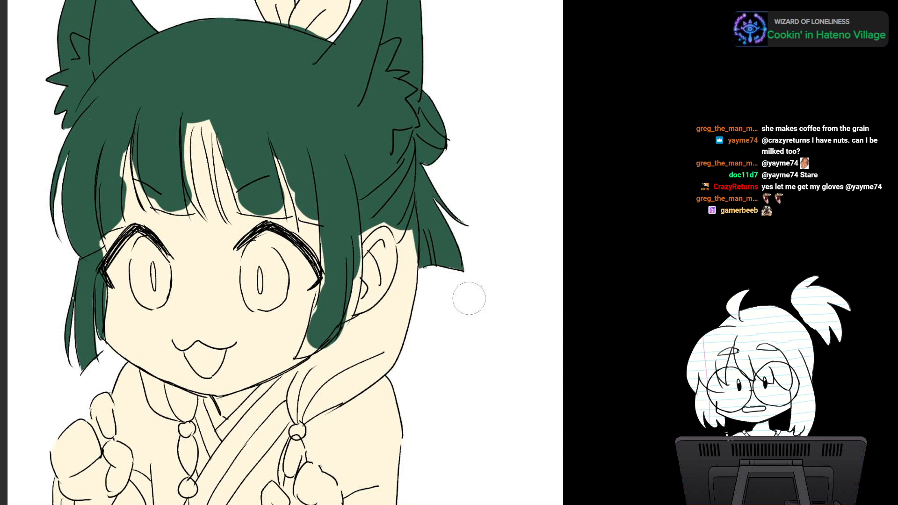
{"action": "left_click_drag", "start_coordinate": [445, 247], "coordinate": [415, 182]}
{"action": "scroll", "coordinate": [393, 232], "scroll_direction": "down", "scroll_amount": 2}
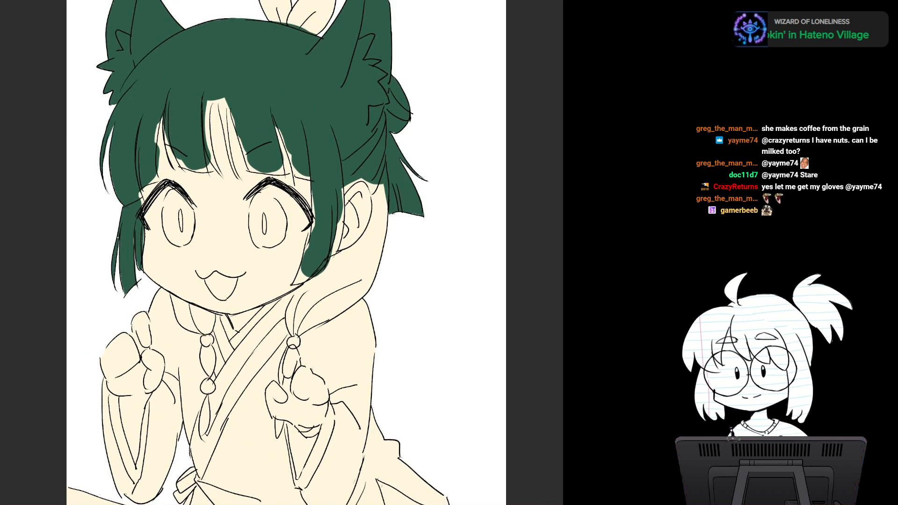
Step: Paint the tied hair section below the human ear and part of the central fringe gap dark green
{"action": "mouse_move", "coordinate": [370, 183]}
{"action": "left_mouse_down"}
{"action": "mouse_move", "coordinate": [374, 217]}
{"action": "mouse_move", "coordinate": [360, 262]}
{"action": "mouse_move", "coordinate": [322, 285]}
{"action": "mouse_move", "coordinate": [307, 284]}
{"action": "left_mouse_up"}
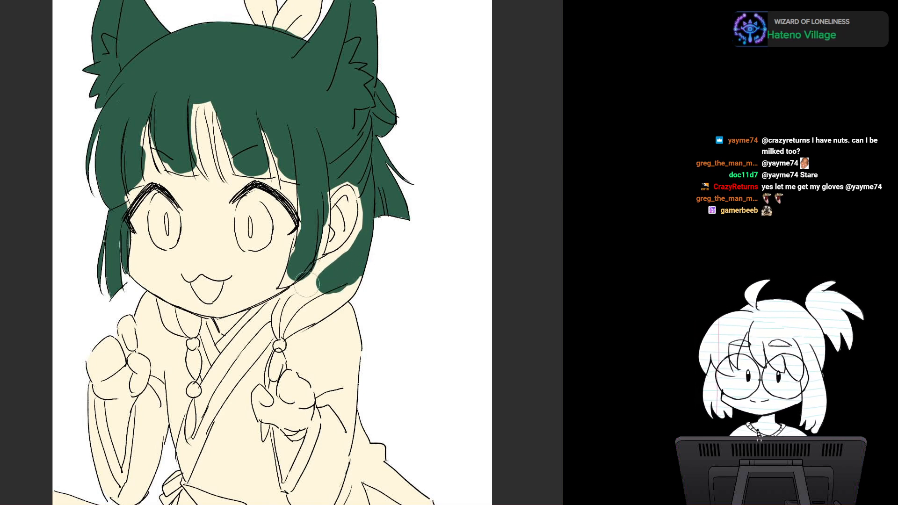
{"action": "mouse_move", "coordinate": [343, 258]}
{"action": "left_mouse_down"}
{"action": "mouse_move", "coordinate": [358, 262]}
{"action": "mouse_move", "coordinate": [325, 273]}
{"action": "mouse_move", "coordinate": [280, 323]}
{"action": "mouse_move", "coordinate": [332, 296]}
{"action": "left_mouse_up"}
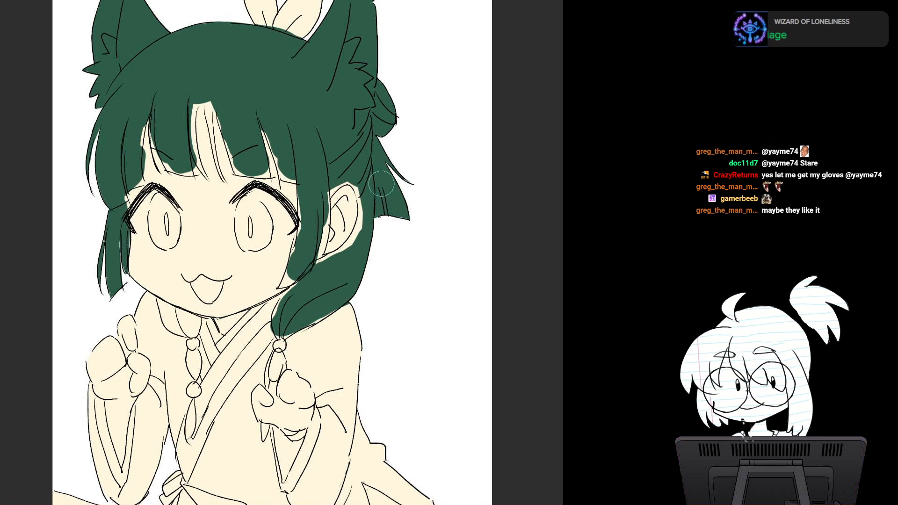
{"action": "mouse_move", "coordinate": [187, 93]}
{"action": "left_mouse_down"}
{"action": "mouse_move", "coordinate": [189, 149]}
{"action": "mouse_move", "coordinate": [208, 100]}
{"action": "mouse_move", "coordinate": [212, 136]}
{"action": "mouse_move", "coordinate": [239, 166]}
{"action": "left_mouse_up"}
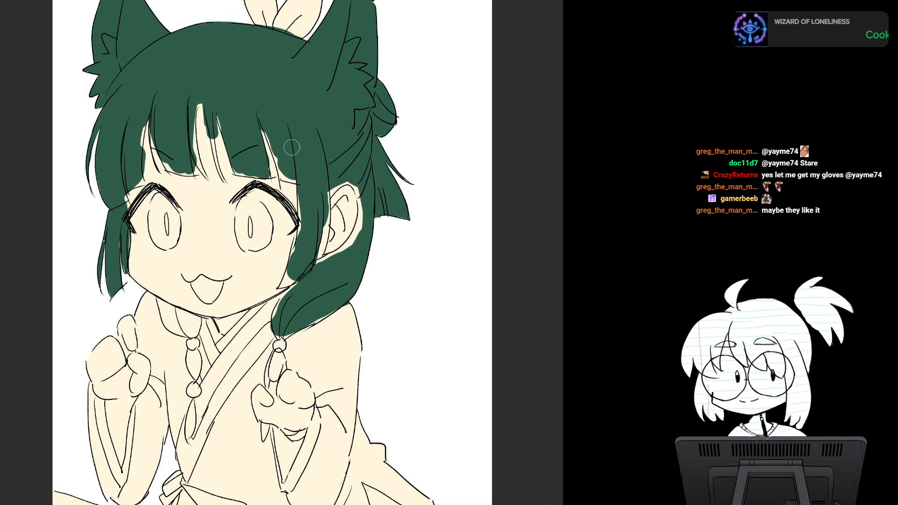
{"action": "left_click_drag", "start_coordinate": [290, 146], "coordinate": [296, 133]}
{"action": "left_click_drag", "start_coordinate": [387, 209], "coordinate": [317, 270]}
Step: Show the Huevember chart, sample its blue, add a blue swatch dot below the crimson one, and hide the chart
{"action": "scroll", "coordinate": [284, 312], "scroll_direction": "down", "scroll_amount": 1}
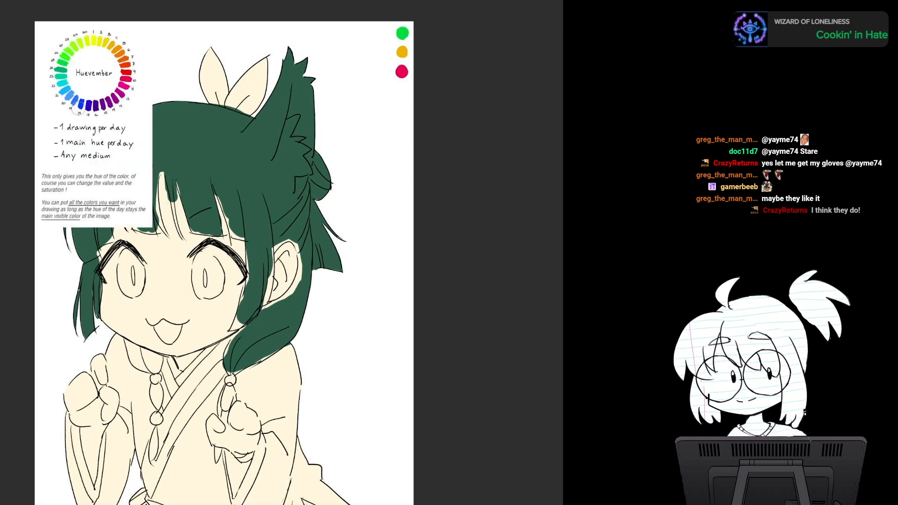
{"action": "left_click", "coordinate": [82, 104]}
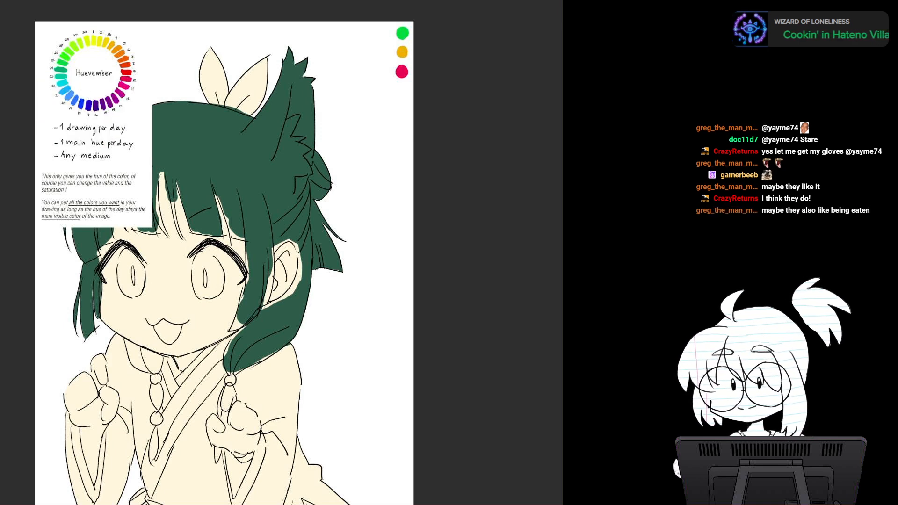
{"action": "left_click", "coordinate": [399, 91]}
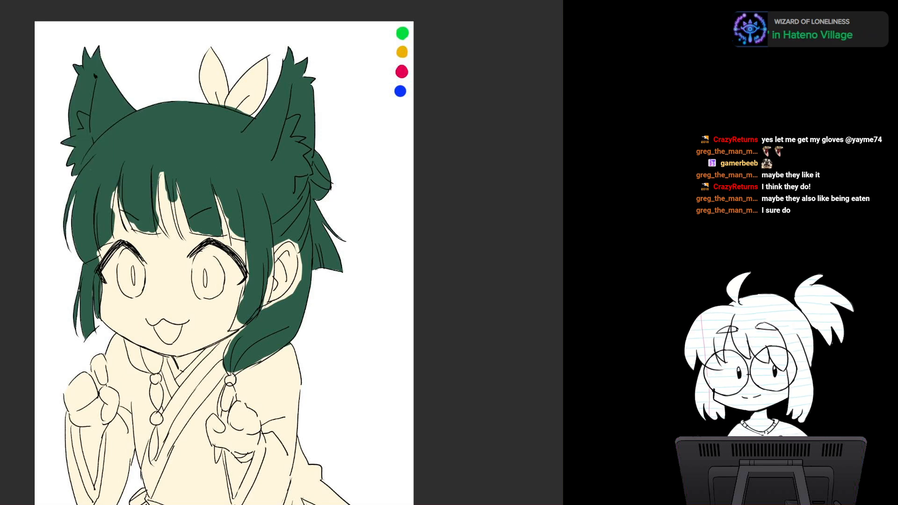
Step: Shift the green of the hair and animal ears to a bluer dark teal
{"action": "left_click_drag", "start_coordinate": [233, 234], "coordinate": [254, 244]}
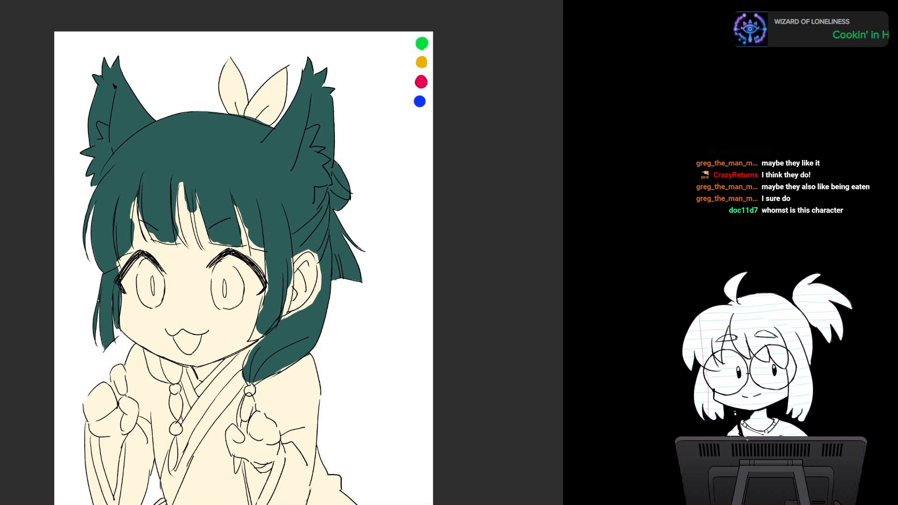
{"action": "left_click_drag", "start_coordinate": [281, 253], "coordinate": [300, 181]}
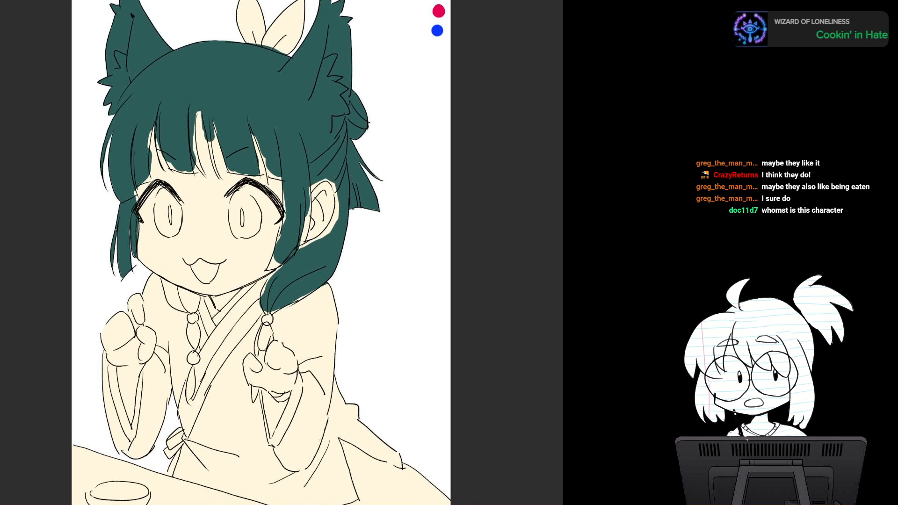
{"action": "scroll", "coordinate": [294, 271], "scroll_direction": "up", "scroll_amount": 2}
{"action": "mouse_move", "coordinate": [281, 253]}
{"action": "left_mouse_down"}
{"action": "mouse_move", "coordinate": [293, 276]}
{"action": "mouse_move", "coordinate": [287, 265]}
{"action": "left_mouse_up"}
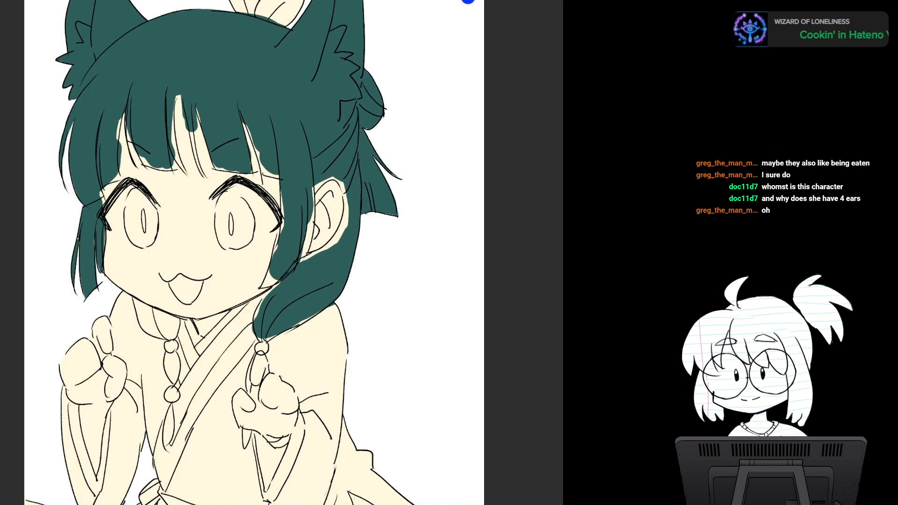
Step: Paint both irises flat light blue within their outlines
{"action": "scroll", "coordinate": [290, 262], "scroll_direction": "up", "scroll_amount": 4}
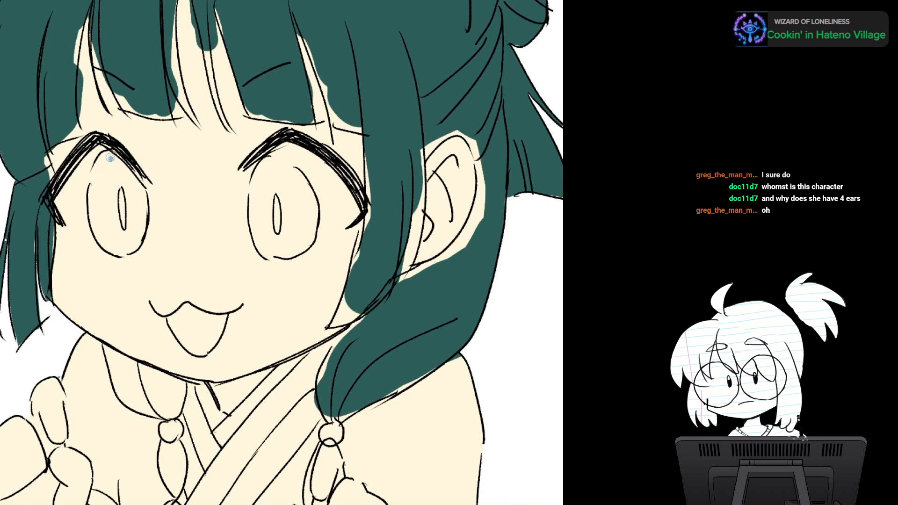
{"action": "mouse_move", "coordinate": [109, 157]}
{"action": "left_mouse_down"}
{"action": "mouse_move", "coordinate": [94, 201]}
{"action": "mouse_move", "coordinate": [100, 208]}
{"action": "mouse_move", "coordinate": [119, 161]}
{"action": "mouse_move", "coordinate": [138, 194]}
{"action": "mouse_move", "coordinate": [141, 231]}
{"action": "mouse_move", "coordinate": [122, 247]}
{"action": "mouse_move", "coordinate": [95, 224]}
{"action": "mouse_move", "coordinate": [94, 206]}
{"action": "mouse_move", "coordinate": [132, 248]}
{"action": "left_mouse_up"}
{"action": "mouse_move", "coordinate": [266, 162]}
{"action": "left_mouse_down"}
{"action": "mouse_move", "coordinate": [283, 164]}
{"action": "mouse_move", "coordinate": [304, 188]}
{"action": "mouse_move", "coordinate": [311, 217]}
{"action": "mouse_move", "coordinate": [304, 239]}
{"action": "mouse_move", "coordinate": [287, 201]}
{"action": "mouse_move", "coordinate": [294, 204]}
{"action": "mouse_move", "coordinate": [276, 196]}
{"action": "mouse_move", "coordinate": [266, 220]}
{"action": "mouse_move", "coordinate": [262, 168]}
{"action": "mouse_move", "coordinate": [256, 234]}
{"action": "mouse_move", "coordinate": [262, 220]}
{"action": "mouse_move", "coordinate": [269, 250]}
{"action": "mouse_move", "coordinate": [298, 245]}
{"action": "mouse_move", "coordinate": [281, 238]}
{"action": "mouse_move", "coordinate": [278, 221]}
{"action": "left_mouse_up"}
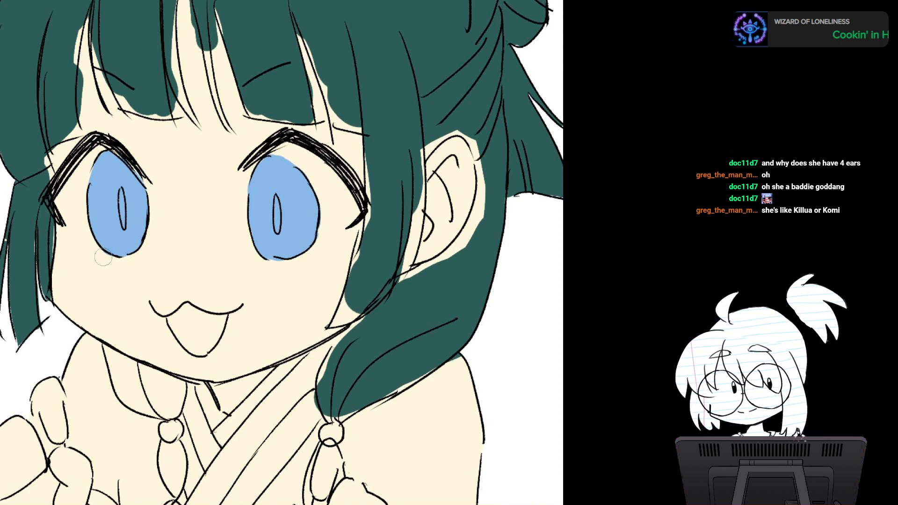
{"action": "scroll", "coordinate": [281, 252], "scroll_direction": "down", "scroll_amount": 3}
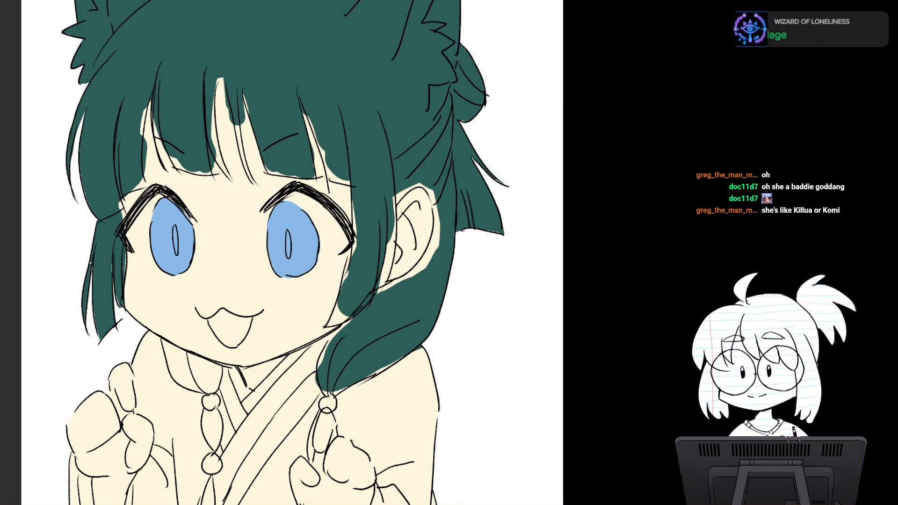
Step: Examine the coloured hair and eyes up close and against the whole figure
{"action": "mouse_move", "coordinate": [299, 243]}
{"action": "left_mouse_down"}
{"action": "mouse_move", "coordinate": [234, 256]}
{"action": "mouse_move", "coordinate": [329, 246]}
{"action": "left_mouse_up"}
{"action": "scroll", "coordinate": [281, 253], "scroll_direction": "up", "scroll_amount": 1}
{"action": "scroll", "coordinate": [295, 249], "scroll_direction": "up", "scroll_amount": 4}
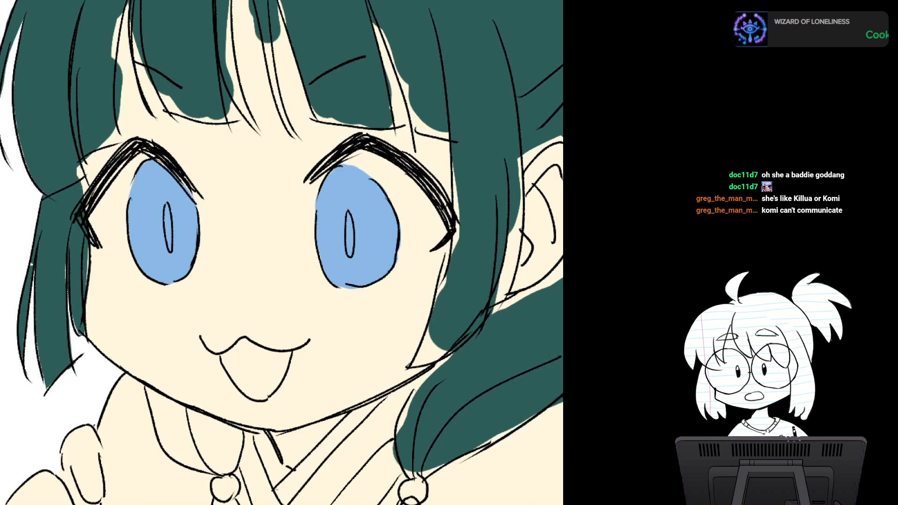
{"action": "scroll", "coordinate": [347, 257], "scroll_direction": "down", "scroll_amount": 2}
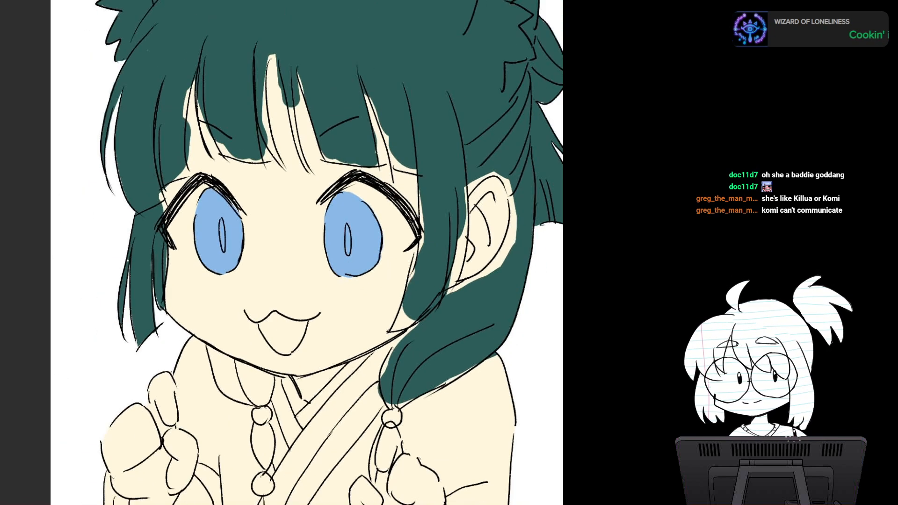
{"action": "left_click_drag", "start_coordinate": [347, 257], "coordinate": [230, 303]}
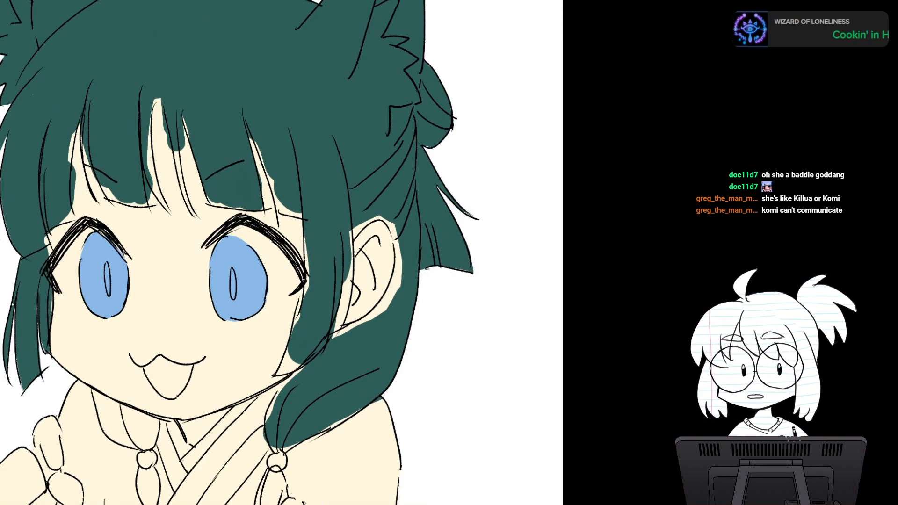
{"action": "mouse_move", "coordinate": [328, 280]}
{"action": "left_mouse_down"}
{"action": "mouse_move", "coordinate": [235, 212]}
{"action": "mouse_move", "coordinate": [259, 224]}
{"action": "mouse_move", "coordinate": [279, 144]}
{"action": "mouse_move", "coordinate": [281, 160]}
{"action": "mouse_move", "coordinate": [334, 217]}
{"action": "mouse_move", "coordinate": [339, 180]}
{"action": "left_mouse_up"}
{"action": "scroll", "coordinate": [340, 234], "scroll_direction": "down", "scroll_amount": 2}
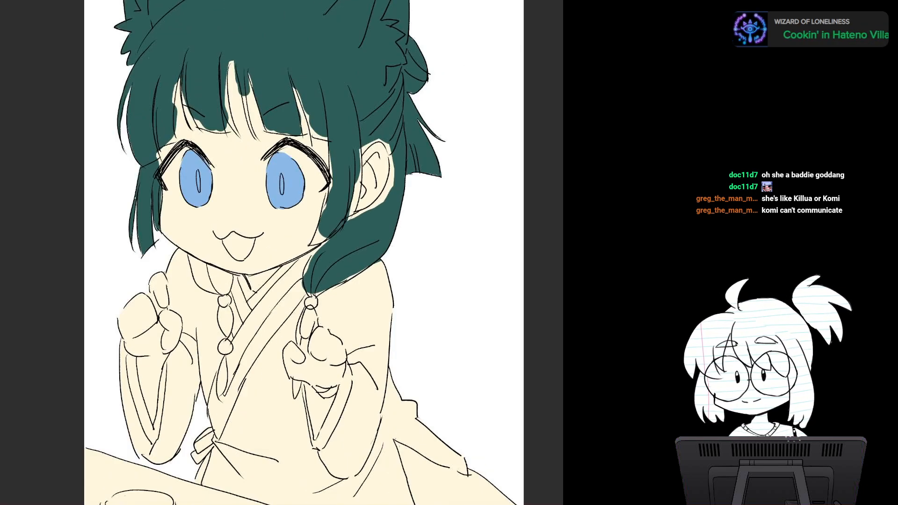
{"action": "left_click_drag", "start_coordinate": [340, 234], "coordinate": [333, 316]}
{"action": "left_click_drag", "start_coordinate": [290, 371], "coordinate": [271, 387]}
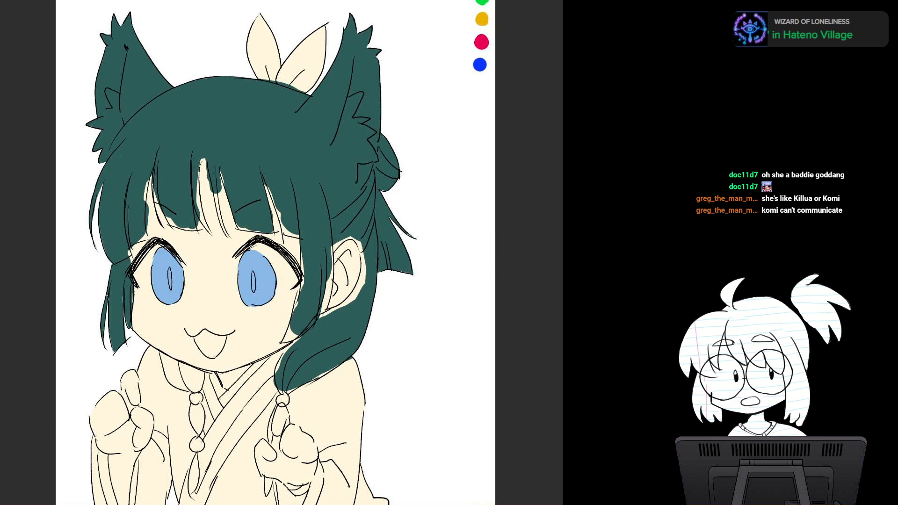
{"action": "left_click_drag", "start_coordinate": [280, 336], "coordinate": [274, 234]}
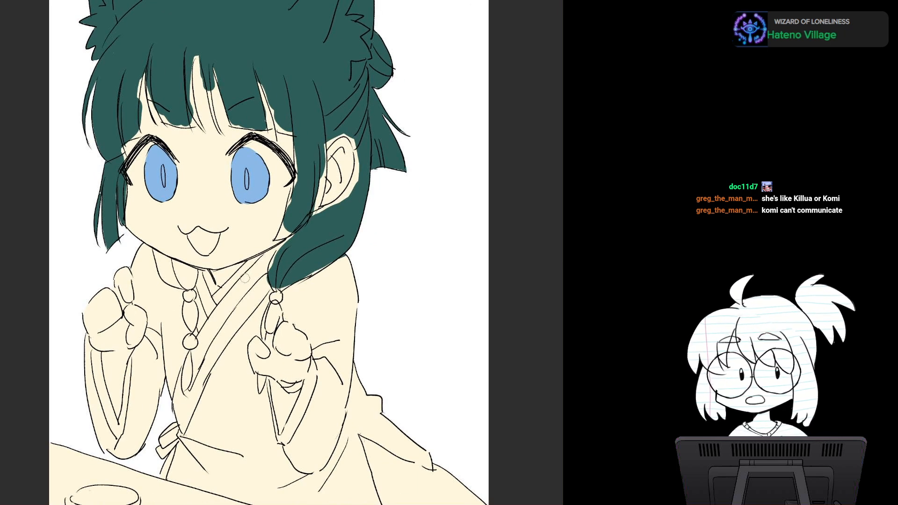
Step: Paint both crossing collar bands of the robe pale green, undoing the first trial stroke
{"action": "left_click_drag", "start_coordinate": [250, 280], "coordinate": [201, 347]}
{"action": "key", "text": "ctrl+z"}
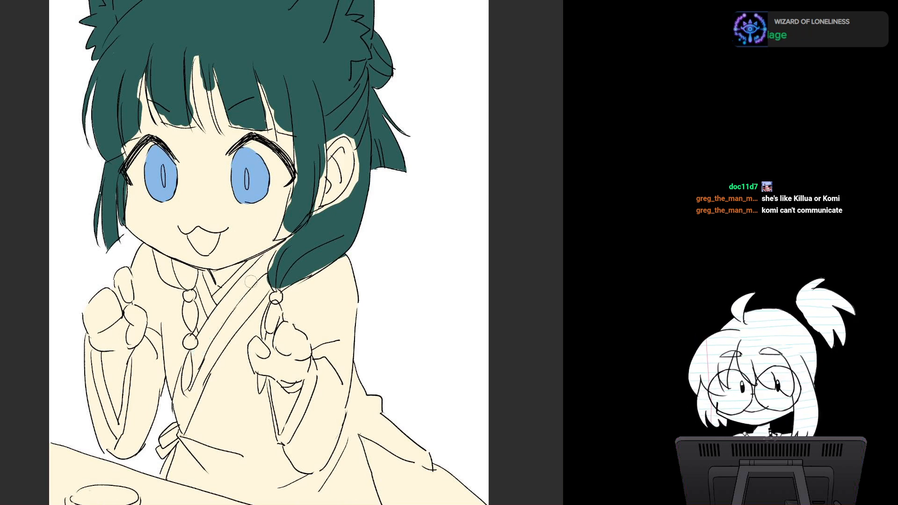
{"action": "mouse_move", "coordinate": [251, 281]}
{"action": "left_mouse_down"}
{"action": "mouse_move", "coordinate": [209, 333]}
{"action": "mouse_move", "coordinate": [197, 368]}
{"action": "left_mouse_up"}
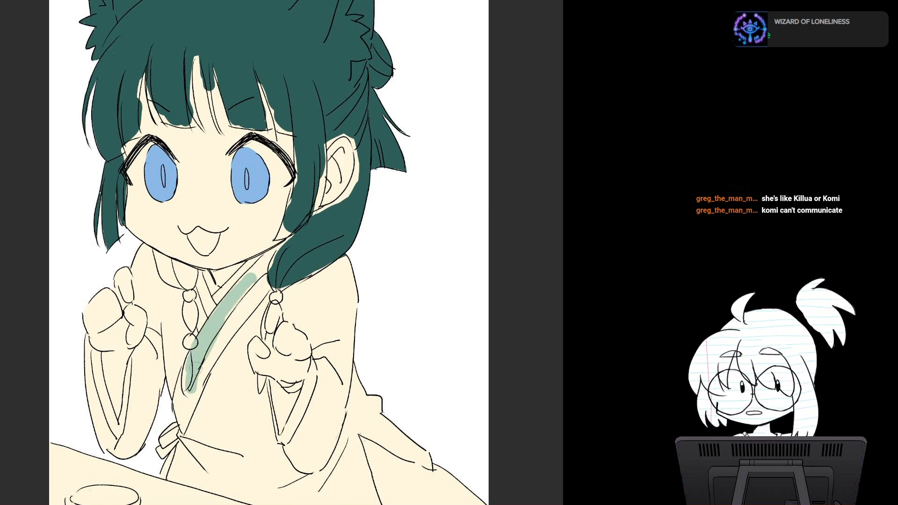
{"action": "mouse_move", "coordinate": [231, 316]}
{"action": "left_mouse_down"}
{"action": "mouse_move", "coordinate": [272, 254]}
{"action": "mouse_move", "coordinate": [248, 286]}
{"action": "left_mouse_up"}
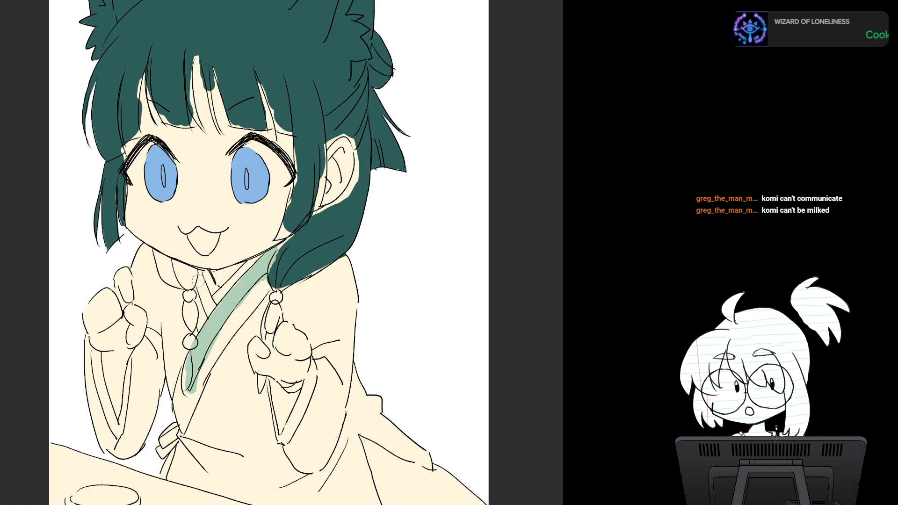
{"action": "left_click_drag", "start_coordinate": [197, 281], "coordinate": [212, 309]}
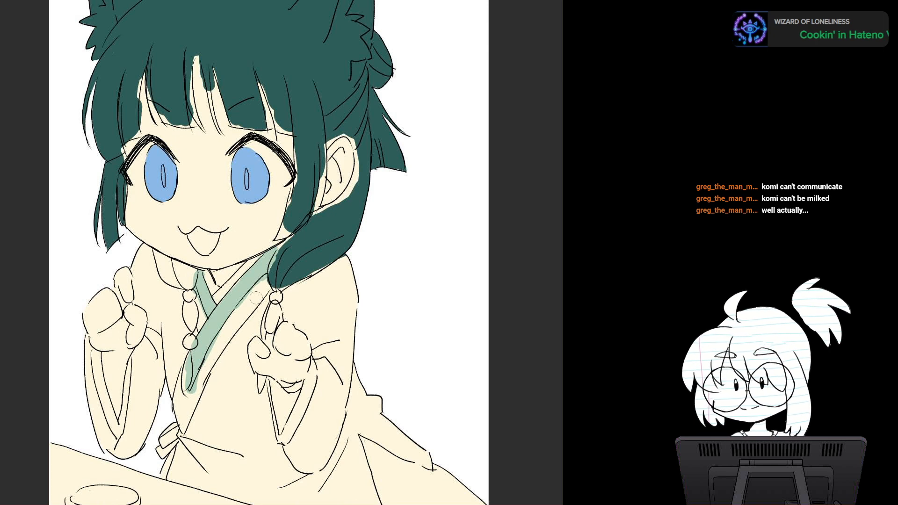
Step: Paint the robe's shoulder and sleeve below the tied hair in flat medium green, undoing a trial stroke
{"action": "mouse_move", "coordinate": [262, 284]}
{"action": "left_mouse_down"}
{"action": "mouse_move", "coordinate": [224, 337]}
{"action": "mouse_move", "coordinate": [266, 284]}
{"action": "mouse_move", "coordinate": [297, 295]}
{"action": "mouse_move", "coordinate": [319, 286]}
{"action": "mouse_move", "coordinate": [287, 318]}
{"action": "mouse_move", "coordinate": [323, 339]}
{"action": "mouse_move", "coordinate": [334, 360]}
{"action": "mouse_move", "coordinate": [331, 306]}
{"action": "mouse_move", "coordinate": [350, 295]}
{"action": "left_mouse_up"}
{"action": "key", "text": "ctrl+z"}
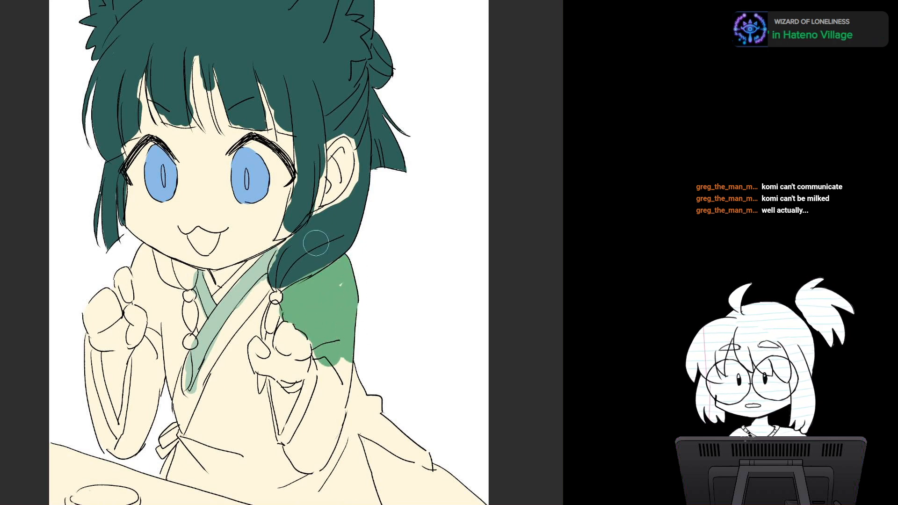
{"action": "left_click_drag", "start_coordinate": [333, 364], "coordinate": [320, 421]}
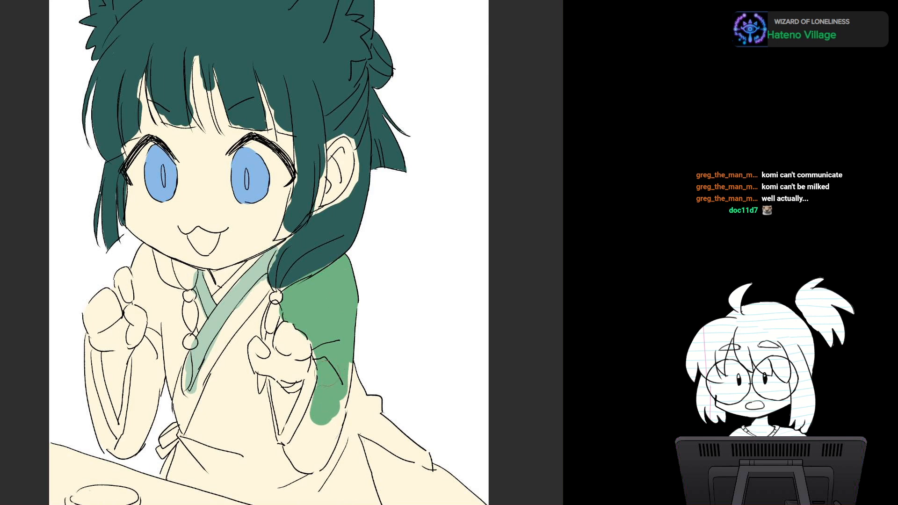
{"action": "mouse_move", "coordinate": [322, 346]}
{"action": "left_mouse_down"}
{"action": "mouse_move", "coordinate": [308, 463]}
{"action": "mouse_move", "coordinate": [344, 369]}
{"action": "mouse_move", "coordinate": [377, 421]}
{"action": "left_mouse_up"}
{"action": "mouse_move", "coordinate": [352, 265]}
{"action": "left_mouse_down"}
{"action": "mouse_move", "coordinate": [398, 421]}
{"action": "mouse_move", "coordinate": [423, 463]}
{"action": "mouse_move", "coordinate": [417, 425]}
{"action": "mouse_move", "coordinate": [353, 468]}
{"action": "mouse_move", "coordinate": [367, 496]}
{"action": "mouse_move", "coordinate": [346, 503]}
{"action": "mouse_move", "coordinate": [332, 434]}
{"action": "left_mouse_up"}
Step: Paint the robe's body and the remaining parts of both wide sleeves in flat medium green
{"action": "mouse_move", "coordinate": [302, 350]}
{"action": "left_mouse_down"}
{"action": "mouse_move", "coordinate": [285, 393]}
{"action": "mouse_move", "coordinate": [309, 421]}
{"action": "mouse_move", "coordinate": [299, 402]}
{"action": "mouse_move", "coordinate": [277, 411]}
{"action": "mouse_move", "coordinate": [262, 337]}
{"action": "mouse_move", "coordinate": [276, 360]}
{"action": "mouse_move", "coordinate": [262, 330]}
{"action": "mouse_move", "coordinate": [244, 338]}
{"action": "mouse_move", "coordinate": [206, 332]}
{"action": "mouse_move", "coordinate": [185, 373]}
{"action": "mouse_move", "coordinate": [183, 359]}
{"action": "mouse_move", "coordinate": [258, 425]}
{"action": "mouse_move", "coordinate": [206, 374]}
{"action": "mouse_move", "coordinate": [224, 346]}
{"action": "mouse_move", "coordinate": [243, 351]}
{"action": "left_mouse_up"}
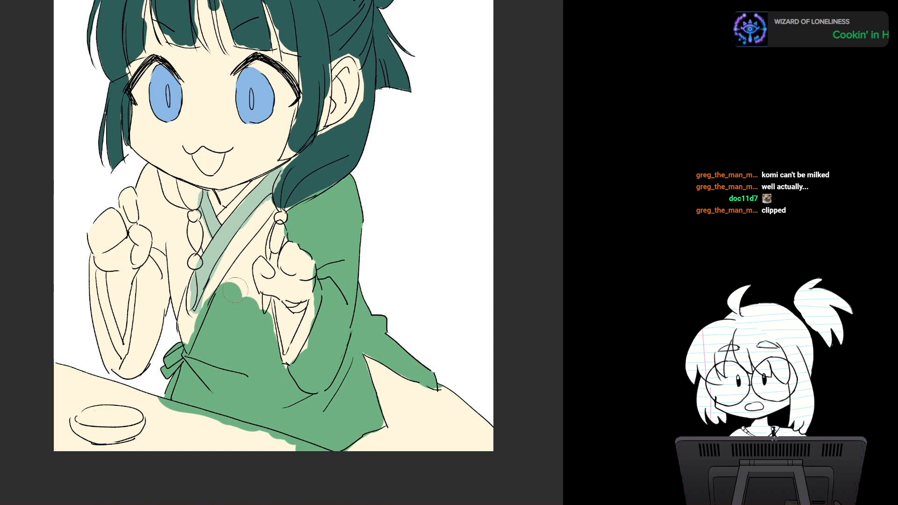
{"action": "mouse_move", "coordinate": [233, 288]}
{"action": "left_mouse_down"}
{"action": "mouse_move", "coordinate": [239, 268]}
{"action": "mouse_move", "coordinate": [260, 302]}
{"action": "mouse_move", "coordinate": [244, 262]}
{"action": "mouse_move", "coordinate": [274, 214]}
{"action": "left_mouse_up"}
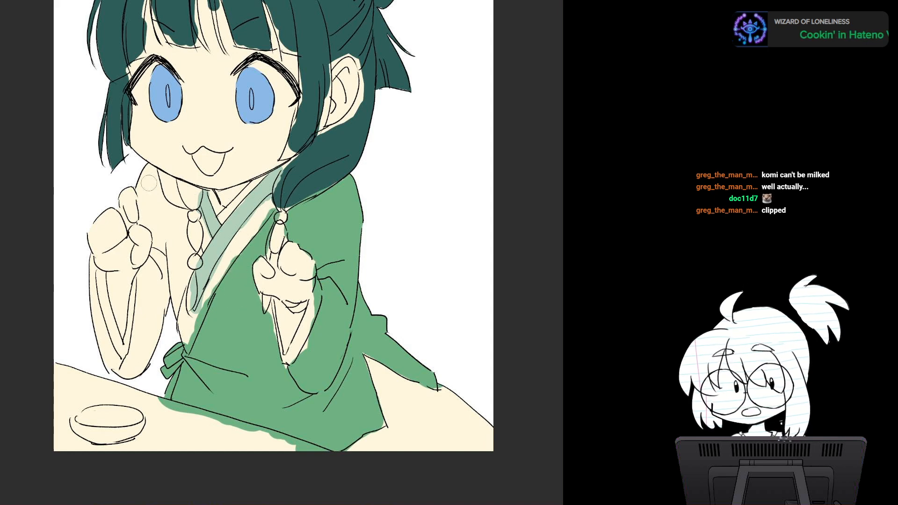
{"action": "mouse_move", "coordinate": [148, 174]}
{"action": "left_mouse_down"}
{"action": "mouse_move", "coordinate": [145, 212]}
{"action": "mouse_move", "coordinate": [182, 222]}
{"action": "mouse_move", "coordinate": [177, 239]}
{"action": "mouse_move", "coordinate": [153, 213]}
{"action": "left_mouse_up"}
{"action": "mouse_move", "coordinate": [163, 252]}
{"action": "left_mouse_down"}
{"action": "mouse_move", "coordinate": [140, 283]}
{"action": "mouse_move", "coordinate": [157, 335]}
{"action": "mouse_move", "coordinate": [175, 273]}
{"action": "left_mouse_up"}
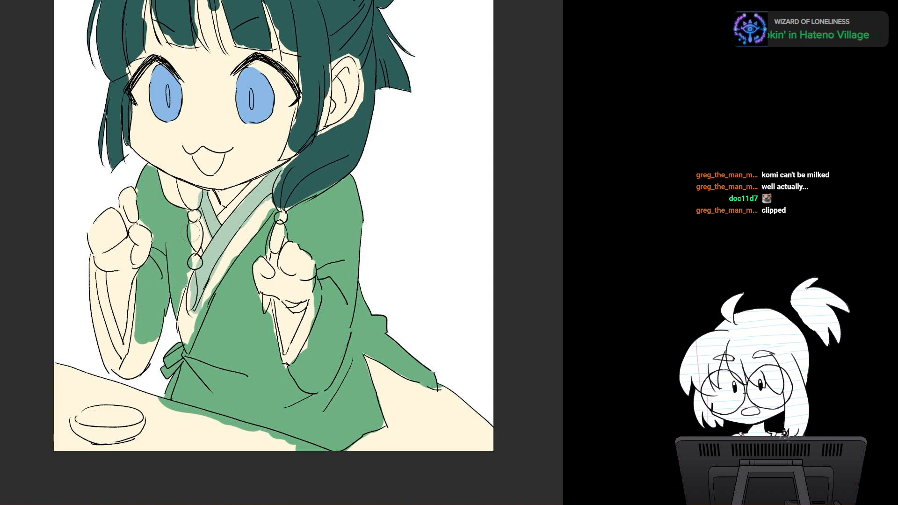
{"action": "mouse_move", "coordinate": [150, 344]}
{"action": "left_mouse_down"}
{"action": "mouse_move", "coordinate": [133, 372]}
{"action": "mouse_move", "coordinate": [137, 358]}
{"action": "left_mouse_up"}
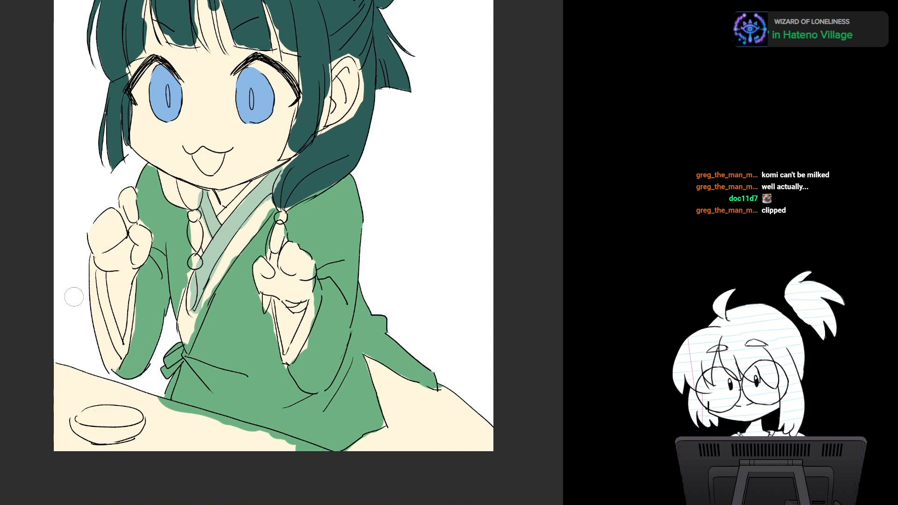
{"action": "mouse_move", "coordinate": [74, 297]}
{"action": "left_mouse_down"}
{"action": "mouse_move", "coordinate": [87, 276]}
{"action": "mouse_move", "coordinate": [103, 346]}
{"action": "mouse_move", "coordinate": [135, 391]}
{"action": "left_mouse_up"}
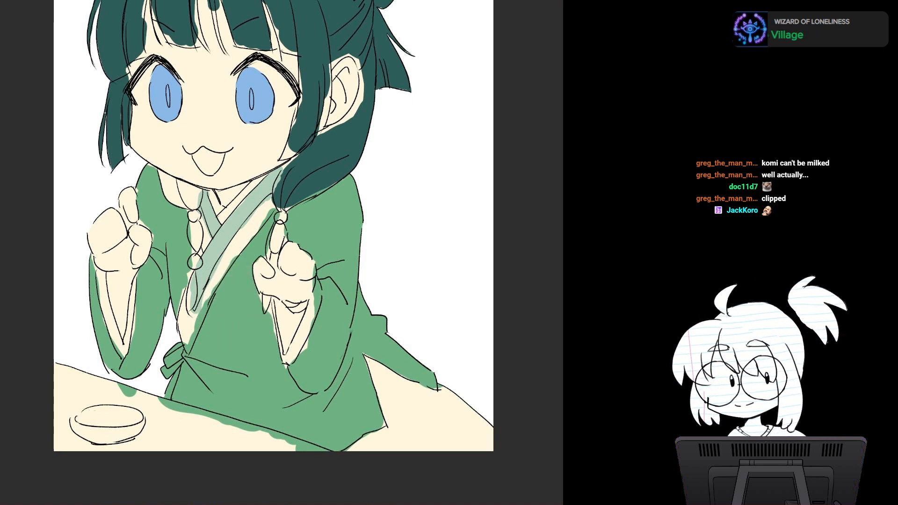
{"action": "left_click_drag", "start_coordinate": [250, 226], "coordinate": [260, 216]}
{"action": "key", "text": "ctrl+z"}
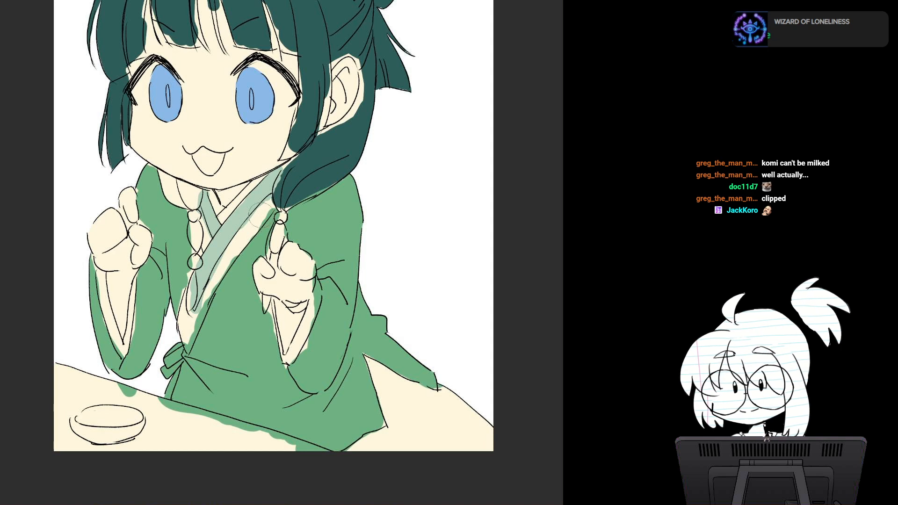
{"action": "left_click_drag", "start_coordinate": [262, 215], "coordinate": [247, 231]}
{"action": "key", "text": "ctrl+z"}
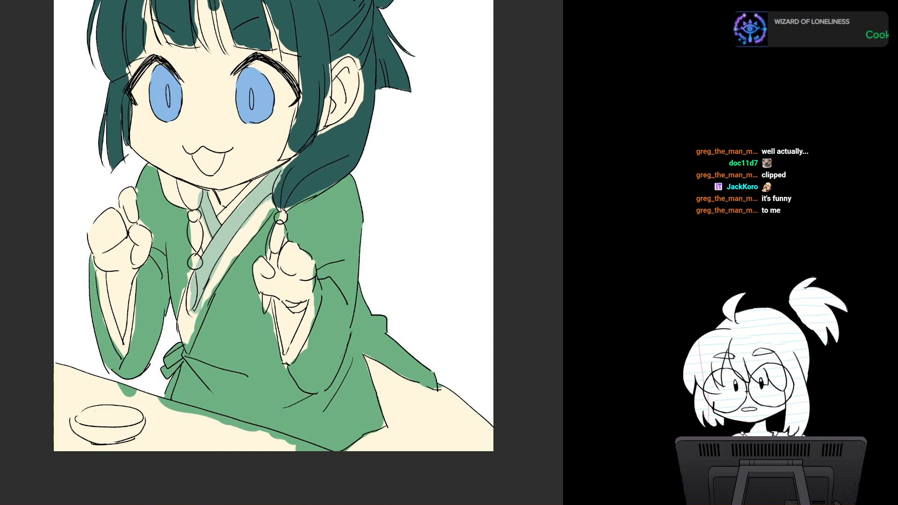
{"action": "mouse_move", "coordinate": [261, 212]}
{"action": "left_mouse_down"}
{"action": "mouse_move", "coordinate": [269, 200]}
{"action": "mouse_move", "coordinate": [213, 280]}
{"action": "mouse_move", "coordinate": [231, 256]}
{"action": "left_mouse_up"}
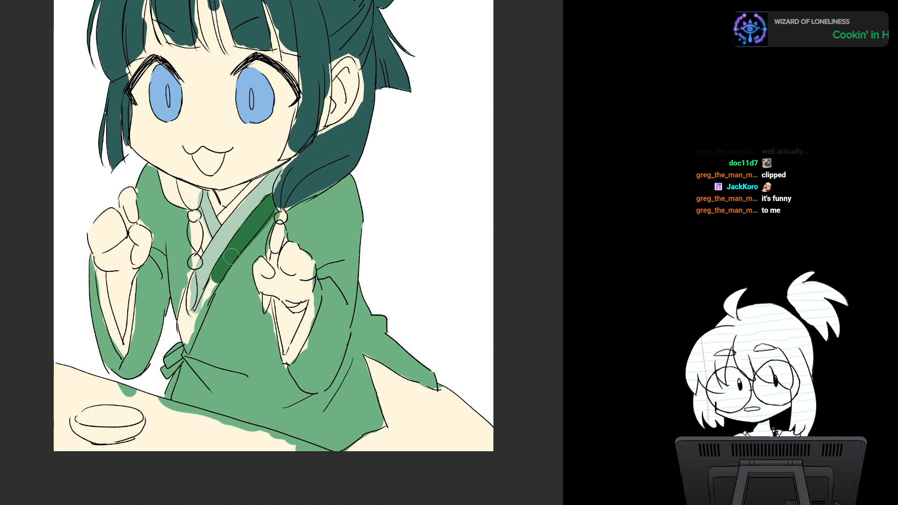
{"action": "key", "text": "ctrl+z"}
{"action": "key", "text": "ctrl+z"}
{"action": "key", "text": "ctrl+z"}
{"action": "key", "text": "ctrl+z"}
{"action": "key", "text": "ctrl+z"}
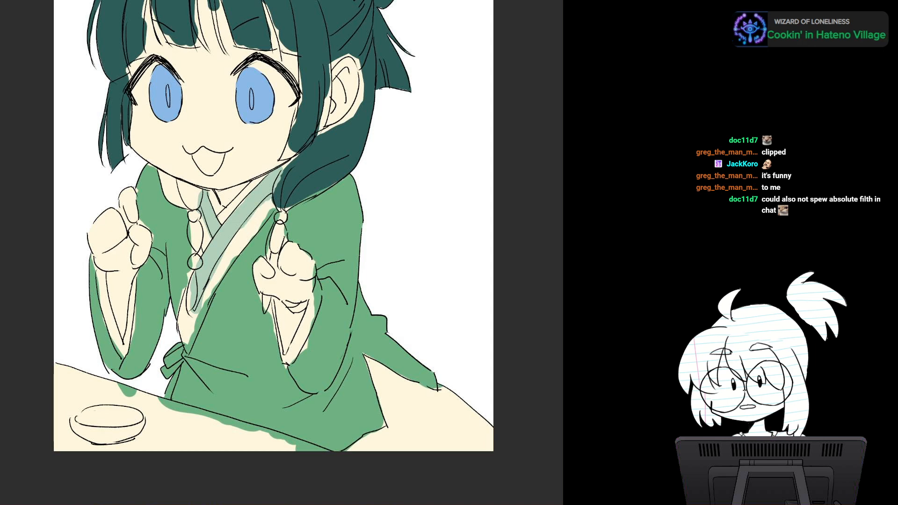
Step: Paint the robe's wide outer lapel muted dark green, from the shoulder down to the waist tie
{"action": "left_click_drag", "start_coordinate": [269, 201], "coordinate": [225, 266]}
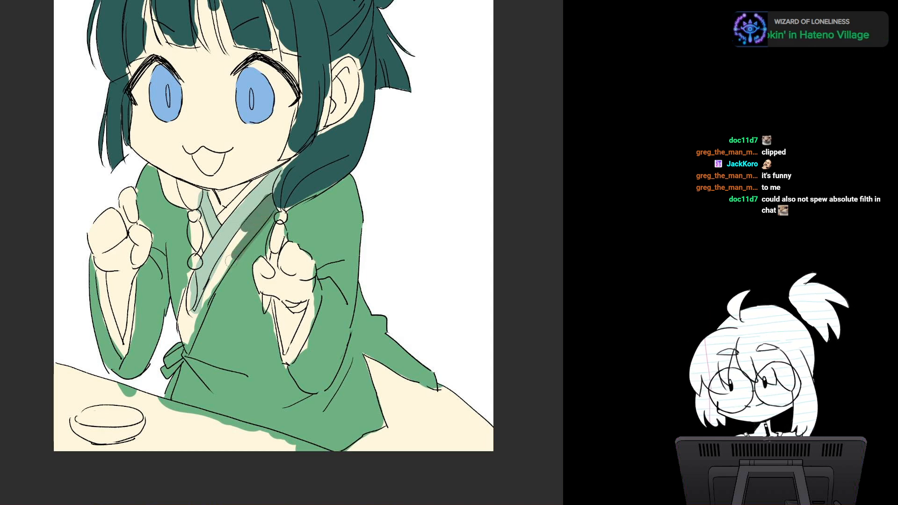
{"action": "left_click_drag", "start_coordinate": [247, 230], "coordinate": [190, 330]}
{"action": "mouse_move", "coordinate": [213, 297]}
{"action": "left_mouse_down"}
{"action": "mouse_move", "coordinate": [185, 344]}
{"action": "mouse_move", "coordinate": [180, 333]}
{"action": "left_mouse_up"}
{"action": "left_click_drag", "start_coordinate": [193, 290], "coordinate": [178, 316]}
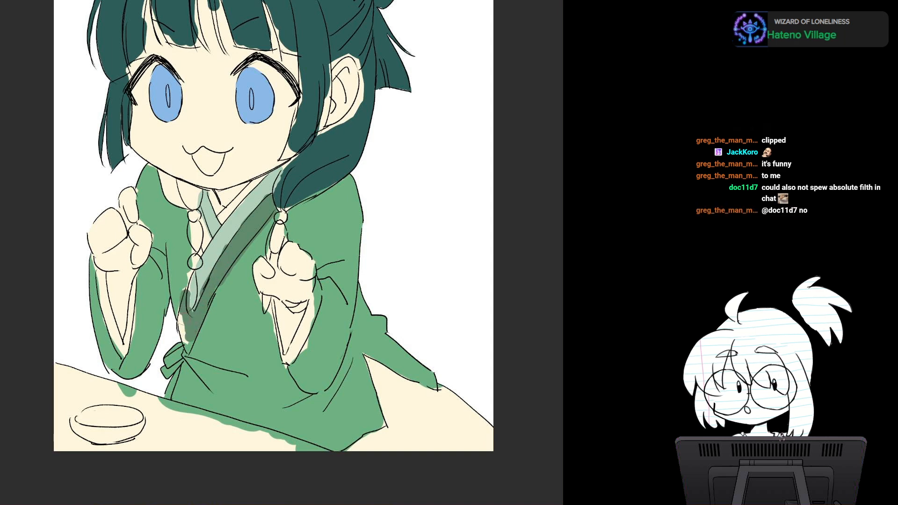
{"action": "left_click_drag", "start_coordinate": [201, 213], "coordinate": [210, 250]}
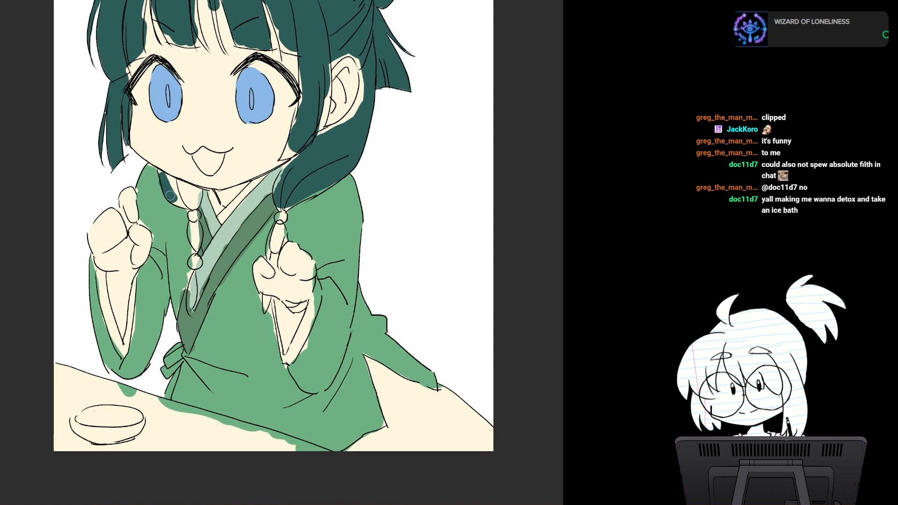
Step: Paint both beaded hair braids hanging over the robe in the dark teal hair colour, leaving the beads unpainted
{"action": "mouse_move", "coordinate": [163, 178]}
{"action": "left_mouse_down"}
{"action": "mouse_move", "coordinate": [185, 204]}
{"action": "mouse_move", "coordinate": [159, 174]}
{"action": "mouse_move", "coordinate": [196, 191]}
{"action": "mouse_move", "coordinate": [186, 205]}
{"action": "mouse_move", "coordinate": [194, 192]}
{"action": "left_mouse_up"}
{"action": "left_click_drag", "start_coordinate": [195, 222], "coordinate": [192, 309]}
{"action": "mouse_move", "coordinate": [281, 234]}
{"action": "left_mouse_down"}
{"action": "mouse_move", "coordinate": [273, 256]}
{"action": "mouse_move", "coordinate": [274, 227]}
{"action": "mouse_move", "coordinate": [264, 303]}
{"action": "mouse_move", "coordinate": [274, 376]}
{"action": "mouse_move", "coordinate": [256, 317]}
{"action": "mouse_move", "coordinate": [257, 262]}
{"action": "mouse_move", "coordinate": [266, 268]}
{"action": "left_mouse_up"}
Step: Paint the inner trim of both sleeve openings light green, undoing the first trial stroke
{"action": "scroll", "coordinate": [321, 260], "scroll_direction": "down", "scroll_amount": 1}
{"action": "left_click_drag", "start_coordinate": [321, 260], "coordinate": [246, 288]}
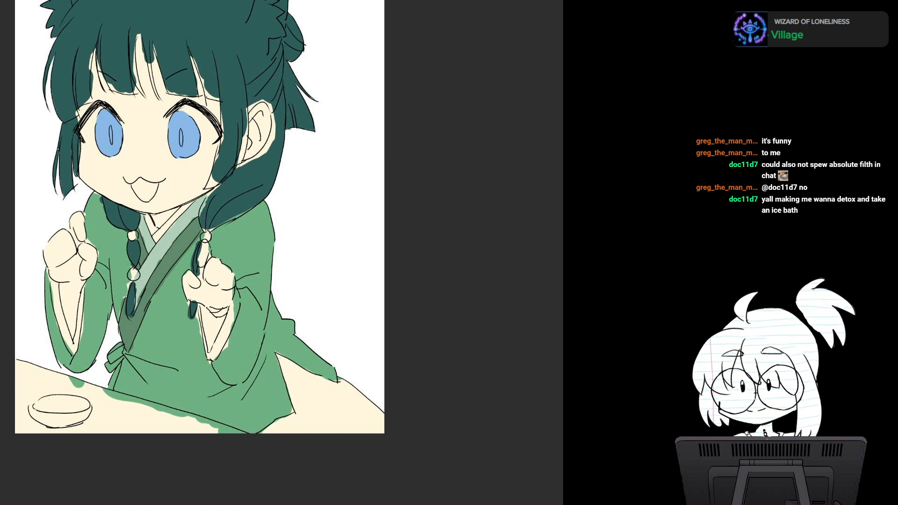
{"action": "scroll", "coordinate": [205, 318], "scroll_direction": "up", "scroll_amount": 4}
{"action": "left_click_drag", "start_coordinate": [205, 318], "coordinate": [332, 271]}
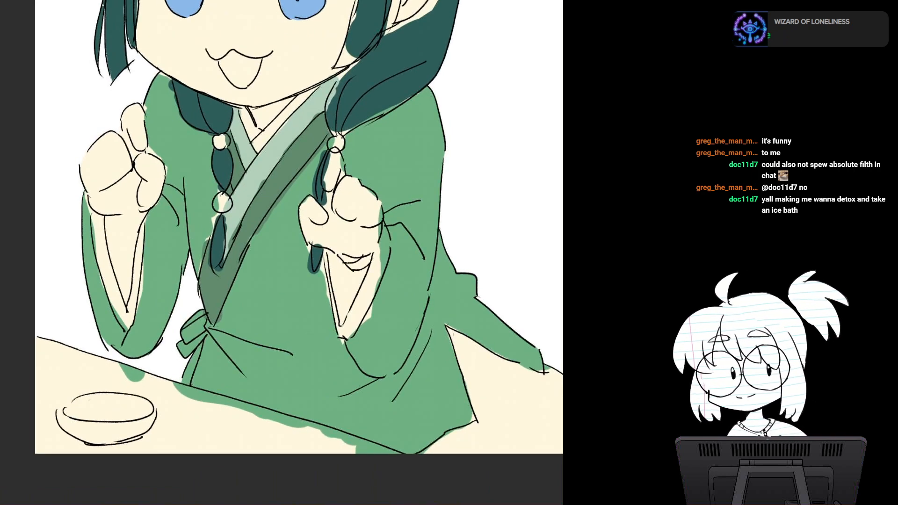
{"action": "scroll", "coordinate": [288, 312], "scroll_direction": "down", "scroll_amount": 3}
{"action": "left_click_drag", "start_coordinate": [288, 312], "coordinate": [260, 282]}
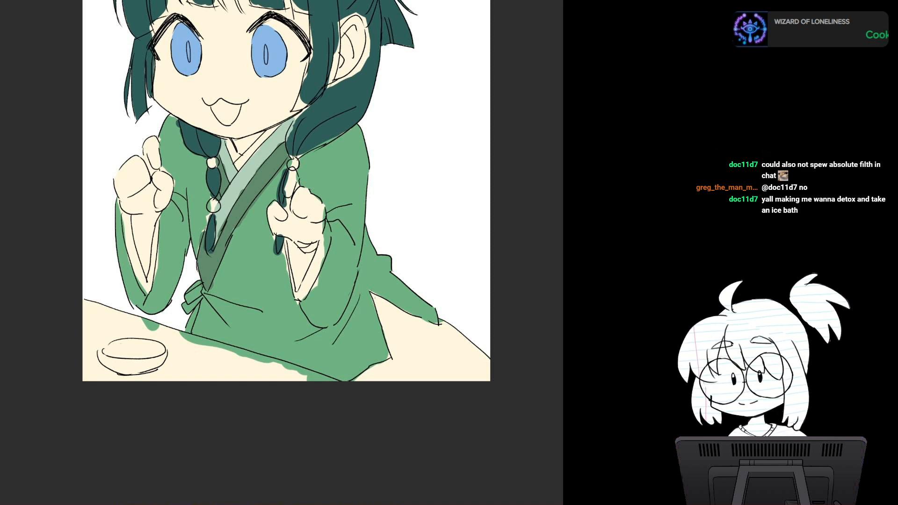
{"action": "left_click_drag", "start_coordinate": [319, 248], "coordinate": [306, 287]}
{"action": "key", "text": "ctrl+z"}
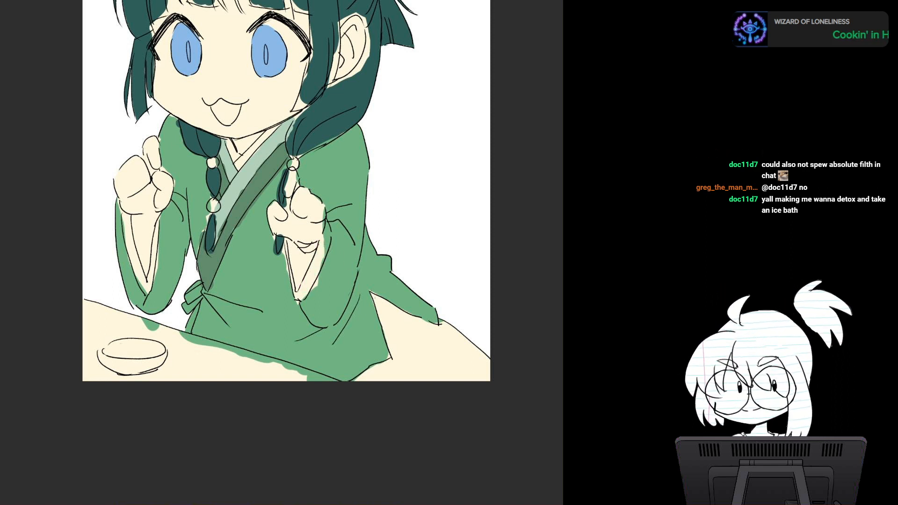
{"action": "left_click_drag", "start_coordinate": [324, 238], "coordinate": [302, 291]}
{"action": "left_click_drag", "start_coordinate": [286, 249], "coordinate": [298, 300]}
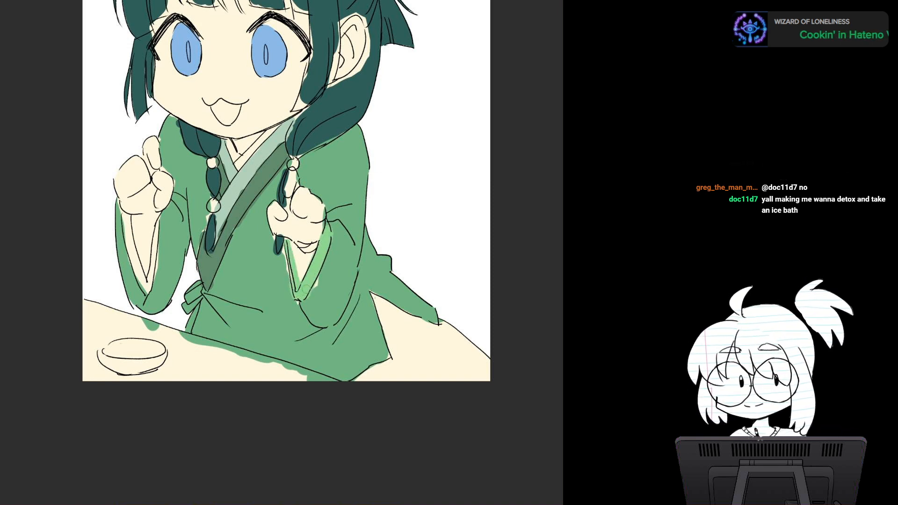
{"action": "mouse_move", "coordinate": [133, 231]}
{"action": "left_mouse_down"}
{"action": "mouse_move", "coordinate": [126, 215]}
{"action": "mouse_move", "coordinate": [146, 287]}
{"action": "mouse_move", "coordinate": [157, 218]}
{"action": "left_mouse_up"}
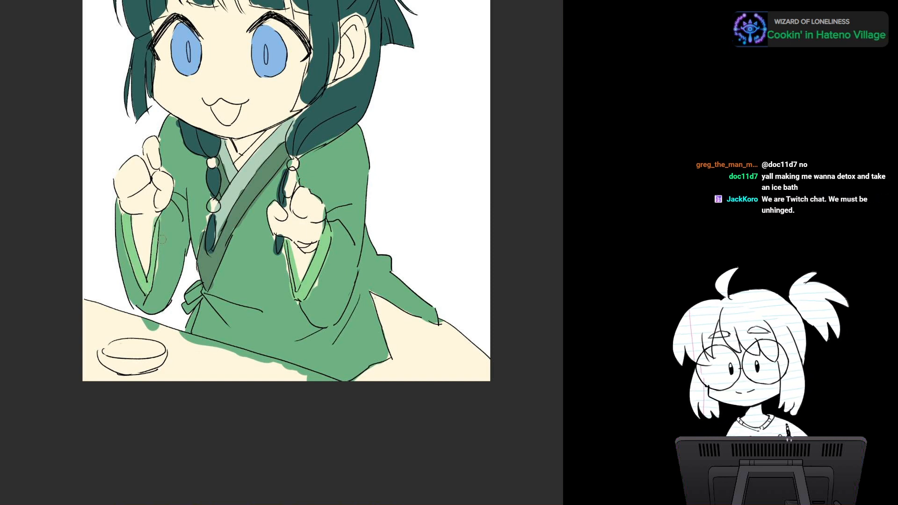
Step: Examine the coloured robe, braids and sleeve trims against the head and the whole figure
{"action": "left_click_drag", "start_coordinate": [392, 219], "coordinate": [408, 220]}
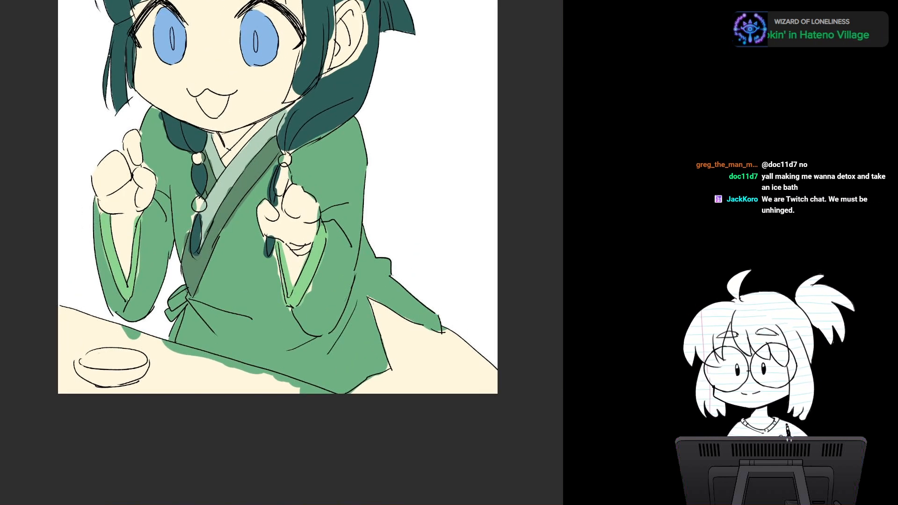
{"action": "mouse_move", "coordinate": [280, 154]}
{"action": "left_mouse_down"}
{"action": "mouse_move", "coordinate": [261, 246]}
{"action": "mouse_move", "coordinate": [239, 279]}
{"action": "mouse_move", "coordinate": [260, 422]}
{"action": "left_mouse_up"}
{"action": "mouse_move", "coordinate": [238, 47]}
{"action": "left_mouse_down"}
{"action": "mouse_move", "coordinate": [244, 100]}
{"action": "mouse_move", "coordinate": [262, 110]}
{"action": "mouse_move", "coordinate": [287, 108]}
{"action": "mouse_move", "coordinate": [281, 98]}
{"action": "mouse_move", "coordinate": [302, 60]}
{"action": "mouse_move", "coordinate": [290, 63]}
{"action": "left_mouse_up"}
{"action": "mouse_move", "coordinate": [374, 292]}
{"action": "left_mouse_down"}
{"action": "mouse_move", "coordinate": [392, 177]}
{"action": "mouse_move", "coordinate": [371, 271]}
{"action": "mouse_move", "coordinate": [397, 302]}
{"action": "mouse_move", "coordinate": [389, 271]}
{"action": "mouse_move", "coordinate": [402, 287]}
{"action": "mouse_move", "coordinate": [332, 262]}
{"action": "mouse_move", "coordinate": [323, 246]}
{"action": "mouse_move", "coordinate": [344, 289]}
{"action": "mouse_move", "coordinate": [350, 280]}
{"action": "left_mouse_up"}
{"action": "scroll", "coordinate": [369, 267], "scroll_direction": "up", "scroll_amount": 2}
{"action": "scroll", "coordinate": [374, 262], "scroll_direction": "down", "scroll_amount": 2}
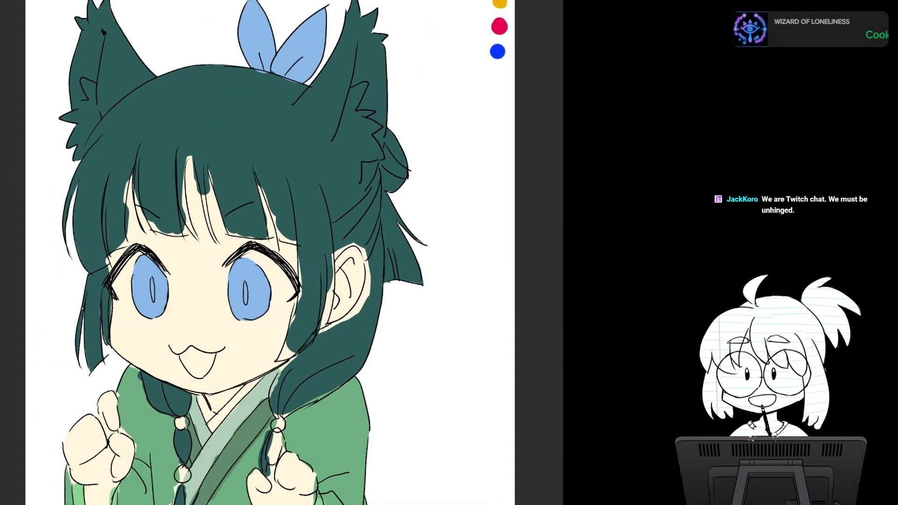
{"action": "mouse_move", "coordinate": [311, 273]}
{"action": "left_mouse_down"}
{"action": "mouse_move", "coordinate": [354, 243]}
{"action": "mouse_move", "coordinate": [346, 269]}
{"action": "mouse_move", "coordinate": [294, 211]}
{"action": "left_mouse_up"}
{"action": "scroll", "coordinate": [346, 269], "scroll_direction": "down", "scroll_amount": 1}
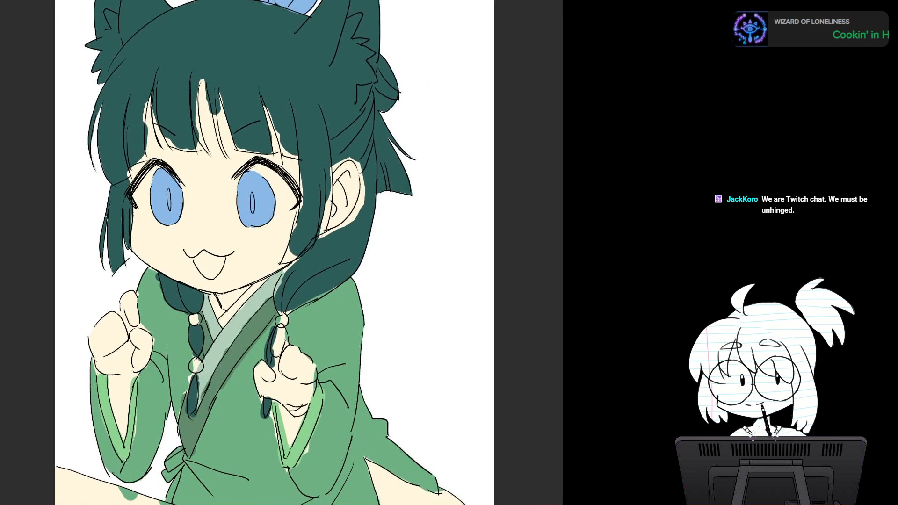
Step: Paint the skirt area behind the robe's hem in flat dark magenta
{"action": "mouse_move", "coordinate": [299, 281]}
{"action": "left_mouse_down"}
{"action": "mouse_move", "coordinate": [228, 123]}
{"action": "mouse_move", "coordinate": [252, 319]}
{"action": "mouse_move", "coordinate": [244, 393]}
{"action": "left_mouse_up"}
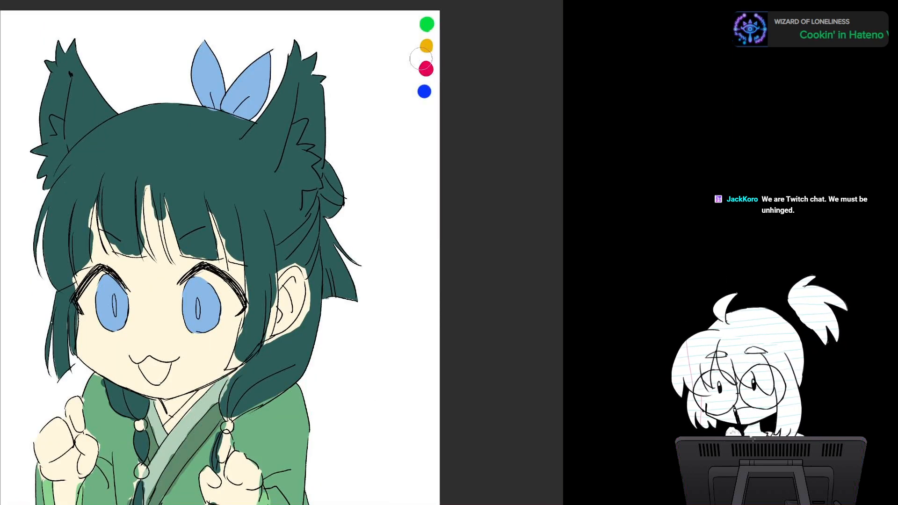
{"action": "mouse_move", "coordinate": [280, 355]}
{"action": "left_mouse_down"}
{"action": "mouse_move", "coordinate": [282, 146]}
{"action": "mouse_move", "coordinate": [285, 155]}
{"action": "left_mouse_up"}
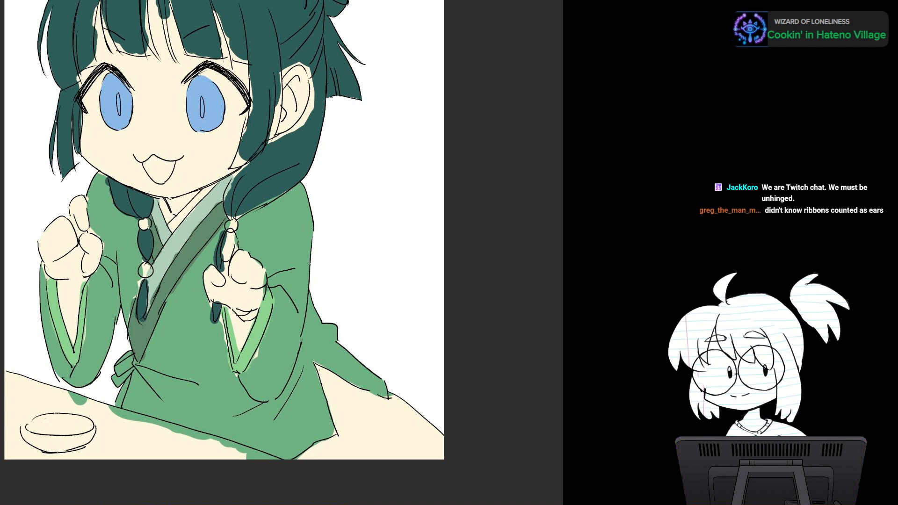
{"action": "mouse_move", "coordinate": [280, 281]}
{"action": "left_mouse_down"}
{"action": "mouse_move", "coordinate": [253, 182]}
{"action": "mouse_move", "coordinate": [265, 192]}
{"action": "left_mouse_up"}
{"action": "mouse_move", "coordinate": [307, 285]}
{"action": "left_mouse_down"}
{"action": "mouse_move", "coordinate": [329, 346]}
{"action": "mouse_move", "coordinate": [378, 311]}
{"action": "mouse_move", "coordinate": [434, 363]}
{"action": "mouse_move", "coordinate": [402, 355]}
{"action": "mouse_move", "coordinate": [398, 369]}
{"action": "left_mouse_up"}
{"action": "mouse_move", "coordinate": [377, 358]}
{"action": "left_mouse_down"}
{"action": "mouse_move", "coordinate": [348, 353]}
{"action": "mouse_move", "coordinate": [283, 370]}
{"action": "mouse_move", "coordinate": [430, 374]}
{"action": "left_mouse_up"}
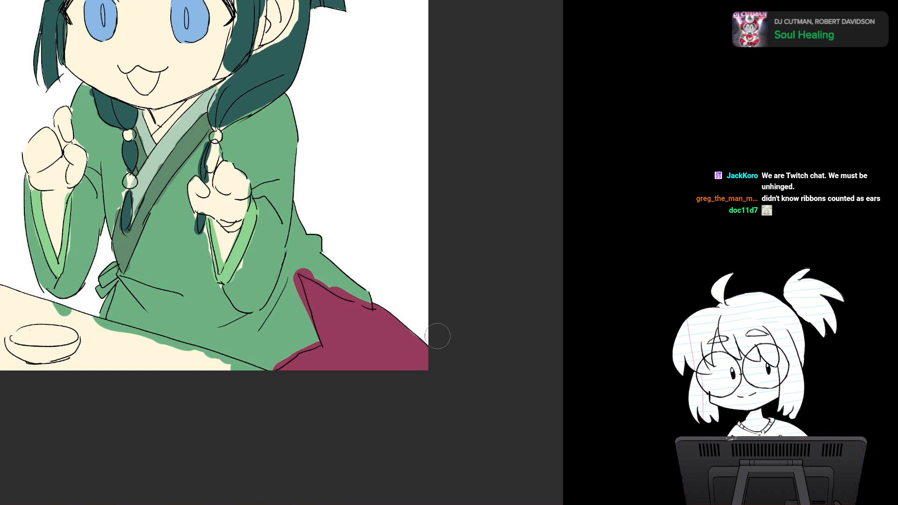
Step: Erase the magenta that spills past the skirt's outline onto the green robe and its trailing end
{"action": "left_click_drag", "start_coordinate": [437, 336], "coordinate": [479, 414]}
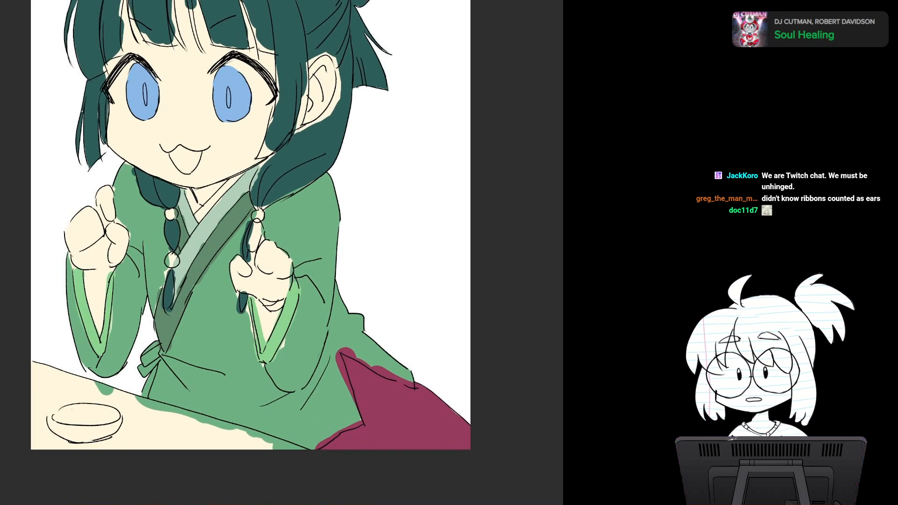
{"action": "left_click_drag", "start_coordinate": [281, 233], "coordinate": [300, 279]}
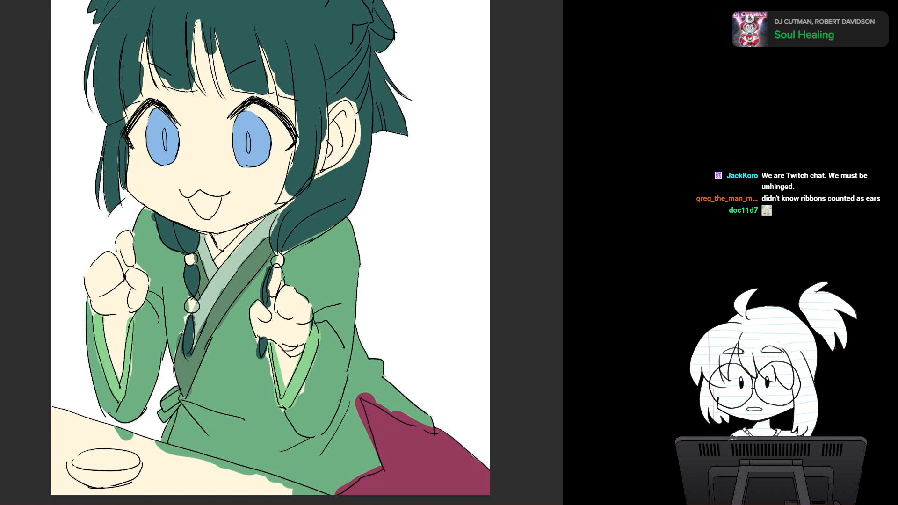
{"action": "mouse_move", "coordinate": [299, 280]}
{"action": "left_mouse_down"}
{"action": "mouse_move", "coordinate": [253, 198]}
{"action": "mouse_move", "coordinate": [258, 188]}
{"action": "left_mouse_up"}
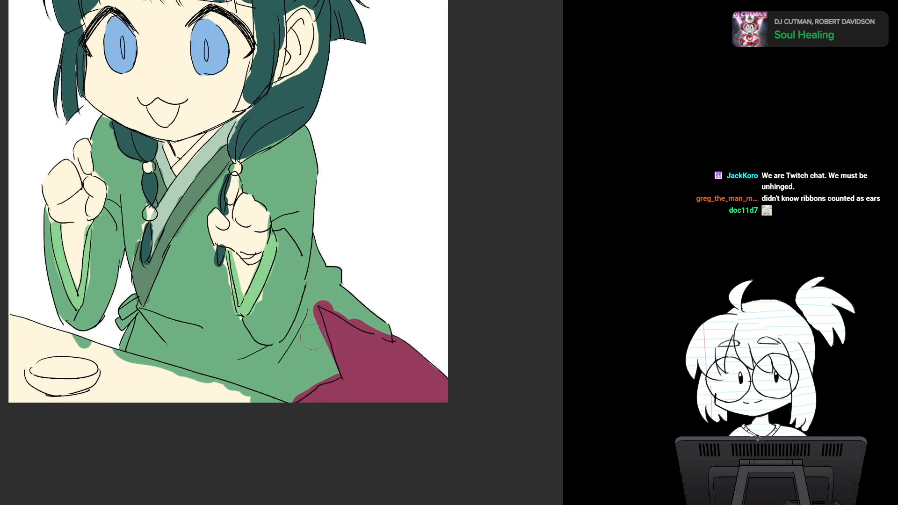
{"action": "key", "text": "e"}
{"action": "mouse_move", "coordinate": [313, 309]}
{"action": "left_mouse_down"}
{"action": "mouse_move", "coordinate": [327, 354]}
{"action": "mouse_move", "coordinate": [299, 397]}
{"action": "left_mouse_up"}
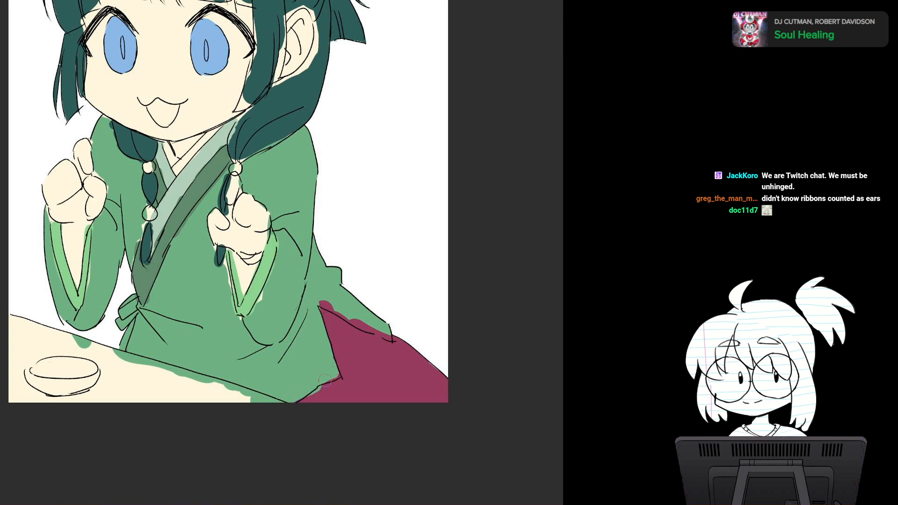
{"action": "left_click_drag", "start_coordinate": [323, 300], "coordinate": [392, 337]}
{"action": "left_click_drag", "start_coordinate": [367, 300], "coordinate": [382, 346]}
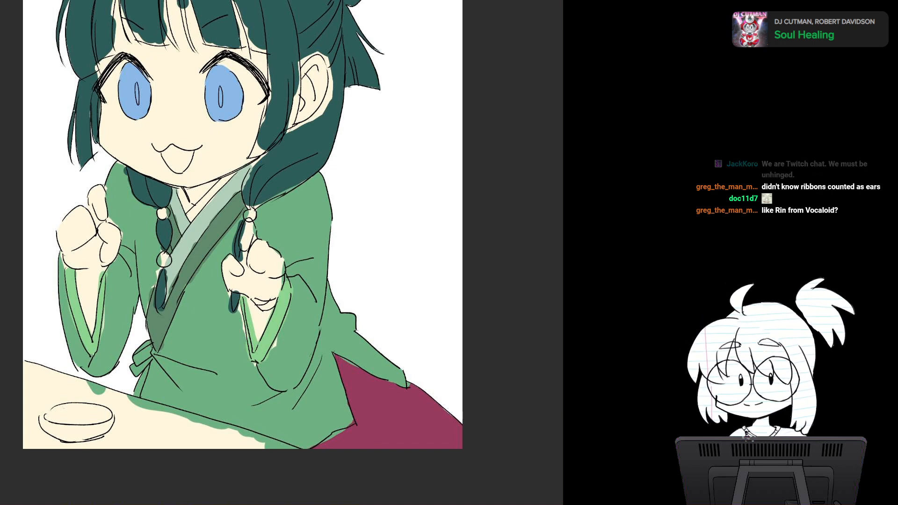
Step: Fill the unpainted gaps along the side hair lock between the eye and the human ear with dark teal
{"action": "left_click_drag", "start_coordinate": [281, 210], "coordinate": [318, 271]}
{"action": "left_click_drag", "start_coordinate": [281, 210], "coordinate": [274, 355]}
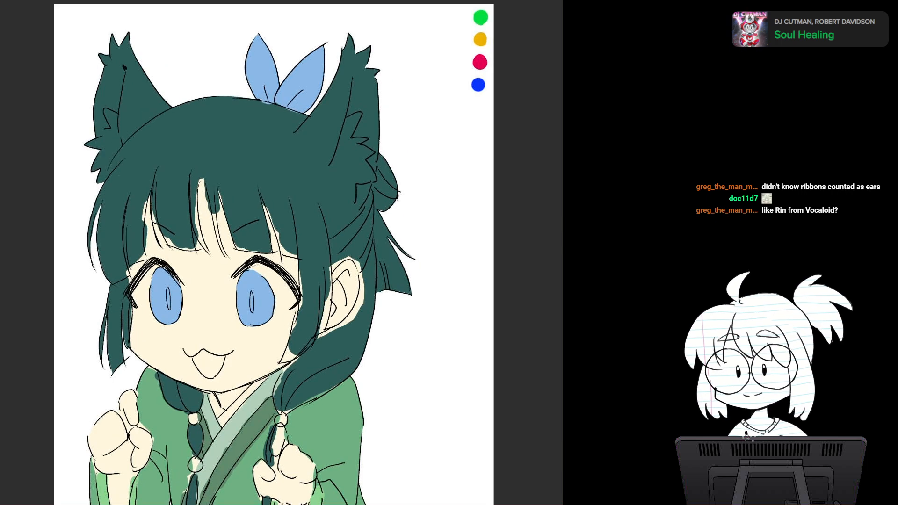
{"action": "scroll", "coordinate": [348, 274], "scroll_direction": "up", "scroll_amount": 4}
{"action": "left_click_drag", "start_coordinate": [281, 234], "coordinate": [282, 252]}
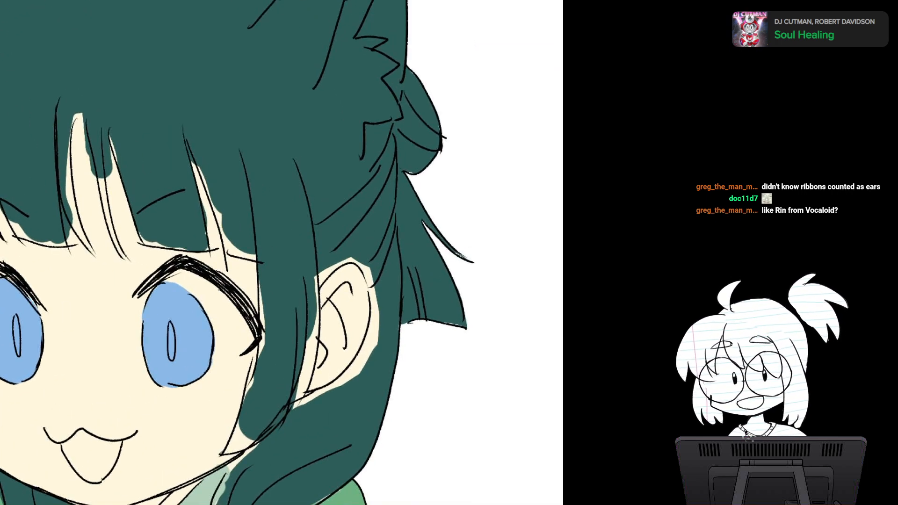
{"action": "mouse_move", "coordinate": [205, 164]}
{"action": "left_mouse_down"}
{"action": "mouse_move", "coordinate": [231, 248]}
{"action": "mouse_move", "coordinate": [248, 252]}
{"action": "mouse_move", "coordinate": [265, 350]}
{"action": "left_mouse_up"}
{"action": "mouse_move", "coordinate": [251, 417]}
{"action": "left_mouse_down"}
{"action": "mouse_move", "coordinate": [232, 442]}
{"action": "mouse_move", "coordinate": [250, 445]}
{"action": "left_mouse_up"}
{"action": "left_click_drag", "start_coordinate": [309, 276], "coordinate": [300, 402]}
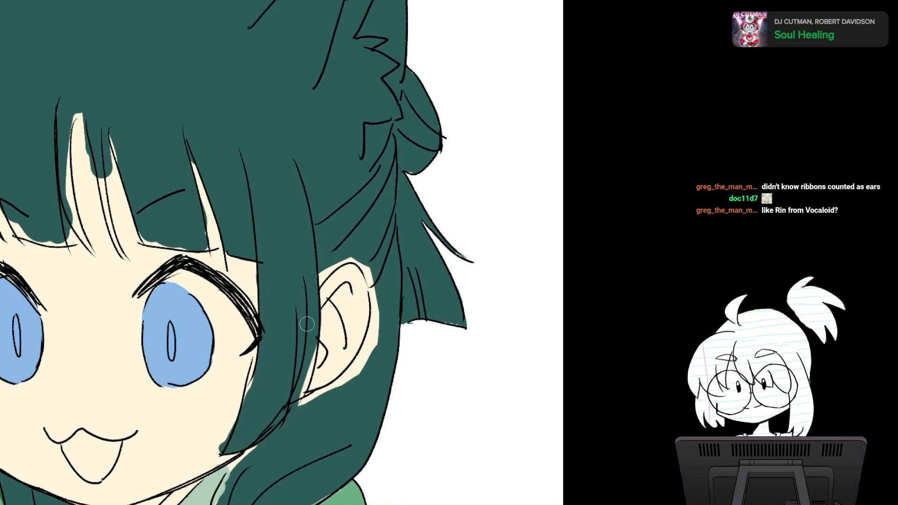
Step: Fill the unpainted gaps around the human ear's outline with dark teal hair colour
{"action": "mouse_move", "coordinate": [307, 324]}
{"action": "left_mouse_down"}
{"action": "mouse_move", "coordinate": [291, 411]}
{"action": "mouse_move", "coordinate": [378, 339]}
{"action": "mouse_move", "coordinate": [332, 395]}
{"action": "left_mouse_up"}
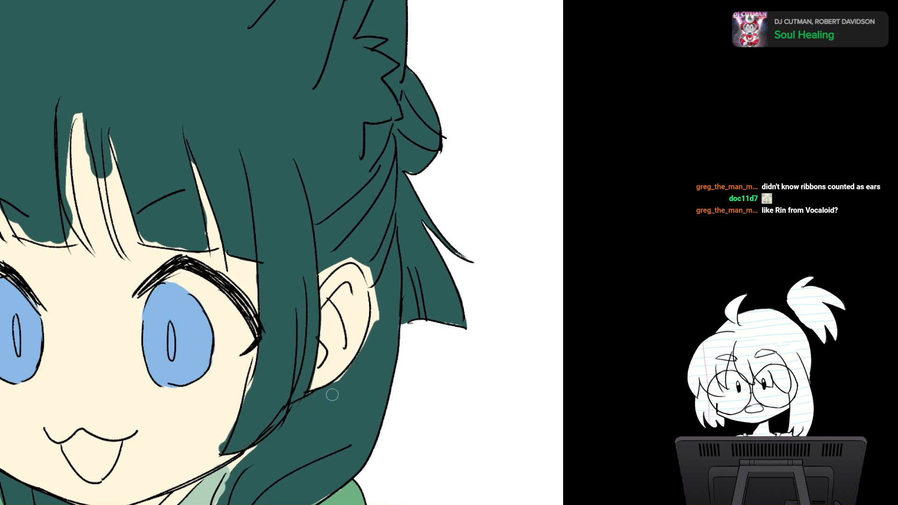
{"action": "mouse_move", "coordinate": [367, 272]}
{"action": "left_mouse_down"}
{"action": "mouse_move", "coordinate": [378, 318]}
{"action": "mouse_move", "coordinate": [367, 342]}
{"action": "left_mouse_up"}
{"action": "left_click_drag", "start_coordinate": [336, 257], "coordinate": [309, 290]}
{"action": "mouse_move", "coordinate": [345, 258]}
{"action": "left_mouse_down"}
{"action": "mouse_move", "coordinate": [331, 269]}
{"action": "mouse_move", "coordinate": [350, 255]}
{"action": "mouse_move", "coordinate": [375, 298]}
{"action": "left_mouse_up"}
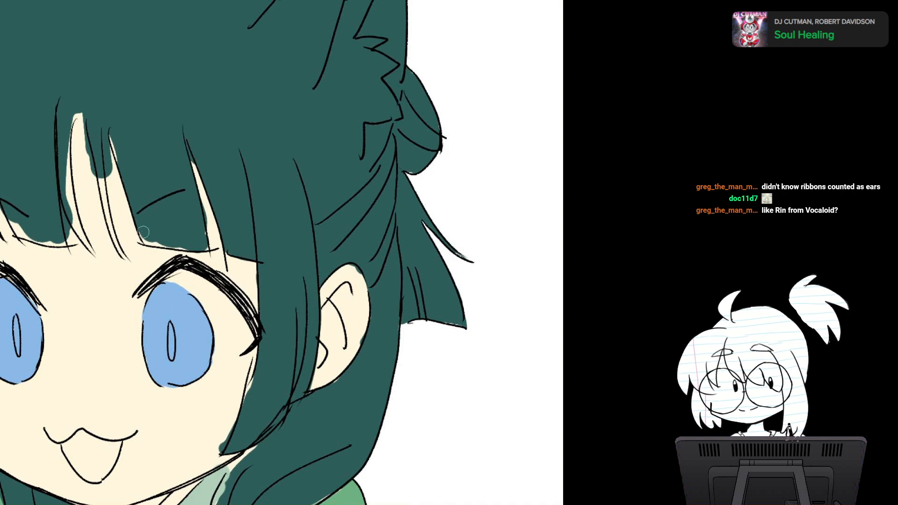
Step: Extend the dark teal to the fringe's outlines, covering the gaps along the strand tips above both eyes and the outer side lock
{"action": "mouse_move", "coordinate": [144, 234]}
{"action": "left_mouse_down"}
{"action": "mouse_move", "coordinate": [199, 249]}
{"action": "mouse_move", "coordinate": [203, 234]}
{"action": "left_mouse_up"}
{"action": "left_click_drag", "start_coordinate": [117, 139], "coordinate": [123, 171]}
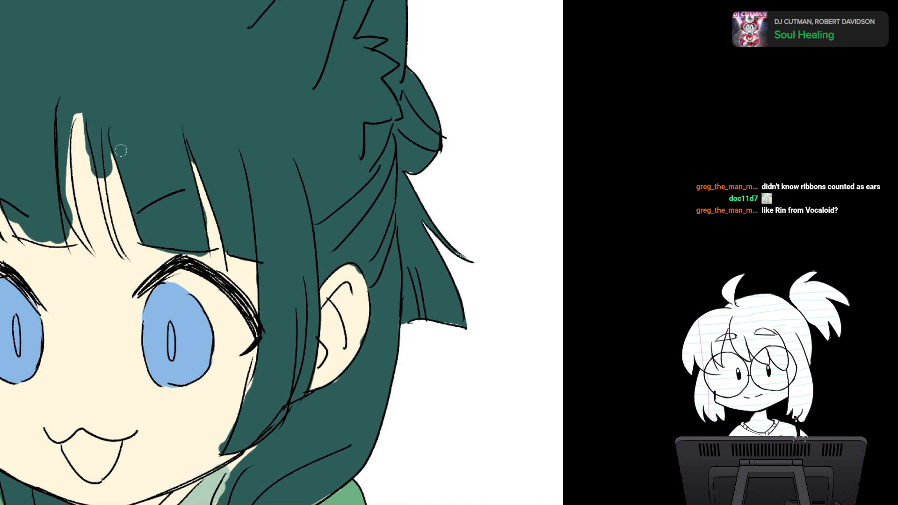
{"action": "scroll", "coordinate": [331, 216], "scroll_direction": "down", "scroll_amount": 4}
{"action": "left_click_drag", "start_coordinate": [262, 252], "coordinate": [328, 263]}
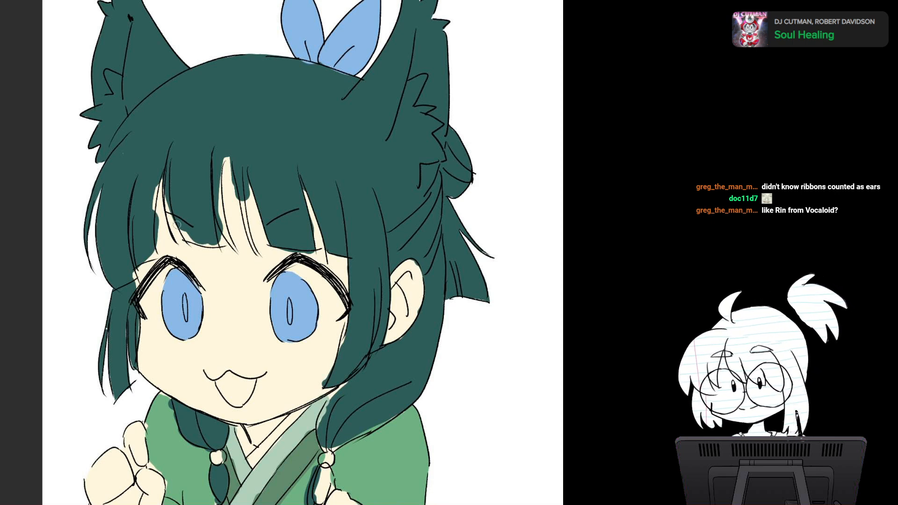
{"action": "left_click_drag", "start_coordinate": [181, 227], "coordinate": [213, 243]}
{"action": "left_click_drag", "start_coordinate": [220, 181], "coordinate": [234, 249]}
{"action": "left_click_drag", "start_coordinate": [155, 189], "coordinate": [156, 211]}
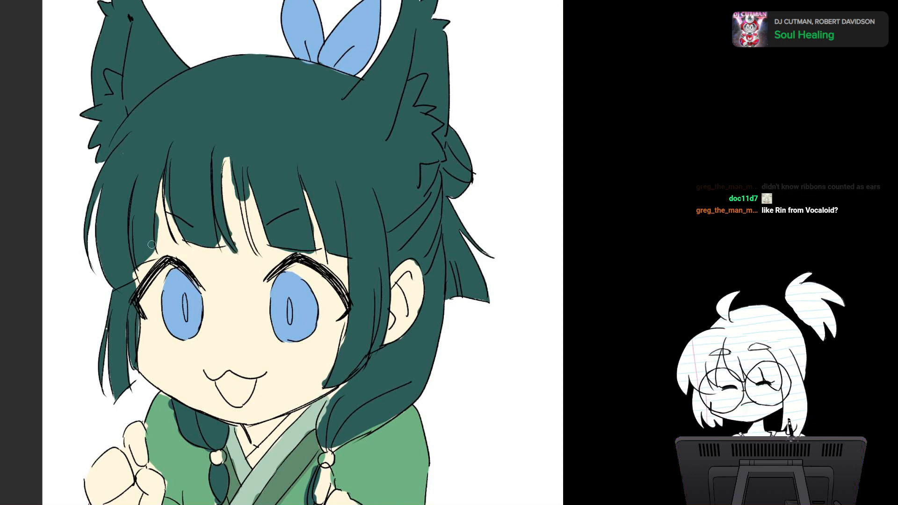
{"action": "left_click_drag", "start_coordinate": [156, 248], "coordinate": [129, 277]}
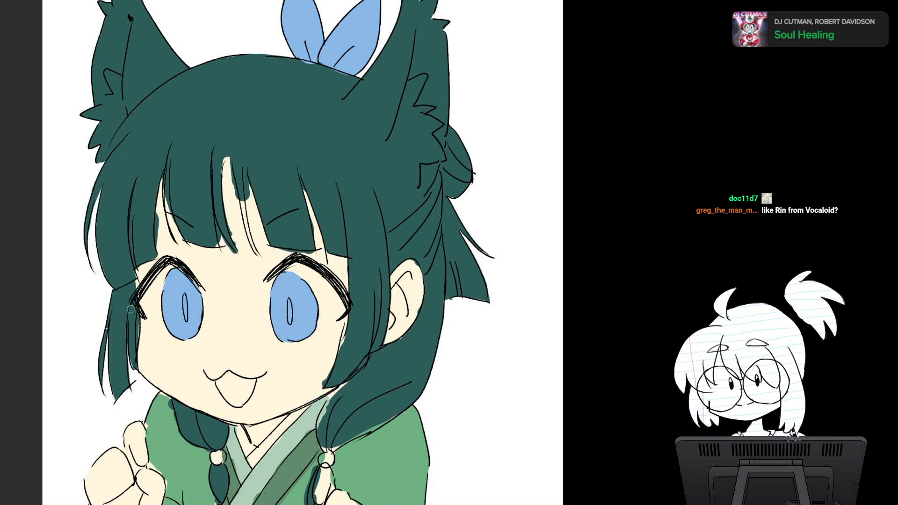
Step: Paint a dark blue shadow band across the upper part of both irises, just beneath the lashes
{"action": "mouse_move", "coordinate": [135, 329]}
{"action": "left_mouse_down"}
{"action": "mouse_move", "coordinate": [134, 337]}
{"action": "mouse_move", "coordinate": [108, 332]}
{"action": "mouse_move", "coordinate": [136, 335]}
{"action": "mouse_move", "coordinate": [123, 245]}
{"action": "left_mouse_up"}
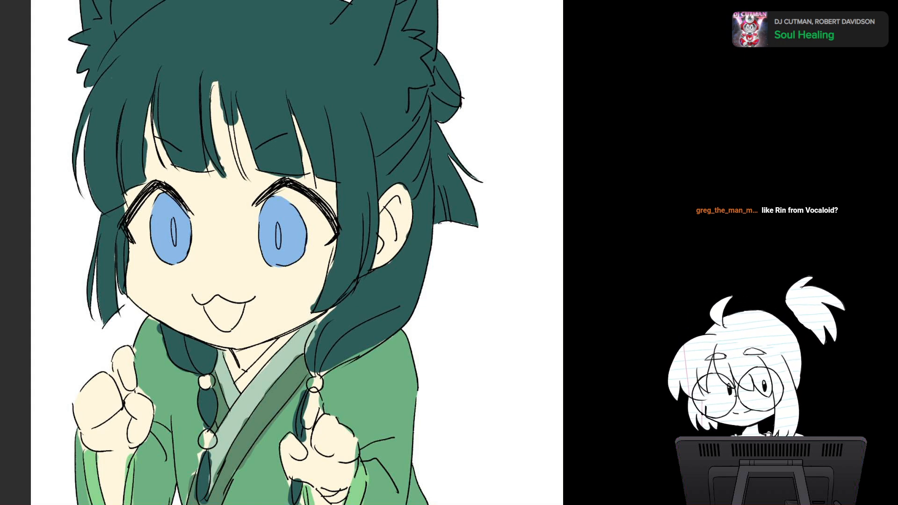
{"action": "mouse_move", "coordinate": [155, 212]}
{"action": "left_mouse_down"}
{"action": "mouse_move", "coordinate": [186, 213]}
{"action": "mouse_move", "coordinate": [158, 201]}
{"action": "mouse_move", "coordinate": [190, 210]}
{"action": "left_mouse_up"}
{"action": "mouse_move", "coordinate": [281, 209]}
{"action": "left_mouse_down"}
{"action": "mouse_move", "coordinate": [261, 215]}
{"action": "mouse_move", "coordinate": [297, 213]}
{"action": "mouse_move", "coordinate": [267, 201]}
{"action": "mouse_move", "coordinate": [297, 215]}
{"action": "left_mouse_up"}
{"action": "mouse_move", "coordinate": [170, 220]}
{"action": "left_mouse_down"}
{"action": "mouse_move", "coordinate": [174, 253]}
{"action": "mouse_move", "coordinate": [163, 234]}
{"action": "left_mouse_up"}
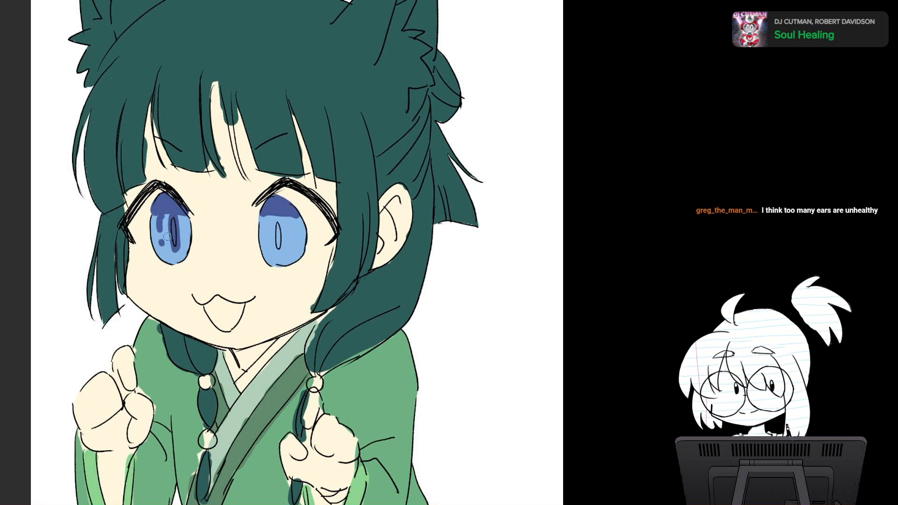
{"action": "key", "text": "ctrl+z"}
{"action": "key", "text": "ctrl+z"}
{"action": "key", "text": "ctrl+z"}
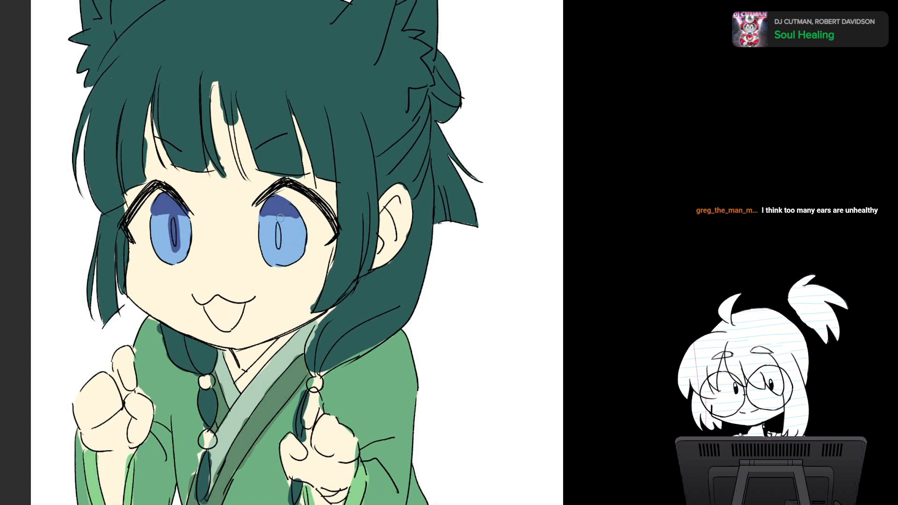
{"action": "left_click_drag", "start_coordinate": [279, 218], "coordinate": [247, 152]}
{"action": "key", "text": "ctrl+z"}
{"action": "scroll", "coordinate": [381, 289], "scroll_direction": "down", "scroll_amount": 3}
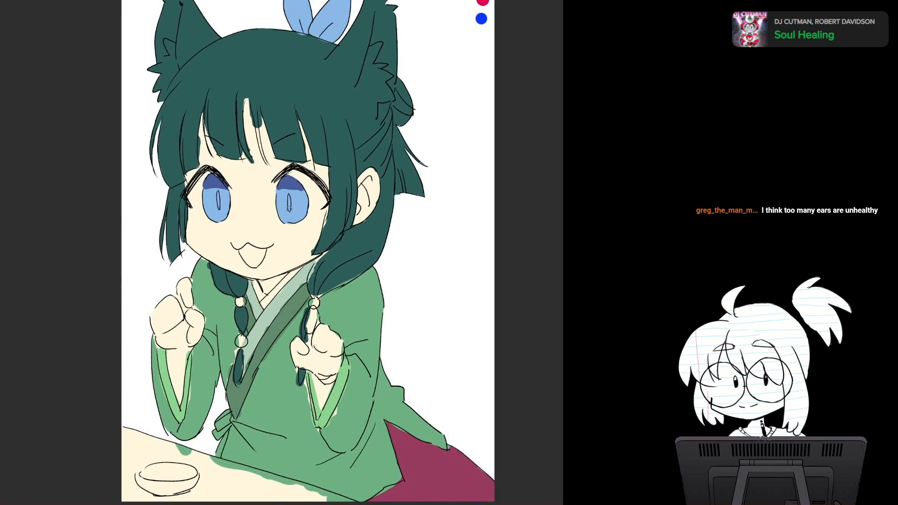
{"action": "left_click_drag", "start_coordinate": [304, 188], "coordinate": [235, 175]}
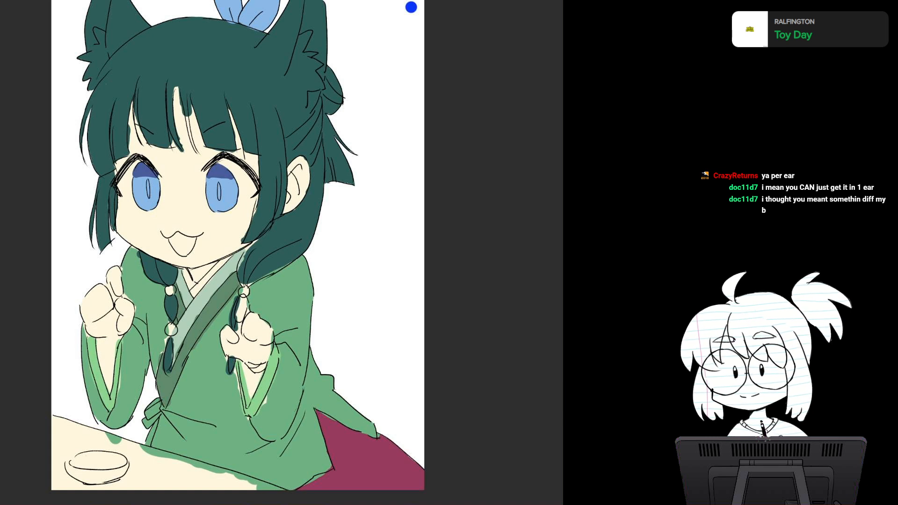
{"action": "scroll", "coordinate": [260, 131], "scroll_direction": "down", "scroll_amount": 2}
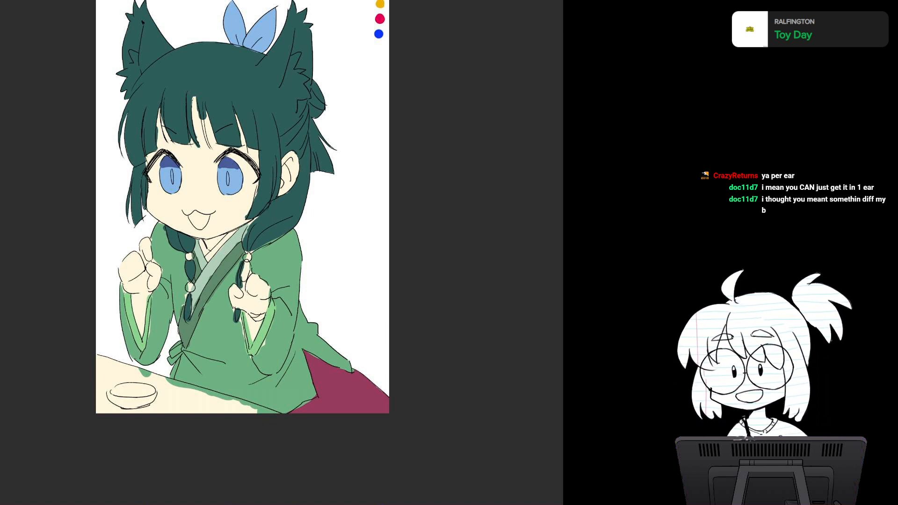
{"action": "left_click", "coordinate": [353, 224]}
{"action": "left_click_drag", "start_coordinate": [242, 206], "coordinate": [209, 275]}
{"action": "key", "text": "ctrl+z"}
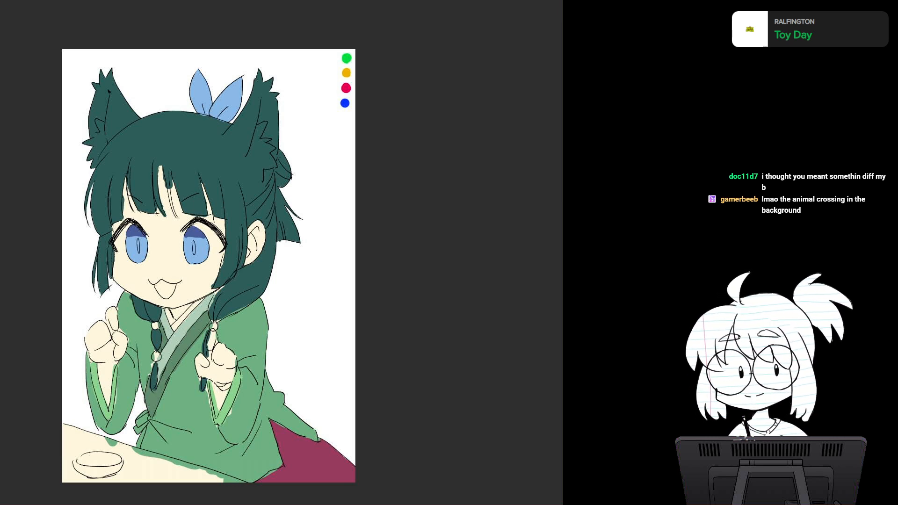
Step: Paint the whole table area under the bowl in flat dark red, covering the skin colour and green spill
{"action": "left_click_drag", "start_coordinate": [243, 280], "coordinate": [281, 206]}
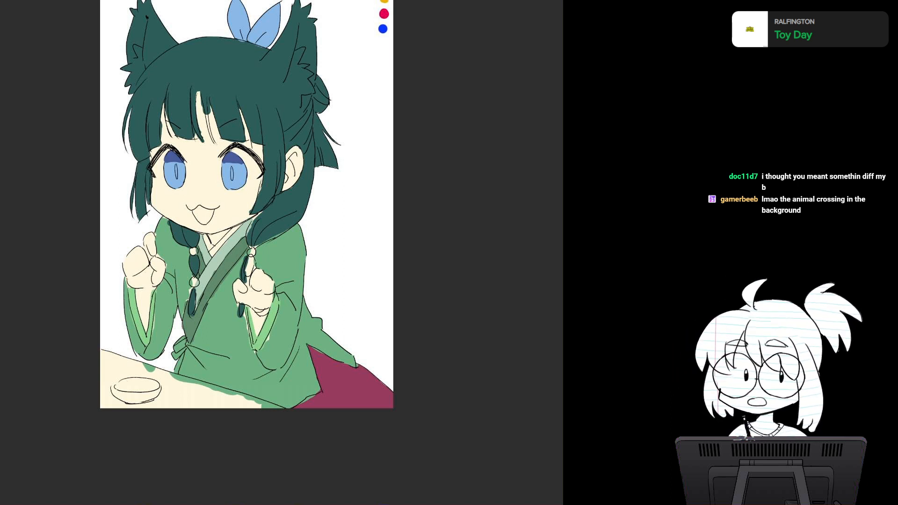
{"action": "left_click_drag", "start_coordinate": [246, 253], "coordinate": [258, 137]}
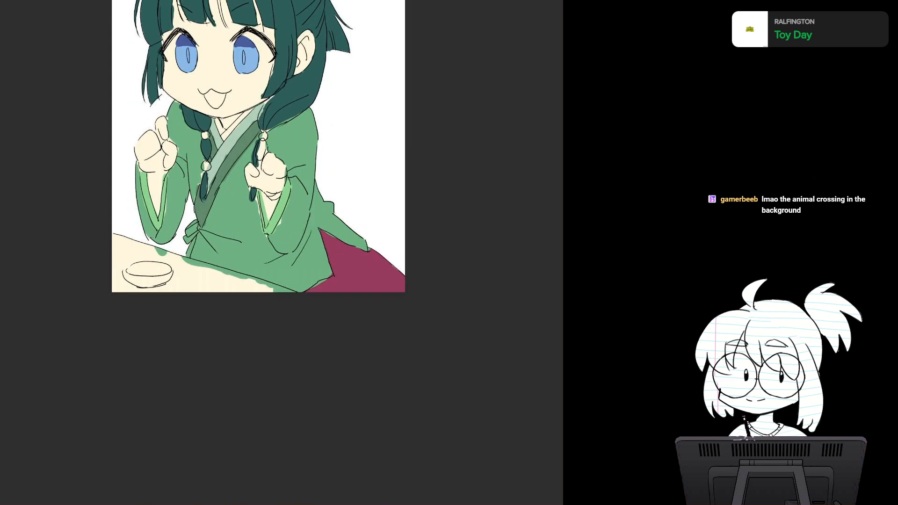
{"action": "left_click_drag", "start_coordinate": [374, 252], "coordinate": [356, 196]}
{"action": "scroll", "coordinate": [282, 252], "scroll_direction": "up", "scroll_amount": 2}
{"action": "left_click_drag", "start_coordinate": [215, 346], "coordinate": [364, 158]}
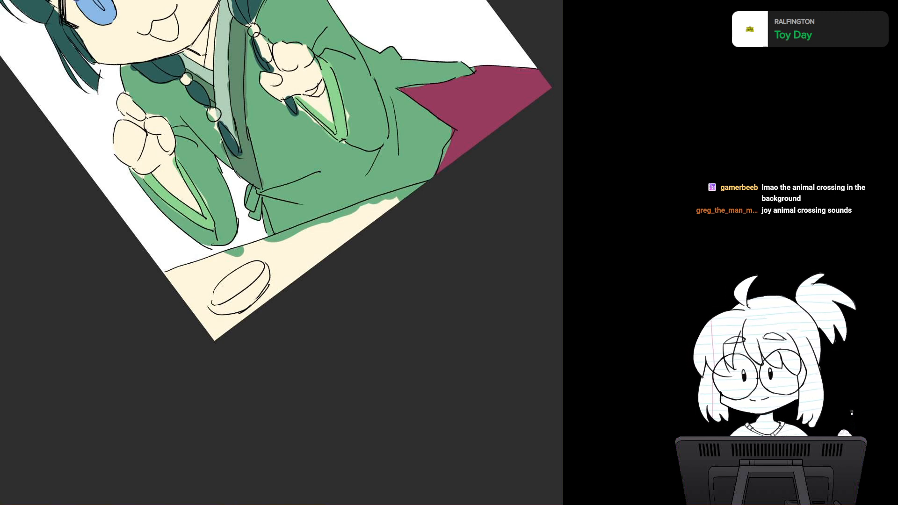
{"action": "mouse_move", "coordinate": [292, 242]}
{"action": "left_mouse_down"}
{"action": "mouse_move", "coordinate": [187, 273]}
{"action": "mouse_move", "coordinate": [417, 195]}
{"action": "mouse_move", "coordinate": [375, 213]}
{"action": "mouse_move", "coordinate": [371, 237]}
{"action": "mouse_move", "coordinate": [247, 308]}
{"action": "left_mouse_up"}
{"action": "mouse_move", "coordinate": [307, 267]}
{"action": "left_mouse_down"}
{"action": "mouse_move", "coordinate": [232, 319]}
{"action": "mouse_move", "coordinate": [287, 263]}
{"action": "mouse_move", "coordinate": [284, 281]}
{"action": "mouse_move", "coordinate": [258, 283]}
{"action": "mouse_move", "coordinate": [262, 265]}
{"action": "mouse_move", "coordinate": [310, 241]}
{"action": "mouse_move", "coordinate": [239, 292]}
{"action": "mouse_move", "coordinate": [208, 277]}
{"action": "mouse_move", "coordinate": [213, 325]}
{"action": "left_mouse_up"}
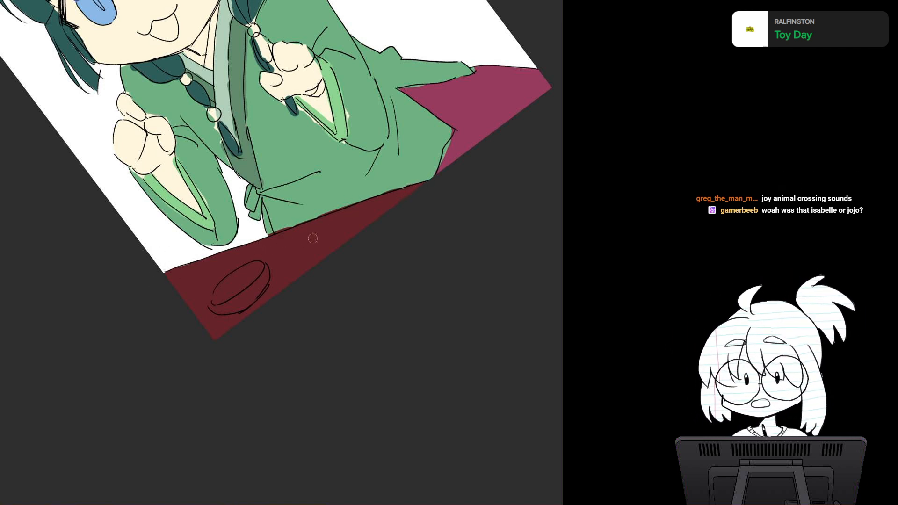
{"action": "left_click_drag", "start_coordinate": [376, 149], "coordinate": [327, 318]}
{"action": "scroll", "coordinate": [361, 260], "scroll_direction": "down", "scroll_amount": 2}
{"action": "key", "text": "Home"}
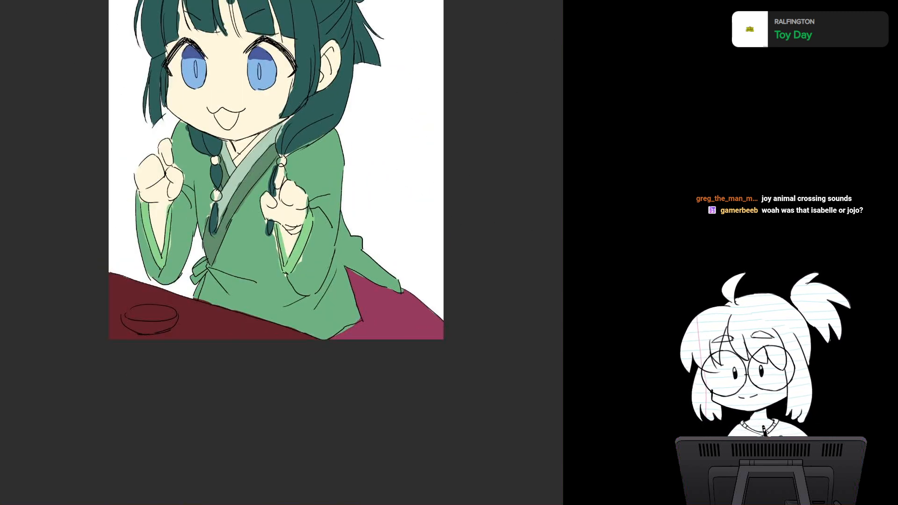
Step: Fill the white background behind the girl with a flat muted reddish brown
{"action": "left_click_drag", "start_coordinate": [280, 187], "coordinate": [268, 279]}
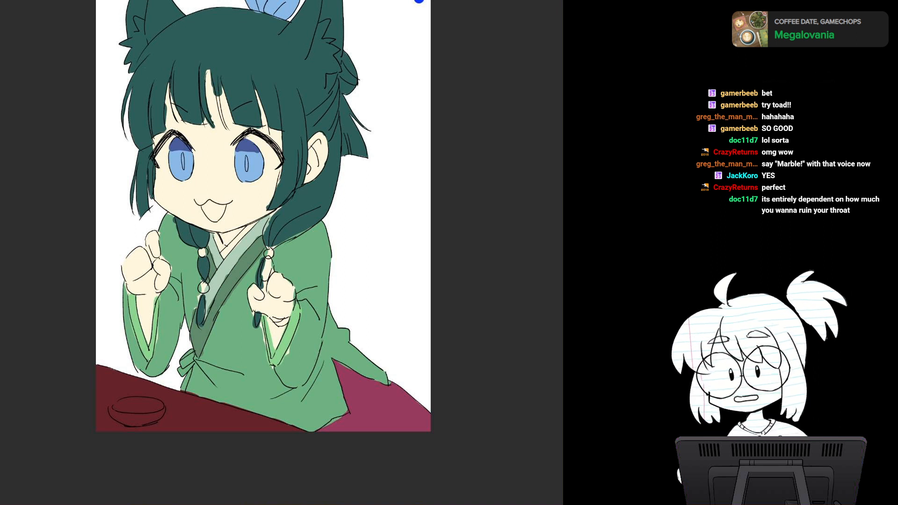
{"action": "left_click", "coordinate": [115, 390]}
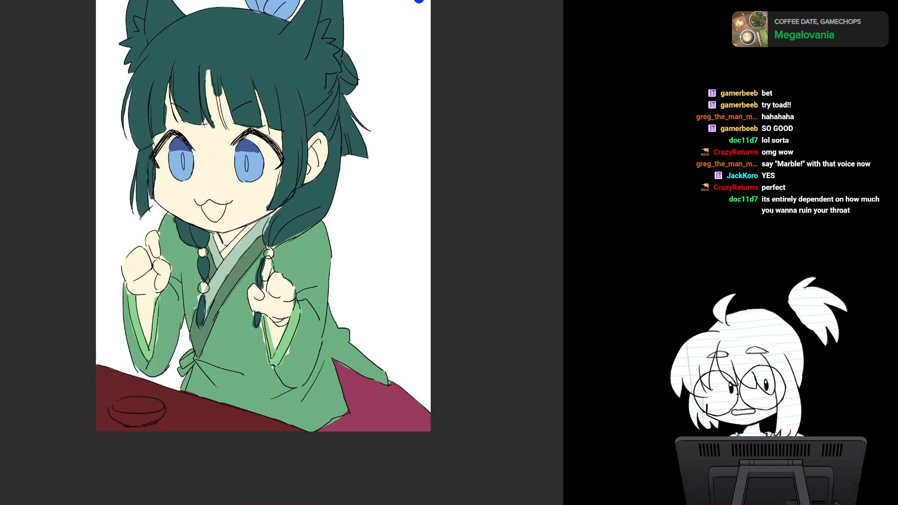
{"action": "left_click", "coordinate": [384, 187]}
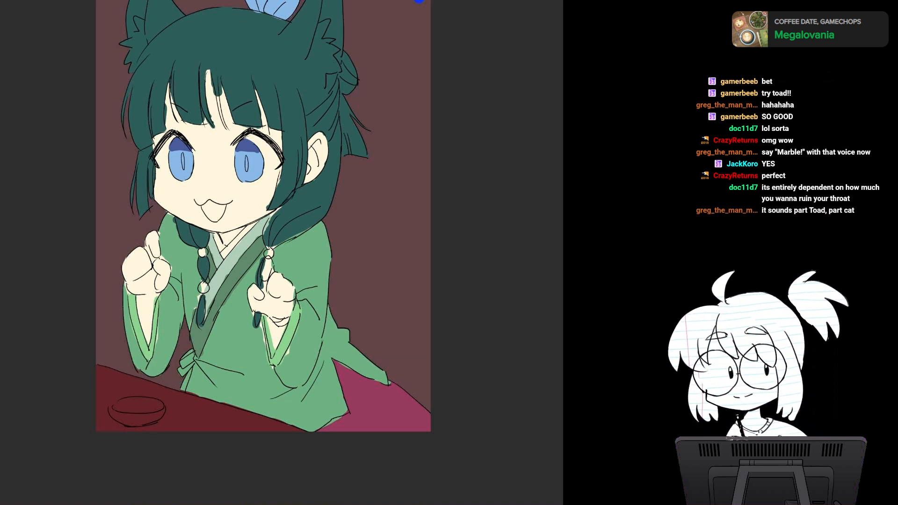
Step: Paint greyish beige wall panels on both sides of the background, leaving a brown pillar behind the girl's animal ear
{"action": "scroll", "coordinate": [418, 198], "scroll_direction": "down", "scroll_amount": 1}
{"action": "left_click_drag", "start_coordinate": [419, 198], "coordinate": [386, 277]}
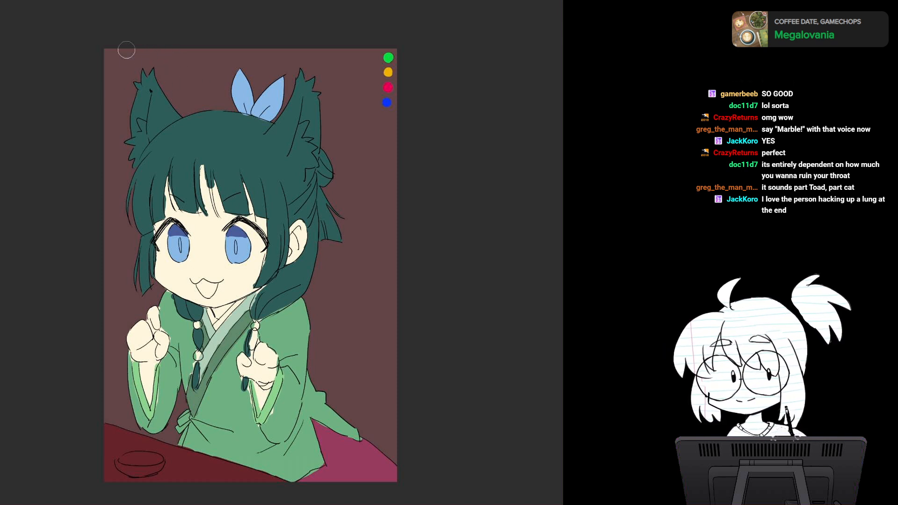
{"action": "mouse_move", "coordinate": [113, 46]}
{"action": "left_mouse_down"}
{"action": "mouse_move", "coordinate": [121, 261]}
{"action": "mouse_move", "coordinate": [108, 339]}
{"action": "mouse_move", "coordinate": [126, 329]}
{"action": "left_mouse_up"}
{"action": "mouse_move", "coordinate": [257, 354]}
{"action": "left_mouse_down"}
{"action": "mouse_move", "coordinate": [399, 377]}
{"action": "mouse_move", "coordinate": [318, 370]}
{"action": "left_mouse_up"}
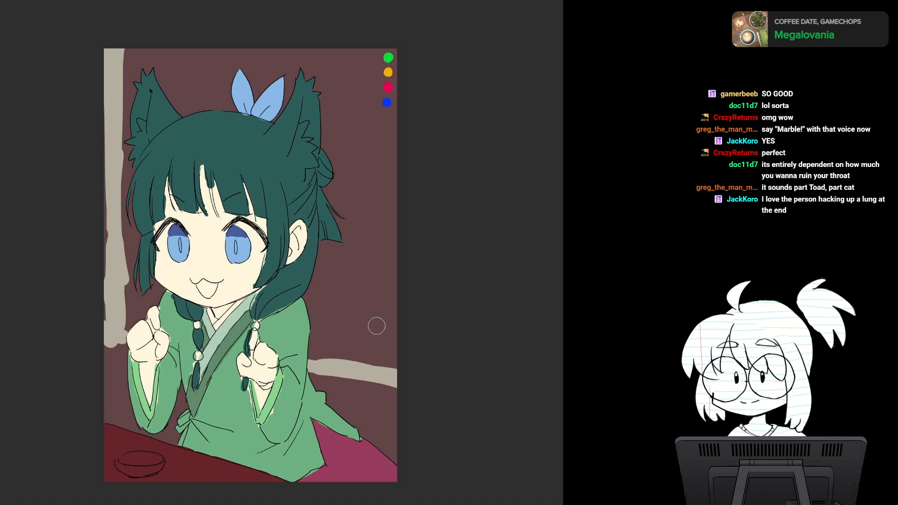
{"action": "mouse_move", "coordinate": [206, 46]}
{"action": "left_mouse_down"}
{"action": "mouse_move", "coordinate": [208, 111]}
{"action": "mouse_move", "coordinate": [214, 86]}
{"action": "left_mouse_up"}
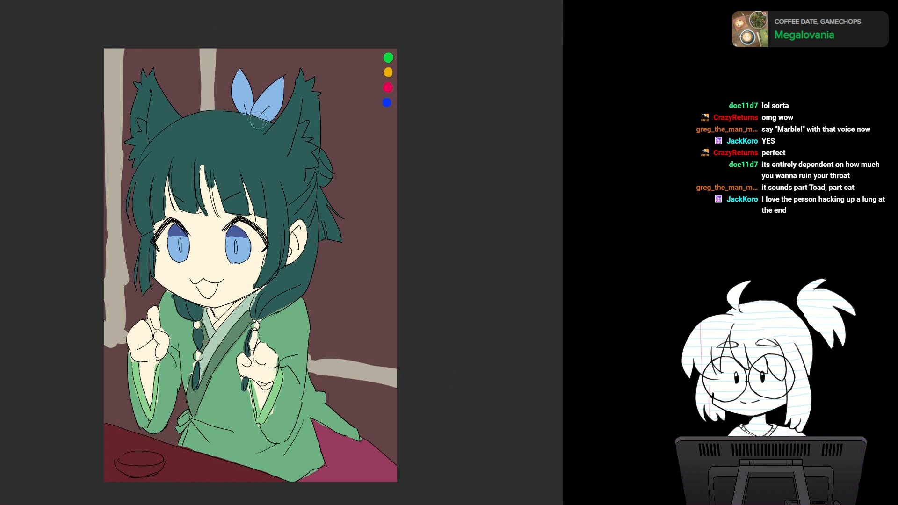
{"action": "key", "text": "]"}
{"action": "mouse_move", "coordinate": [229, 53]}
{"action": "left_mouse_down"}
{"action": "mouse_move", "coordinate": [226, 190]}
{"action": "mouse_move", "coordinate": [280, 63]}
{"action": "mouse_move", "coordinate": [324, 61]}
{"action": "mouse_move", "coordinate": [363, 194]}
{"action": "mouse_move", "coordinate": [396, 59]}
{"action": "mouse_move", "coordinate": [395, 189]}
{"action": "mouse_move", "coordinate": [399, 182]}
{"action": "mouse_move", "coordinate": [407, 88]}
{"action": "mouse_move", "coordinate": [376, 274]}
{"action": "left_mouse_up"}
{"action": "mouse_move", "coordinate": [347, 225]}
{"action": "left_mouse_down"}
{"action": "mouse_move", "coordinate": [369, 281]}
{"action": "mouse_move", "coordinate": [360, 247]}
{"action": "mouse_move", "coordinate": [327, 234]}
{"action": "mouse_move", "coordinate": [314, 281]}
{"action": "mouse_move", "coordinate": [358, 341]}
{"action": "mouse_move", "coordinate": [393, 357]}
{"action": "mouse_move", "coordinate": [387, 245]}
{"action": "mouse_move", "coordinate": [361, 304]}
{"action": "left_mouse_up"}
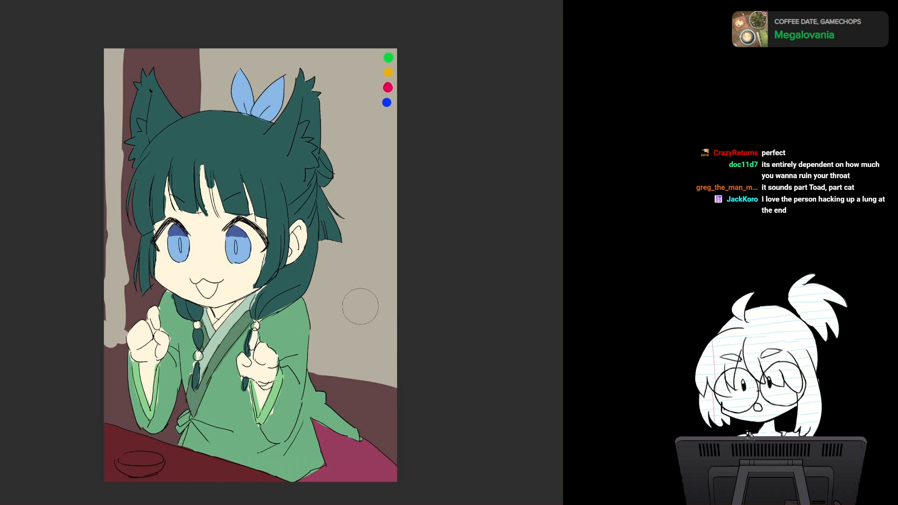
Step: Widen the narrow beige panel at the picture's left edge and straighten its pillar side and both panels' lower edges
{"action": "mouse_move", "coordinate": [105, 47]}
{"action": "left_mouse_down"}
{"action": "mouse_move", "coordinate": [98, 275]}
{"action": "mouse_move", "coordinate": [112, 313]}
{"action": "left_mouse_up"}
{"action": "key", "text": "["}
{"action": "left_click_drag", "start_coordinate": [115, 39], "coordinate": [116, 334]}
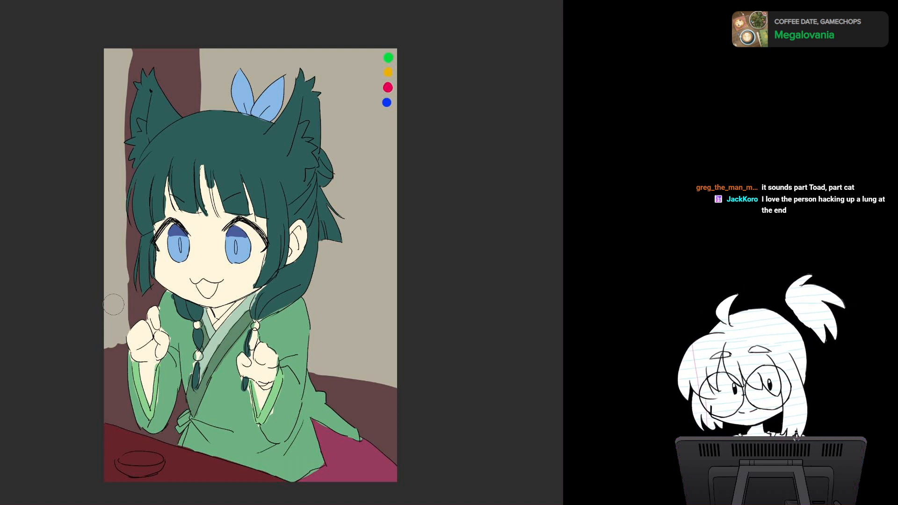
{"action": "left_click_drag", "start_coordinate": [150, 51], "coordinate": [131, 74]}
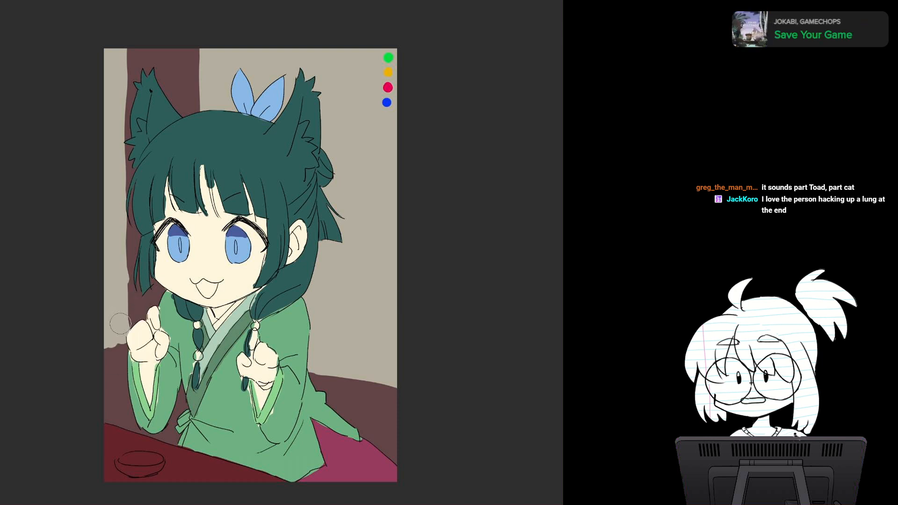
{"action": "mouse_move", "coordinate": [121, 332]}
{"action": "left_mouse_down"}
{"action": "mouse_move", "coordinate": [114, 340]}
{"action": "mouse_move", "coordinate": [128, 331]}
{"action": "left_mouse_up"}
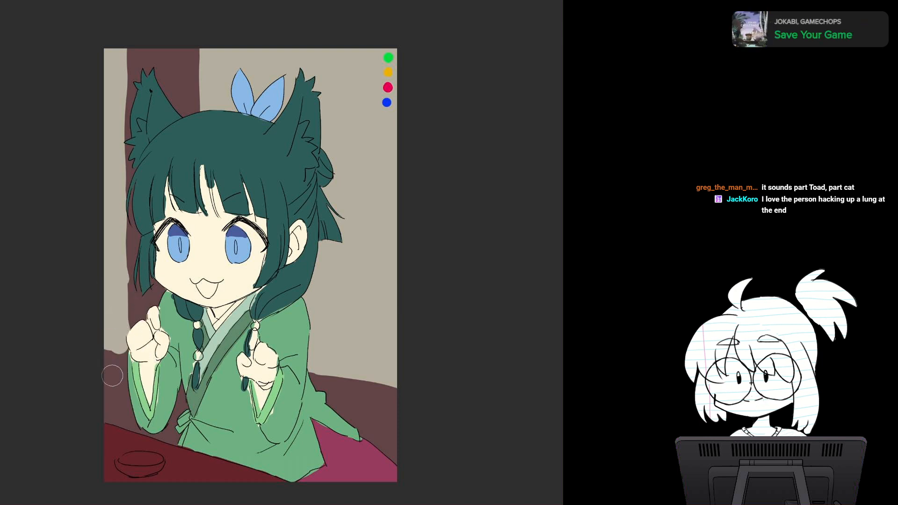
{"action": "left_click_drag", "start_coordinate": [100, 360], "coordinate": [120, 363]}
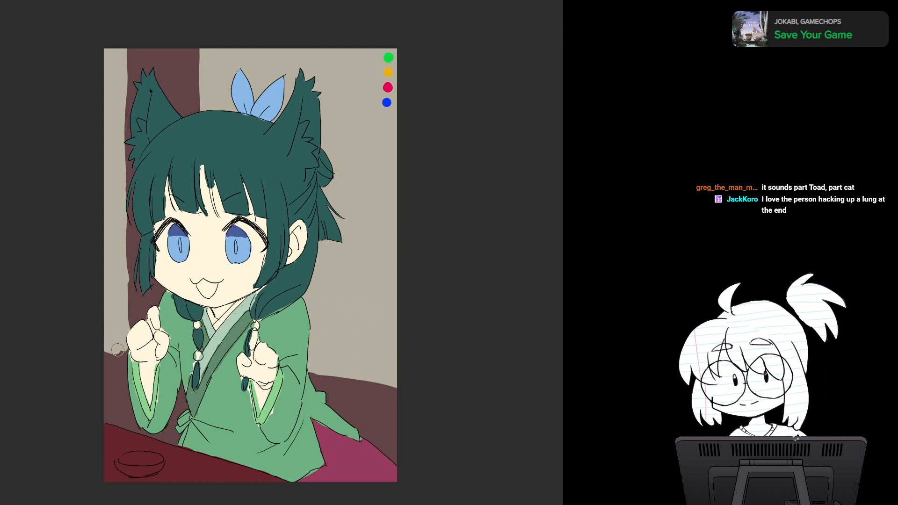
{"action": "mouse_move", "coordinate": [311, 374]}
{"action": "left_mouse_down"}
{"action": "mouse_move", "coordinate": [360, 380]}
{"action": "mouse_move", "coordinate": [397, 403]}
{"action": "mouse_move", "coordinate": [391, 392]}
{"action": "mouse_move", "coordinate": [370, 397]}
{"action": "left_mouse_up"}
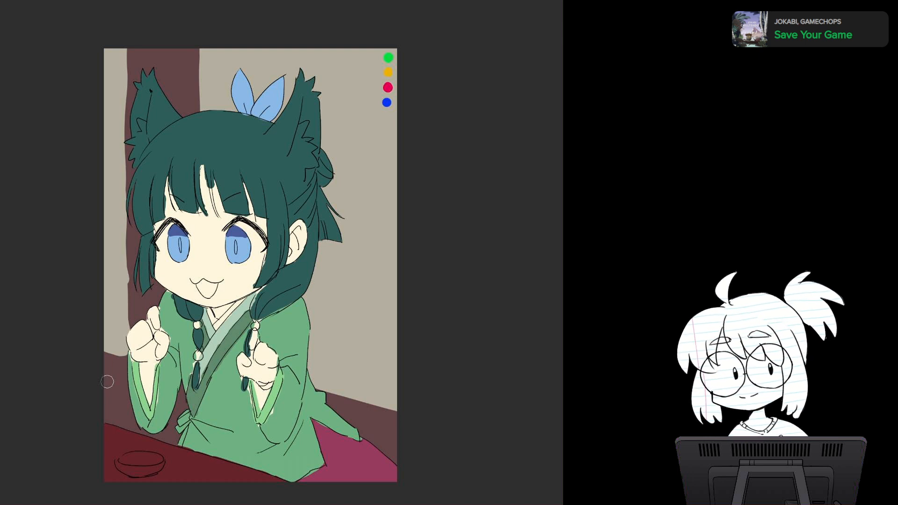
Step: Raise the reddish brown lower wall over the bottom of both beige panels, up to about the girl's shoulder height
{"action": "left_click_drag", "start_coordinate": [134, 302], "coordinate": [100, 301]}
{"action": "mouse_move", "coordinate": [159, 312]}
{"action": "left_mouse_down"}
{"action": "mouse_move", "coordinate": [115, 314]}
{"action": "mouse_move", "coordinate": [112, 337]}
{"action": "mouse_move", "coordinate": [94, 341]}
{"action": "mouse_move", "coordinate": [136, 338]}
{"action": "left_mouse_up"}
{"action": "mouse_move", "coordinate": [311, 332]}
{"action": "left_mouse_down"}
{"action": "mouse_move", "coordinate": [404, 363]}
{"action": "mouse_move", "coordinate": [313, 359]}
{"action": "mouse_move", "coordinate": [313, 371]}
{"action": "mouse_move", "coordinate": [401, 390]}
{"action": "mouse_move", "coordinate": [411, 409]}
{"action": "left_mouse_up"}
{"action": "left_click_drag", "start_coordinate": [346, 364], "coordinate": [395, 347]}
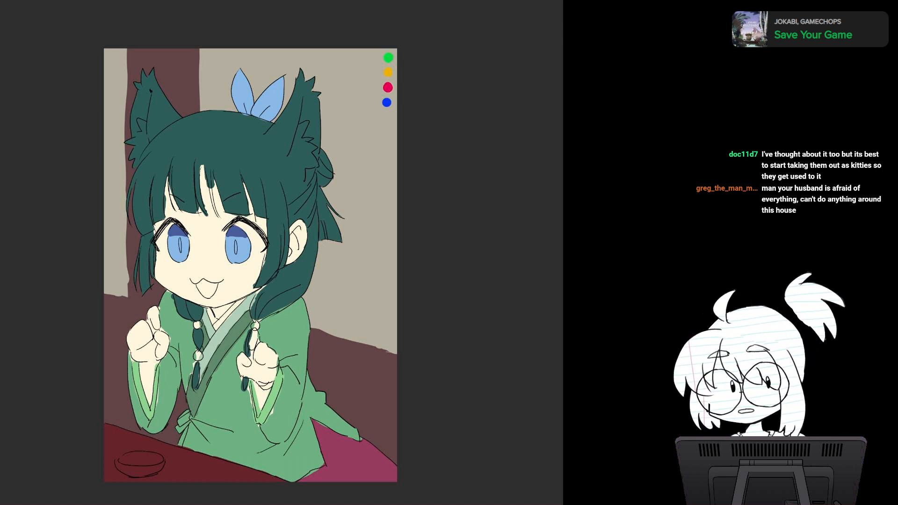
Step: Paint dark brown trim along the lower edge and pillar side of the narrow beige panel at the picture's left edge
{"action": "mouse_move", "coordinate": [106, 297]}
{"action": "left_mouse_down"}
{"action": "mouse_move", "coordinate": [127, 303]}
{"action": "mouse_move", "coordinate": [111, 301]}
{"action": "left_mouse_up"}
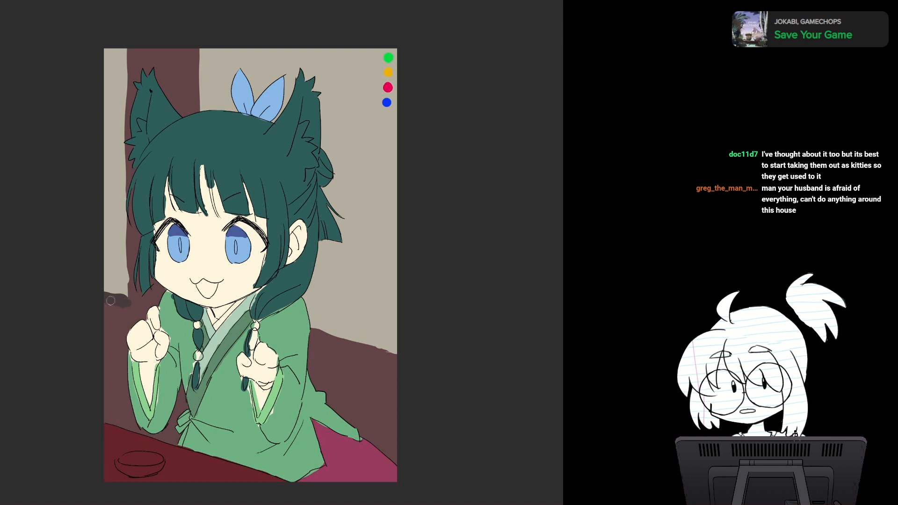
{"action": "left_click_drag", "start_coordinate": [129, 48], "coordinate": [130, 295]}
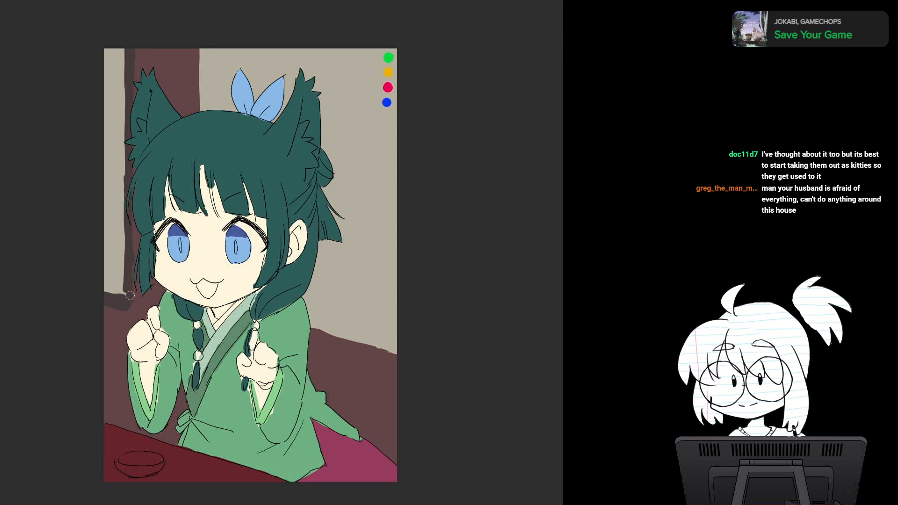
{"action": "left_click_drag", "start_coordinate": [131, 256], "coordinate": [131, 304]}
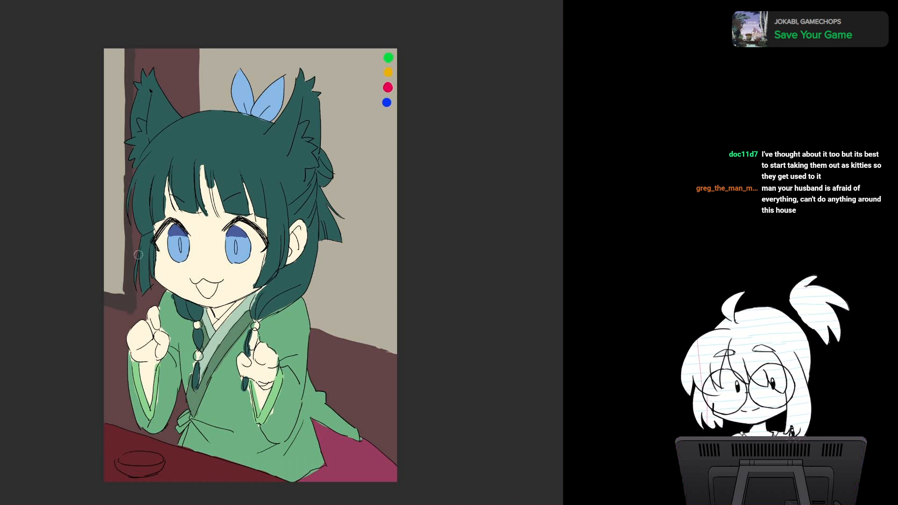
Step: Paint matching dark brown trim along the pillar side and lower edge of the large beige panel behind the girl
{"action": "mouse_move", "coordinate": [194, 47]}
{"action": "left_mouse_down"}
{"action": "mouse_move", "coordinate": [191, 134]}
{"action": "mouse_move", "coordinate": [248, 95]}
{"action": "mouse_move", "coordinate": [312, 93]}
{"action": "left_mouse_up"}
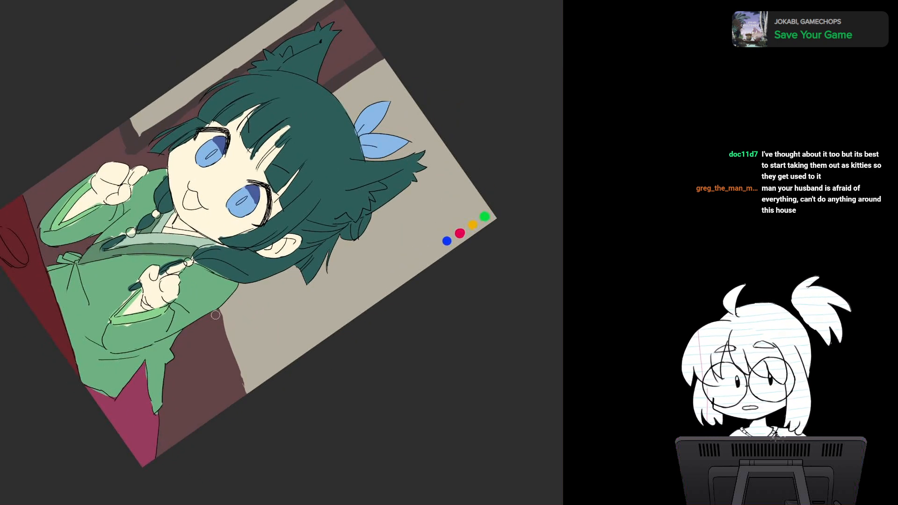
{"action": "left_click_drag", "start_coordinate": [216, 315], "coordinate": [247, 406]}
{"action": "left_click_drag", "start_coordinate": [215, 306], "coordinate": [242, 407]}
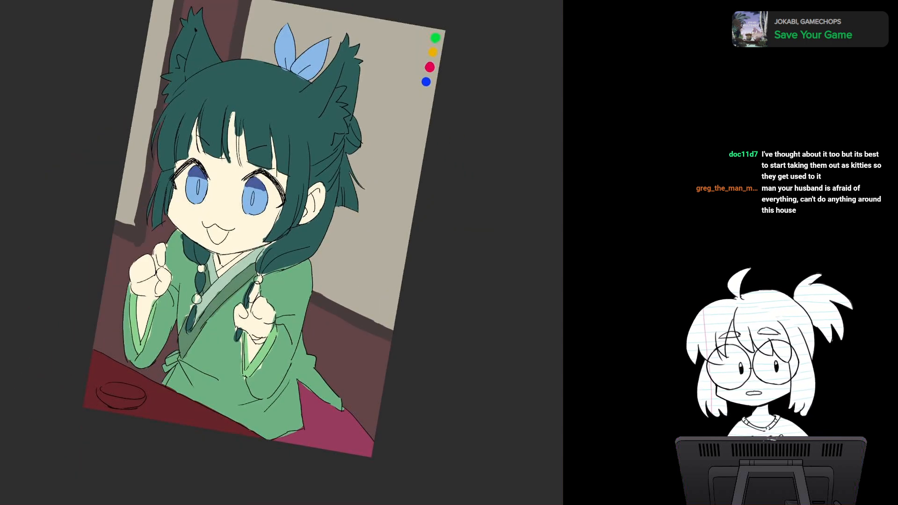
Step: Straighten the boundary between the beige panels and the dark brown trim along their lower edges
{"action": "key", "text": "5"}
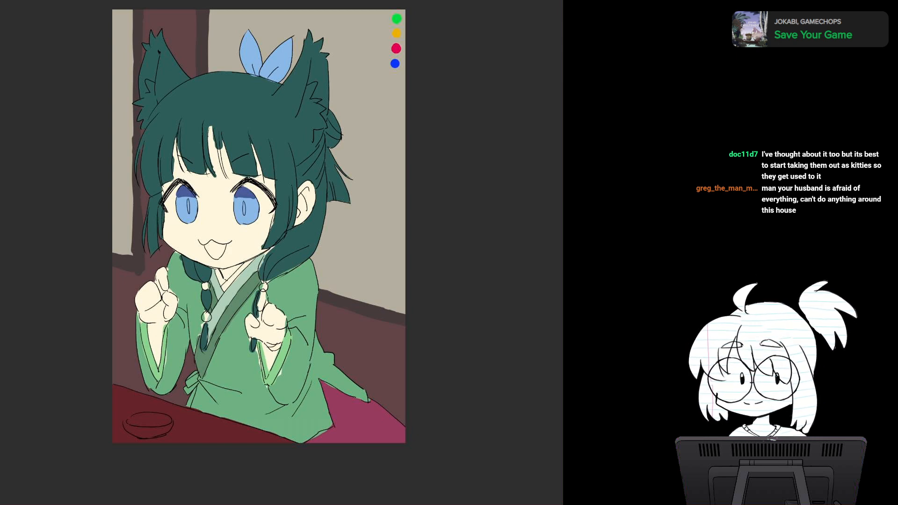
{"action": "key", "text": "r"}
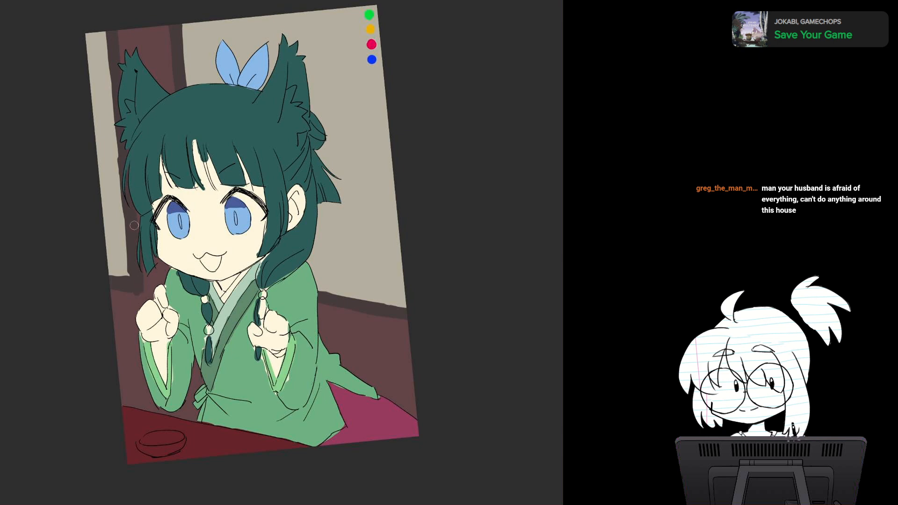
{"action": "key", "text": "r"}
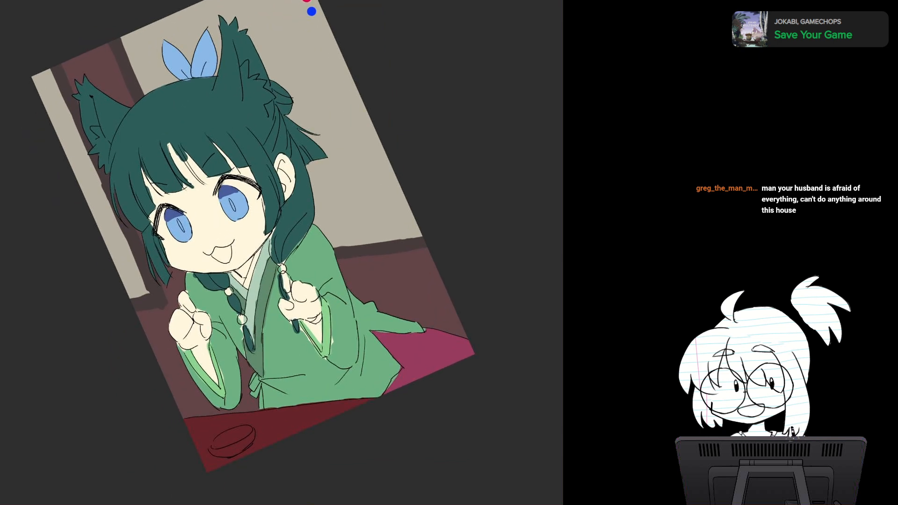
{"action": "left_click_drag", "start_coordinate": [328, 249], "coordinate": [417, 236]}
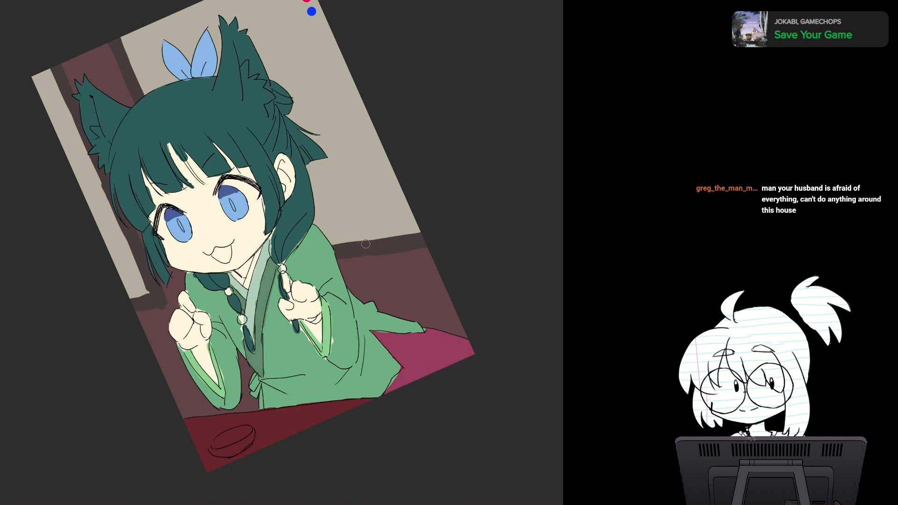
{"action": "left_click_drag", "start_coordinate": [136, 298], "coordinate": [148, 293]}
{"action": "key", "text": "r"}
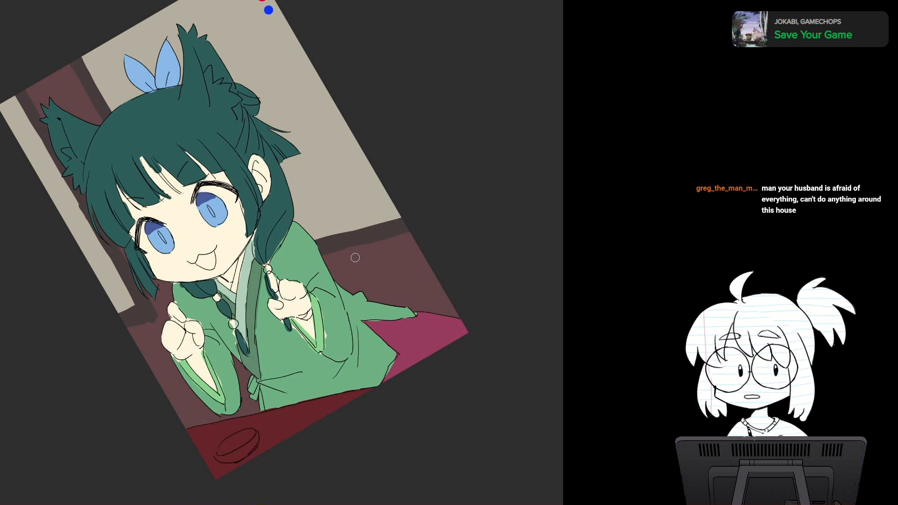
{"action": "left_click_drag", "start_coordinate": [355, 258], "coordinate": [356, 254]}
{"action": "key", "text": "r"}
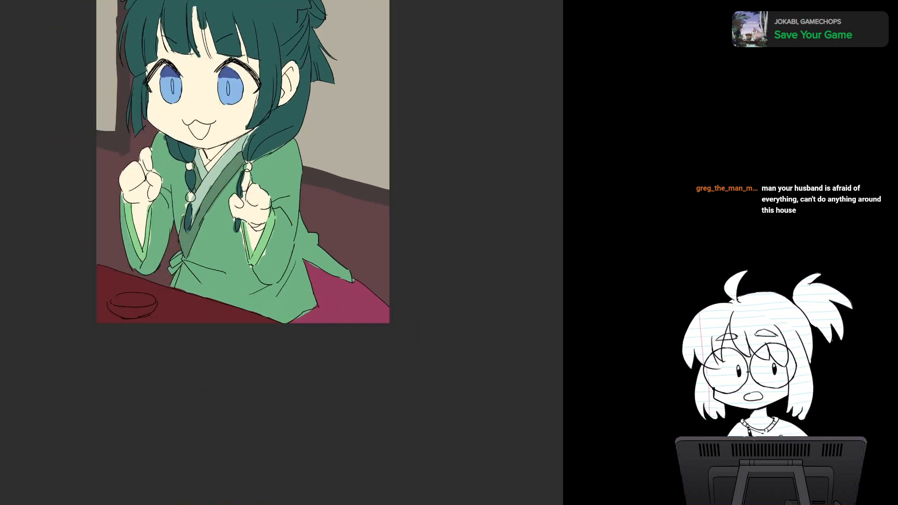
{"action": "key", "text": "r"}
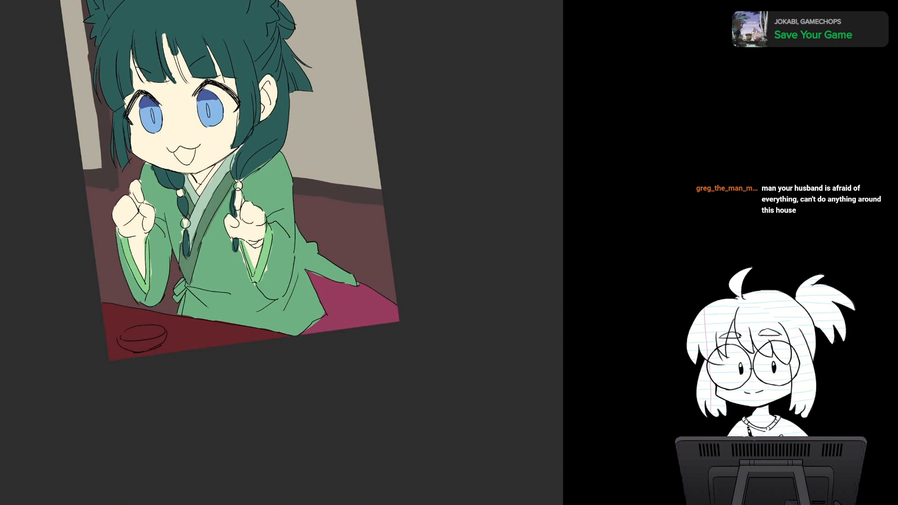
{"action": "key", "text": "r"}
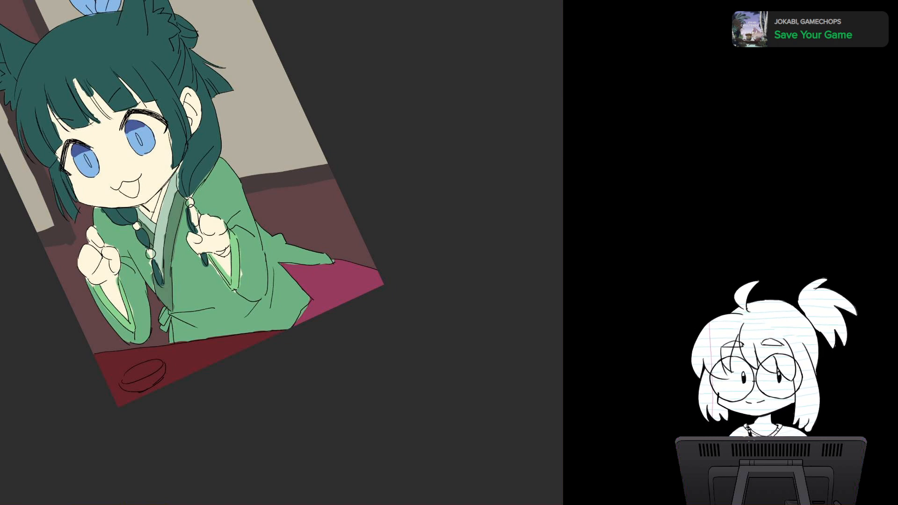
{"action": "scroll", "coordinate": [352, 283], "scroll_direction": "up", "scroll_amount": 2}
{"action": "left_click_drag", "start_coordinate": [352, 282], "coordinate": [499, 231]}
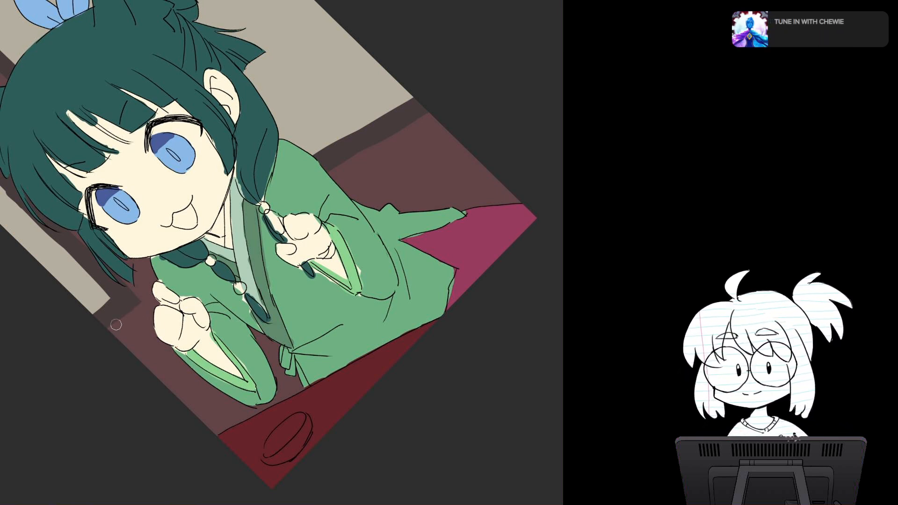
{"action": "left_click_drag", "start_coordinate": [116, 325], "coordinate": [125, 257]}
{"action": "left_click_drag", "start_coordinate": [327, 327], "coordinate": [218, 183]}
{"action": "left_click_drag", "start_coordinate": [140, 304], "coordinate": [133, 226]}
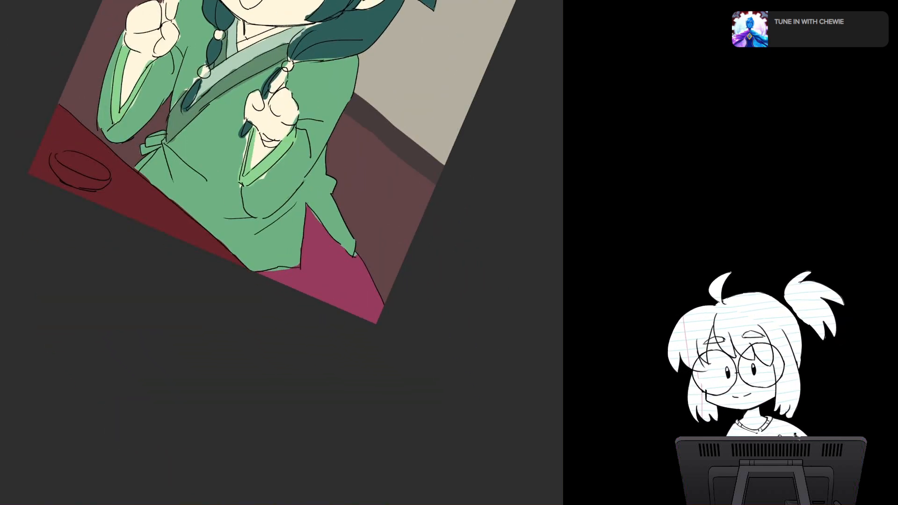
{"action": "left_click_drag", "start_coordinate": [281, 187], "coordinate": [227, 285]}
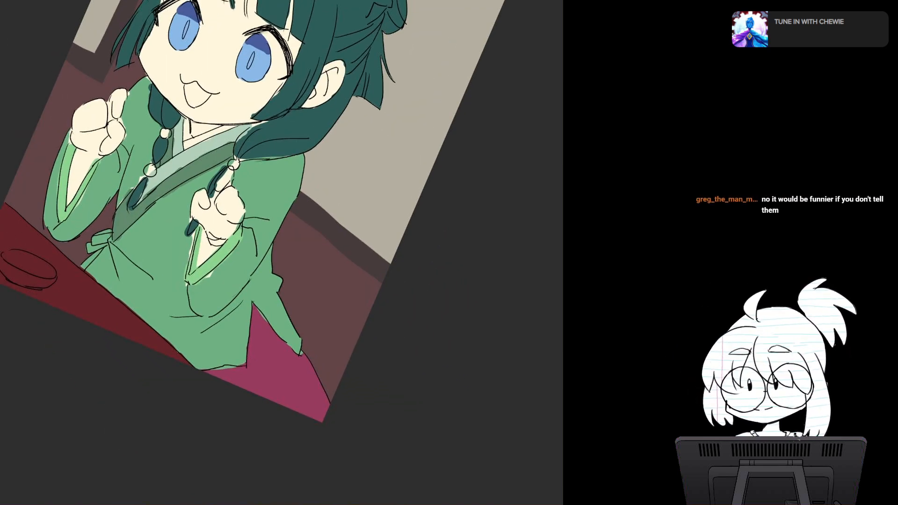
Step: Paint the lower wall on both sides of the girl in the dark brown trim colour with a larger brush, leaving a reddish brown band below the trim
{"action": "left_click", "coordinate": [310, 214], "text": "alt"}
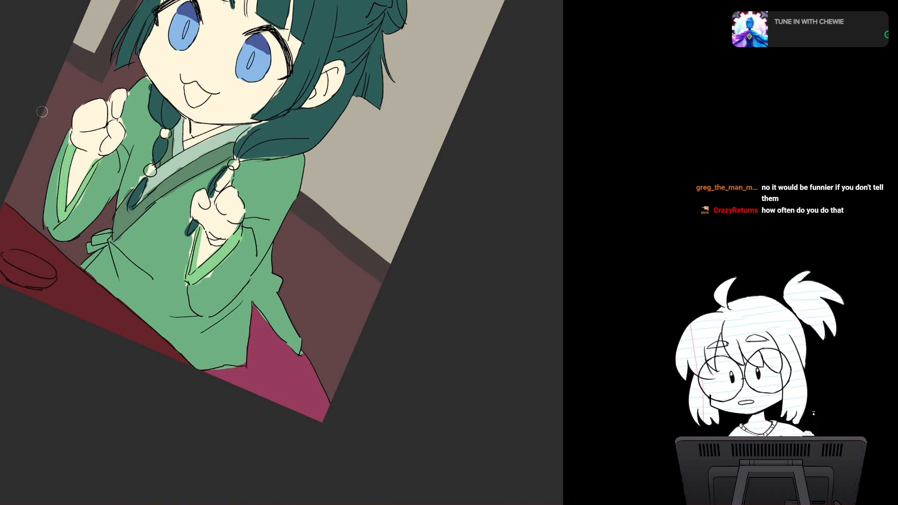
{"action": "key", "text": "bracketright"}
{"action": "key", "text": "bracketright"}
{"action": "key", "text": "bracketright"}
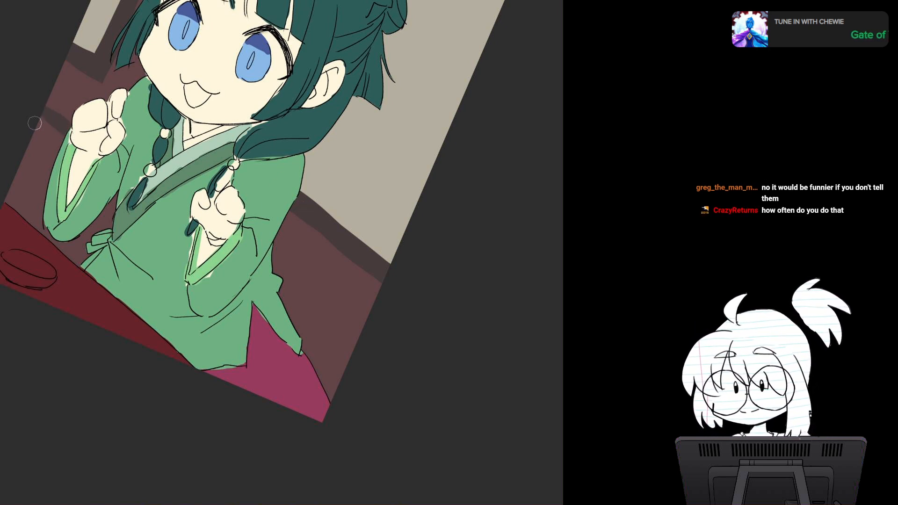
{"action": "mouse_move", "coordinate": [46, 118]}
{"action": "left_mouse_down"}
{"action": "mouse_move", "coordinate": [36, 124]}
{"action": "mouse_move", "coordinate": [46, 159]}
{"action": "left_mouse_up"}
{"action": "mouse_move", "coordinate": [84, 189]}
{"action": "left_mouse_down"}
{"action": "mouse_move", "coordinate": [28, 194]}
{"action": "mouse_move", "coordinate": [23, 212]}
{"action": "mouse_move", "coordinate": [104, 224]}
{"action": "mouse_move", "coordinate": [113, 206]}
{"action": "left_mouse_up"}
{"action": "mouse_move", "coordinate": [286, 271]}
{"action": "left_mouse_down"}
{"action": "mouse_move", "coordinate": [365, 335]}
{"action": "mouse_move", "coordinate": [287, 299]}
{"action": "mouse_move", "coordinate": [329, 390]}
{"action": "left_mouse_up"}
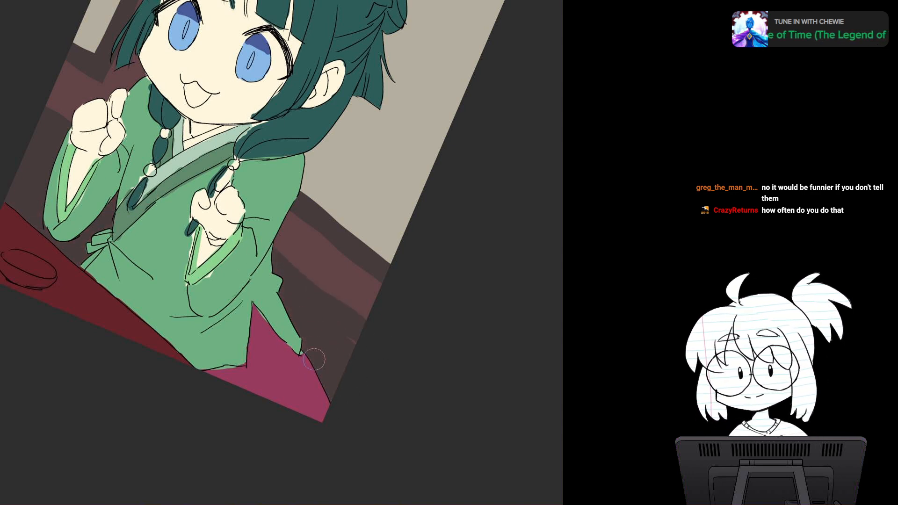
{"action": "mouse_move", "coordinate": [314, 359]}
{"action": "left_mouse_down"}
{"action": "mouse_move", "coordinate": [354, 337]}
{"action": "mouse_move", "coordinate": [391, 275]}
{"action": "left_mouse_up"}
{"action": "left_click_drag", "start_coordinate": [281, 262], "coordinate": [297, 178]}
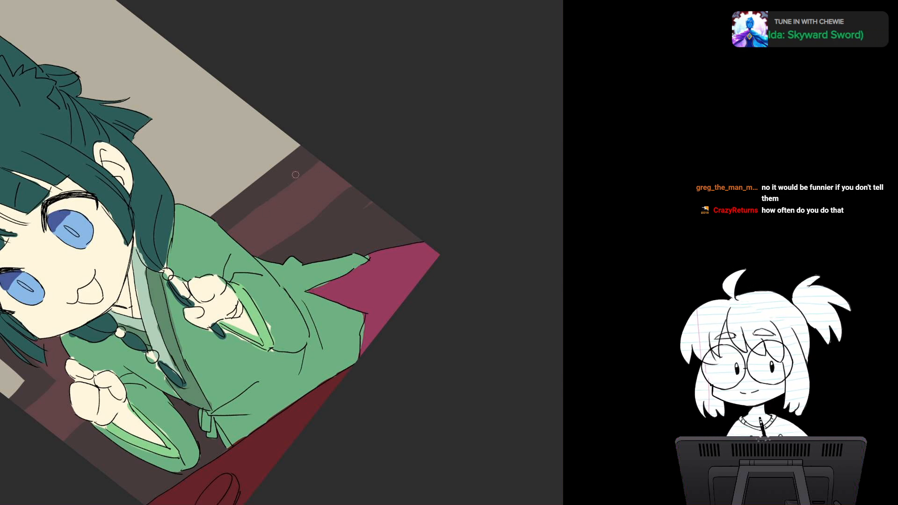
{"action": "left_click_drag", "start_coordinate": [296, 175], "coordinate": [332, 192]}
{"action": "left_click_drag", "start_coordinate": [328, 262], "coordinate": [364, 295]}
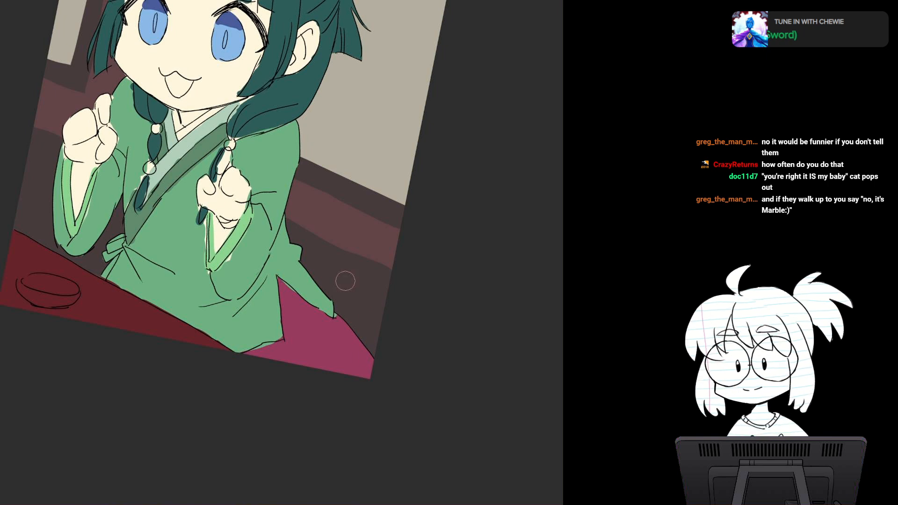
{"action": "key", "text": "5"}
{"action": "left_click_drag", "start_coordinate": [344, 281], "coordinate": [399, 384]}
{"action": "left_click_drag", "start_coordinate": [280, 234], "coordinate": [309, 375]}
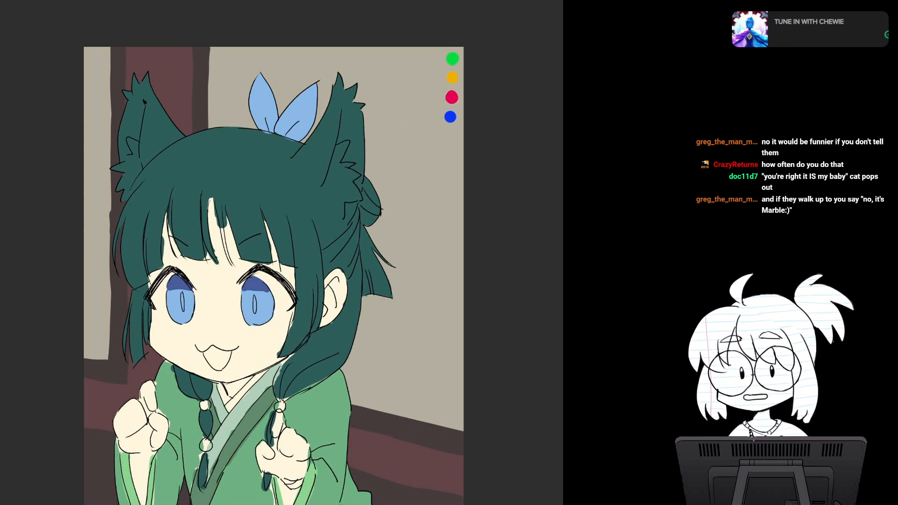
{"action": "left_click_drag", "start_coordinate": [280, 234], "coordinate": [298, 239]}
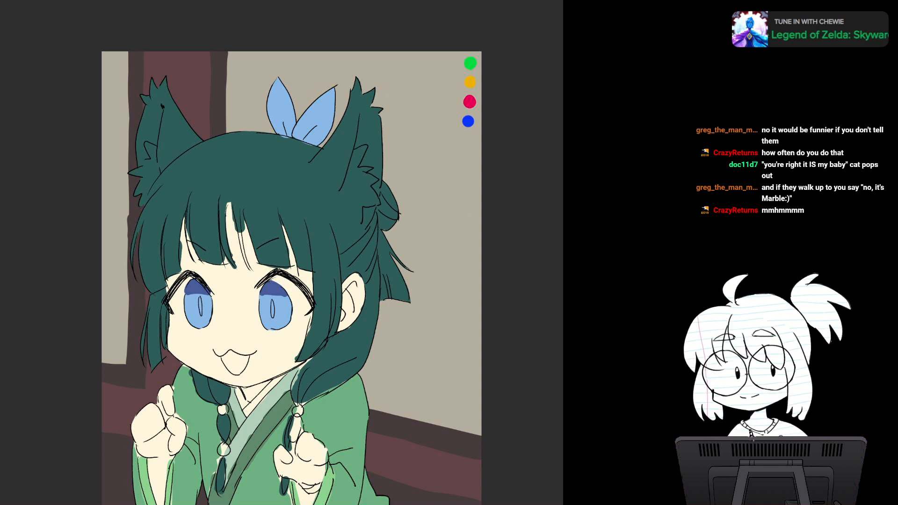
{"action": "left_click_drag", "start_coordinate": [291, 290], "coordinate": [252, 211]}
{"action": "scroll", "coordinate": [282, 252], "scroll_direction": "down", "scroll_amount": 2}
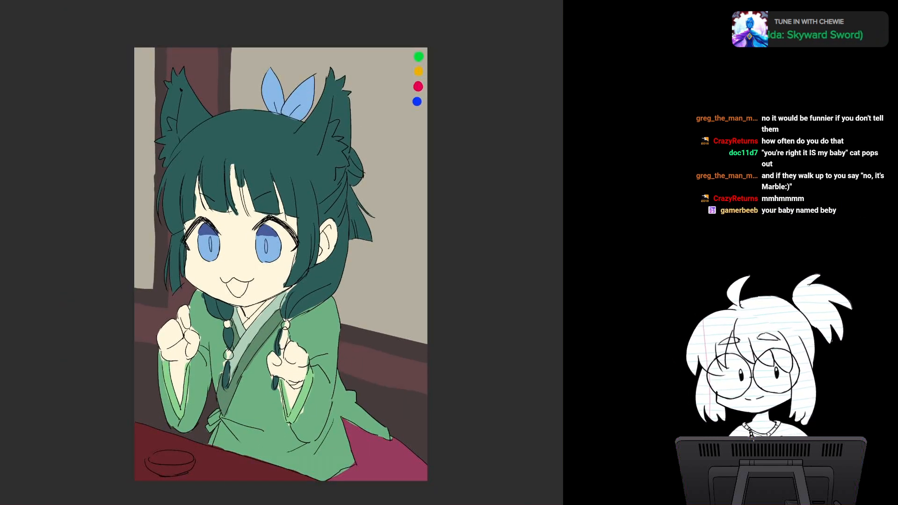
{"action": "left_click_drag", "start_coordinate": [281, 253], "coordinate": [258, 288]}
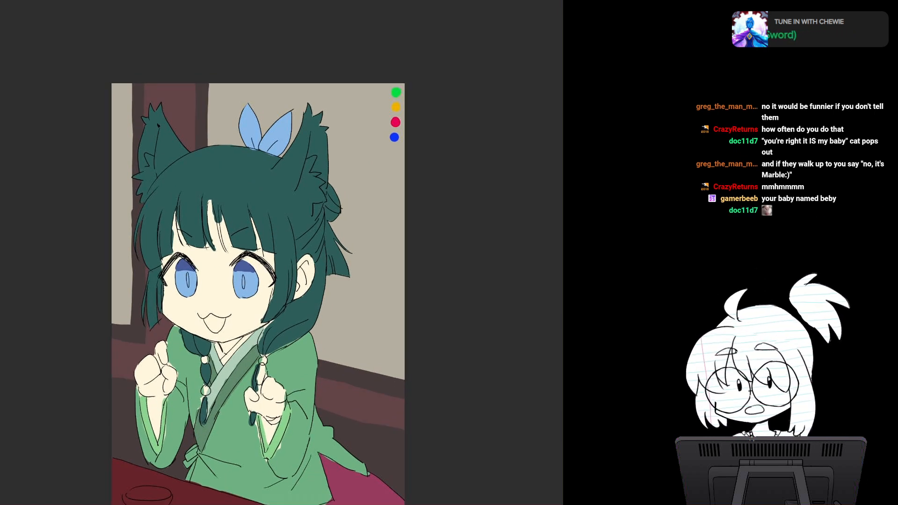
{"action": "left_click_drag", "start_coordinate": [346, 211], "coordinate": [365, 268]}
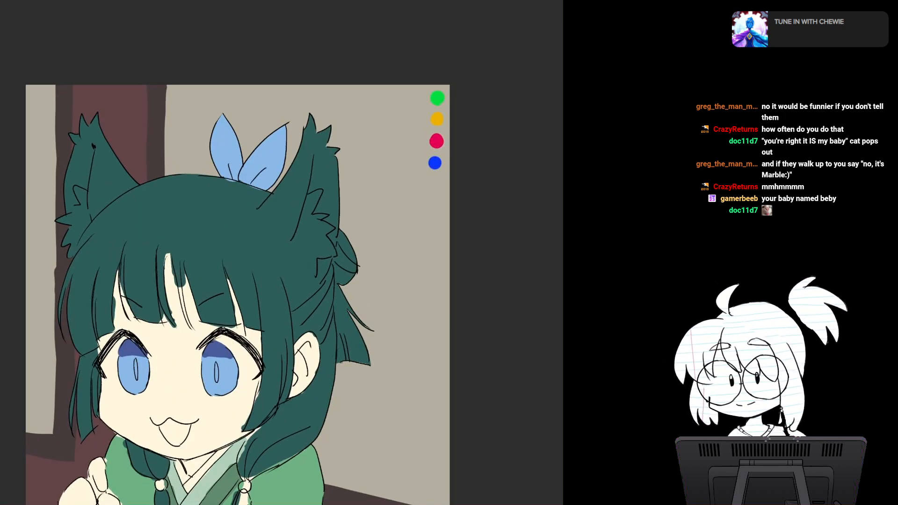
{"action": "mouse_move", "coordinate": [273, 389]}
{"action": "left_mouse_down"}
{"action": "mouse_move", "coordinate": [267, 325]}
{"action": "mouse_move", "coordinate": [247, 324]}
{"action": "left_mouse_up"}
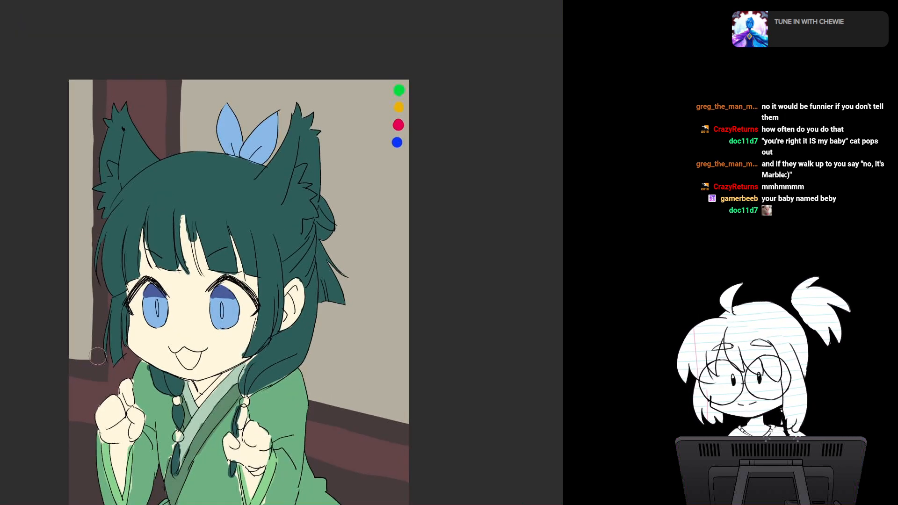
Step: Paint the pillar dark brown with a thin reddish stripe left in it, and widen the narrow beige panel over the pillar's outer edge
{"action": "mouse_move", "coordinate": [112, 80]}
{"action": "left_mouse_down"}
{"action": "mouse_move", "coordinate": [121, 150]}
{"action": "mouse_move", "coordinate": [128, 84]}
{"action": "mouse_move", "coordinate": [150, 143]}
{"action": "left_mouse_up"}
{"action": "mouse_move", "coordinate": [156, 70]}
{"action": "left_mouse_down"}
{"action": "mouse_move", "coordinate": [158, 149]}
{"action": "mouse_move", "coordinate": [163, 138]}
{"action": "left_mouse_up"}
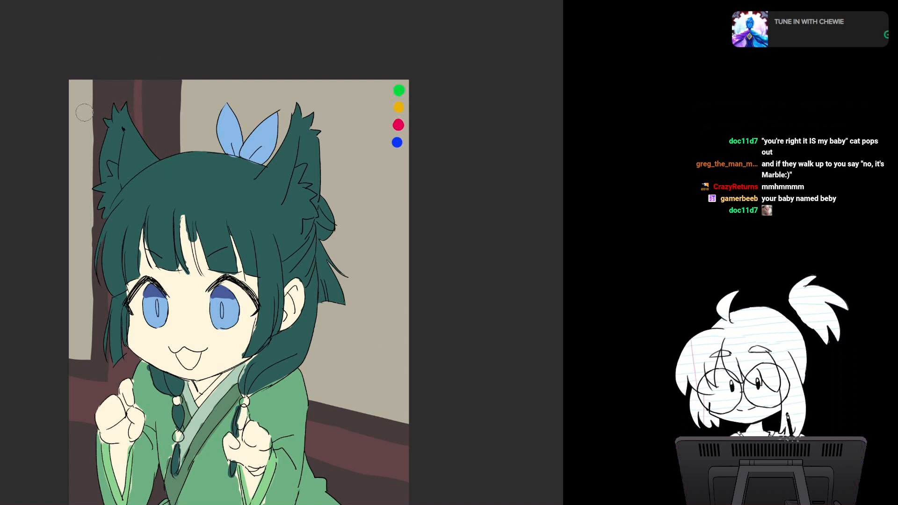
{"action": "left_click_drag", "start_coordinate": [96, 72], "coordinate": [97, 215]}
{"action": "left_click_drag", "start_coordinate": [101, 102], "coordinate": [96, 273]}
{"action": "left_click_drag", "start_coordinate": [101, 132], "coordinate": [95, 334]}
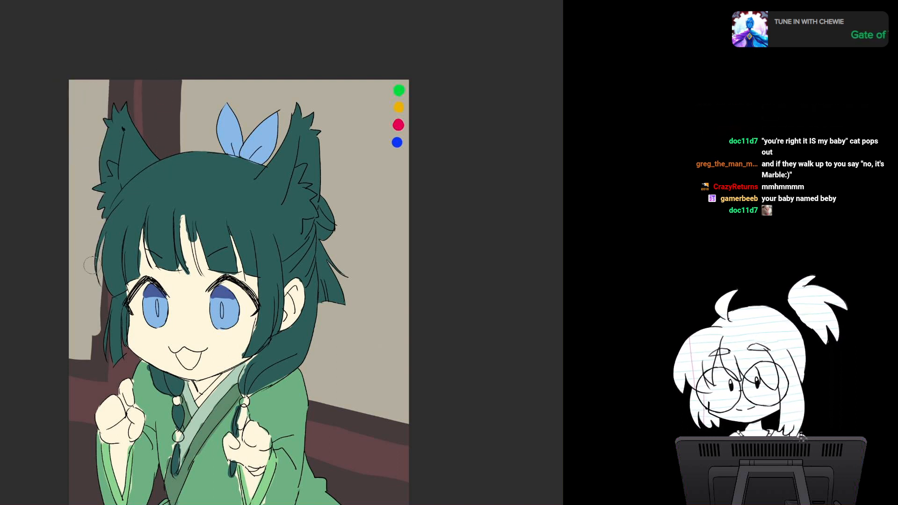
{"action": "mouse_move", "coordinate": [92, 265]}
{"action": "left_mouse_down"}
{"action": "mouse_move", "coordinate": [95, 356]}
{"action": "mouse_move", "coordinate": [97, 348]}
{"action": "left_mouse_up"}
Step: Cover most of the pillar's reddish stripe and the reddish area at its foot with dark brown
{"action": "left_click", "coordinate": [122, 94], "text": "alt"}
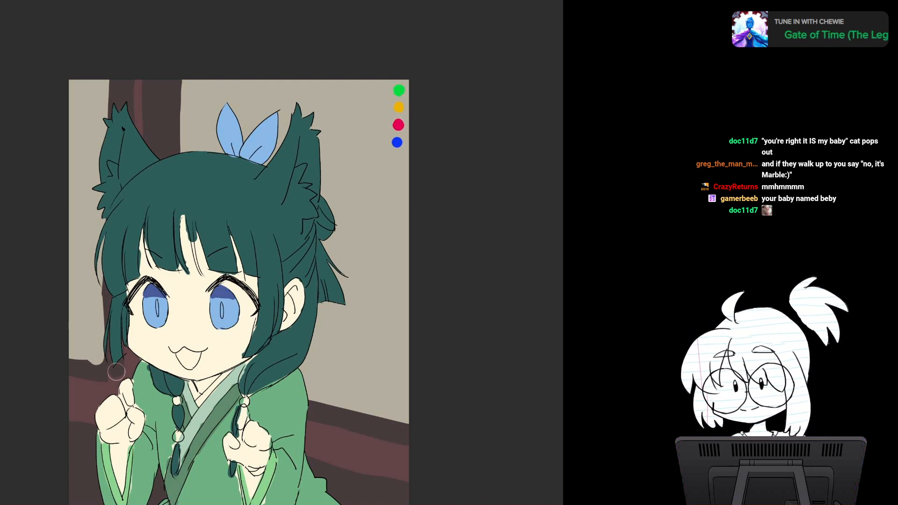
{"action": "left_click_drag", "start_coordinate": [131, 78], "coordinate": [133, 124]}
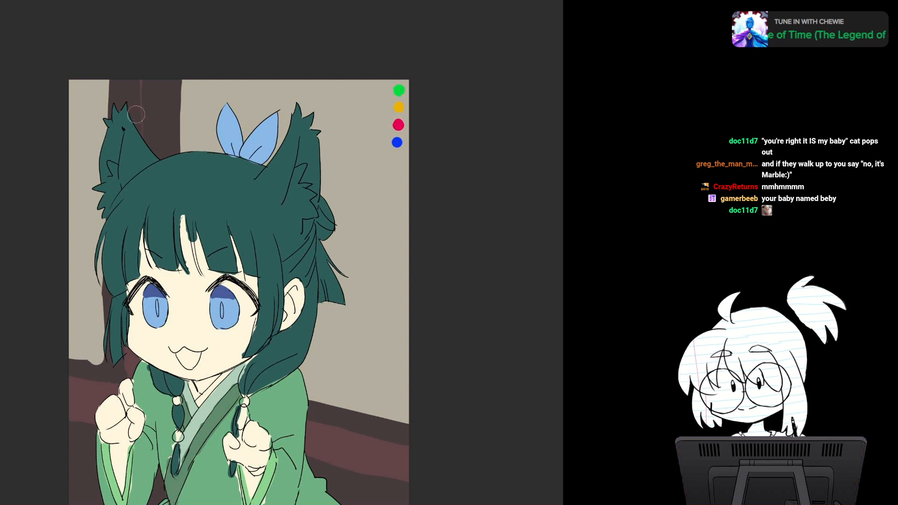
{"action": "left_click_drag", "start_coordinate": [131, 352], "coordinate": [126, 373]}
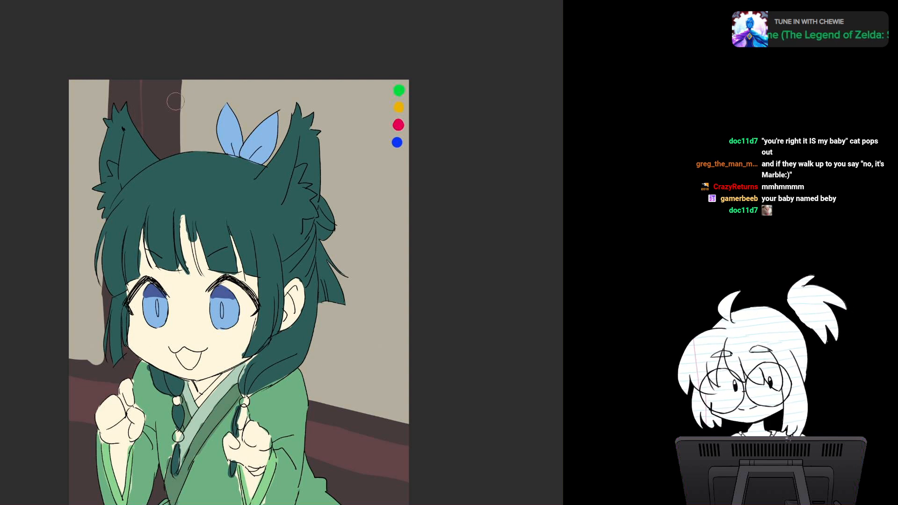
Step: Narrow the dark pillar by extending the large beige panel over its edge beside the girl's ear
{"action": "left_click", "coordinate": [198, 103], "text": "alt"}
{"action": "left_click_drag", "start_coordinate": [180, 69], "coordinate": [180, 146]}
{"action": "left_click_drag", "start_coordinate": [178, 74], "coordinate": [177, 148]}
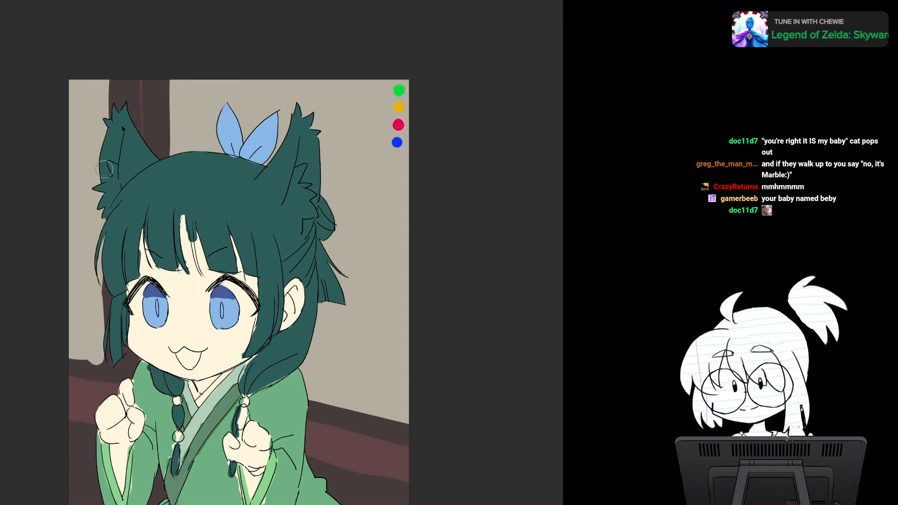
{"action": "scroll", "coordinate": [409, 344], "scroll_direction": "down", "scroll_amount": 2}
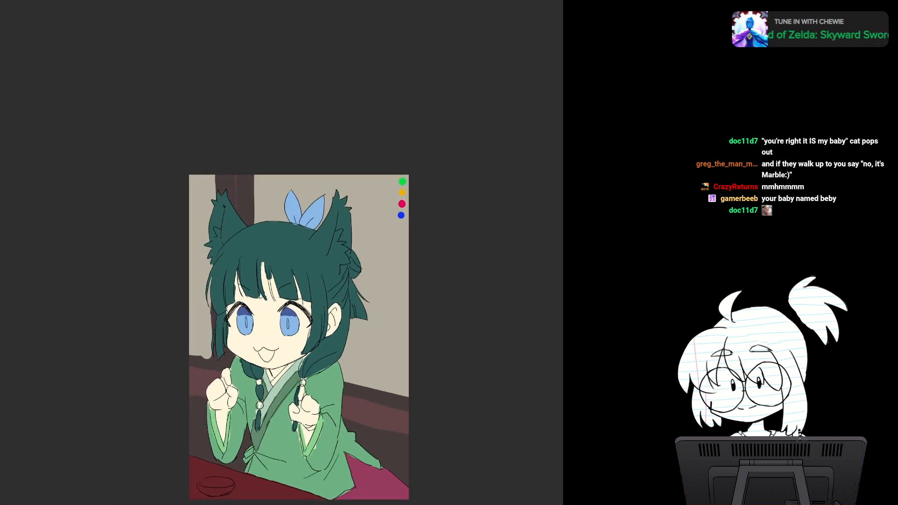
{"action": "left_click_drag", "start_coordinate": [409, 343], "coordinate": [363, 313]}
{"action": "scroll", "coordinate": [363, 356], "scroll_direction": "up", "scroll_amount": 1}
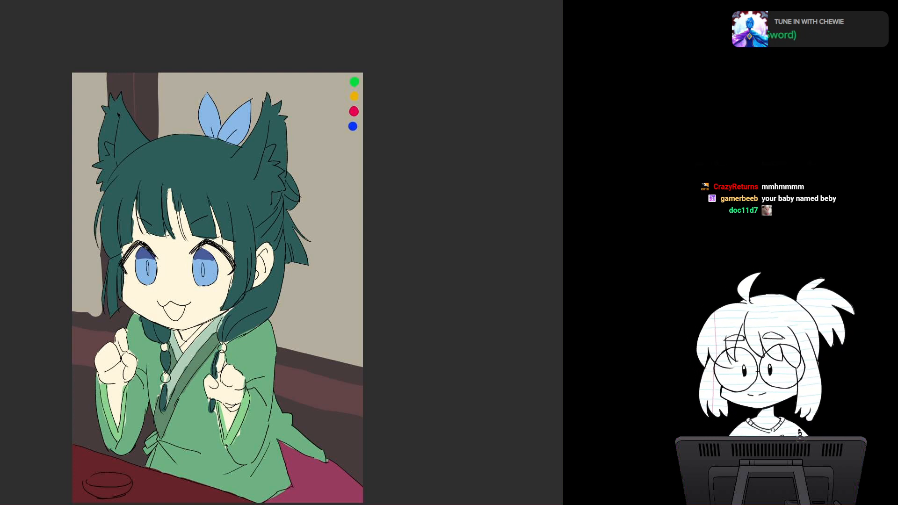
{"action": "left_click_drag", "start_coordinate": [218, 288], "coordinate": [205, 250]}
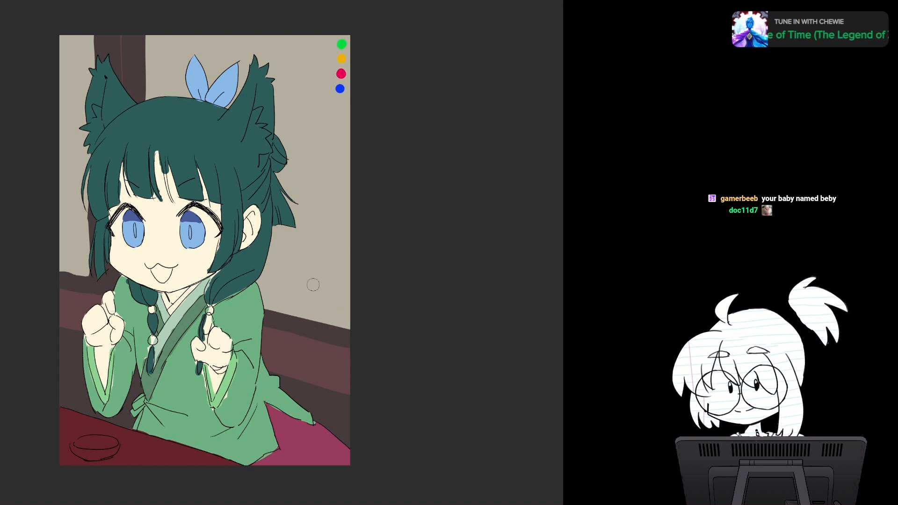
{"action": "left_click", "coordinate": [136, 451]}
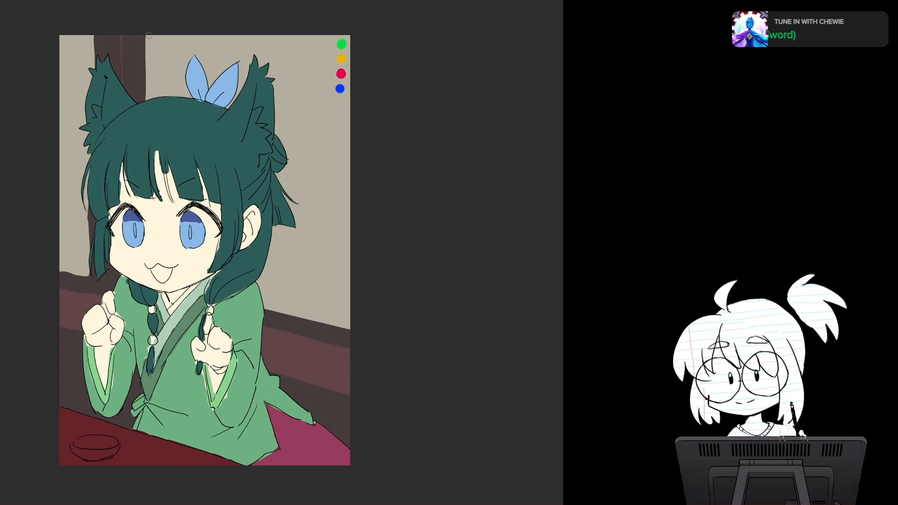
{"action": "left_click_drag", "start_coordinate": [148, 35], "coordinate": [148, 100]}
{"action": "key", "text": "ctrl+z"}
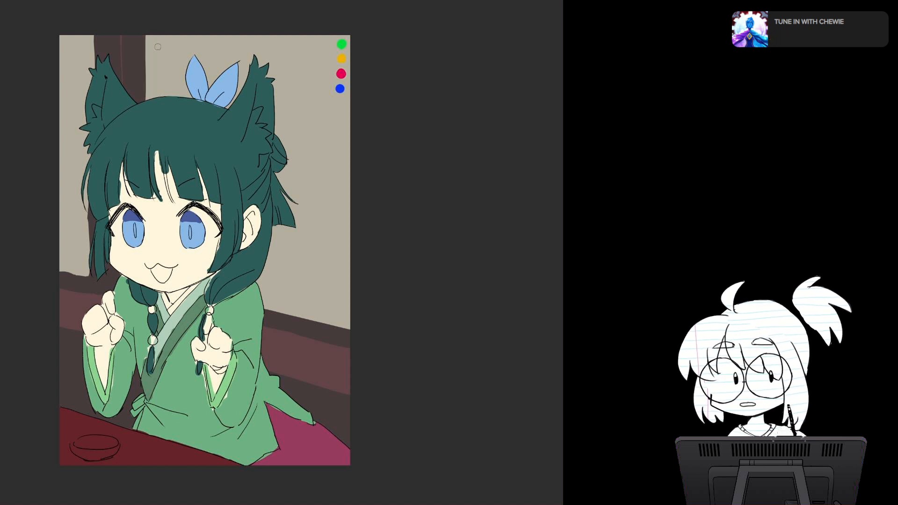
{"action": "left_click_drag", "start_coordinate": [147, 35], "coordinate": [147, 100]}
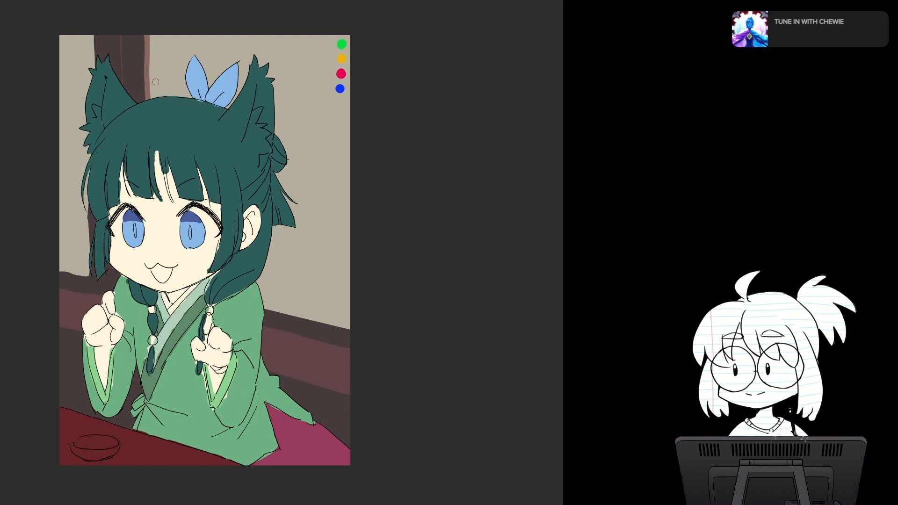
{"action": "key", "text": "ctrl+z"}
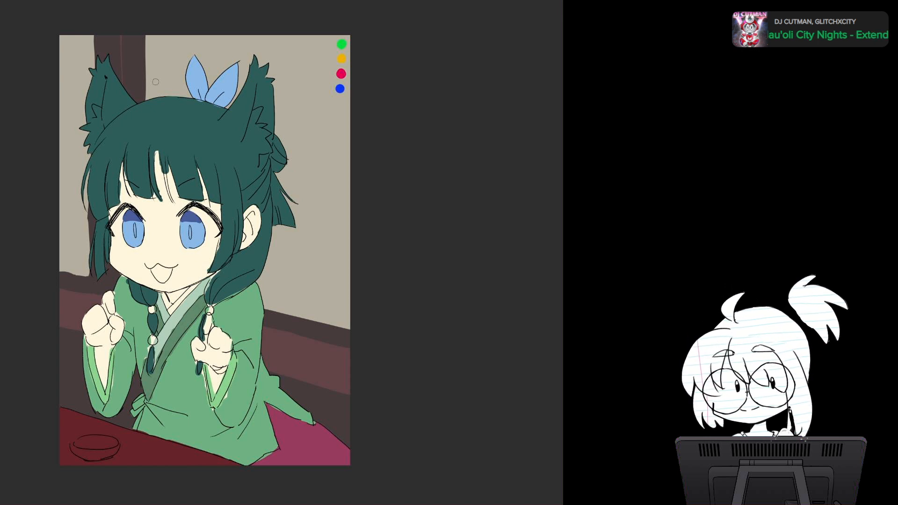
Step: Paint a thin, slightly slanted reddish-brown bar across the narrow beige panel and another across the large beige panel behind the girl
{"action": "left_click_drag", "start_coordinate": [58, 197], "coordinate": [83, 202]}
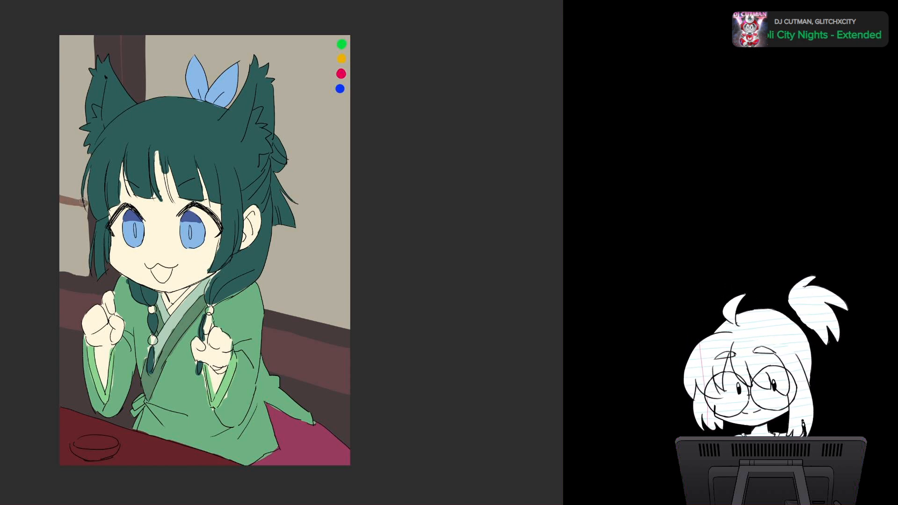
{"action": "mouse_move", "coordinate": [275, 228]}
{"action": "left_mouse_down"}
{"action": "mouse_move", "coordinate": [356, 248]}
{"action": "mouse_move", "coordinate": [323, 239]}
{"action": "left_mouse_up"}
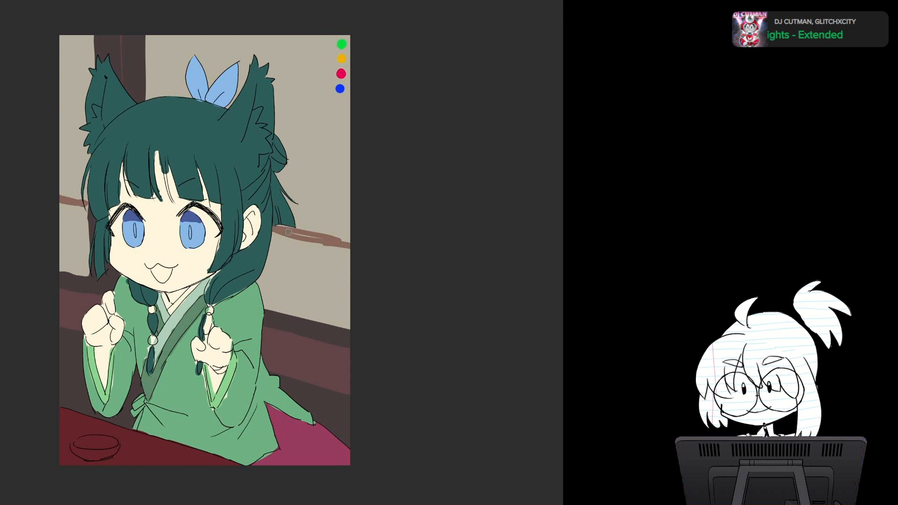
{"action": "key", "text": "ctrl+z"}
{"action": "key", "text": "ctrl+z"}
{"action": "left_click_drag", "start_coordinate": [273, 235], "coordinate": [372, 255]}
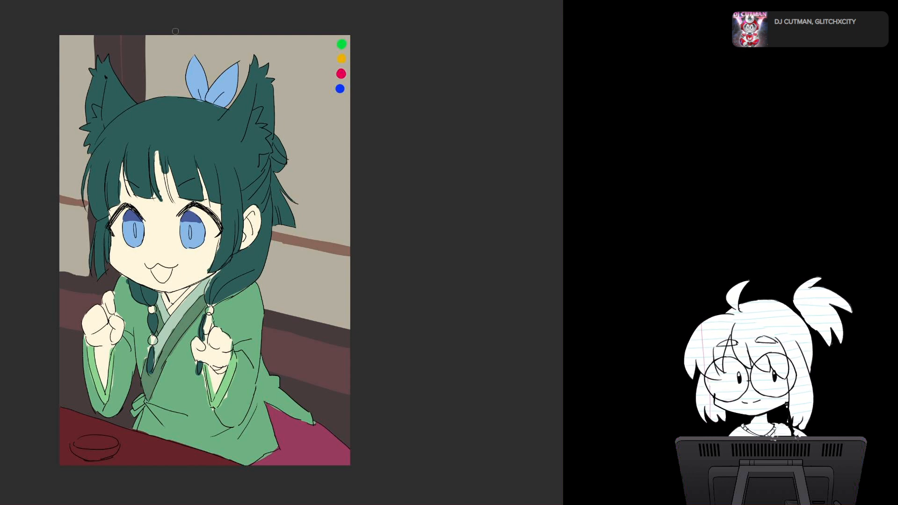
Step: Paint thin vertical reddish-brown bars down the upper part of the large beige panel beside the hair bow and down the narrow panel
{"action": "mouse_move", "coordinate": [175, 33]}
{"action": "left_mouse_down"}
{"action": "mouse_move", "coordinate": [173, 97]}
{"action": "mouse_move", "coordinate": [176, 41]}
{"action": "left_mouse_up"}
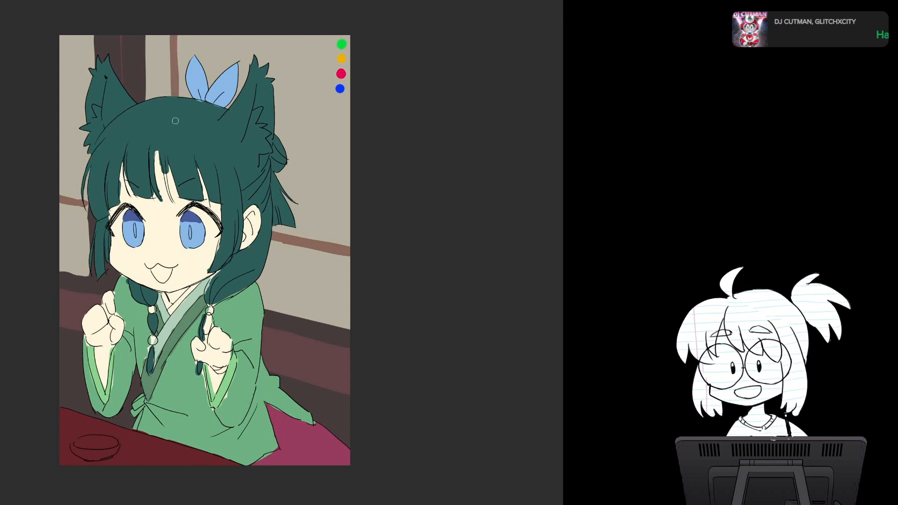
{"action": "left_click_drag", "start_coordinate": [75, 36], "coordinate": [75, 100]}
{"action": "key", "text": "ctrl+z"}
{"action": "mouse_move", "coordinate": [77, 36]}
{"action": "left_mouse_down"}
{"action": "mouse_move", "coordinate": [75, 199]}
{"action": "mouse_move", "coordinate": [75, 174]}
{"action": "left_mouse_up"}
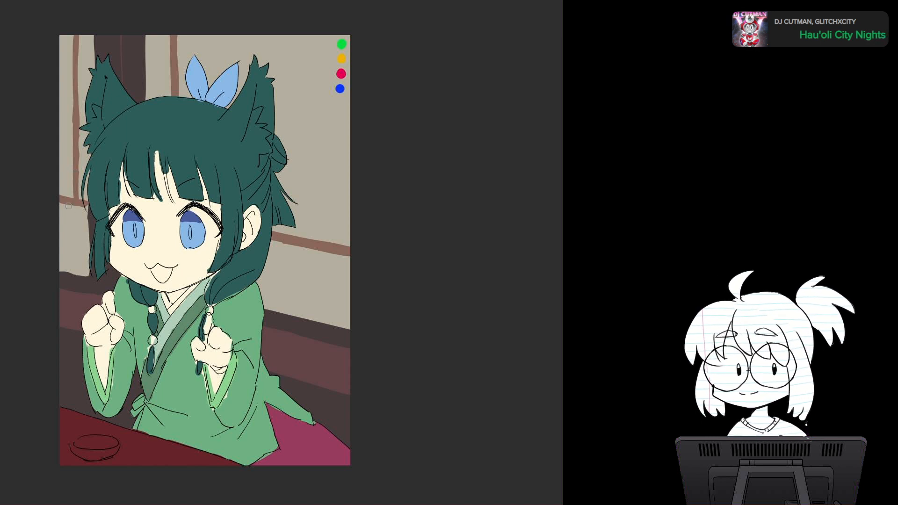
Step: Paint a small lattice of short reddish-brown bars in the narrow beige panel, just below its horizontal bar
{"action": "left_click_drag", "start_coordinate": [66, 205], "coordinate": [64, 242]}
{"action": "key", "text": "ctrl+z"}
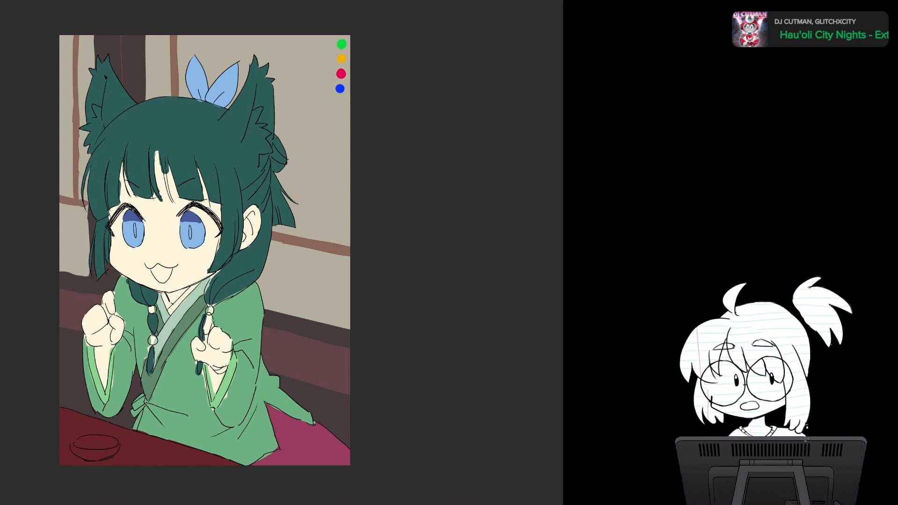
{"action": "mouse_move", "coordinate": [67, 205]}
{"action": "left_mouse_down"}
{"action": "mouse_move", "coordinate": [68, 240]}
{"action": "mouse_move", "coordinate": [60, 237]}
{"action": "left_mouse_up"}
{"action": "key", "text": "ctrl+z"}
{"action": "mouse_move", "coordinate": [66, 204]}
{"action": "left_mouse_down"}
{"action": "mouse_move", "coordinate": [64, 247]}
{"action": "mouse_move", "coordinate": [67, 238]}
{"action": "left_mouse_up"}
{"action": "key", "text": "ctrl+z"}
{"action": "key", "text": "ctrl+z"}
{"action": "key", "text": "ctrl+z"}
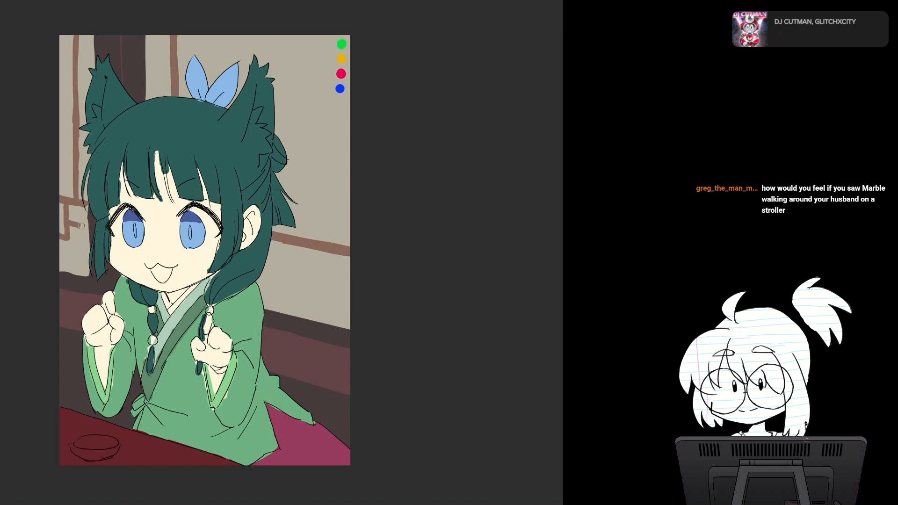
Step: Paint reddish-brown cross bars along the narrow panel's lower edge and across its middle, and a thin vertical strip along the pillar's inner edge
{"action": "left_click_drag", "start_coordinate": [60, 268], "coordinate": [76, 272]}
{"action": "key", "text": "ctrl+z"}
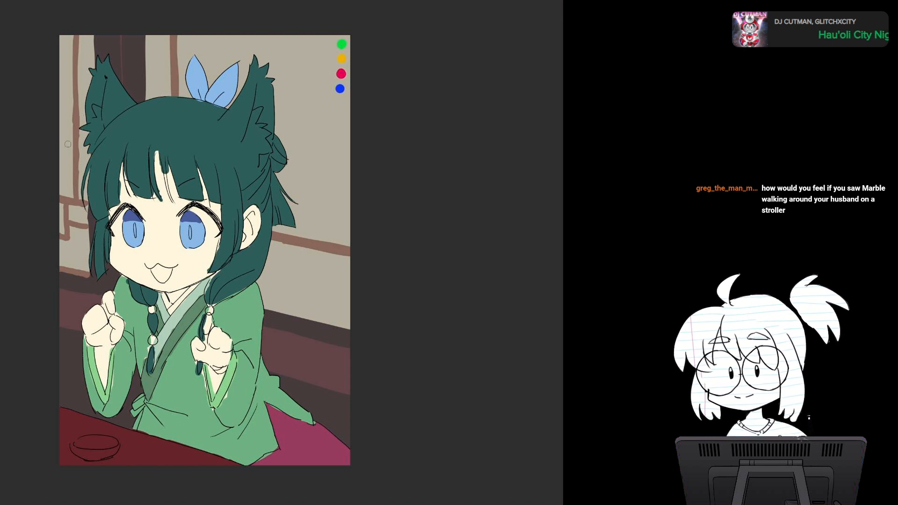
{"action": "left_click_drag", "start_coordinate": [57, 149], "coordinate": [91, 155]}
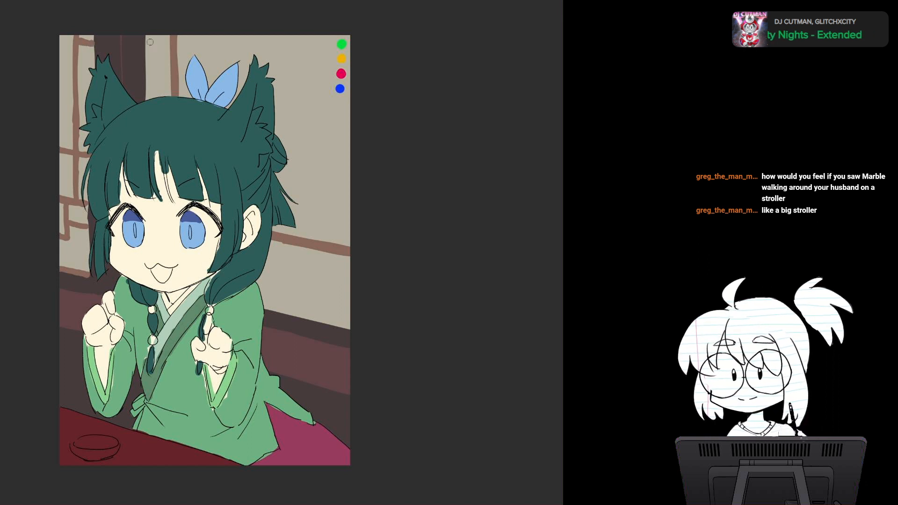
{"action": "mouse_move", "coordinate": [150, 42]}
{"action": "left_mouse_down"}
{"action": "mouse_move", "coordinate": [166, 46]}
{"action": "mouse_move", "coordinate": [145, 98]}
{"action": "left_mouse_up"}
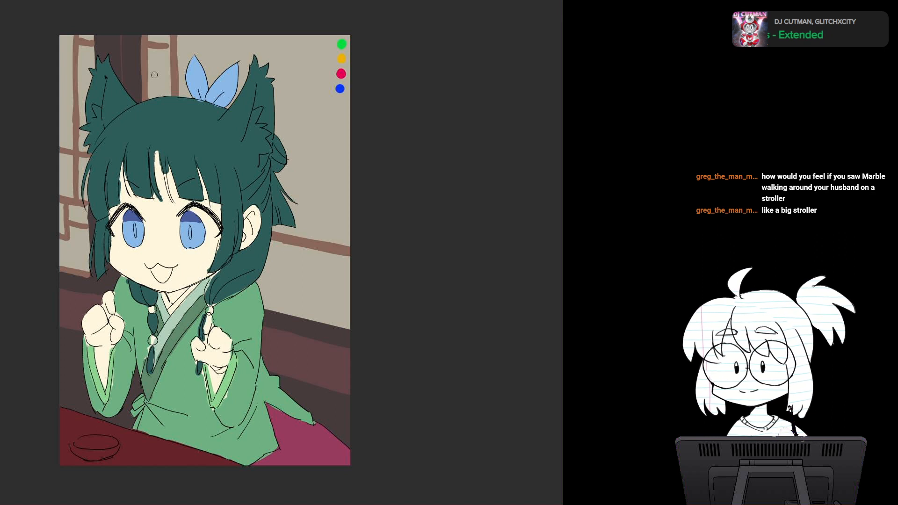
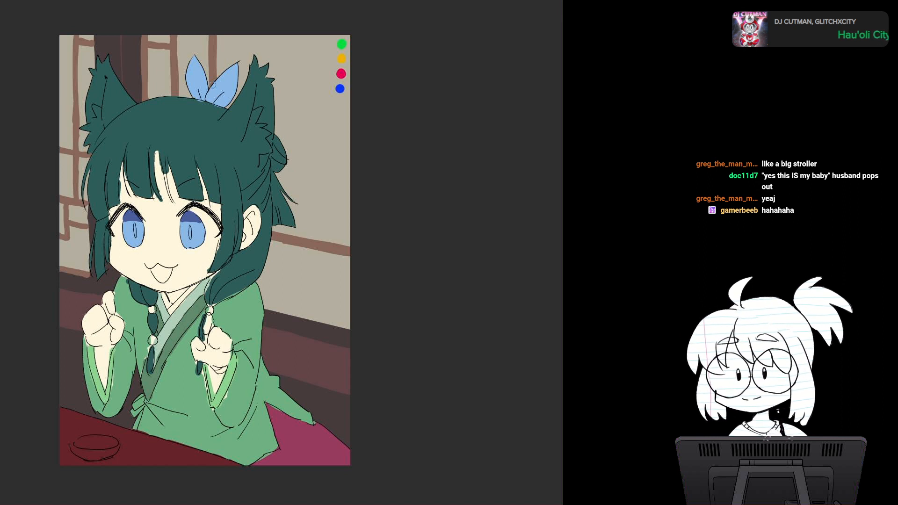
Step: Paint a short vertical reddish-brown bar from the large panel's upper edge down to the tip of the animal ear beside the bow
{"action": "left_click_drag", "start_coordinate": [252, 32], "coordinate": [251, 82]}
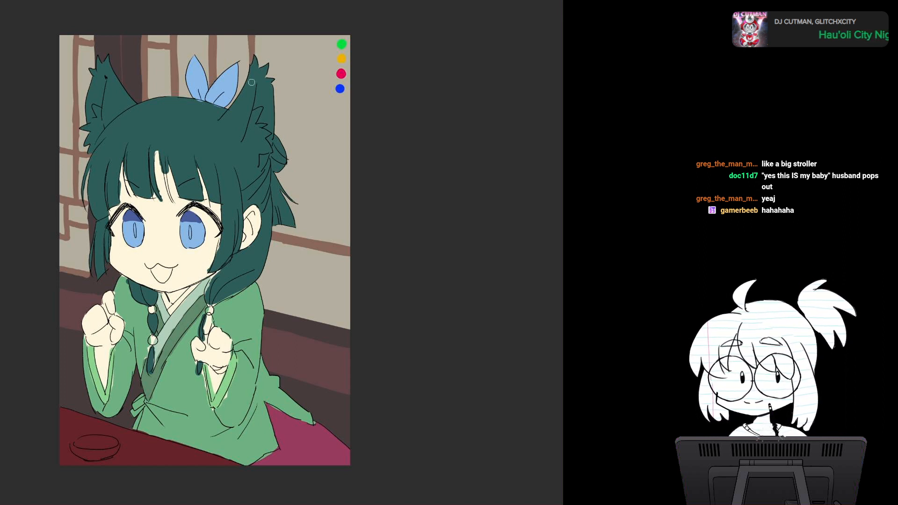
{"action": "key", "text": "ctrl+z"}
{"action": "key", "text": "ctrl+z"}
{"action": "left_click_drag", "start_coordinate": [257, 35], "coordinate": [257, 98]}
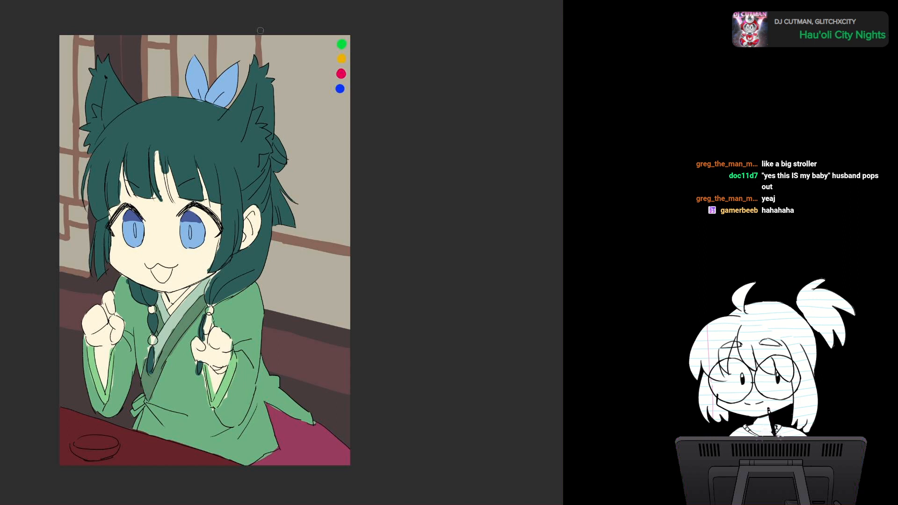
{"action": "left_click_drag", "start_coordinate": [260, 31], "coordinate": [265, 75]}
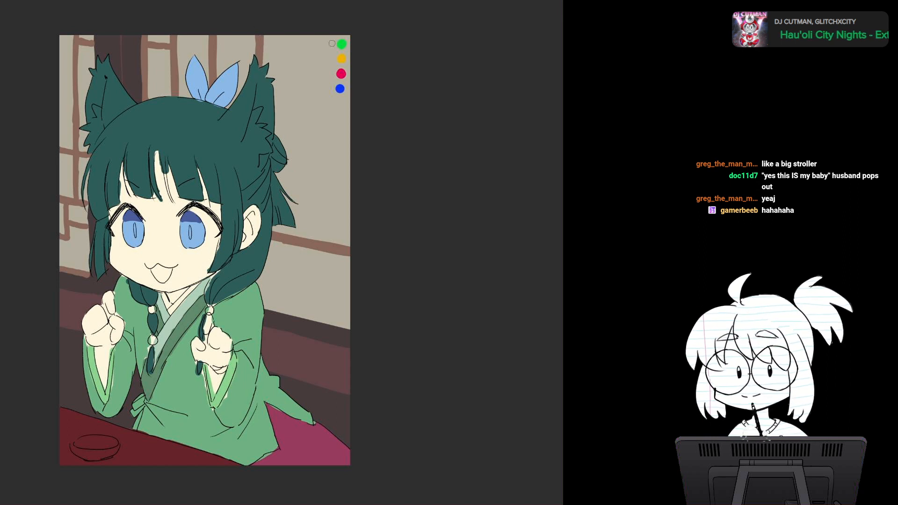
Step: Paint an L-shaped reddish-brown bar down the large panel and out to the canvas edge, plus a short cross bar joining it to the neighbouring bar
{"action": "left_click_drag", "start_coordinate": [298, 36], "coordinate": [299, 153]}
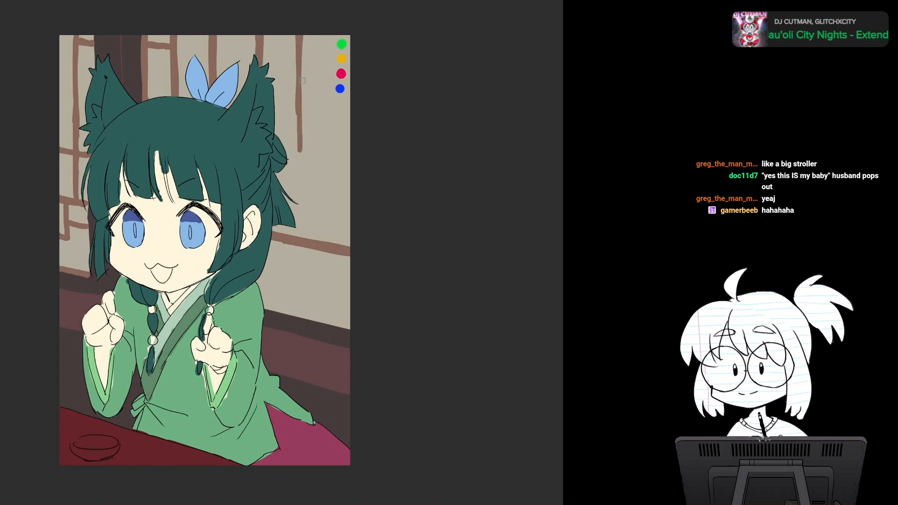
{"action": "mouse_move", "coordinate": [299, 65]}
{"action": "left_mouse_down"}
{"action": "mouse_move", "coordinate": [299, 175]}
{"action": "mouse_move", "coordinate": [351, 181]}
{"action": "left_mouse_up"}
{"action": "mouse_move", "coordinate": [305, 31]}
{"action": "left_mouse_down"}
{"action": "mouse_move", "coordinate": [303, 173]}
{"action": "mouse_move", "coordinate": [356, 180]}
{"action": "left_mouse_up"}
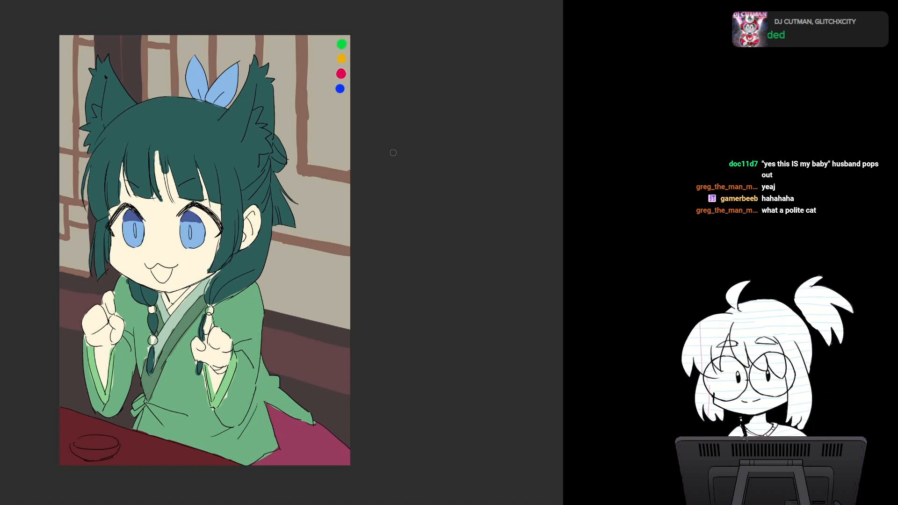
{"action": "mouse_move", "coordinate": [298, 53]}
{"action": "left_mouse_down"}
{"action": "mouse_move", "coordinate": [263, 50]}
{"action": "mouse_move", "coordinate": [300, 61]}
{"action": "left_mouse_up"}
{"action": "key", "text": "ctrl+z"}
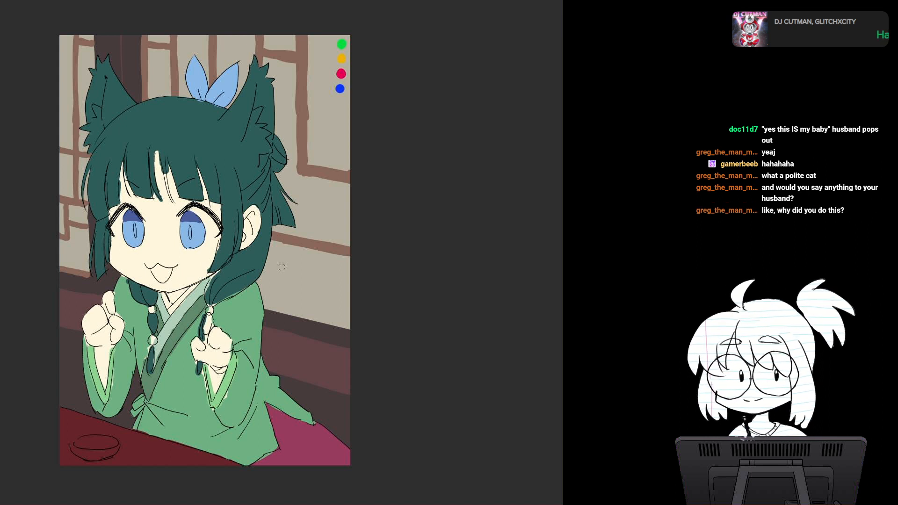
Step: Paint a second slanted reddish-brown bar across the large panel, just below and parallel to the existing one behind the girl's braid
{"action": "left_click_drag", "start_coordinate": [273, 265], "coordinate": [352, 277]}
{"action": "key", "text": "ctrl+z"}
{"action": "mouse_move", "coordinate": [263, 269]}
{"action": "left_mouse_down"}
{"action": "mouse_move", "coordinate": [351, 283]}
{"action": "mouse_move", "coordinate": [354, 293]}
{"action": "left_mouse_up"}
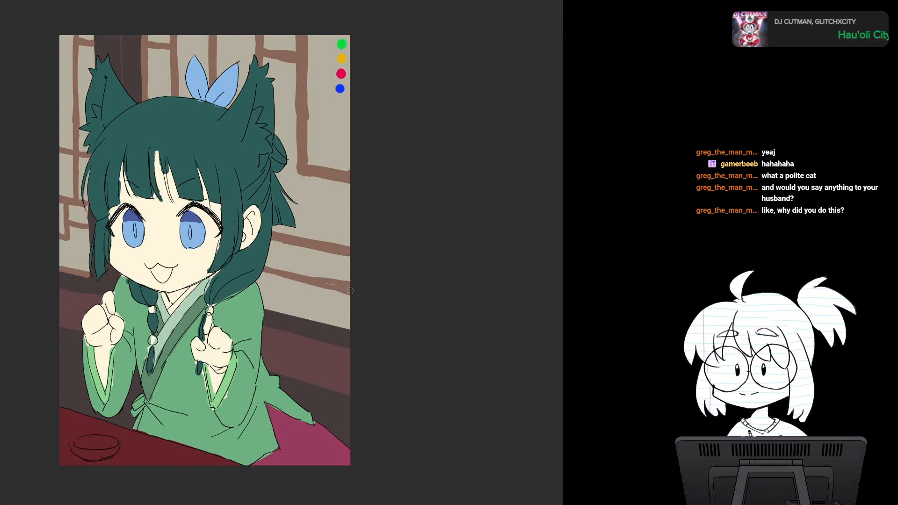
{"action": "key", "text": "ctrl+z"}
{"action": "key", "text": "ctrl+z"}
{"action": "key", "text": "ctrl+z"}
{"action": "left_click_drag", "start_coordinate": [268, 256], "coordinate": [350, 270]}
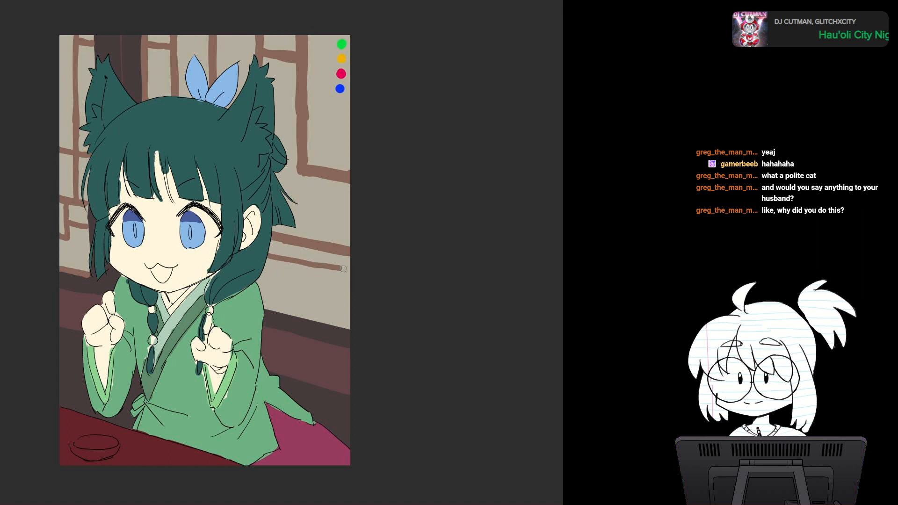
{"action": "key", "text": "ctrl+z"}
{"action": "left_click_drag", "start_coordinate": [268, 256], "coordinate": [355, 275]}
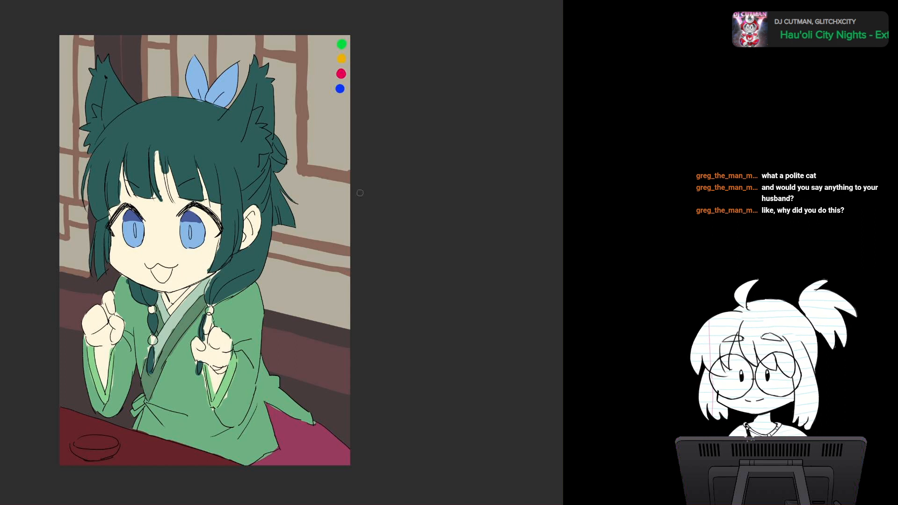
Step: Paint a short vertical reddish-brown bar from the lower slanted bar to the panel's base and a bar along the panel's lower edge
{"action": "left_click_drag", "start_coordinate": [335, 273], "coordinate": [334, 321]}
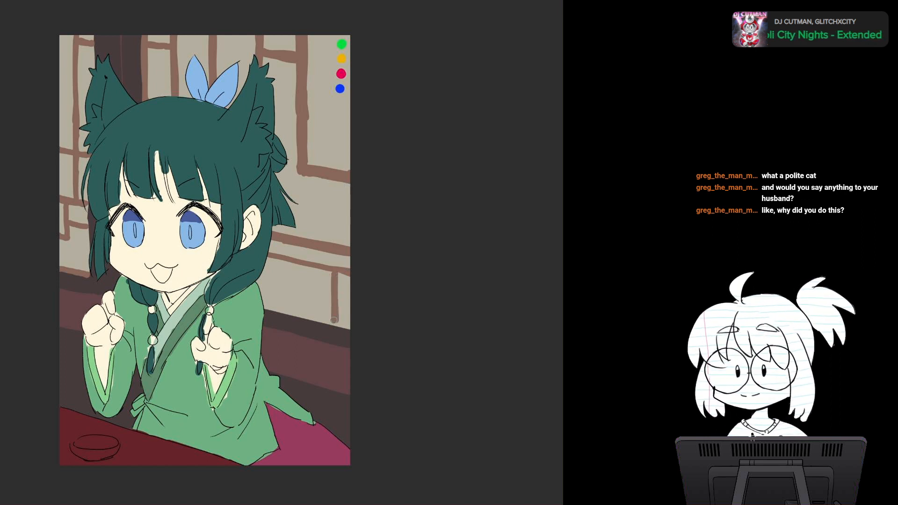
{"action": "left_click_drag", "start_coordinate": [359, 281], "coordinate": [338, 183]}
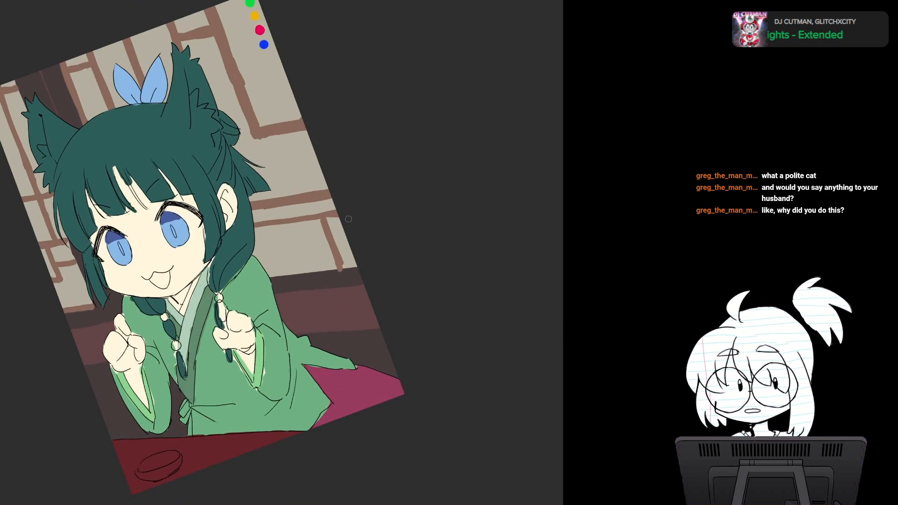
{"action": "mouse_move", "coordinate": [269, 275]}
{"action": "left_mouse_down"}
{"action": "mouse_move", "coordinate": [357, 266]}
{"action": "mouse_move", "coordinate": [305, 195]}
{"action": "mouse_move", "coordinate": [315, 242]}
{"action": "left_mouse_up"}
{"action": "key", "text": "5"}
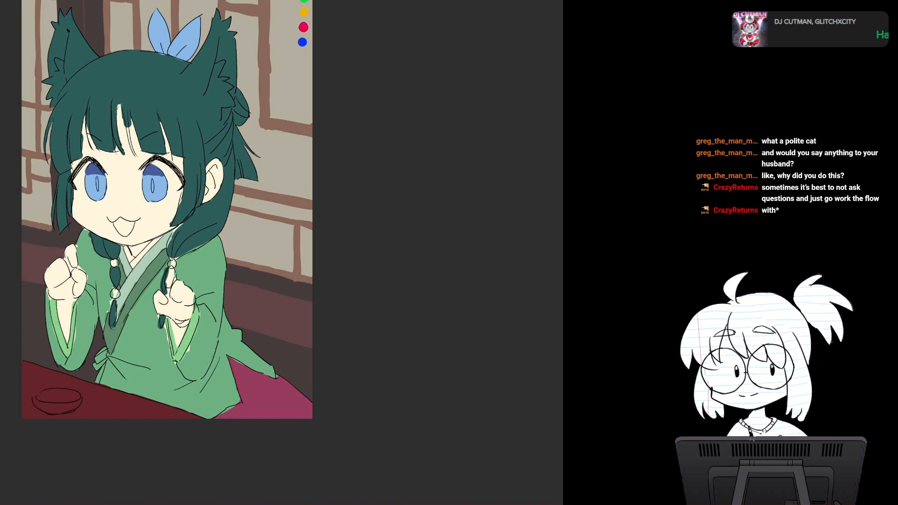
{"action": "mouse_move", "coordinate": [295, 228]}
{"action": "left_mouse_down"}
{"action": "mouse_move", "coordinate": [283, 250]}
{"action": "mouse_move", "coordinate": [290, 291]}
{"action": "left_mouse_up"}
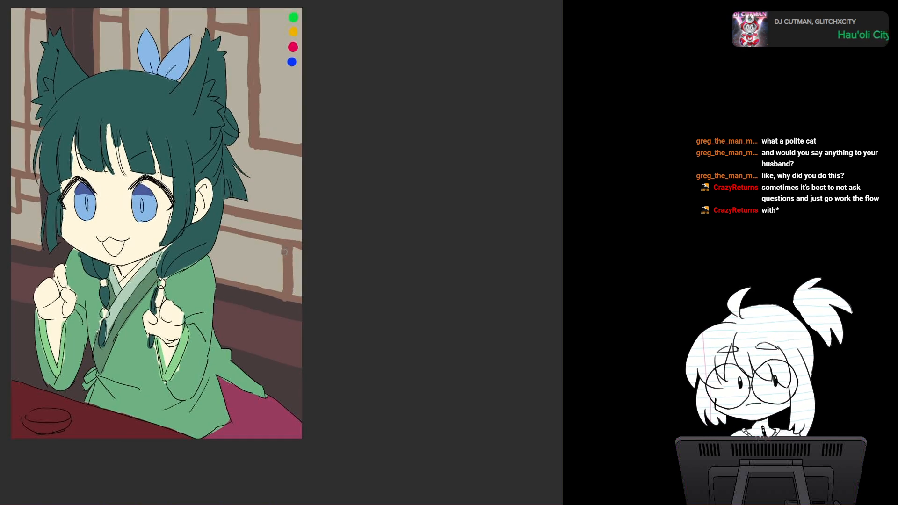
Step: Examine the panel lattice and the whole picture at different zoom levels and canvas rotations
{"action": "left_click_drag", "start_coordinate": [284, 251], "coordinate": [276, 317]}
{"action": "scroll", "coordinate": [286, 282], "scroll_direction": "down", "scroll_amount": 2}
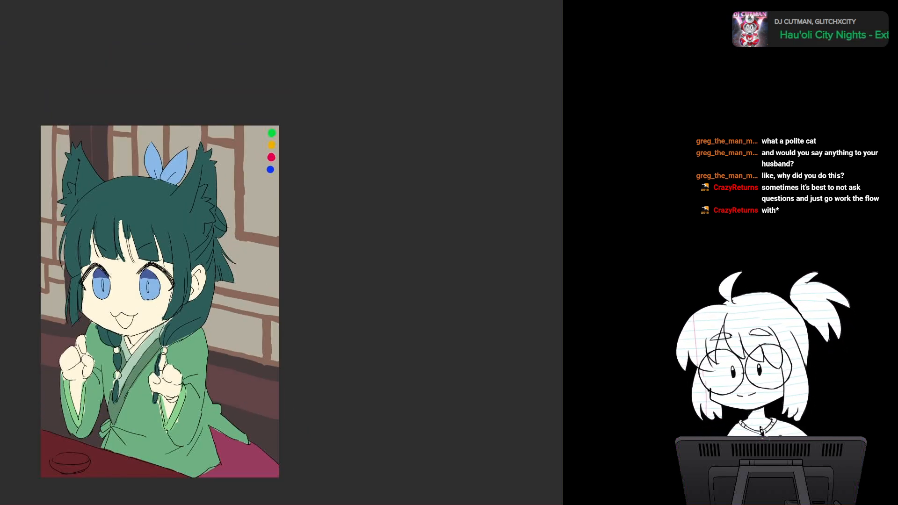
{"action": "left_click_drag", "start_coordinate": [220, 376], "coordinate": [309, 253]}
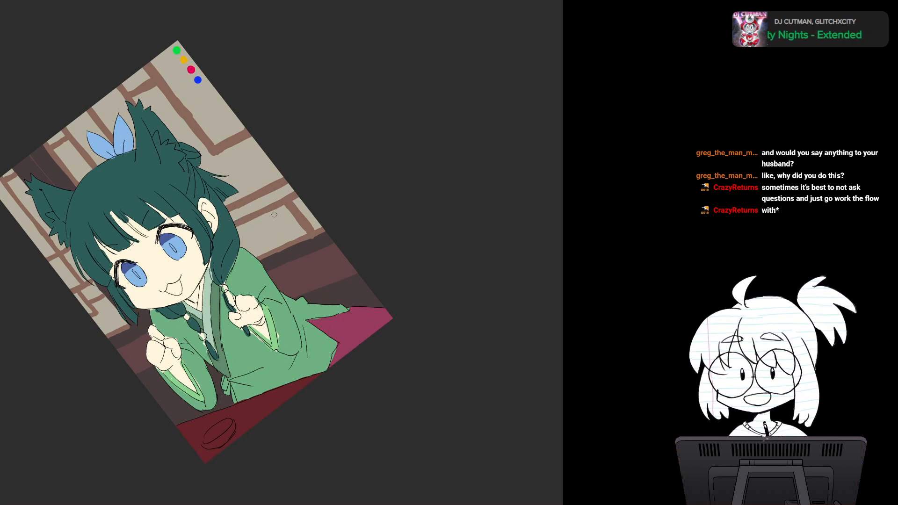
{"action": "left_click_drag", "start_coordinate": [274, 214], "coordinate": [300, 218]}
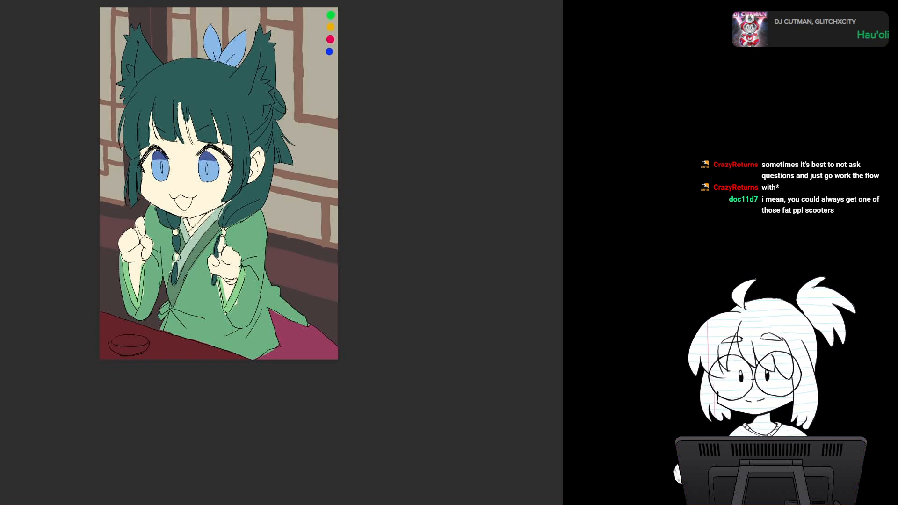
{"action": "scroll", "coordinate": [338, 274], "scroll_direction": "up", "scroll_amount": 2}
{"action": "scroll", "coordinate": [338, 275], "scroll_direction": "up", "scroll_amount": 2}
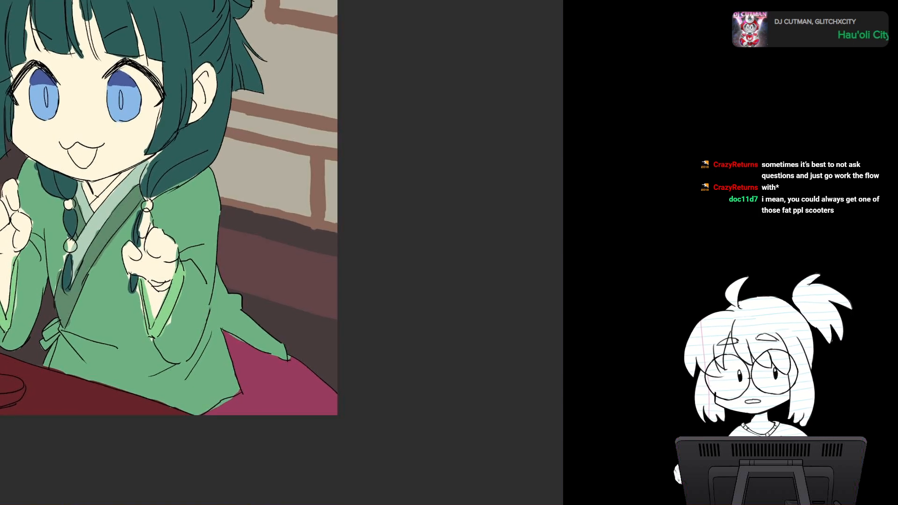
{"action": "left_click_drag", "start_coordinate": [262, 244], "coordinate": [352, 247]}
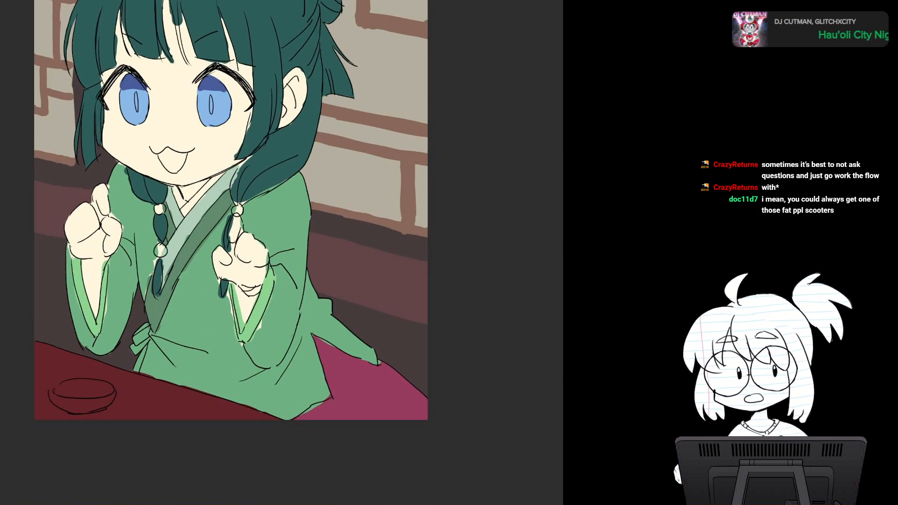
{"action": "mouse_move", "coordinate": [262, 248]}
{"action": "left_mouse_down"}
{"action": "mouse_move", "coordinate": [297, 225]}
{"action": "mouse_move", "coordinate": [273, 261]}
{"action": "left_mouse_up"}
{"action": "scroll", "coordinate": [339, 270], "scroll_direction": "up", "scroll_amount": 3}
{"action": "scroll", "coordinate": [339, 270], "scroll_direction": "down", "scroll_amount": 2}
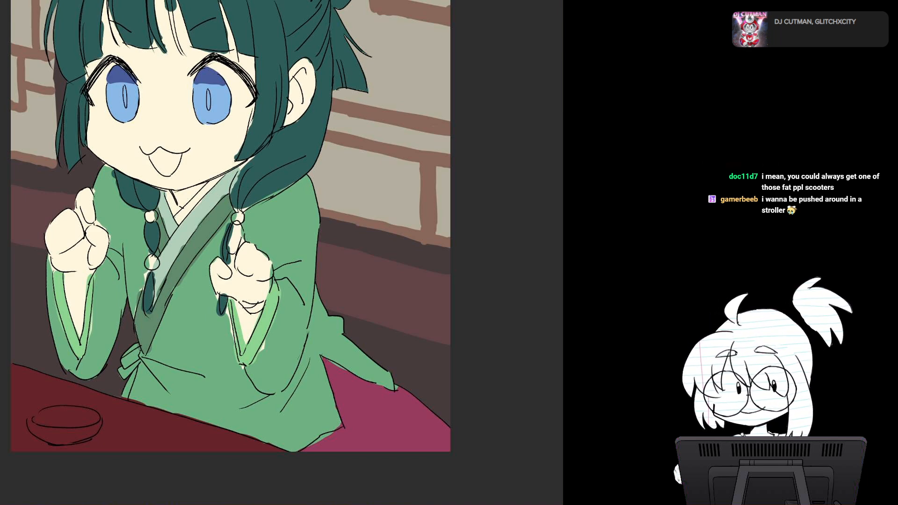
{"action": "left_click_drag", "start_coordinate": [252, 170], "coordinate": [315, 303]}
{"action": "scroll", "coordinate": [315, 303], "scroll_direction": "up", "scroll_amount": 3}
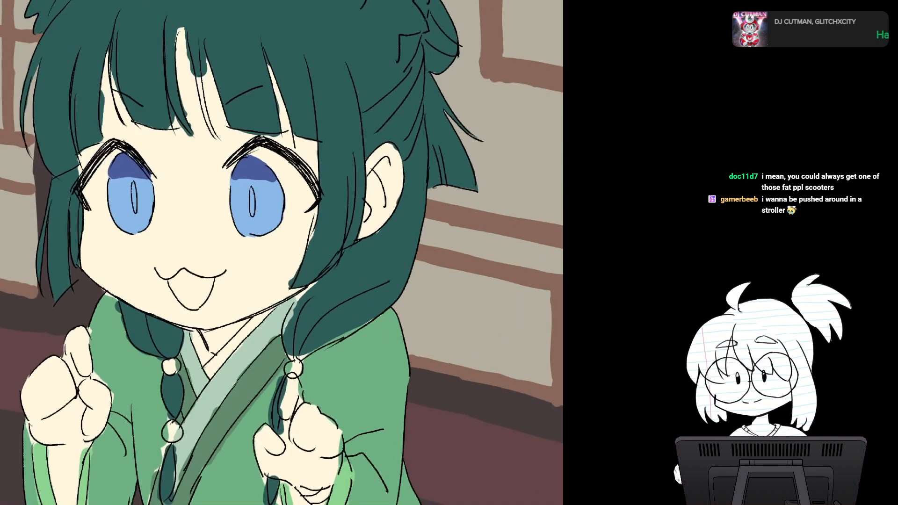
{"action": "scroll", "coordinate": [316, 303], "scroll_direction": "down", "scroll_amount": 1}
{"action": "scroll", "coordinate": [264, 165], "scroll_direction": "down", "scroll_amount": 5}
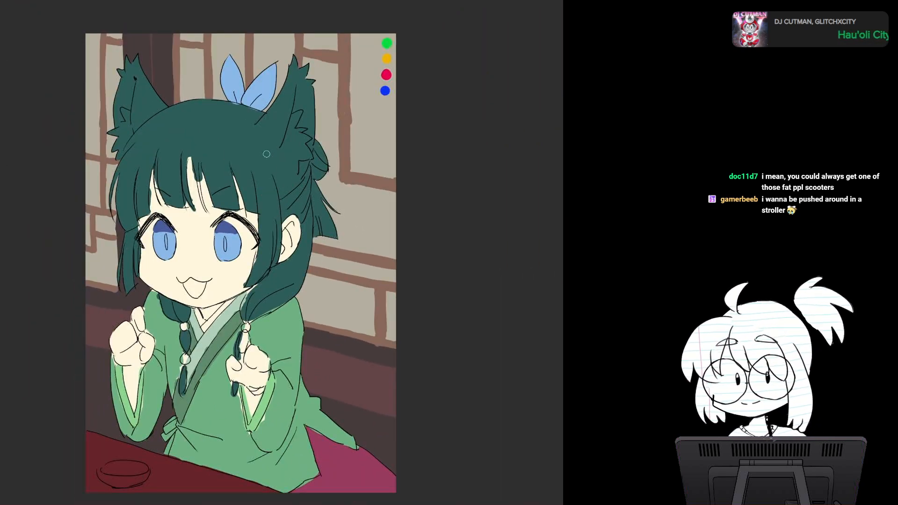
Step: Paint dark teal shadows on the upper braids, the hair gathered behind the human ear and the hair bun
{"action": "left_click_drag", "start_coordinate": [266, 154], "coordinate": [285, 104]}
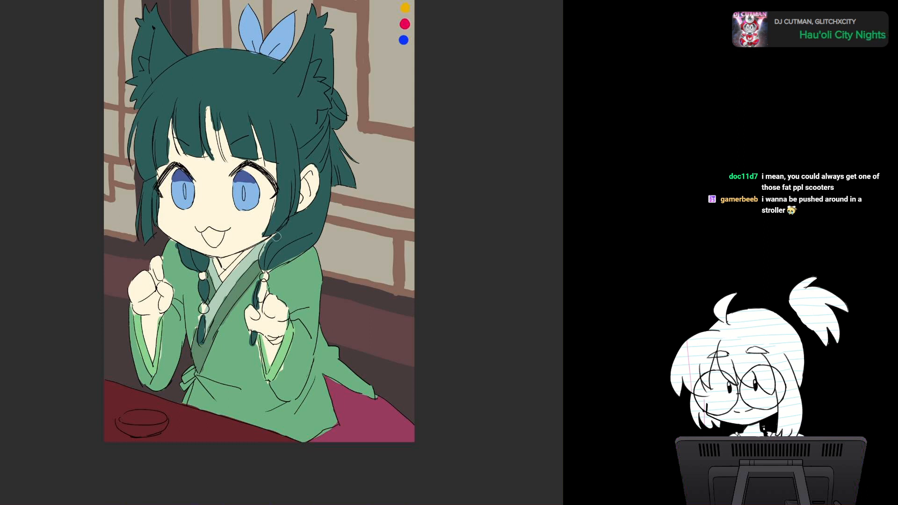
{"action": "mouse_move", "coordinate": [276, 236]}
{"action": "left_mouse_down"}
{"action": "mouse_move", "coordinate": [281, 265]}
{"action": "mouse_move", "coordinate": [290, 238]}
{"action": "mouse_move", "coordinate": [265, 255]}
{"action": "mouse_move", "coordinate": [260, 276]}
{"action": "mouse_move", "coordinate": [298, 253]}
{"action": "mouse_move", "coordinate": [310, 229]}
{"action": "left_mouse_up"}
{"action": "left_click_drag", "start_coordinate": [306, 161], "coordinate": [326, 161]}
{"action": "left_click_drag", "start_coordinate": [331, 114], "coordinate": [342, 112]}
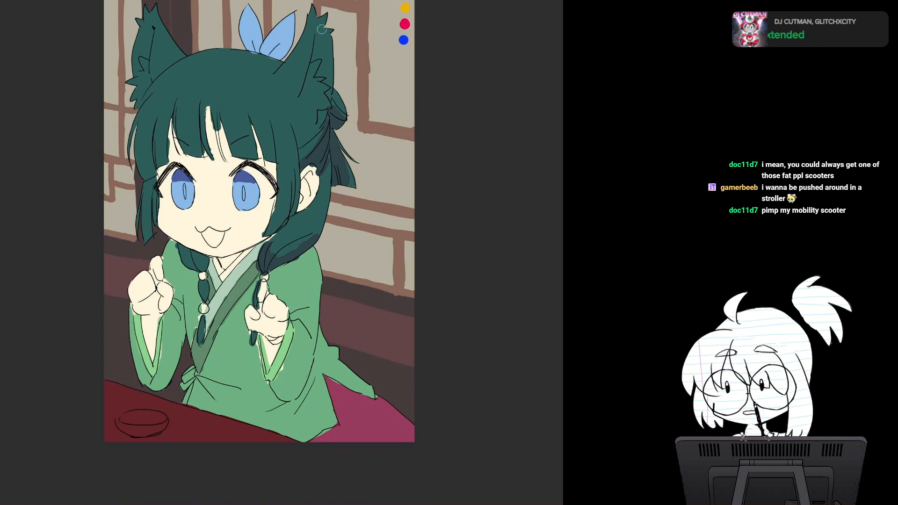
Step: Paint dark shadows inside both animal ears and down the side lock on the far side of the face
{"action": "mouse_move", "coordinate": [321, 29]}
{"action": "left_mouse_down"}
{"action": "mouse_move", "coordinate": [312, 59]}
{"action": "mouse_move", "coordinate": [323, 62]}
{"action": "mouse_move", "coordinate": [325, 85]}
{"action": "left_mouse_up"}
{"action": "left_click_drag", "start_coordinate": [150, 29], "coordinate": [142, 65]}
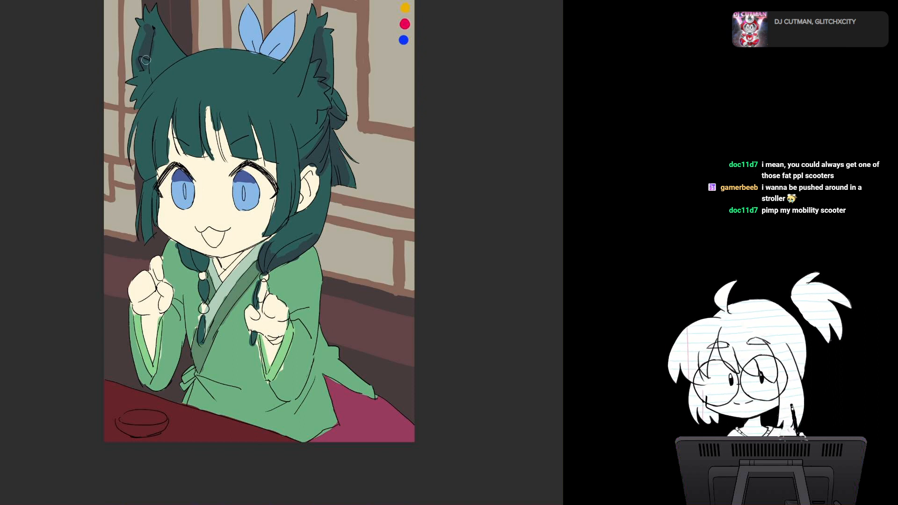
{"action": "mouse_move", "coordinate": [149, 186]}
{"action": "left_mouse_down"}
{"action": "mouse_move", "coordinate": [153, 179]}
{"action": "mouse_move", "coordinate": [156, 218]}
{"action": "mouse_move", "coordinate": [149, 210]}
{"action": "left_mouse_up"}
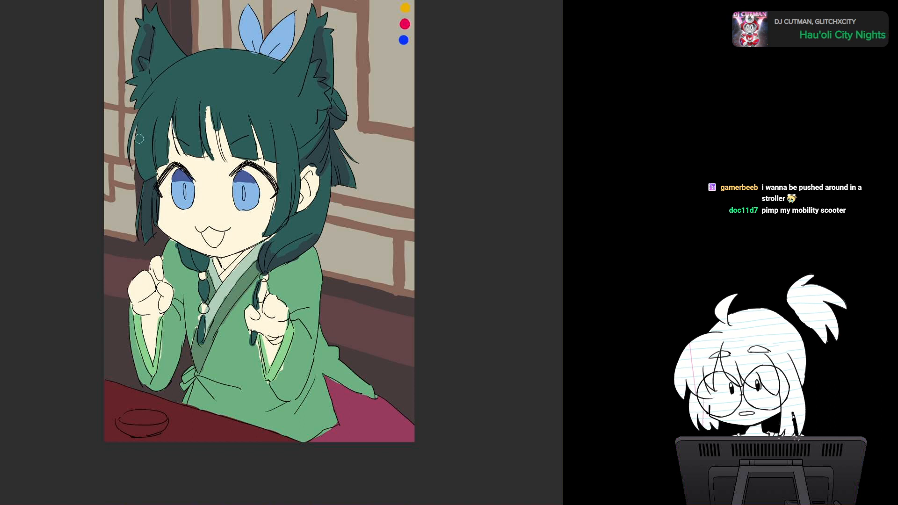
Step: Paint a dark shadow band across the lower part of the fringe and deepen the shadow in the hair behind the human ear
{"action": "mouse_move", "coordinate": [139, 139]}
{"action": "left_mouse_down"}
{"action": "mouse_move", "coordinate": [145, 180]}
{"action": "mouse_move", "coordinate": [152, 164]}
{"action": "mouse_move", "coordinate": [202, 143]}
{"action": "left_mouse_up"}
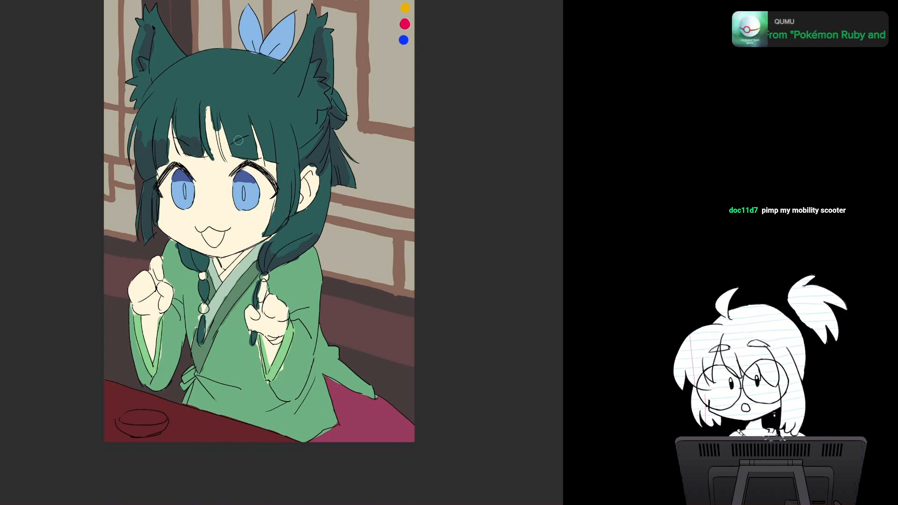
{"action": "mouse_move", "coordinate": [233, 137]}
{"action": "left_mouse_down"}
{"action": "mouse_move", "coordinate": [238, 152]}
{"action": "mouse_move", "coordinate": [253, 155]}
{"action": "mouse_move", "coordinate": [255, 140]}
{"action": "mouse_move", "coordinate": [268, 136]}
{"action": "left_mouse_up"}
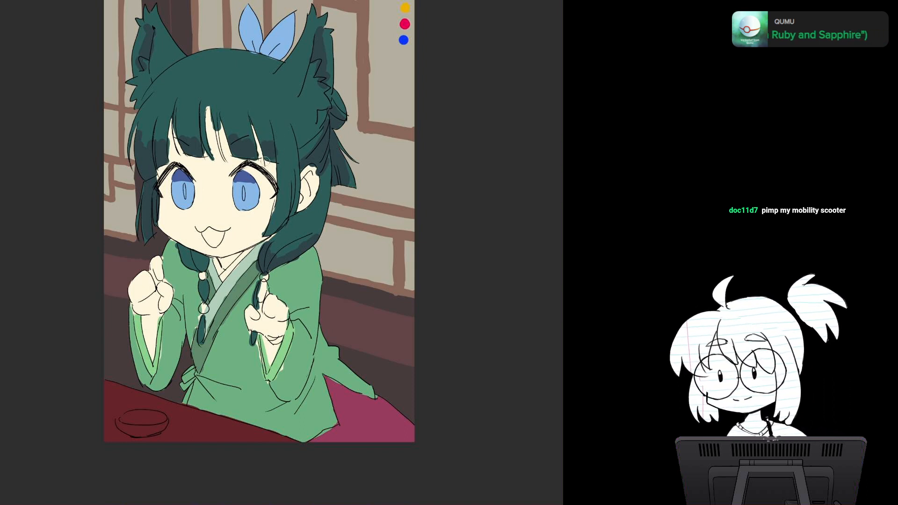
{"action": "left_click_drag", "start_coordinate": [303, 149], "coordinate": [326, 123]}
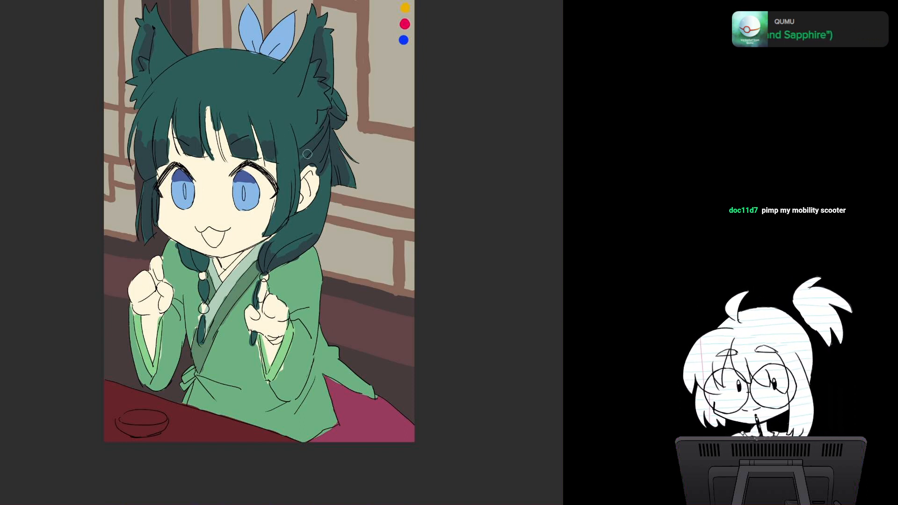
{"action": "left_click_drag", "start_coordinate": [310, 154], "coordinate": [325, 138]}
Step: Shade the long lock in front of the human ear, the outer hair edge below the far animal ear and the smaller braid
{"action": "mouse_move", "coordinate": [282, 182]}
{"action": "left_mouse_down"}
{"action": "mouse_move", "coordinate": [268, 232]}
{"action": "mouse_move", "coordinate": [291, 197]}
{"action": "mouse_move", "coordinate": [283, 213]}
{"action": "mouse_move", "coordinate": [296, 166]}
{"action": "mouse_move", "coordinate": [294, 185]}
{"action": "left_mouse_up"}
{"action": "mouse_move", "coordinate": [141, 112]}
{"action": "left_mouse_down"}
{"action": "mouse_move", "coordinate": [145, 144]}
{"action": "mouse_move", "coordinate": [159, 80]}
{"action": "left_mouse_up"}
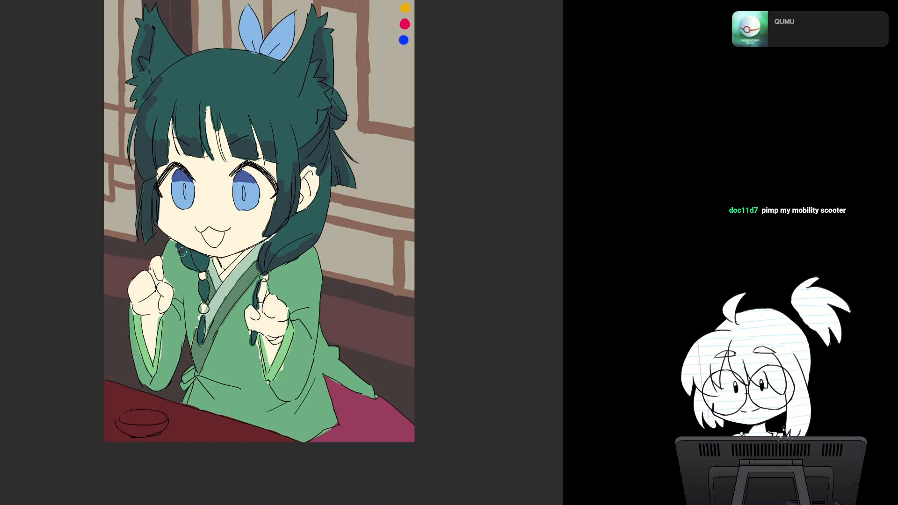
{"action": "left_click_drag", "start_coordinate": [182, 252], "coordinate": [196, 266]}
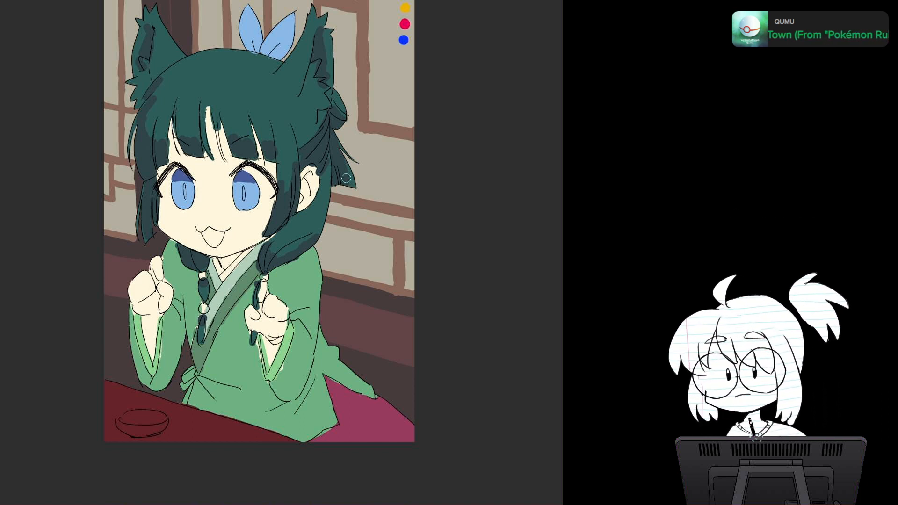
Step: Paint darker blue shadows at the base of both loops of the light blue hair bow
{"action": "scroll", "coordinate": [350, 189], "scroll_direction": "up", "scroll_amount": 2}
{"action": "left_click_drag", "start_coordinate": [280, 187], "coordinate": [315, 286]}
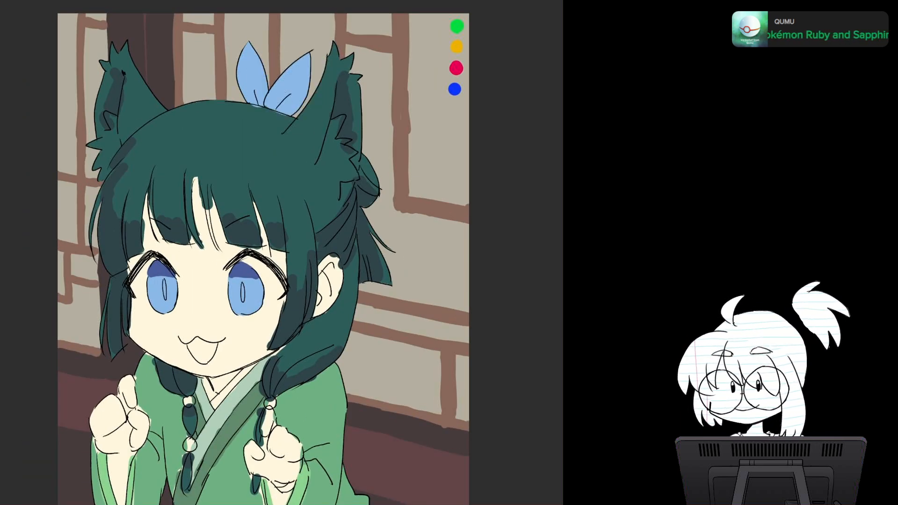
{"action": "mouse_move", "coordinate": [278, 97]}
{"action": "left_mouse_down"}
{"action": "mouse_move", "coordinate": [295, 94]}
{"action": "mouse_move", "coordinate": [260, 83]}
{"action": "mouse_move", "coordinate": [264, 99]}
{"action": "left_mouse_up"}
{"action": "left_click_drag", "start_coordinate": [405, 352], "coordinate": [402, 222]}
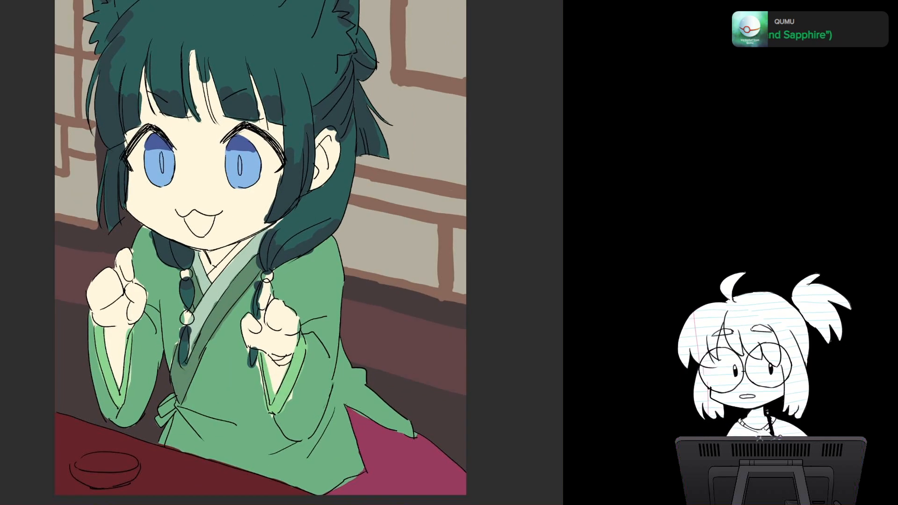
{"action": "scroll", "coordinate": [402, 222], "scroll_direction": "down", "scroll_amount": 2}
{"action": "scroll", "coordinate": [405, 219], "scroll_direction": "up", "scroll_amount": 1}
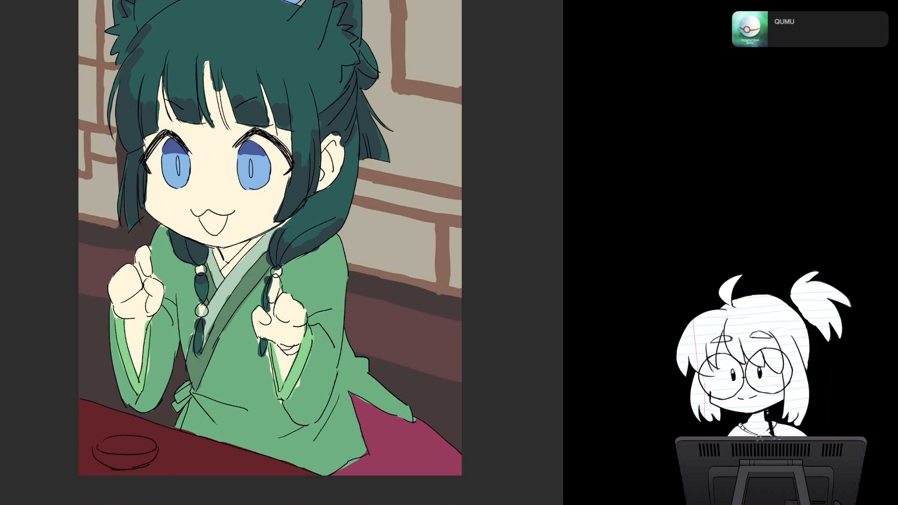
{"action": "left_click_drag", "start_coordinate": [281, 140], "coordinate": [268, 251]}
Step: Add small muted blue accents to the shadows inside the animal ears, on the hair bun and at the tied end of the near braid
{"action": "mouse_move", "coordinate": [335, 105]}
{"action": "left_mouse_down"}
{"action": "mouse_move", "coordinate": [337, 133]}
{"action": "mouse_move", "coordinate": [339, 120]}
{"action": "left_mouse_up"}
{"action": "key", "text": "ctrl+z"}
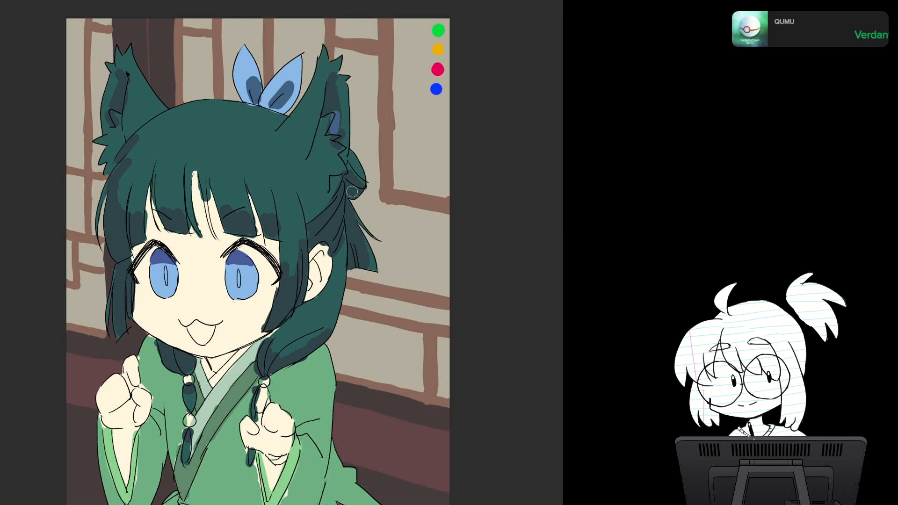
{"action": "left_click_drag", "start_coordinate": [351, 191], "coordinate": [360, 190]}
{"action": "mouse_move", "coordinate": [259, 367]}
{"action": "left_mouse_down"}
{"action": "mouse_move", "coordinate": [266, 360]}
{"action": "mouse_move", "coordinate": [275, 371]}
{"action": "mouse_move", "coordinate": [298, 355]}
{"action": "left_mouse_up"}
{"action": "key", "text": "ctrl+z"}
{"action": "left_click_drag", "start_coordinate": [122, 78], "coordinate": [118, 105]}
{"action": "key", "text": "ctrl+z"}
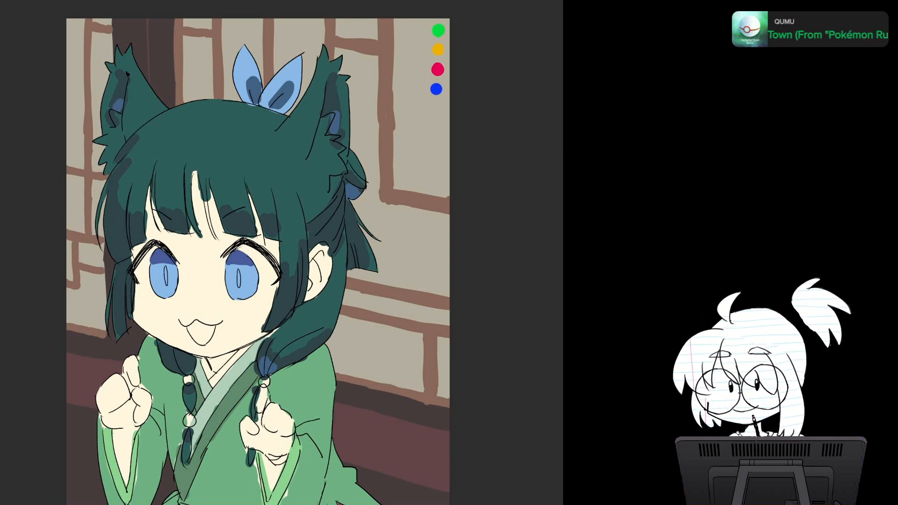
Step: Paint the fur tufts at the base of both animal ears in a slightly lighter green than the hair
{"action": "mouse_move", "coordinate": [323, 120]}
{"action": "left_mouse_down"}
{"action": "mouse_move", "coordinate": [318, 159]}
{"action": "mouse_move", "coordinate": [326, 141]}
{"action": "left_mouse_up"}
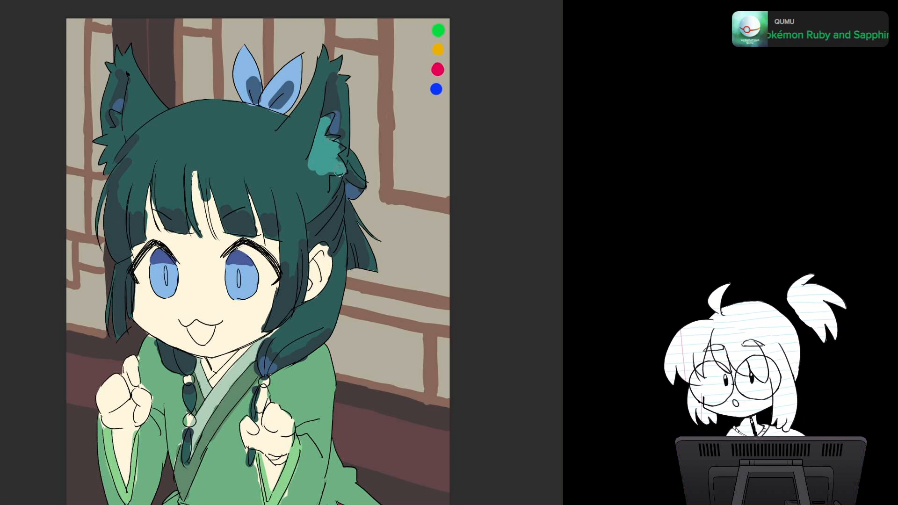
{"action": "key", "text": "ctrl+z"}
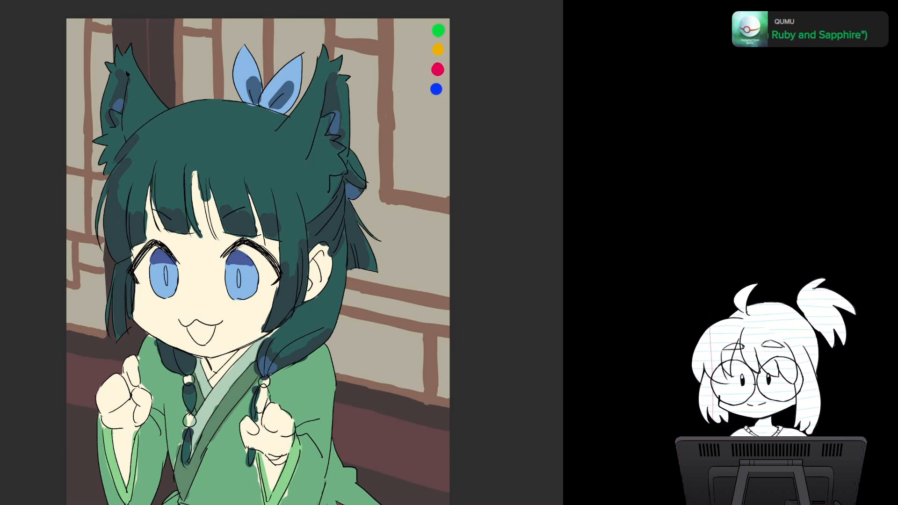
{"action": "mouse_move", "coordinate": [323, 119]}
{"action": "left_mouse_down"}
{"action": "mouse_move", "coordinate": [318, 151]}
{"action": "mouse_move", "coordinate": [322, 159]}
{"action": "mouse_move", "coordinate": [335, 150]}
{"action": "mouse_move", "coordinate": [328, 171]}
{"action": "mouse_move", "coordinate": [318, 167]}
{"action": "mouse_move", "coordinate": [323, 178]}
{"action": "left_mouse_up"}
{"action": "mouse_move", "coordinate": [117, 117]}
{"action": "left_mouse_down"}
{"action": "mouse_move", "coordinate": [119, 138]}
{"action": "mouse_move", "coordinate": [109, 135]}
{"action": "mouse_move", "coordinate": [116, 153]}
{"action": "left_mouse_up"}
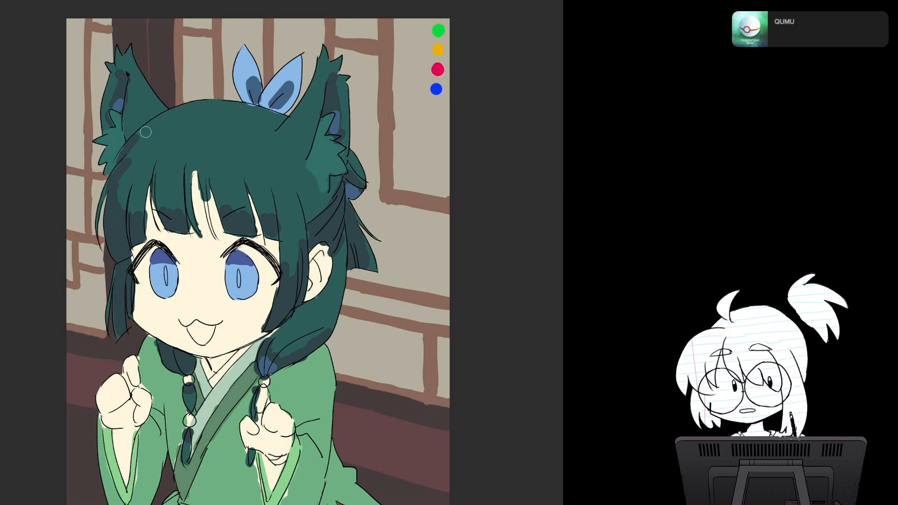
Step: Paint lighter green highlight patches around the crown of the head and across the hair above the fringe
{"action": "left_click_drag", "start_coordinate": [146, 130], "coordinate": [207, 105]}
{"action": "mouse_move", "coordinate": [144, 140]}
{"action": "left_mouse_down"}
{"action": "mouse_move", "coordinate": [169, 164]}
{"action": "mouse_move", "coordinate": [189, 158]}
{"action": "mouse_move", "coordinate": [222, 174]}
{"action": "mouse_move", "coordinate": [273, 173]}
{"action": "mouse_move", "coordinate": [312, 154]}
{"action": "left_mouse_up"}
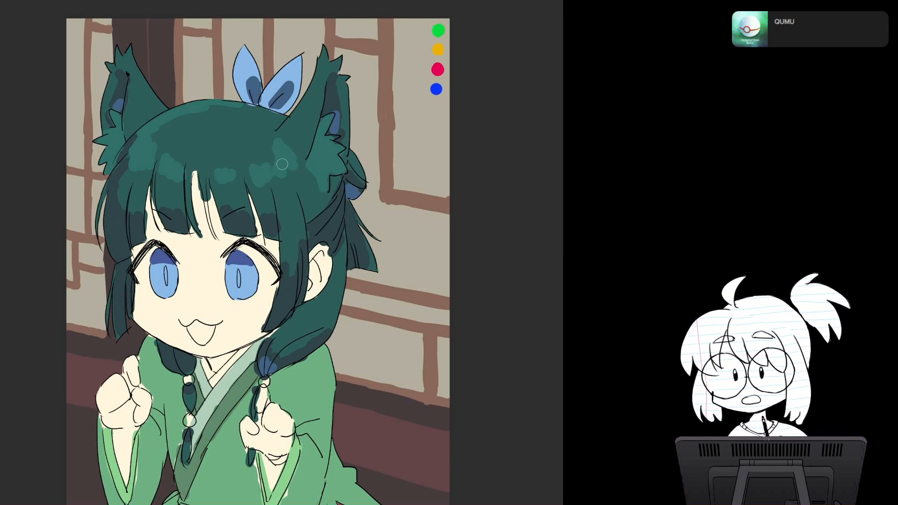
{"action": "scroll", "coordinate": [281, 164], "scroll_direction": "down", "scroll_amount": 5}
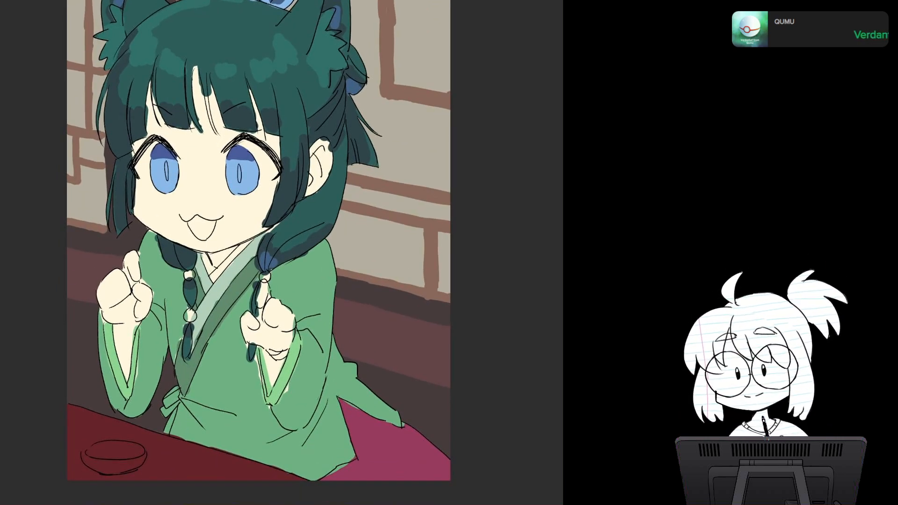
{"action": "left_click_drag", "start_coordinate": [280, 187], "coordinate": [294, 289]}
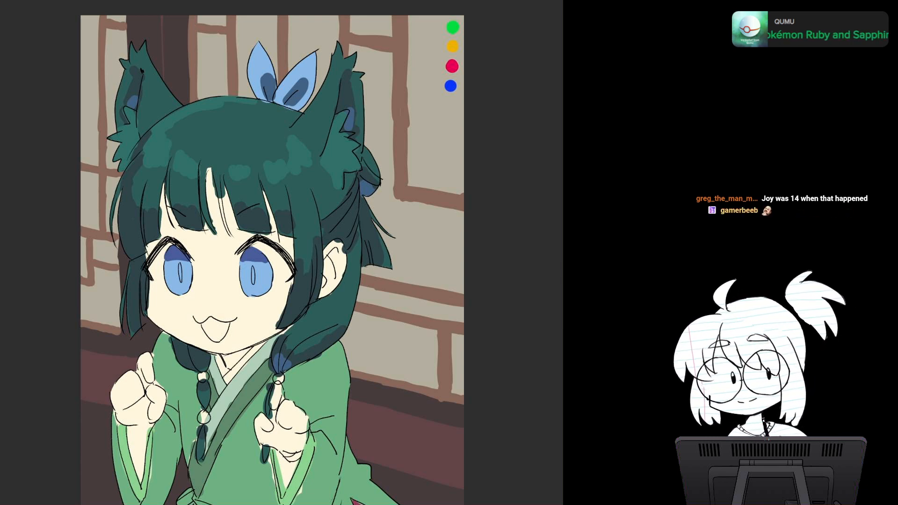
{"action": "mouse_move", "coordinate": [274, 262]}
{"action": "left_mouse_down"}
{"action": "mouse_move", "coordinate": [277, 229]}
{"action": "mouse_move", "coordinate": [275, 260]}
{"action": "left_mouse_up"}
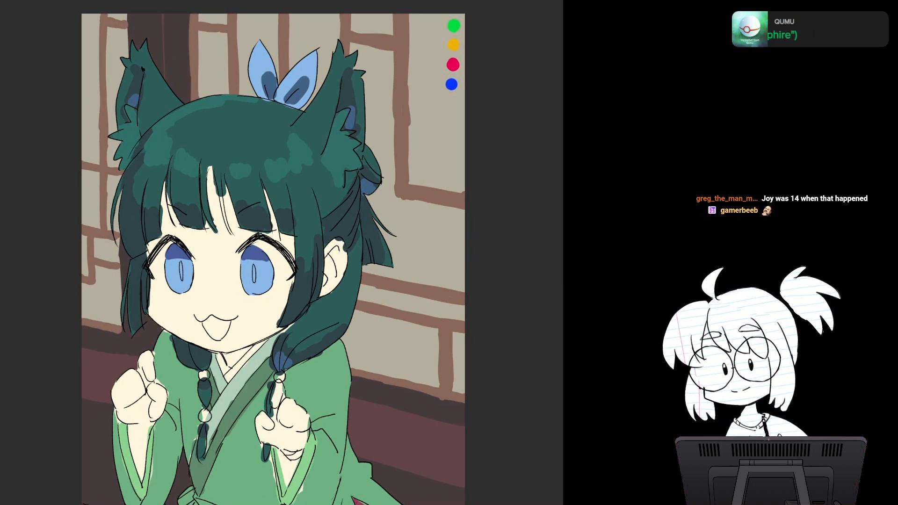
{"action": "left_click_drag", "start_coordinate": [277, 234], "coordinate": [250, 252]}
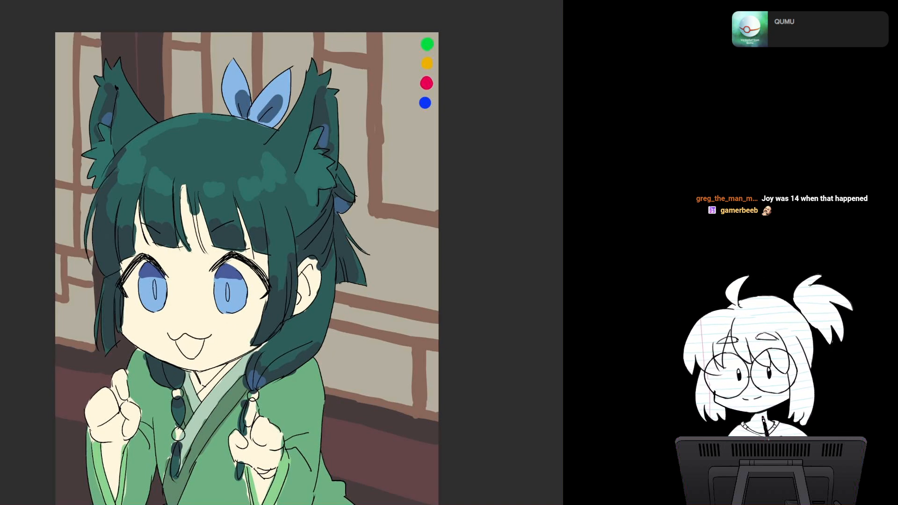
{"action": "left_click_drag", "start_coordinate": [250, 252], "coordinate": [279, 249]}
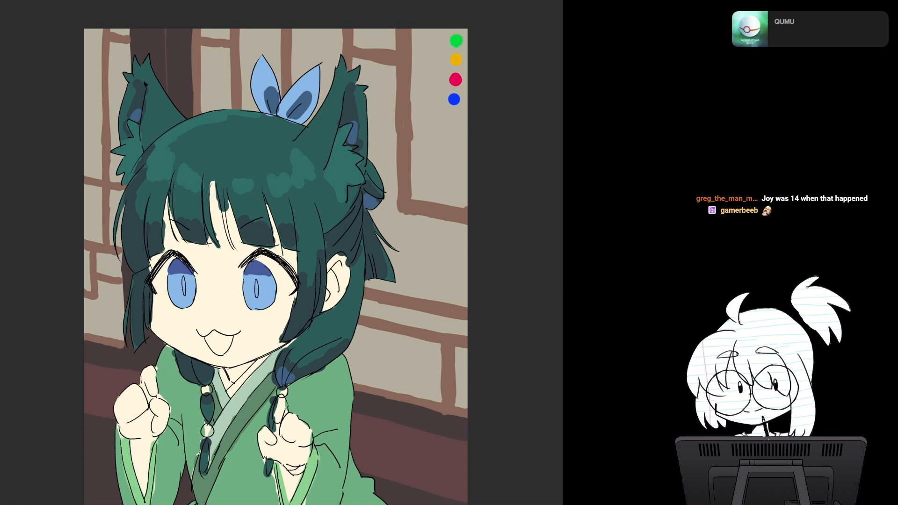
{"action": "left_click_drag", "start_coordinate": [279, 262], "coordinate": [275, 212]}
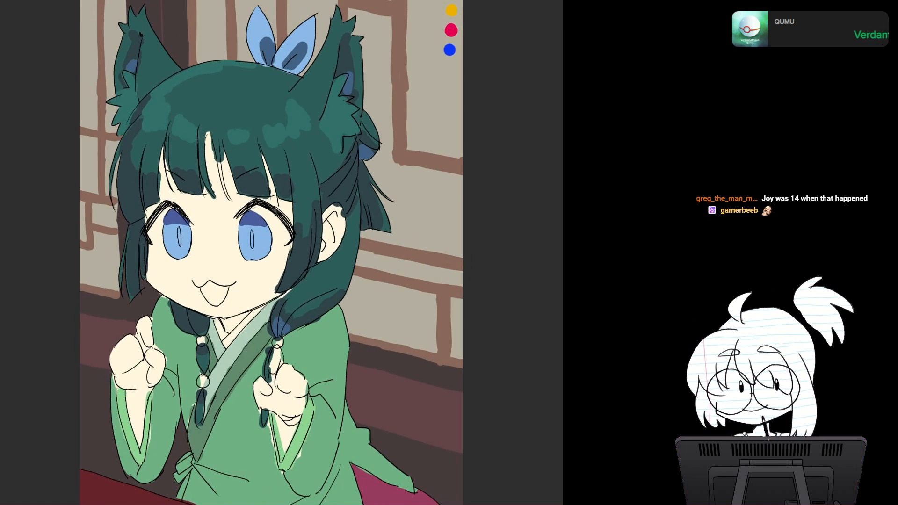
{"action": "scroll", "coordinate": [284, 248], "scroll_direction": "up", "scroll_amount": 2}
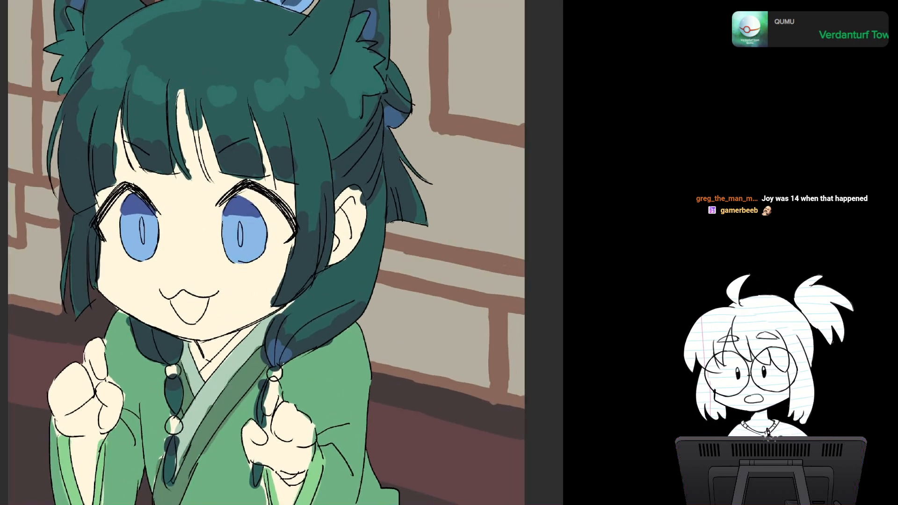
{"action": "left_click_drag", "start_coordinate": [283, 248], "coordinate": [328, 250]}
{"action": "scroll", "coordinate": [330, 248], "scroll_direction": "down", "scroll_amount": 1}
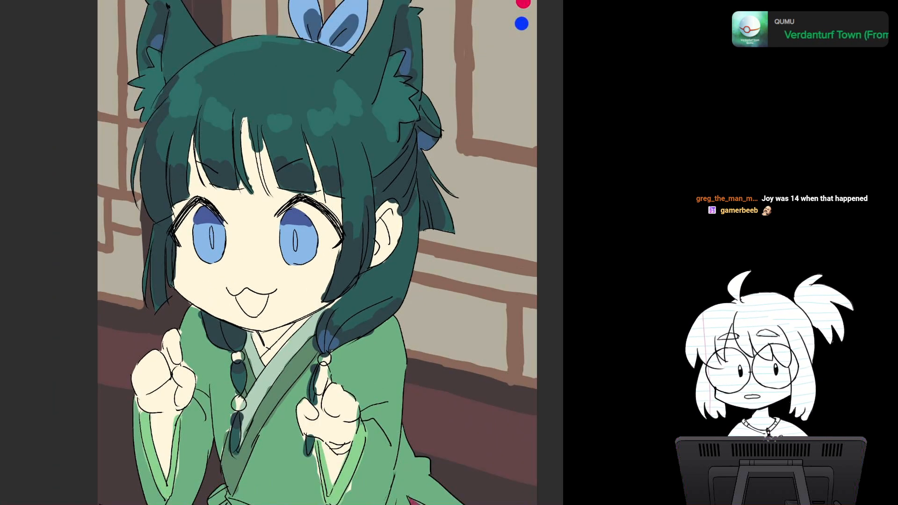
Step: Try greyish-brown shadow strokes on the skin in the narrow fringe gap above the eye nearest the human ear
{"action": "scroll", "coordinate": [316, 258], "scroll_direction": "up", "scroll_amount": 1}
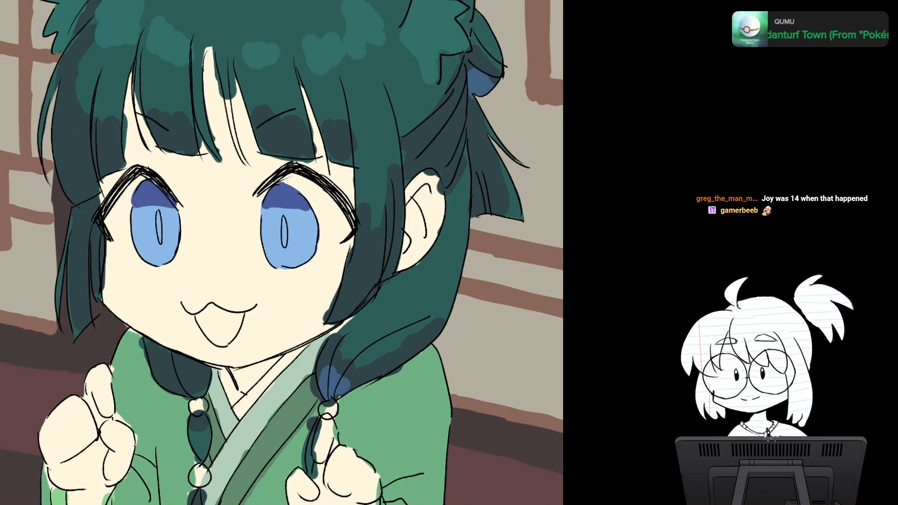
{"action": "left_click_drag", "start_coordinate": [317, 258], "coordinate": [299, 287]}
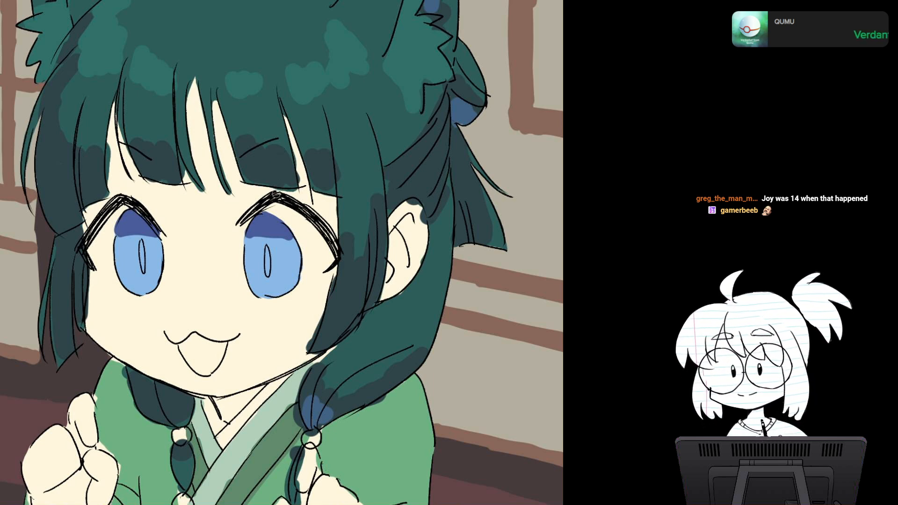
{"action": "left_click", "coordinate": [228, 233], "text": "alt"}
{"action": "left_click", "coordinate": [211, 268], "text": "alt"}
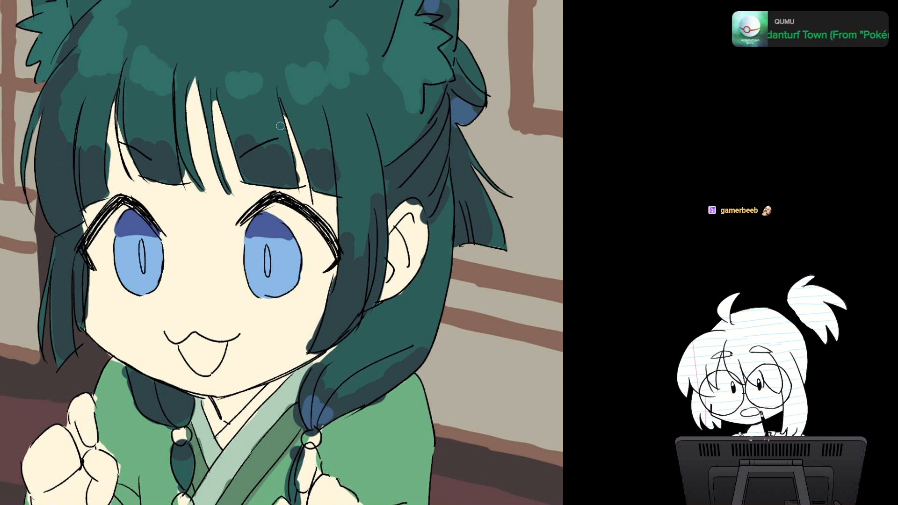
{"action": "left_click_drag", "start_coordinate": [282, 107], "coordinate": [307, 186]}
{"action": "left_click_drag", "start_coordinate": [292, 138], "coordinate": [308, 194]}
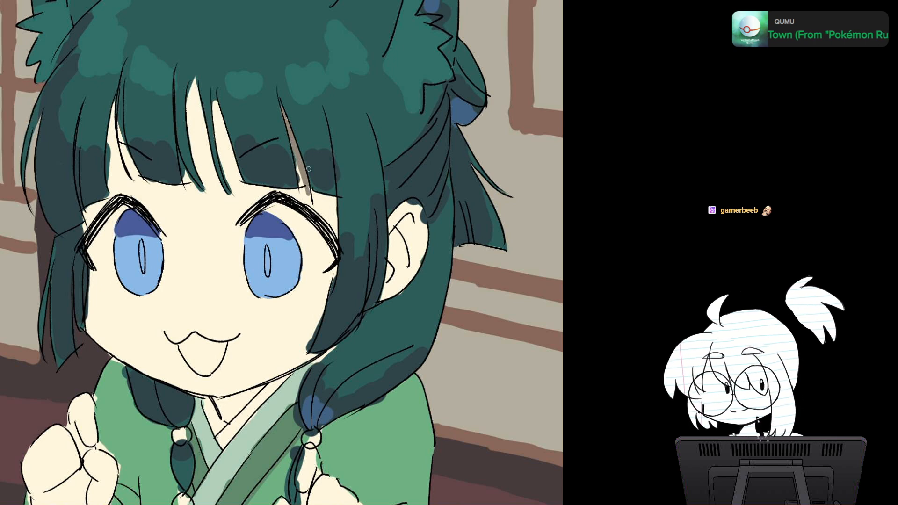
{"action": "key", "text": "ctrl+z"}
{"action": "key", "text": "ctrl+z"}
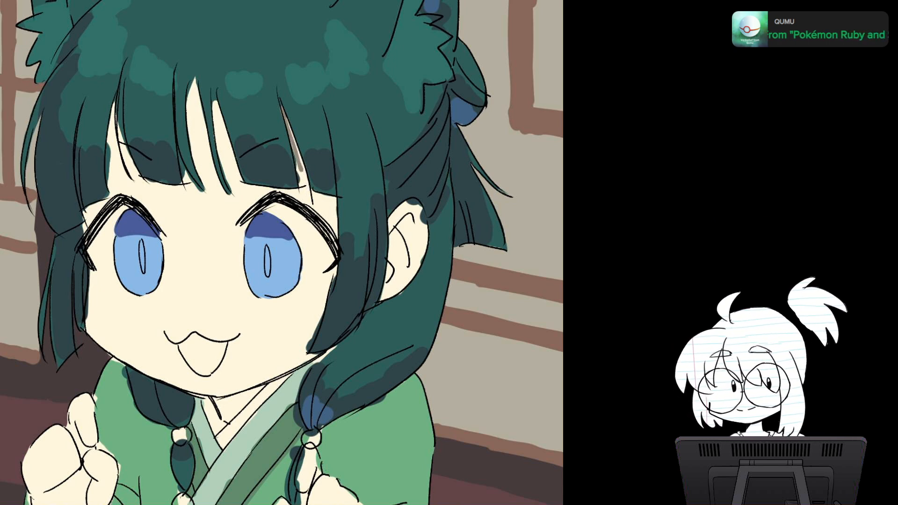
{"action": "key", "text": "ctrl+z"}
Step: Try muted reddish shadow strokes in the same fringe gap and on the forehead just under the hair's edge
{"action": "left_click_drag", "start_coordinate": [281, 103], "coordinate": [305, 181]}
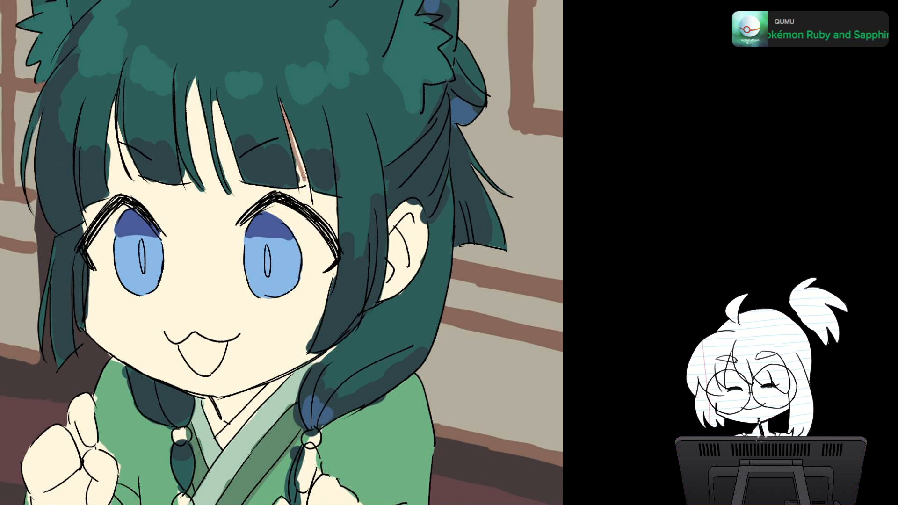
{"action": "left_click_drag", "start_coordinate": [293, 135], "coordinate": [309, 191]}
{"action": "key", "text": "ctrl+z"}
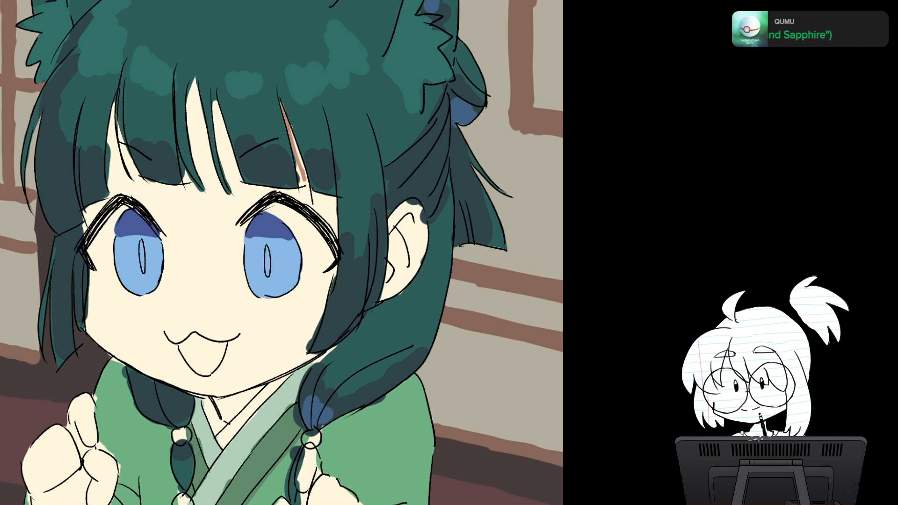
{"action": "key", "text": "ctrl+z"}
{"action": "left_click_drag", "start_coordinate": [281, 106], "coordinate": [305, 179]}
{"action": "mouse_move", "coordinate": [293, 134]}
{"action": "left_mouse_down"}
{"action": "mouse_move", "coordinate": [308, 195]}
{"action": "mouse_move", "coordinate": [333, 203]}
{"action": "left_mouse_up"}
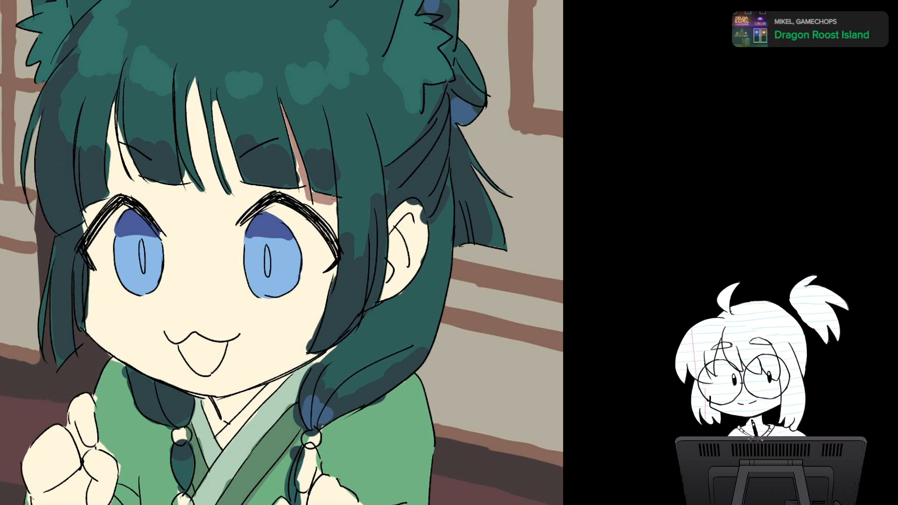
{"action": "key", "text": "ctrl+z"}
{"action": "key", "text": "ctrl+z"}
Step: Change the base skin colour to a warmer, pinker peach tone
{"action": "scroll", "coordinate": [411, 302], "scroll_direction": "down", "scroll_amount": 3}
{"action": "left_click_drag", "start_coordinate": [346, 253], "coordinate": [298, 264]}
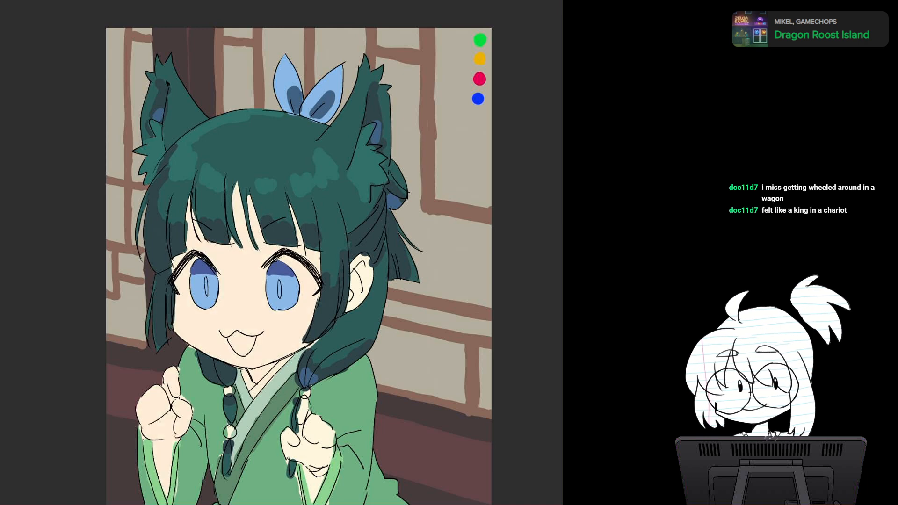
{"action": "left_click_drag", "start_coordinate": [299, 281], "coordinate": [297, 240]}
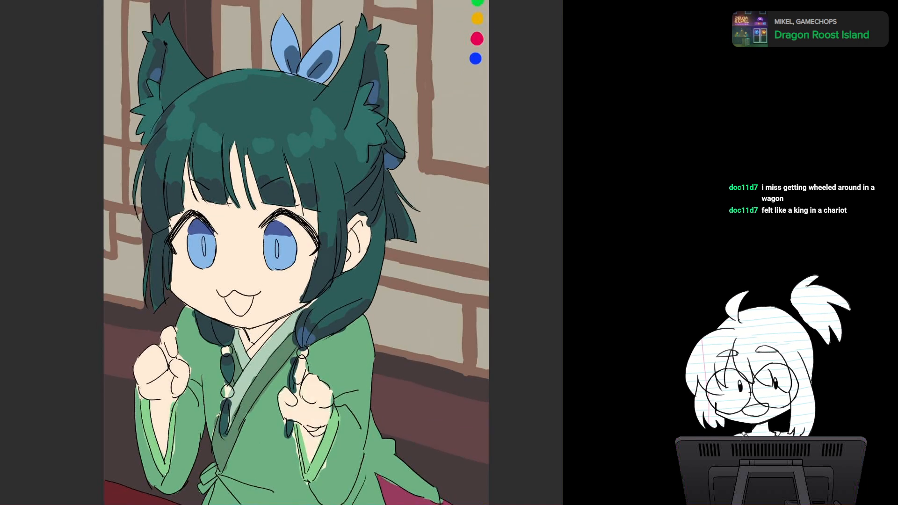
Step: Examine the recoloured face and the fringe gaps up close and against the whole figure
{"action": "scroll", "coordinate": [334, 327], "scroll_direction": "up", "scroll_amount": 4}
{"action": "left_click_drag", "start_coordinate": [333, 300], "coordinate": [330, 340]}
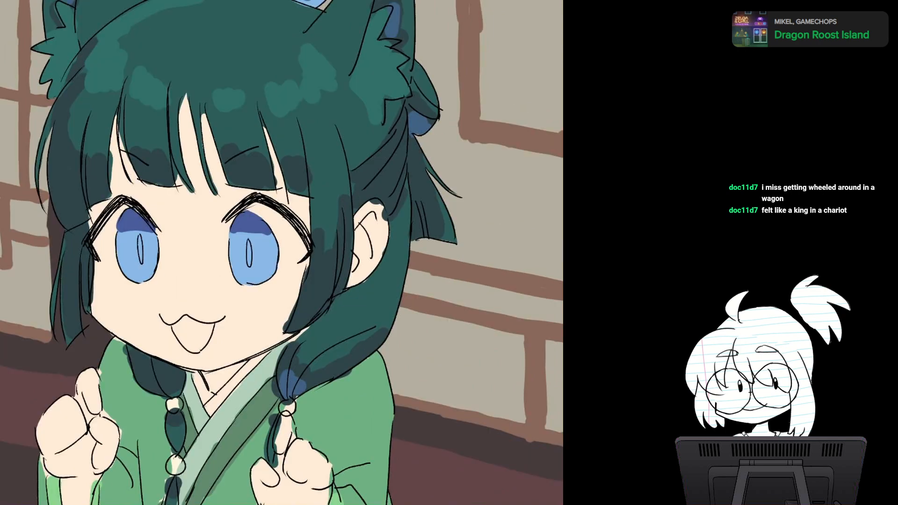
{"action": "scroll", "coordinate": [310, 296], "scroll_direction": "up", "scroll_amount": 3}
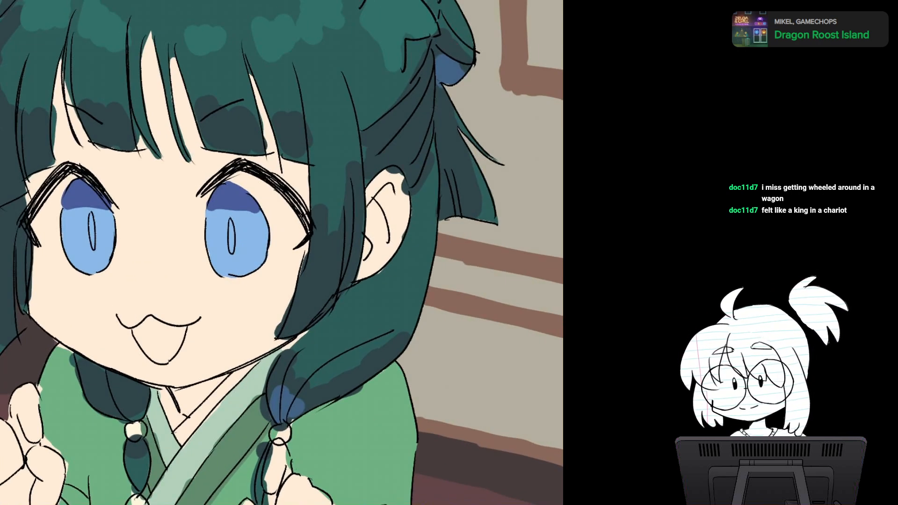
{"action": "left_click_drag", "start_coordinate": [324, 261], "coordinate": [338, 285]}
{"action": "scroll", "coordinate": [339, 286], "scroll_direction": "down", "scroll_amount": 2}
{"action": "scroll", "coordinate": [338, 286], "scroll_direction": "up", "scroll_amount": 1}
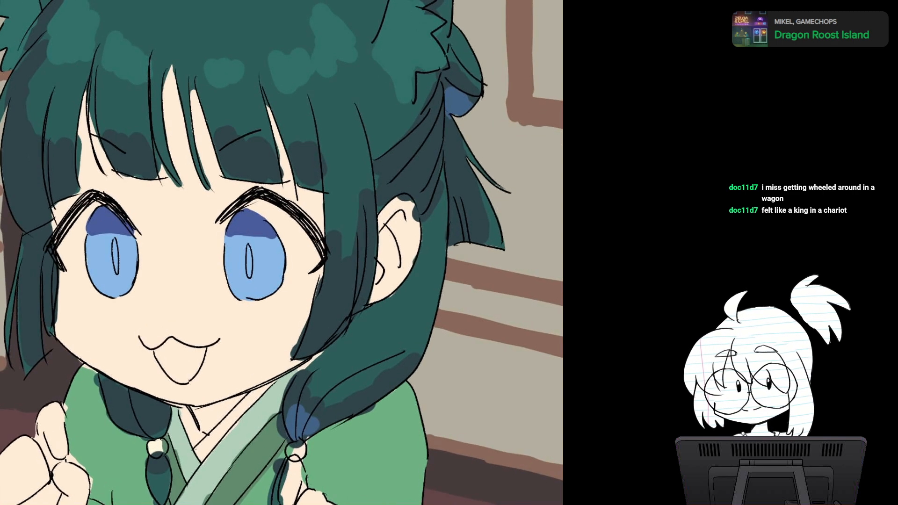
{"action": "scroll", "coordinate": [282, 252], "scroll_direction": "down", "scroll_amount": 3}
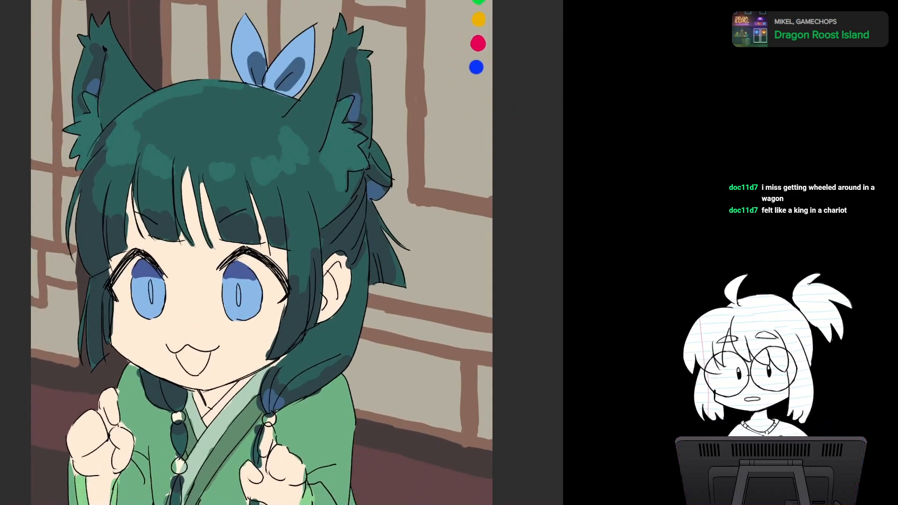
{"action": "scroll", "coordinate": [309, 314], "scroll_direction": "up", "scroll_amount": 4}
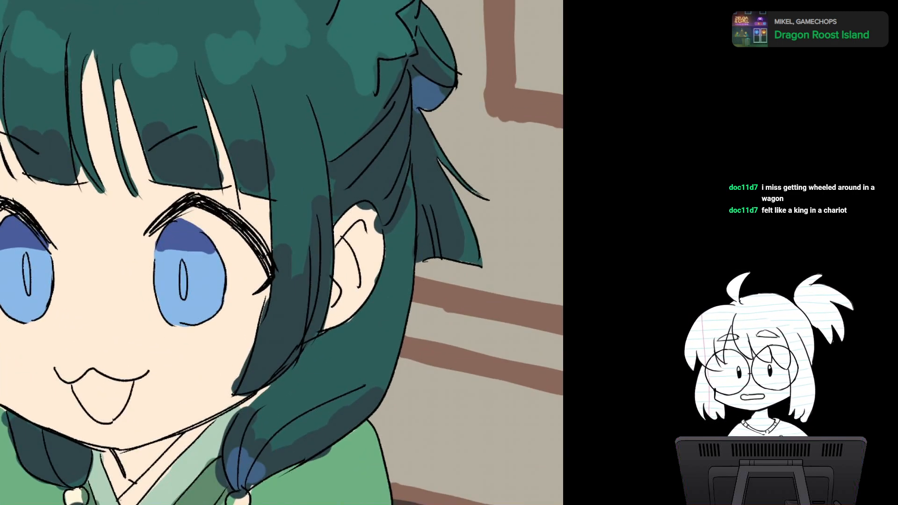
{"action": "scroll", "coordinate": [309, 314], "scroll_direction": "up", "scroll_amount": 1}
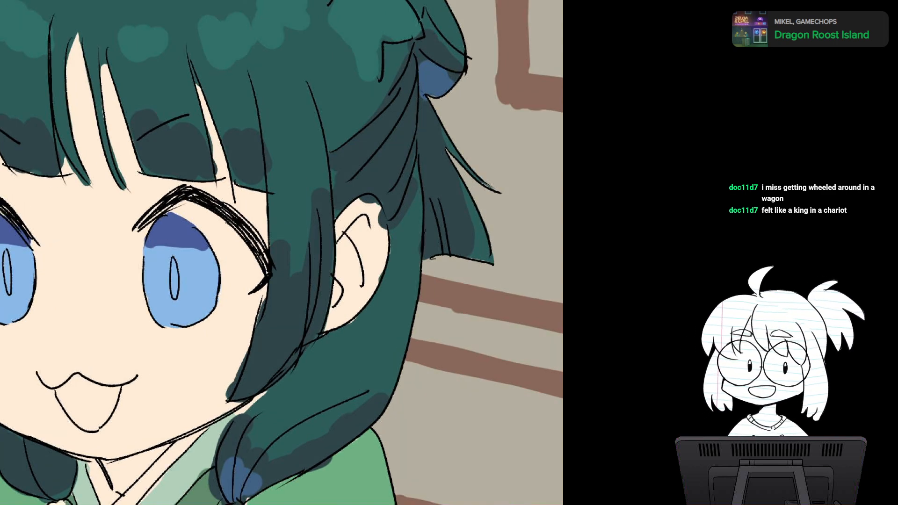
{"action": "scroll", "coordinate": [248, 241], "scroll_direction": "up", "scroll_amount": 1}
{"action": "scroll", "coordinate": [248, 241], "scroll_direction": "up", "scroll_amount": 3}
{"action": "scroll", "coordinate": [248, 241], "scroll_direction": "down", "scroll_amount": 3}
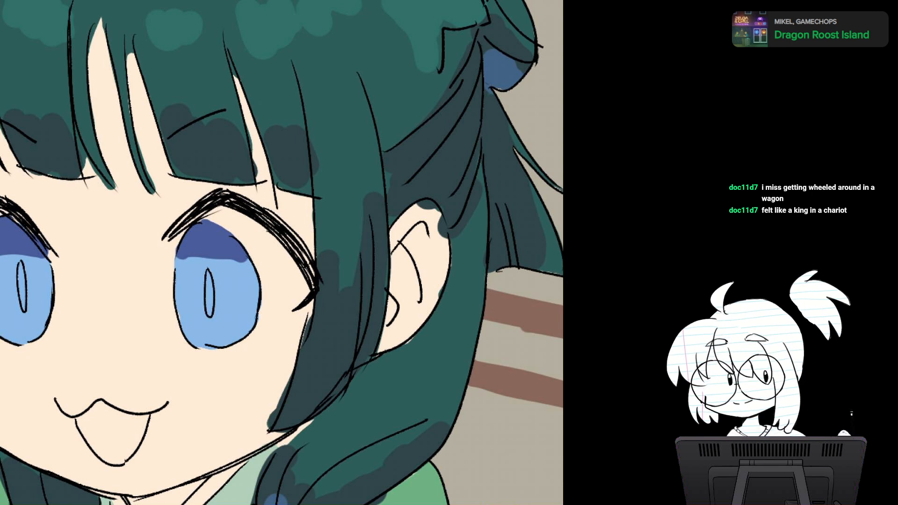
Step: Paint a salmon shadow on the skin in the outer fringe gap above the near eye and below the adjoining hair edge
{"action": "left_click_drag", "start_coordinate": [229, 55], "coordinate": [271, 176]}
{"action": "mouse_move", "coordinate": [250, 125]}
{"action": "left_mouse_down"}
{"action": "mouse_move", "coordinate": [268, 200]}
{"action": "mouse_move", "coordinate": [308, 209]}
{"action": "mouse_move", "coordinate": [304, 200]}
{"action": "mouse_move", "coordinate": [311, 208]}
{"action": "left_mouse_up"}
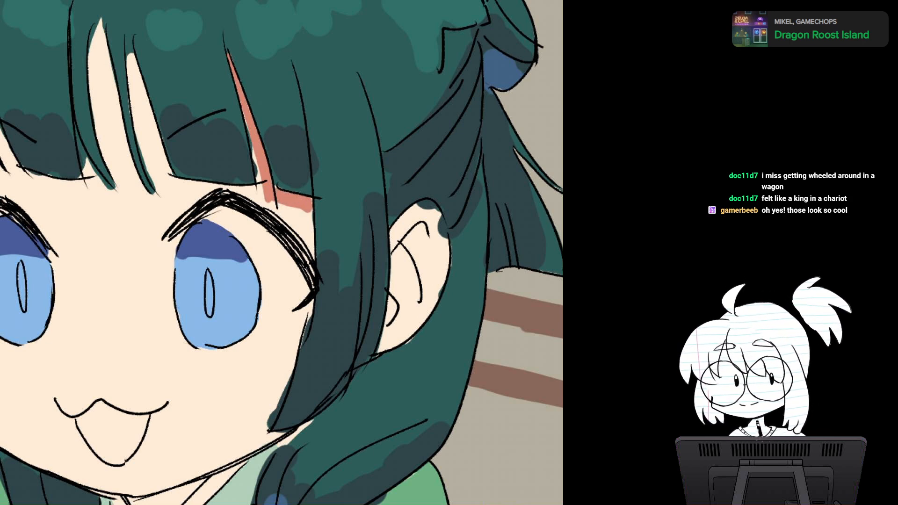
{"action": "left_click_drag", "start_coordinate": [244, 116], "coordinate": [256, 184]}
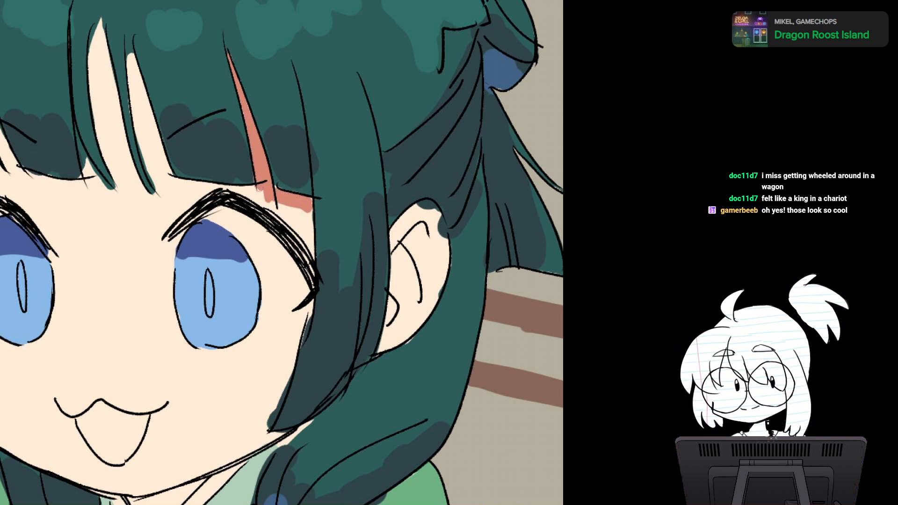
Step: Paint a salmon shadow along the hair edge in the neighbouring fringe gap nearer the centre of the forehead
{"action": "left_click_drag", "start_coordinate": [129, 40], "coordinate": [161, 150]}
{"action": "left_click_drag", "start_coordinate": [145, 84], "coordinate": [169, 171]}
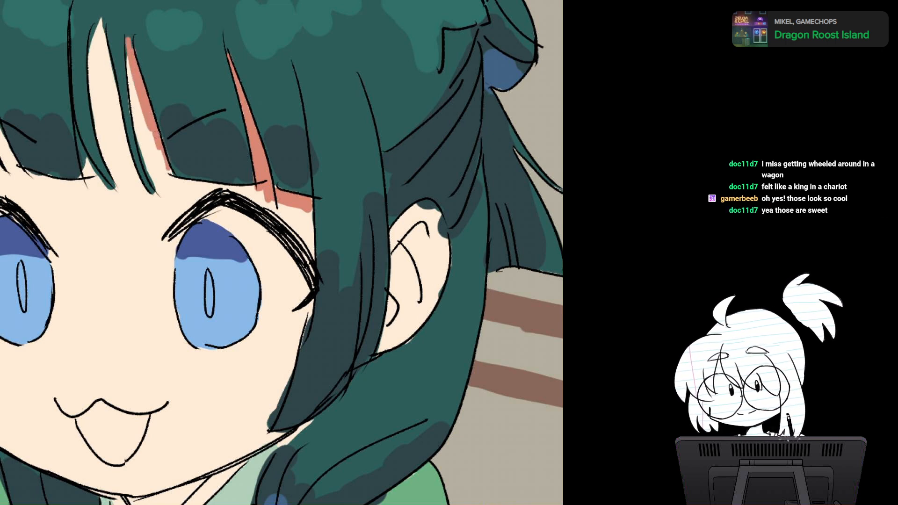
{"action": "left_click_drag", "start_coordinate": [142, 111], "coordinate": [171, 183]}
{"action": "left_click_drag", "start_coordinate": [161, 140], "coordinate": [174, 186]}
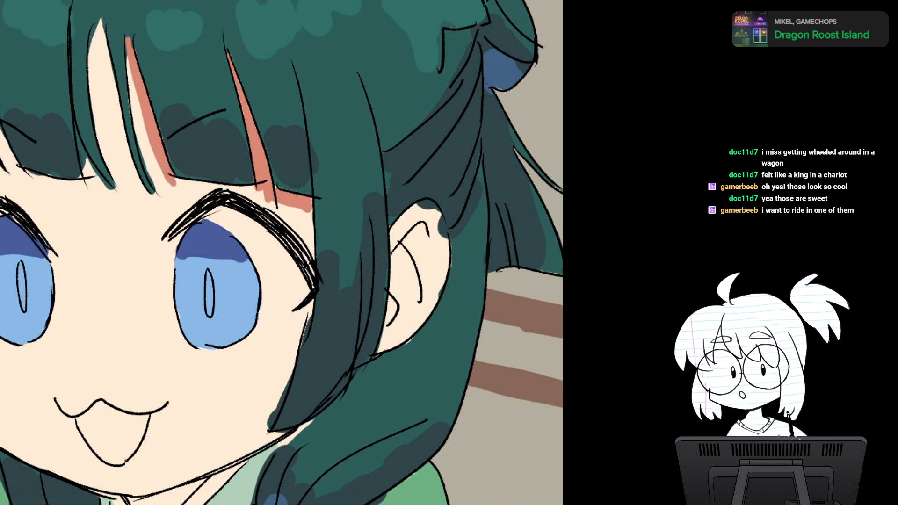
Step: Trim the salmon shadow in the fringe gap above the near eye's inner corner by restoring a strip of base skin along its inner edge
{"action": "left_click_drag", "start_coordinate": [209, 293], "coordinate": [272, 314]}
{"action": "mouse_move", "coordinate": [183, 234]}
{"action": "left_mouse_down"}
{"action": "mouse_move", "coordinate": [265, 199]}
{"action": "mouse_move", "coordinate": [202, 233]}
{"action": "mouse_move", "coordinate": [285, 187]}
{"action": "mouse_move", "coordinate": [313, 250]}
{"action": "left_mouse_up"}
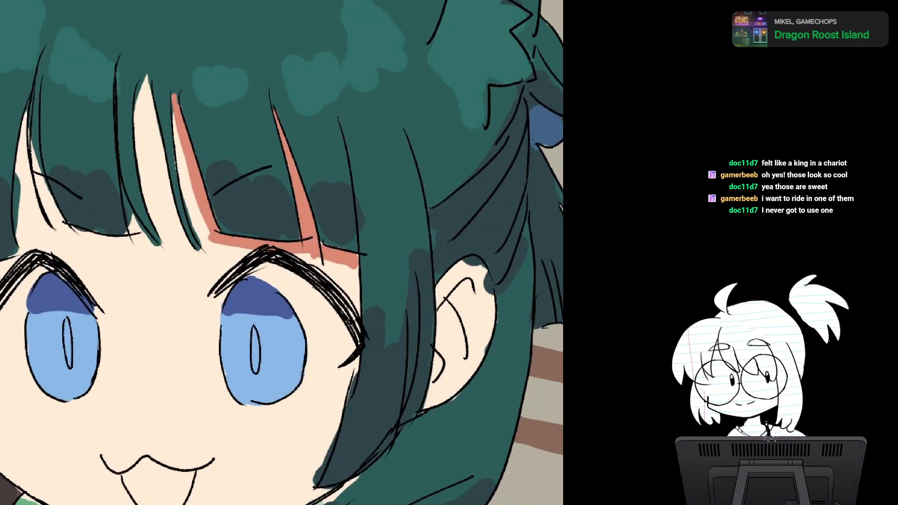
{"action": "left_click_drag", "start_coordinate": [173, 102], "coordinate": [178, 161]}
{"action": "left_click_drag", "start_coordinate": [176, 125], "coordinate": [184, 200]}
{"action": "left_click_drag", "start_coordinate": [181, 141], "coordinate": [187, 213]}
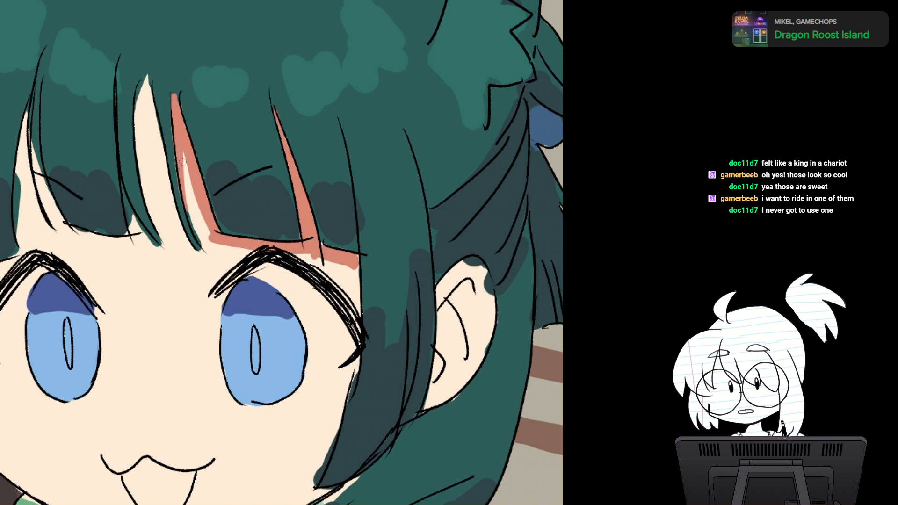
Step: Paint salmon shadows at the tip and along both hair edges of the wide fringe gap at the centre of the forehead
{"action": "left_click_drag", "start_coordinate": [148, 78], "coordinate": [166, 171]}
{"action": "left_click_drag", "start_coordinate": [149, 119], "coordinate": [166, 163]}
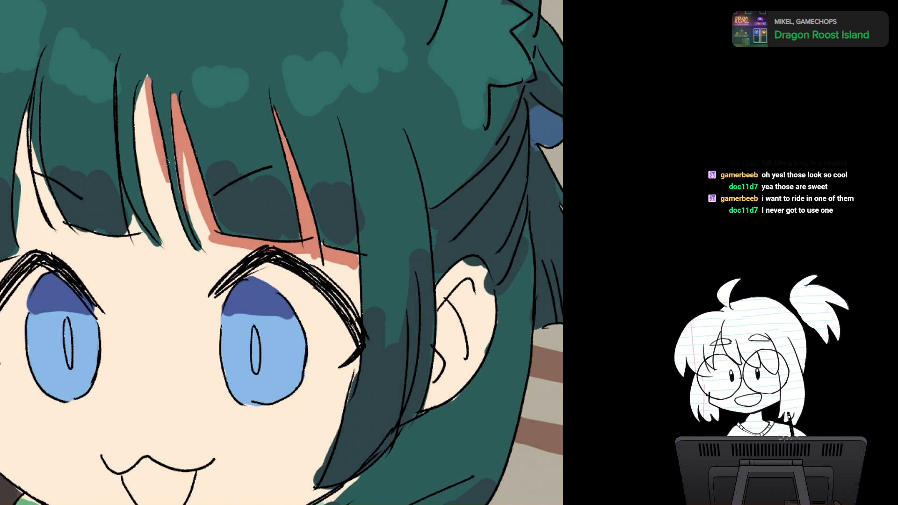
{"action": "mouse_move", "coordinate": [148, 76]}
{"action": "left_mouse_down"}
{"action": "mouse_move", "coordinate": [135, 117]}
{"action": "mouse_move", "coordinate": [137, 151]}
{"action": "left_mouse_up"}
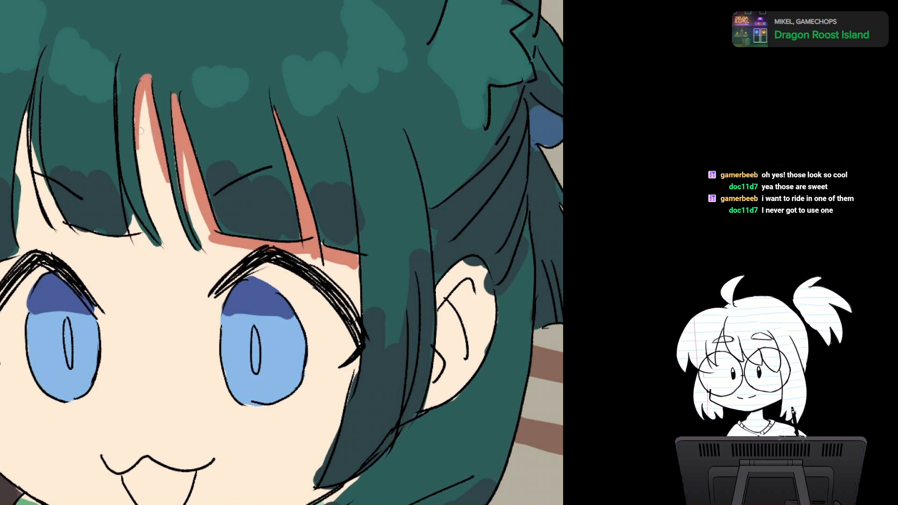
{"action": "left_click_drag", "start_coordinate": [144, 96], "coordinate": [138, 164]}
{"action": "left_click_drag", "start_coordinate": [147, 99], "coordinate": [168, 208]}
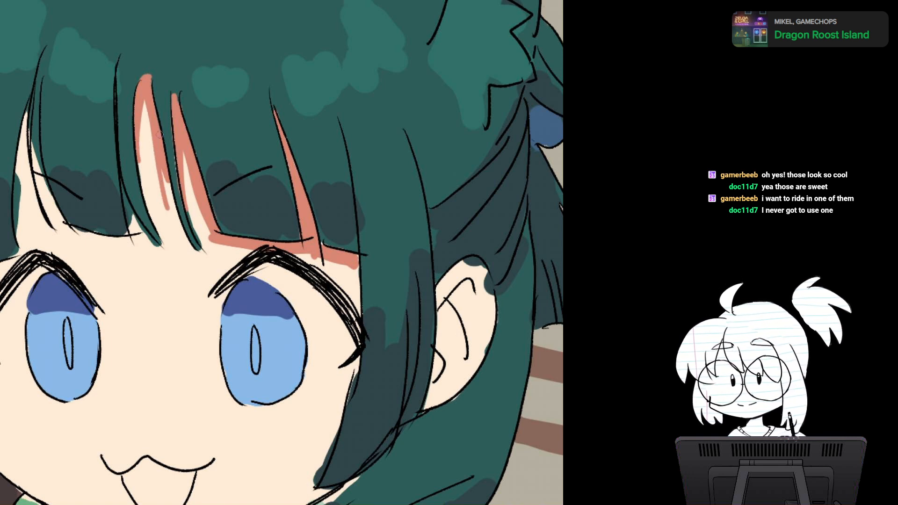
{"action": "key", "text": "ctrl+z"}
{"action": "left_click_drag", "start_coordinate": [147, 99], "coordinate": [169, 193]}
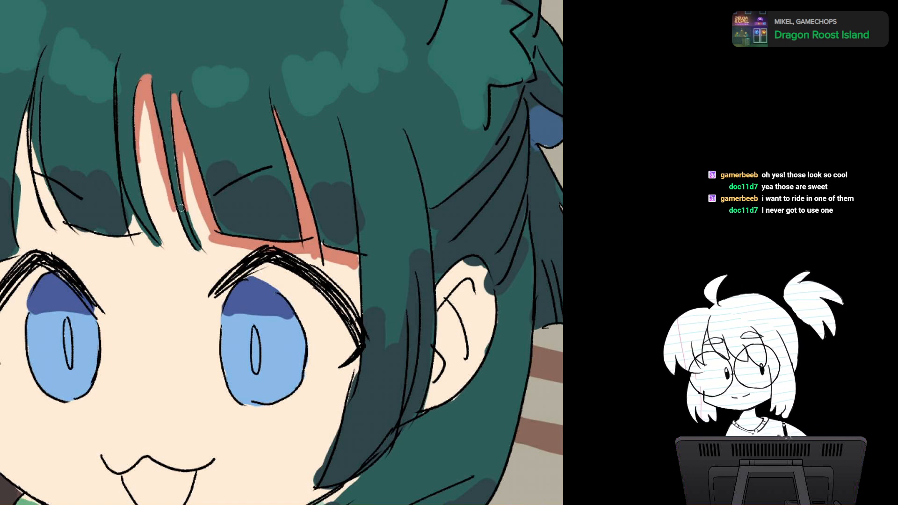
Step: Paint a salmon shadow on the face along the near side lock, from the fringe corner down past the cheek to the lock's tip
{"action": "left_click_drag", "start_coordinate": [320, 237], "coordinate": [277, 190]}
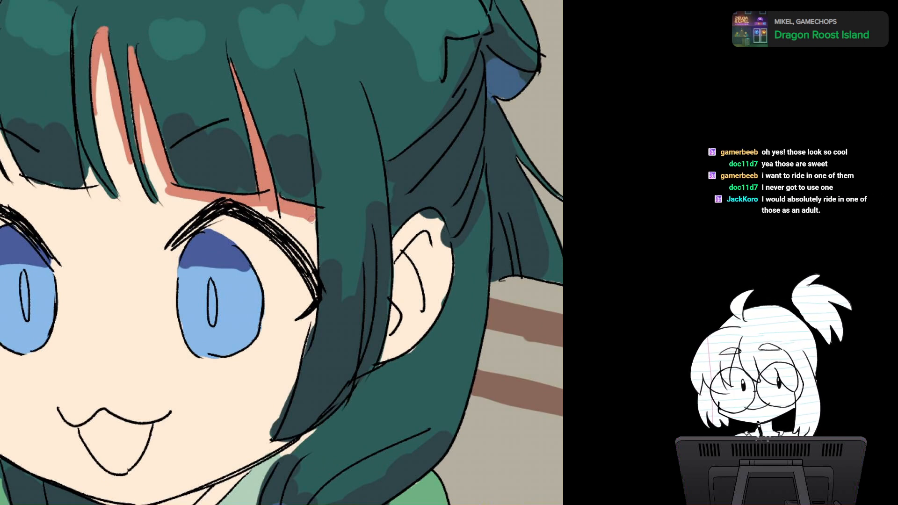
{"action": "mouse_move", "coordinate": [314, 219]}
{"action": "left_mouse_down"}
{"action": "mouse_move", "coordinate": [317, 273]}
{"action": "mouse_move", "coordinate": [331, 207]}
{"action": "left_mouse_up"}
{"action": "mouse_move", "coordinate": [322, 264]}
{"action": "left_mouse_down"}
{"action": "mouse_move", "coordinate": [322, 283]}
{"action": "mouse_move", "coordinate": [283, 370]}
{"action": "left_mouse_up"}
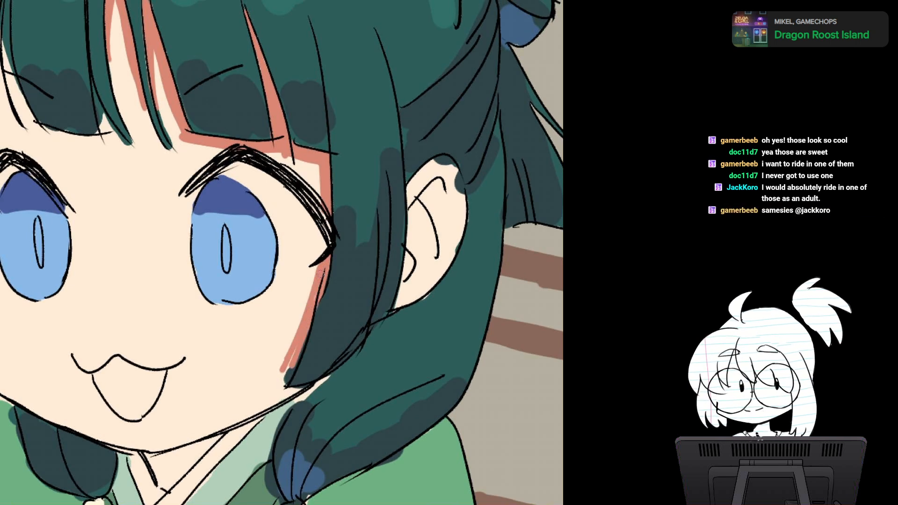
{"action": "left_click_drag", "start_coordinate": [320, 264], "coordinate": [332, 199]}
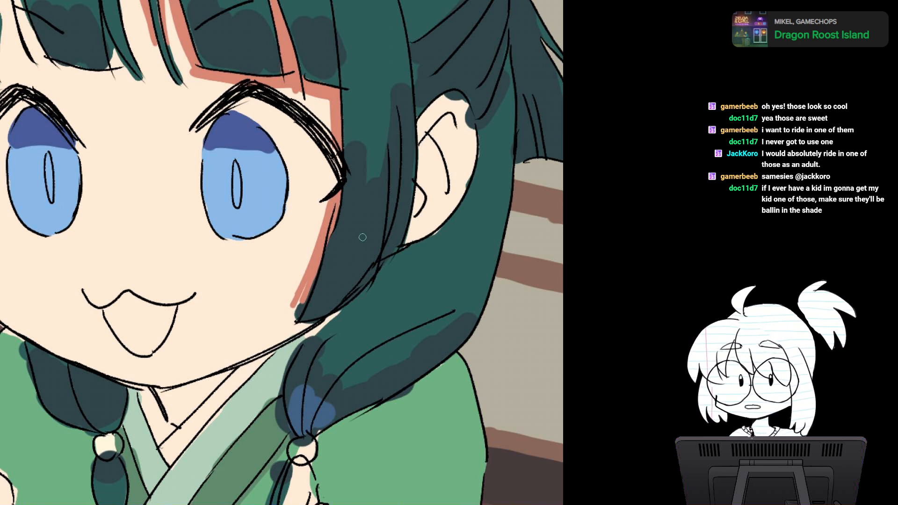
{"action": "left_click_drag", "start_coordinate": [302, 299], "coordinate": [308, 283]}
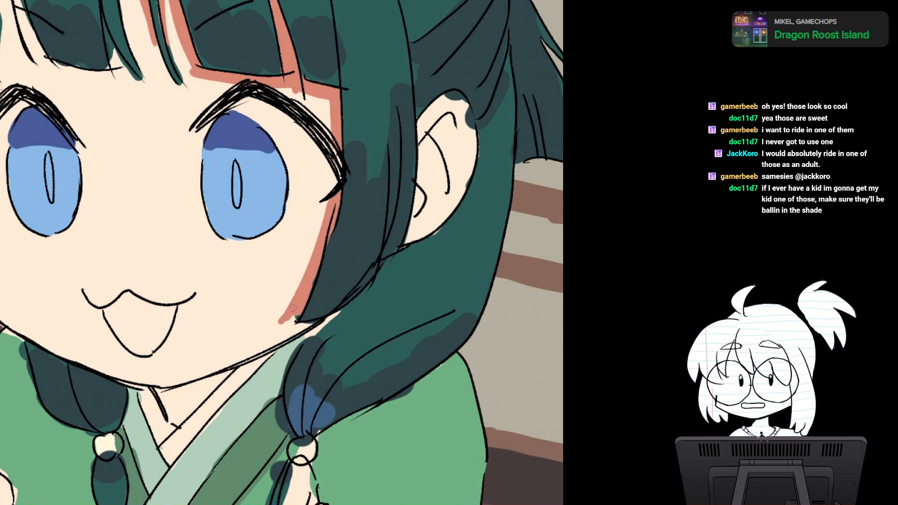
{"action": "mouse_move", "coordinate": [280, 322]}
{"action": "left_mouse_down"}
{"action": "mouse_move", "coordinate": [307, 321]}
{"action": "mouse_move", "coordinate": [294, 313]}
{"action": "left_mouse_up"}
Step: Paint salmon shadows inside the ear, following the inner fold lines from the upper rim down to the lobe
{"action": "mouse_move", "coordinate": [409, 164]}
{"action": "left_mouse_down"}
{"action": "mouse_move", "coordinate": [428, 139]}
{"action": "mouse_move", "coordinate": [455, 177]}
{"action": "mouse_move", "coordinate": [448, 164]}
{"action": "left_mouse_up"}
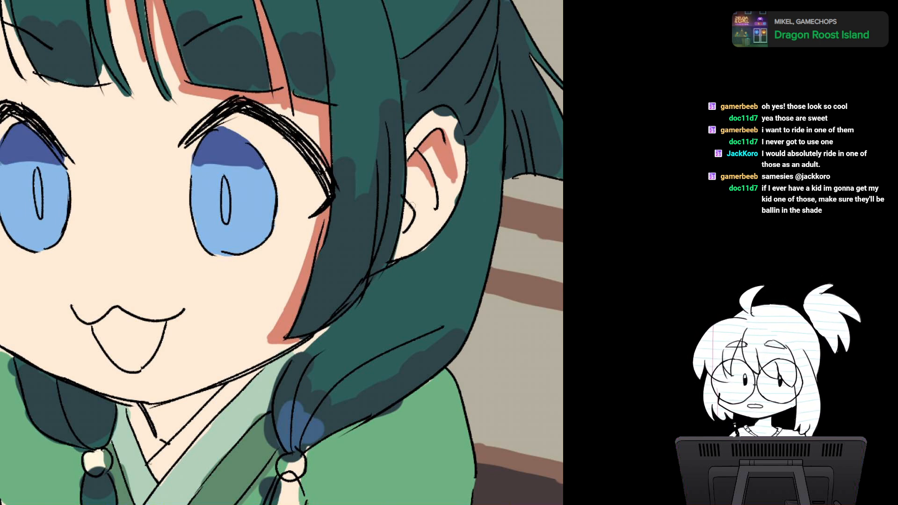
{"action": "mouse_move", "coordinate": [412, 205]}
{"action": "left_mouse_down"}
{"action": "mouse_move", "coordinate": [417, 196]}
{"action": "mouse_move", "coordinate": [409, 229]}
{"action": "left_mouse_up"}
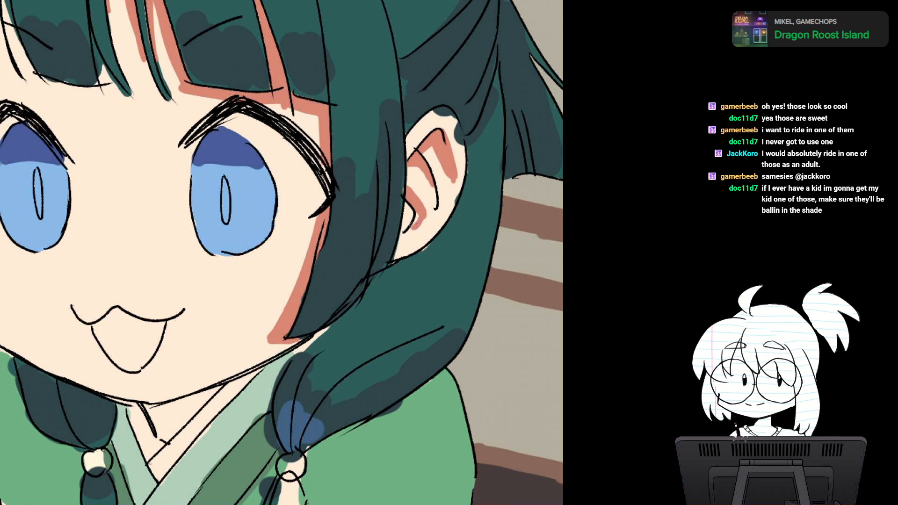
{"action": "left_click_drag", "start_coordinate": [415, 173], "coordinate": [409, 188]}
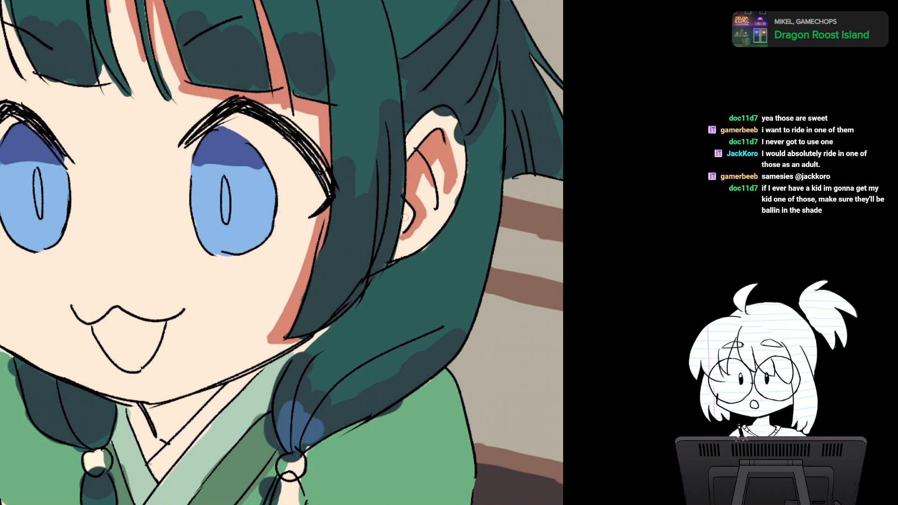
{"action": "left_click_drag", "start_coordinate": [401, 236], "coordinate": [400, 244]}
{"action": "mouse_move", "coordinate": [407, 208]}
{"action": "left_mouse_down"}
{"action": "mouse_move", "coordinate": [405, 242]}
{"action": "mouse_move", "coordinate": [418, 233]}
{"action": "mouse_move", "coordinate": [438, 303]}
{"action": "left_mouse_up"}
{"action": "key", "text": "ctrl+z"}
{"action": "key", "text": "ctrl+z"}
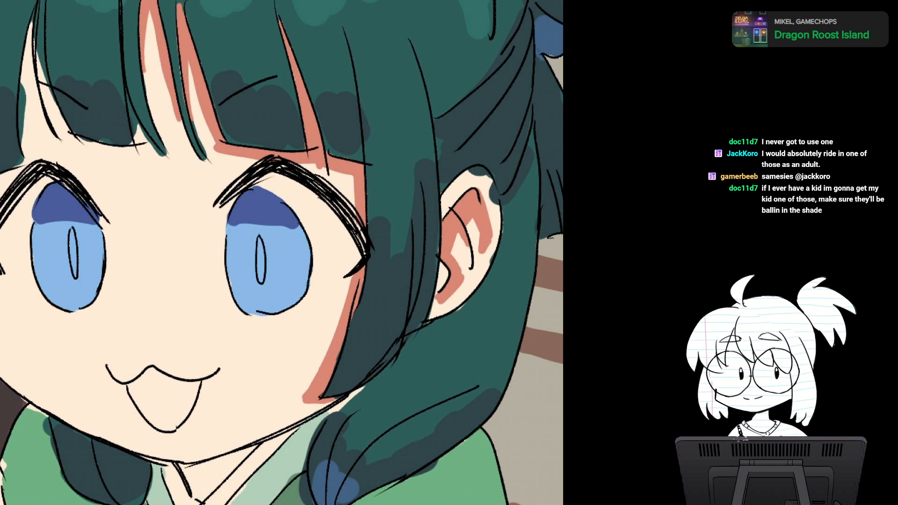
Step: Fill the skin of the neck between the chin and the collar with salmon shadow
{"action": "scroll", "coordinate": [370, 287], "scroll_direction": "down", "scroll_amount": 2}
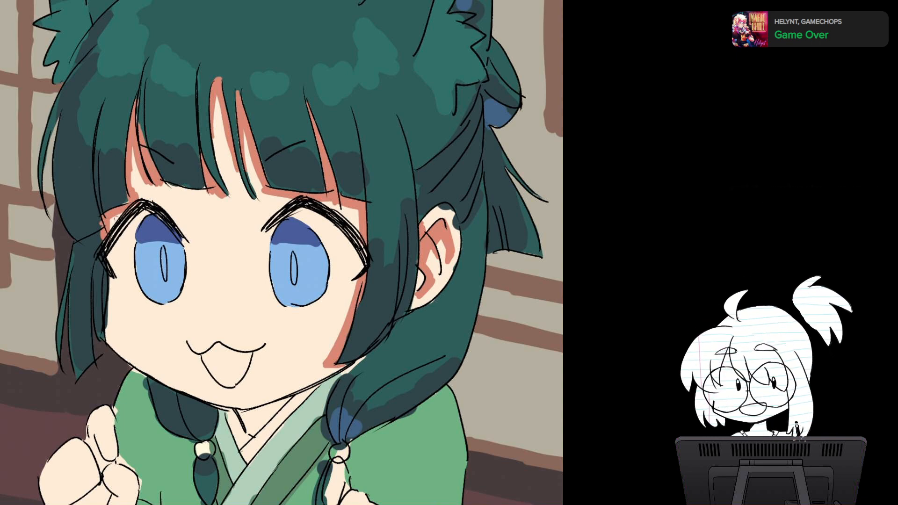
{"action": "left_click_drag", "start_coordinate": [116, 219], "coordinate": [106, 181]}
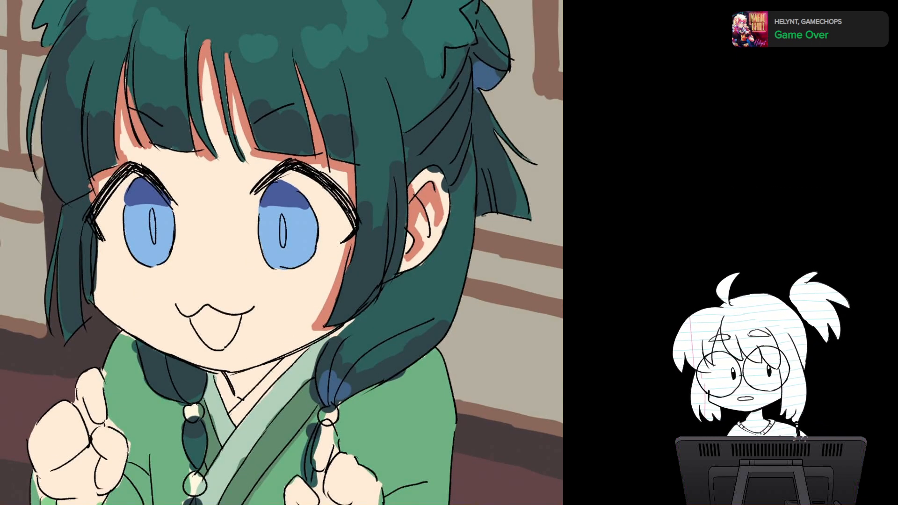
{"action": "left_click_drag", "start_coordinate": [224, 300], "coordinate": [198, 161]}
{"action": "scroll", "coordinate": [393, 262], "scroll_direction": "up", "scroll_amount": 2}
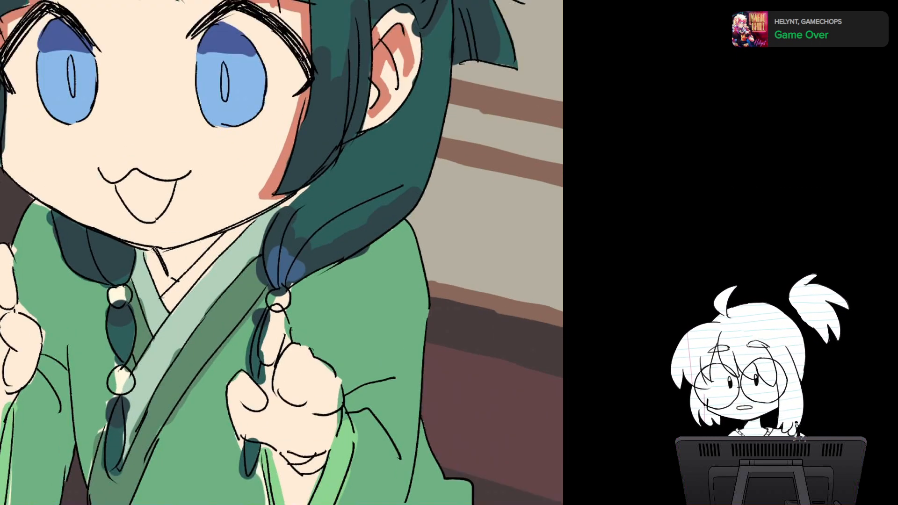
{"action": "mouse_move", "coordinate": [145, 251]}
{"action": "left_mouse_down"}
{"action": "mouse_move", "coordinate": [219, 236]}
{"action": "mouse_move", "coordinate": [159, 289]}
{"action": "mouse_move", "coordinate": [173, 253]}
{"action": "left_mouse_up"}
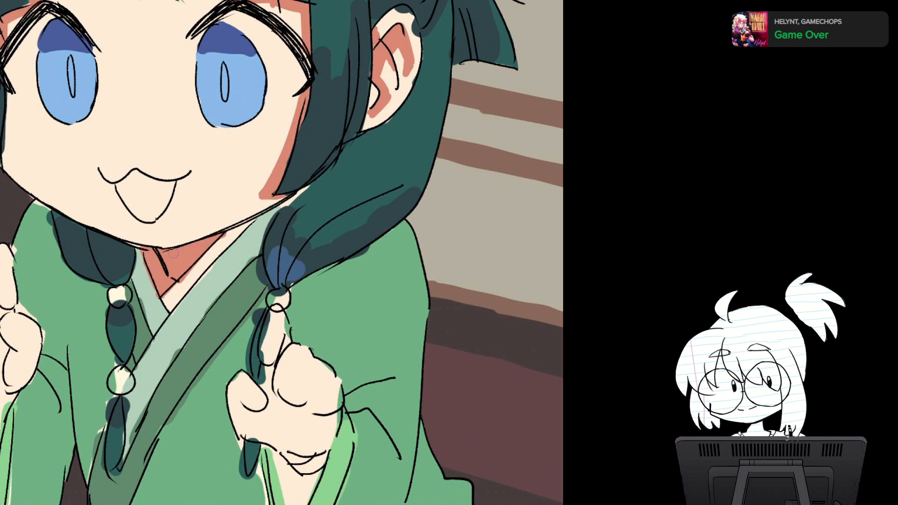
Step: Paint salmon shadows below the thumb line and along the raised finger of the far hand
{"action": "scroll", "coordinate": [395, 237], "scroll_direction": "down", "scroll_amount": 2}
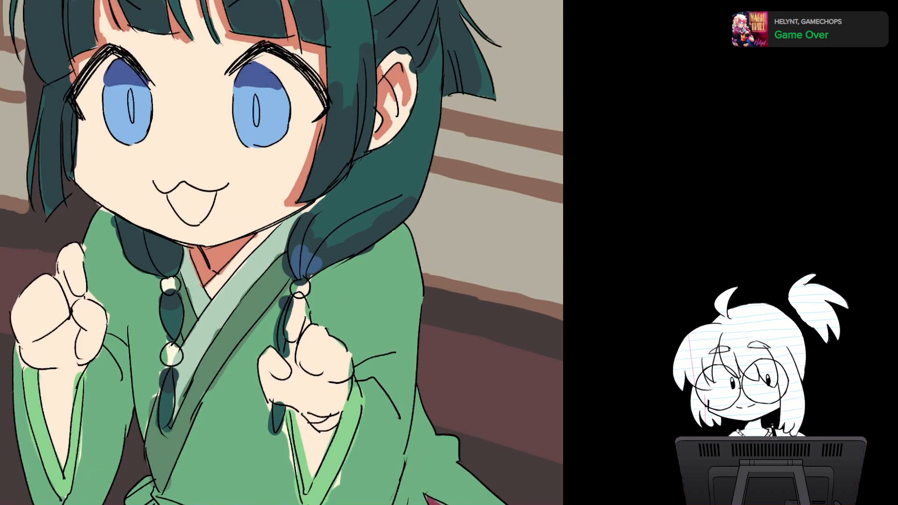
{"action": "left_click_drag", "start_coordinate": [281, 272], "coordinate": [286, 232]}
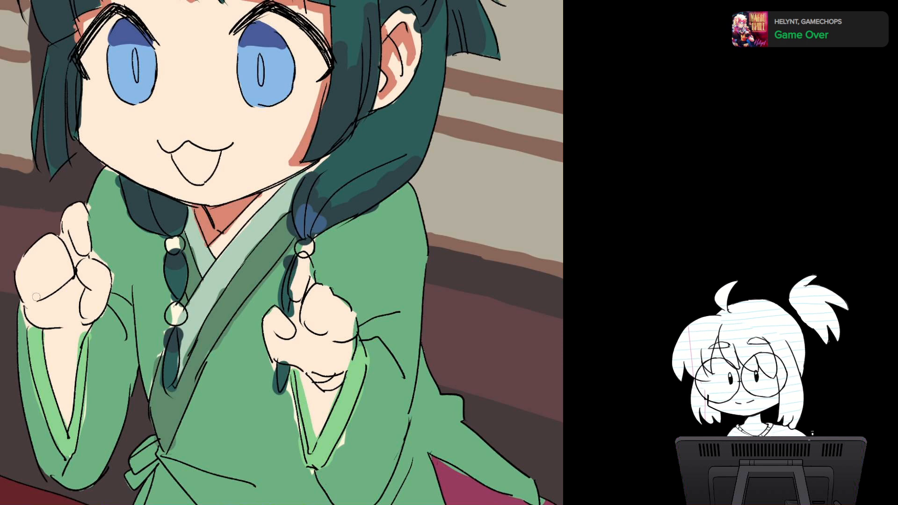
{"action": "left_click_drag", "start_coordinate": [25, 297], "coordinate": [74, 272]}
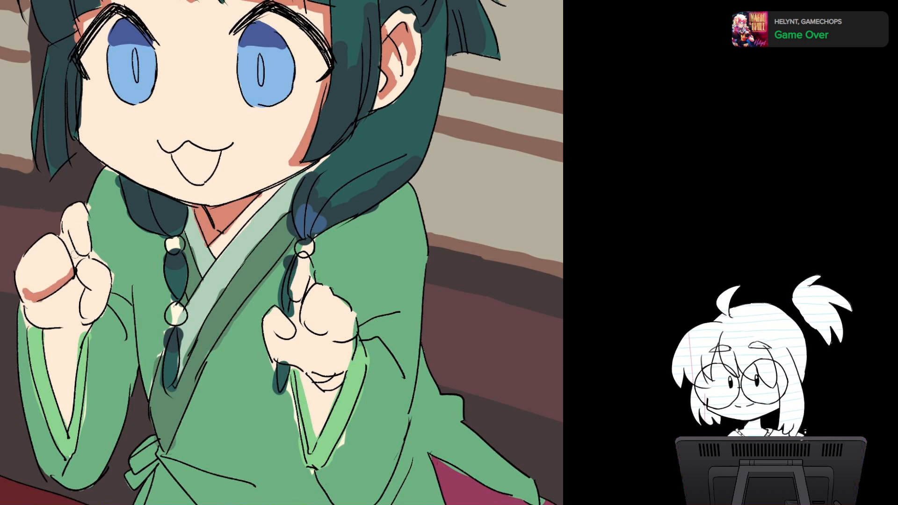
{"action": "left_click_drag", "start_coordinate": [65, 215], "coordinate": [75, 256]}
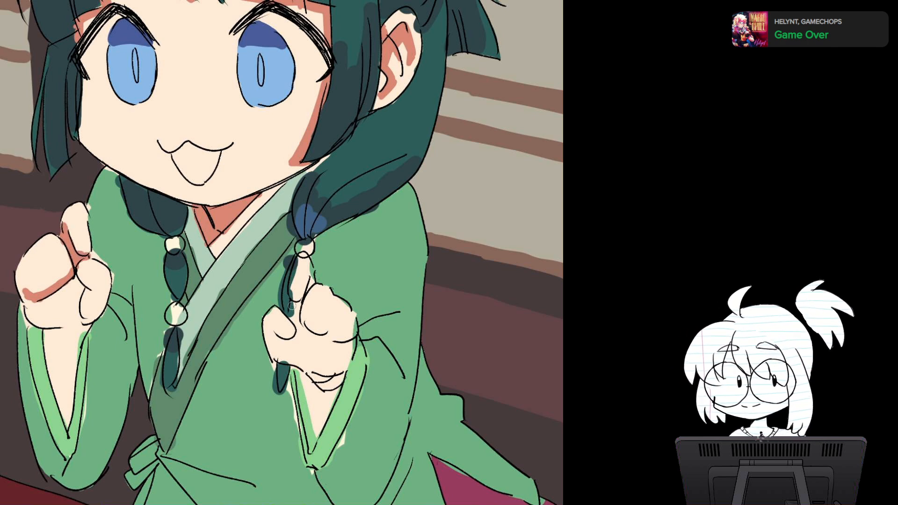
Step: Paint salmon shadows around the near hand's fingers and palm, and across the far hand's lower palm and curled finger
{"action": "mouse_move", "coordinate": [292, 306]}
{"action": "left_mouse_down"}
{"action": "mouse_move", "coordinate": [304, 331]}
{"action": "mouse_move", "coordinate": [353, 342]}
{"action": "left_mouse_up"}
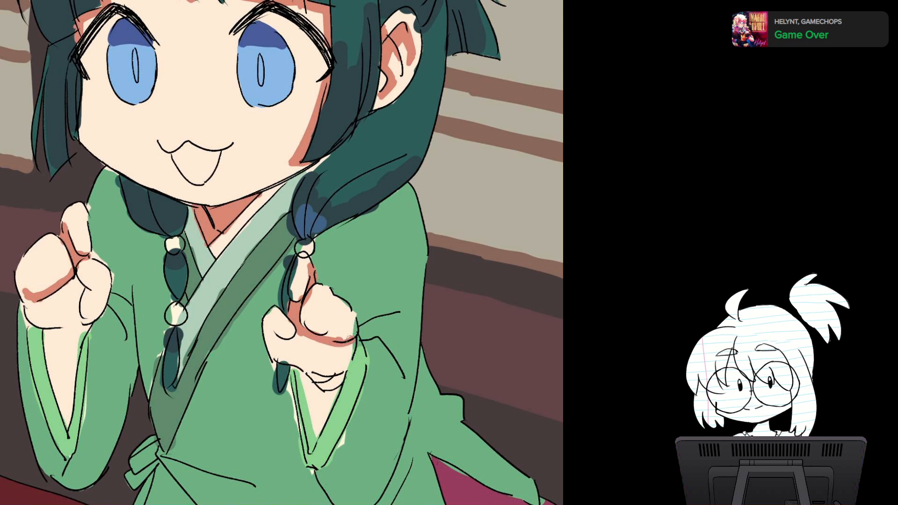
{"action": "mouse_move", "coordinate": [309, 318]}
{"action": "left_mouse_down"}
{"action": "mouse_move", "coordinate": [334, 334]}
{"action": "mouse_move", "coordinate": [310, 321]}
{"action": "left_mouse_up"}
{"action": "mouse_move", "coordinate": [34, 296]}
{"action": "left_mouse_down"}
{"action": "mouse_move", "coordinate": [74, 292]}
{"action": "mouse_move", "coordinate": [50, 303]}
{"action": "mouse_move", "coordinate": [67, 303]}
{"action": "mouse_move", "coordinate": [54, 299]}
{"action": "mouse_move", "coordinate": [92, 285]}
{"action": "left_mouse_up"}
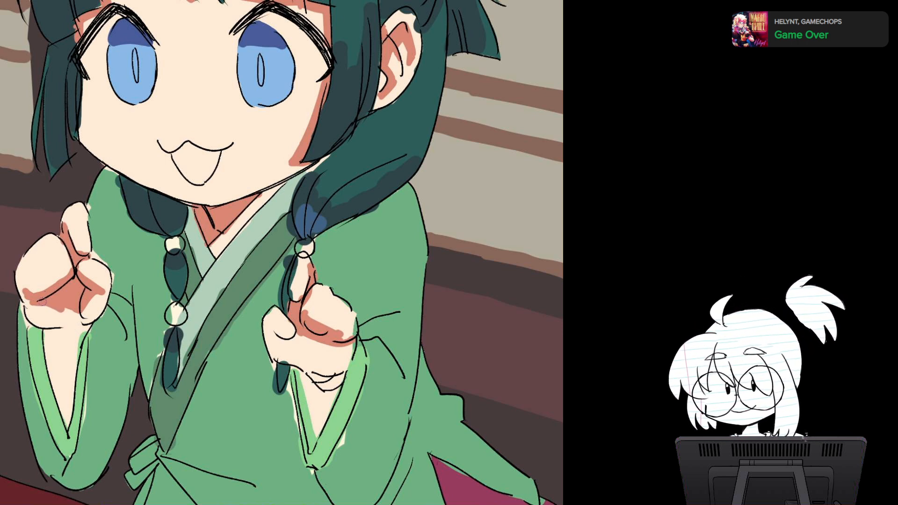
{"action": "left_click_drag", "start_coordinate": [42, 302], "coordinate": [75, 305]}
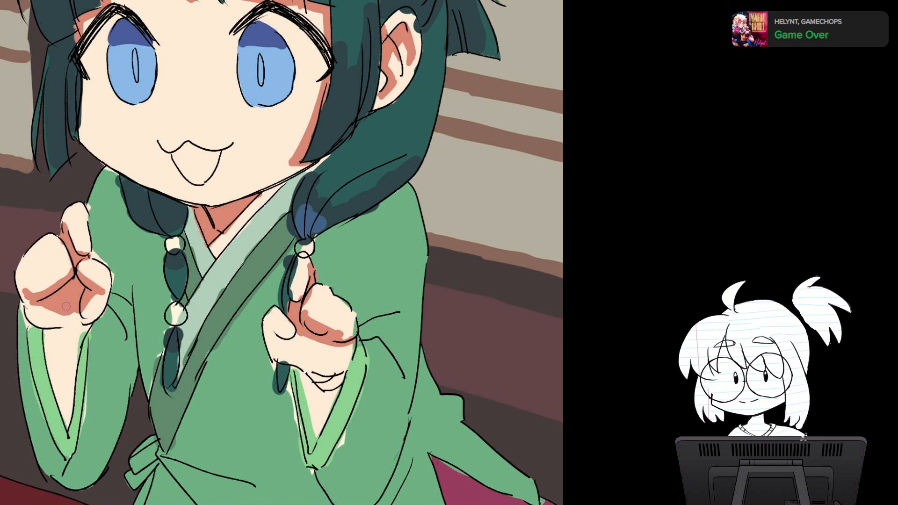
{"action": "left_click_drag", "start_coordinate": [301, 338], "coordinate": [322, 344]}
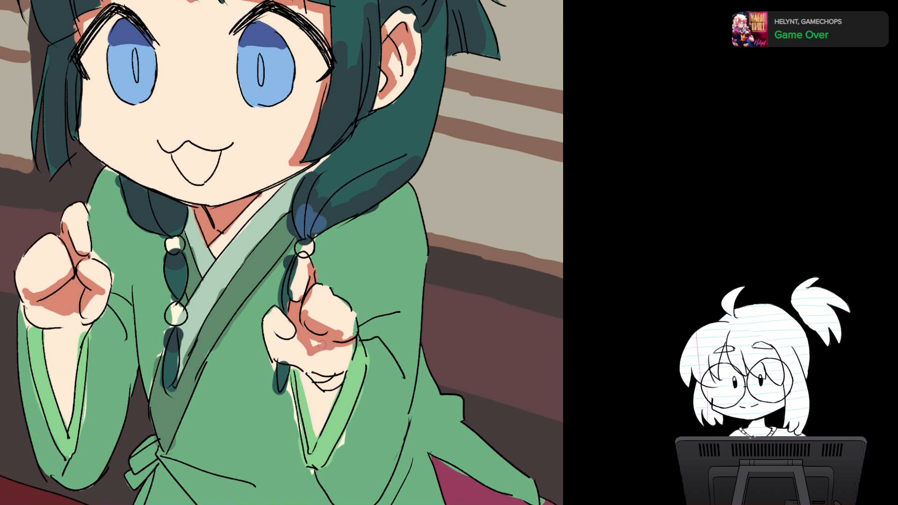
{"action": "left_click_drag", "start_coordinate": [271, 328], "coordinate": [279, 338]}
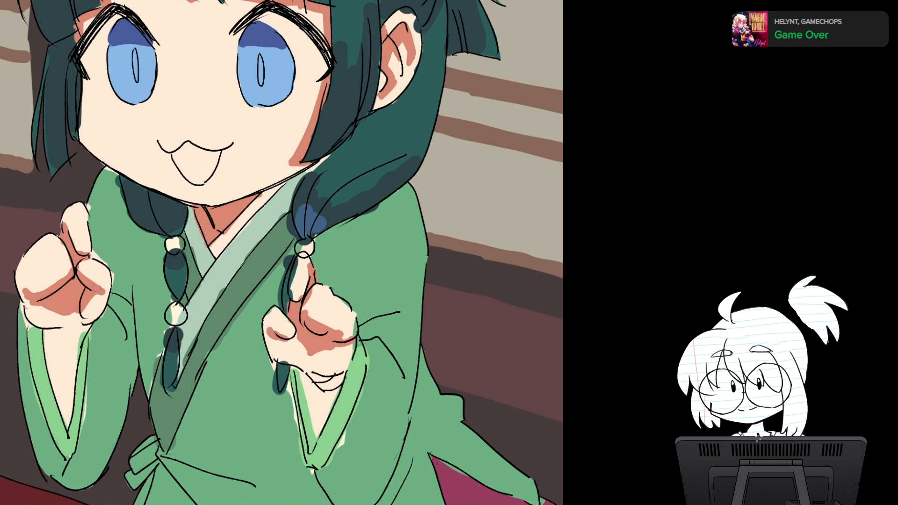
Step: Paint salmon shadows on both wrists where the hands meet the sleeve openings
{"action": "mouse_move", "coordinate": [43, 330]}
{"action": "left_mouse_down"}
{"action": "mouse_move", "coordinate": [83, 331]}
{"action": "mouse_move", "coordinate": [47, 356]}
{"action": "mouse_move", "coordinate": [76, 337]}
{"action": "left_mouse_up"}
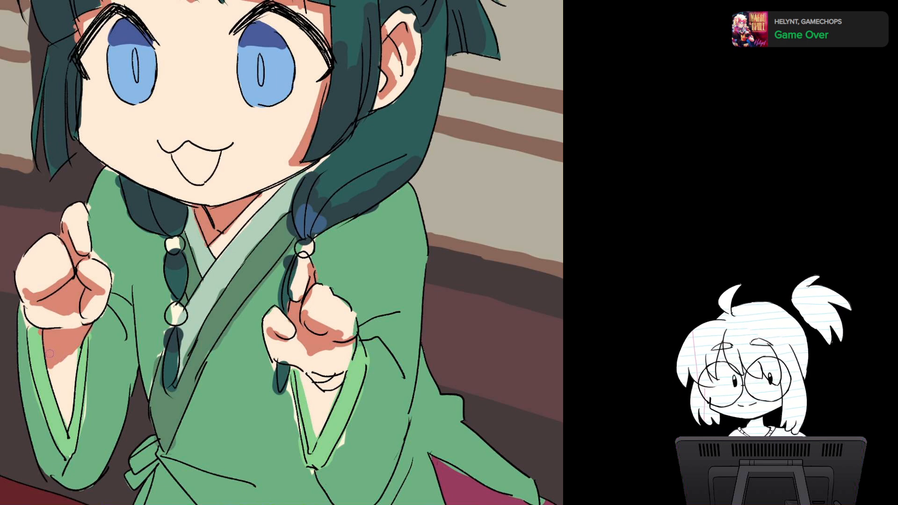
{"action": "left_click_drag", "start_coordinate": [299, 271], "coordinate": [261, 234]}
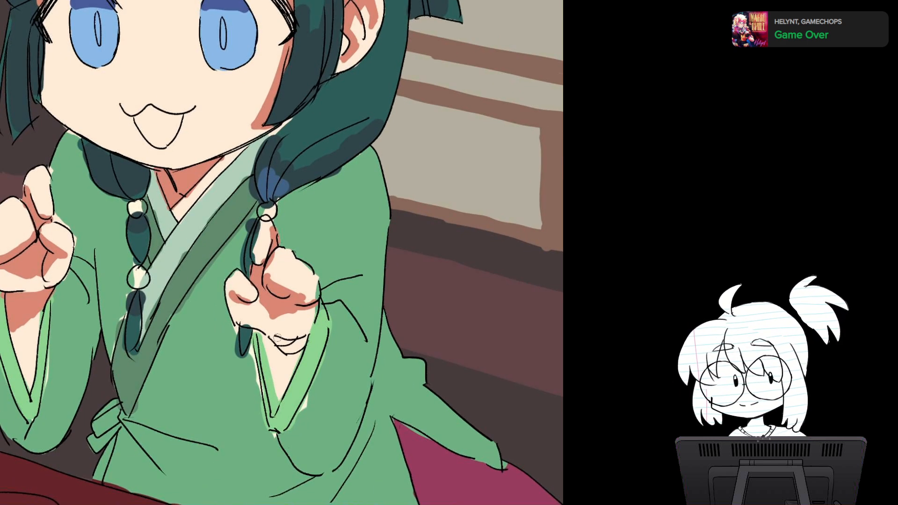
{"action": "left_click_drag", "start_coordinate": [267, 334], "coordinate": [283, 340]}
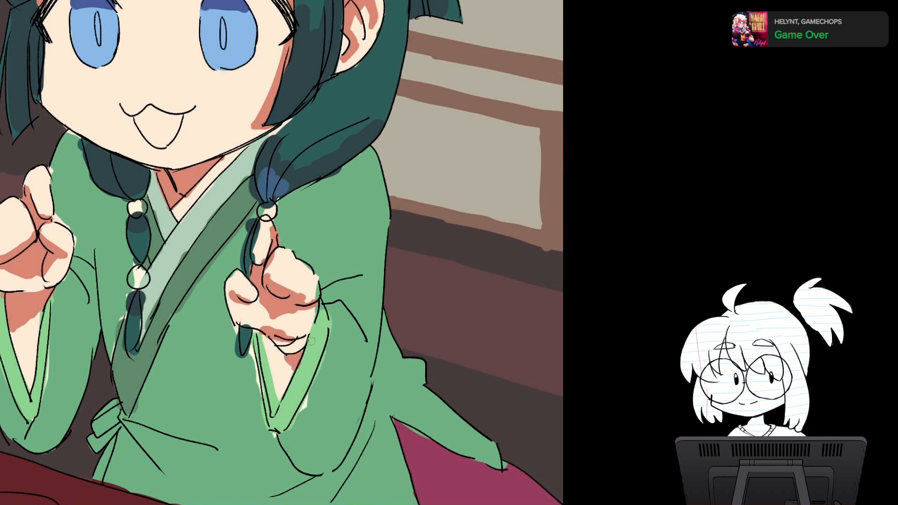
Step: Trim the neck shadow back to light skin tone on the inner collar strips at both sides of the neckline
{"action": "scroll", "coordinate": [311, 341], "scroll_direction": "down", "scroll_amount": 2}
{"action": "left_click_drag", "start_coordinate": [301, 322], "coordinate": [311, 398]}
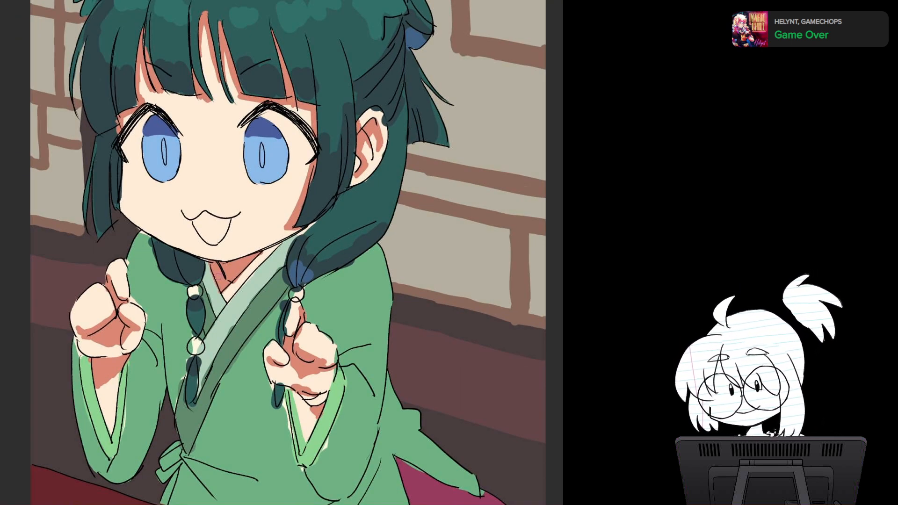
{"action": "left_click_drag", "start_coordinate": [215, 265], "coordinate": [222, 290]}
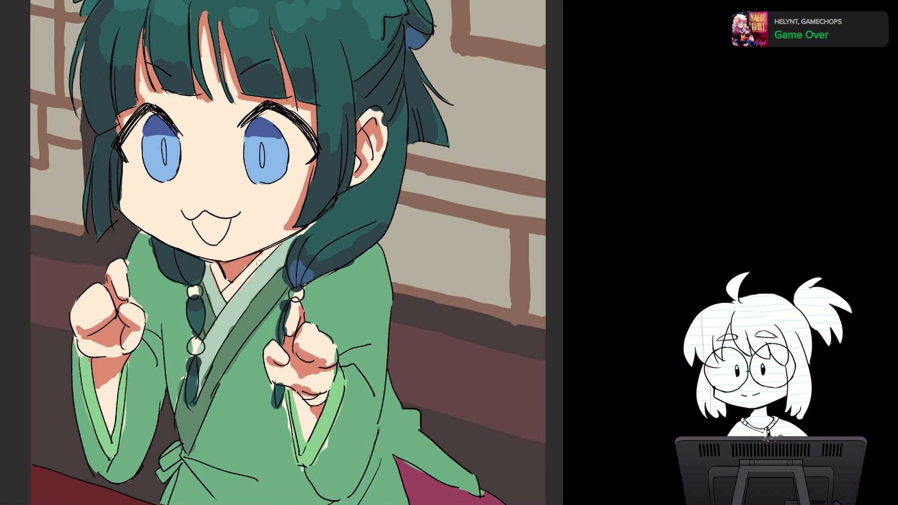
{"action": "left_click_drag", "start_coordinate": [260, 264], "coordinate": [255, 278]}
{"action": "left_click_drag", "start_coordinate": [313, 252], "coordinate": [272, 175]}
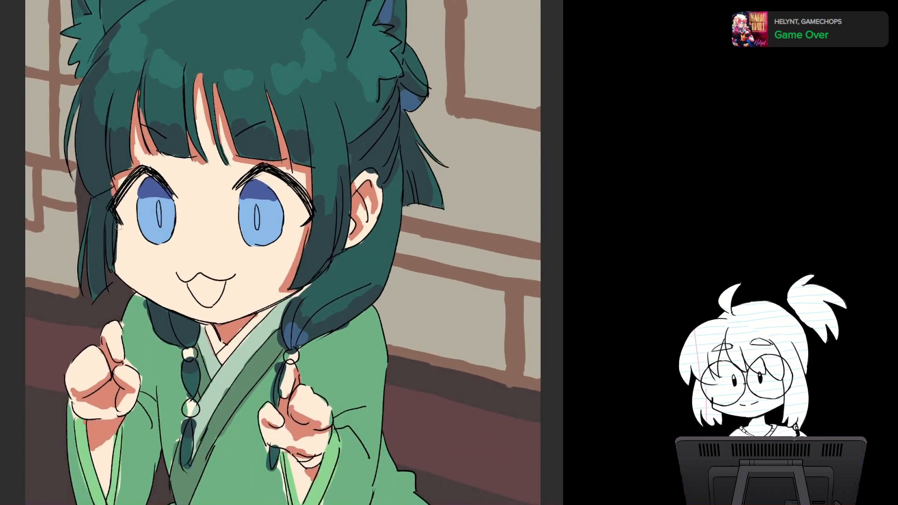
{"action": "key", "text": "ctrl+z"}
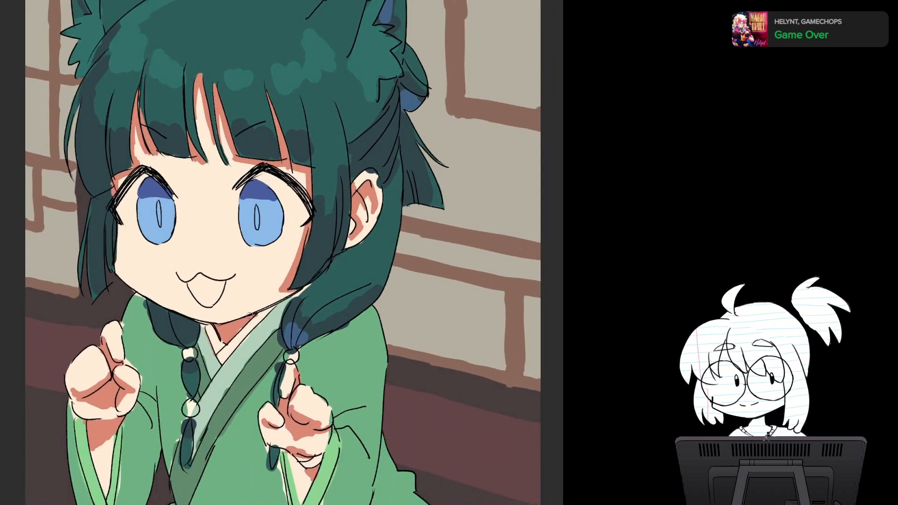
{"action": "mouse_move", "coordinate": [249, 315]}
{"action": "left_mouse_down"}
{"action": "mouse_move", "coordinate": [298, 291]}
{"action": "mouse_move", "coordinate": [273, 140]}
{"action": "mouse_move", "coordinate": [306, 282]}
{"action": "mouse_move", "coordinate": [285, 321]}
{"action": "mouse_move", "coordinate": [258, 333]}
{"action": "left_mouse_up"}
{"action": "scroll", "coordinate": [305, 281], "scroll_direction": "down", "scroll_amount": 1}
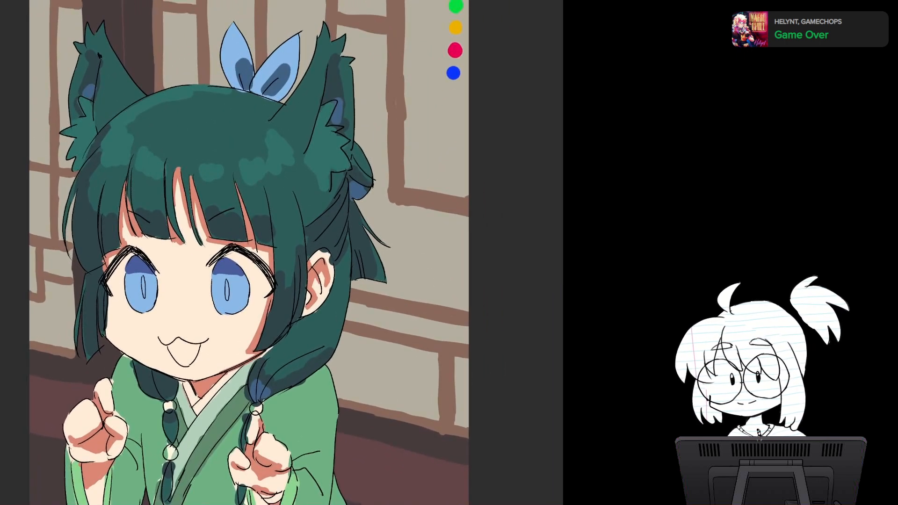
Step: View the whole drawing mirrored, and return it to its normal orientation
{"action": "scroll", "coordinate": [365, 304], "scroll_direction": "down", "scroll_amount": 5}
{"action": "left_click_drag", "start_coordinate": [365, 304], "coordinate": [278, 194]}
{"action": "key", "text": "m"}
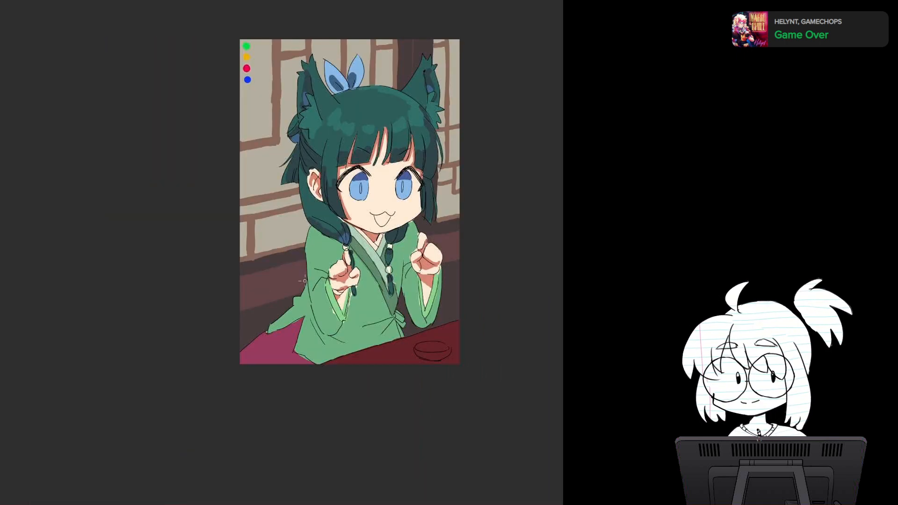
{"action": "key", "text": "m"}
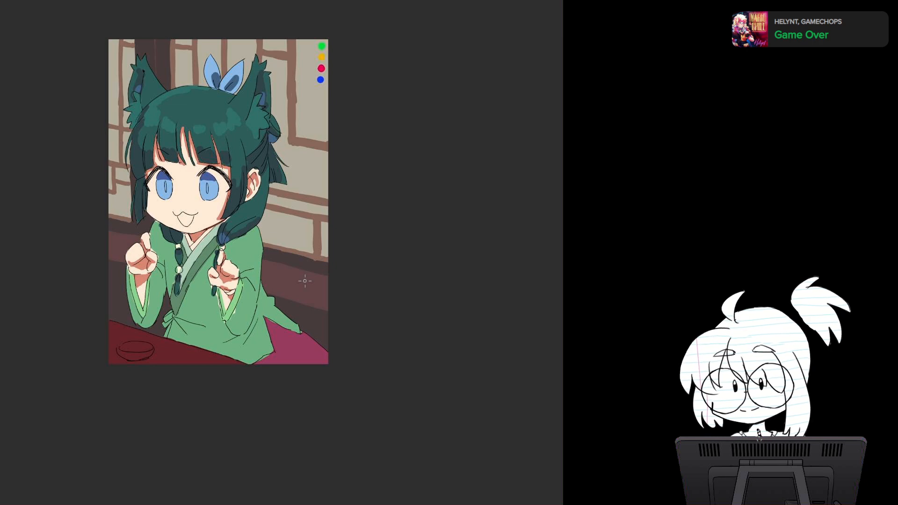
{"action": "scroll", "coordinate": [327, 316], "scroll_direction": "up", "scroll_amount": 5}
{"action": "left_click_drag", "start_coordinate": [326, 315], "coordinate": [320, 243]}
{"action": "left_click_drag", "start_coordinate": [201, 201], "coordinate": [364, 253]}
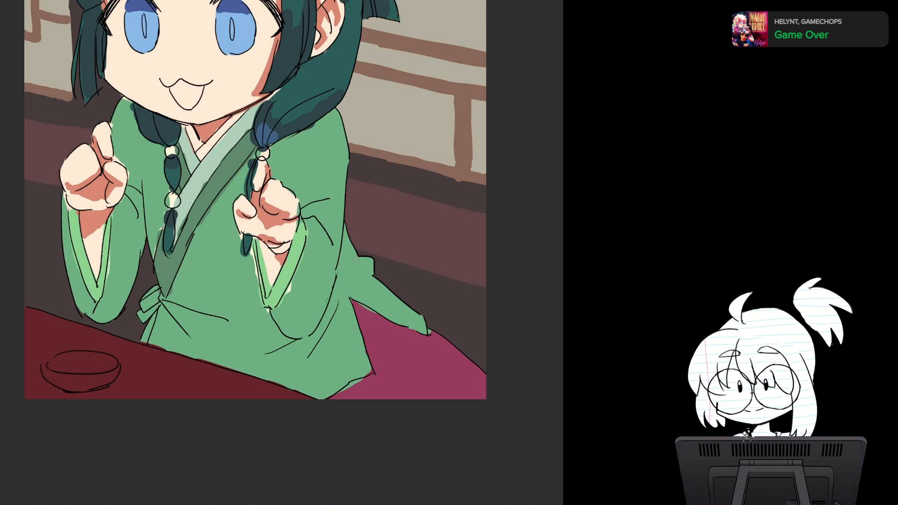
{"action": "mouse_move", "coordinate": [356, 258]}
{"action": "left_mouse_down"}
{"action": "mouse_move", "coordinate": [347, 271]}
{"action": "mouse_move", "coordinate": [354, 248]}
{"action": "left_mouse_up"}
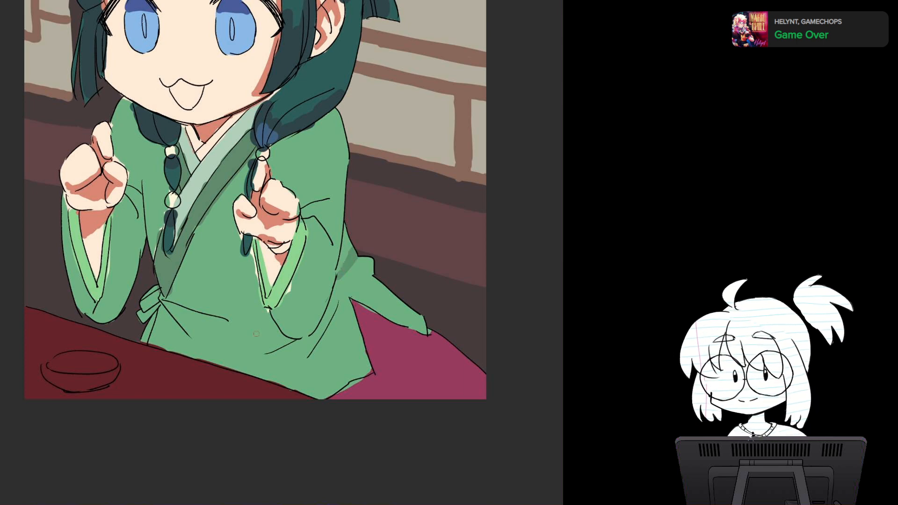
{"action": "key", "text": "ctrl+z"}
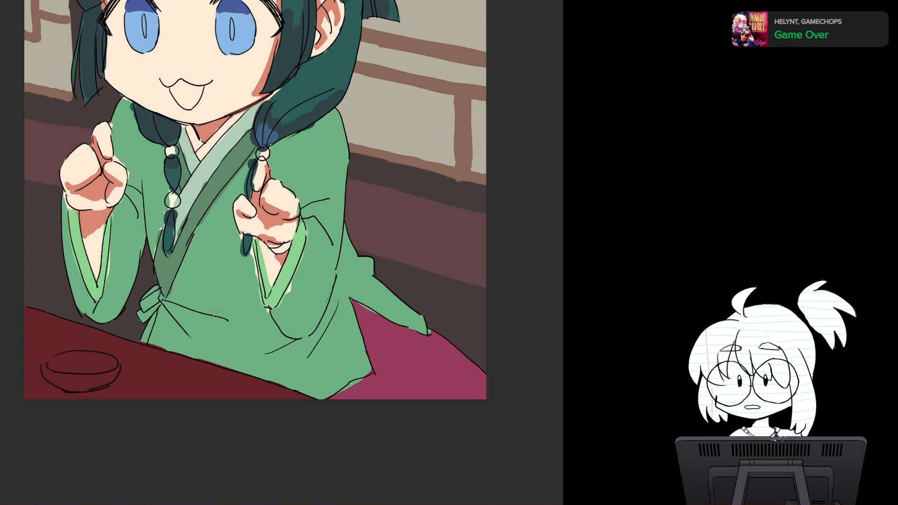
Step: Paint darker green fold shadows below the waist tie and across the lower front of the robe
{"action": "mouse_move", "coordinate": [167, 299]}
{"action": "left_mouse_down"}
{"action": "mouse_move", "coordinate": [255, 310]}
{"action": "mouse_move", "coordinate": [201, 308]}
{"action": "mouse_move", "coordinate": [242, 316]}
{"action": "mouse_move", "coordinate": [226, 319]}
{"action": "left_mouse_up"}
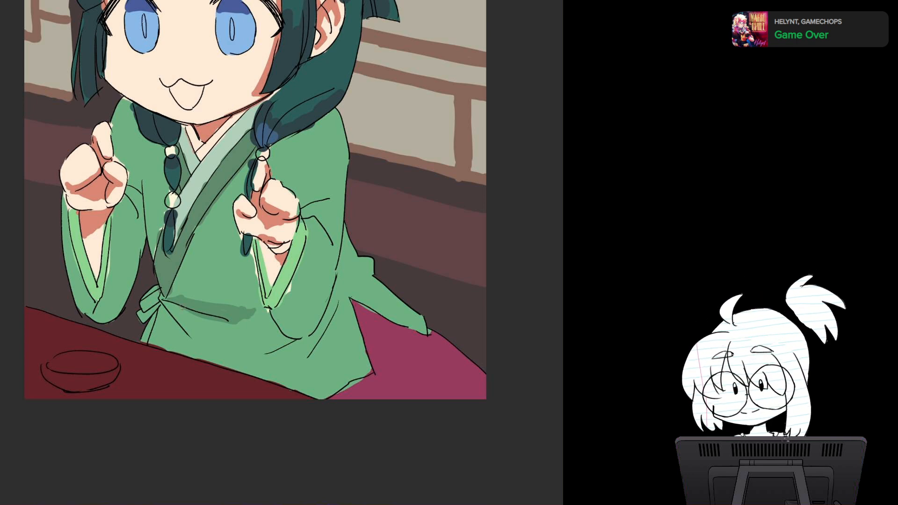
{"action": "mouse_move", "coordinate": [166, 309]}
{"action": "left_mouse_down"}
{"action": "mouse_move", "coordinate": [206, 354]}
{"action": "mouse_move", "coordinate": [304, 338]}
{"action": "left_mouse_up"}
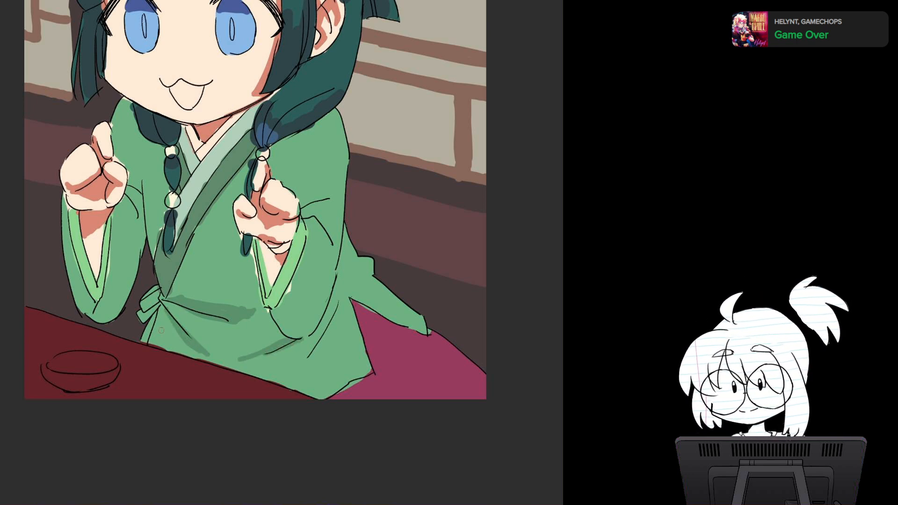
{"action": "mouse_move", "coordinate": [161, 325]}
{"action": "left_mouse_down"}
{"action": "mouse_move", "coordinate": [164, 348]}
{"action": "mouse_move", "coordinate": [157, 345]}
{"action": "mouse_move", "coordinate": [165, 348]}
{"action": "left_mouse_up"}
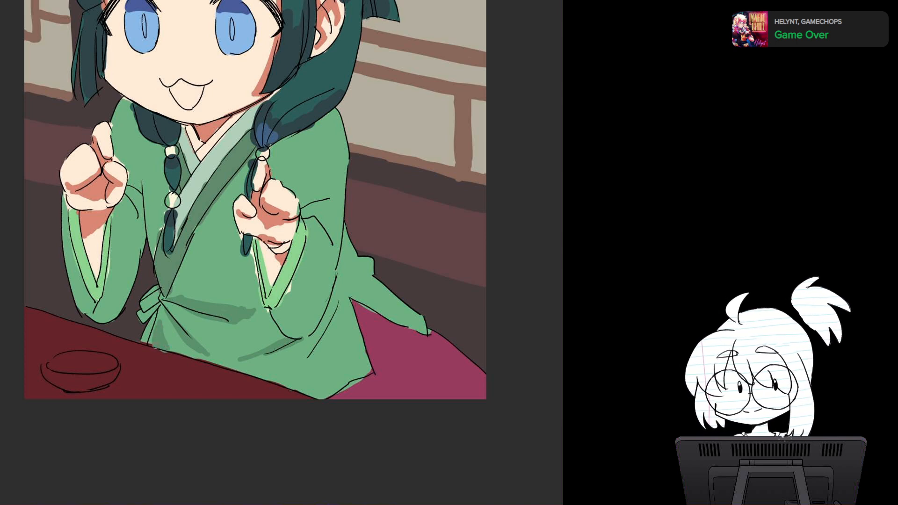
{"action": "left_click_drag", "start_coordinate": [337, 300], "coordinate": [318, 333]}
{"action": "left_click_drag", "start_coordinate": [319, 334], "coordinate": [279, 379]}
{"action": "left_click_drag", "start_coordinate": [325, 331], "coordinate": [287, 372]}
Step: Paint darker green fold shadows at the near sleeve's elbow crease and on the near shoulder beneath the braid
{"action": "mouse_move", "coordinate": [302, 213]}
{"action": "left_mouse_down"}
{"action": "mouse_move", "coordinate": [335, 221]}
{"action": "mouse_move", "coordinate": [327, 242]}
{"action": "left_mouse_up"}
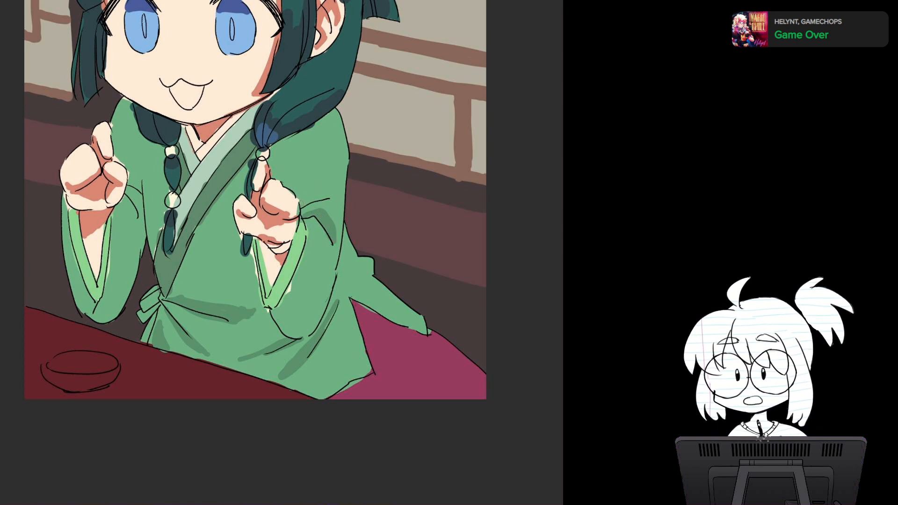
{"action": "mouse_move", "coordinate": [295, 206]}
{"action": "left_mouse_down"}
{"action": "mouse_move", "coordinate": [318, 189]}
{"action": "mouse_move", "coordinate": [334, 192]}
{"action": "mouse_move", "coordinate": [316, 193]}
{"action": "mouse_move", "coordinate": [326, 192]}
{"action": "left_mouse_up"}
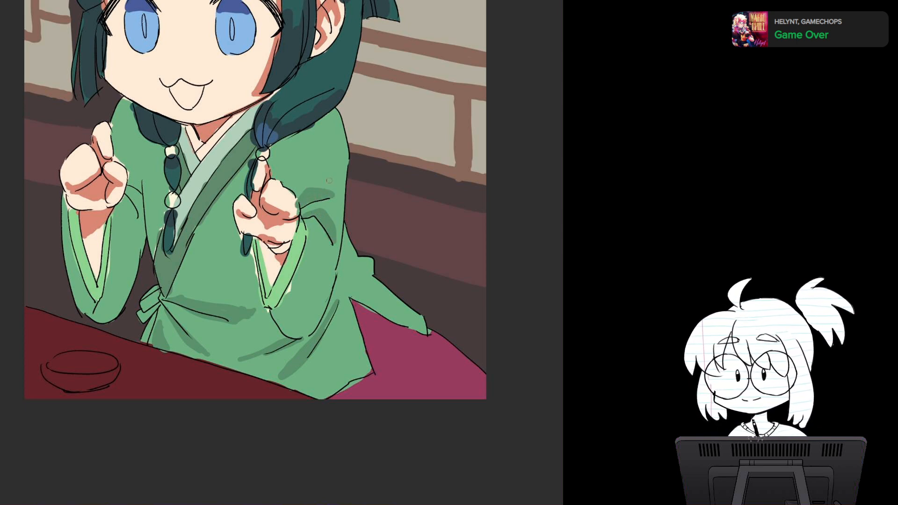
{"action": "mouse_move", "coordinate": [302, 136]}
{"action": "left_mouse_down"}
{"action": "mouse_move", "coordinate": [282, 186]}
{"action": "mouse_move", "coordinate": [275, 180]}
{"action": "left_mouse_up"}
{"action": "left_click_drag", "start_coordinate": [288, 157], "coordinate": [279, 184]}
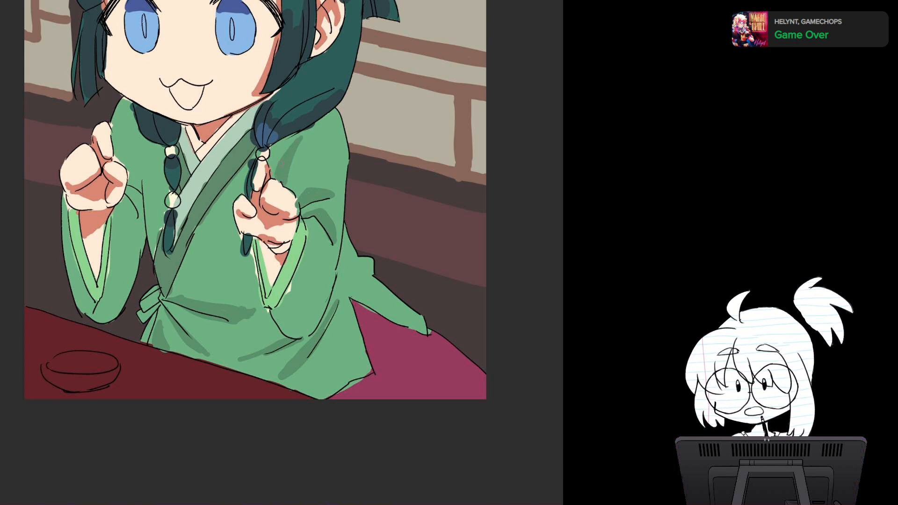
{"action": "left_click_drag", "start_coordinate": [277, 150], "coordinate": [272, 180]}
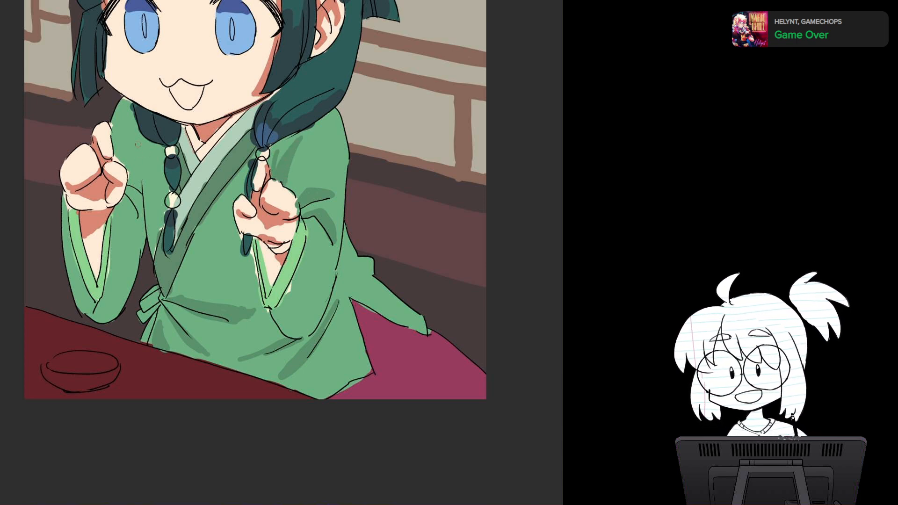
Step: Paint darker green fold shadows on the far shoulder and at the far sleeve's inner elbow
{"action": "mouse_move", "coordinate": [126, 123]}
{"action": "left_mouse_down"}
{"action": "mouse_move", "coordinate": [143, 185]}
{"action": "mouse_move", "coordinate": [149, 144]}
{"action": "left_mouse_up"}
{"action": "mouse_move", "coordinate": [143, 181]}
{"action": "left_mouse_down"}
{"action": "mouse_move", "coordinate": [129, 197]}
{"action": "mouse_move", "coordinate": [140, 235]}
{"action": "left_mouse_up"}
{"action": "left_click_drag", "start_coordinate": [130, 204], "coordinate": [143, 255]}
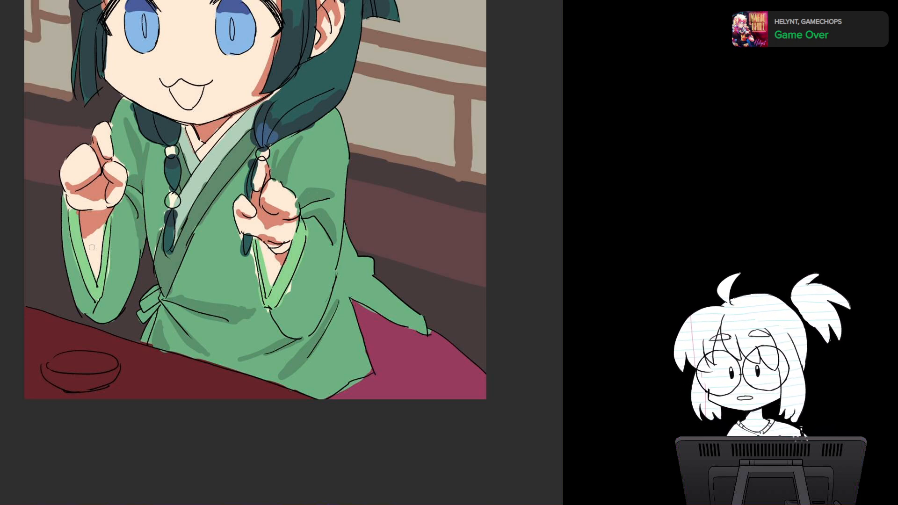
Step: Fill the lower parts of both hanging sleeves with darker green shadow around the cuffs
{"action": "mouse_move", "coordinate": [63, 245]}
{"action": "left_mouse_down"}
{"action": "mouse_move", "coordinate": [82, 276]}
{"action": "mouse_move", "coordinate": [81, 303]}
{"action": "mouse_move", "coordinate": [93, 313]}
{"action": "left_mouse_up"}
{"action": "left_click_drag", "start_coordinate": [78, 272], "coordinate": [92, 301]}
{"action": "left_click_drag", "start_coordinate": [63, 243], "coordinate": [72, 258]}
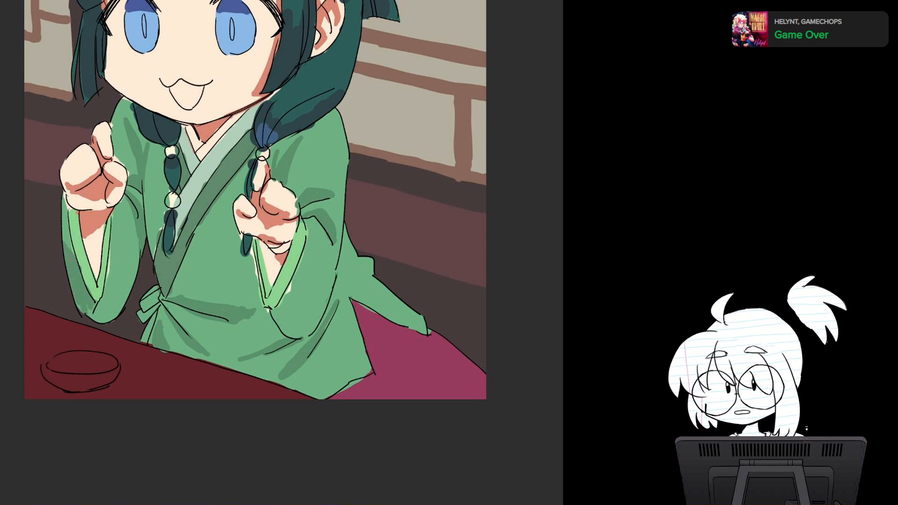
{"action": "mouse_move", "coordinate": [76, 303]}
{"action": "left_mouse_down"}
{"action": "mouse_move", "coordinate": [96, 316]}
{"action": "mouse_move", "coordinate": [102, 299]}
{"action": "left_mouse_up"}
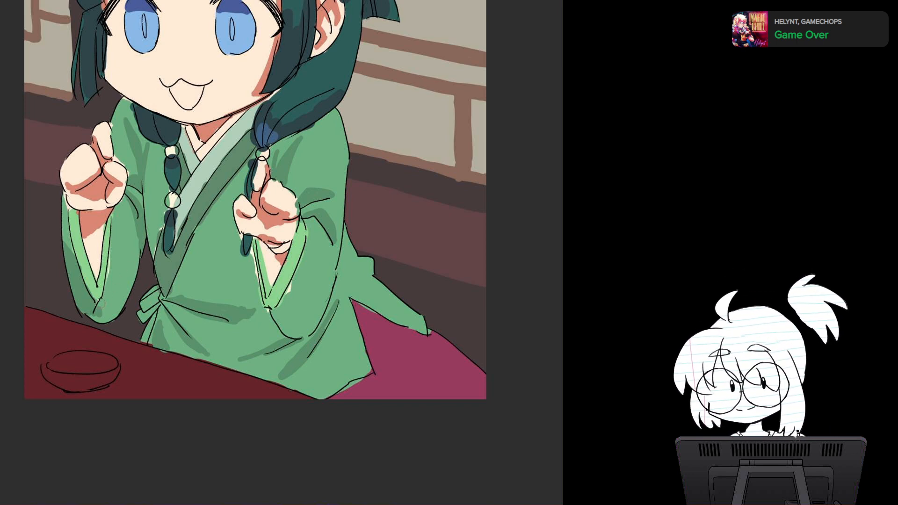
{"action": "mouse_move", "coordinate": [99, 304]}
{"action": "left_mouse_down"}
{"action": "mouse_move", "coordinate": [127, 259]}
{"action": "mouse_move", "coordinate": [115, 312]}
{"action": "mouse_move", "coordinate": [98, 317]}
{"action": "mouse_move", "coordinate": [158, 294]}
{"action": "mouse_move", "coordinate": [143, 315]}
{"action": "left_mouse_up"}
{"action": "mouse_move", "coordinate": [143, 315]}
{"action": "left_mouse_down"}
{"action": "mouse_move", "coordinate": [158, 305]}
{"action": "mouse_move", "coordinate": [145, 339]}
{"action": "left_mouse_up"}
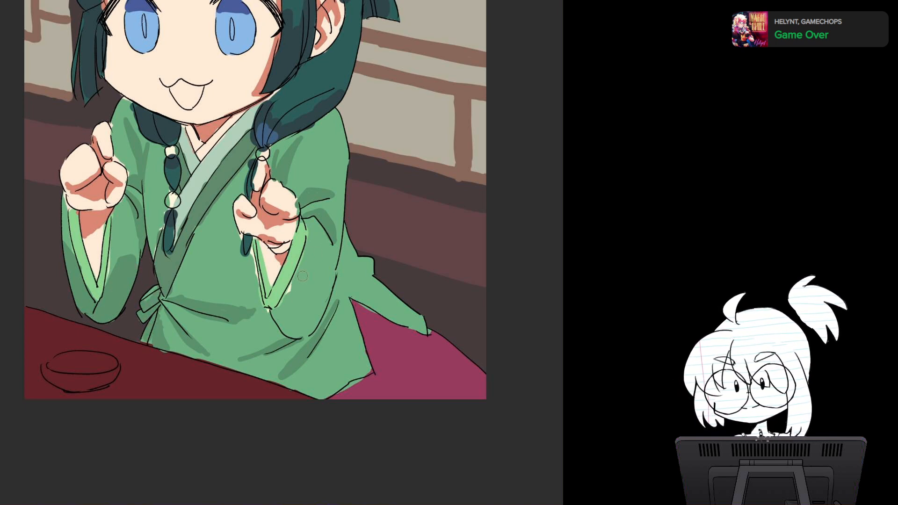
{"action": "mouse_move", "coordinate": [303, 276]}
{"action": "left_mouse_down"}
{"action": "mouse_move", "coordinate": [329, 280]}
{"action": "mouse_move", "coordinate": [276, 317]}
{"action": "mouse_move", "coordinate": [295, 337]}
{"action": "mouse_move", "coordinate": [308, 295]}
{"action": "mouse_move", "coordinate": [323, 323]}
{"action": "mouse_move", "coordinate": [332, 267]}
{"action": "left_mouse_up"}
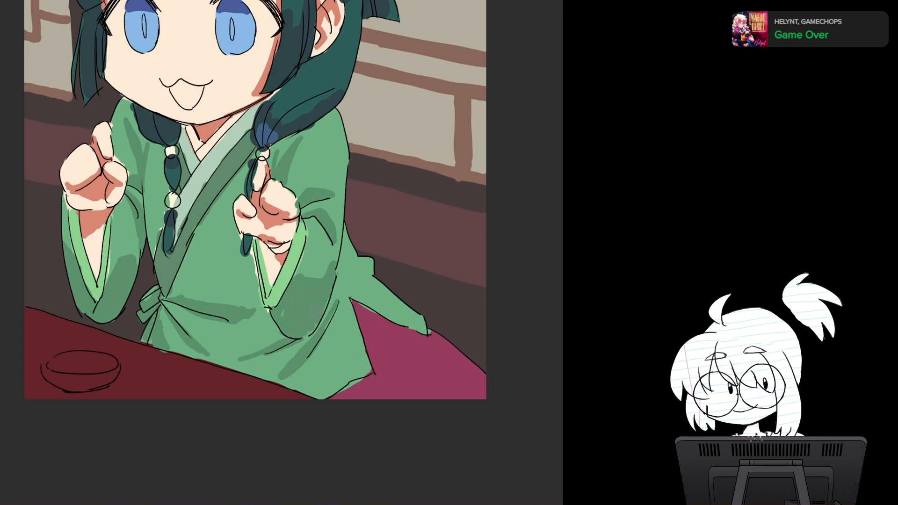
{"action": "left_click_drag", "start_coordinate": [254, 122], "coordinate": [254, 185]}
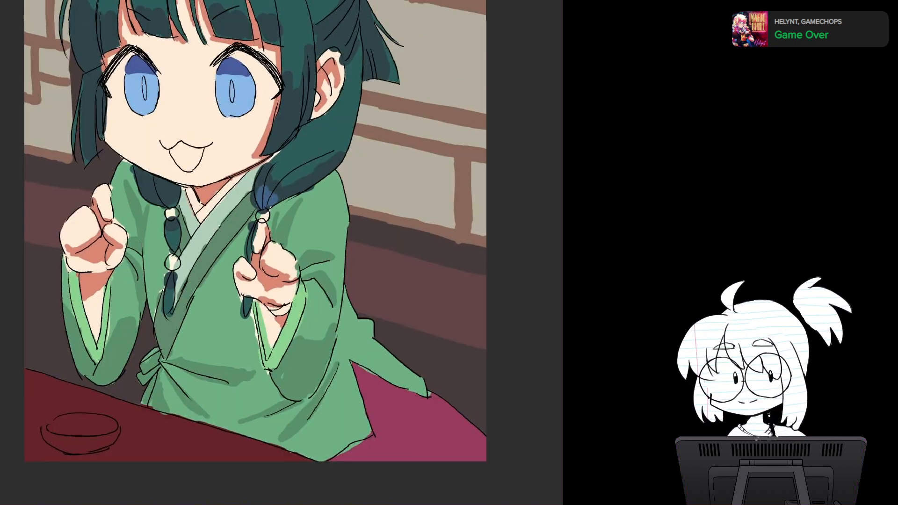
{"action": "key", "text": "ctrl+minus"}
{"action": "scroll", "coordinate": [367, 295], "scroll_direction": "down", "scroll_amount": 1}
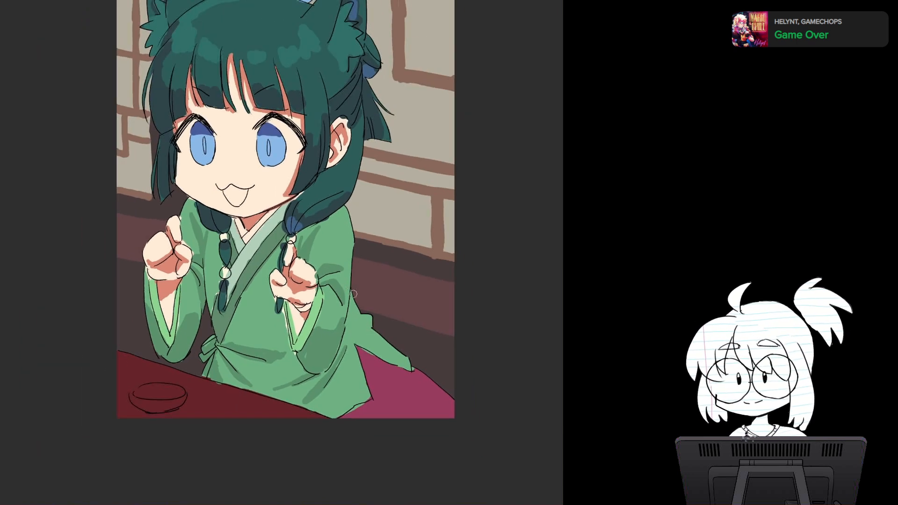
{"action": "left_click_drag", "start_coordinate": [353, 293], "coordinate": [348, 323]}
{"action": "key", "text": "ctrl+z"}
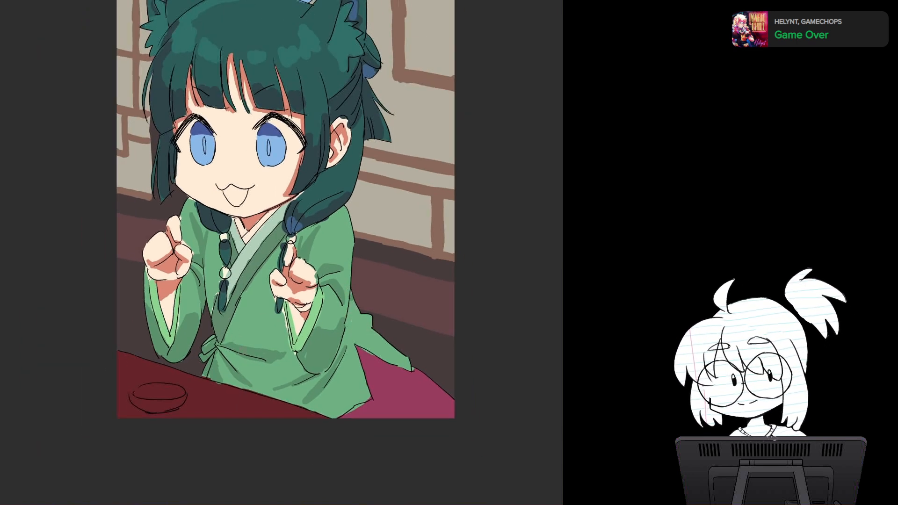
{"action": "left_click_drag", "start_coordinate": [245, 376], "coordinate": [280, 390]}
{"action": "mouse_move", "coordinate": [222, 362]}
{"action": "left_mouse_down"}
{"action": "mouse_move", "coordinate": [229, 374]}
{"action": "mouse_move", "coordinate": [299, 387]}
{"action": "mouse_move", "coordinate": [283, 392]}
{"action": "left_mouse_up"}
{"action": "key", "text": "ctrl+z"}
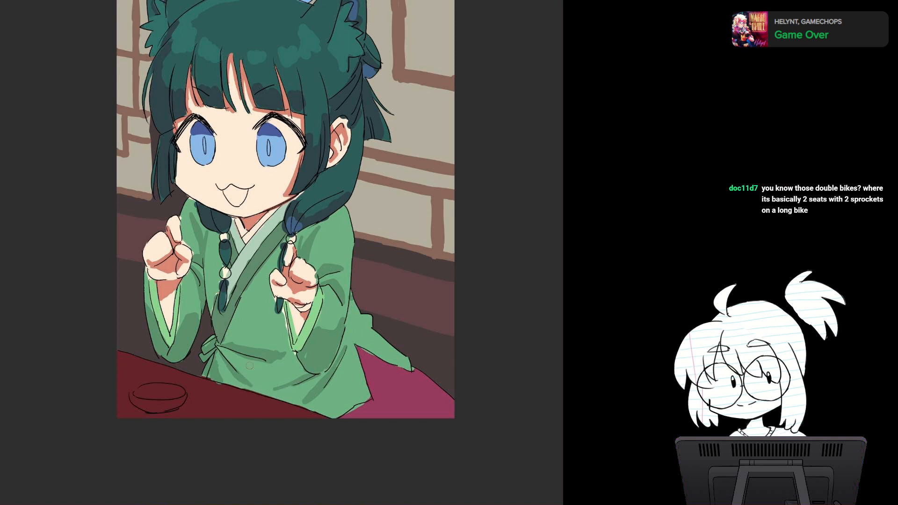
Step: Paint a darker green shadow across the robe's lower front along the table edge
{"action": "left_click_drag", "start_coordinate": [231, 375], "coordinate": [279, 397]}
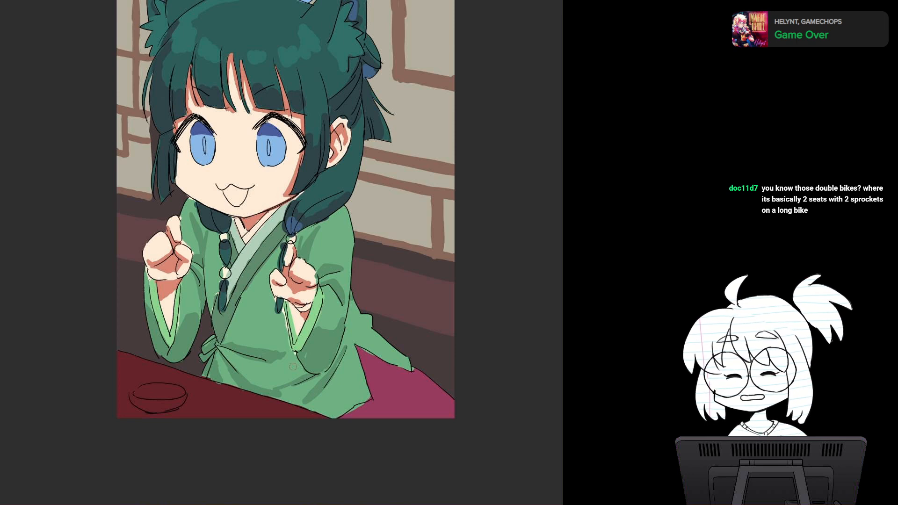
{"action": "left_click_drag", "start_coordinate": [293, 367], "coordinate": [295, 331]}
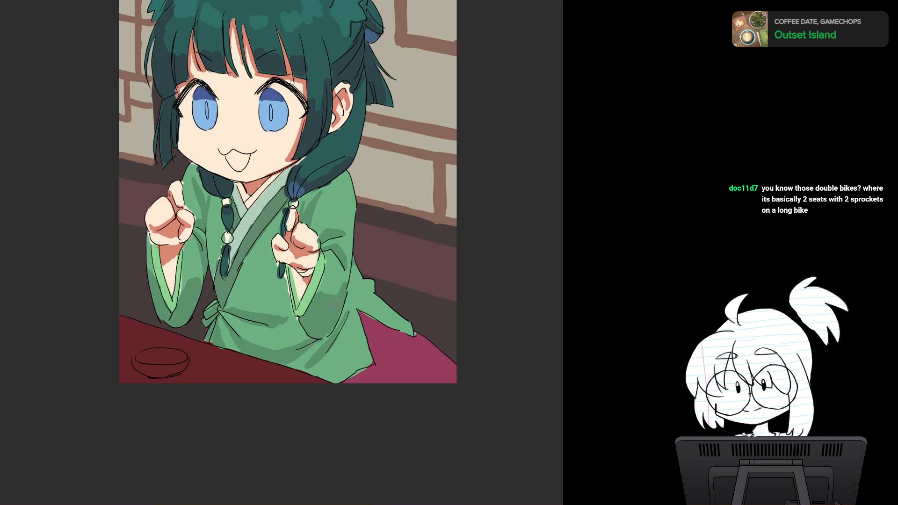
{"action": "left_click_drag", "start_coordinate": [336, 304], "coordinate": [320, 317]}
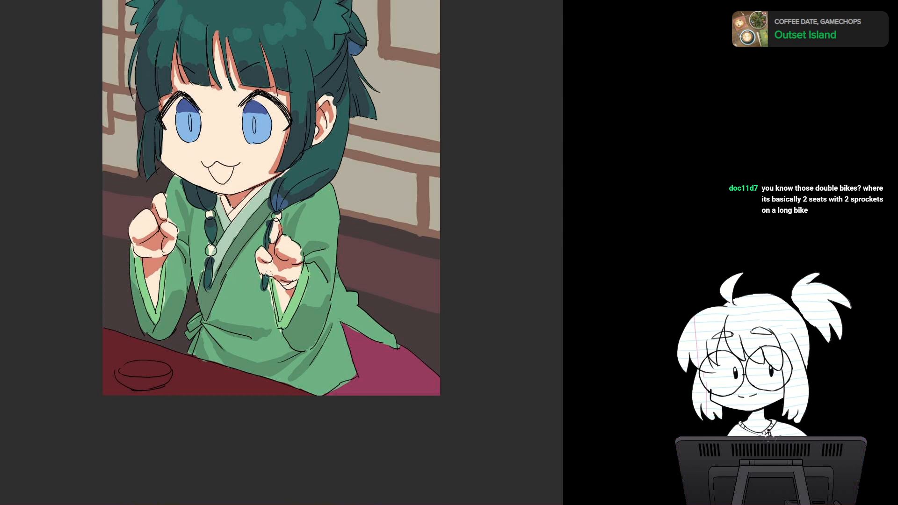
{"action": "left_click_drag", "start_coordinate": [269, 274], "coordinate": [248, 305]}
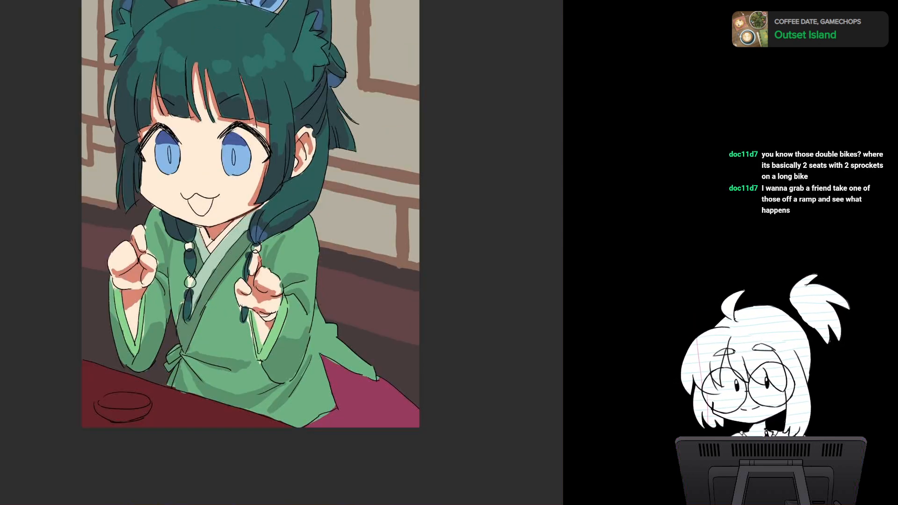
Step: Paint grey shadows on the inner collar strips and darker shadows across the green collar bands beneath the chin
{"action": "scroll", "coordinate": [295, 273], "scroll_direction": "up", "scroll_amount": 4}
{"action": "left_click_drag", "start_coordinate": [295, 273], "coordinate": [351, 295]}
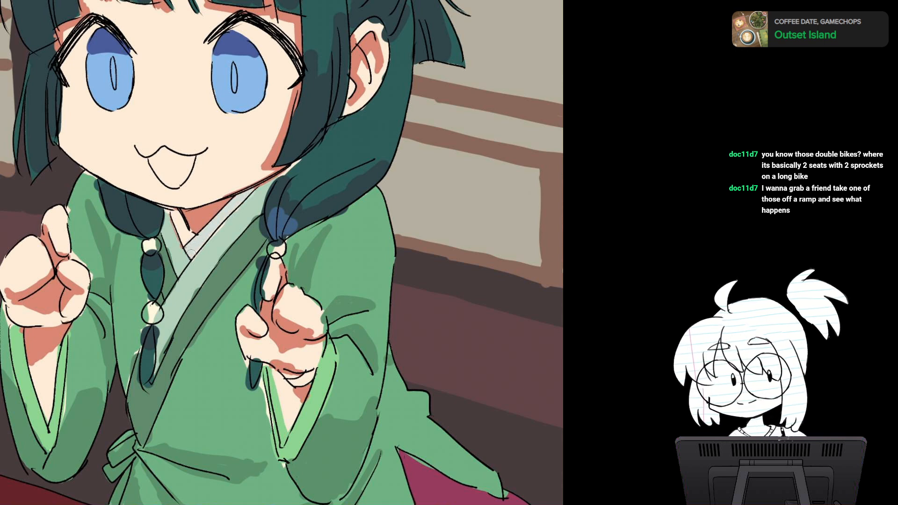
{"action": "left_click_drag", "start_coordinate": [174, 212], "coordinate": [186, 232]}
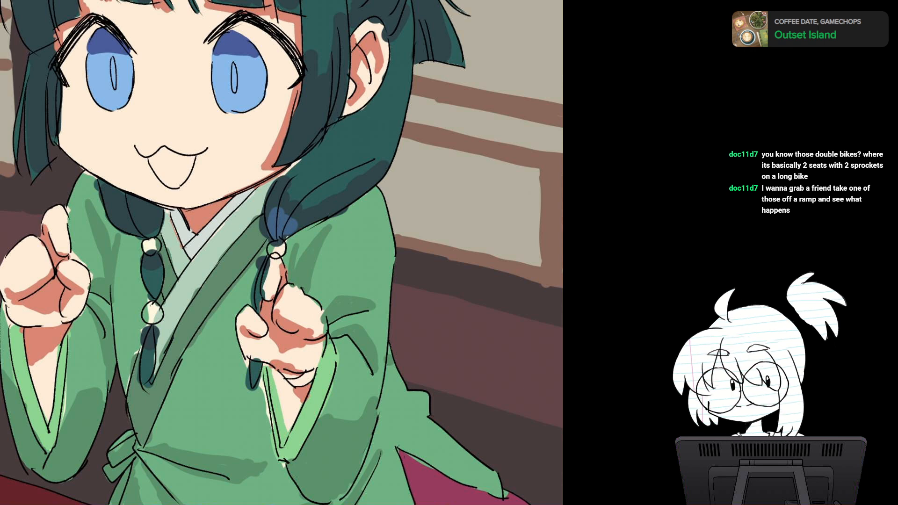
{"action": "left_click_drag", "start_coordinate": [172, 211], "coordinate": [186, 243]}
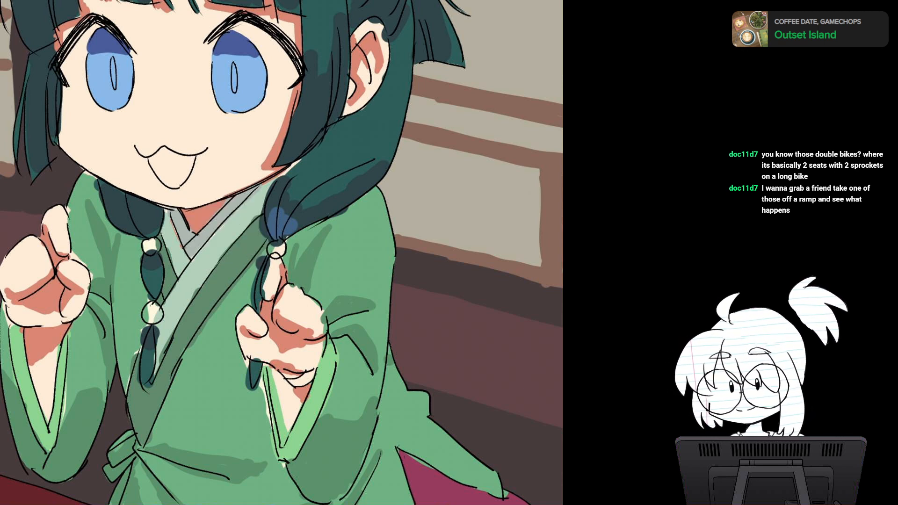
{"action": "mouse_move", "coordinate": [207, 245]}
{"action": "left_mouse_down"}
{"action": "mouse_move", "coordinate": [250, 217]}
{"action": "mouse_move", "coordinate": [213, 238]}
{"action": "mouse_move", "coordinate": [258, 197]}
{"action": "mouse_move", "coordinate": [249, 199]}
{"action": "mouse_move", "coordinate": [261, 212]}
{"action": "left_mouse_up"}
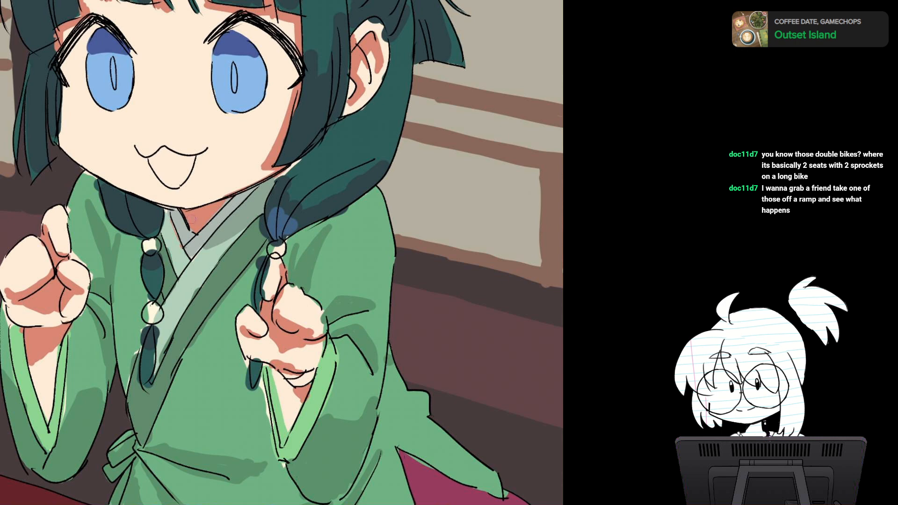
{"action": "mouse_move", "coordinate": [167, 210]}
{"action": "left_mouse_down"}
{"action": "mouse_move", "coordinate": [170, 240]}
{"action": "mouse_move", "coordinate": [180, 246]}
{"action": "mouse_move", "coordinate": [171, 226]}
{"action": "mouse_move", "coordinate": [234, 231]}
{"action": "mouse_move", "coordinate": [225, 246]}
{"action": "left_mouse_up"}
{"action": "left_click", "coordinate": [253, 236], "text": "alt"}
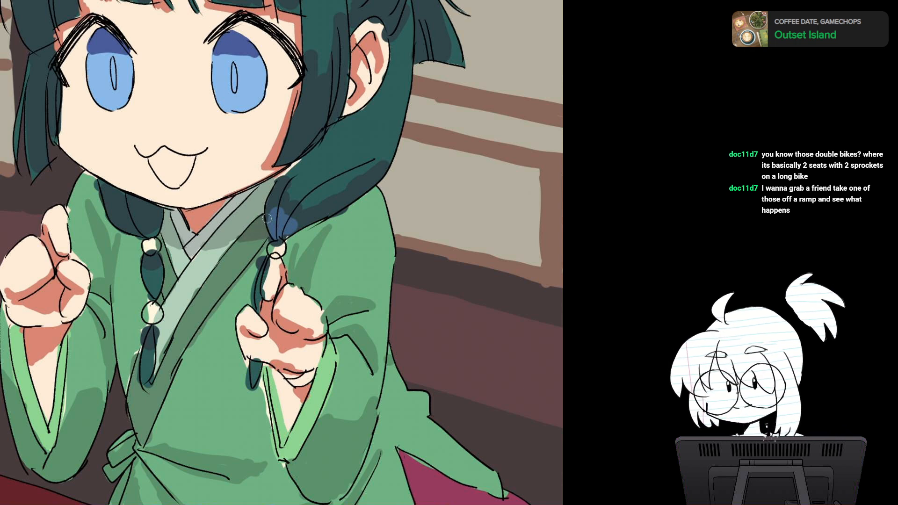
{"action": "scroll", "coordinate": [390, 245], "scroll_direction": "down", "scroll_amount": 4}
{"action": "scroll", "coordinate": [390, 245], "scroll_direction": "up", "scroll_amount": 3}
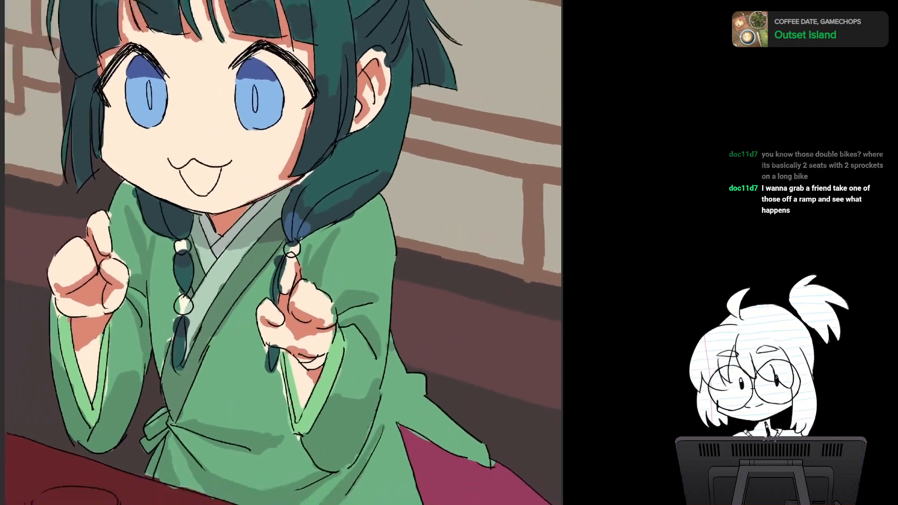
{"action": "scroll", "coordinate": [390, 245], "scroll_direction": "down", "scroll_amount": 6}
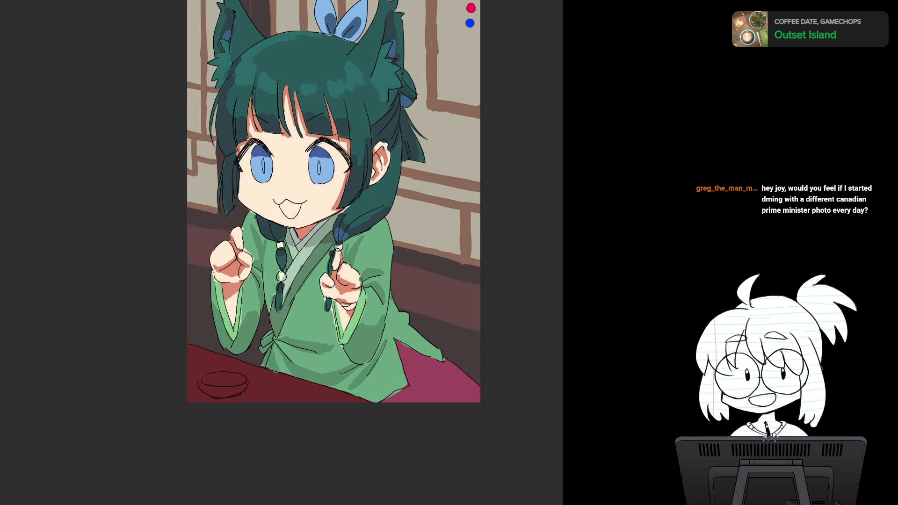
{"action": "scroll", "coordinate": [358, 289], "scroll_direction": "up", "scroll_amount": 3}
{"action": "left_click_drag", "start_coordinate": [358, 289], "coordinate": [315, 243]}
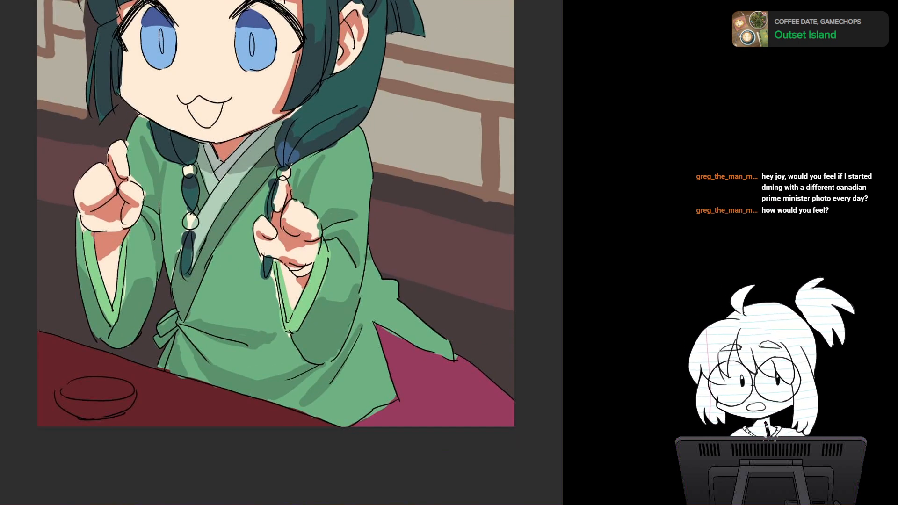
{"action": "scroll", "coordinate": [316, 229], "scroll_direction": "up", "scroll_amount": 3}
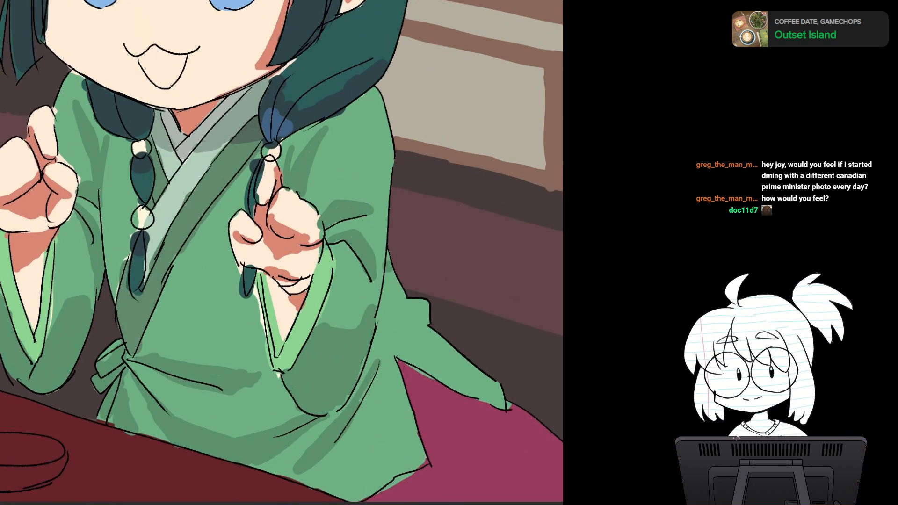
{"action": "scroll", "coordinate": [315, 229], "scroll_direction": "up", "scroll_amount": 1}
{"action": "left_click_drag", "start_coordinate": [315, 229], "coordinate": [374, 306]}
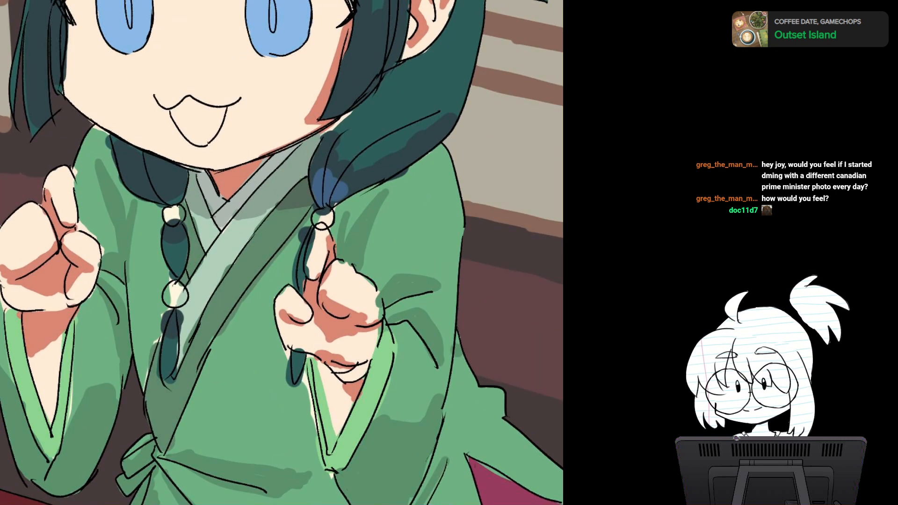
Step: Colour the upper beads on both braids magenta with pink highlights and the lower bead on the near braid blue-grey
{"action": "mouse_move", "coordinate": [318, 210]}
{"action": "left_mouse_down"}
{"action": "mouse_move", "coordinate": [326, 224]}
{"action": "mouse_move", "coordinate": [329, 212]}
{"action": "mouse_move", "coordinate": [315, 212]}
{"action": "left_mouse_up"}
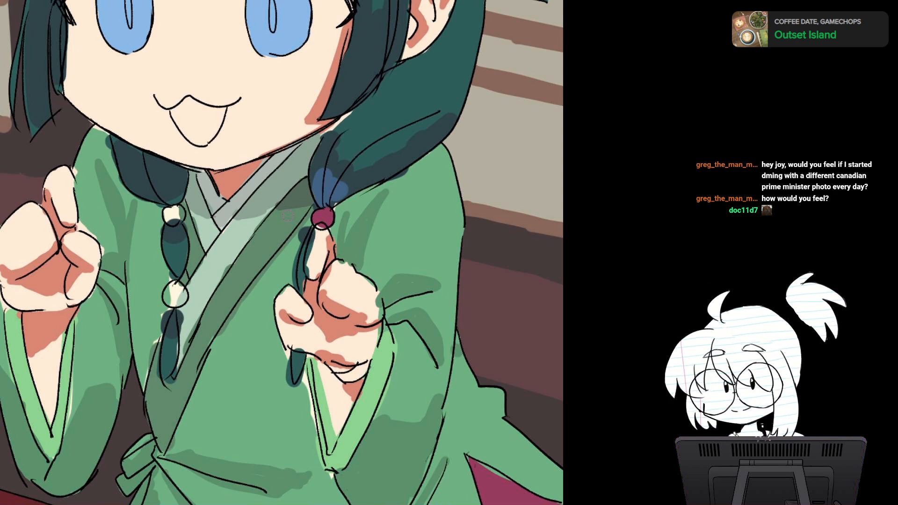
{"action": "left_click_drag", "start_coordinate": [164, 216], "coordinate": [181, 209]}
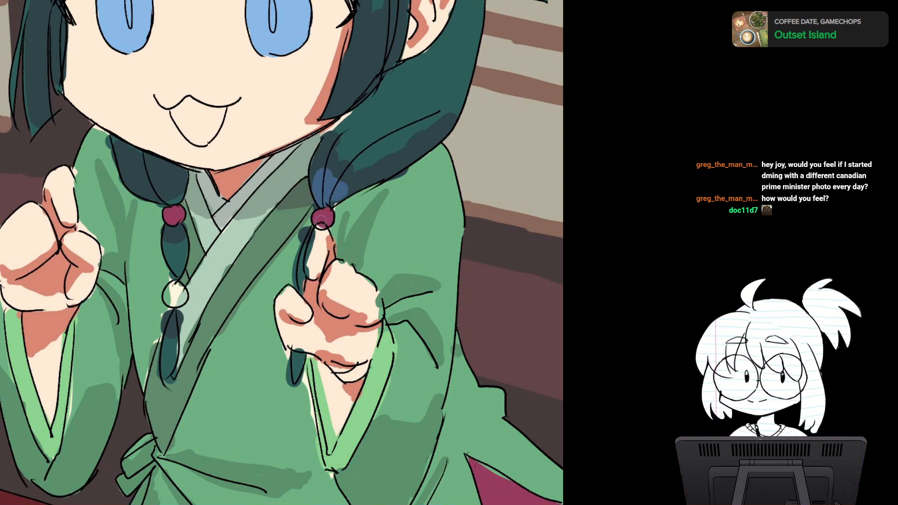
{"action": "mouse_move", "coordinate": [321, 221]}
{"action": "left_mouse_down"}
{"action": "mouse_move", "coordinate": [328, 217]}
{"action": "mouse_move", "coordinate": [321, 229]}
{"action": "mouse_move", "coordinate": [317, 221]}
{"action": "left_mouse_up"}
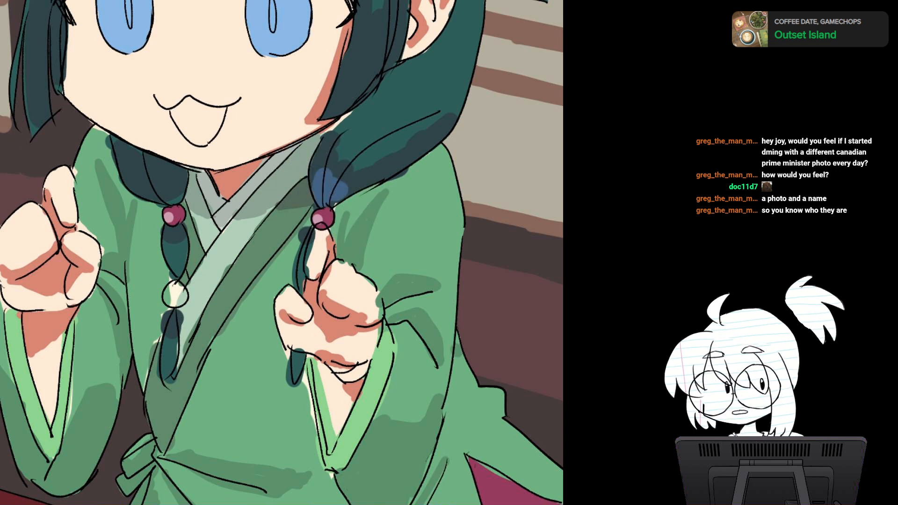
{"action": "left_click_drag", "start_coordinate": [176, 294], "coordinate": [175, 295]}
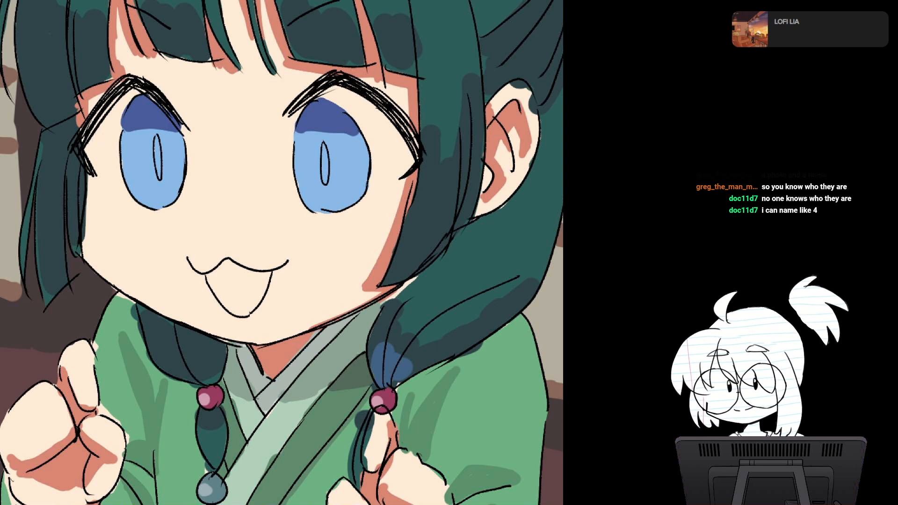
Step: Paint the whites of both eyes off-white, with light grey shading and a darker grey edge beneath the upper lashes
{"action": "mouse_move", "coordinate": [128, 93]}
{"action": "left_mouse_down"}
{"action": "mouse_move", "coordinate": [106, 128]}
{"action": "mouse_move", "coordinate": [130, 96]}
{"action": "mouse_move", "coordinate": [114, 145]}
{"action": "mouse_move", "coordinate": [94, 146]}
{"action": "mouse_move", "coordinate": [105, 183]}
{"action": "mouse_move", "coordinate": [119, 175]}
{"action": "mouse_move", "coordinate": [97, 167]}
{"action": "mouse_move", "coordinate": [124, 193]}
{"action": "mouse_move", "coordinate": [129, 180]}
{"action": "left_mouse_up"}
{"action": "mouse_move", "coordinate": [328, 94]}
{"action": "left_mouse_down"}
{"action": "mouse_move", "coordinate": [356, 108]}
{"action": "mouse_move", "coordinate": [406, 160]}
{"action": "mouse_move", "coordinate": [391, 181]}
{"action": "mouse_move", "coordinate": [388, 150]}
{"action": "mouse_move", "coordinate": [367, 127]}
{"action": "mouse_move", "coordinate": [373, 182]}
{"action": "mouse_move", "coordinate": [386, 173]}
{"action": "mouse_move", "coordinate": [369, 197]}
{"action": "mouse_move", "coordinate": [409, 167]}
{"action": "left_mouse_up"}
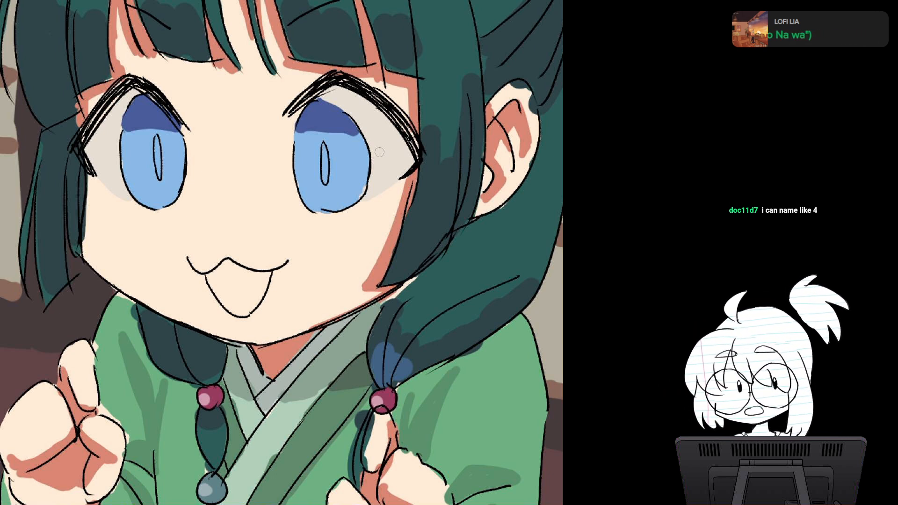
{"action": "mouse_move", "coordinate": [367, 124]}
{"action": "left_mouse_down"}
{"action": "mouse_move", "coordinate": [374, 145]}
{"action": "mouse_move", "coordinate": [379, 130]}
{"action": "mouse_move", "coordinate": [405, 158]}
{"action": "mouse_move", "coordinate": [403, 169]}
{"action": "mouse_move", "coordinate": [377, 166]}
{"action": "left_mouse_up"}
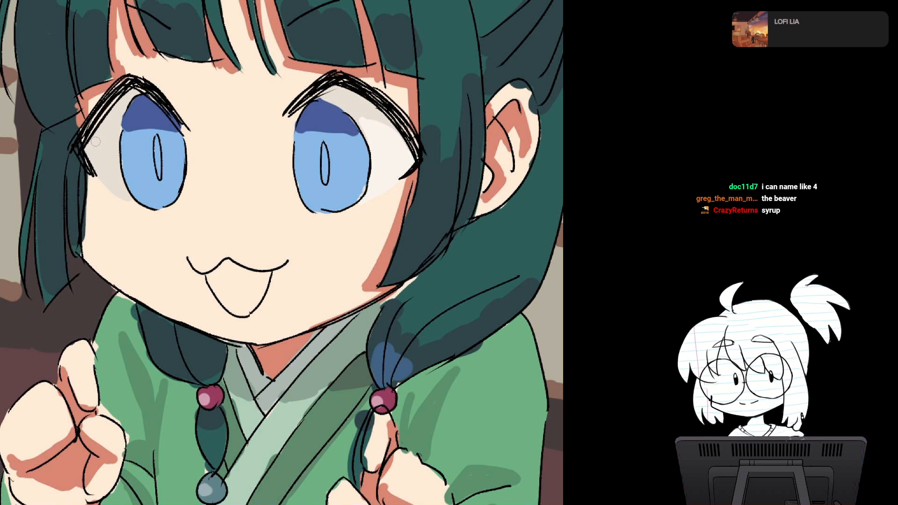
{"action": "left_click_drag", "start_coordinate": [95, 142], "coordinate": [116, 127]}
{"action": "left_click_drag", "start_coordinate": [93, 162], "coordinate": [114, 141]}
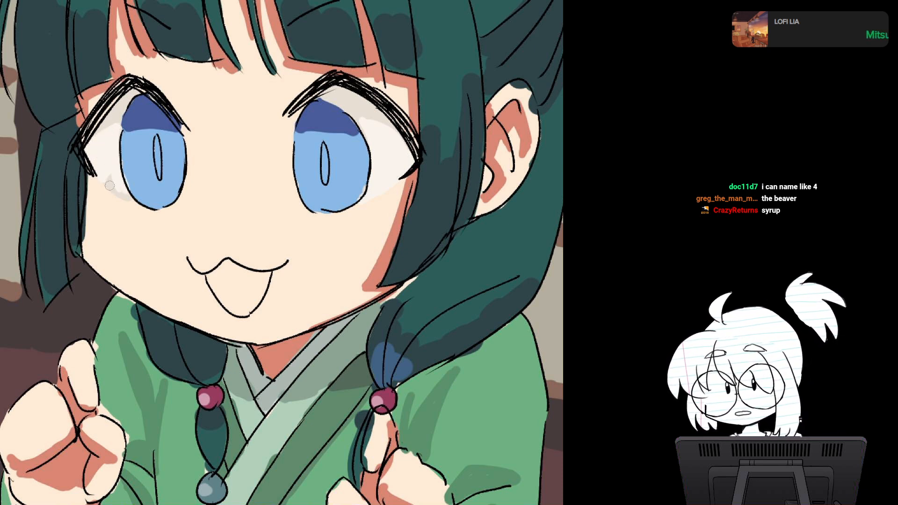
{"action": "mouse_move", "coordinate": [109, 186]}
{"action": "left_mouse_down"}
{"action": "mouse_move", "coordinate": [108, 177]}
{"action": "mouse_move", "coordinate": [132, 199]}
{"action": "left_mouse_up"}
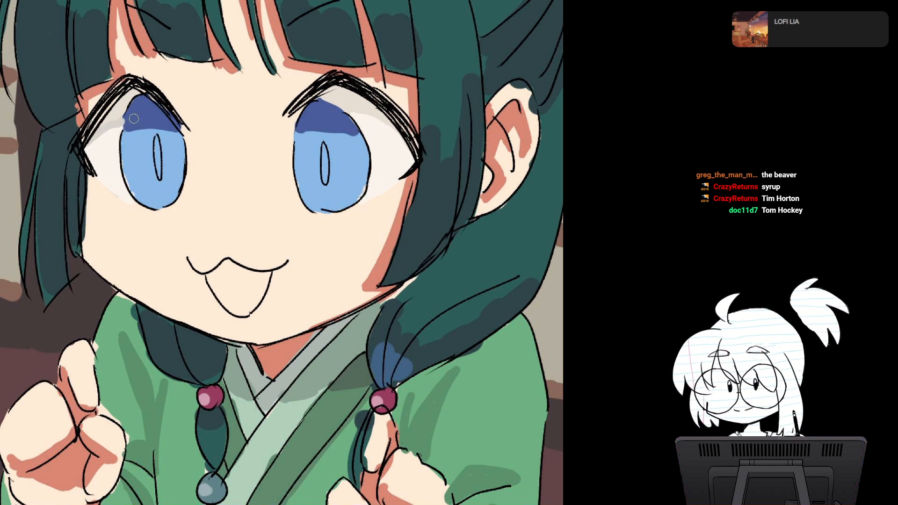
{"action": "key", "text": "ctrl+z"}
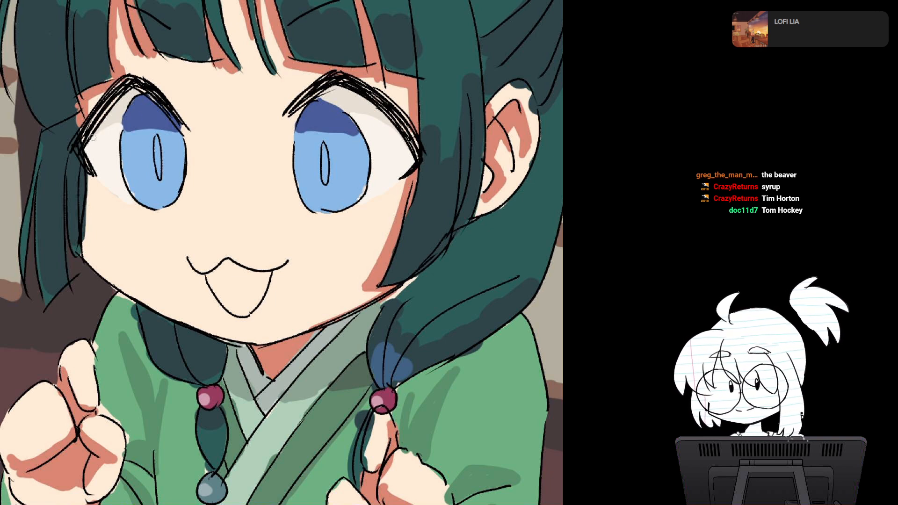
{"action": "left_click_drag", "start_coordinate": [346, 111], "coordinate": [400, 128]}
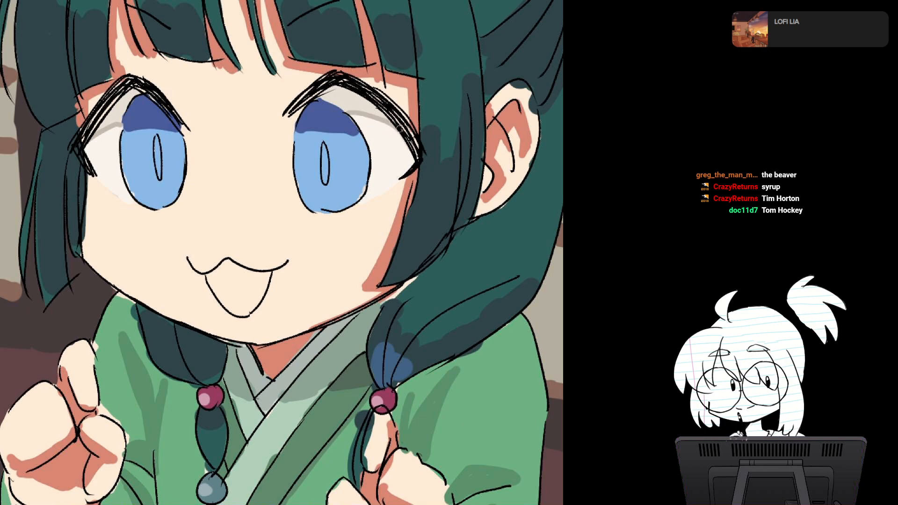
Step: Clean up the dark blue shading across the top of both irises, evening its lower edge and trimming the overspill
{"action": "scroll", "coordinate": [426, 206], "scroll_direction": "down", "scroll_amount": 5}
{"action": "scroll", "coordinate": [426, 207], "scroll_direction": "up", "scroll_amount": 5}
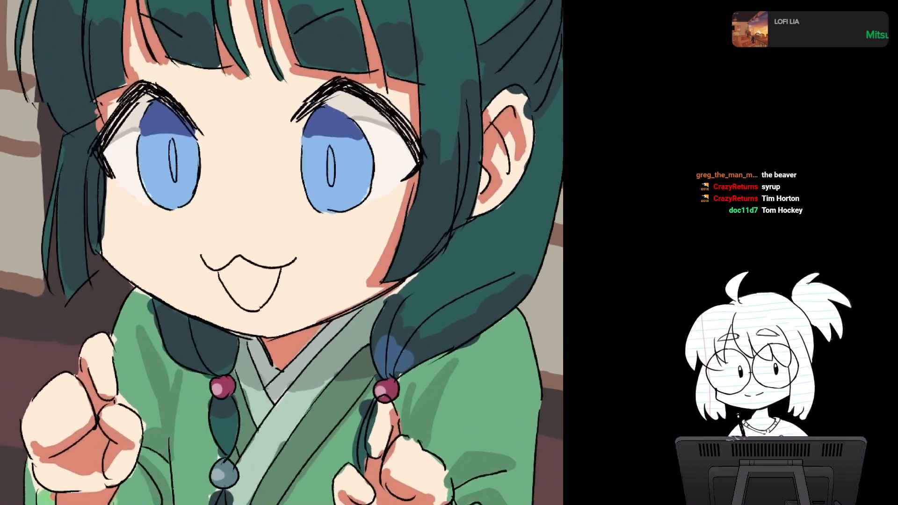
{"action": "scroll", "coordinate": [426, 207], "scroll_direction": "down", "scroll_amount": 1}
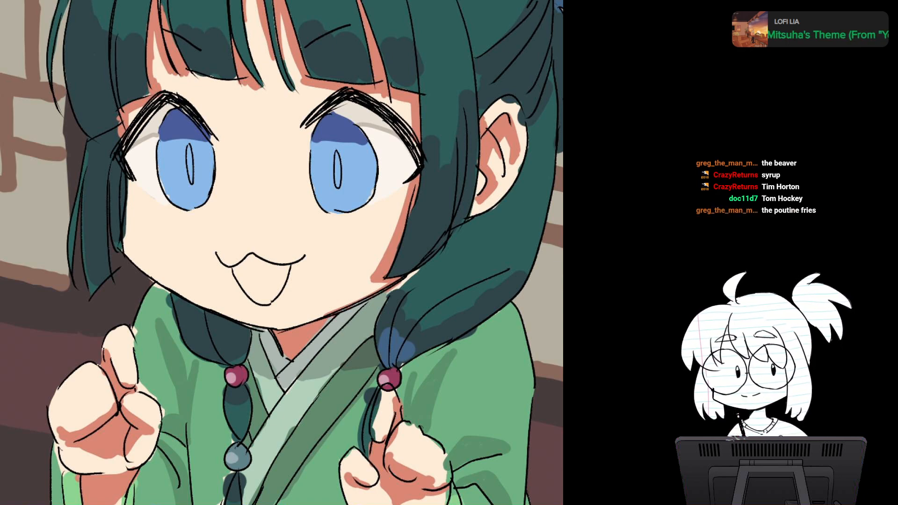
{"action": "scroll", "coordinate": [238, 51], "scroll_direction": "up", "scroll_amount": 3}
{"action": "scroll", "coordinate": [282, 252], "scroll_direction": "up", "scroll_amount": 2}
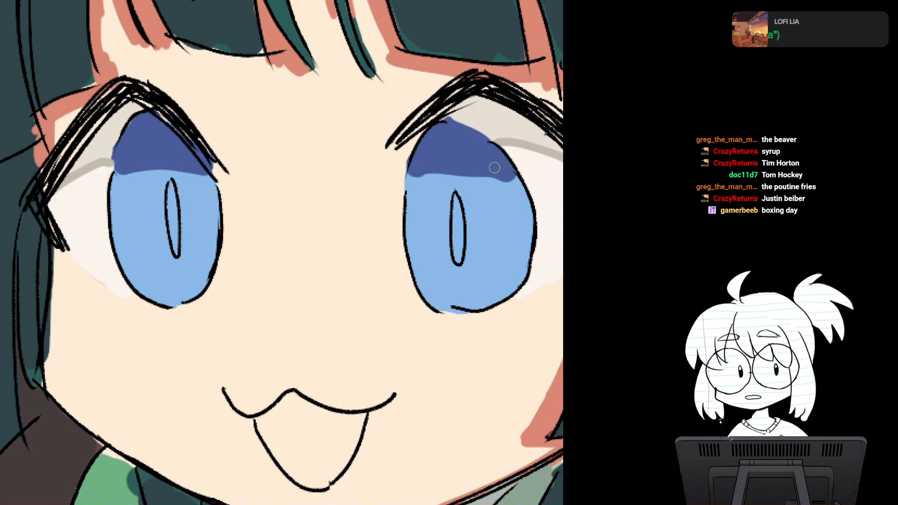
{"action": "left_click_drag", "start_coordinate": [495, 168], "coordinate": [449, 143]}
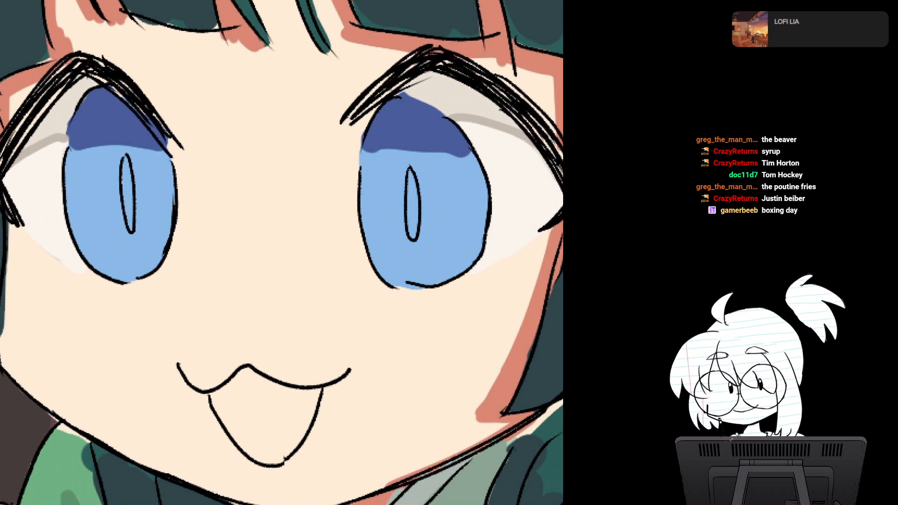
{"action": "left_click", "coordinate": [169, 89], "text": "alt"}
{"action": "mouse_move", "coordinate": [117, 86]}
{"action": "left_mouse_down"}
{"action": "mouse_move", "coordinate": [177, 150]}
{"action": "mouse_move", "coordinate": [149, 119]}
{"action": "left_mouse_up"}
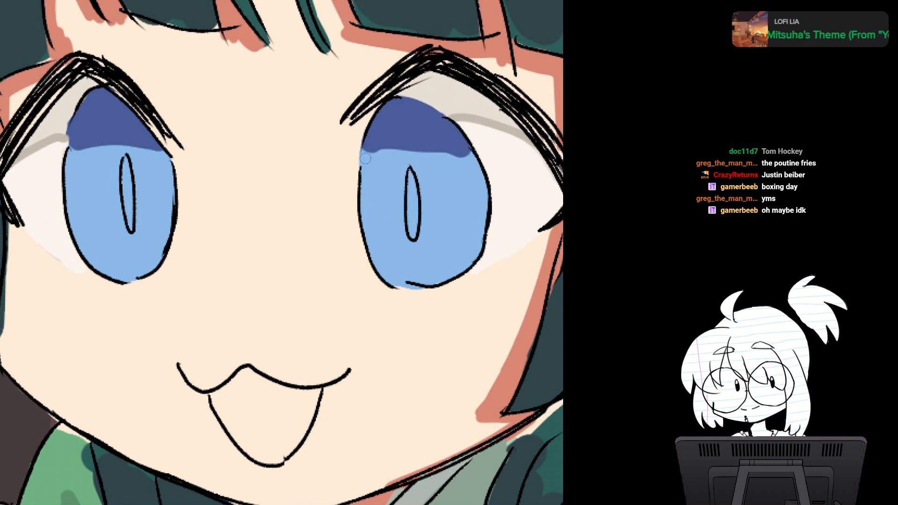
{"action": "left_click_drag", "start_coordinate": [366, 156], "coordinate": [470, 160]}
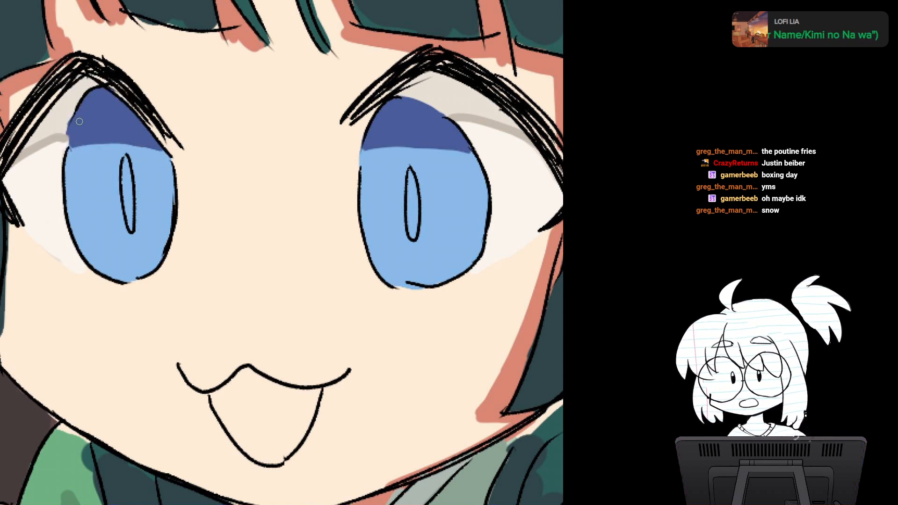
{"action": "left_click", "coordinate": [60, 125], "text": "alt"}
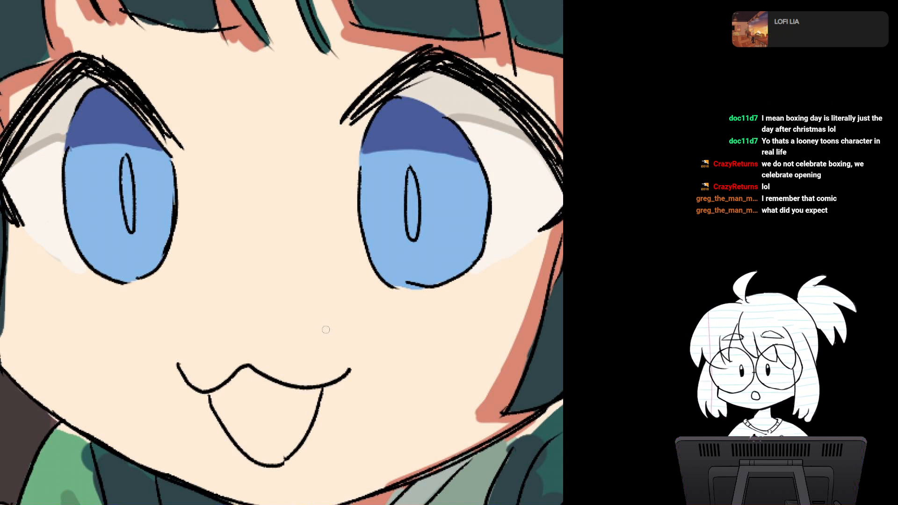
Step: Tidy the lower outer edges of both eye whites where they meet the skin
{"action": "scroll", "coordinate": [343, 256], "scroll_direction": "down", "scroll_amount": 2}
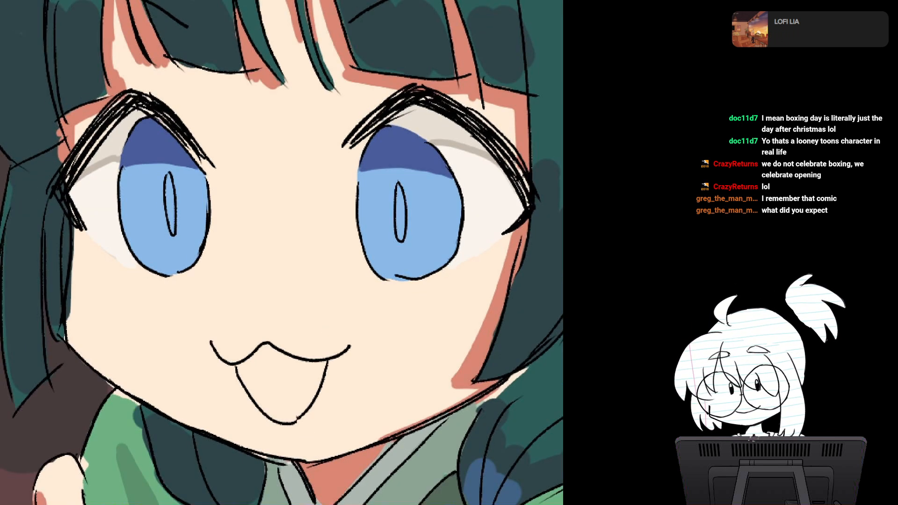
{"action": "key", "text": "asciicircum"}
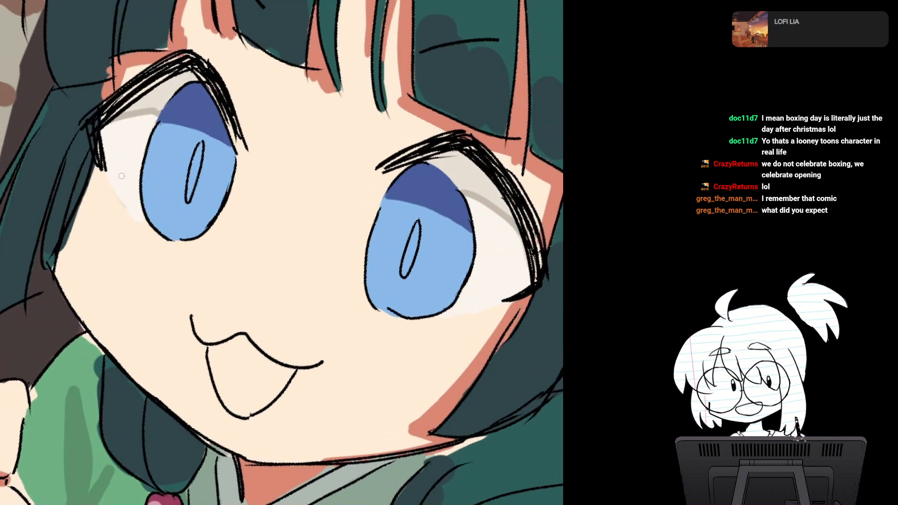
{"action": "key", "text": "asciicircum"}
{"action": "scroll", "coordinate": [232, 222], "scroll_direction": "up", "scroll_amount": 4}
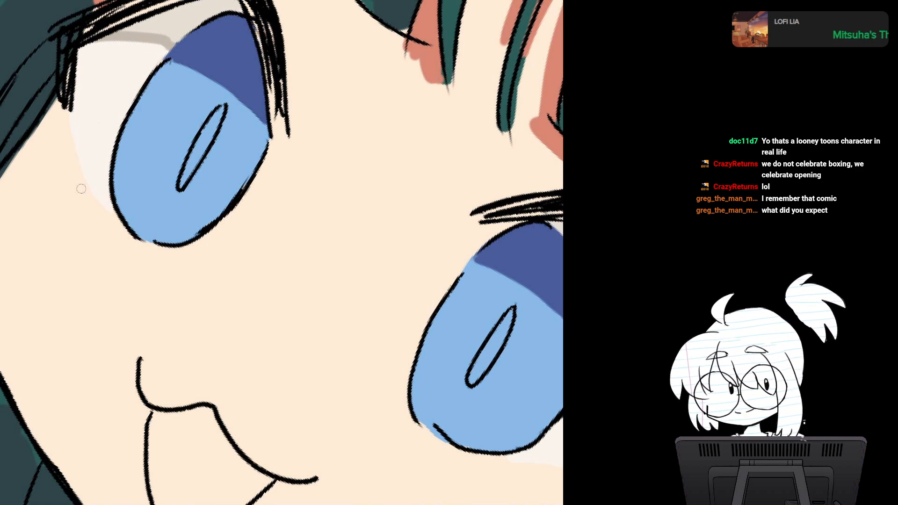
{"action": "key", "text": "minus"}
{"action": "key", "text": "minus"}
{"action": "key", "text": "minus"}
{"action": "left_click_drag", "start_coordinate": [344, 262], "coordinate": [219, 244]}
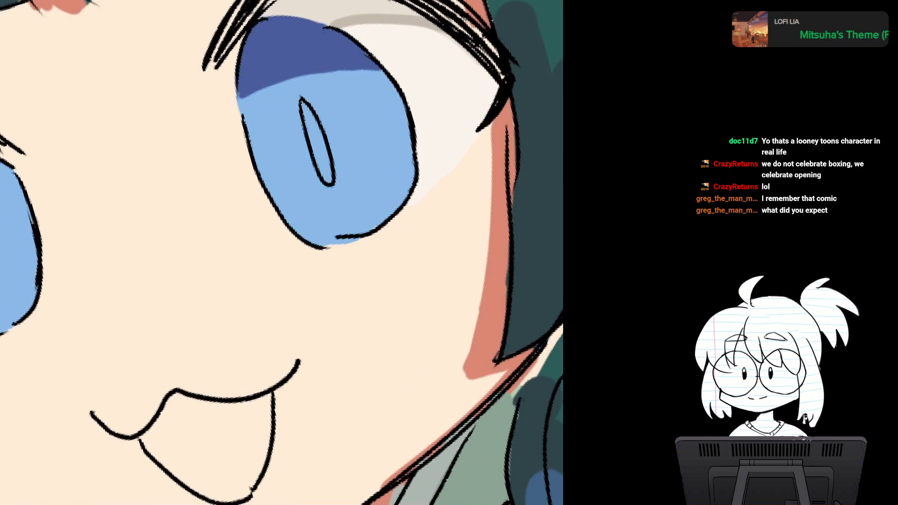
{"action": "mouse_move", "coordinate": [433, 178]}
{"action": "left_mouse_down"}
{"action": "mouse_move", "coordinate": [427, 186]}
{"action": "mouse_move", "coordinate": [441, 179]}
{"action": "mouse_move", "coordinate": [445, 148]}
{"action": "mouse_move", "coordinate": [448, 166]}
{"action": "left_mouse_up"}
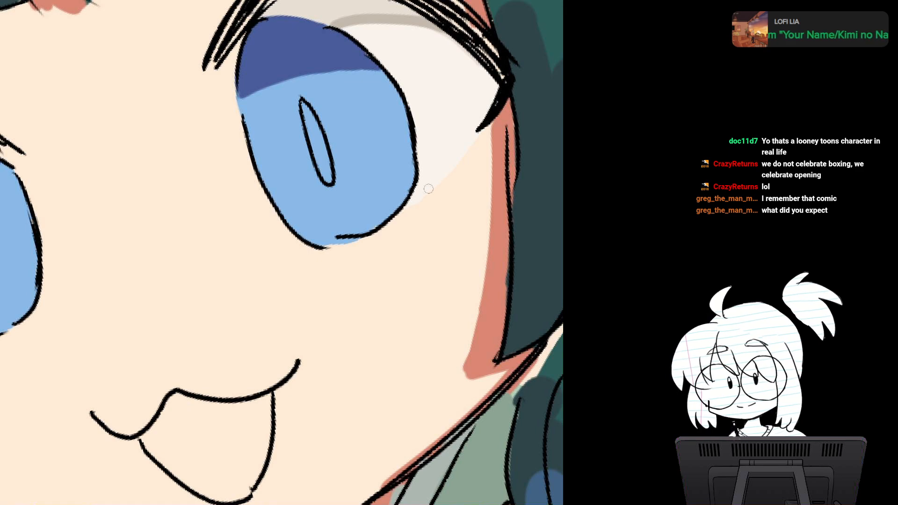
{"action": "left_click_drag", "start_coordinate": [459, 141], "coordinate": [532, 270]}
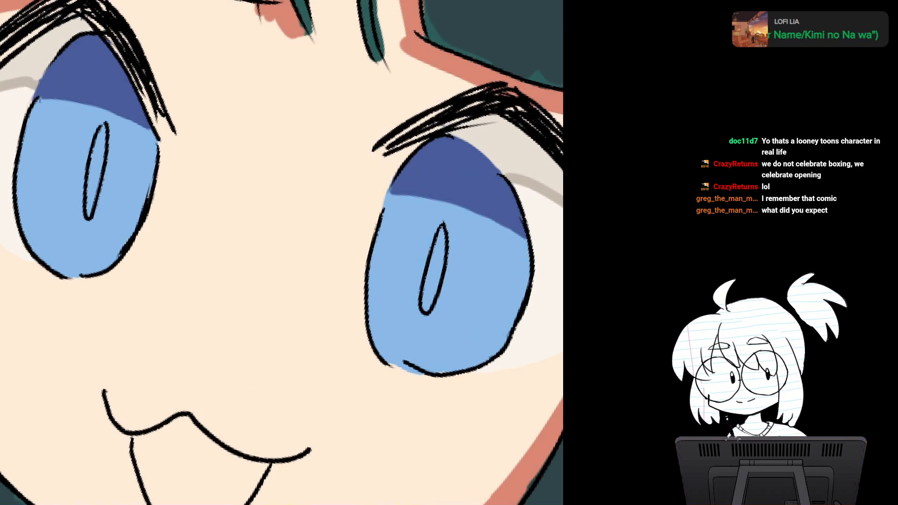
Step: Dot a cluster of small light-brown freckles across the nose area between the eyes
{"action": "scroll", "coordinate": [281, 252], "scroll_direction": "down", "scroll_amount": 3}
{"action": "left_click_drag", "start_coordinate": [399, 266], "coordinate": [405, 191]}
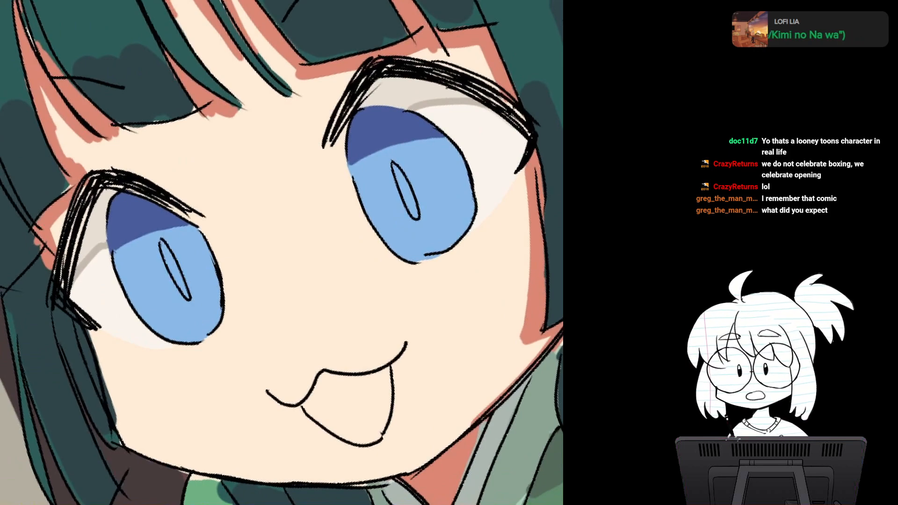
{"action": "scroll", "coordinate": [290, 281], "scroll_direction": "up", "scroll_amount": 3}
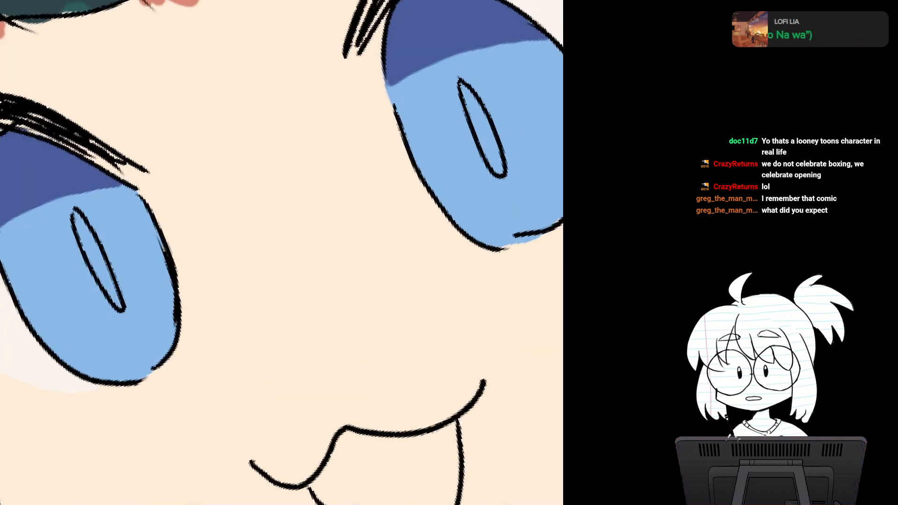
{"action": "scroll", "coordinate": [309, 280], "scroll_direction": "down", "scroll_amount": 3}
{"action": "left_click_drag", "start_coordinate": [397, 210], "coordinate": [405, 260]}
{"action": "left_click_drag", "start_coordinate": [337, 290], "coordinate": [256, 246]}
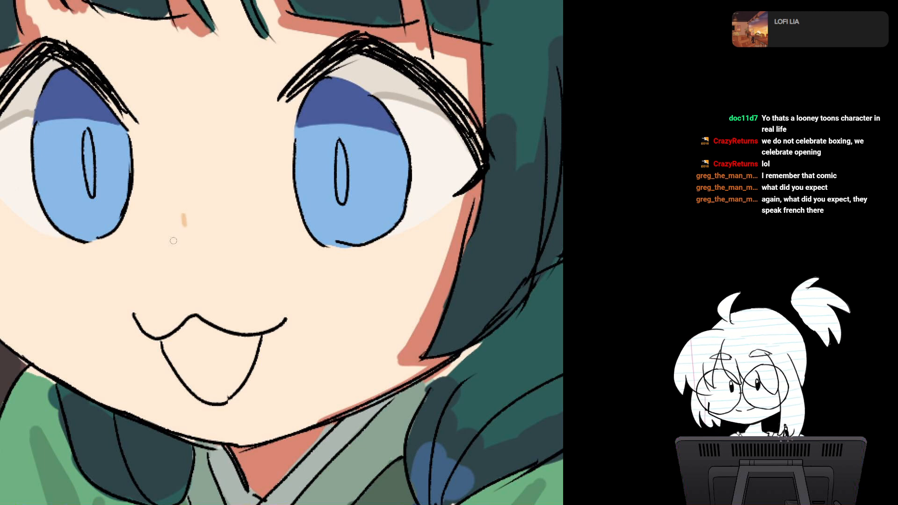
{"action": "key", "text": "ctrl+z"}
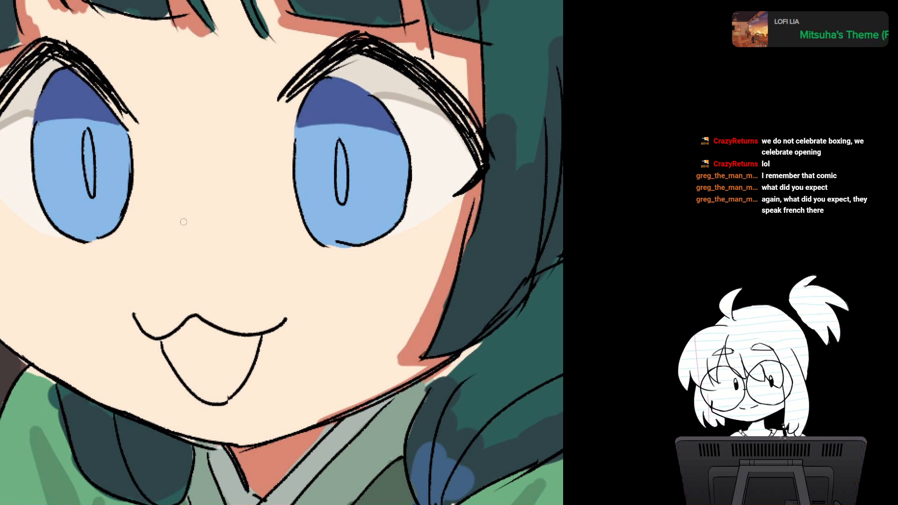
{"action": "left_click_drag", "start_coordinate": [184, 210], "coordinate": [185, 222]}
{"action": "key", "text": "ctrl+z"}
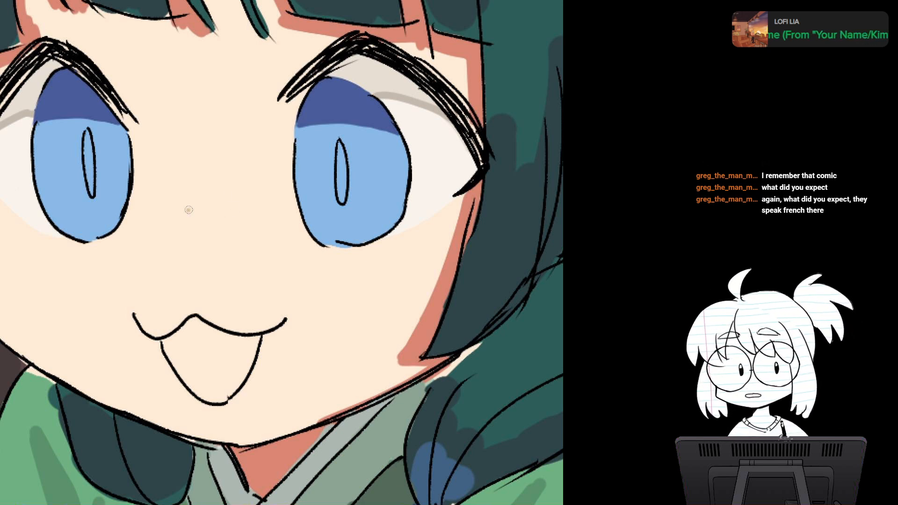
{"action": "mouse_move", "coordinate": [188, 209]}
{"action": "left_mouse_down"}
{"action": "mouse_move", "coordinate": [174, 237]}
{"action": "mouse_move", "coordinate": [204, 235]}
{"action": "mouse_move", "coordinate": [214, 218]}
{"action": "mouse_move", "coordinate": [235, 238]}
{"action": "left_mouse_up"}
{"action": "mouse_move", "coordinate": [152, 243]}
{"action": "left_mouse_down"}
{"action": "mouse_move", "coordinate": [147, 248]}
{"action": "mouse_move", "coordinate": [255, 253]}
{"action": "left_mouse_up"}
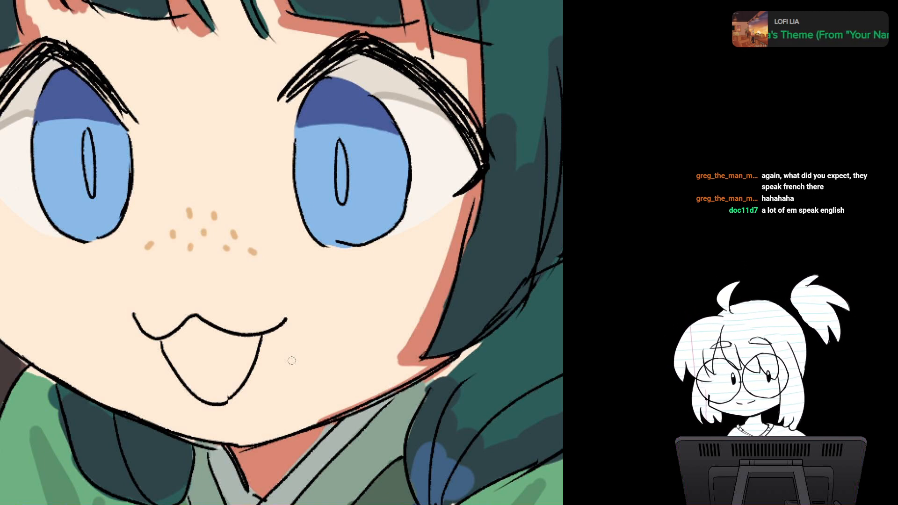
Step: Try a small white highlight on the nose just below the freckles
{"action": "scroll", "coordinate": [316, 246], "scroll_direction": "down", "scroll_amount": 4}
{"action": "scroll", "coordinate": [316, 246], "scroll_direction": "up", "scroll_amount": 4}
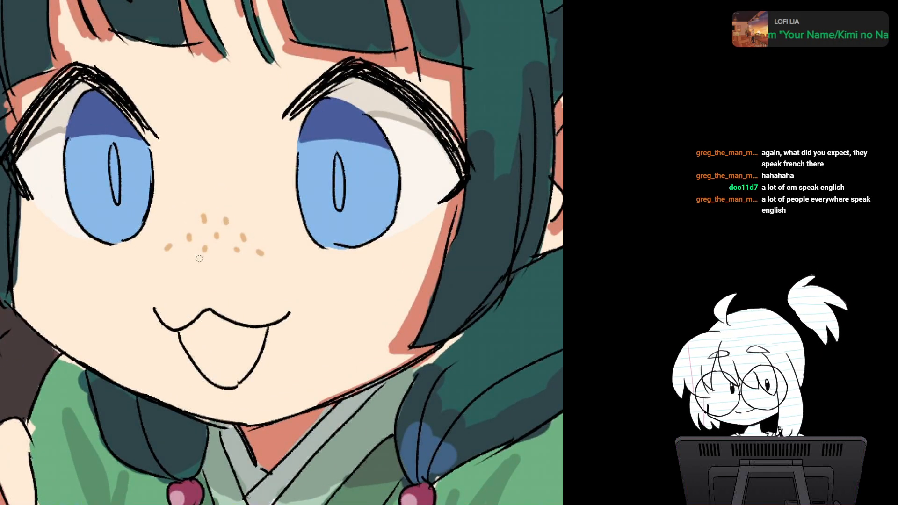
{"action": "mouse_move", "coordinate": [200, 259]}
{"action": "left_mouse_down"}
{"action": "mouse_move", "coordinate": [195, 273]}
{"action": "mouse_move", "coordinate": [206, 257]}
{"action": "left_mouse_up"}
{"action": "key", "text": "ctrl+z"}
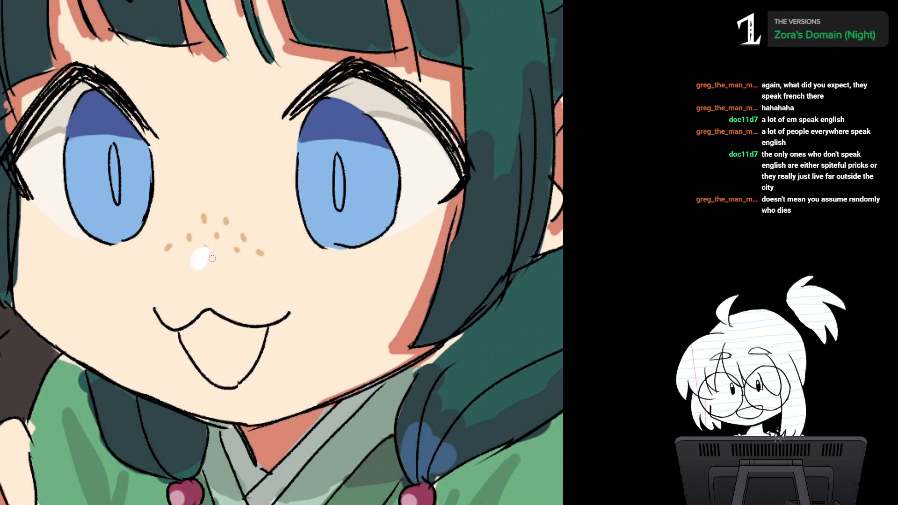
{"action": "scroll", "coordinate": [212, 258], "scroll_direction": "down", "scroll_amount": 5}
{"action": "scroll", "coordinate": [212, 259], "scroll_direction": "up", "scroll_amount": 3}
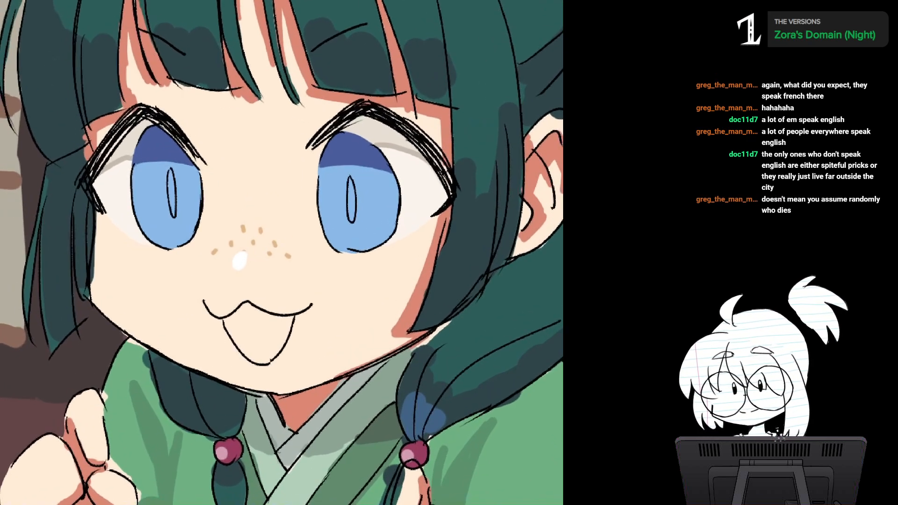
{"action": "key", "text": "ctrl+z"}
{"action": "scroll", "coordinate": [281, 252], "scroll_direction": "up", "scroll_amount": 3}
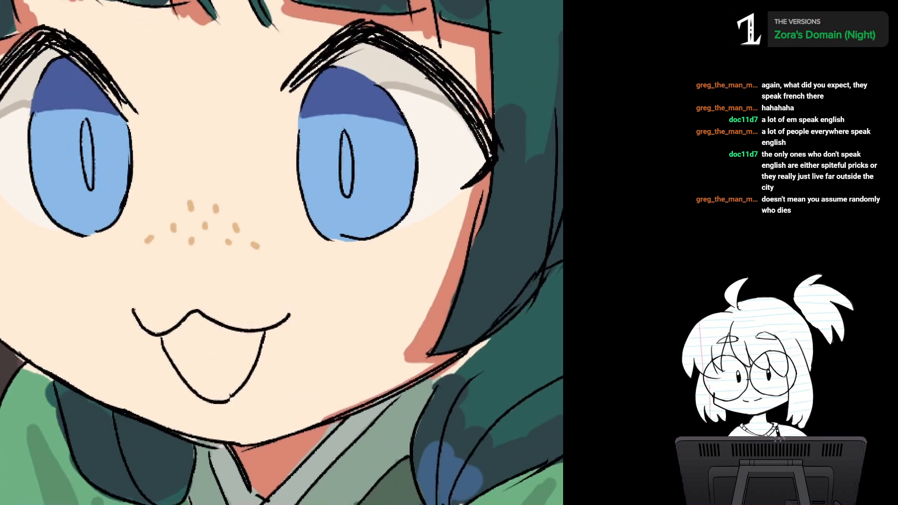
{"action": "scroll", "coordinate": [308, 267], "scroll_direction": "down", "scroll_amount": 1}
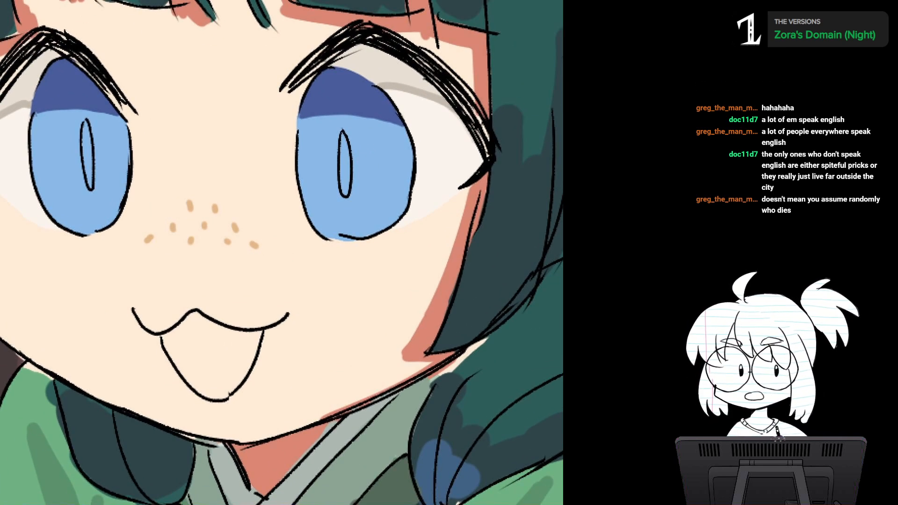
{"action": "left_click_drag", "start_coordinate": [290, 266], "coordinate": [274, 237]}
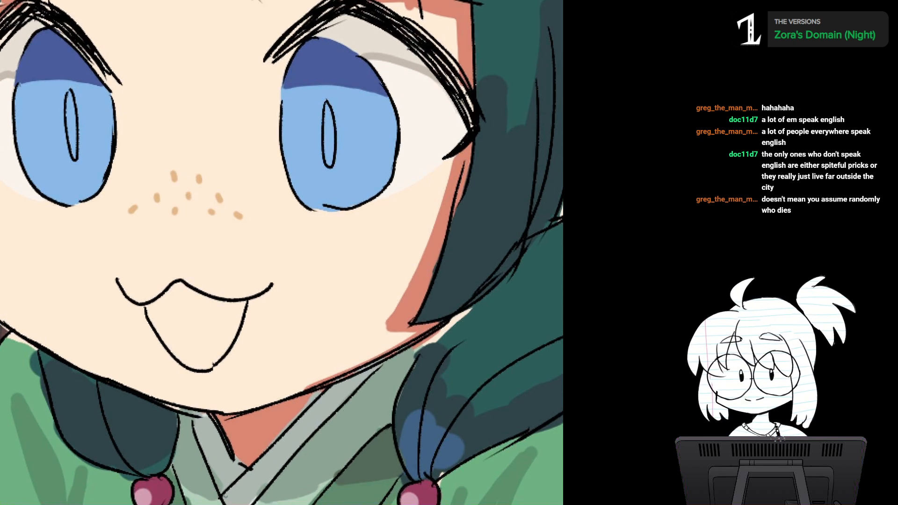
Step: Paint and fill a small solid white highlight on the nose, just below the freckles
{"action": "left_click_drag", "start_coordinate": [167, 219], "coordinate": [177, 219]}
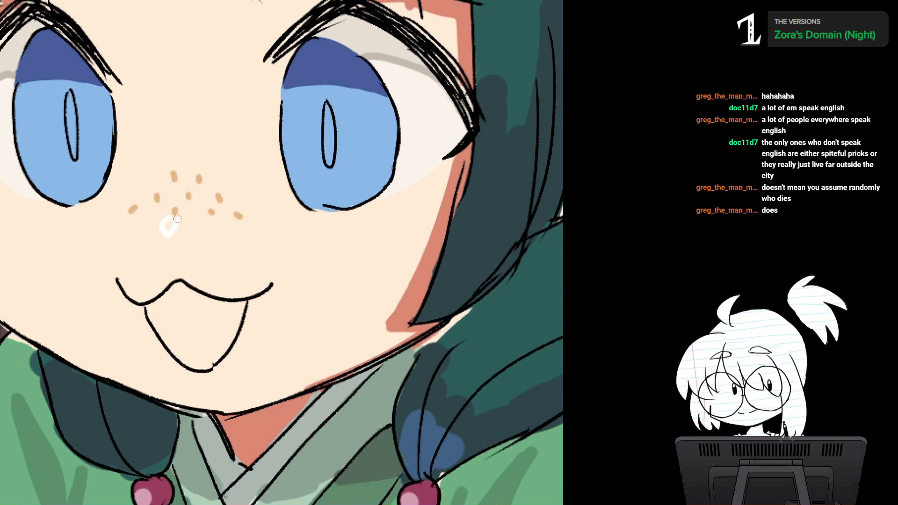
{"action": "key", "text": "ctrl+minus"}
{"action": "key", "text": "ctrl+minus"}
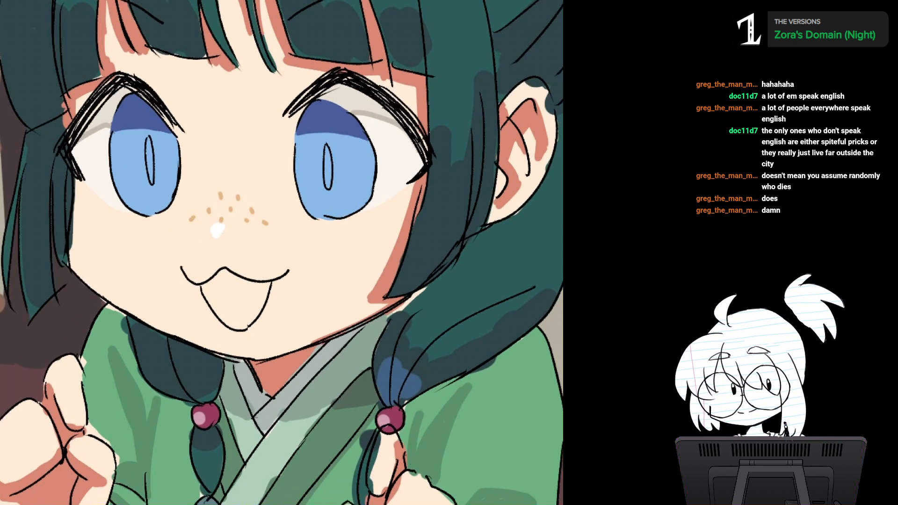
{"action": "left_click_drag", "start_coordinate": [290, 243], "coordinate": [311, 261]}
{"action": "scroll", "coordinate": [201, 283], "scroll_direction": "up", "scroll_amount": 3}
{"action": "left_click_drag", "start_coordinate": [201, 283], "coordinate": [268, 302]}
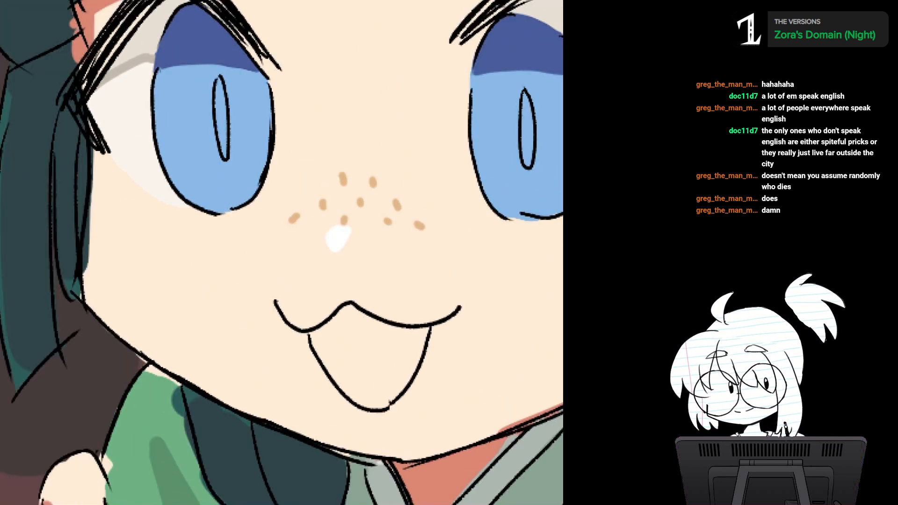
Step: Touch up the dark slate shading on the side lock of hair that runs along the cheek
{"action": "left_click", "coordinate": [117, 206], "text": "alt"}
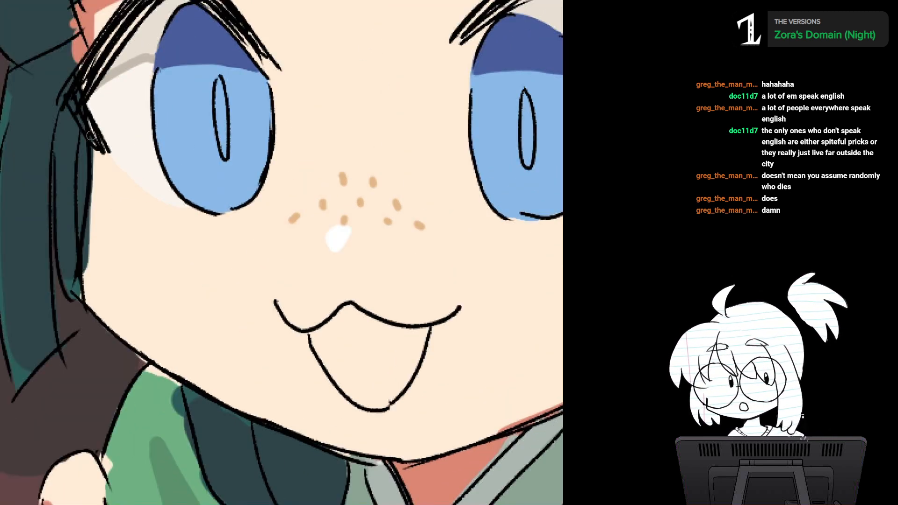
{"action": "left_click_drag", "start_coordinate": [91, 136], "coordinate": [92, 236]}
{"action": "mouse_move", "coordinate": [93, 191]}
{"action": "left_mouse_down"}
{"action": "mouse_move", "coordinate": [87, 267]}
{"action": "mouse_move", "coordinate": [94, 294]}
{"action": "mouse_move", "coordinate": [67, 278]}
{"action": "mouse_move", "coordinate": [77, 283]}
{"action": "left_mouse_up"}
{"action": "left_click", "coordinate": [66, 203], "text": "alt"}
{"action": "left_click_drag", "start_coordinate": [78, 210], "coordinate": [173, 154]}
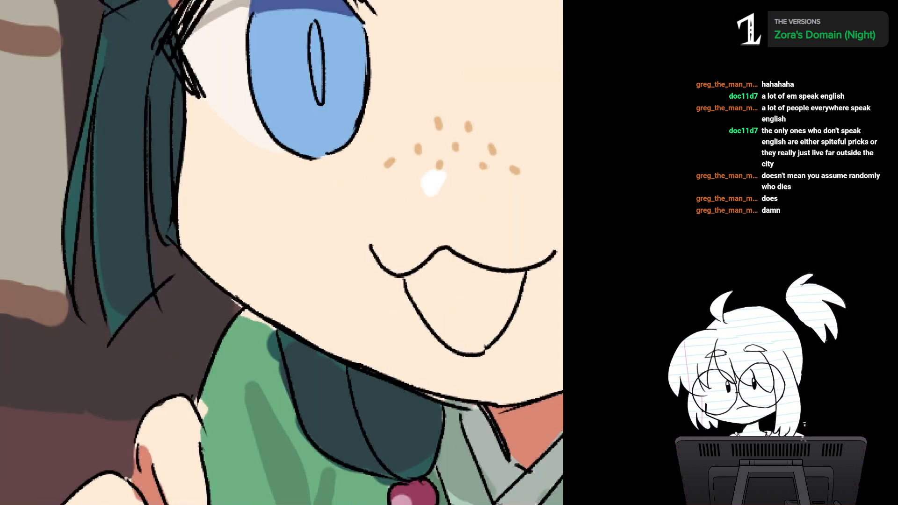
{"action": "left_click_drag", "start_coordinate": [103, 288], "coordinate": [120, 322]}
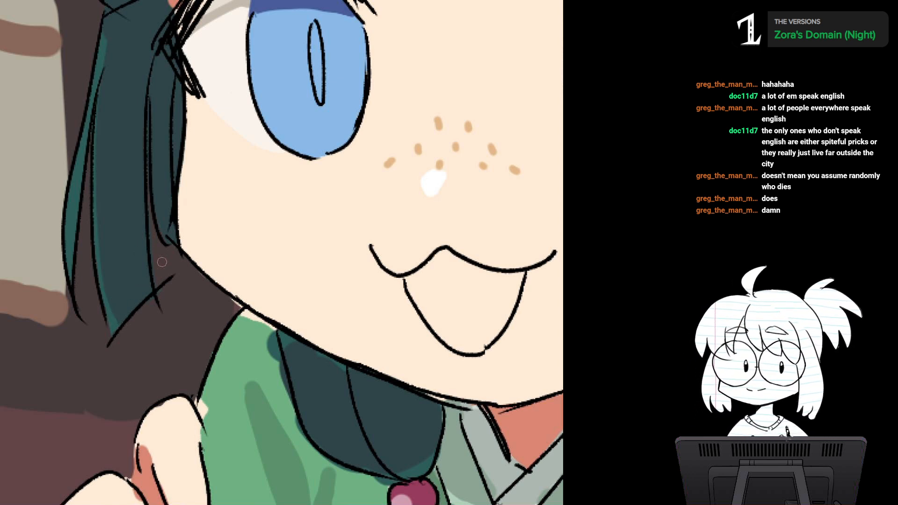
{"action": "left_click_drag", "start_coordinate": [162, 262], "coordinate": [66, 282]}
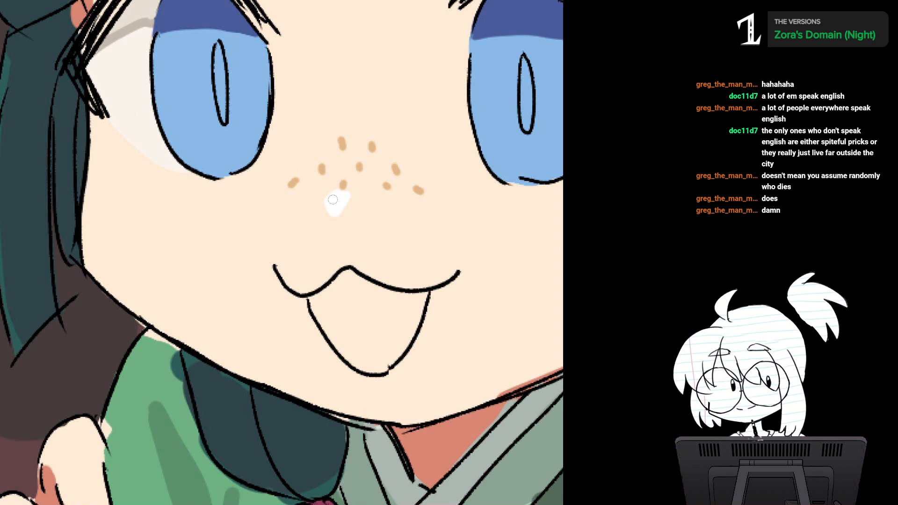
Step: Paint a thin white rim highlight down the inner edge of the cheek and along the jaw beside the side lock
{"action": "mouse_move", "coordinate": [92, 142]}
{"action": "left_mouse_down"}
{"action": "mouse_move", "coordinate": [91, 259]}
{"action": "mouse_move", "coordinate": [103, 284]}
{"action": "mouse_move", "coordinate": [92, 273]}
{"action": "mouse_move", "coordinate": [145, 320]}
{"action": "left_mouse_up"}
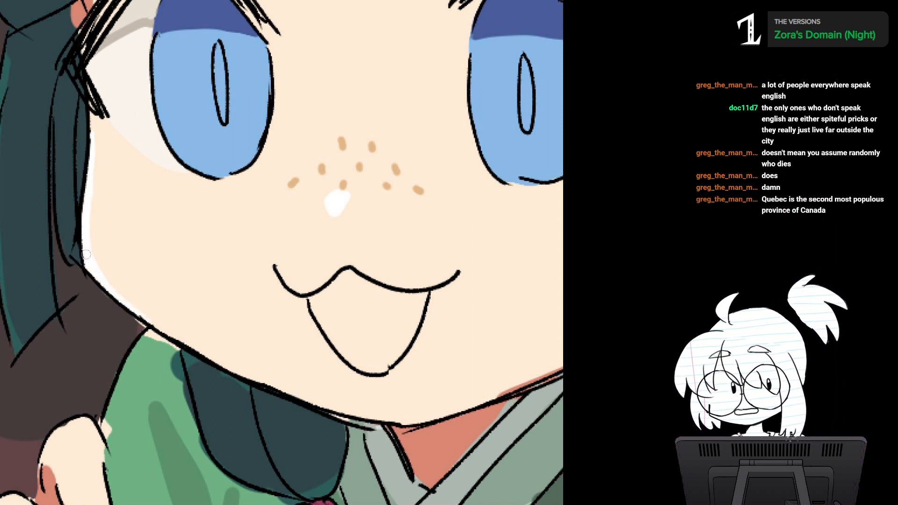
{"action": "left_click_drag", "start_coordinate": [86, 254], "coordinate": [162, 327]}
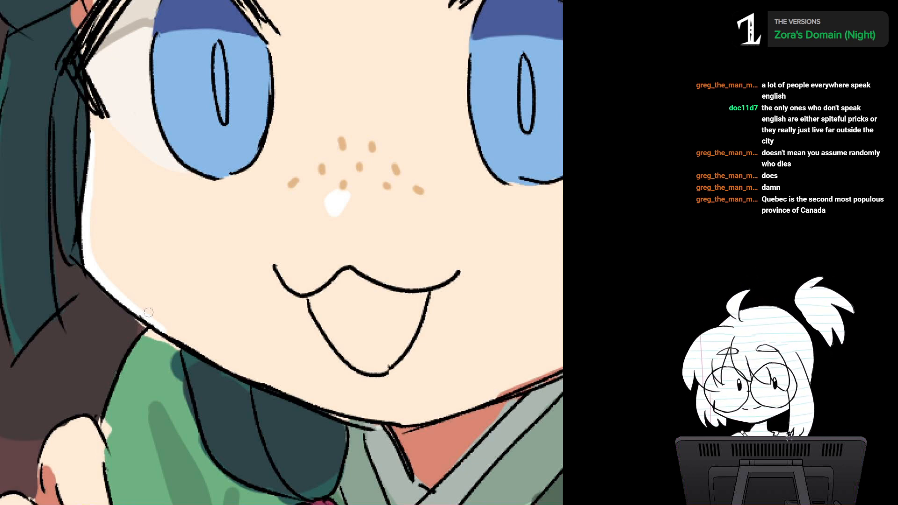
{"action": "scroll", "coordinate": [337, 262], "scroll_direction": "down", "scroll_amount": 4}
{"action": "left_click_drag", "start_coordinate": [327, 253], "coordinate": [211, 302]}
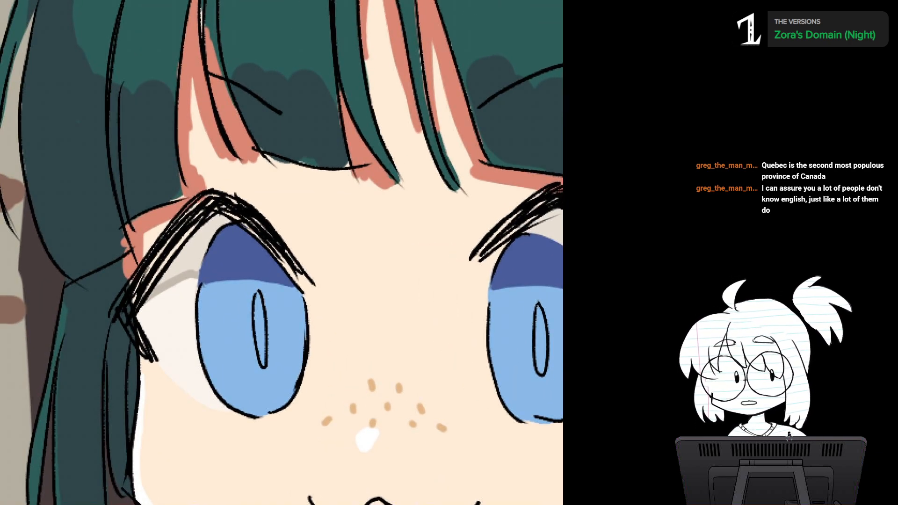
Step: Trim the salmon skin shadow where it overlaps the dark outer fringe section above the eye
{"action": "mouse_move", "coordinate": [184, 104]}
{"action": "left_mouse_down"}
{"action": "mouse_move", "coordinate": [196, 172]}
{"action": "mouse_move", "coordinate": [193, 148]}
{"action": "left_mouse_up"}
{"action": "left_click", "coordinate": [204, 147], "text": "alt"}
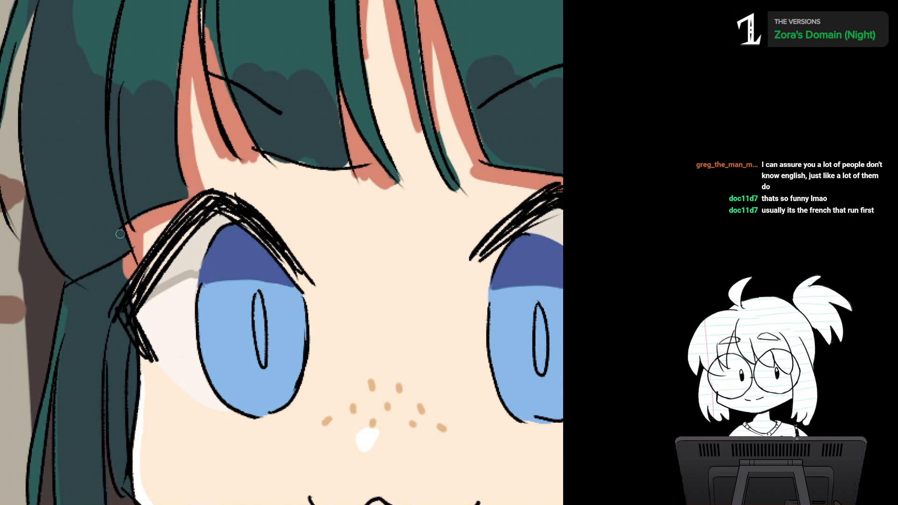
{"action": "left_click_drag", "start_coordinate": [120, 234], "coordinate": [129, 224]}
{"action": "mouse_move", "coordinate": [280, 253]}
{"action": "left_mouse_down"}
{"action": "mouse_move", "coordinate": [303, 227]}
{"action": "mouse_move", "coordinate": [181, 289]}
{"action": "left_mouse_up"}
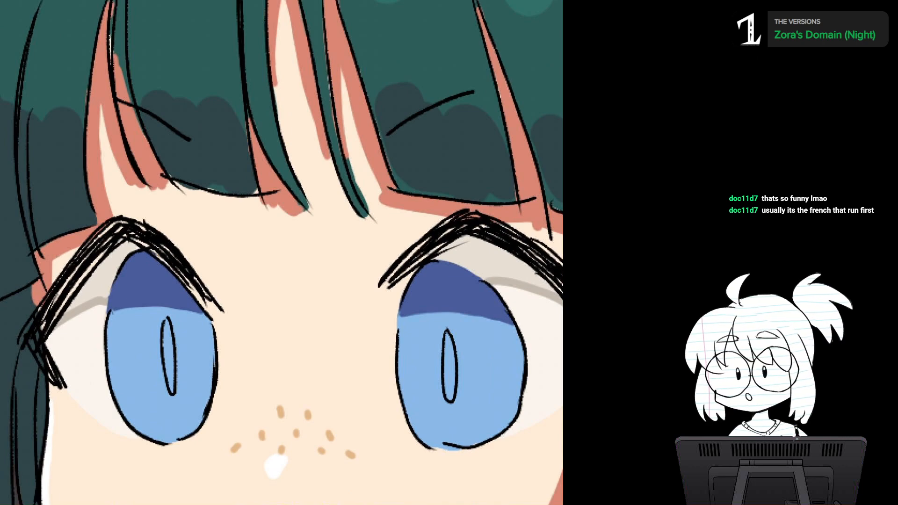
{"action": "mouse_move", "coordinate": [281, 252]}
{"action": "left_mouse_down"}
{"action": "mouse_move", "coordinate": [356, 236]}
{"action": "mouse_move", "coordinate": [291, 245]}
{"action": "mouse_move", "coordinate": [333, 234]}
{"action": "mouse_move", "coordinate": [389, 250]}
{"action": "left_mouse_up"}
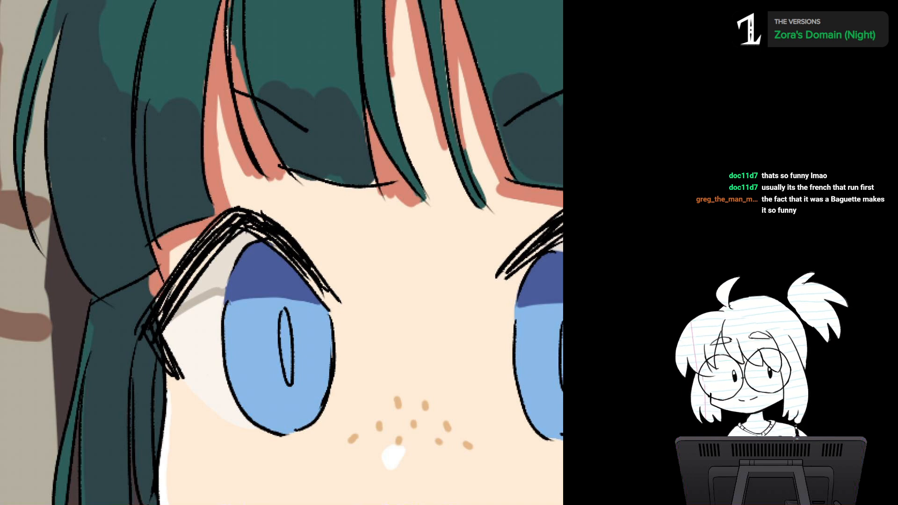
Step: Smooth the boundary between the mid-teal and dark slate shading on the outermost fringe section into one rounded curve
{"action": "left_click_drag", "start_coordinate": [290, 300], "coordinate": [282, 211]}
{"action": "scroll", "coordinate": [282, 252], "scroll_direction": "down", "scroll_amount": 2}
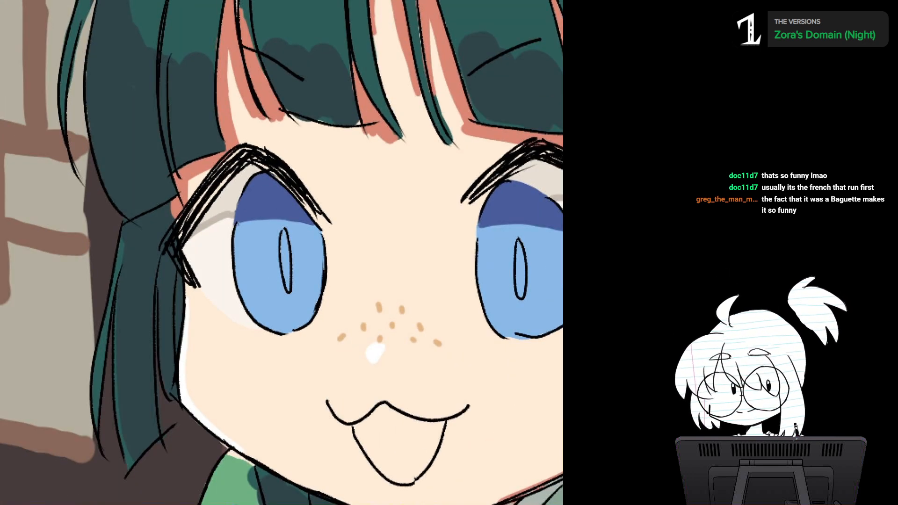
{"action": "left_click_drag", "start_coordinate": [118, 418], "coordinate": [119, 455]}
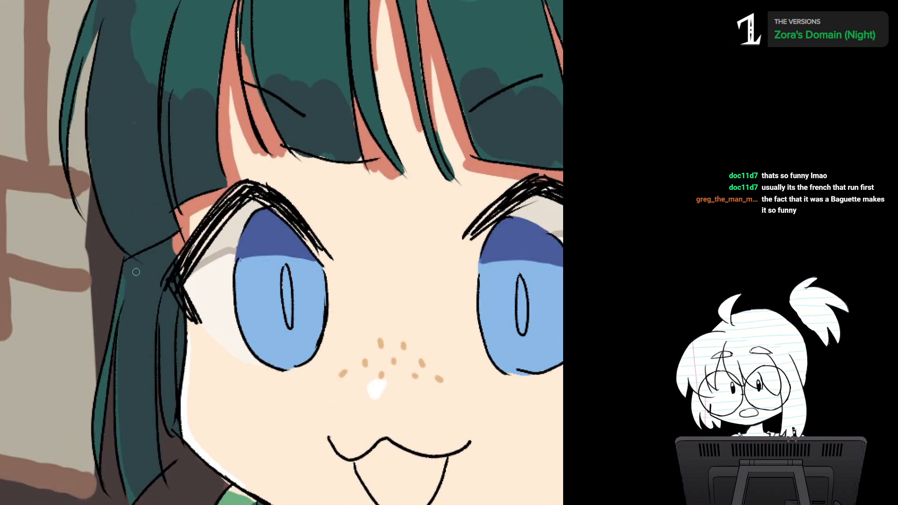
{"action": "mouse_move", "coordinate": [126, 273]}
{"action": "left_mouse_down"}
{"action": "mouse_move", "coordinate": [146, 329]}
{"action": "mouse_move", "coordinate": [150, 395]}
{"action": "left_mouse_up"}
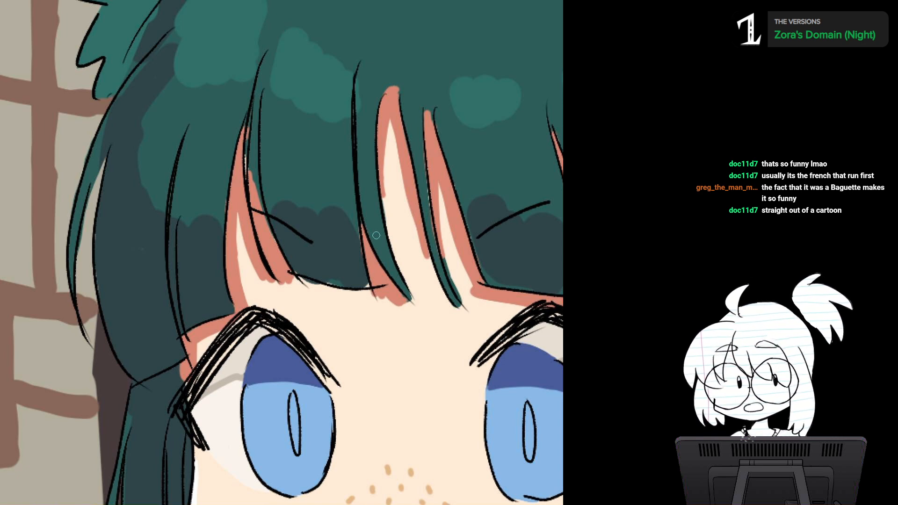
{"action": "left_click_drag", "start_coordinate": [375, 236], "coordinate": [347, 324]}
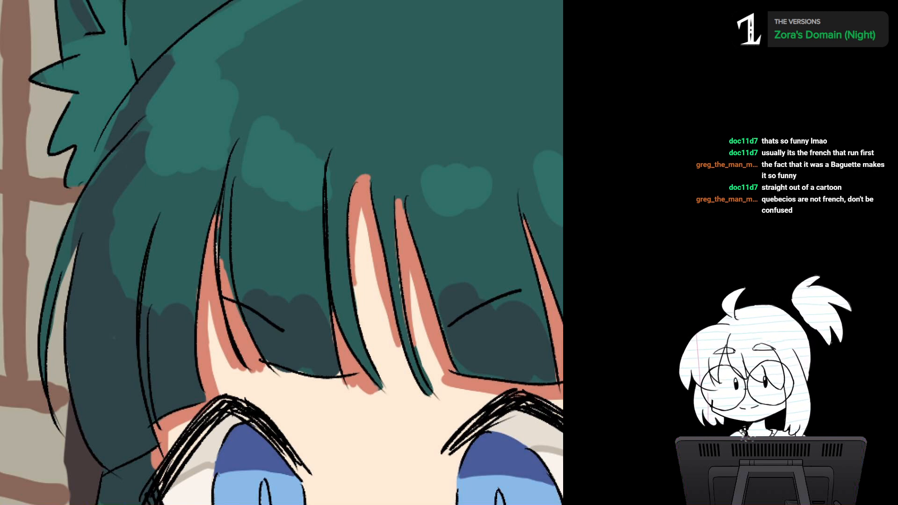
{"action": "left_click_drag", "start_coordinate": [103, 178], "coordinate": [160, 180]}
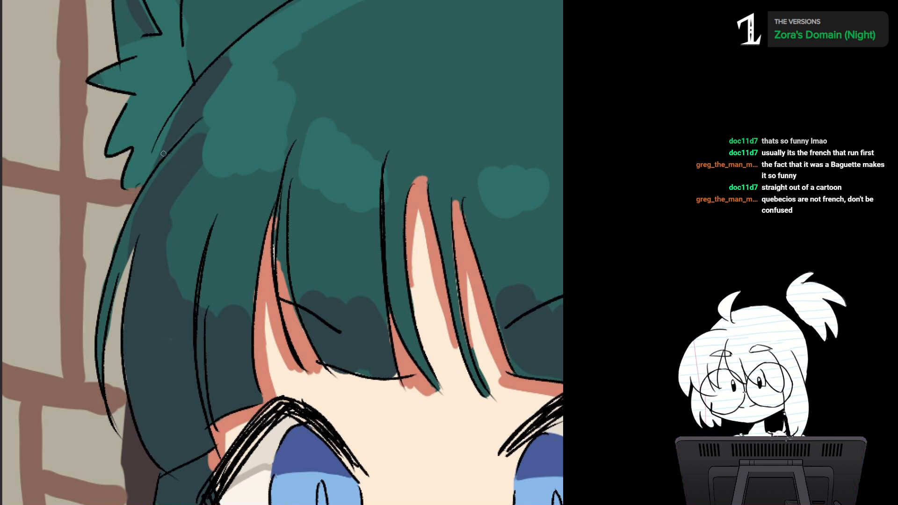
{"action": "left_click_drag", "start_coordinate": [163, 154], "coordinate": [137, 92]}
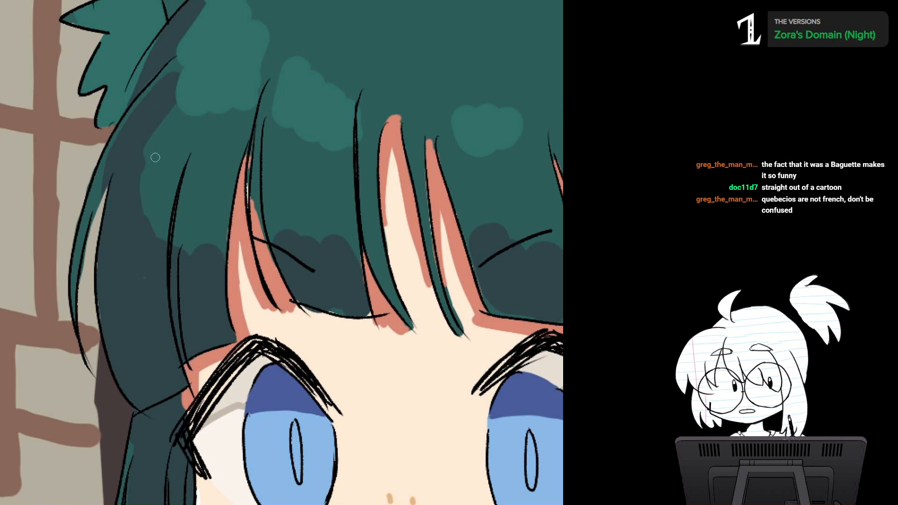
{"action": "left_click", "coordinate": [160, 171], "text": "alt"}
{"action": "mouse_move", "coordinate": [145, 156]}
{"action": "left_mouse_down"}
{"action": "mouse_move", "coordinate": [164, 240]}
{"action": "mouse_move", "coordinate": [219, 239]}
{"action": "mouse_move", "coordinate": [215, 253]}
{"action": "left_mouse_up"}
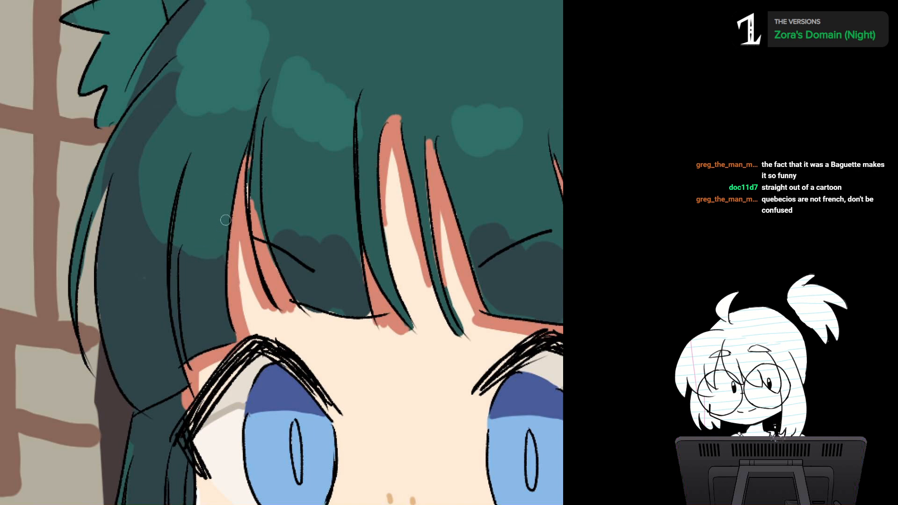
Step: Extend the salmon skin shadow up into the narrow gap between the fringe strands beside the outer section
{"action": "left_click_drag", "start_coordinate": [237, 145], "coordinate": [200, 188]}
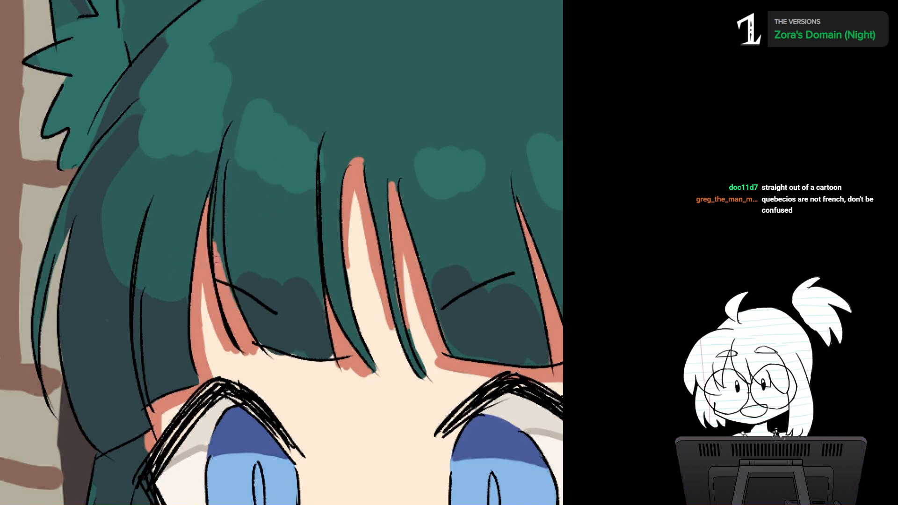
{"action": "mouse_move", "coordinate": [221, 188]}
{"action": "left_mouse_down"}
{"action": "mouse_move", "coordinate": [211, 244]}
{"action": "mouse_move", "coordinate": [221, 192]}
{"action": "left_mouse_up"}
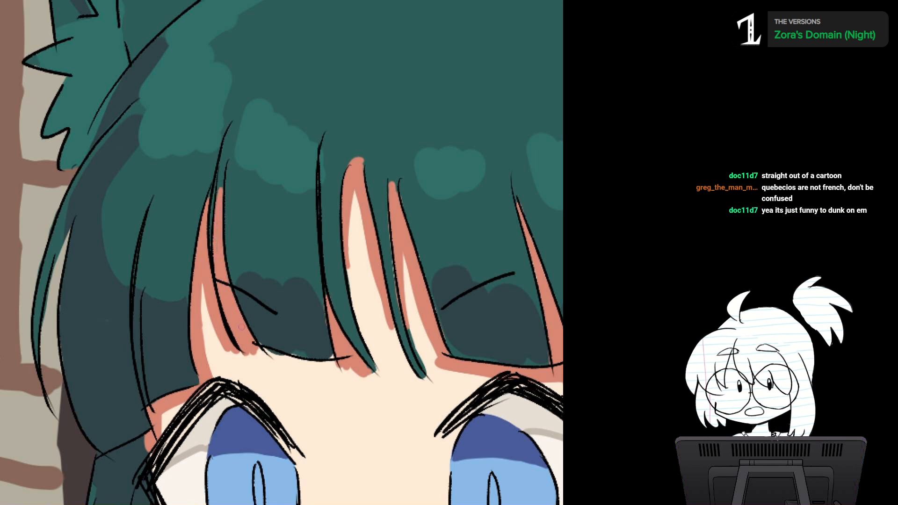
{"action": "left_click_drag", "start_coordinate": [237, 300], "coordinate": [238, 248]}
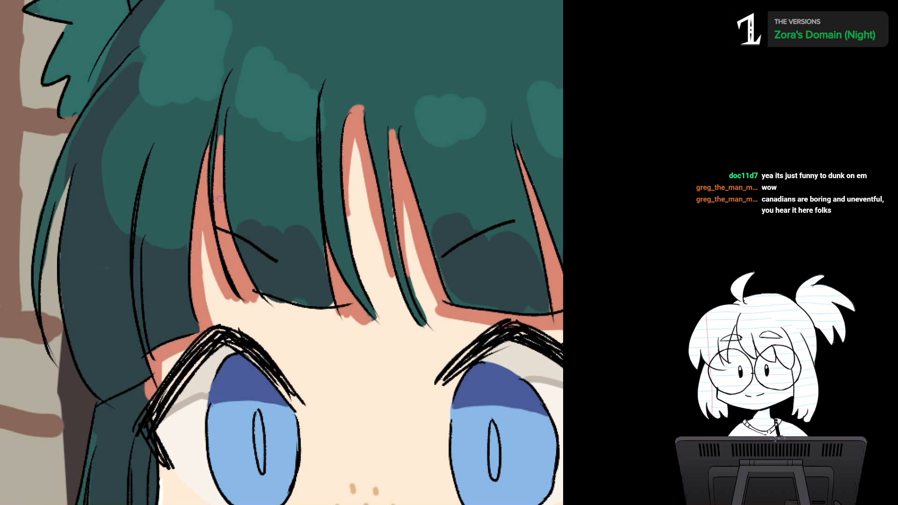
Step: Add salmon shadow beneath the broad fringe section over the forehead and clean up the dark hair colour along its lower edge
{"action": "scroll", "coordinate": [219, 204], "scroll_direction": "up", "scroll_amount": 3}
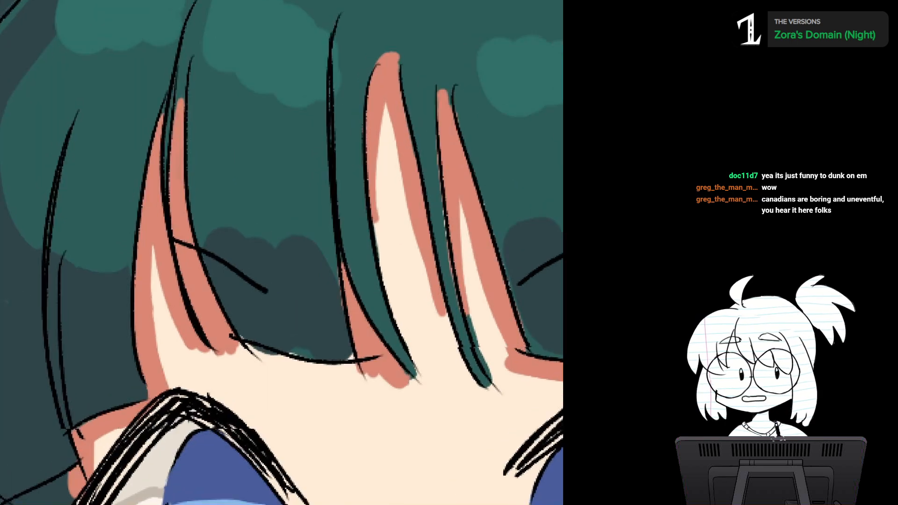
{"action": "mouse_move", "coordinate": [220, 204]}
{"action": "left_mouse_down"}
{"action": "mouse_move", "coordinate": [215, 212]}
{"action": "mouse_move", "coordinate": [245, 215]}
{"action": "mouse_move", "coordinate": [184, 203]}
{"action": "left_mouse_up"}
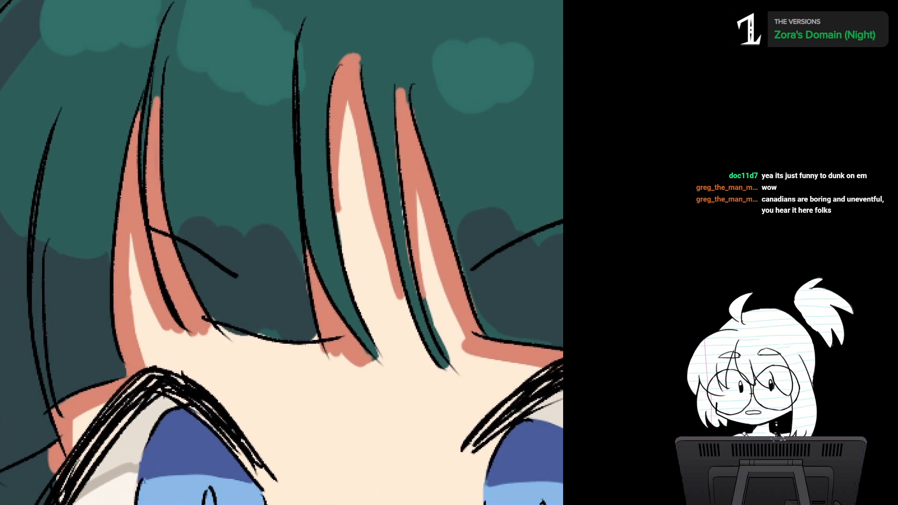
{"action": "left_click", "coordinate": [181, 301], "text": "alt"}
{"action": "mouse_move", "coordinate": [167, 326]}
{"action": "left_mouse_down"}
{"action": "mouse_move", "coordinate": [262, 339]}
{"action": "mouse_move", "coordinate": [236, 227]}
{"action": "mouse_move", "coordinate": [243, 242]}
{"action": "mouse_move", "coordinate": [265, 238]}
{"action": "mouse_move", "coordinate": [267, 224]}
{"action": "mouse_move", "coordinate": [215, 294]}
{"action": "mouse_move", "coordinate": [205, 298]}
{"action": "mouse_move", "coordinate": [196, 281]}
{"action": "left_mouse_up"}
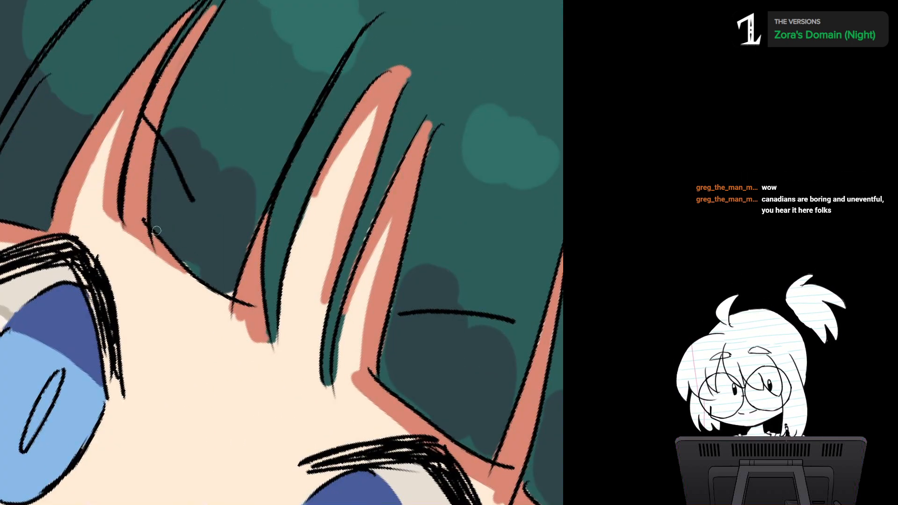
{"action": "left_click_drag", "start_coordinate": [156, 231], "coordinate": [232, 294]}
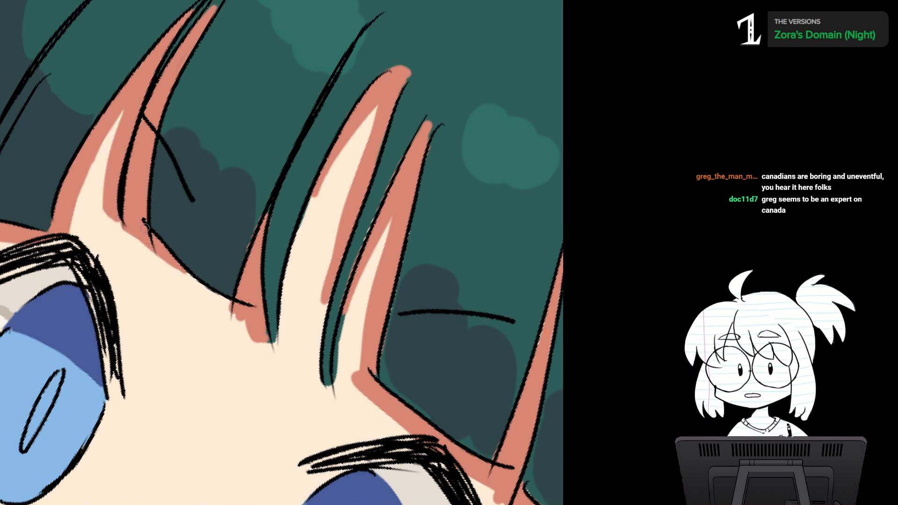
{"action": "mouse_move", "coordinate": [161, 234]}
{"action": "left_mouse_down"}
{"action": "mouse_move", "coordinate": [165, 281]}
{"action": "mouse_move", "coordinate": [221, 353]}
{"action": "left_mouse_up"}
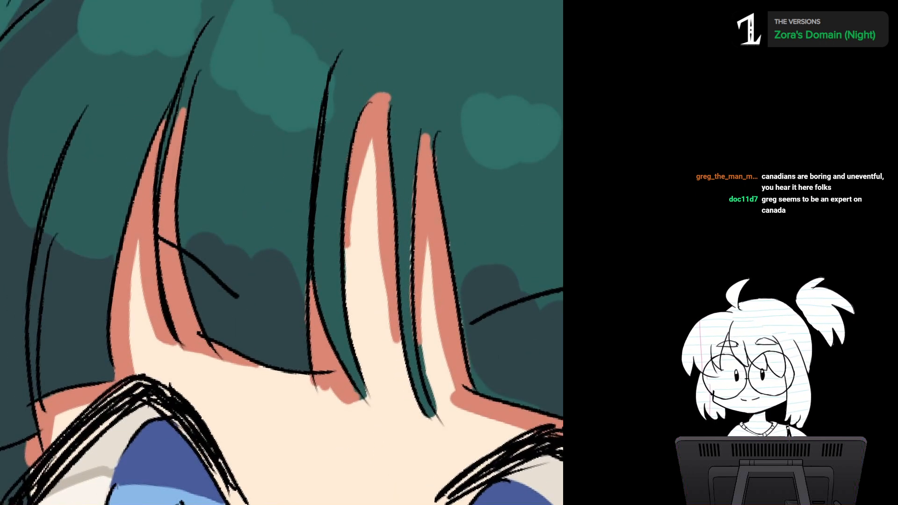
Step: Trim the tip of the salmon shadow in the narrow gap between fringe strands so it stays inside the line art
{"action": "scroll", "coordinate": [299, 243], "scroll_direction": "down", "scroll_amount": 2}
{"action": "mouse_move", "coordinate": [232, 140]}
{"action": "left_mouse_down"}
{"action": "mouse_move", "coordinate": [218, 167]}
{"action": "mouse_move", "coordinate": [215, 246]}
{"action": "left_mouse_up"}
{"action": "left_click", "coordinate": [221, 166], "text": "alt"}
{"action": "left_click_drag", "start_coordinate": [213, 188], "coordinate": [216, 253]}
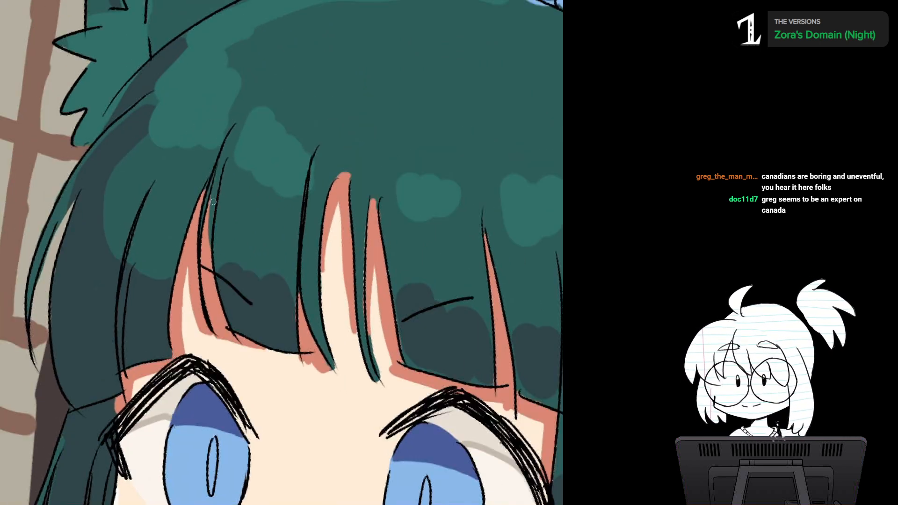
{"action": "left_click_drag", "start_coordinate": [213, 202], "coordinate": [146, 185]}
{"action": "mouse_move", "coordinate": [281, 234]}
{"action": "left_mouse_down"}
{"action": "mouse_move", "coordinate": [232, 255]}
{"action": "mouse_move", "coordinate": [246, 245]}
{"action": "mouse_move", "coordinate": [248, 253]}
{"action": "mouse_move", "coordinate": [250, 240]}
{"action": "mouse_move", "coordinate": [281, 246]}
{"action": "mouse_move", "coordinate": [269, 200]}
{"action": "mouse_move", "coordinate": [296, 202]}
{"action": "mouse_move", "coordinate": [306, 214]}
{"action": "left_mouse_up"}
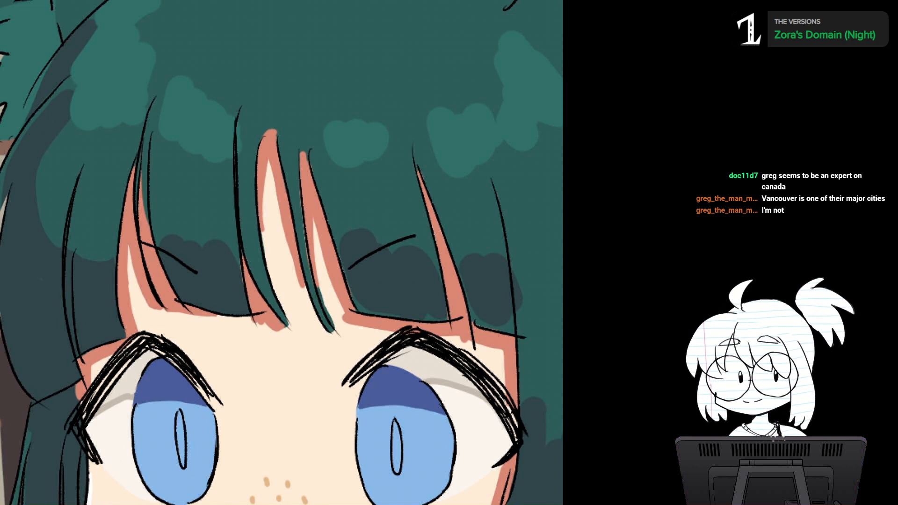
Step: Shade the thin pointed strand in the middle of the fringe with dark slate down to its tip
{"action": "scroll", "coordinate": [311, 259], "scroll_direction": "up", "scroll_amount": 2}
{"action": "left_click_drag", "start_coordinate": [308, 257], "coordinate": [311, 224]}
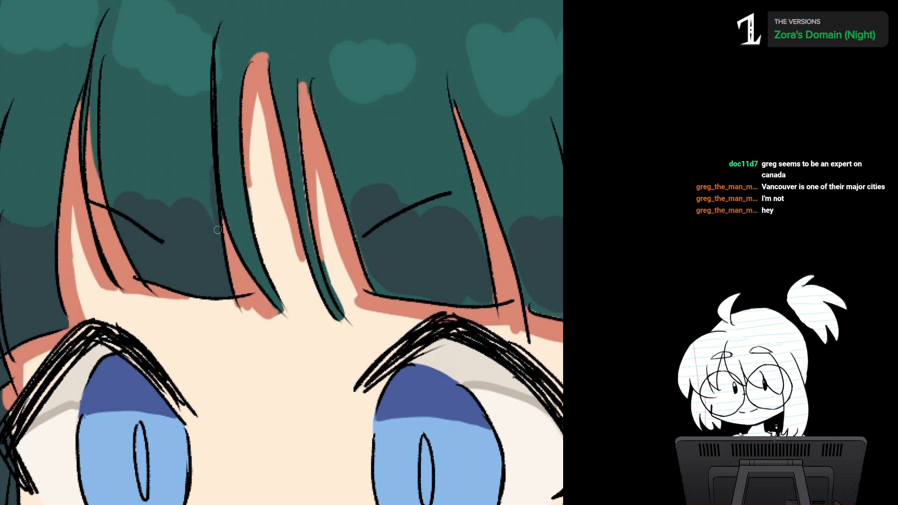
{"action": "left_click_drag", "start_coordinate": [222, 206], "coordinate": [247, 258]}
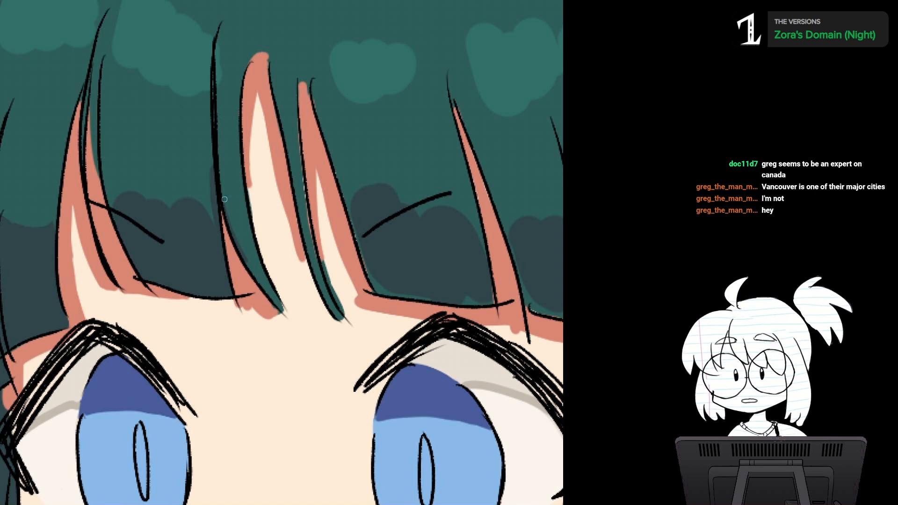
{"action": "mouse_move", "coordinate": [225, 199]}
{"action": "left_mouse_down"}
{"action": "mouse_move", "coordinate": [185, 137]}
{"action": "mouse_move", "coordinate": [182, 85]}
{"action": "mouse_move", "coordinate": [192, 146]}
{"action": "left_mouse_up"}
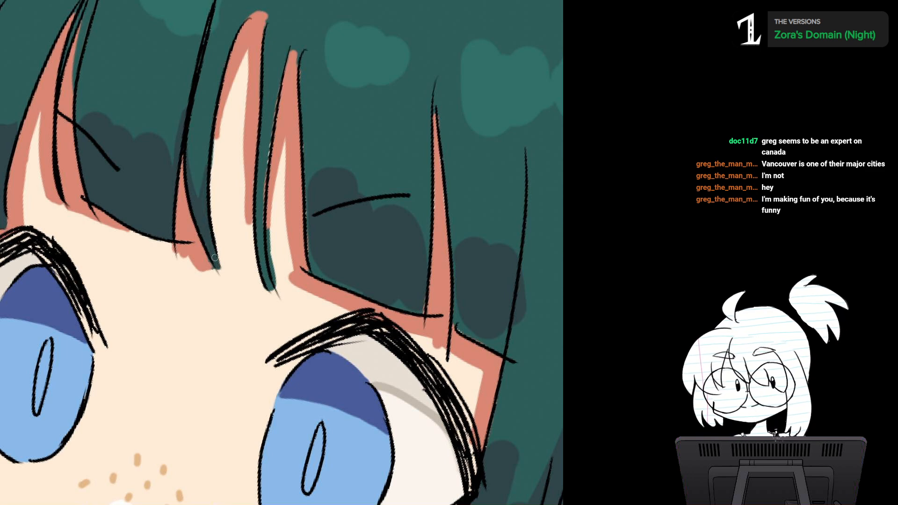
Step: Trim the salmon shadow under the thin middle strand to a slim tapered band beneath its pointed tip
{"action": "scroll", "coordinate": [318, 242], "scroll_direction": "up", "scroll_amount": 1}
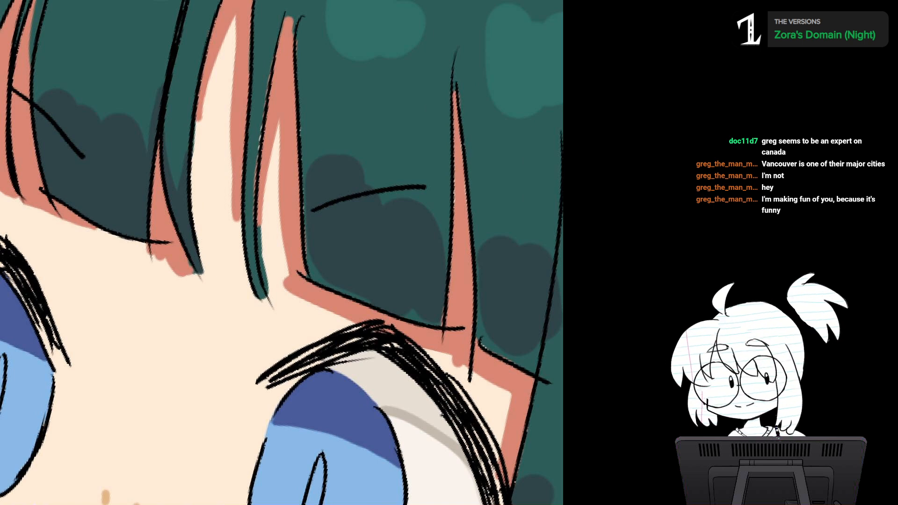
{"action": "key", "text": "minus"}
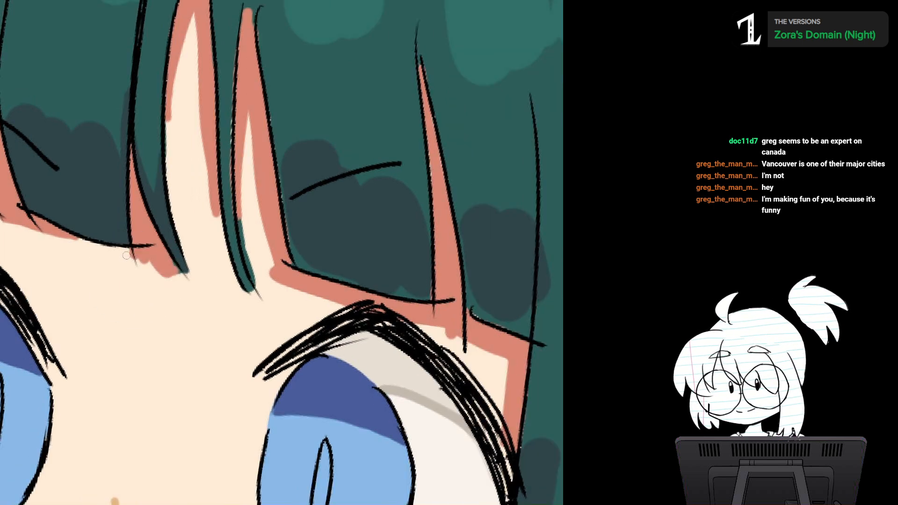
{"action": "mouse_move", "coordinate": [126, 256]}
{"action": "left_mouse_down"}
{"action": "mouse_move", "coordinate": [157, 255]}
{"action": "mouse_move", "coordinate": [173, 275]}
{"action": "mouse_move", "coordinate": [133, 253]}
{"action": "mouse_move", "coordinate": [156, 259]}
{"action": "left_mouse_up"}
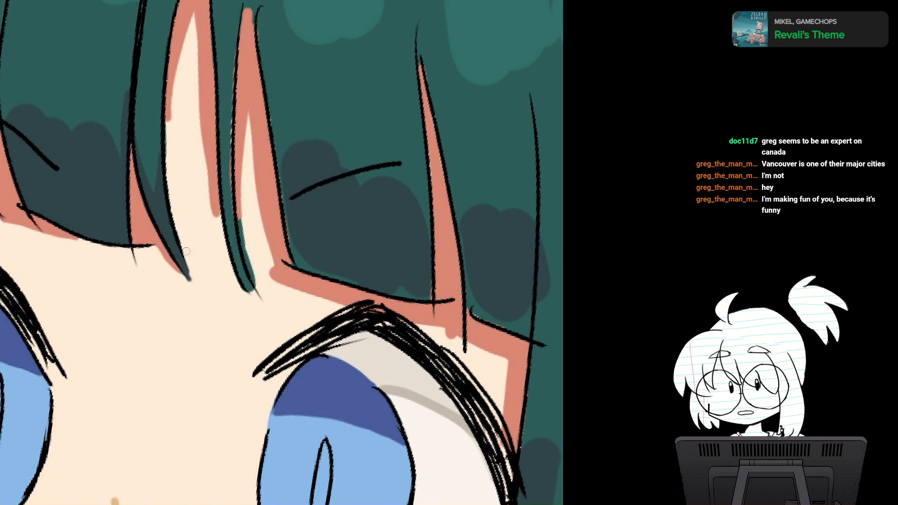
{"action": "left_click_drag", "start_coordinate": [199, 255], "coordinate": [212, 354]}
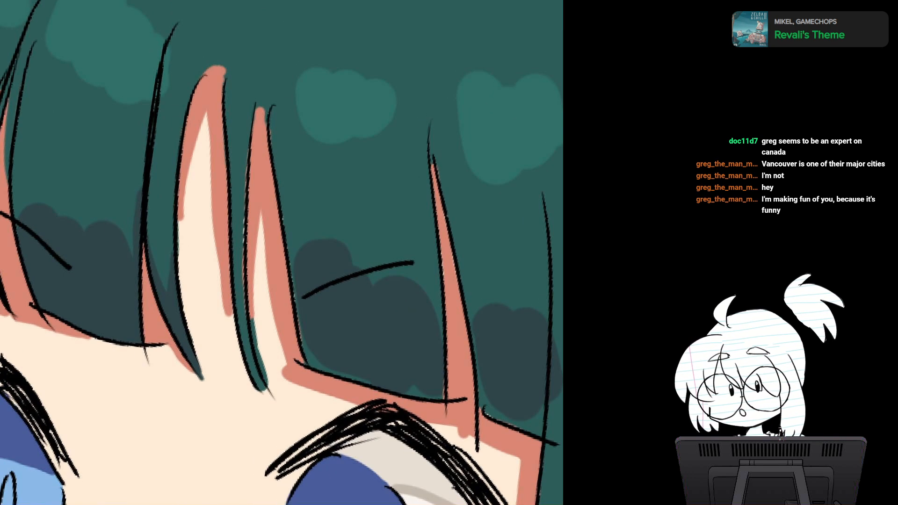
Step: Smooth the inner edge of the salmon shadow within the widest skin gap in the middle of the fringe
{"action": "left_click", "coordinate": [203, 99], "text": "alt"}
{"action": "left_click", "coordinate": [181, 215], "text": "alt"}
{"action": "left_click", "coordinate": [192, 200], "text": "alt"}
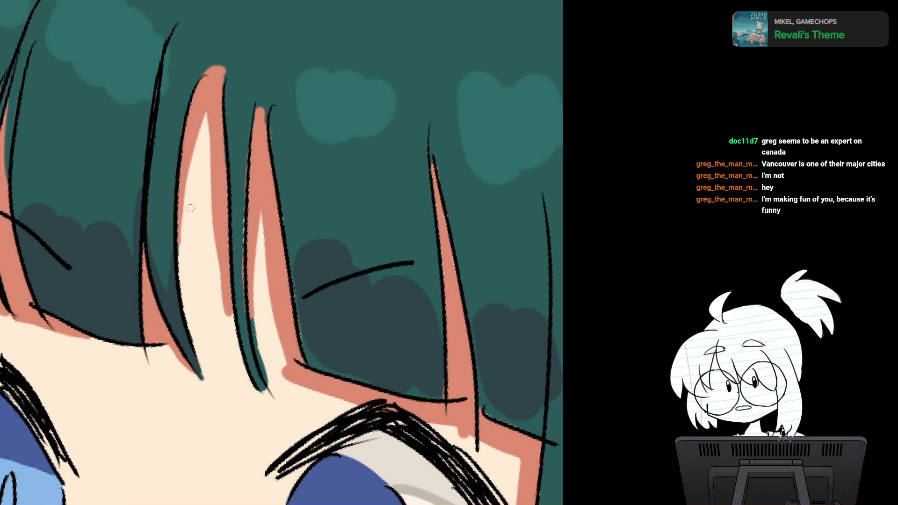
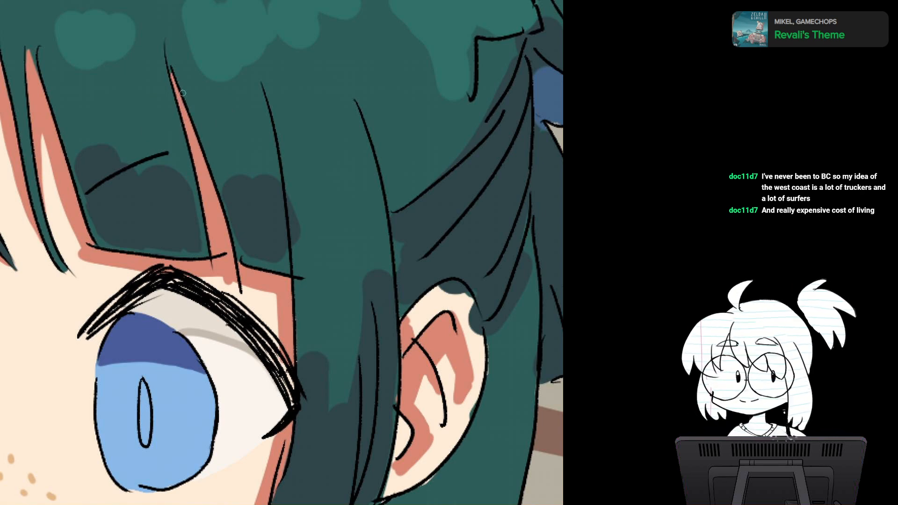
Step: Cover the slate spill beside the fold line of the left cat ear with the base dark teal
{"action": "scroll", "coordinate": [330, 208], "scroll_direction": "down", "scroll_amount": 3}
{"action": "left_click_drag", "start_coordinate": [330, 207], "coordinate": [380, 276]}
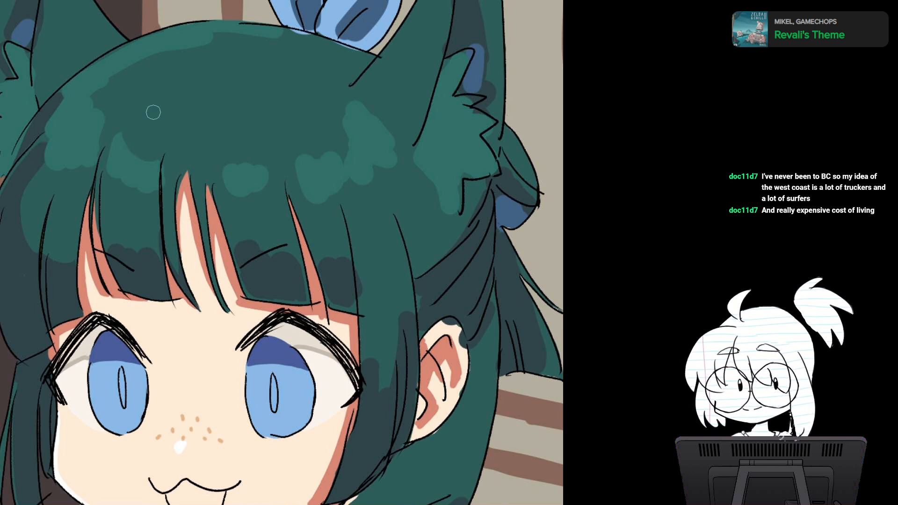
{"action": "scroll", "coordinate": [337, 237], "scroll_direction": "down", "scroll_amount": 1}
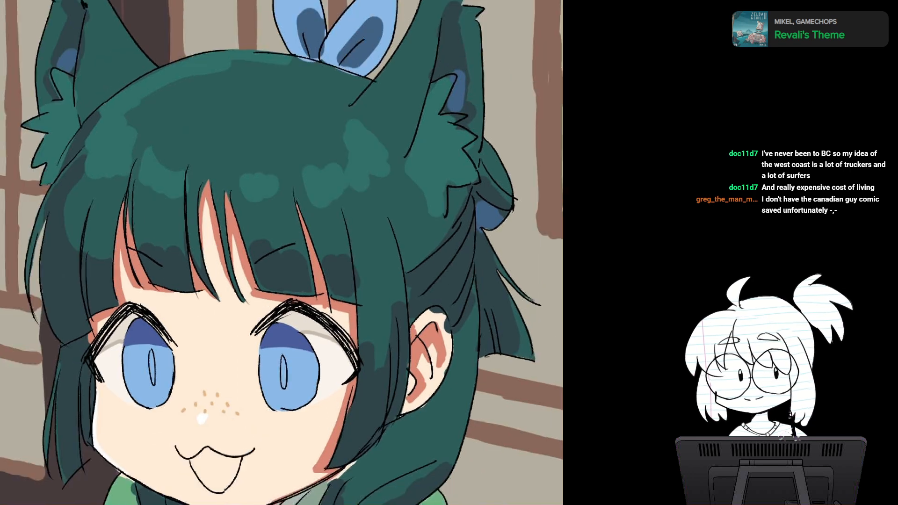
{"action": "left_click_drag", "start_coordinate": [304, 244], "coordinate": [257, 248]}
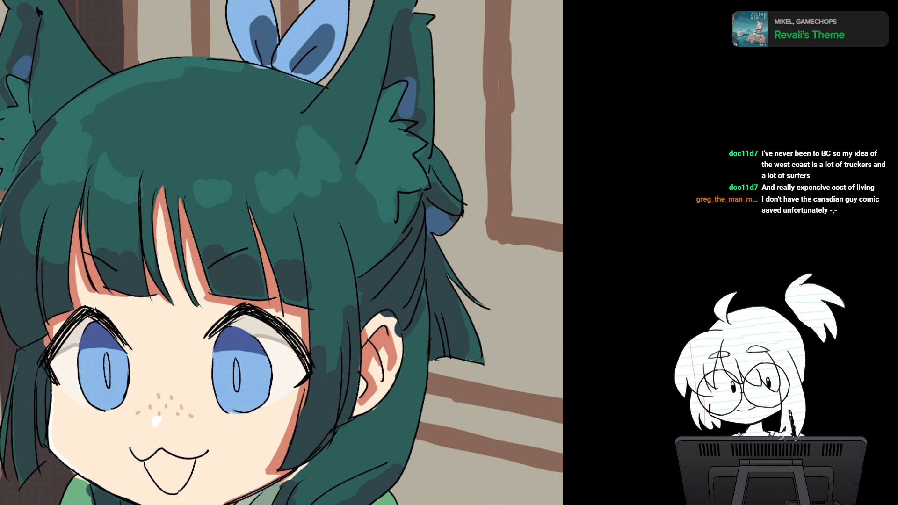
{"action": "key", "text": "minus"}
{"action": "left_click_drag", "start_coordinate": [461, 123], "coordinate": [630, 199]}
{"action": "left_click_drag", "start_coordinate": [515, 140], "coordinate": [543, 261]}
{"action": "left_click_drag", "start_coordinate": [290, 206], "coordinate": [274, 258]}
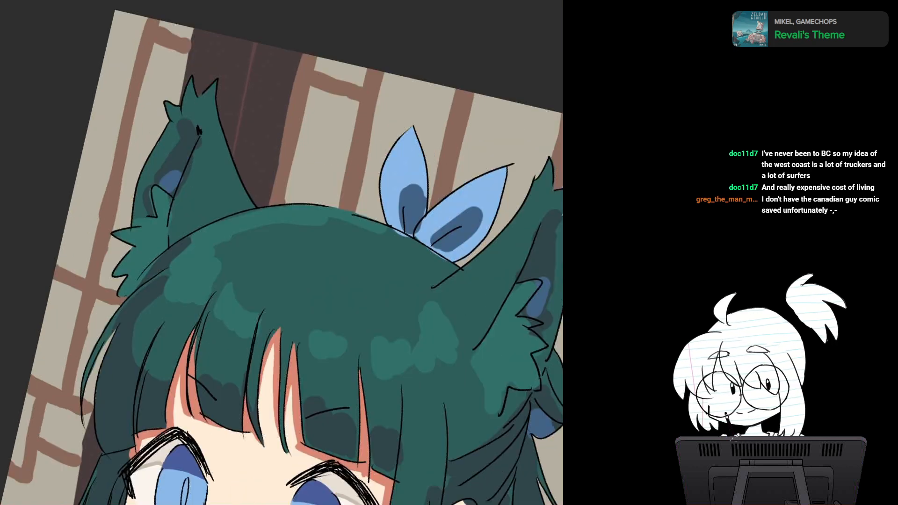
{"action": "key", "text": "ctrl+plus"}
{"action": "left_click_drag", "start_coordinate": [262, 187], "coordinate": [283, 234]}
{"action": "left_click", "coordinate": [209, 158], "text": "alt"}
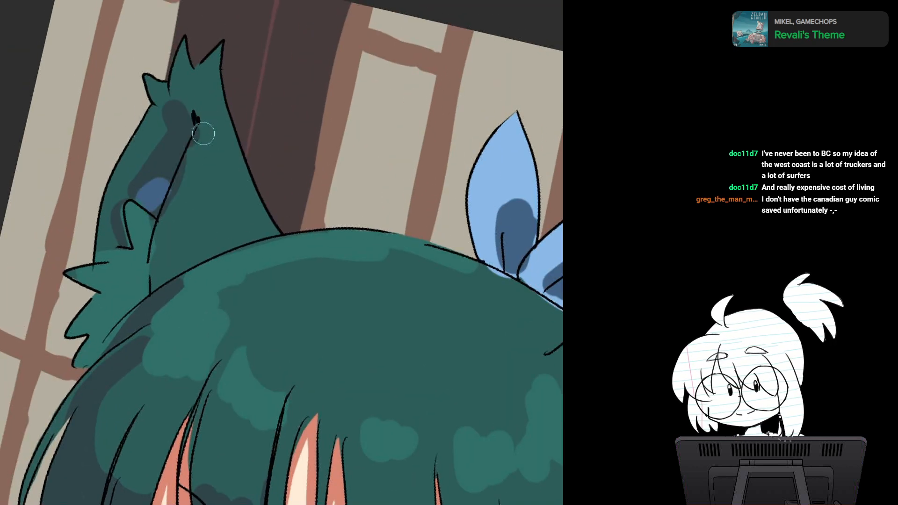
{"action": "mouse_move", "coordinate": [203, 133]}
{"action": "left_mouse_down"}
{"action": "mouse_move", "coordinate": [173, 213]}
{"action": "mouse_move", "coordinate": [170, 200]}
{"action": "left_mouse_up"}
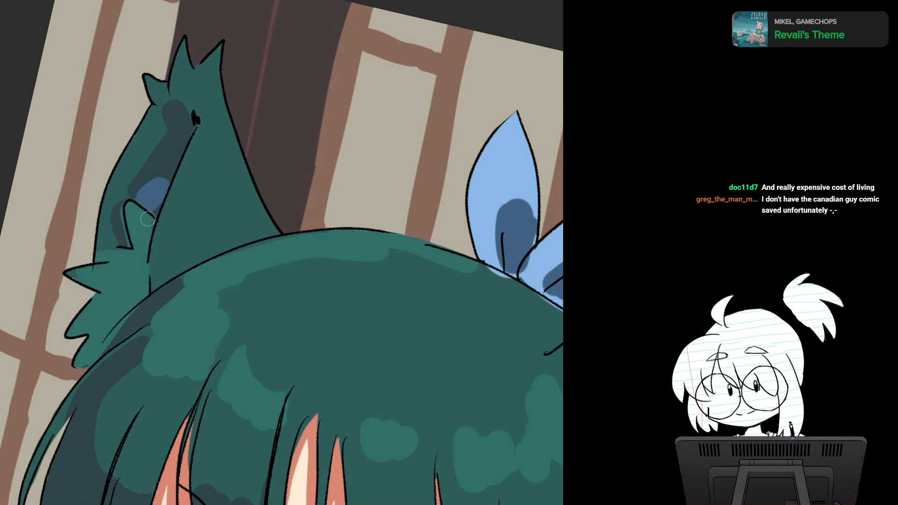
Step: Extend the blue patch inside the left cat ear upward to the fold line with tapered strokes
{"action": "left_click_drag", "start_coordinate": [170, 209], "coordinate": [186, 135]}
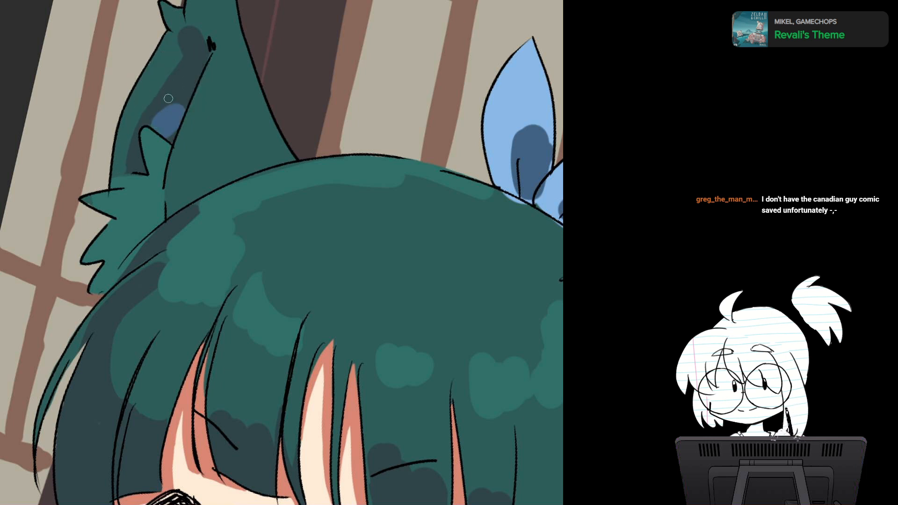
{"action": "key", "text": "5"}
{"action": "left_click_drag", "start_coordinate": [180, 81], "coordinate": [223, 102]}
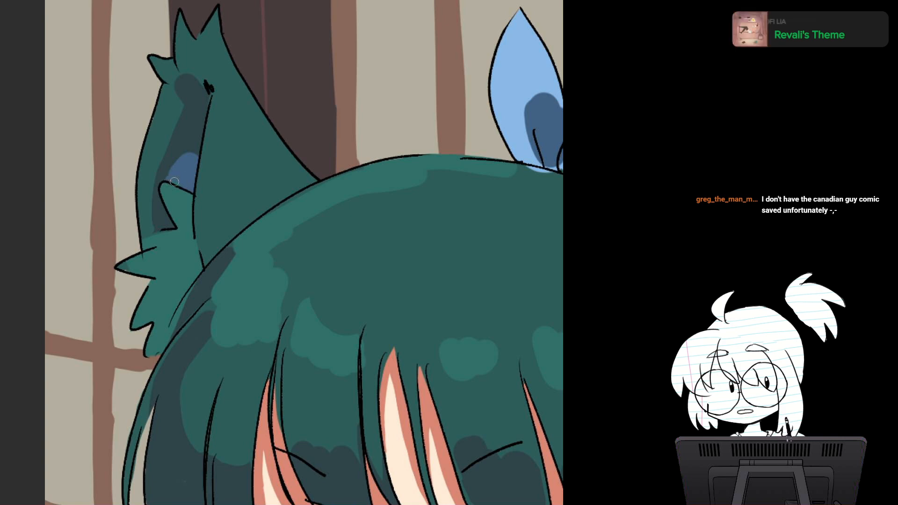
{"action": "left_click_drag", "start_coordinate": [189, 171], "coordinate": [201, 136]}
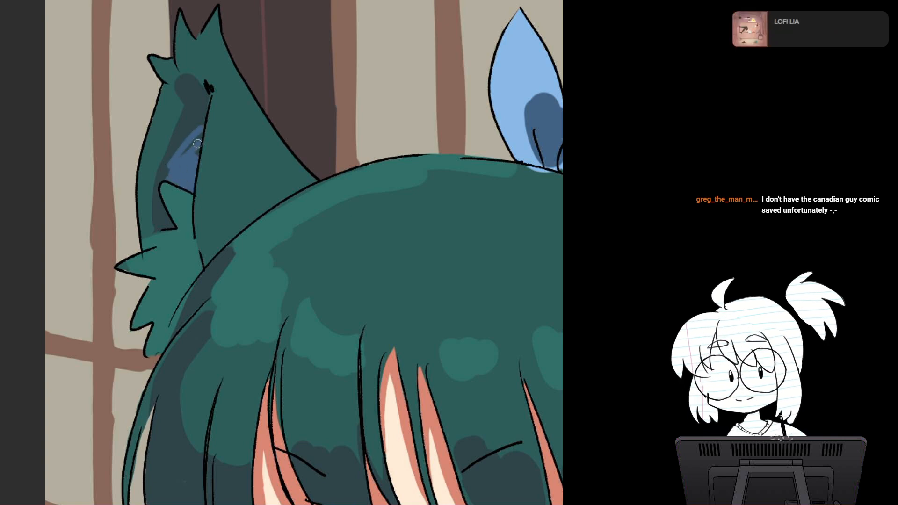
Step: Reshape the rounded top of the slate shadow inside the left cat ear into a jagged, angular edge
{"action": "key", "text": "minus"}
{"action": "key", "text": "minus"}
{"action": "left_click_drag", "start_coordinate": [433, 368], "coordinate": [225, 159]}
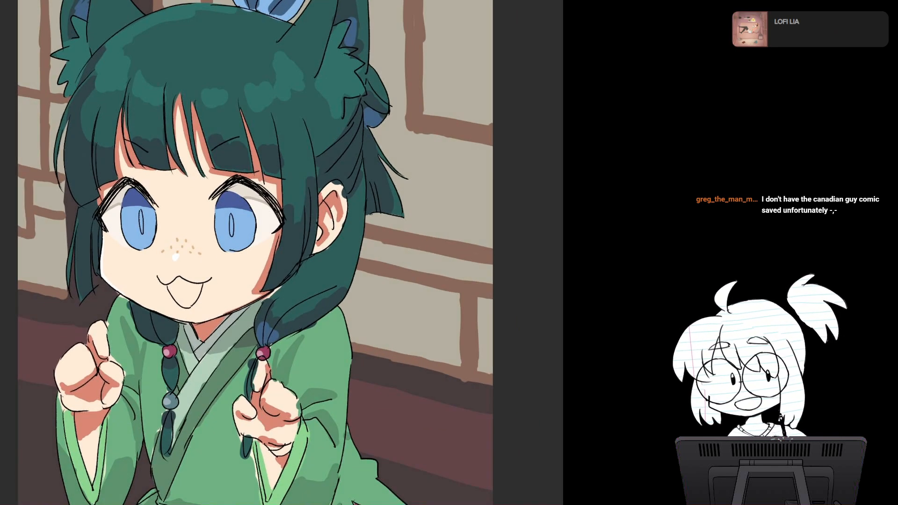
{"action": "left_click_drag", "start_coordinate": [315, 386], "coordinate": [333, 264]}
{"action": "scroll", "coordinate": [333, 264], "scroll_direction": "down", "scroll_amount": 5}
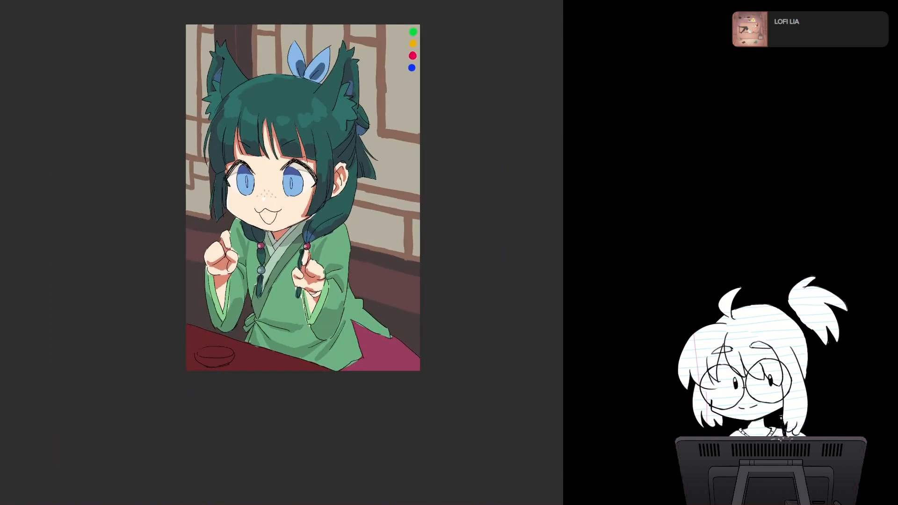
{"action": "scroll", "coordinate": [242, 238], "scroll_direction": "up", "scroll_amount": 5}
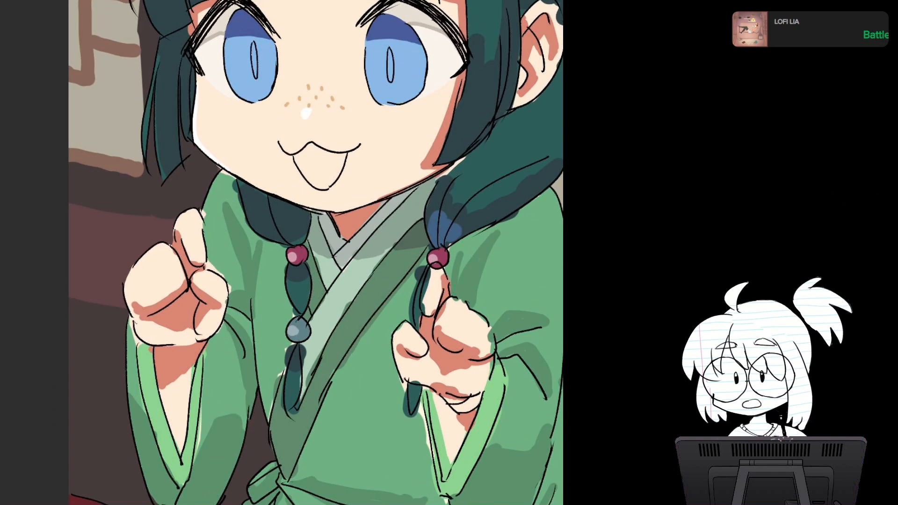
{"action": "left_click_drag", "start_coordinate": [243, 117], "coordinate": [267, 416]}
{"action": "left_click_drag", "start_coordinate": [262, 178], "coordinate": [261, 373]}
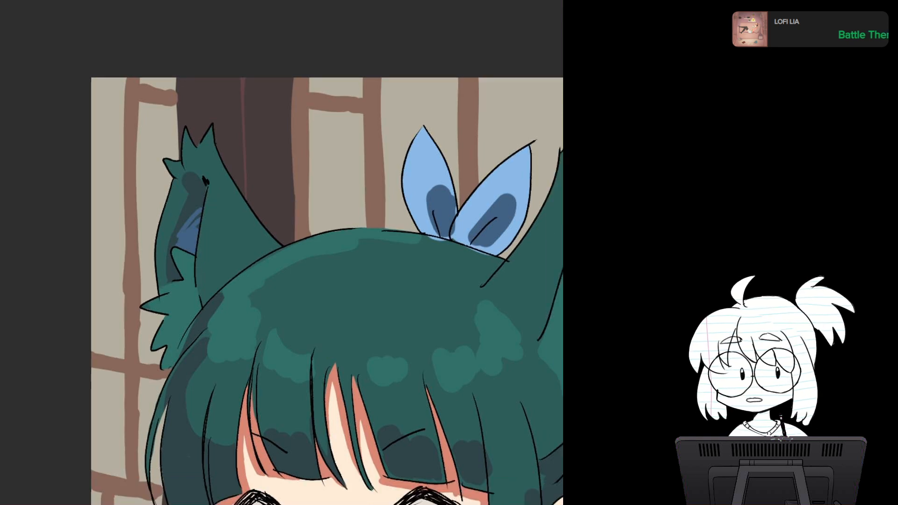
{"action": "scroll", "coordinate": [275, 282], "scroll_direction": "up", "scroll_amount": 3}
{"action": "left_click_drag", "start_coordinate": [276, 283], "coordinate": [296, 267]}
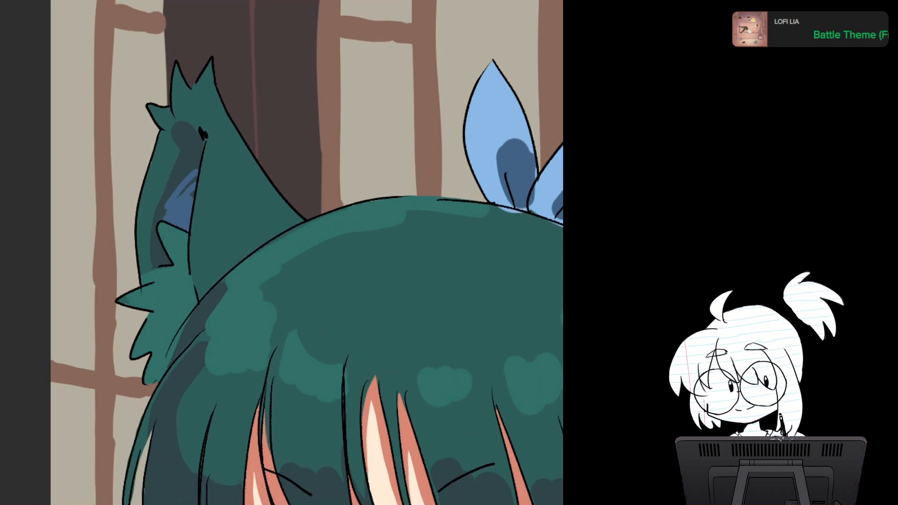
{"action": "mouse_move", "coordinate": [194, 118]}
{"action": "left_mouse_down"}
{"action": "mouse_move", "coordinate": [197, 136]}
{"action": "mouse_move", "coordinate": [197, 125]}
{"action": "left_mouse_up"}
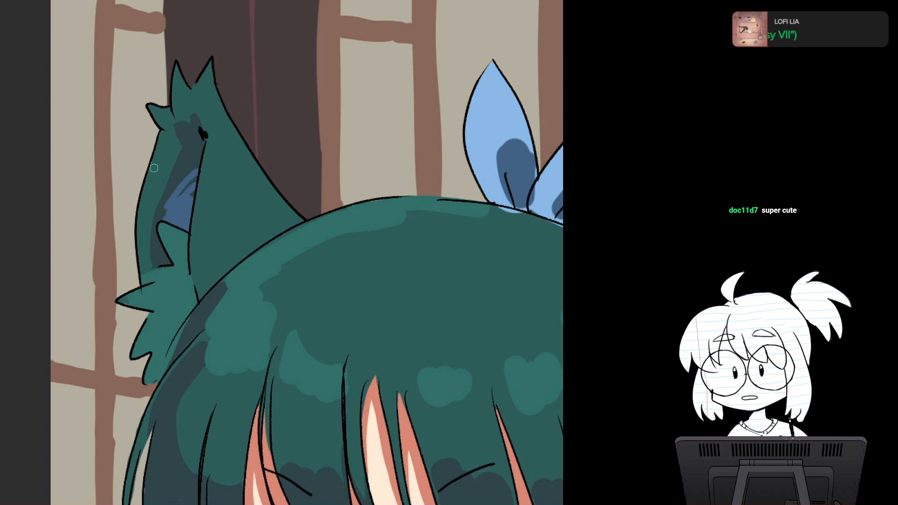
Step: Paint darker teal pointed shadows into the light fur tuft at the base of the left cat ear
{"action": "left_click_drag", "start_coordinate": [154, 168], "coordinate": [104, 96]}
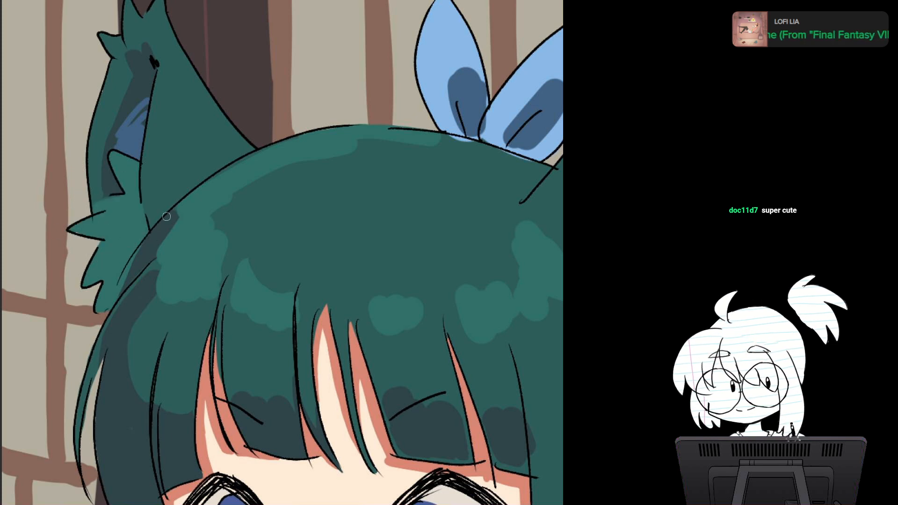
{"action": "left_click_drag", "start_coordinate": [143, 228], "coordinate": [110, 256]}
{"action": "key", "text": "ctrl+z"}
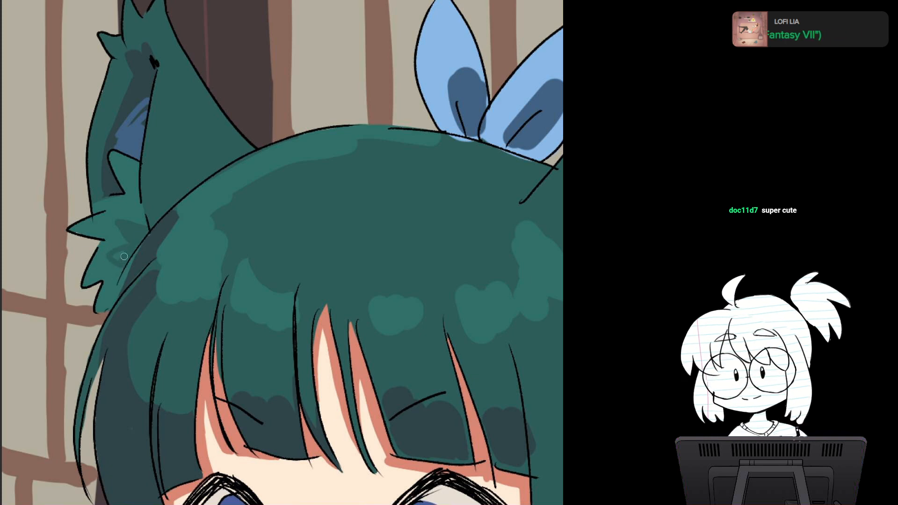
{"action": "left_click_drag", "start_coordinate": [107, 287], "coordinate": [103, 264]}
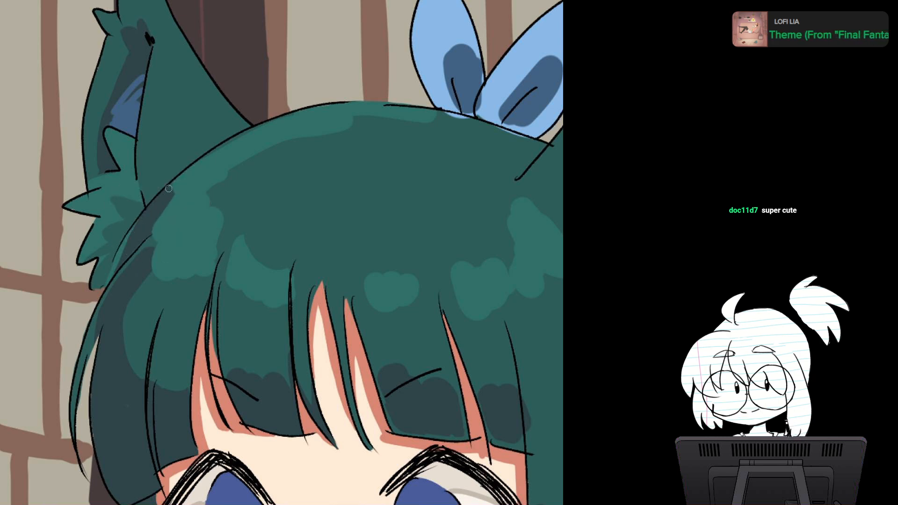
Step: Add short slate hatch strokes at the base of the left cat ear where it meets the crown
{"action": "left_click_drag", "start_coordinate": [168, 197], "coordinate": [116, 311]}
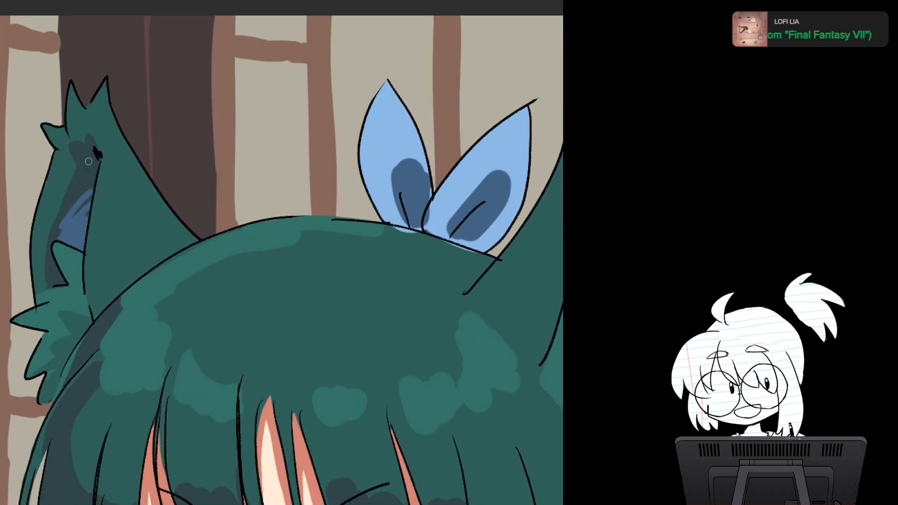
{"action": "left_click_drag", "start_coordinate": [151, 222], "coordinate": [152, 239]}
{"action": "left_click_drag", "start_coordinate": [157, 230], "coordinate": [159, 252]}
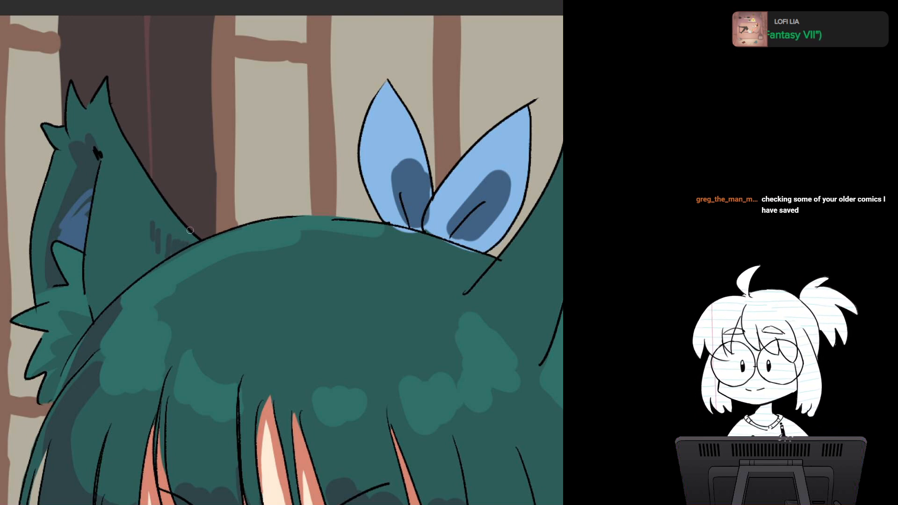
Step: Extend the light teal rim highlight along the crown, beneath the blue bow, to the base of the right cat ear
{"action": "left_click_drag", "start_coordinate": [190, 230], "coordinate": [161, 159]}
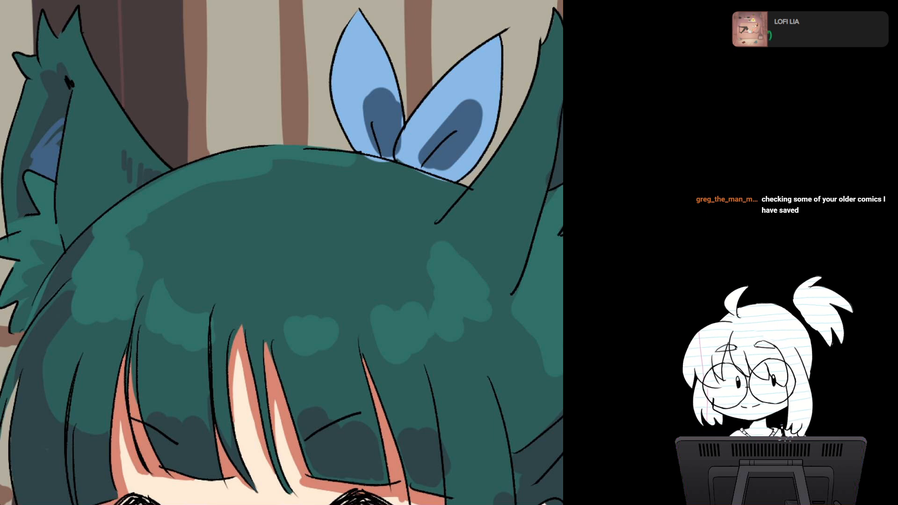
{"action": "left_click_drag", "start_coordinate": [355, 243], "coordinate": [177, 251]}
{"action": "left_click_drag", "start_coordinate": [281, 141], "coordinate": [252, 236]}
{"action": "left_click_drag", "start_coordinate": [327, 164], "coordinate": [361, 191]}
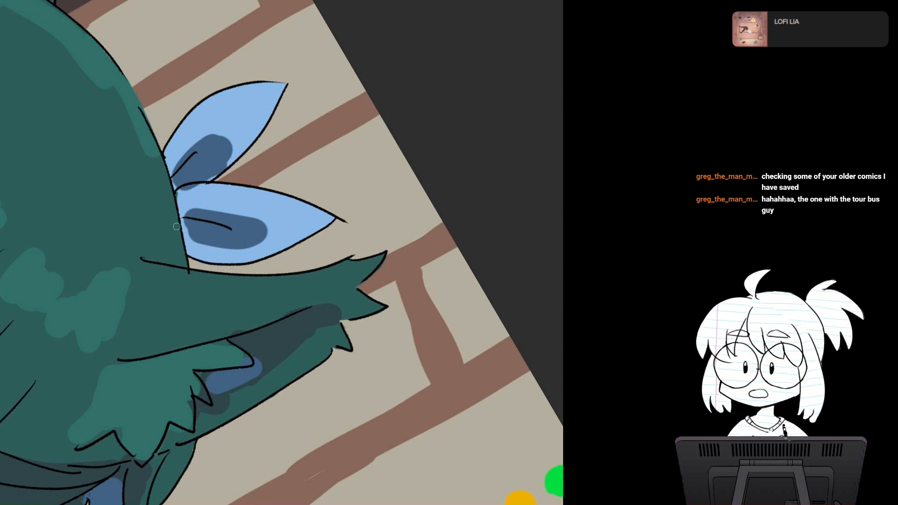
{"action": "left_click_drag", "start_coordinate": [358, 282], "coordinate": [342, 133]}
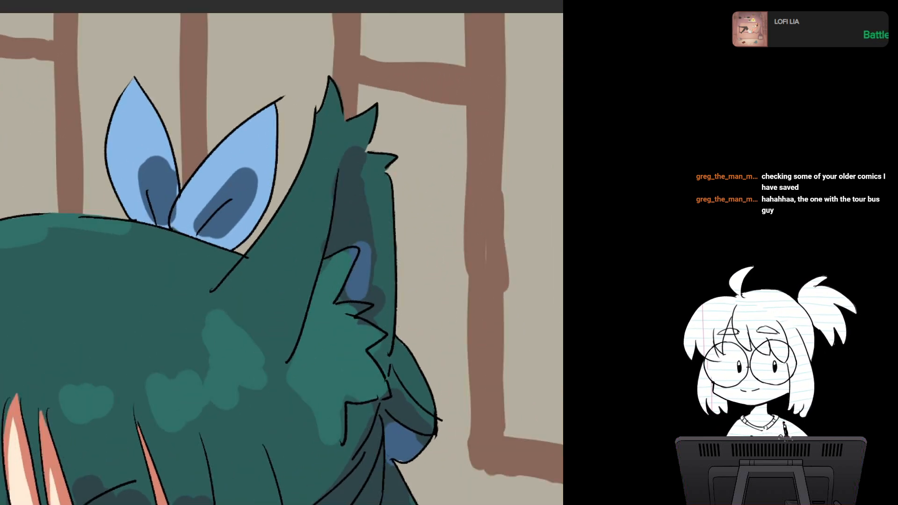
{"action": "left_click_drag", "start_coordinate": [253, 280], "coordinate": [347, 167]}
{"action": "left_click_drag", "start_coordinate": [225, 261], "coordinate": [338, 179]}
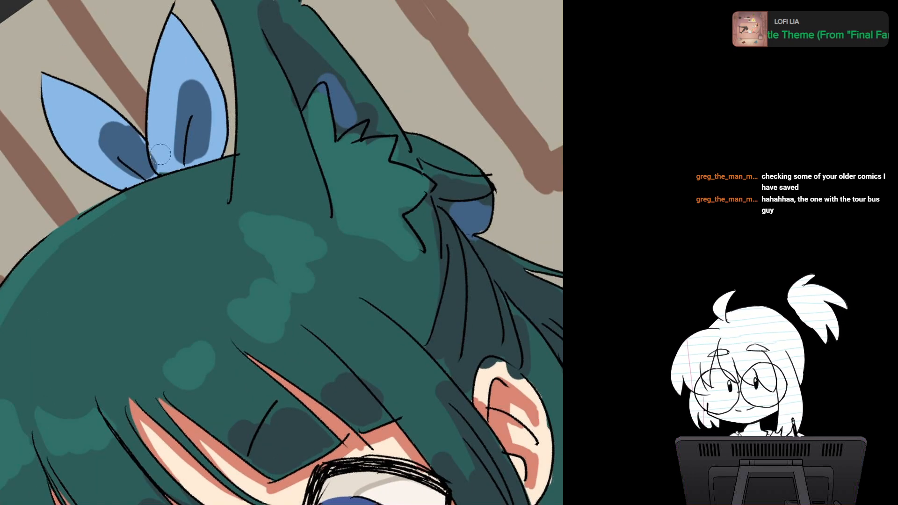
{"action": "left_click_drag", "start_coordinate": [139, 185], "coordinate": [231, 161]}
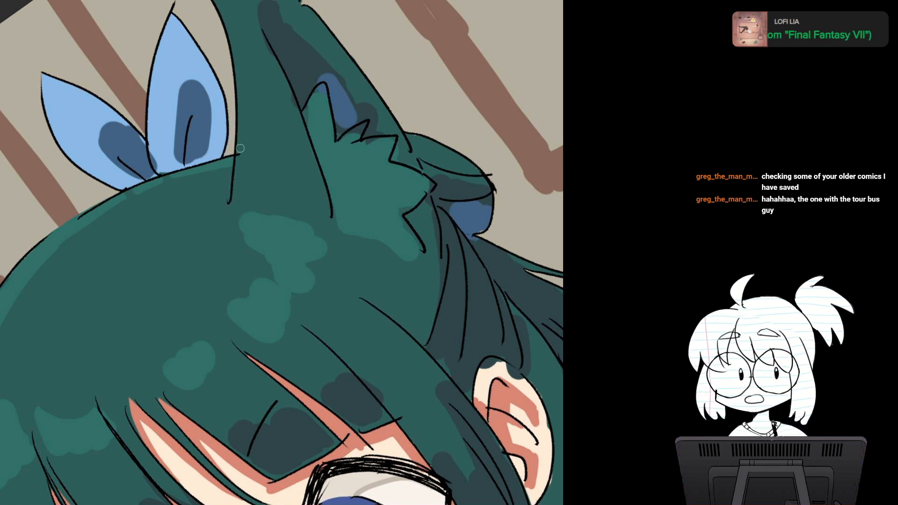
{"action": "left_click_drag", "start_coordinate": [241, 166], "coordinate": [255, 204]}
{"action": "left_click_drag", "start_coordinate": [281, 154], "coordinate": [301, 150]}
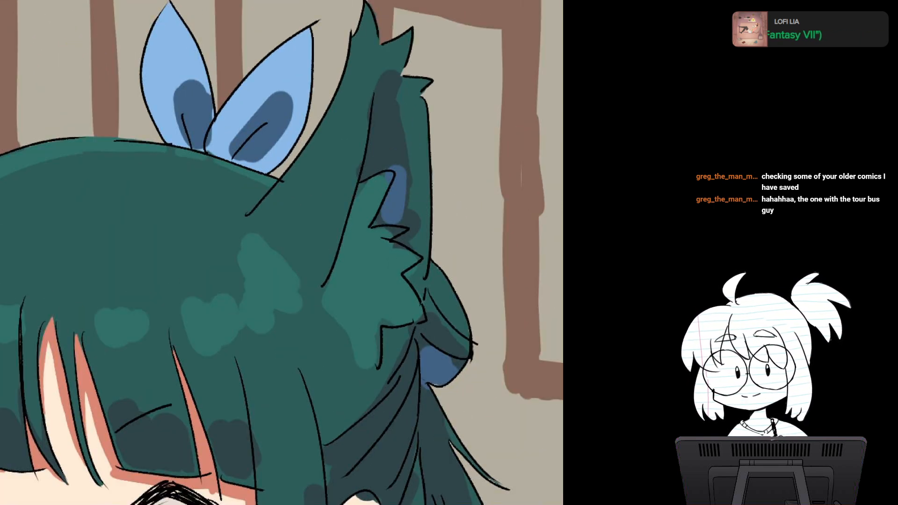
{"action": "mouse_move", "coordinate": [259, 290]}
{"action": "left_mouse_down"}
{"action": "mouse_move", "coordinate": [213, 290]}
{"action": "mouse_move", "coordinate": [259, 290]}
{"action": "left_mouse_up"}
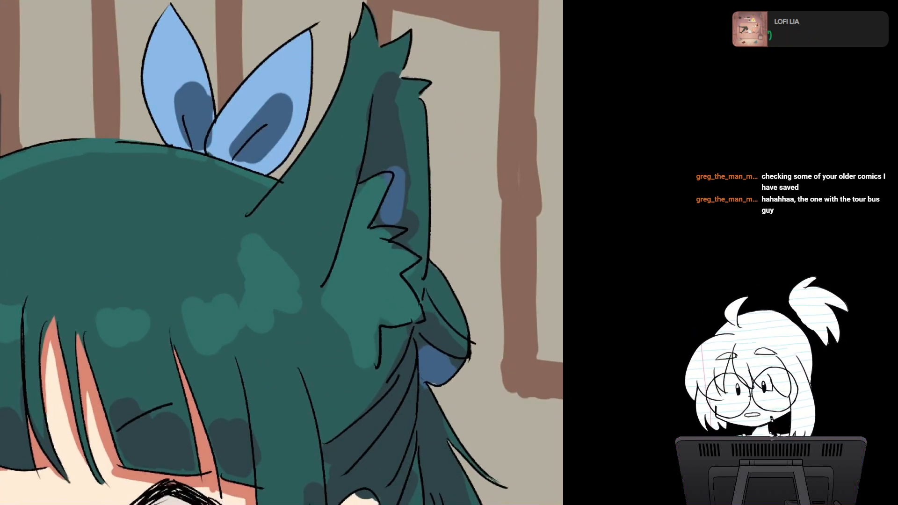
Step: Extend the blue patch inside the right cat ear toward the fold line with tapered hatch strokes, and make the slate shadow's top angular
{"action": "left_click_drag", "start_coordinate": [248, 262], "coordinate": [319, 264]}
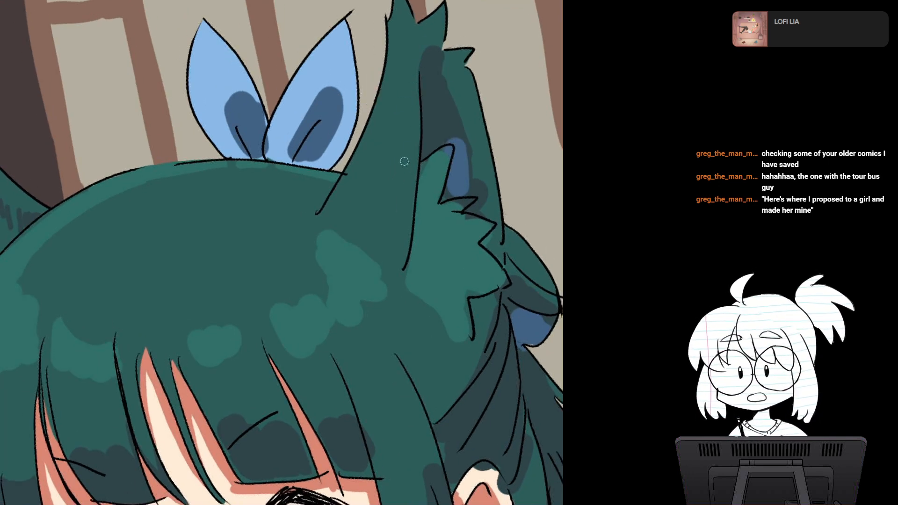
{"action": "scroll", "coordinate": [404, 161], "scroll_direction": "down", "scroll_amount": 3}
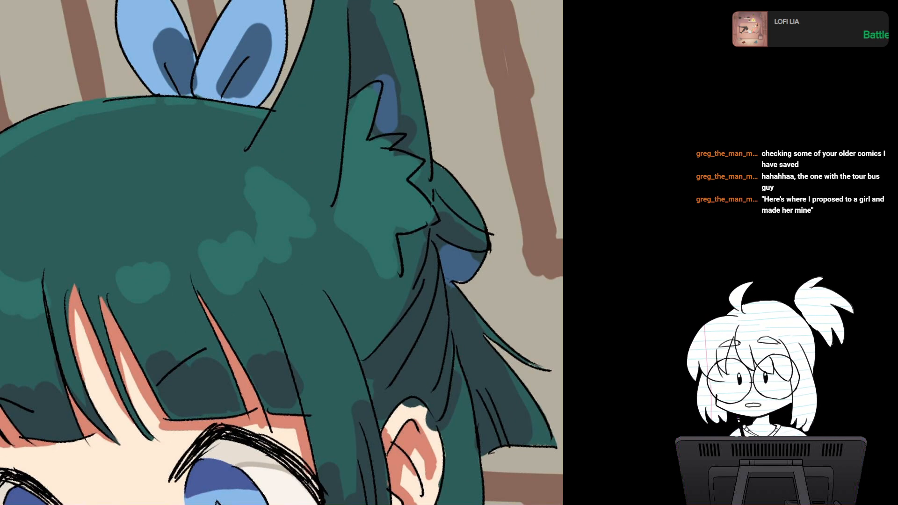
{"action": "key", "text": "5"}
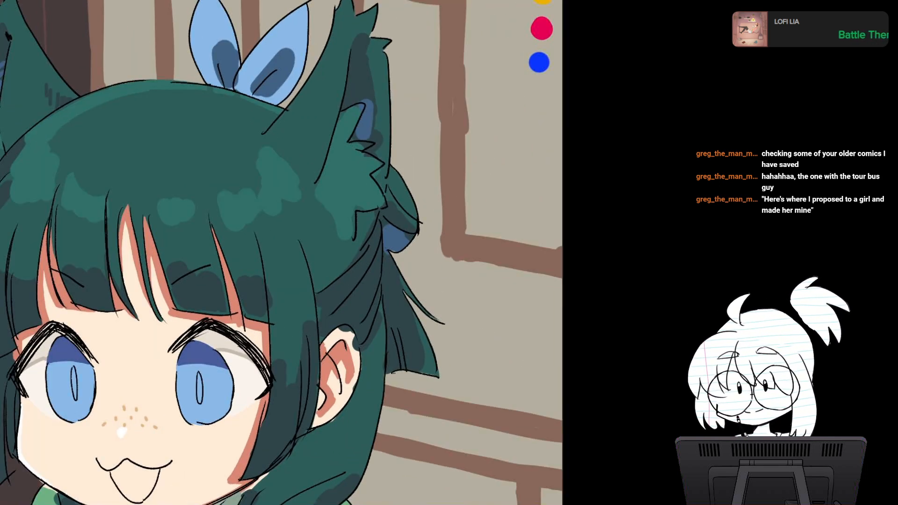
{"action": "left_click_drag", "start_coordinate": [299, 205], "coordinate": [276, 298]}
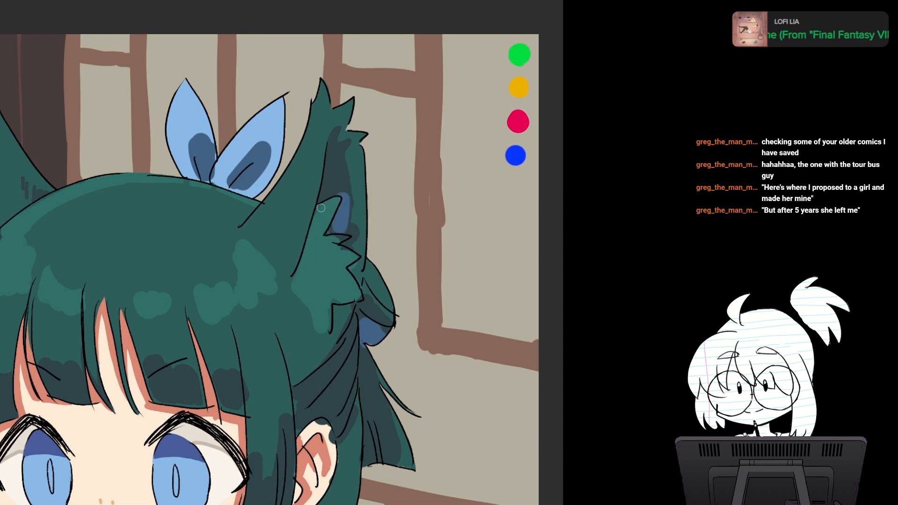
{"action": "scroll", "coordinate": [310, 238], "scroll_direction": "up", "scroll_amount": 3}
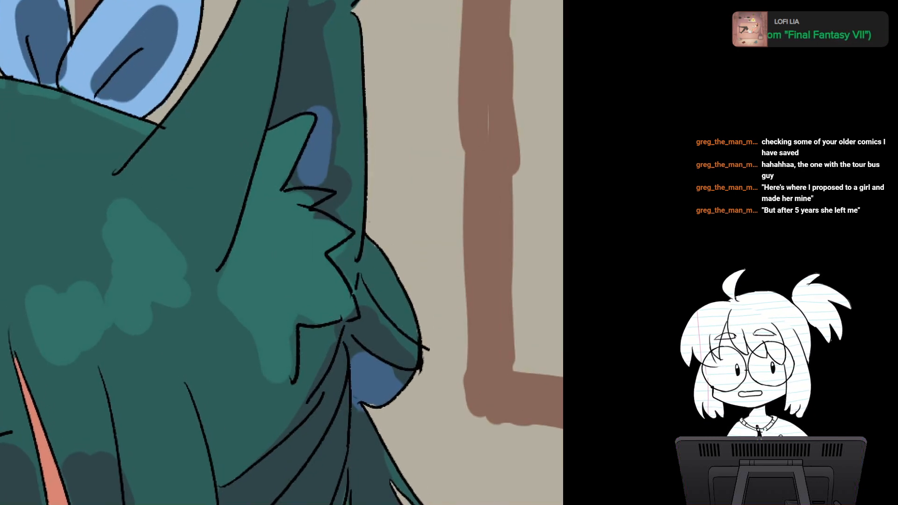
{"action": "left_click_drag", "start_coordinate": [355, 233], "coordinate": [264, 205]}
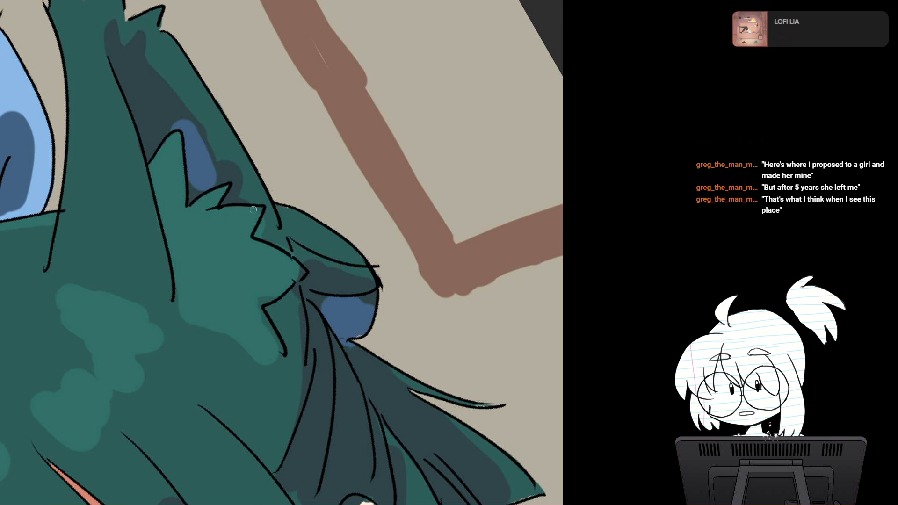
{"action": "key", "text": "5"}
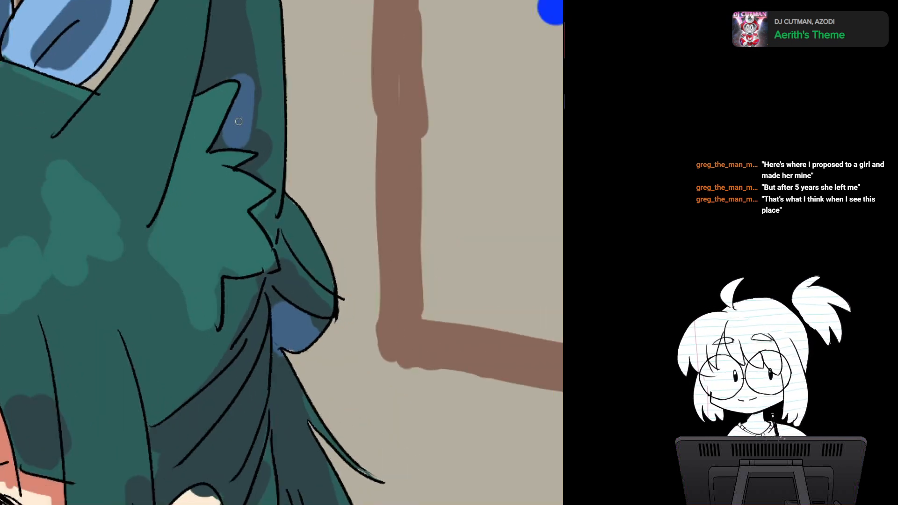
{"action": "left_click_drag", "start_coordinate": [239, 121], "coordinate": [230, 213]}
{"action": "left_click_drag", "start_coordinate": [215, 117], "coordinate": [198, 144]}
{"action": "key", "text": "ctrl+z"}
{"action": "mouse_move", "coordinate": [225, 127]}
{"action": "left_mouse_down"}
{"action": "mouse_move", "coordinate": [189, 181]}
{"action": "mouse_move", "coordinate": [225, 152]}
{"action": "mouse_move", "coordinate": [211, 172]}
{"action": "mouse_move", "coordinate": [226, 168]}
{"action": "mouse_move", "coordinate": [220, 161]}
{"action": "mouse_move", "coordinate": [244, 185]}
{"action": "left_mouse_up"}
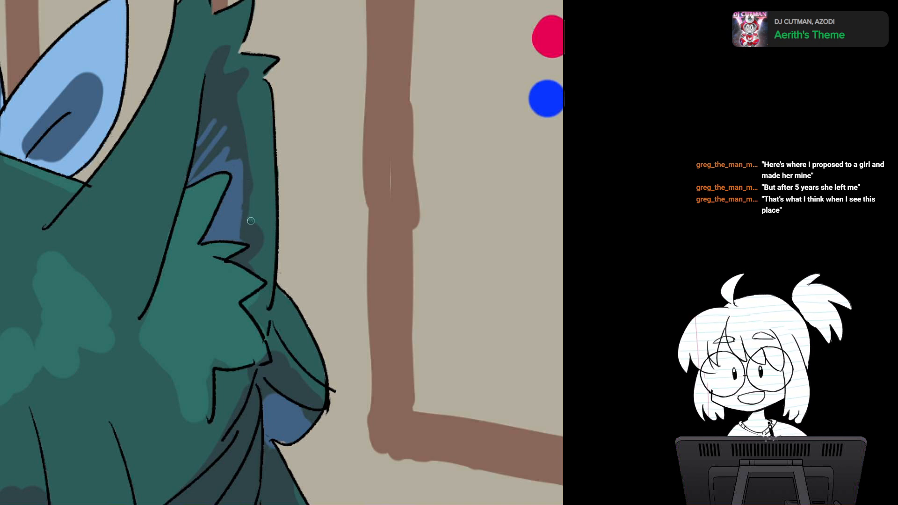
Step: Narrow the slate shadow inside the right cat ear and taper it down along the fold to the fur tuft
{"action": "left_click_drag", "start_coordinate": [251, 221], "coordinate": [240, 155]}
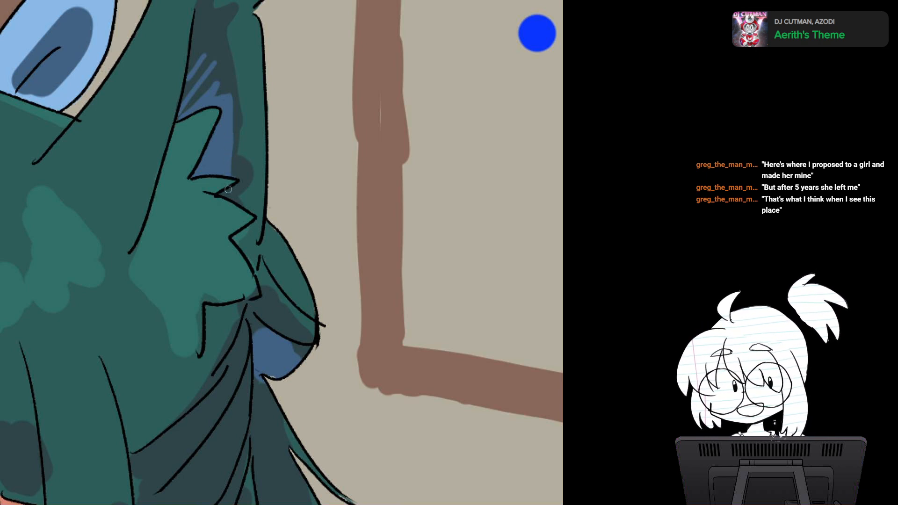
{"action": "mouse_move", "coordinate": [223, 194]}
{"action": "left_mouse_down"}
{"action": "mouse_move", "coordinate": [238, 181]}
{"action": "mouse_move", "coordinate": [173, 185]}
{"action": "left_mouse_up"}
{"action": "left_click_drag", "start_coordinate": [216, 238], "coordinate": [225, 186]}
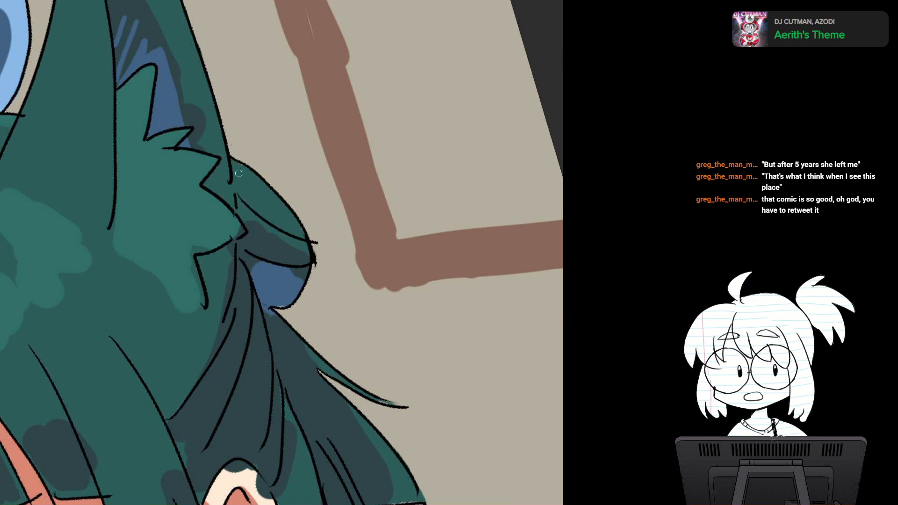
{"action": "scroll", "coordinate": [238, 174], "scroll_direction": "down", "scroll_amount": 2}
{"action": "mouse_move", "coordinate": [234, 185]}
{"action": "left_mouse_down"}
{"action": "mouse_move", "coordinate": [243, 238]}
{"action": "mouse_move", "coordinate": [237, 178]}
{"action": "left_mouse_up"}
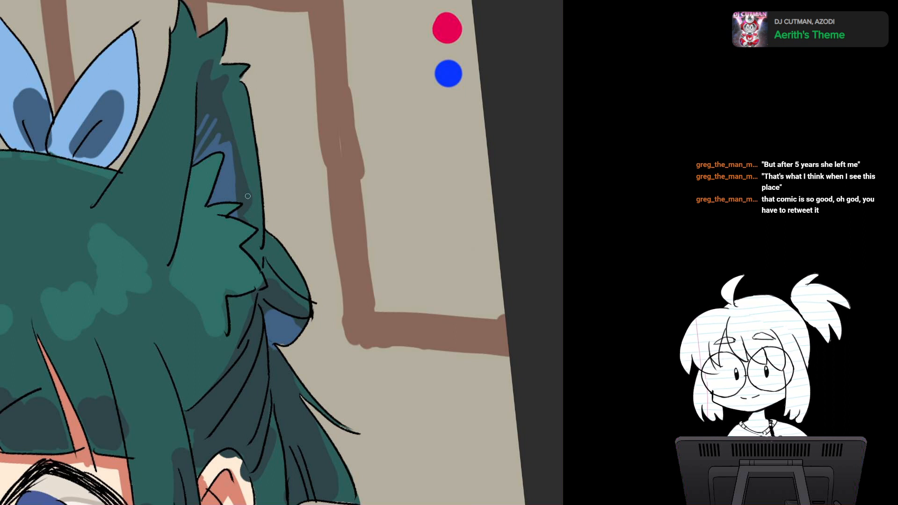
{"action": "left_click_drag", "start_coordinate": [246, 205], "coordinate": [250, 215]}
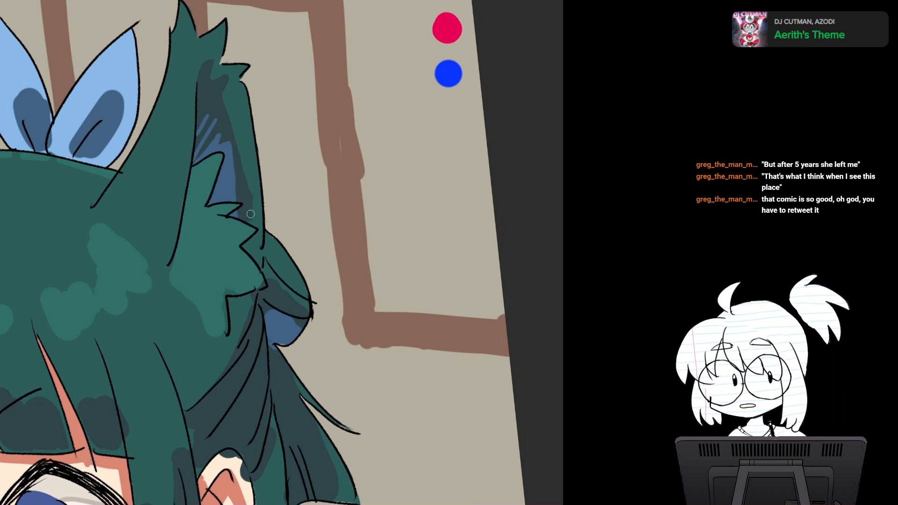
{"action": "left_click", "coordinate": [255, 185], "text": "alt"}
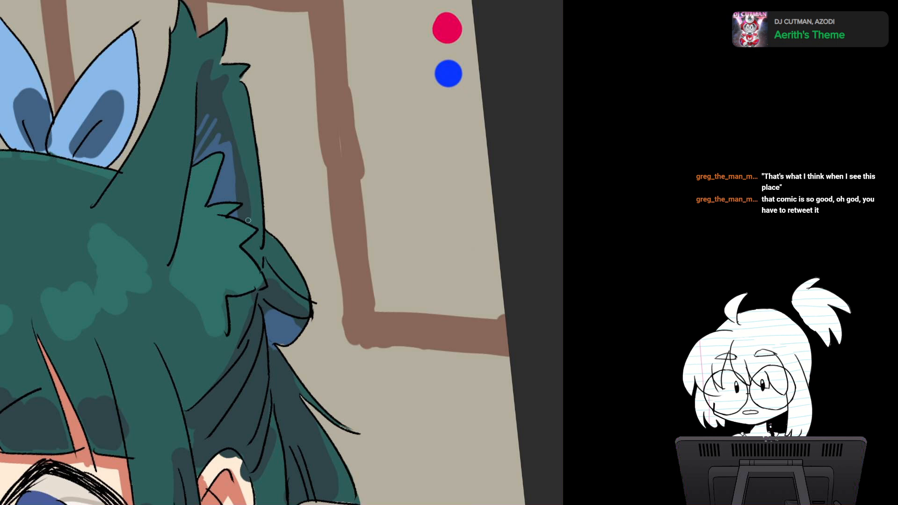
Step: Trim the light teal base of the right ear's fur tuft to a clean diagonal edge
{"action": "left_click_drag", "start_coordinate": [248, 221], "coordinate": [238, 188]}
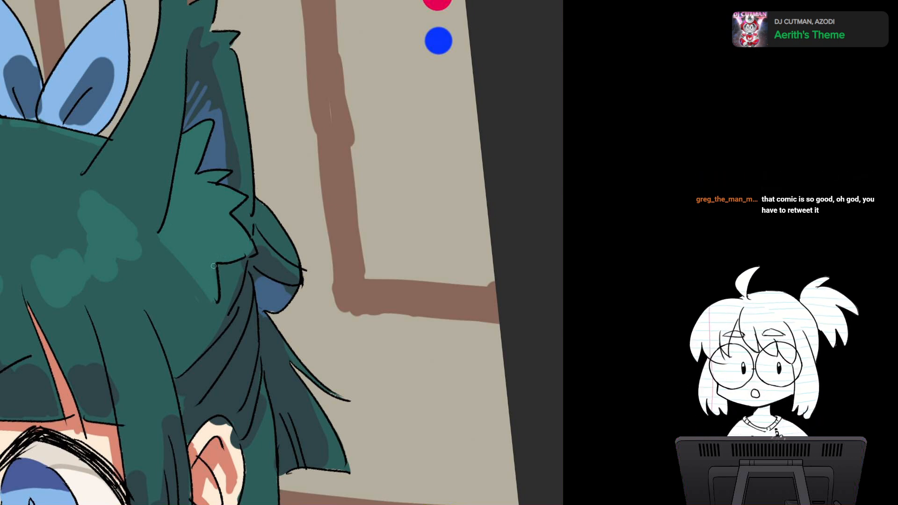
{"action": "left_click_drag", "start_coordinate": [212, 268], "coordinate": [230, 220]}
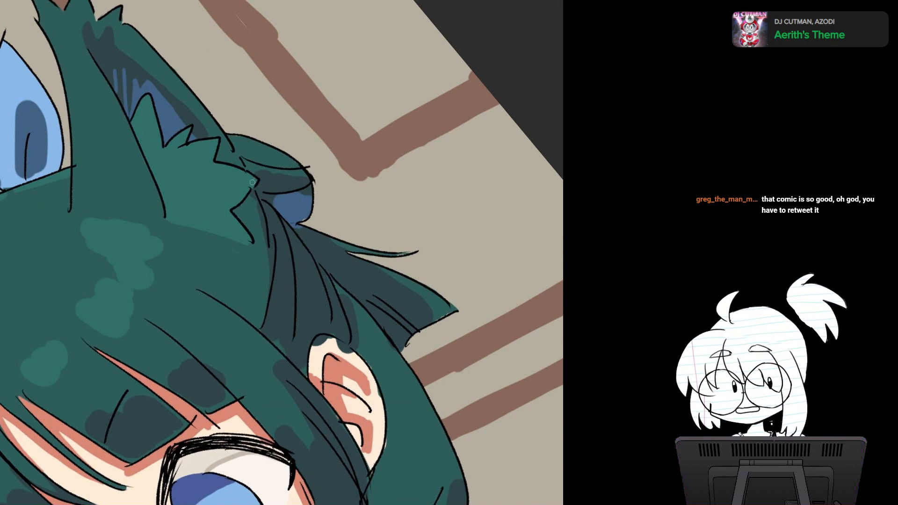
{"action": "left_click_drag", "start_coordinate": [236, 194], "coordinate": [349, 171]}
{"action": "scroll", "coordinate": [291, 242], "scroll_direction": "down", "scroll_amount": 5}
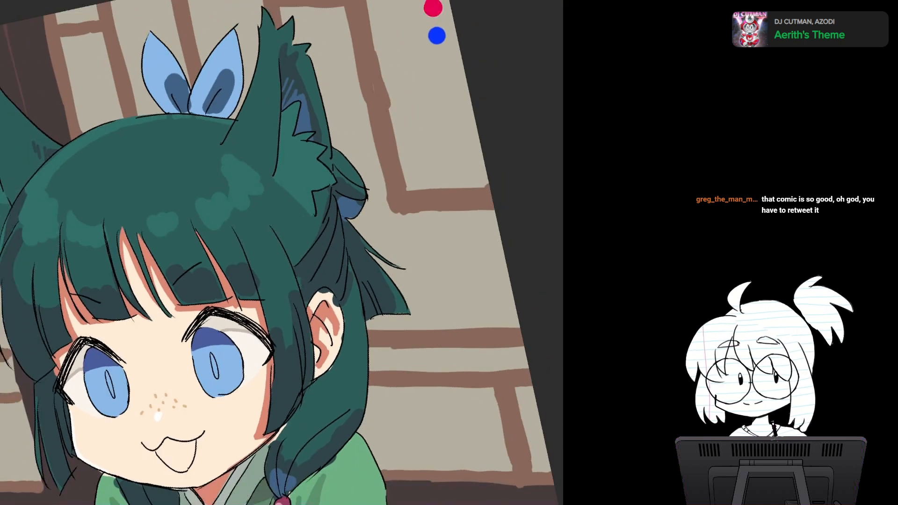
{"action": "key", "text": "Escape"}
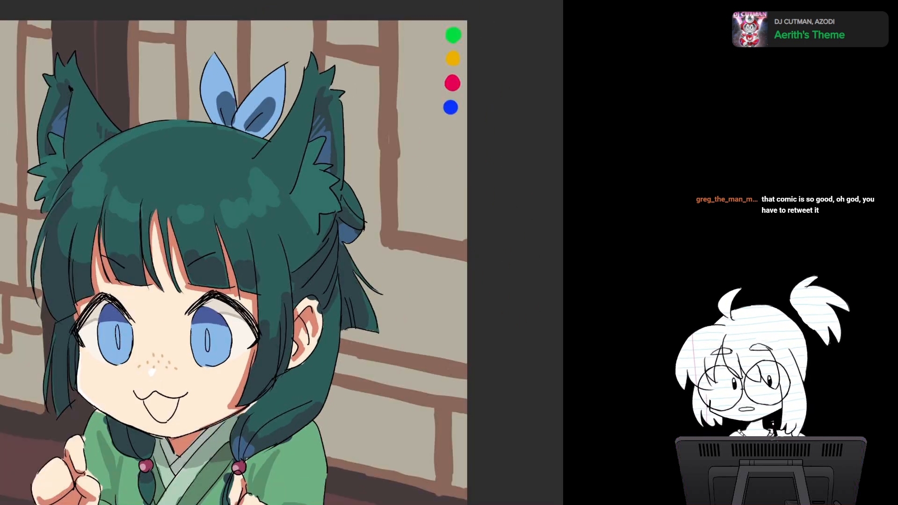
{"action": "left_click_drag", "start_coordinate": [267, 256], "coordinate": [296, 233]}
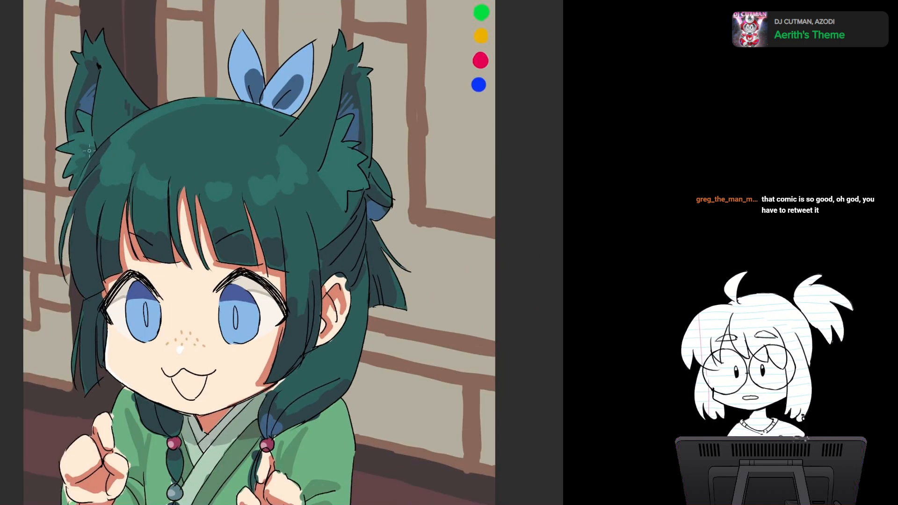
Step: Outline a zigzag of darker teal fur points inside the light tuft at the base of the right cat ear
{"action": "scroll", "coordinate": [347, 237], "scroll_direction": "up", "scroll_amount": 3}
{"action": "scroll", "coordinate": [361, 236], "scroll_direction": "down", "scroll_amount": 2}
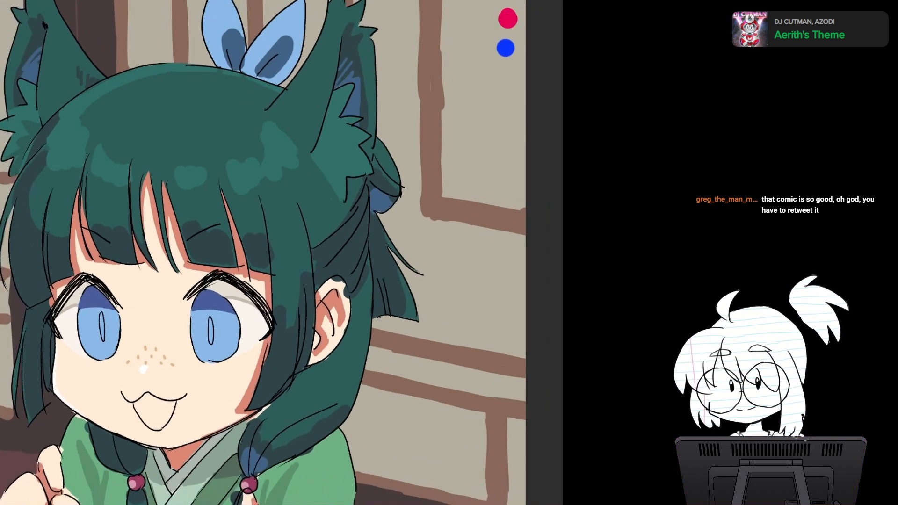
{"action": "left_click_drag", "start_coordinate": [262, 243], "coordinate": [300, 259]}
{"action": "left_click_drag", "start_coordinate": [374, 252], "coordinate": [373, 243]}
{"action": "scroll", "coordinate": [338, 219], "scroll_direction": "up", "scroll_amount": 5}
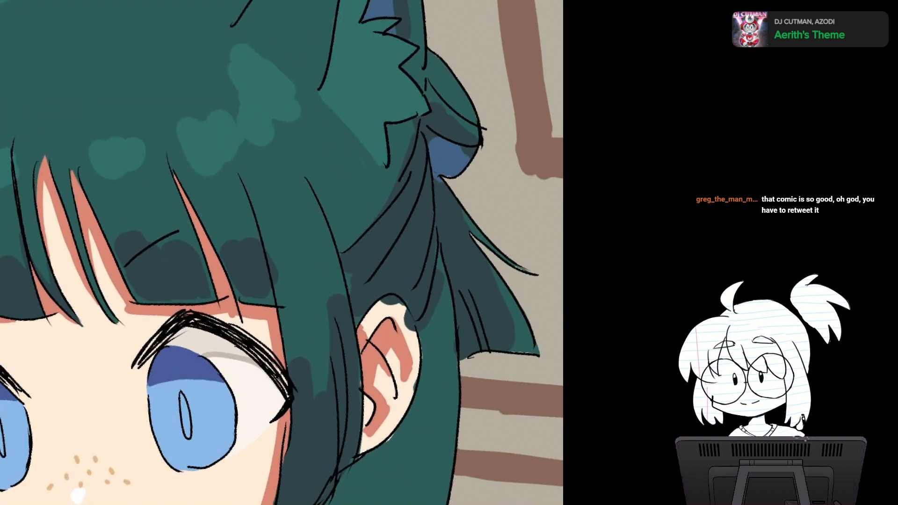
{"action": "left_click_drag", "start_coordinate": [337, 219], "coordinate": [191, 290]}
{"action": "scroll", "coordinate": [234, 262], "scroll_direction": "up", "scroll_amount": 1}
{"action": "left_click_drag", "start_coordinate": [234, 262], "coordinate": [215, 278]}
{"action": "left_click_drag", "start_coordinate": [375, 253], "coordinate": [373, 243]}
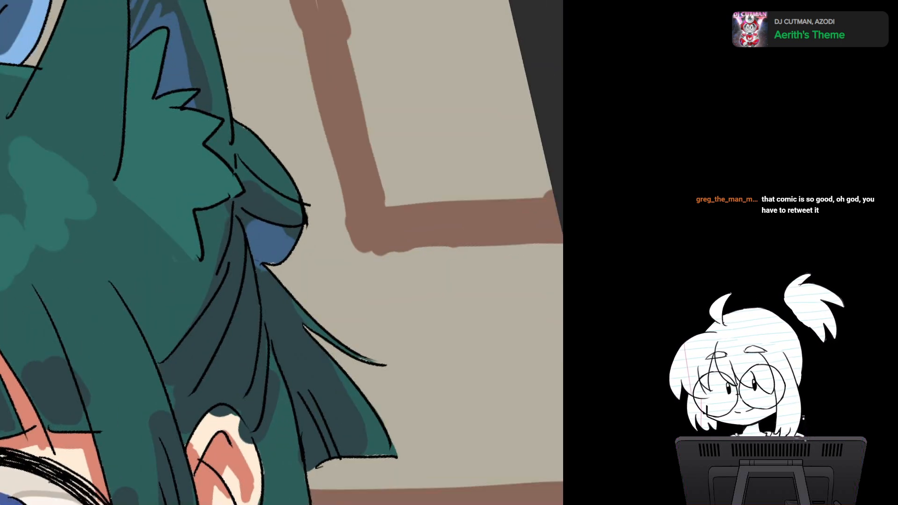
{"action": "left_click_drag", "start_coordinate": [155, 119], "coordinate": [122, 140]}
{"action": "mouse_move", "coordinate": [152, 120]}
{"action": "left_mouse_down"}
{"action": "mouse_move", "coordinate": [135, 169]}
{"action": "mouse_move", "coordinate": [215, 205]}
{"action": "mouse_move", "coordinate": [180, 215]}
{"action": "mouse_move", "coordinate": [202, 226]}
{"action": "left_mouse_up"}
{"action": "key", "text": "ctrl+z"}
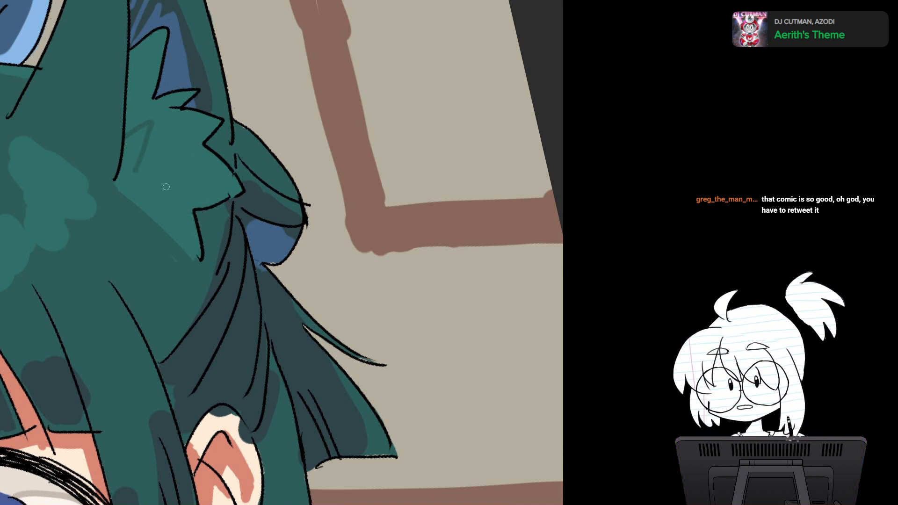
{"action": "mouse_move", "coordinate": [141, 171]}
{"action": "left_mouse_down"}
{"action": "mouse_move", "coordinate": [161, 157]}
{"action": "mouse_move", "coordinate": [203, 194]}
{"action": "mouse_move", "coordinate": [193, 231]}
{"action": "left_mouse_up"}
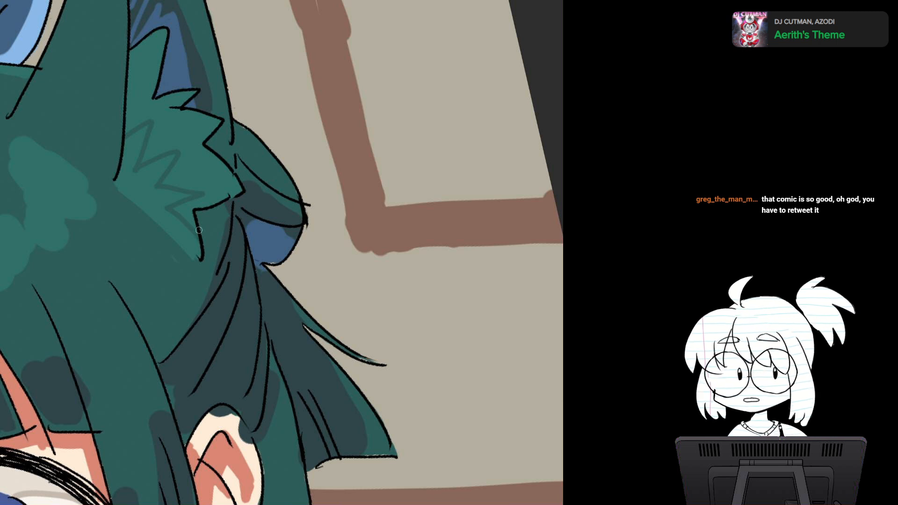
Step: Fill the zigzag in the right ear's tuft with darker teal, forming solid pointed fur shadows
{"action": "mouse_move", "coordinate": [132, 139]}
{"action": "left_mouse_down"}
{"action": "mouse_move", "coordinate": [125, 163]}
{"action": "mouse_move", "coordinate": [145, 126]}
{"action": "mouse_move", "coordinate": [125, 164]}
{"action": "mouse_move", "coordinate": [130, 190]}
{"action": "mouse_move", "coordinate": [172, 156]}
{"action": "mouse_move", "coordinate": [138, 192]}
{"action": "left_mouse_up"}
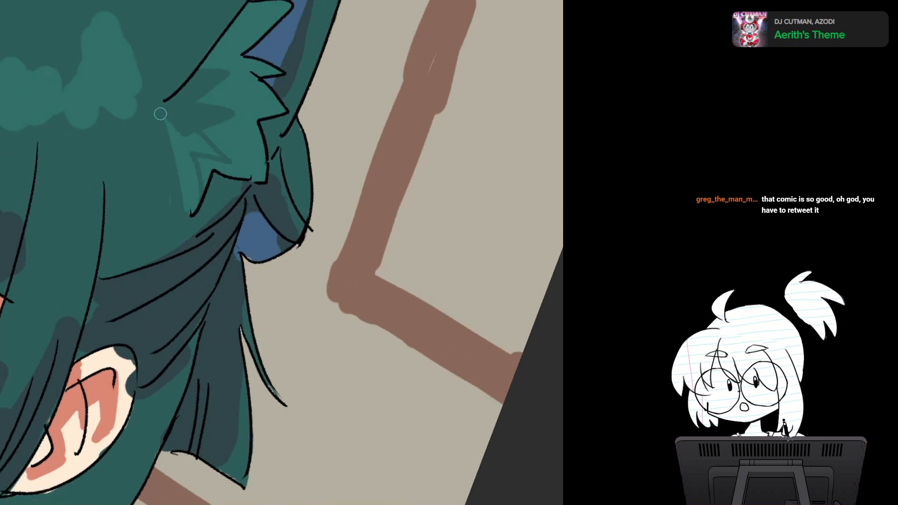
{"action": "mouse_move", "coordinate": [160, 114]}
{"action": "left_mouse_down"}
{"action": "mouse_move", "coordinate": [187, 191]}
{"action": "mouse_move", "coordinate": [189, 140]}
{"action": "mouse_move", "coordinate": [185, 197]}
{"action": "left_mouse_up"}
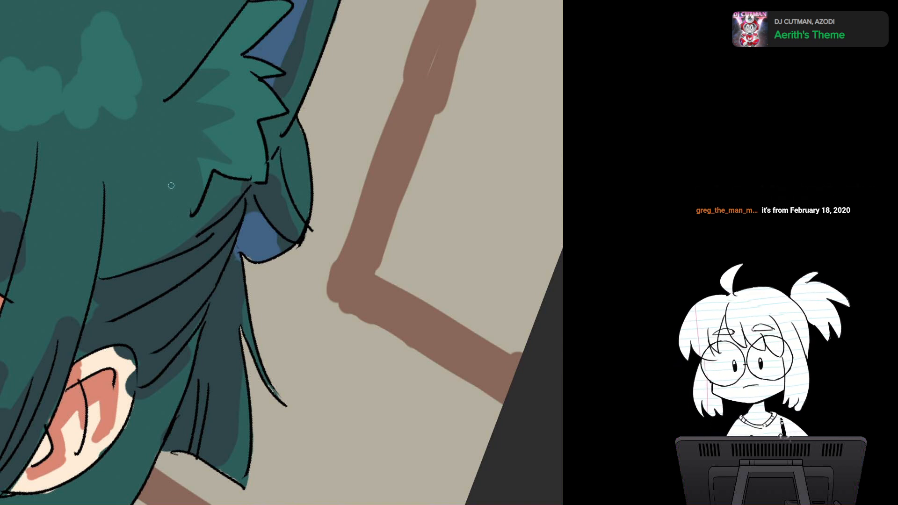
{"action": "scroll", "coordinate": [352, 197], "scroll_direction": "down", "scroll_amount": 3}
{"action": "left_click_drag", "start_coordinate": [352, 196], "coordinate": [299, 212]}
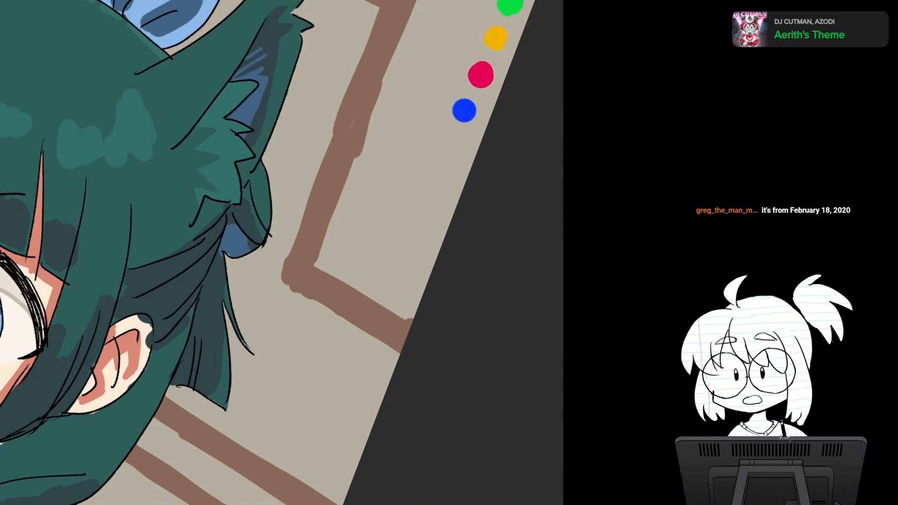
{"action": "left_click_drag", "start_coordinate": [383, 224], "coordinate": [391, 212]}
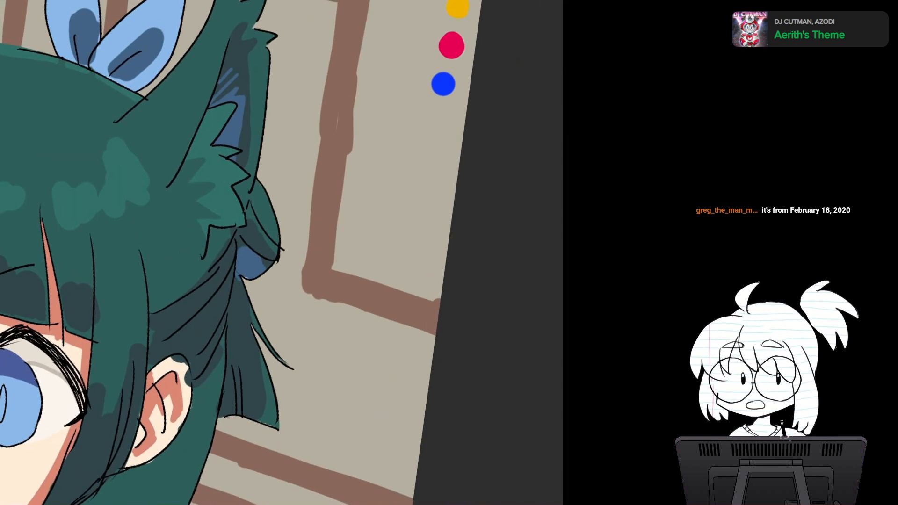
{"action": "key", "text": "Escape"}
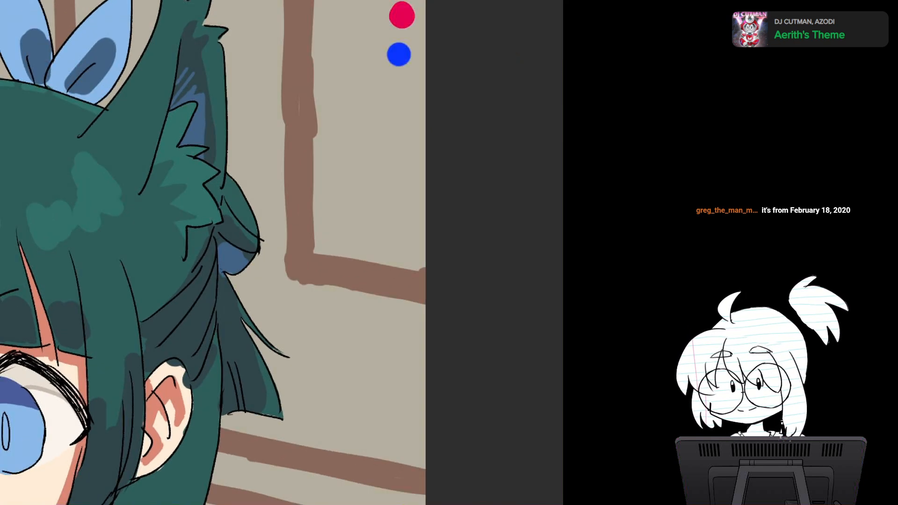
{"action": "left_click_drag", "start_coordinate": [281, 234], "coordinate": [307, 267]}
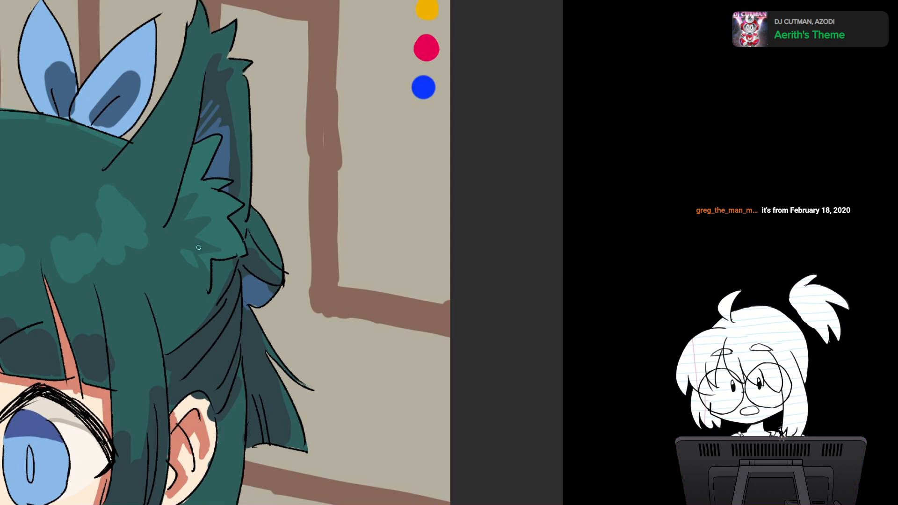
Step: Add short slate hatch strokes at the base of the right cat ear where it meets the crown
{"action": "left_click_drag", "start_coordinate": [199, 247], "coordinate": [377, 245]}
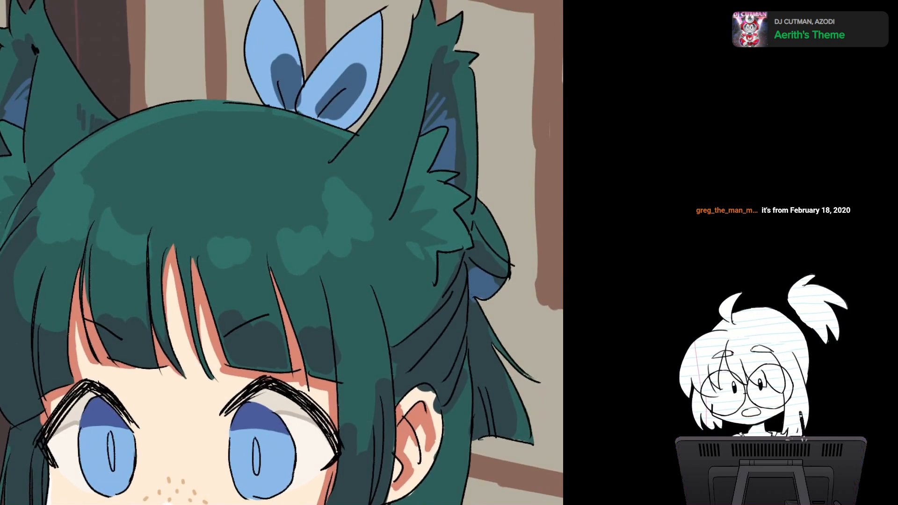
{"action": "left_click_drag", "start_coordinate": [357, 174], "coordinate": [360, 164]}
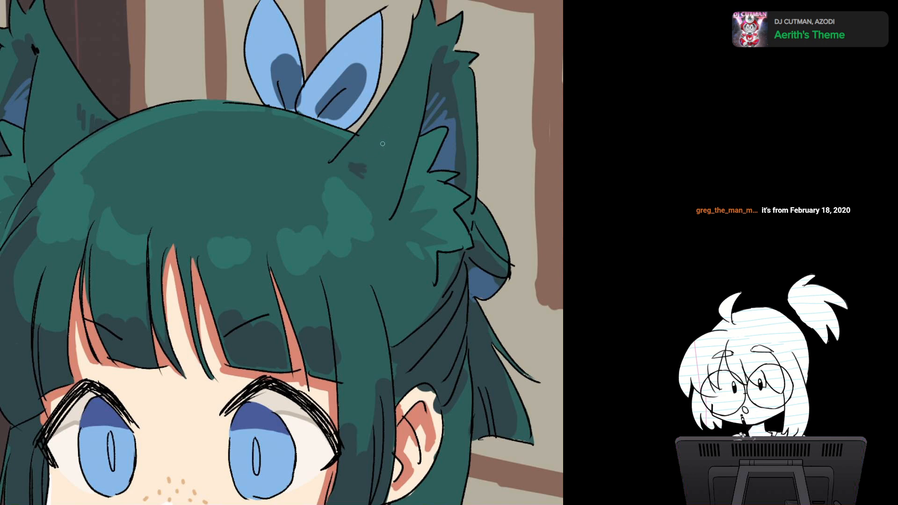
{"action": "mouse_move", "coordinate": [361, 150]}
{"action": "left_mouse_down"}
{"action": "mouse_move", "coordinate": [376, 140]}
{"action": "mouse_move", "coordinate": [376, 153]}
{"action": "left_mouse_up"}
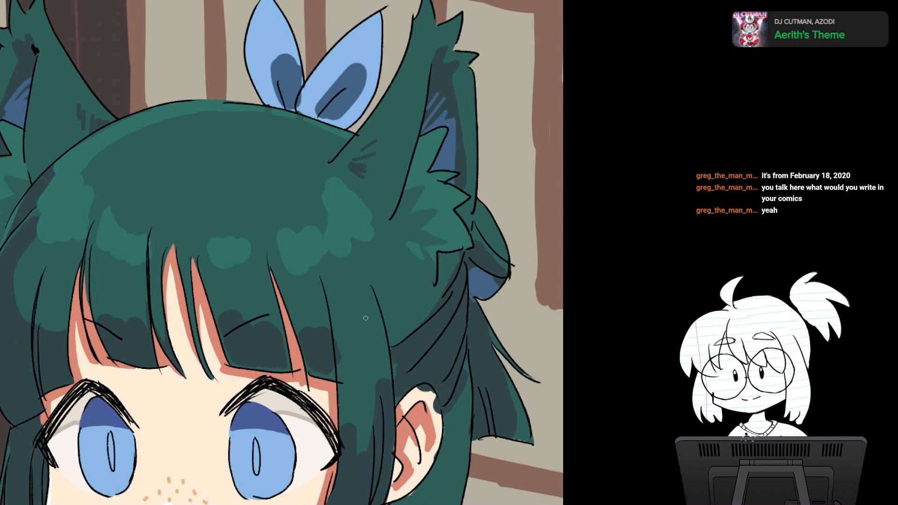
Step: Reshape the dark blue shadows on both loops of the hair bow, tapering the left one toward a point
{"action": "left_click_drag", "start_coordinate": [365, 318], "coordinate": [306, 383]}
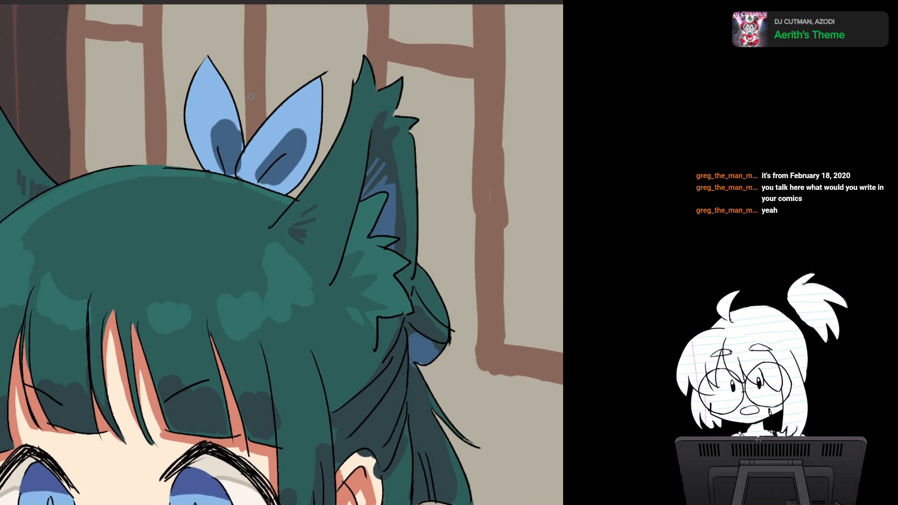
{"action": "mouse_move", "coordinate": [233, 133]}
{"action": "left_mouse_down"}
{"action": "mouse_move", "coordinate": [218, 136]}
{"action": "mouse_move", "coordinate": [215, 107]}
{"action": "mouse_move", "coordinate": [238, 130]}
{"action": "mouse_move", "coordinate": [220, 133]}
{"action": "mouse_move", "coordinate": [219, 166]}
{"action": "mouse_move", "coordinate": [236, 174]}
{"action": "left_mouse_up"}
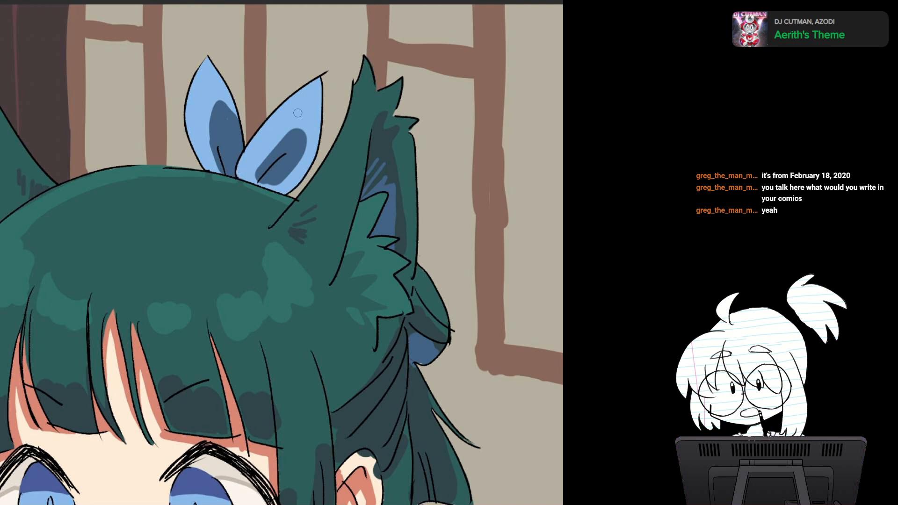
{"action": "mouse_move", "coordinate": [257, 173]}
{"action": "left_mouse_down"}
{"action": "mouse_move", "coordinate": [255, 179]}
{"action": "mouse_move", "coordinate": [283, 188]}
{"action": "left_mouse_up"}
{"action": "left_click_drag", "start_coordinate": [298, 158], "coordinate": [283, 182]}
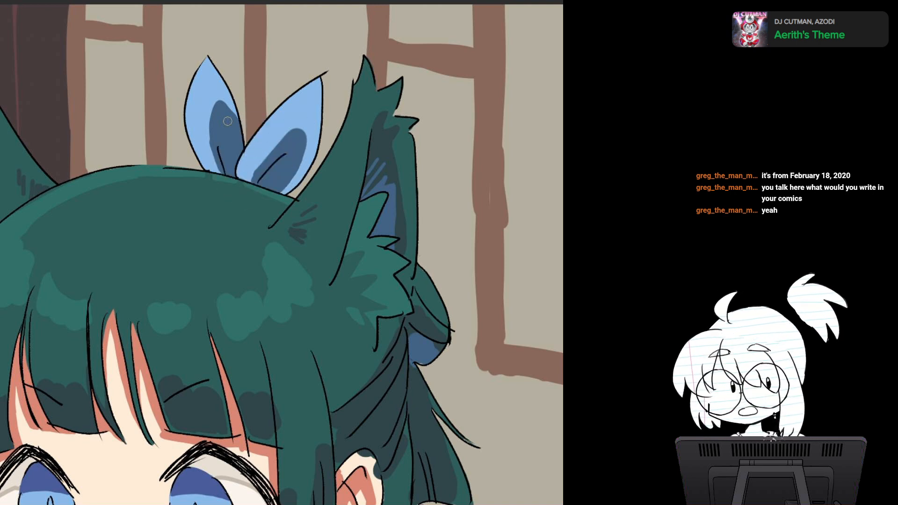
{"action": "key", "text": "ctrl+minus"}
{"action": "key", "text": "ctrl+minus"}
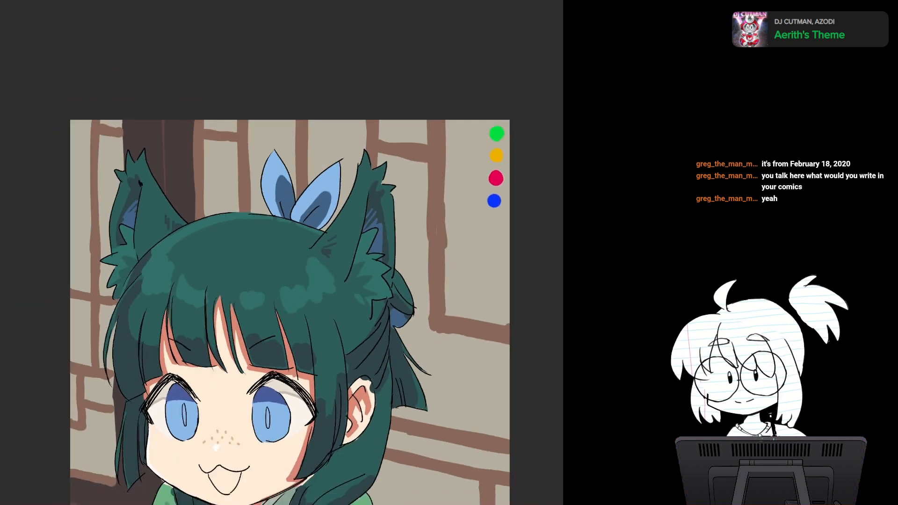
Step: Trim the upper tip of the dark blue shadow on the bow's left loop
{"action": "mouse_move", "coordinate": [140, 182]}
{"action": "left_mouse_down"}
{"action": "mouse_move", "coordinate": [128, 59]}
{"action": "mouse_move", "coordinate": [125, 154]}
{"action": "left_mouse_up"}
{"action": "key", "text": "ctrl+plus"}
{"action": "key", "text": "ctrl+plus"}
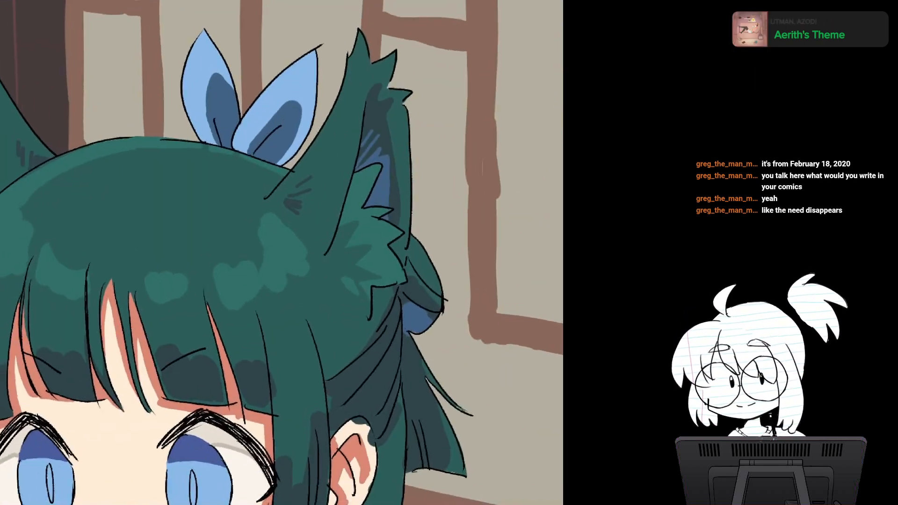
{"action": "mouse_move", "coordinate": [201, 119]}
{"action": "left_mouse_down"}
{"action": "mouse_move", "coordinate": [223, 149]}
{"action": "mouse_move", "coordinate": [193, 134]}
{"action": "mouse_move", "coordinate": [201, 130]}
{"action": "mouse_move", "coordinate": [193, 138]}
{"action": "left_mouse_up"}
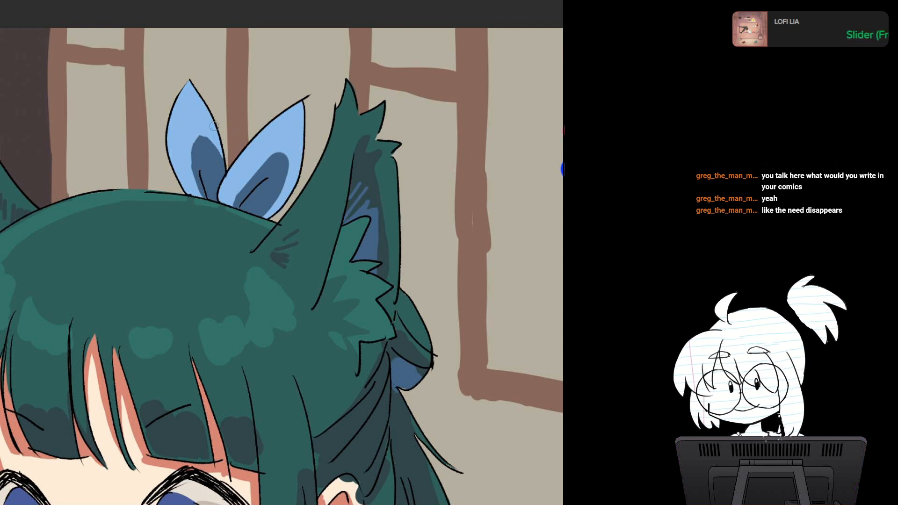
{"action": "left_click", "coordinate": [207, 150], "text": "alt"}
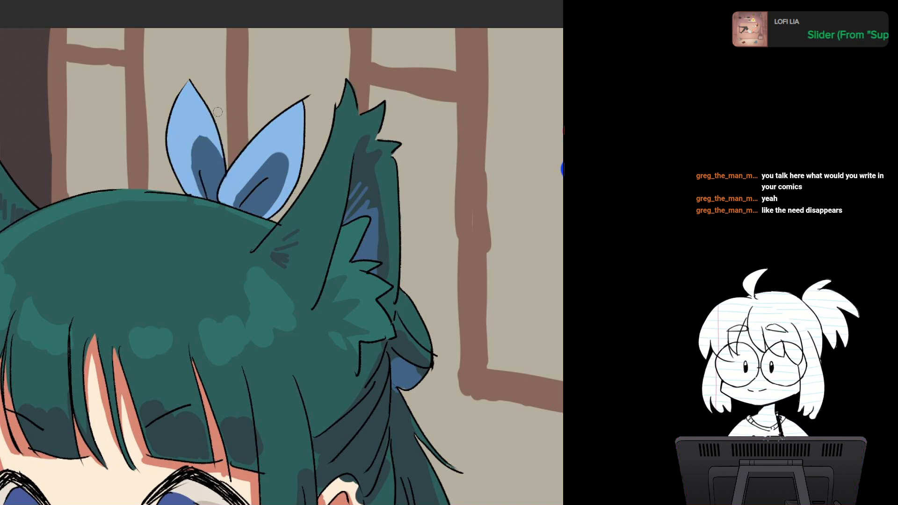
{"action": "key", "text": "ctrl+minus"}
{"action": "key", "text": "ctrl+minus"}
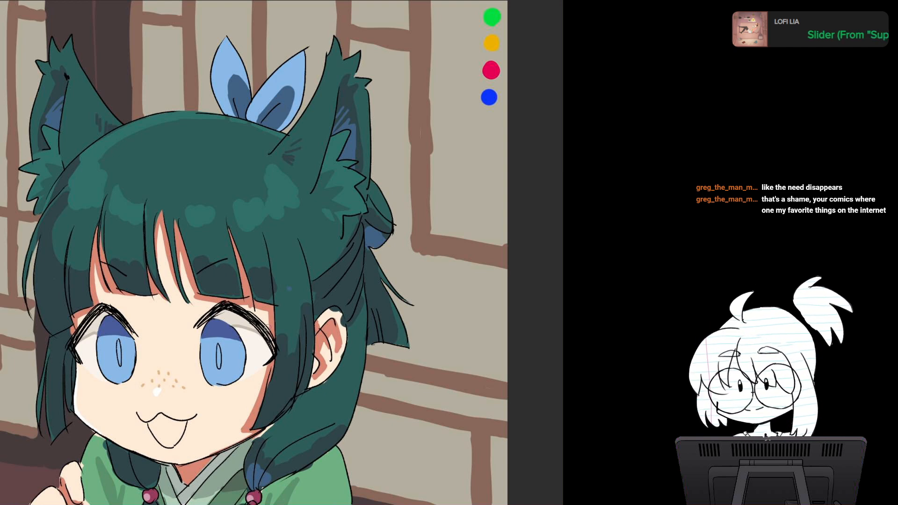
Step: Add a thin dark slate shadow streak in the swept-back hair above the human ear and extend the shadow behind it
{"action": "left_click_drag", "start_coordinate": [268, 327], "coordinate": [205, 282]}
{"action": "scroll", "coordinate": [339, 258], "scroll_direction": "up", "scroll_amount": 3}
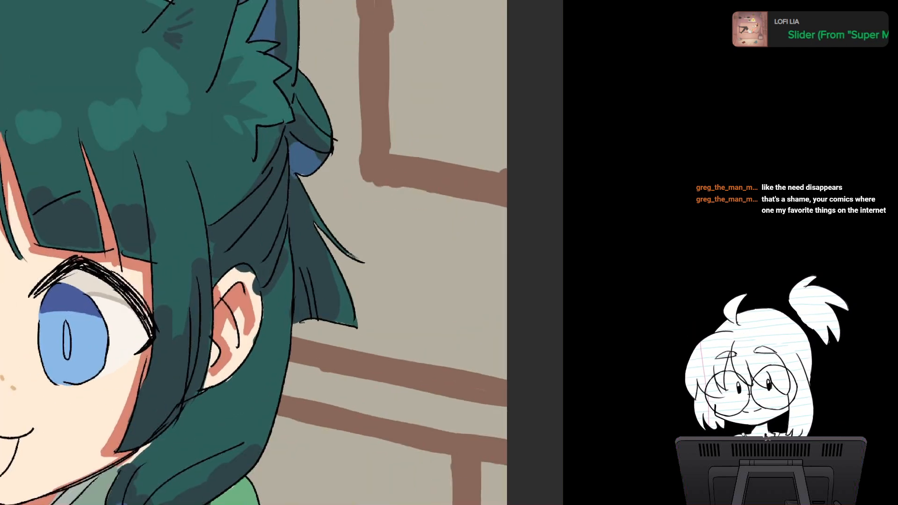
{"action": "left_click_drag", "start_coordinate": [338, 258], "coordinate": [388, 214]}
{"action": "left_click", "coordinate": [280, 189], "text": "alt"}
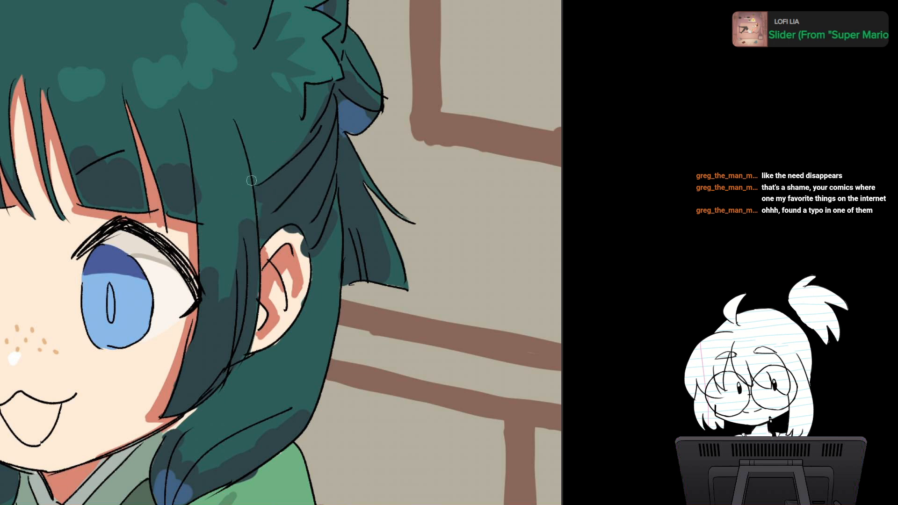
{"action": "left_click_drag", "start_coordinate": [258, 188], "coordinate": [261, 227]}
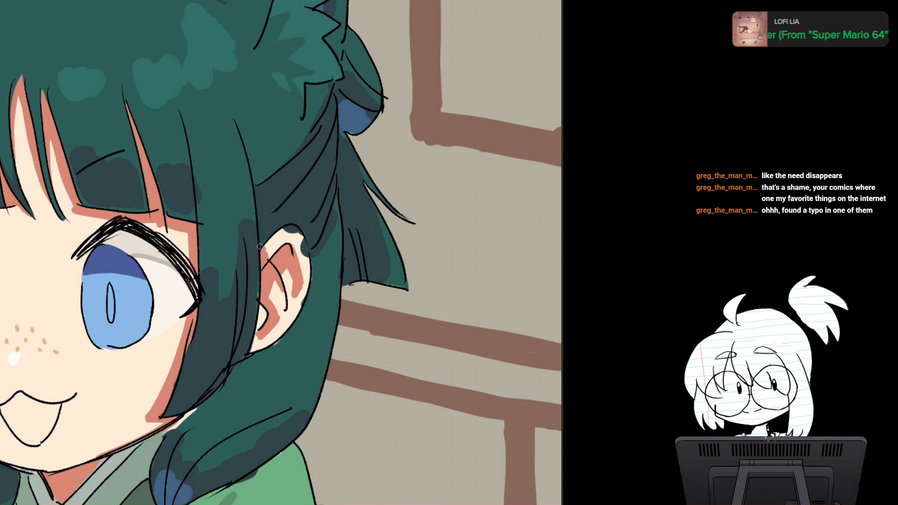
{"action": "left_click_drag", "start_coordinate": [289, 137], "coordinate": [251, 165]}
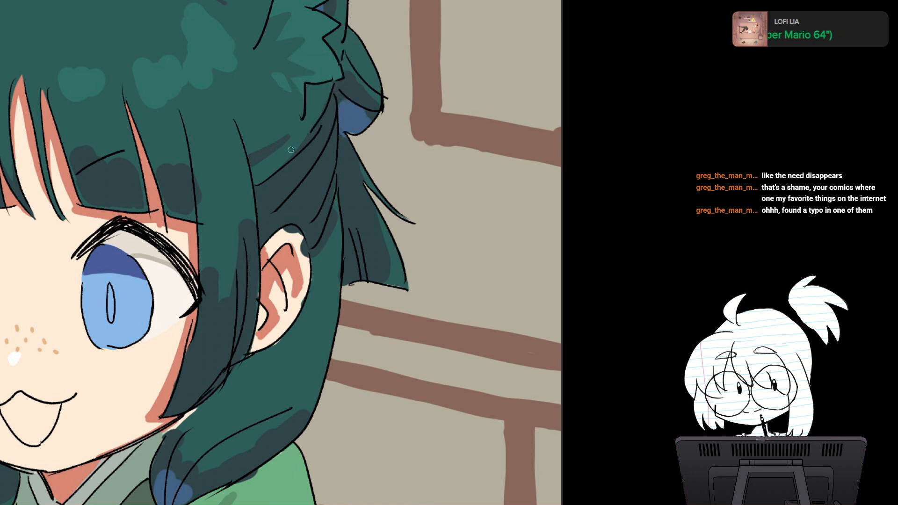
{"action": "left_click_drag", "start_coordinate": [308, 127], "coordinate": [296, 77]}
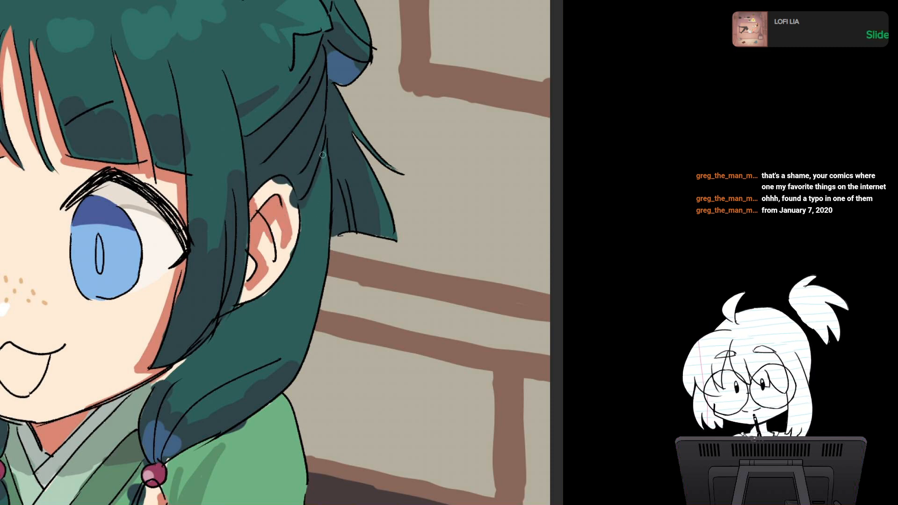
{"action": "left_click_drag", "start_coordinate": [305, 200], "coordinate": [323, 168]}
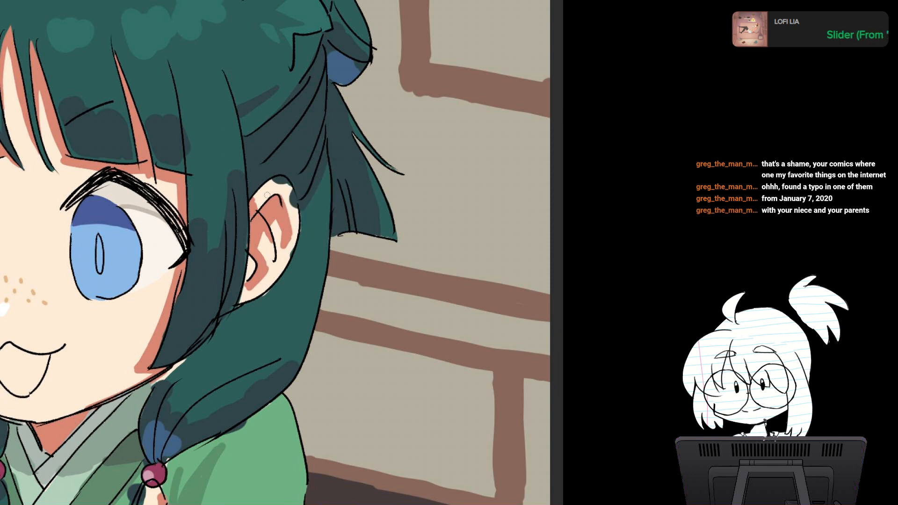
Step: Cover the stray hair shadow on top of the human ear with skin tone and fill the gap in its inner shading
{"action": "mouse_move", "coordinate": [266, 195]}
{"action": "left_mouse_down"}
{"action": "mouse_move", "coordinate": [285, 180]}
{"action": "mouse_move", "coordinate": [293, 209]}
{"action": "left_mouse_up"}
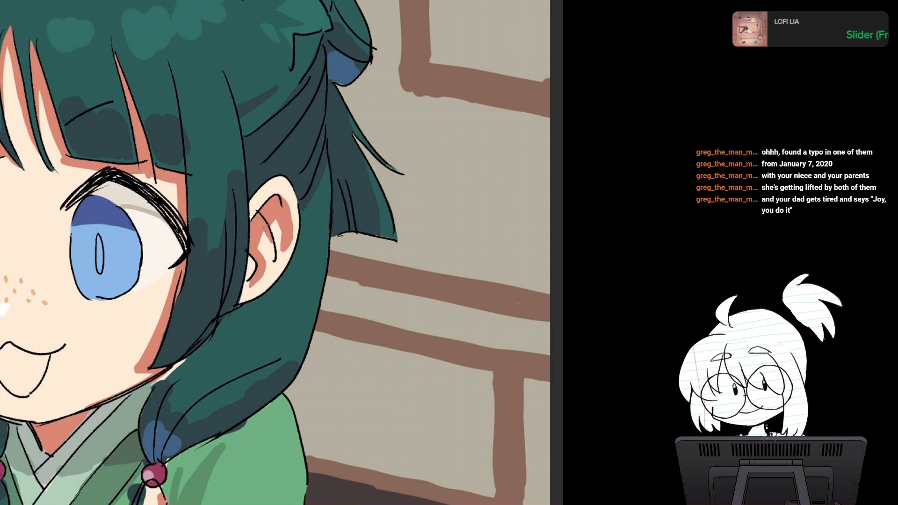
{"action": "left_click", "coordinate": [262, 227], "text": "alt"}
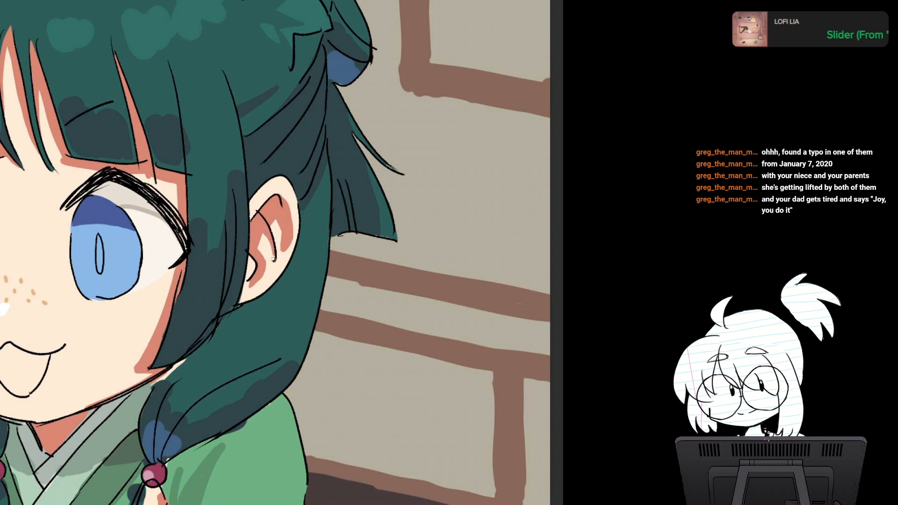
Step: Darken the upper edge of the blue part of the bow at the back of the head
{"action": "left_click_drag", "start_coordinate": [281, 235], "coordinate": [224, 402]}
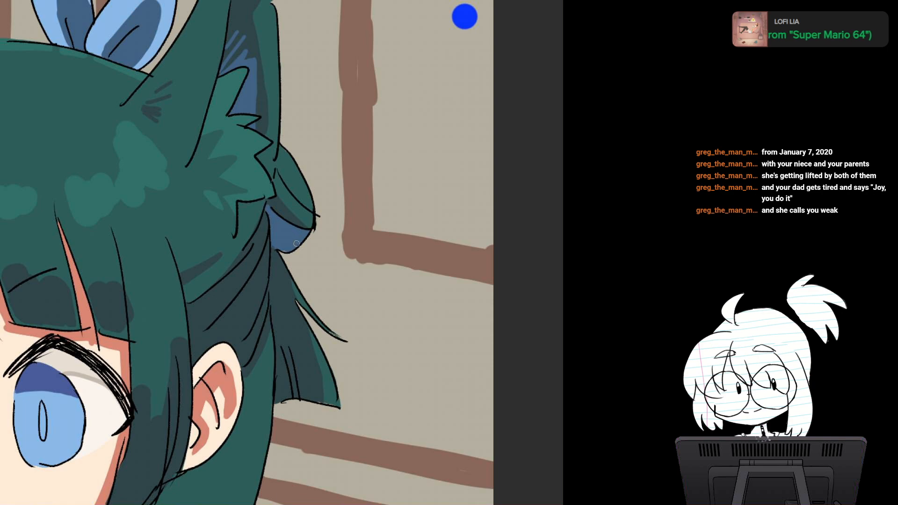
{"action": "left_click_drag", "start_coordinate": [286, 212], "coordinate": [312, 227]}
{"action": "scroll", "coordinate": [361, 202], "scroll_direction": "down", "scroll_amount": 2}
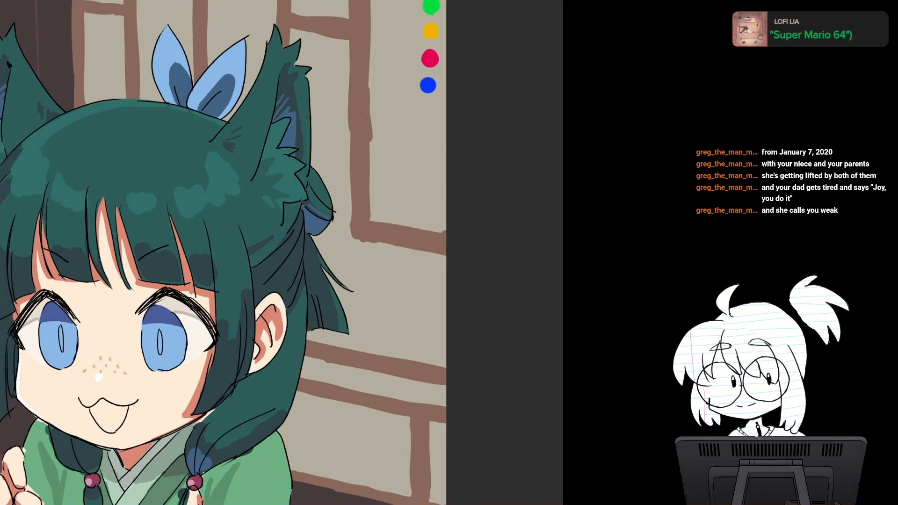
{"action": "mouse_move", "coordinate": [361, 202]}
{"action": "left_mouse_down"}
{"action": "mouse_move", "coordinate": [404, 215]}
{"action": "mouse_move", "coordinate": [435, 164]}
{"action": "mouse_move", "coordinate": [409, 196]}
{"action": "mouse_move", "coordinate": [397, 81]}
{"action": "left_mouse_up"}
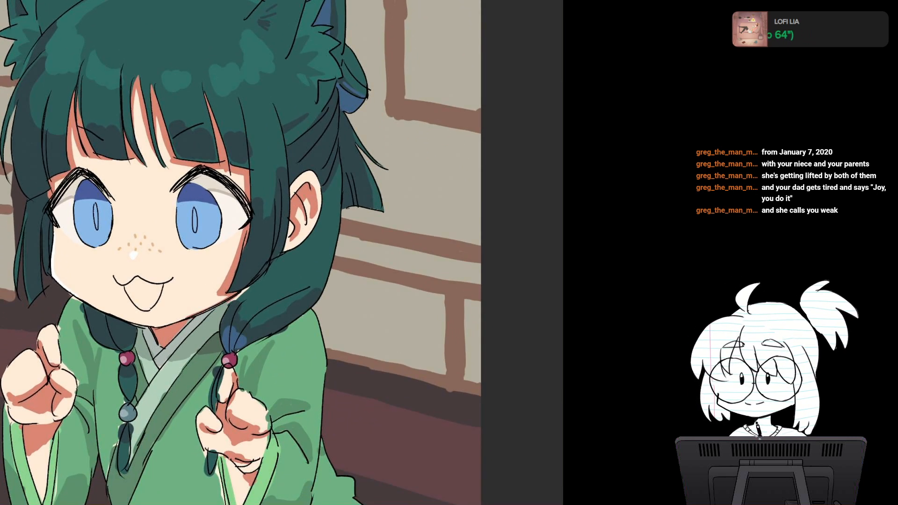
Step: Paint a dark slate shadow on the gathered hair just below the human ear, beside the front side lock
{"action": "left_click_drag", "start_coordinate": [300, 261], "coordinate": [279, 202]}
{"action": "scroll", "coordinate": [304, 244], "scroll_direction": "up", "scroll_amount": 4}
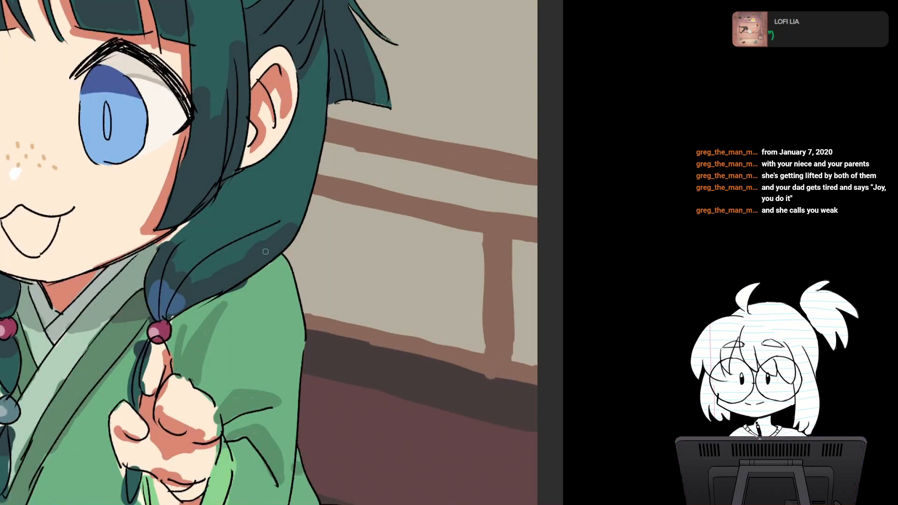
{"action": "mouse_move", "coordinate": [277, 148]}
{"action": "left_mouse_down"}
{"action": "mouse_move", "coordinate": [256, 175]}
{"action": "mouse_move", "coordinate": [224, 187]}
{"action": "left_mouse_up"}
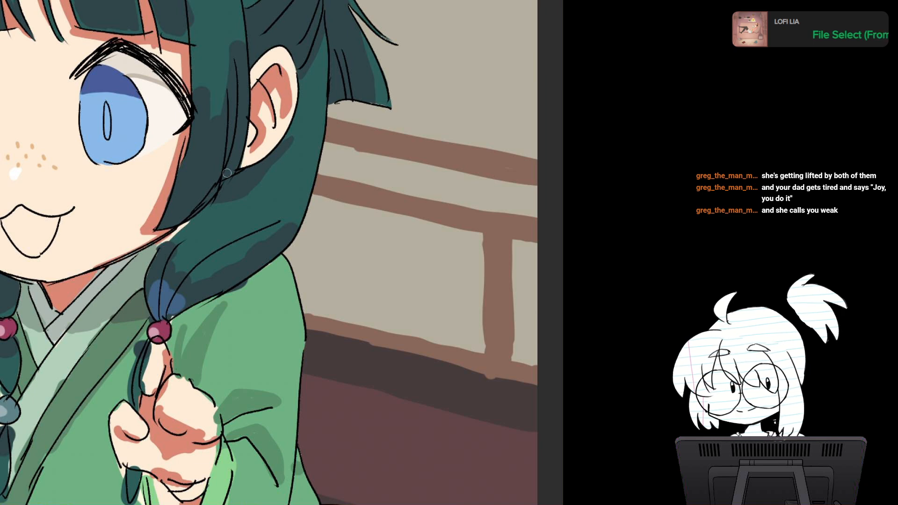
{"action": "left_click_drag", "start_coordinate": [227, 173], "coordinate": [237, 240]}
{"action": "left_click_drag", "start_coordinate": [200, 192], "coordinate": [192, 229]}
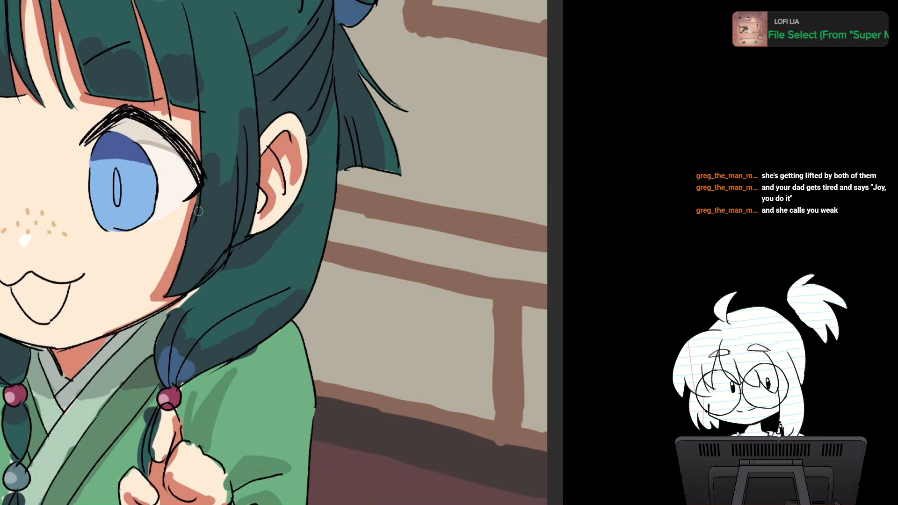
{"action": "mouse_move", "coordinate": [197, 247]}
{"action": "left_mouse_down"}
{"action": "mouse_move", "coordinate": [220, 193]}
{"action": "mouse_move", "coordinate": [196, 218]}
{"action": "mouse_move", "coordinate": [206, 193]}
{"action": "left_mouse_up"}
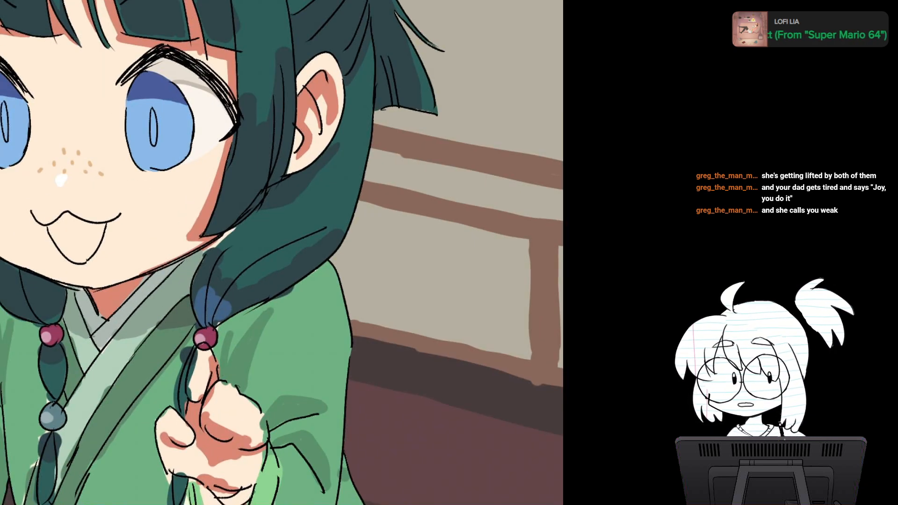
{"action": "left_click_drag", "start_coordinate": [241, 227], "coordinate": [210, 251]}
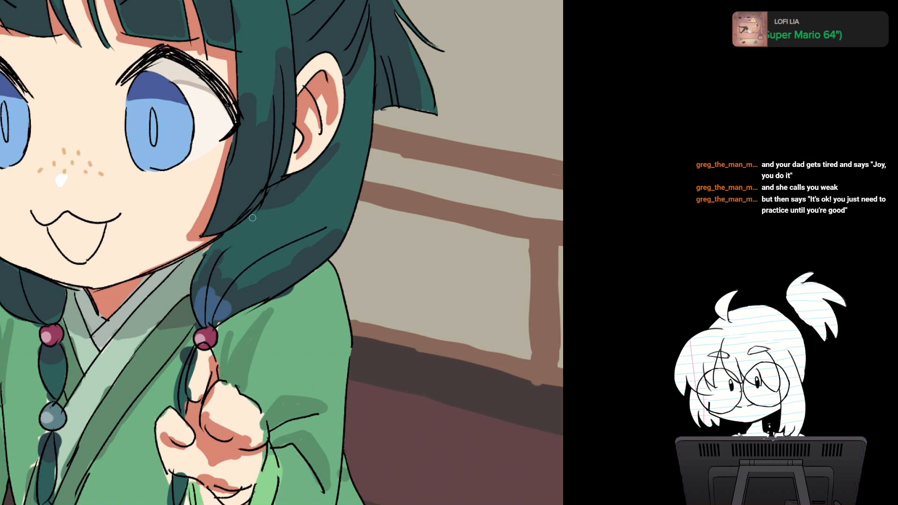
{"action": "left_click_drag", "start_coordinate": [252, 218], "coordinate": [272, 320]}
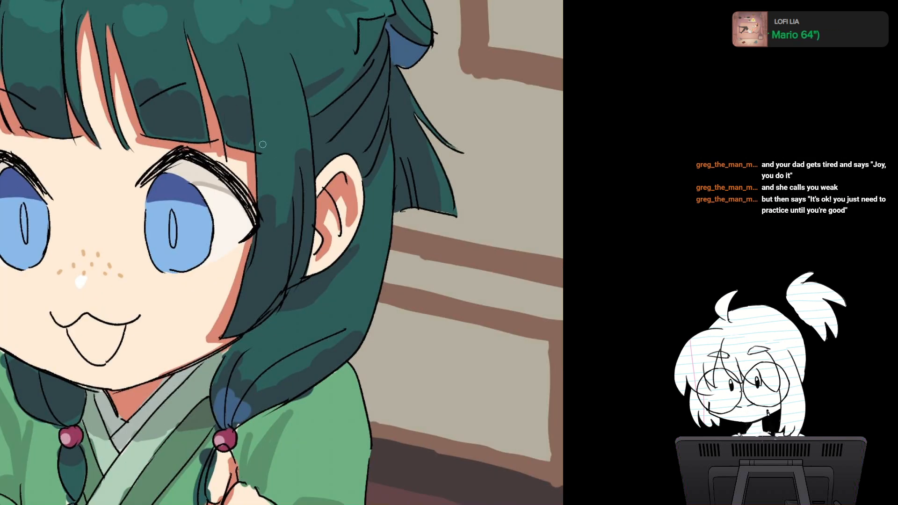
{"action": "left_click_drag", "start_coordinate": [264, 136], "coordinate": [316, 199]}
Step: Reshape the rounded upper edges of the dark shadows on the right bang sections with the base teal hair color
{"action": "scroll", "coordinate": [323, 248], "scroll_direction": "down", "scroll_amount": 2}
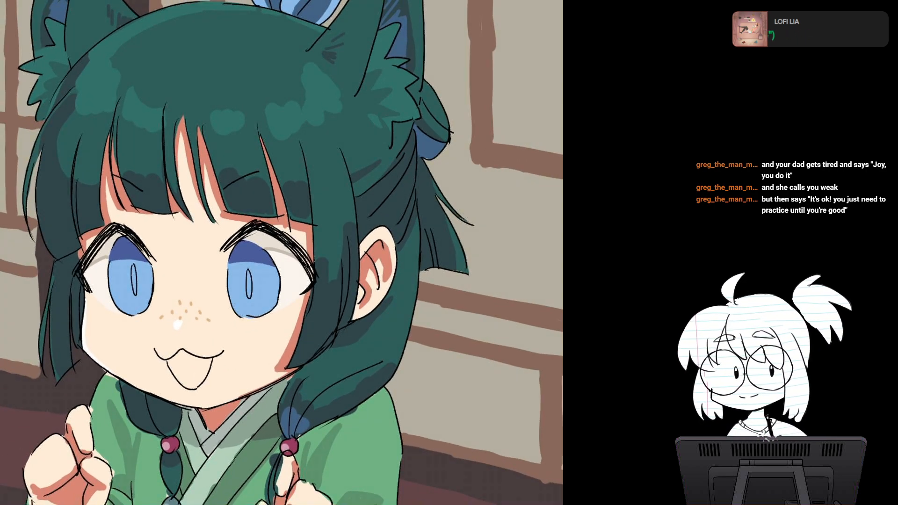
{"action": "scroll", "coordinate": [292, 304], "scroll_direction": "up", "scroll_amount": 3}
{"action": "left_click_drag", "start_coordinate": [224, 196], "coordinate": [366, 300]}
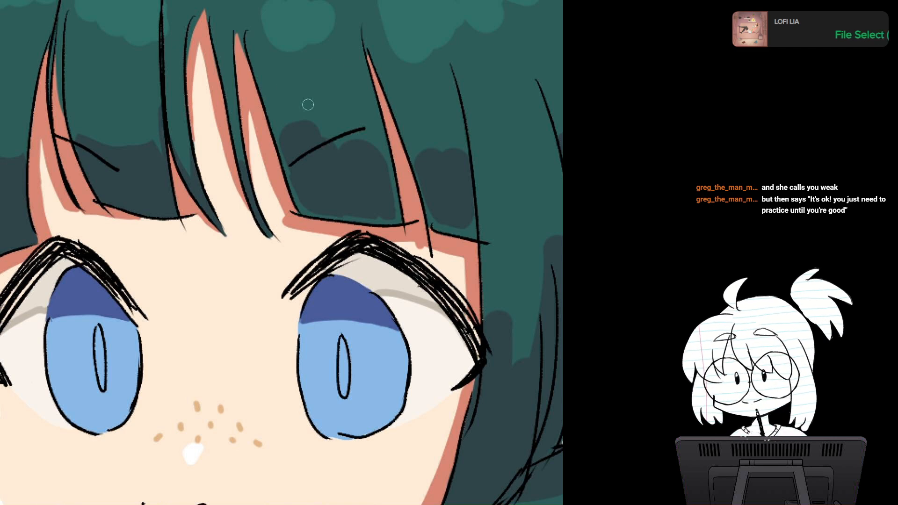
{"action": "key", "text": "bracketright"}
{"action": "left_click_drag", "start_coordinate": [292, 120], "coordinate": [317, 133]}
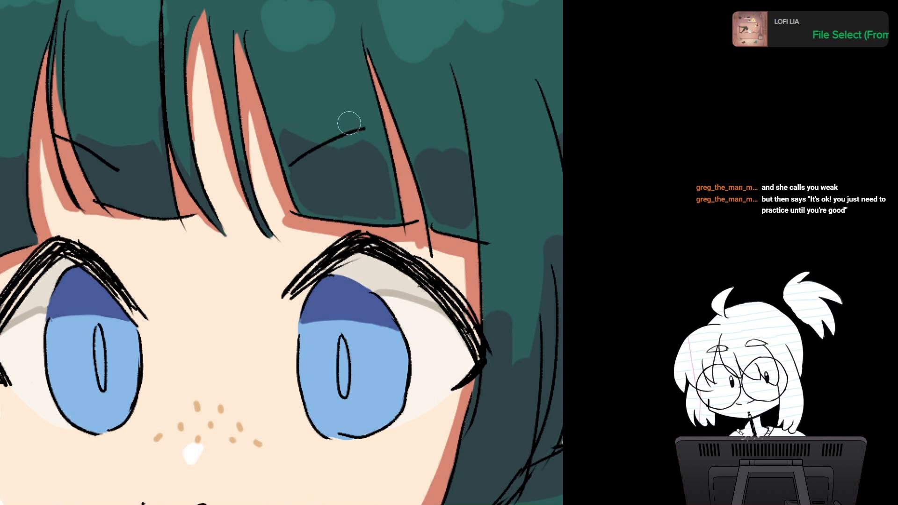
{"action": "left_click_drag", "start_coordinate": [374, 126], "coordinate": [320, 133]}
{"action": "mouse_move", "coordinate": [370, 150]}
{"action": "left_mouse_down"}
{"action": "mouse_move", "coordinate": [384, 157]}
{"action": "mouse_move", "coordinate": [395, 149]}
{"action": "left_mouse_up"}
{"action": "mouse_move", "coordinate": [491, 232]}
{"action": "left_mouse_down"}
{"action": "mouse_move", "coordinate": [432, 139]}
{"action": "mouse_move", "coordinate": [442, 177]}
{"action": "mouse_move", "coordinate": [433, 229]}
{"action": "left_mouse_up"}
{"action": "left_click_drag", "start_coordinate": [444, 153], "coordinate": [435, 200]}
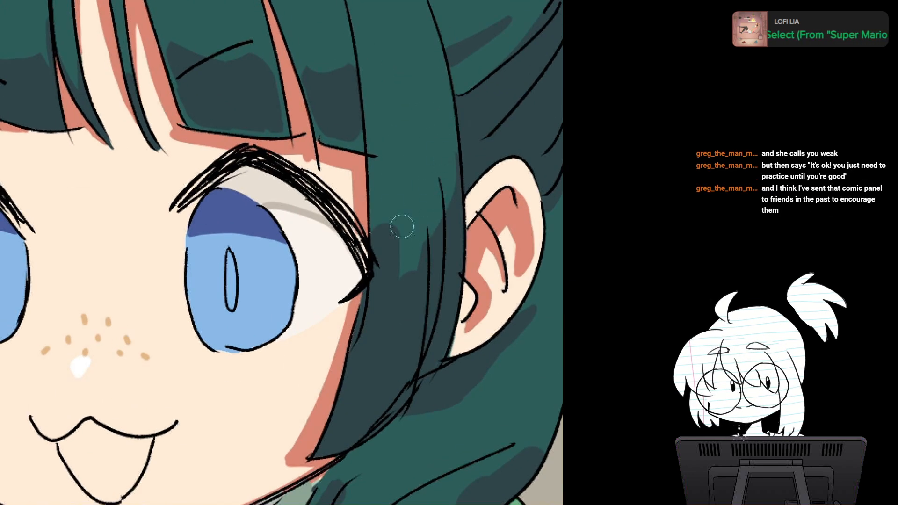
Step: Smooth the top of the dark shadow on the right side lock into a curve and check the whole drawing
{"action": "mouse_move", "coordinate": [402, 226]}
{"action": "left_mouse_down"}
{"action": "mouse_move", "coordinate": [391, 245]}
{"action": "mouse_move", "coordinate": [381, 209]}
{"action": "mouse_move", "coordinate": [414, 264]}
{"action": "left_mouse_up"}
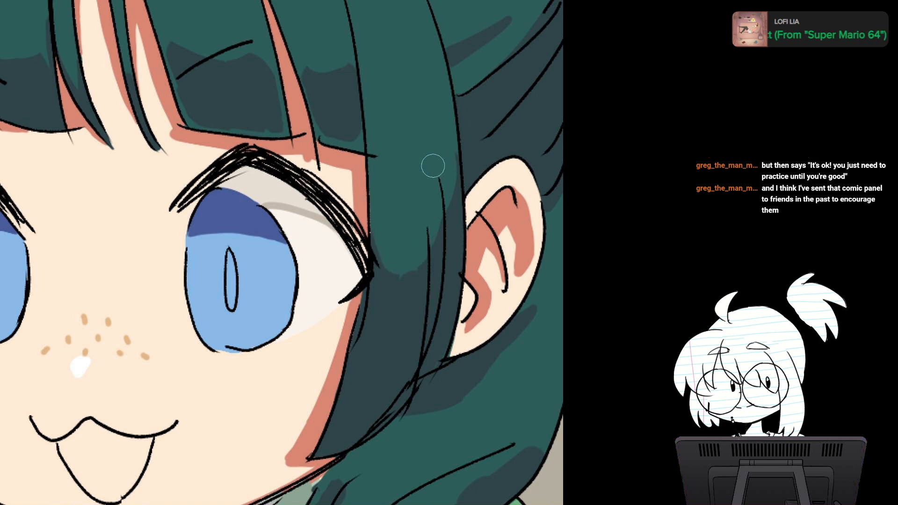
{"action": "key", "text": "ctrl+0"}
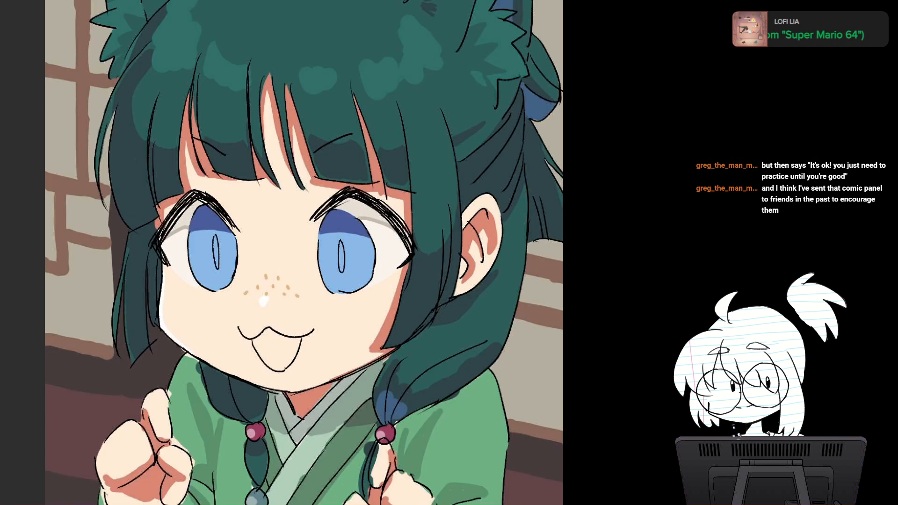
{"action": "scroll", "coordinate": [423, 224], "scroll_direction": "down", "scroll_amount": 2}
{"action": "scroll", "coordinate": [428, 251], "scroll_direction": "up", "scroll_amount": 2}
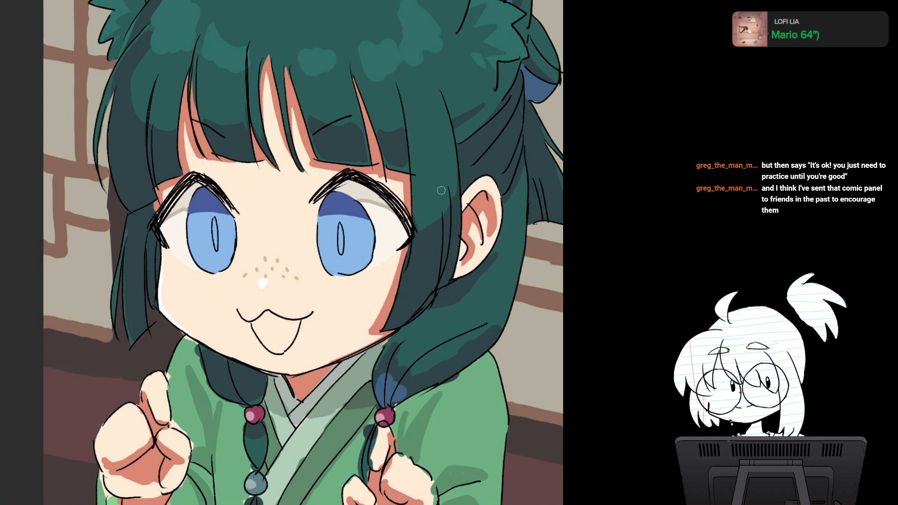
{"action": "mouse_move", "coordinate": [449, 173]}
{"action": "left_mouse_down"}
{"action": "mouse_move", "coordinate": [448, 215]}
{"action": "mouse_move", "coordinate": [273, 288]}
{"action": "left_mouse_up"}
{"action": "scroll", "coordinate": [458, 220], "scroll_direction": "down", "scroll_amount": 2}
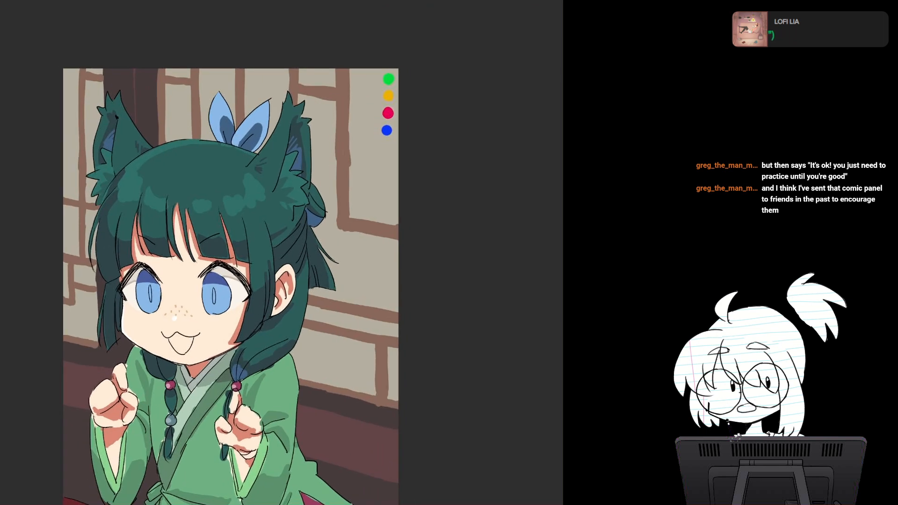
{"action": "key", "text": "m"}
{"action": "key", "text": "m"}
{"action": "left_click_drag", "start_coordinate": [456, 185], "coordinate": [526, 171]}
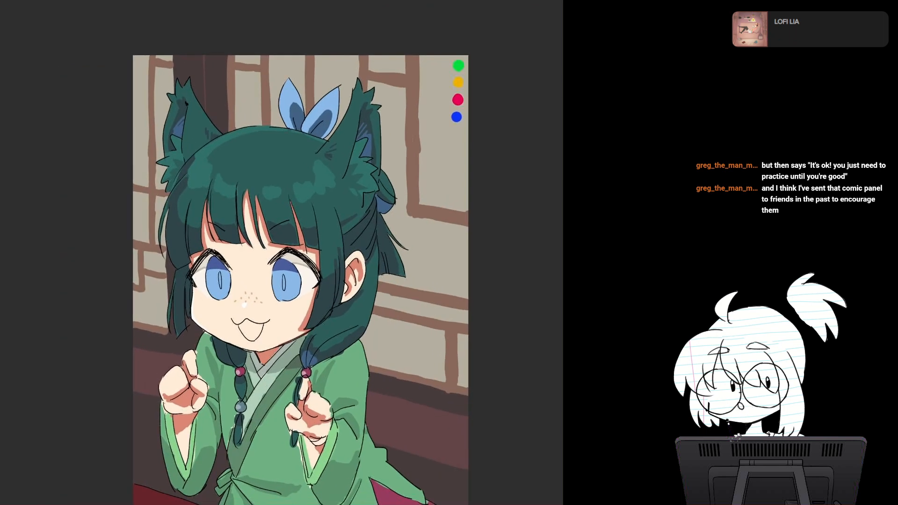
Step: Color the open mouth with a pink tongue and a dark red interior, rounding the tongue's edge toward the upper left
{"action": "scroll", "coordinate": [337, 282], "scroll_direction": "up", "scroll_amount": 2}
{"action": "scroll", "coordinate": [365, 275], "scroll_direction": "up", "scroll_amount": 3}
{"action": "mouse_move", "coordinate": [300, 300]}
{"action": "left_mouse_down"}
{"action": "mouse_move", "coordinate": [359, 196]}
{"action": "mouse_move", "coordinate": [354, 142]}
{"action": "mouse_move", "coordinate": [352, 163]}
{"action": "left_mouse_up"}
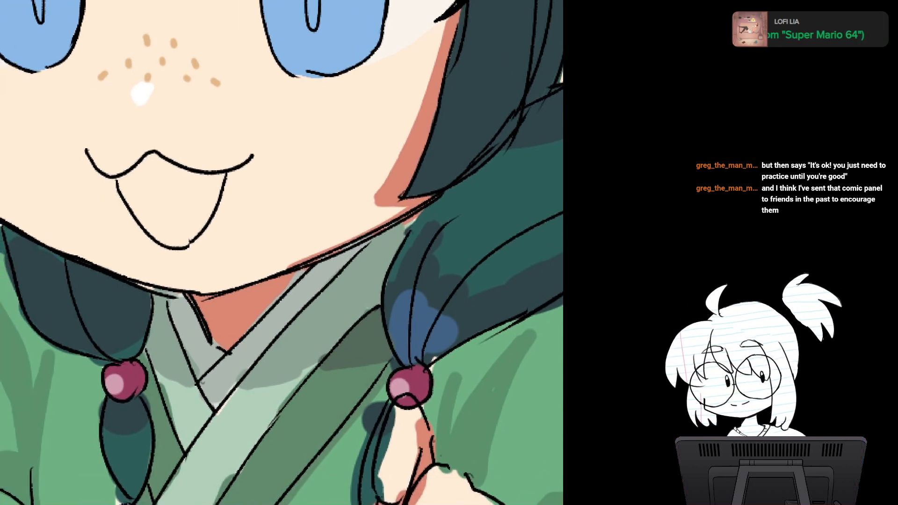
{"action": "mouse_move", "coordinate": [171, 183]}
{"action": "left_mouse_down"}
{"action": "mouse_move", "coordinate": [143, 227]}
{"action": "mouse_move", "coordinate": [182, 245]}
{"action": "mouse_move", "coordinate": [212, 193]}
{"action": "mouse_move", "coordinate": [173, 228]}
{"action": "mouse_move", "coordinate": [164, 216]}
{"action": "mouse_move", "coordinate": [179, 193]}
{"action": "left_mouse_up"}
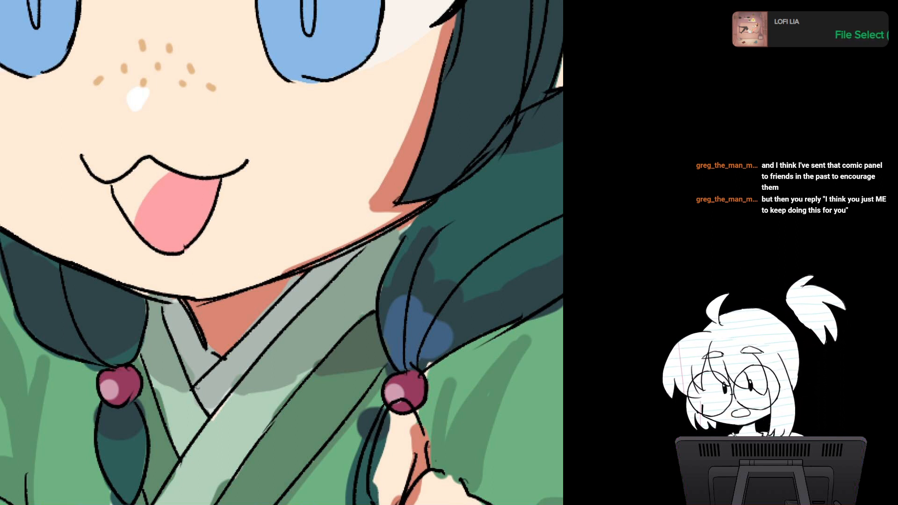
{"action": "mouse_move", "coordinate": [171, 175]}
{"action": "left_mouse_down"}
{"action": "mouse_move", "coordinate": [147, 160]}
{"action": "mouse_move", "coordinate": [117, 188]}
{"action": "mouse_move", "coordinate": [131, 218]}
{"action": "mouse_move", "coordinate": [165, 175]}
{"action": "mouse_move", "coordinate": [138, 192]}
{"action": "mouse_move", "coordinate": [149, 169]}
{"action": "mouse_move", "coordinate": [119, 191]}
{"action": "left_mouse_up"}
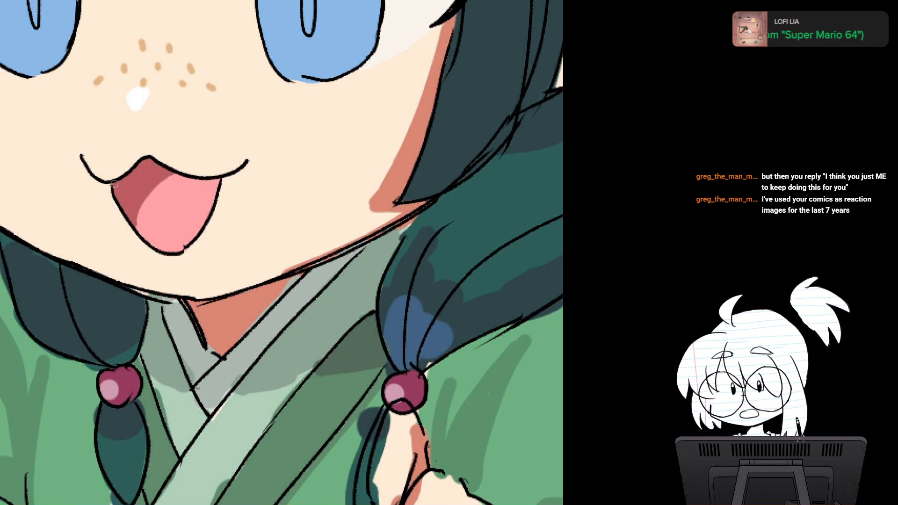
{"action": "mouse_move", "coordinate": [175, 177]}
{"action": "left_mouse_down"}
{"action": "mouse_move", "coordinate": [151, 187]}
{"action": "mouse_move", "coordinate": [137, 228]}
{"action": "left_mouse_up"}
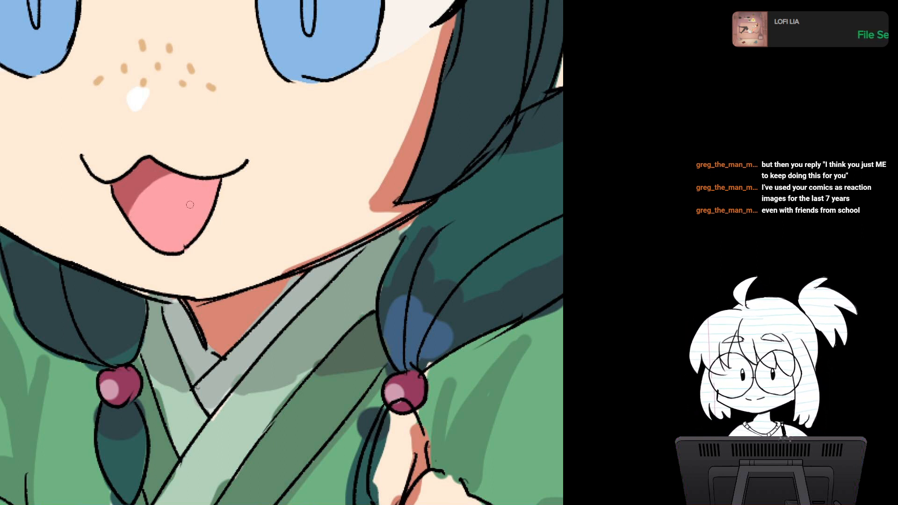
Step: Paint a rounded light cyan glow in the lower part of both blue irises
{"action": "scroll", "coordinate": [190, 205], "scroll_direction": "down", "scroll_amount": 1}
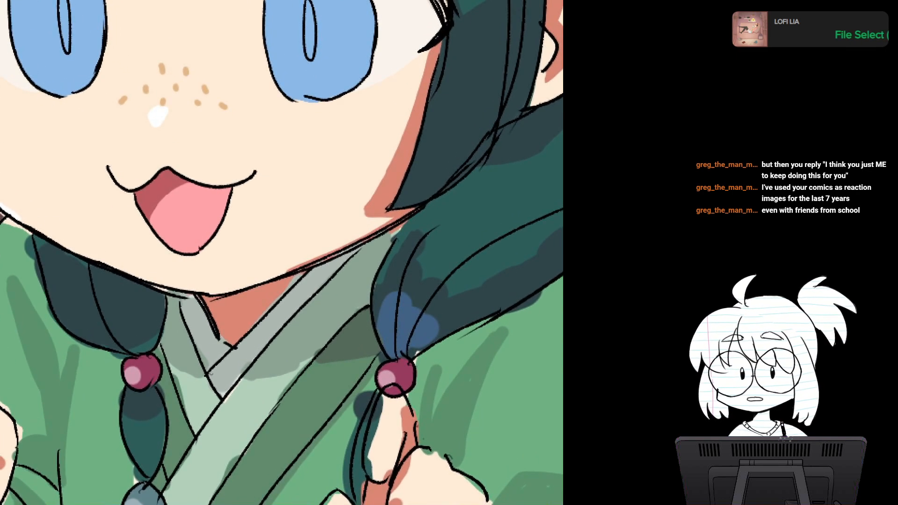
{"action": "scroll", "coordinate": [281, 227], "scroll_direction": "down", "scroll_amount": 1}
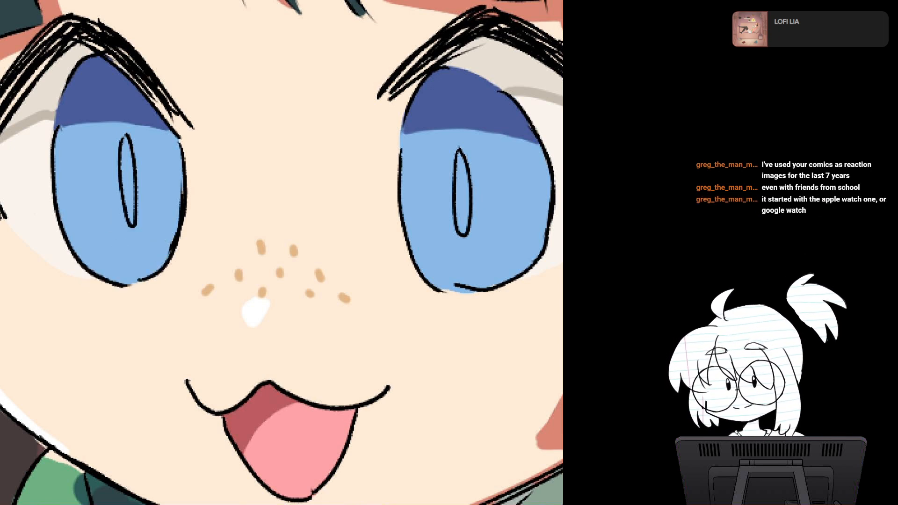
{"action": "mouse_move", "coordinate": [95, 255]}
{"action": "left_mouse_down"}
{"action": "mouse_move", "coordinate": [111, 224]}
{"action": "mouse_move", "coordinate": [110, 257]}
{"action": "mouse_move", "coordinate": [130, 237]}
{"action": "mouse_move", "coordinate": [124, 261]}
{"action": "mouse_move", "coordinate": [142, 248]}
{"action": "left_mouse_up"}
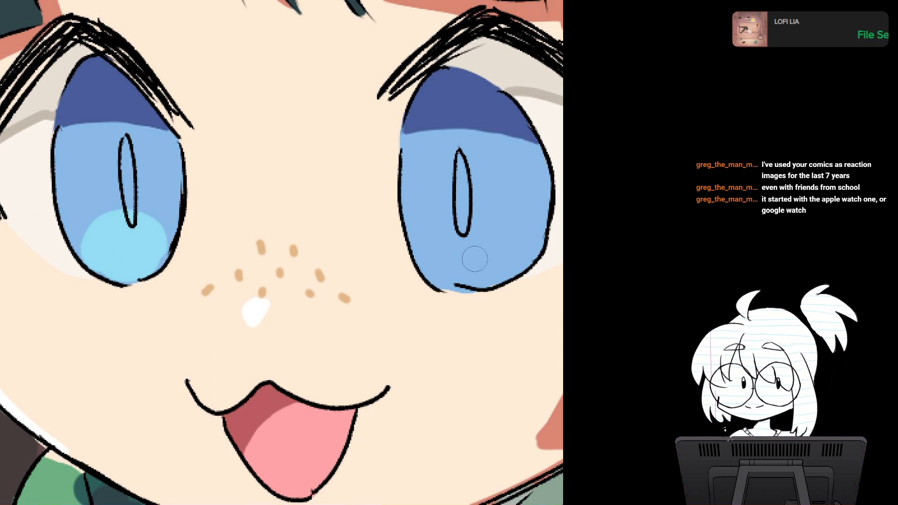
{"action": "mouse_move", "coordinate": [473, 257]}
{"action": "left_mouse_down"}
{"action": "mouse_move", "coordinate": [441, 248]}
{"action": "mouse_move", "coordinate": [491, 243]}
{"action": "mouse_move", "coordinate": [470, 272]}
{"action": "mouse_move", "coordinate": [493, 266]}
{"action": "mouse_move", "coordinate": [488, 242]}
{"action": "mouse_move", "coordinate": [452, 233]}
{"action": "mouse_move", "coordinate": [441, 264]}
{"action": "mouse_move", "coordinate": [499, 253]}
{"action": "mouse_move", "coordinate": [486, 274]}
{"action": "mouse_move", "coordinate": [489, 258]}
{"action": "mouse_move", "coordinate": [447, 273]}
{"action": "mouse_move", "coordinate": [495, 298]}
{"action": "left_mouse_up"}
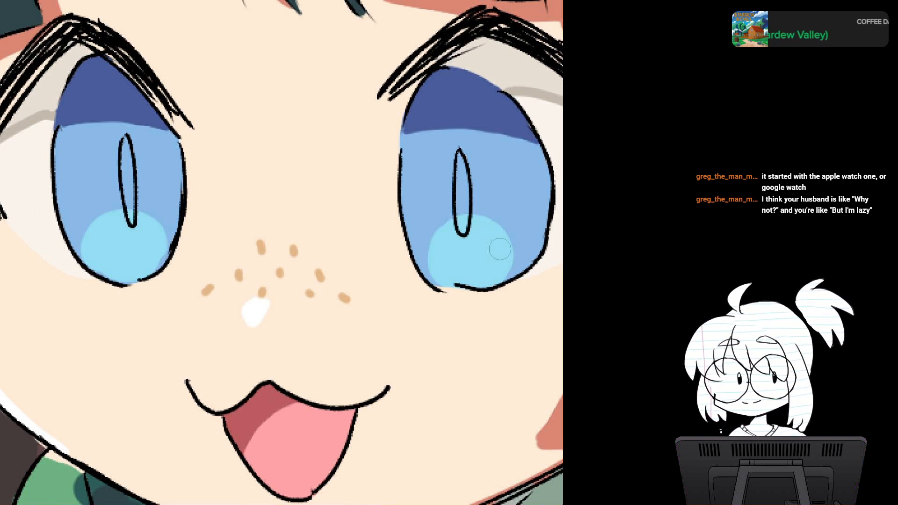
{"action": "left_click_drag", "start_coordinate": [497, 257], "coordinate": [455, 284]}
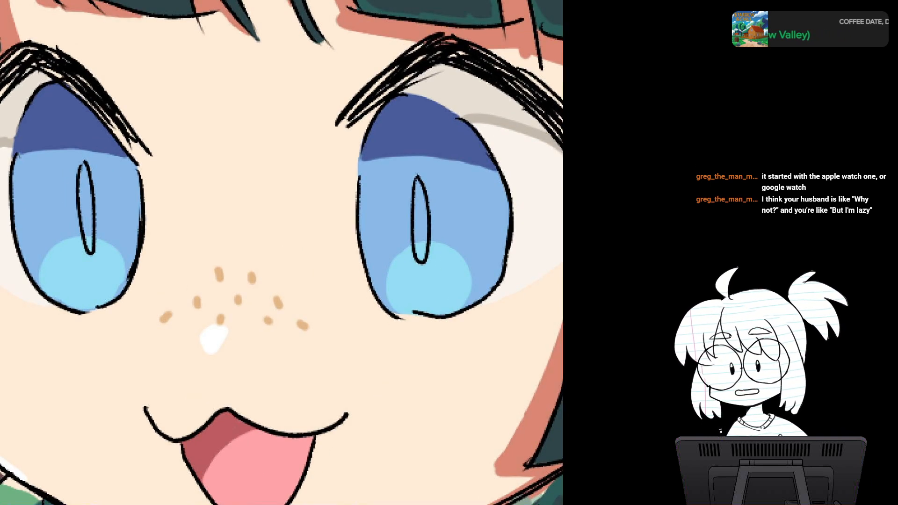
Step: Line the lower edge of both irises' dark upper shadows with broken indigo strokes and fill the left pupil with dark blue
{"action": "scroll", "coordinate": [318, 277], "scroll_direction": "down", "scroll_amount": 2}
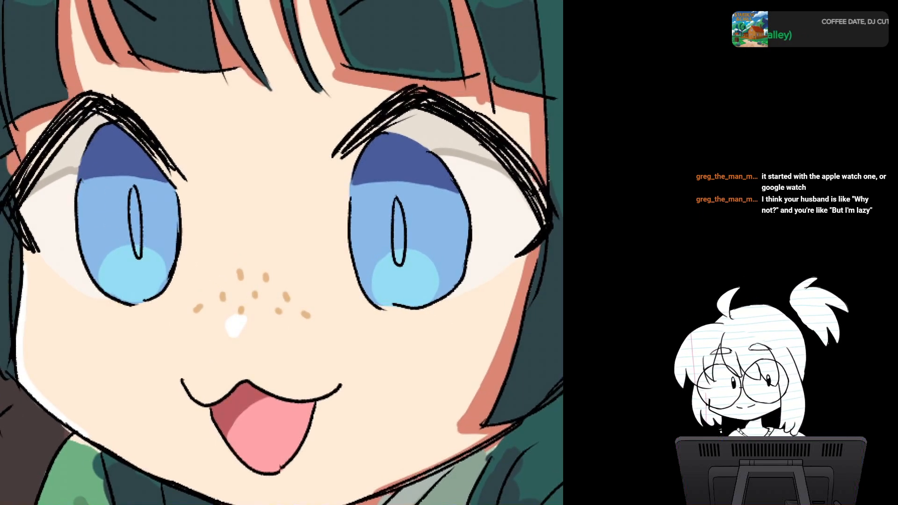
{"action": "left_click_drag", "start_coordinate": [299, 262], "coordinate": [284, 222]}
{"action": "scroll", "coordinate": [282, 280], "scroll_direction": "up", "scroll_amount": 3}
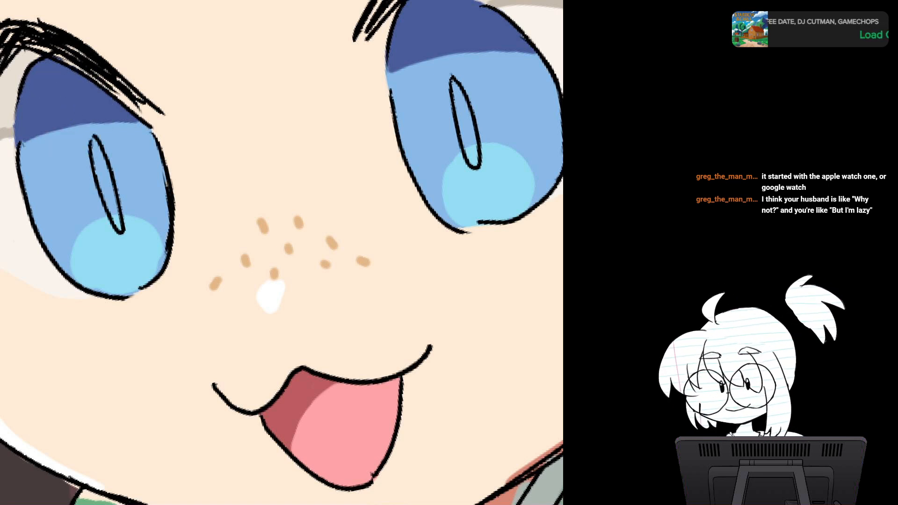
{"action": "left_click_drag", "start_coordinate": [17, 141], "coordinate": [146, 118]}
{"action": "left_click_drag", "start_coordinate": [390, 72], "coordinate": [527, 52]}
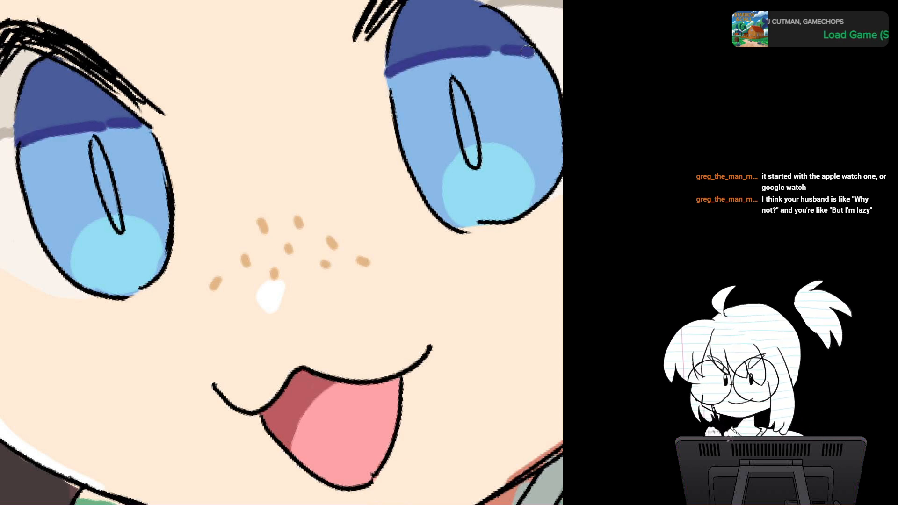
{"action": "scroll", "coordinate": [441, 208], "scroll_direction": "down", "scroll_amount": 3}
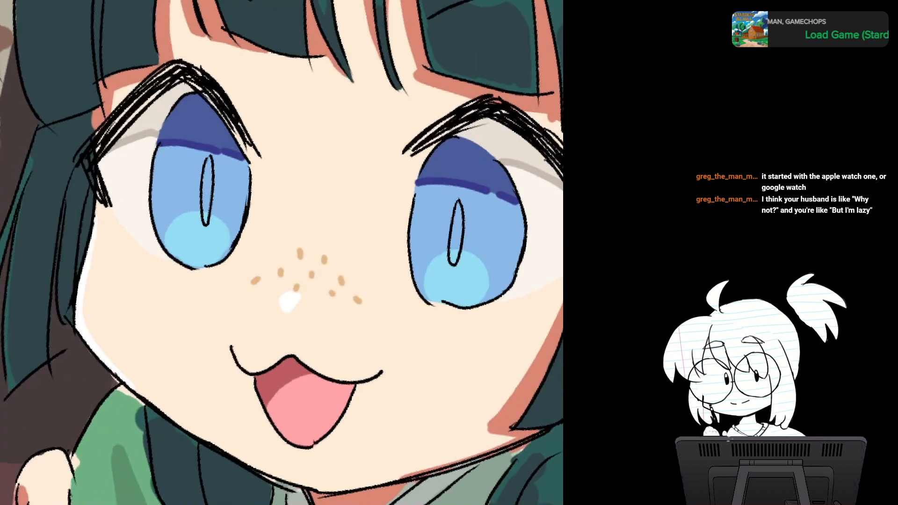
{"action": "scroll", "coordinate": [279, 276], "scroll_direction": "up", "scroll_amount": 3}
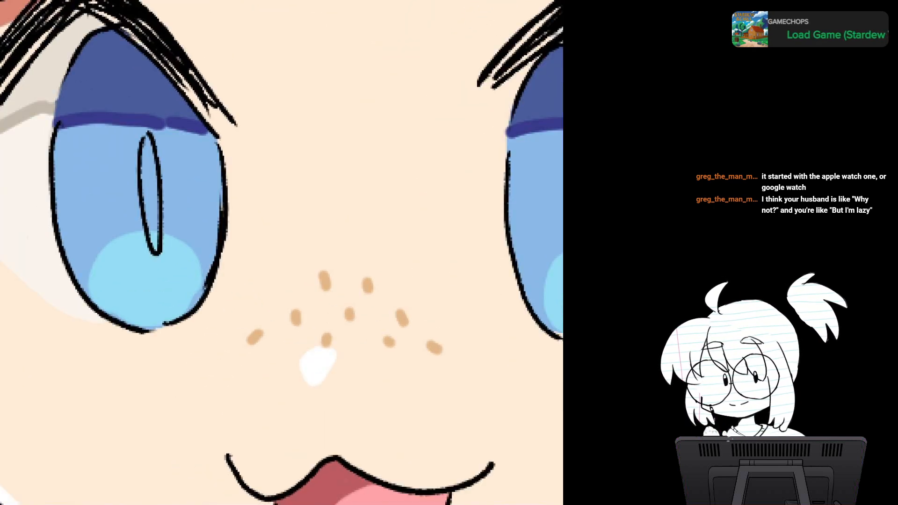
{"action": "mouse_move", "coordinate": [146, 140]}
{"action": "left_mouse_down"}
{"action": "mouse_move", "coordinate": [155, 248]}
{"action": "mouse_move", "coordinate": [156, 239]}
{"action": "left_mouse_up"}
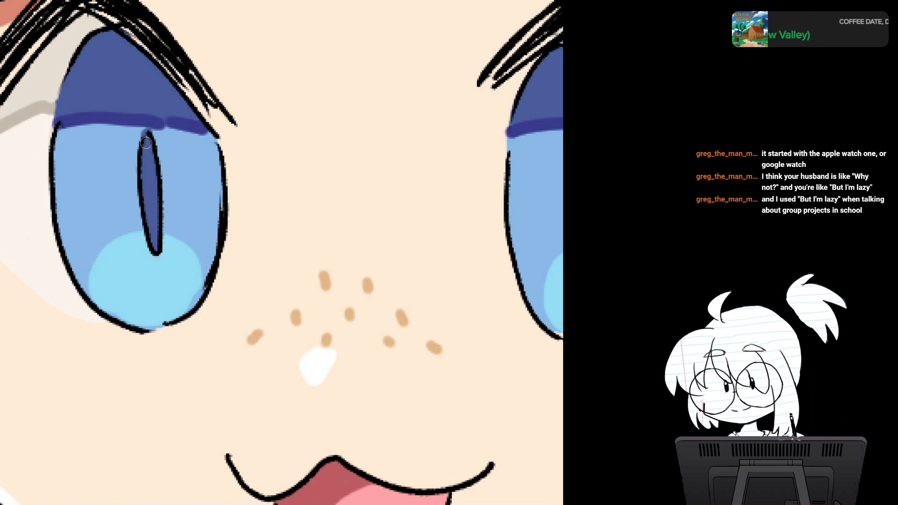
{"action": "left_click_drag", "start_coordinate": [61, 126], "coordinate": [55, 188]}
{"action": "left_click_drag", "start_coordinate": [63, 128], "coordinate": [59, 219]}
{"action": "left_click_drag", "start_coordinate": [59, 145], "coordinate": [66, 252]}
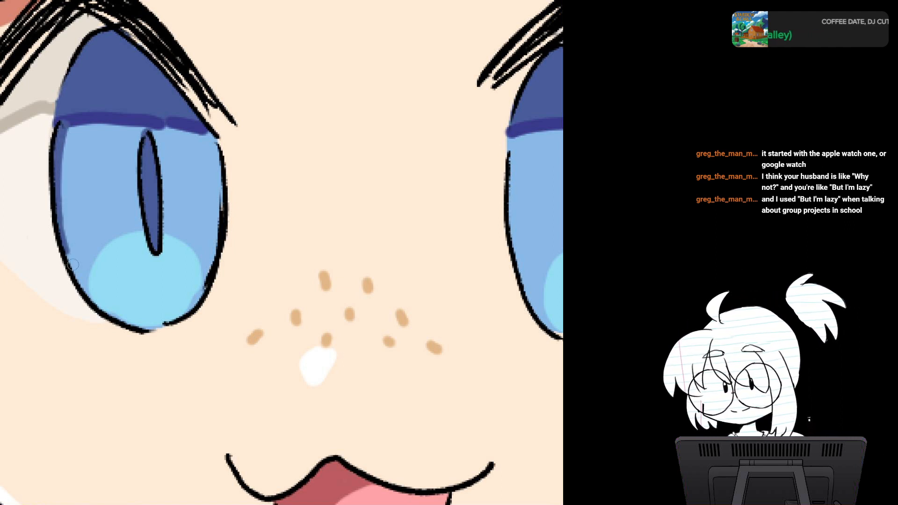
{"action": "key", "text": "ctrl+z"}
{"action": "key", "text": "ctrl+z"}
{"action": "key", "text": "ctrl+z"}
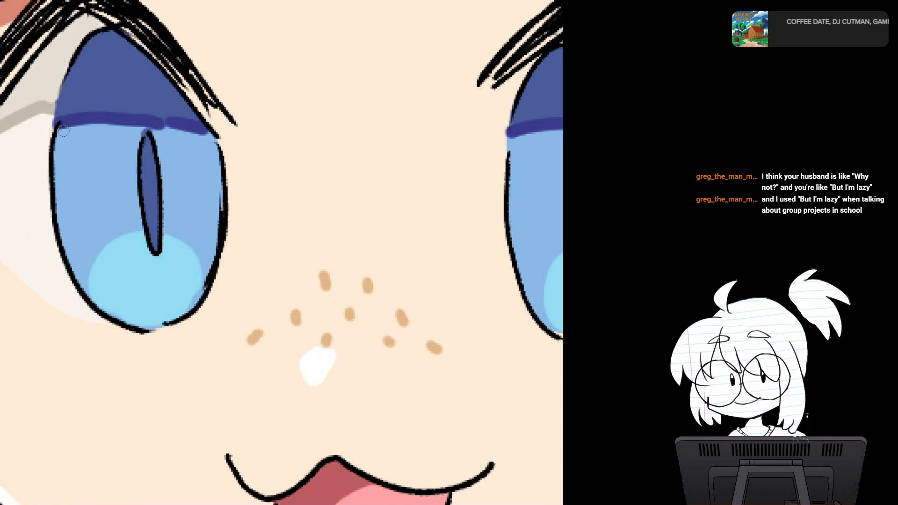
Step: Extend the indigo shading partway down both side edges of each iris, tapering it along the outline
{"action": "left_click_drag", "start_coordinate": [60, 124], "coordinate": [55, 183]}
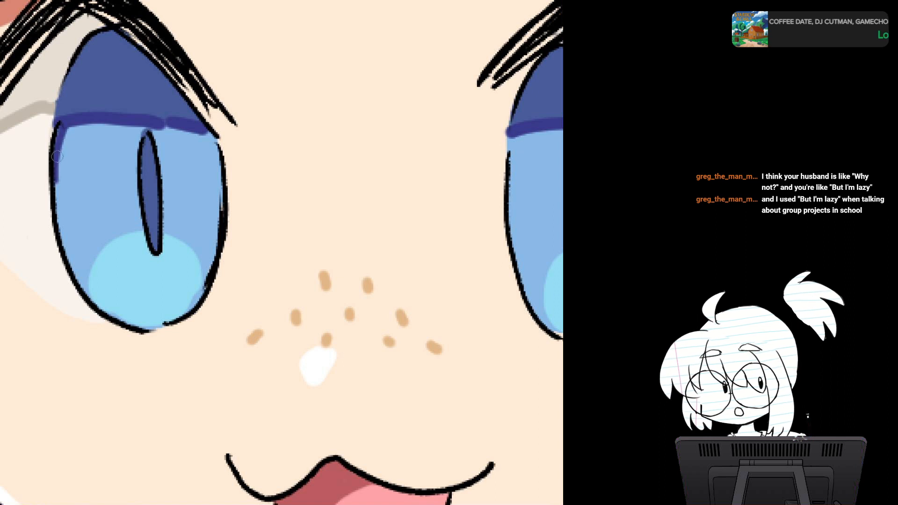
{"action": "left_click_drag", "start_coordinate": [60, 123], "coordinate": [56, 216]}
{"action": "key", "text": "ctrl+z"}
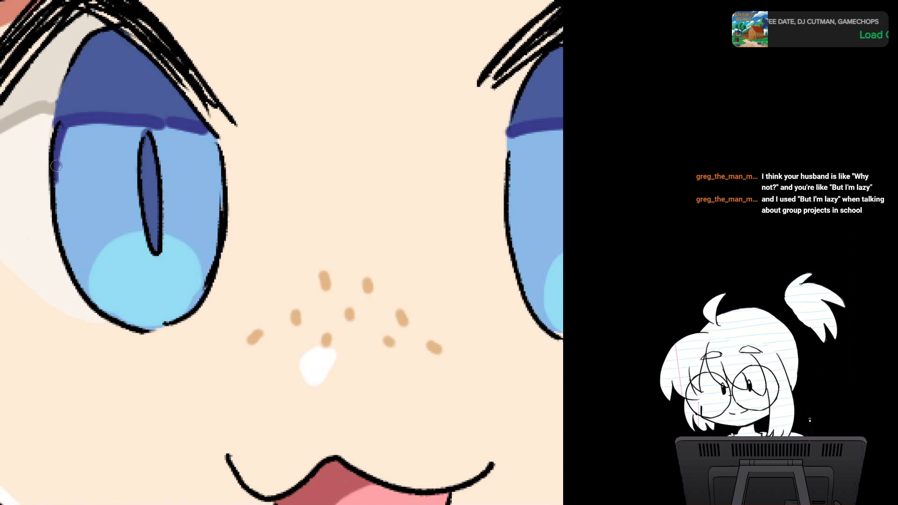
{"action": "left_click_drag", "start_coordinate": [56, 165], "coordinate": [60, 216]}
{"action": "left_click_drag", "start_coordinate": [71, 123], "coordinate": [60, 196]}
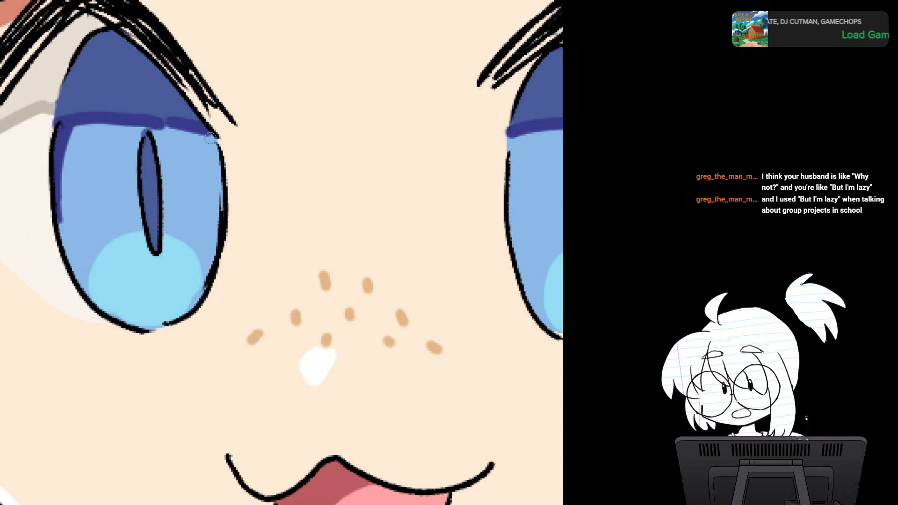
{"action": "mouse_move", "coordinate": [211, 138]}
{"action": "left_mouse_down"}
{"action": "mouse_move", "coordinate": [223, 209]}
{"action": "mouse_move", "coordinate": [68, 209]}
{"action": "left_mouse_up"}
{"action": "mouse_move", "coordinate": [362, 136]}
{"action": "left_mouse_down"}
{"action": "mouse_move", "coordinate": [358, 196]}
{"action": "mouse_move", "coordinate": [367, 200]}
{"action": "left_mouse_up"}
{"action": "left_click_drag", "start_coordinate": [538, 143], "coordinate": [556, 220]}
{"action": "left_click_drag", "start_coordinate": [552, 185], "coordinate": [551, 235]}
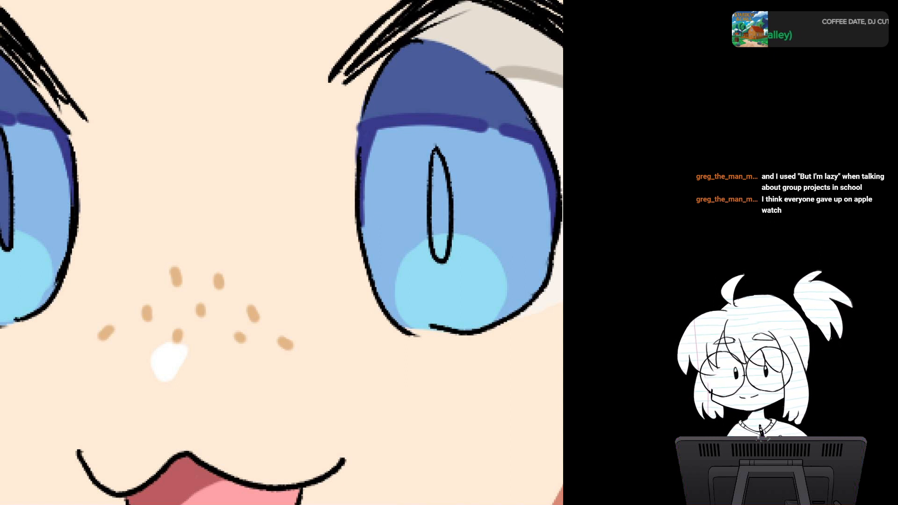
{"action": "mouse_move", "coordinate": [346, 136]}
{"action": "left_mouse_down"}
{"action": "mouse_move", "coordinate": [339, 136]}
{"action": "mouse_move", "coordinate": [348, 123]}
{"action": "mouse_move", "coordinate": [346, 146]}
{"action": "left_mouse_up"}
{"action": "left_click", "coordinate": [338, 136], "text": "alt"}
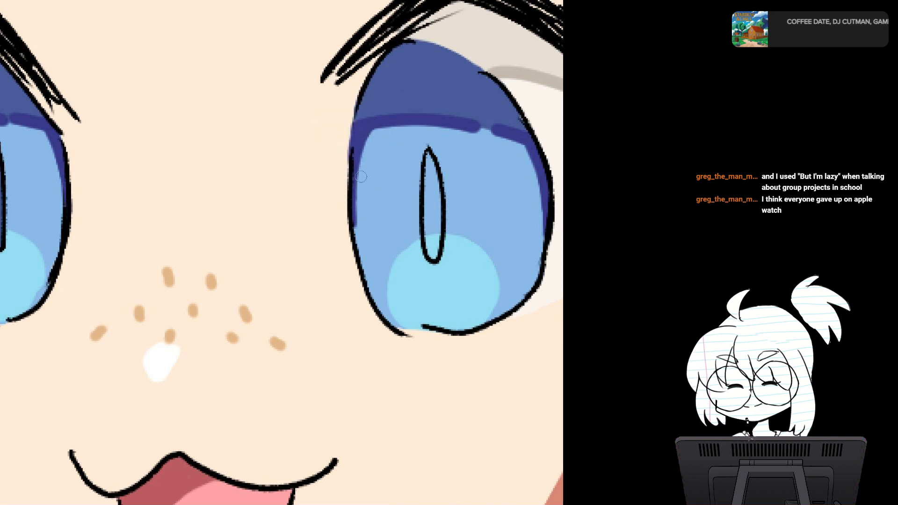
{"action": "mouse_move", "coordinate": [366, 222]}
{"action": "left_mouse_down"}
{"action": "mouse_move", "coordinate": [468, 229]}
{"action": "mouse_move", "coordinate": [462, 256]}
{"action": "left_mouse_up"}
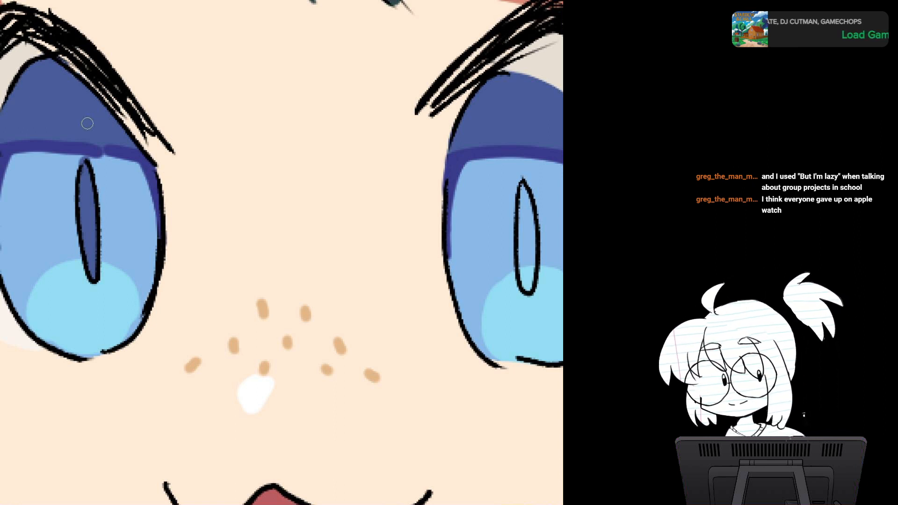
{"action": "left_click_drag", "start_coordinate": [39, 161], "coordinate": [31, 215]}
{"action": "left_click_drag", "start_coordinate": [36, 228], "coordinate": [44, 284]}
{"action": "left_click", "coordinate": [59, 295]}
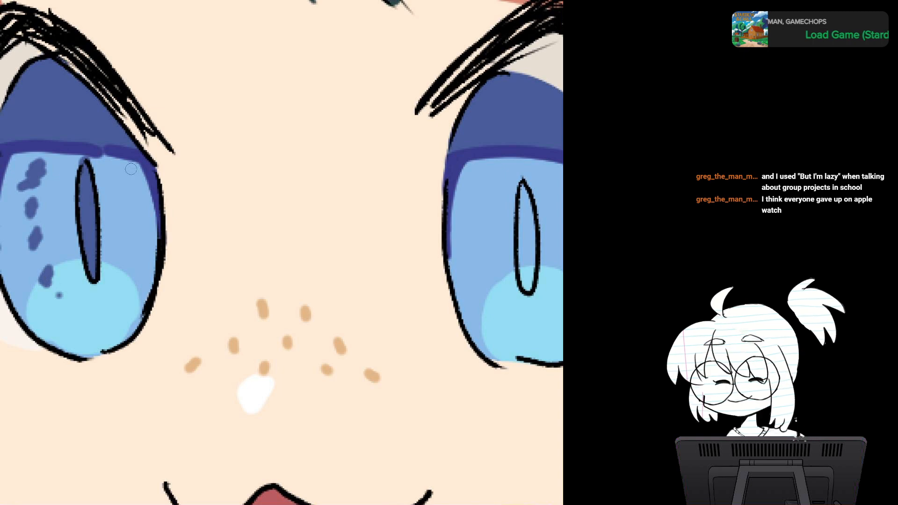
{"action": "left_click_drag", "start_coordinate": [131, 169], "coordinate": [129, 272]}
{"action": "left_click_drag", "start_coordinate": [494, 422], "coordinate": [316, 322]}
{"action": "scroll", "coordinate": [315, 322], "scroll_direction": "down", "scroll_amount": 5}
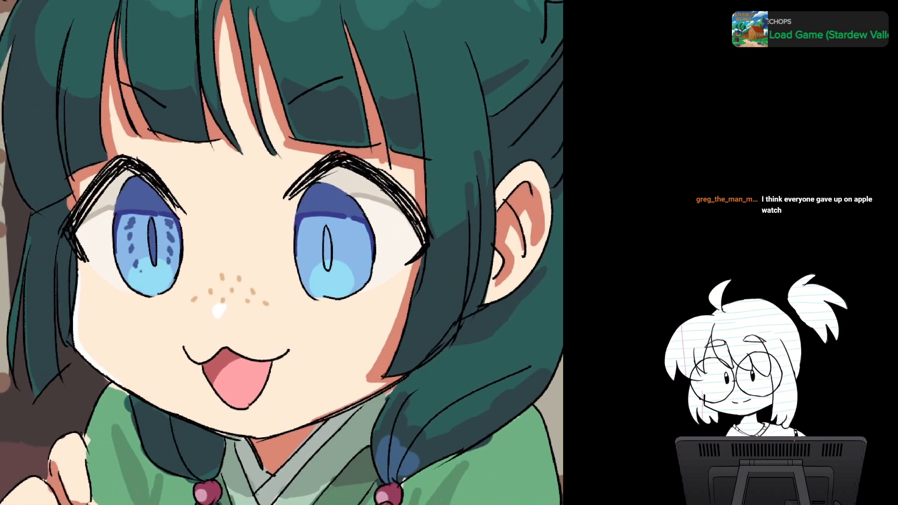
{"action": "scroll", "coordinate": [282, 252], "scroll_direction": "down", "scroll_amount": 2}
{"action": "scroll", "coordinate": [120, 274], "scroll_direction": "up", "scroll_amount": 5}
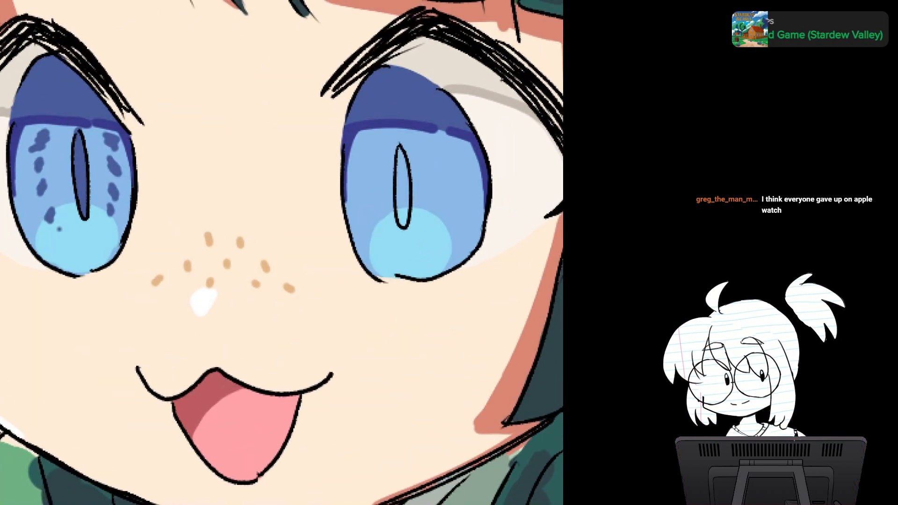
{"action": "key", "text": "ctrl+z"}
{"action": "key", "text": "ctrl+z"}
{"action": "key", "text": "ctrl+z"}
{"action": "key", "text": "ctrl+z"}
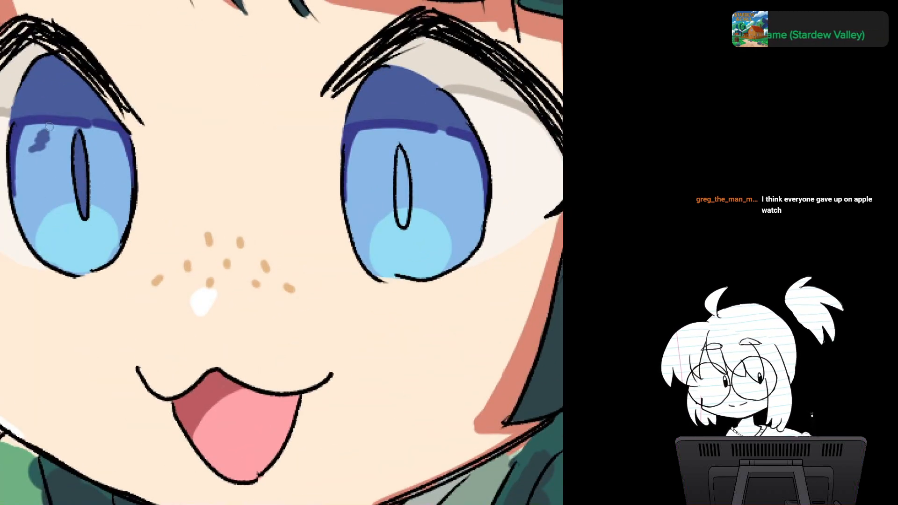
Step: Draw a thin curved dark blue line on each side of the pupil in both irises, reaching the cyan glow
{"action": "left_click_drag", "start_coordinate": [48, 124], "coordinate": [48, 205]}
{"action": "left_click_drag", "start_coordinate": [107, 128], "coordinate": [117, 215]}
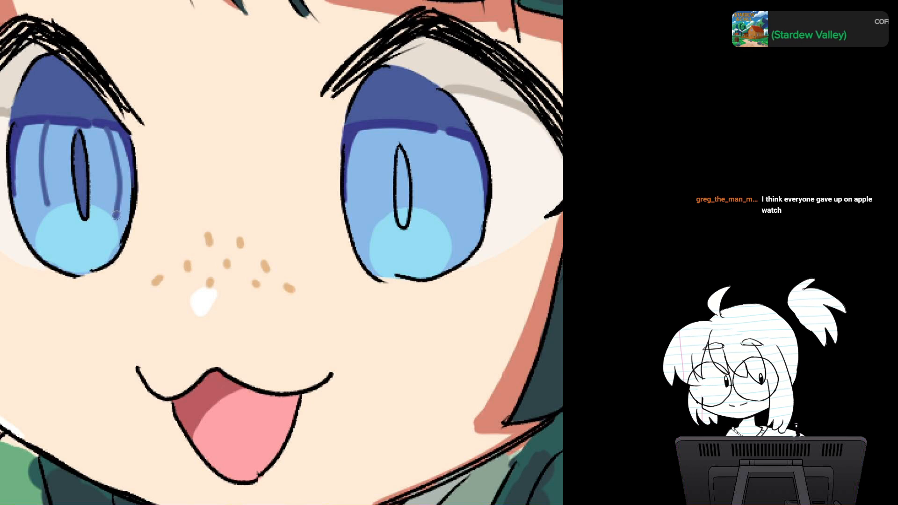
{"action": "left_click_drag", "start_coordinate": [370, 134], "coordinate": [380, 234]}
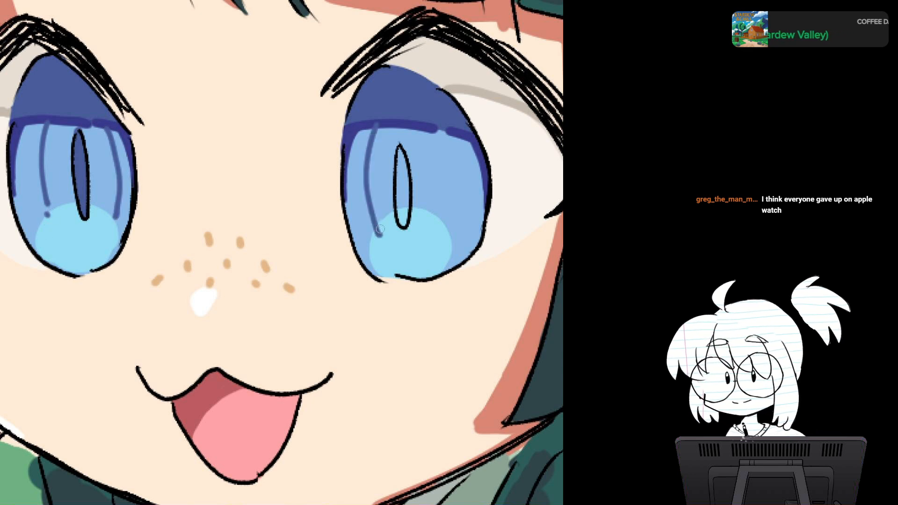
{"action": "left_click_drag", "start_coordinate": [446, 136], "coordinate": [445, 219]}
Step: Fill the right pupil with dark blue, extend its tip slightly above the outline, and check the whole drawing
{"action": "mouse_move", "coordinate": [399, 158]}
{"action": "left_mouse_down"}
{"action": "mouse_move", "coordinate": [405, 220]}
{"action": "mouse_move", "coordinate": [403, 161]}
{"action": "mouse_move", "coordinate": [407, 173]}
{"action": "left_mouse_up"}
{"action": "scroll", "coordinate": [432, 229], "scroll_direction": "down", "scroll_amount": 4}
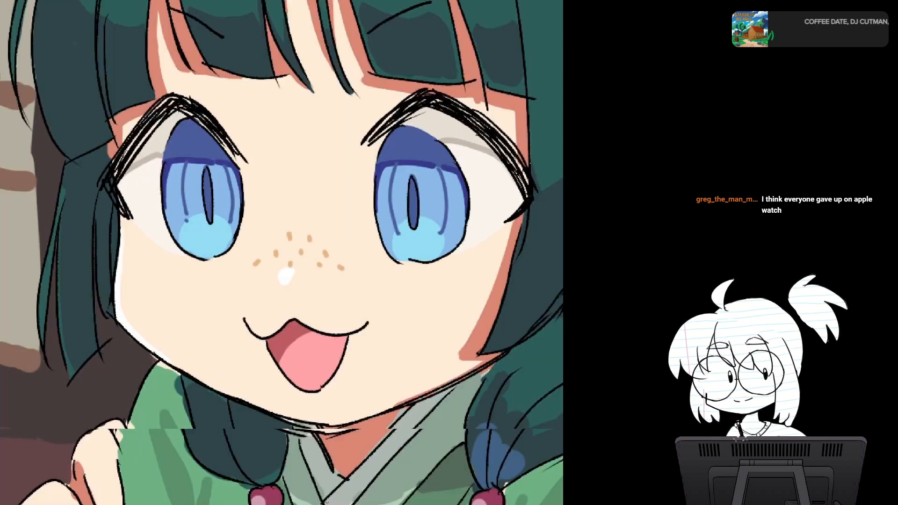
{"action": "scroll", "coordinate": [398, 161], "scroll_direction": "up", "scroll_amount": 5}
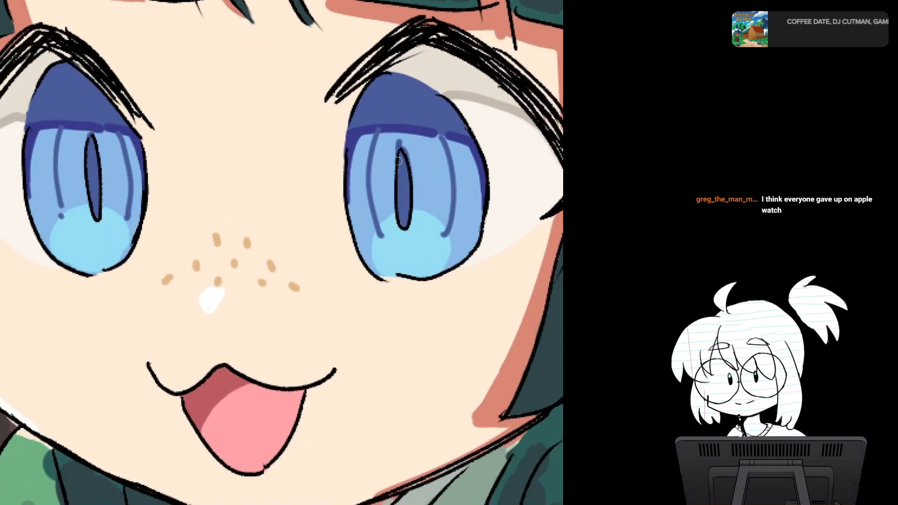
{"action": "left_click_drag", "start_coordinate": [400, 142], "coordinate": [408, 171]}
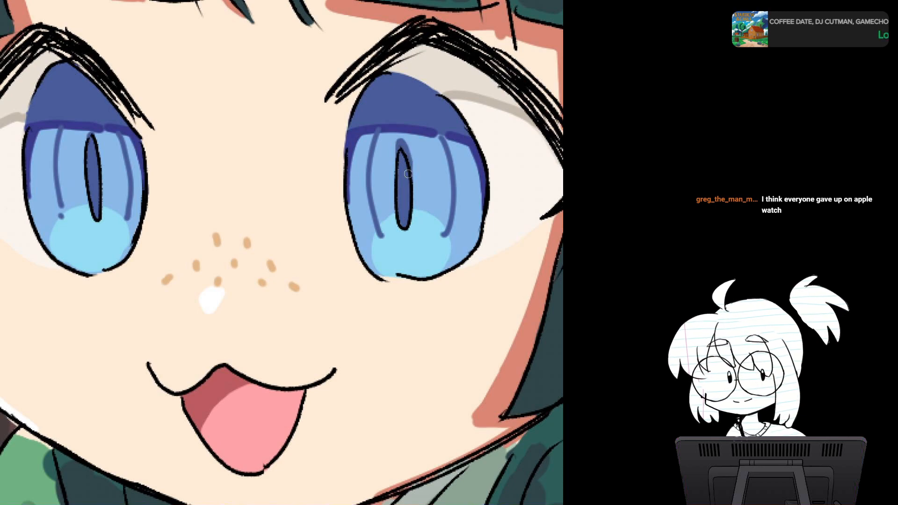
{"action": "scroll", "coordinate": [408, 174], "scroll_direction": "down", "scroll_amount": 5}
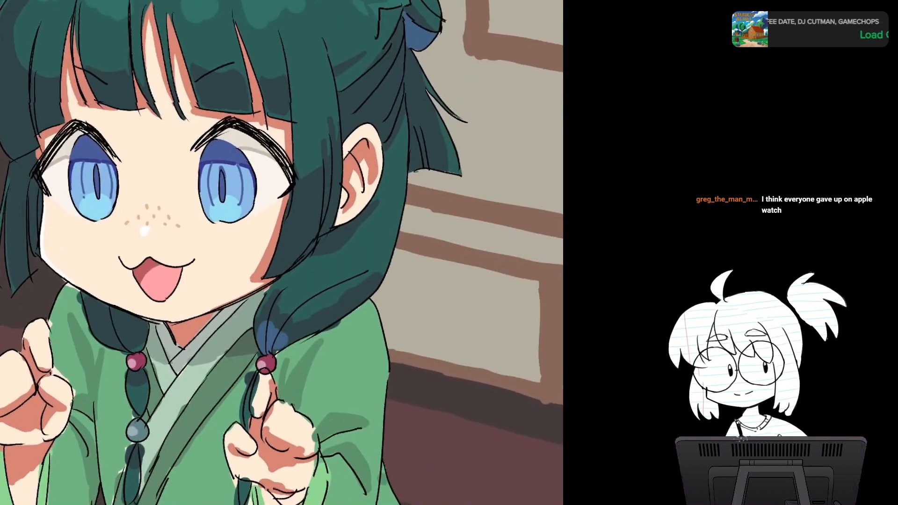
{"action": "scroll", "coordinate": [412, 177], "scroll_direction": "down", "scroll_amount": 5}
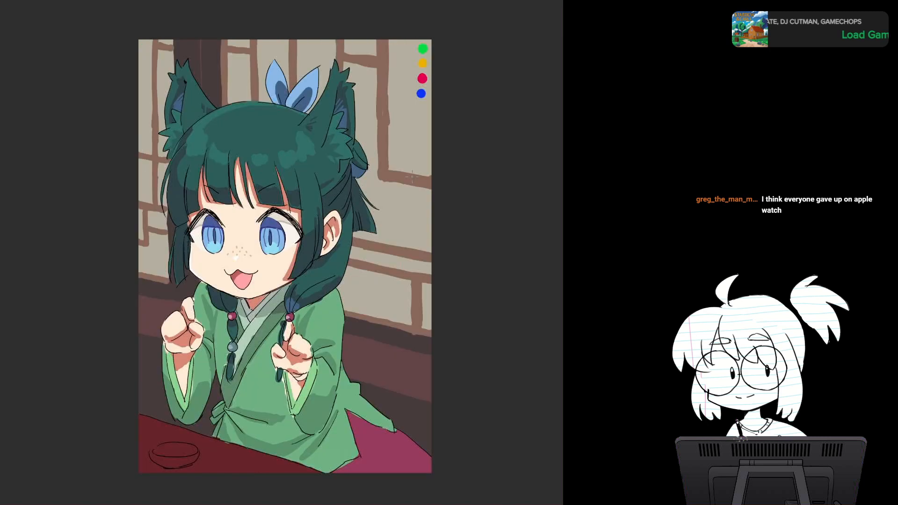
Step: Paint a solid white oval highlight on the upper left edge of both irises
{"action": "scroll", "coordinate": [220, 246], "scroll_direction": "up", "scroll_amount": 8}
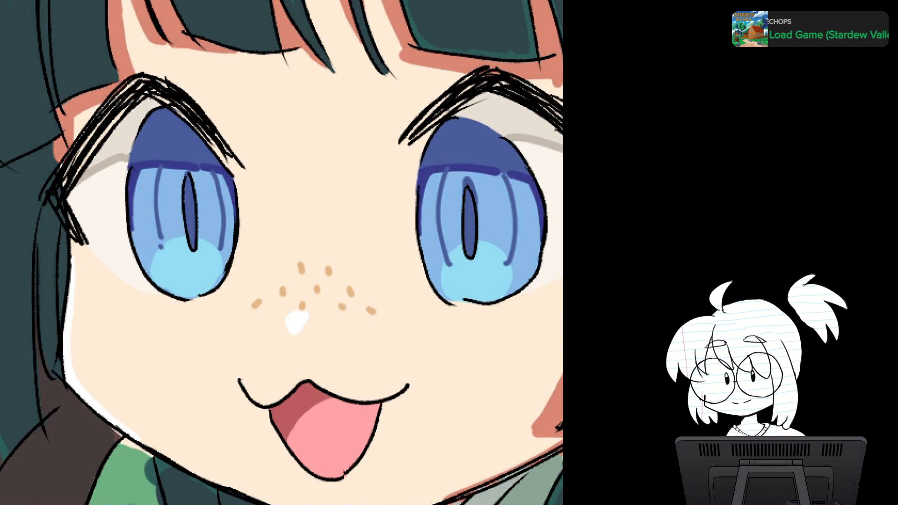
{"action": "left_click_drag", "start_coordinate": [132, 153], "coordinate": [136, 172]}
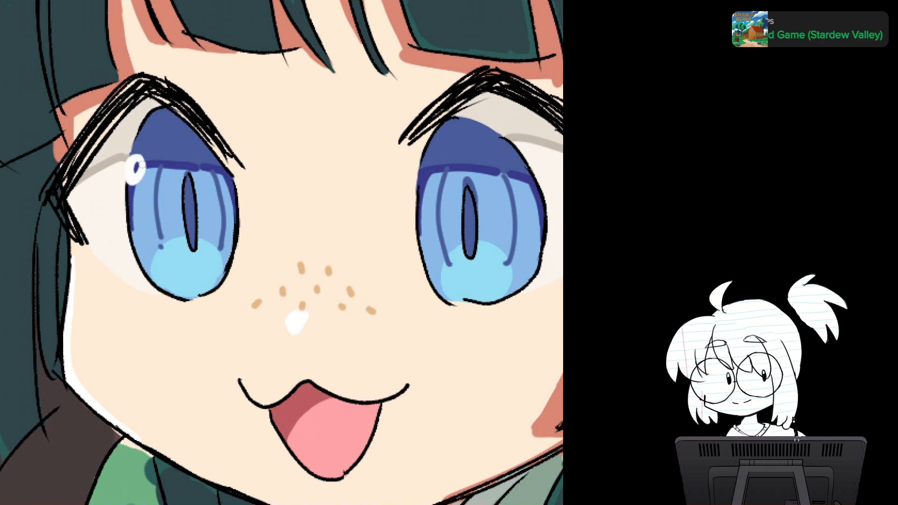
{"action": "left_click_drag", "start_coordinate": [431, 156], "coordinate": [429, 173]}
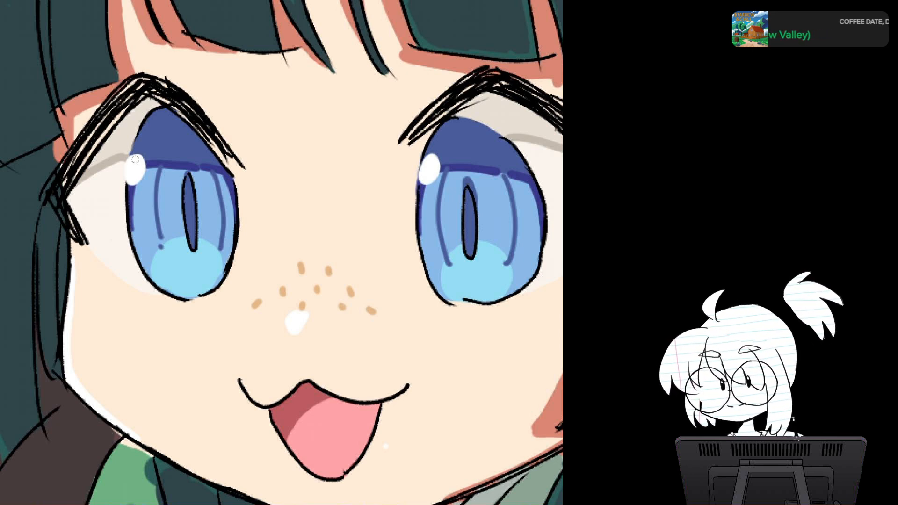
Step: Rim both white eye highlights with red along the lower left and bright cyan along the upper right
{"action": "left_click_drag", "start_coordinate": [127, 162], "coordinate": [135, 185]}
{"action": "key", "text": "ctrl+z"}
{"action": "left_click_drag", "start_coordinate": [422, 161], "coordinate": [425, 185]}
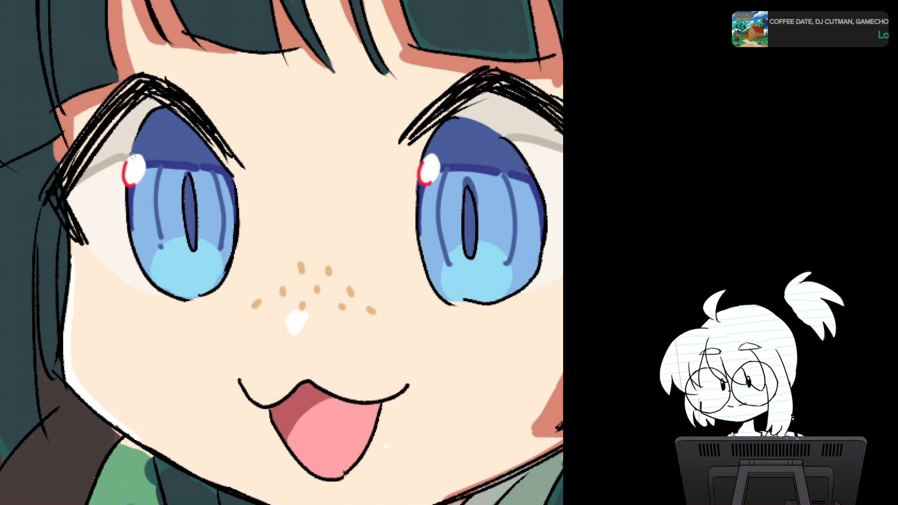
{"action": "left_click_drag", "start_coordinate": [133, 155], "coordinate": [144, 168]}
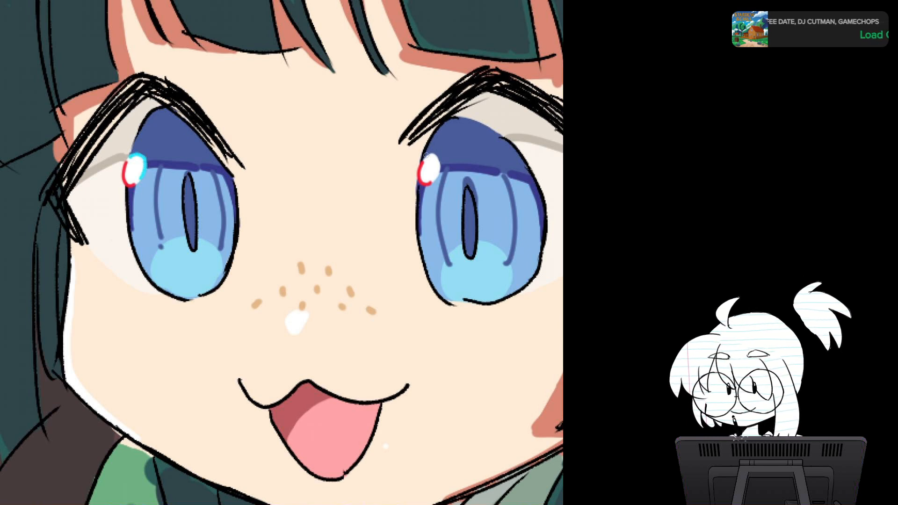
{"action": "left_click_drag", "start_coordinate": [434, 176], "coordinate": [427, 155]}
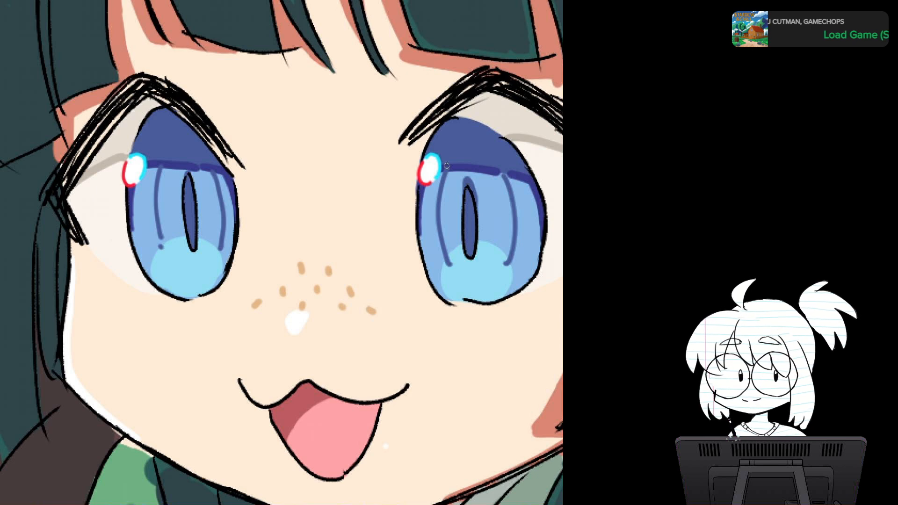
Step: Dot a row of small white sparkles along the lower cyan glow of the left iris
{"action": "left_click_drag", "start_coordinate": [446, 166], "coordinate": [360, 148]}
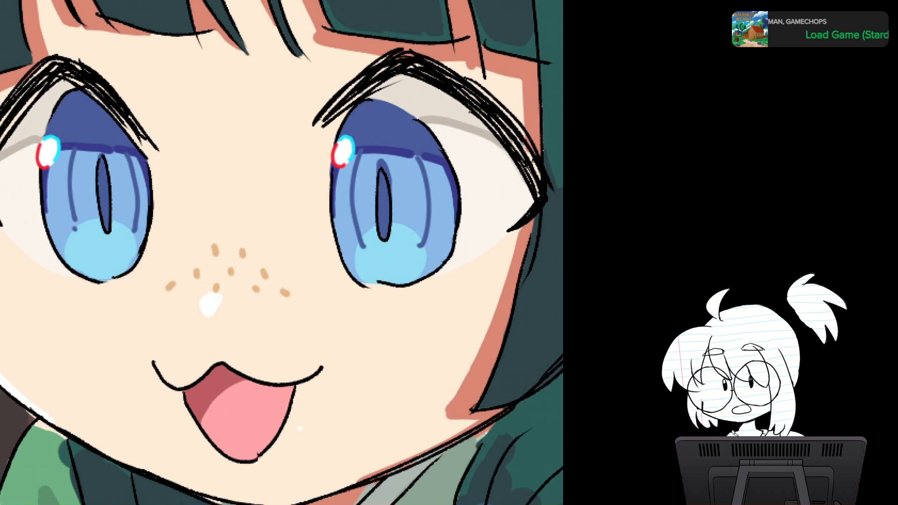
{"action": "left_click", "coordinate": [74, 253]}
{"action": "left_click", "coordinate": [84, 261]}
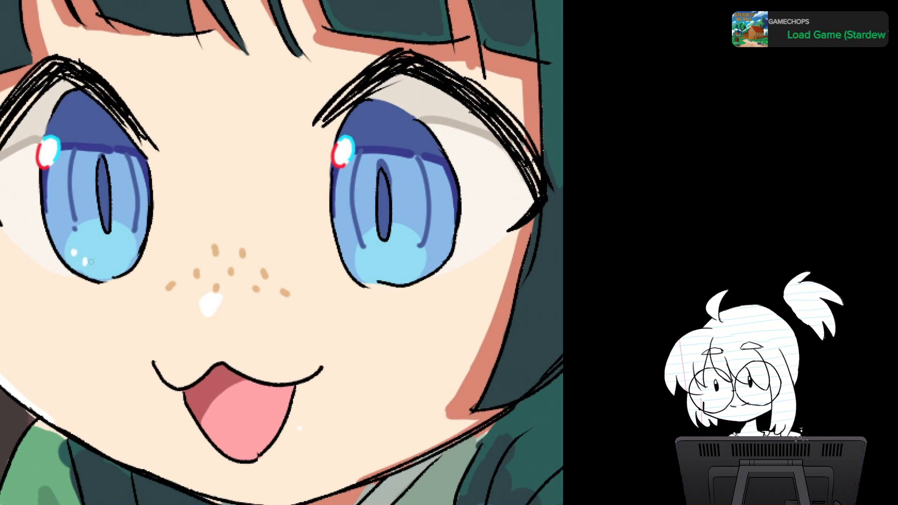
{"action": "left_click", "coordinate": [91, 264]}
{"action": "left_click", "coordinate": [104, 266]}
{"action": "left_click", "coordinate": [121, 260]}
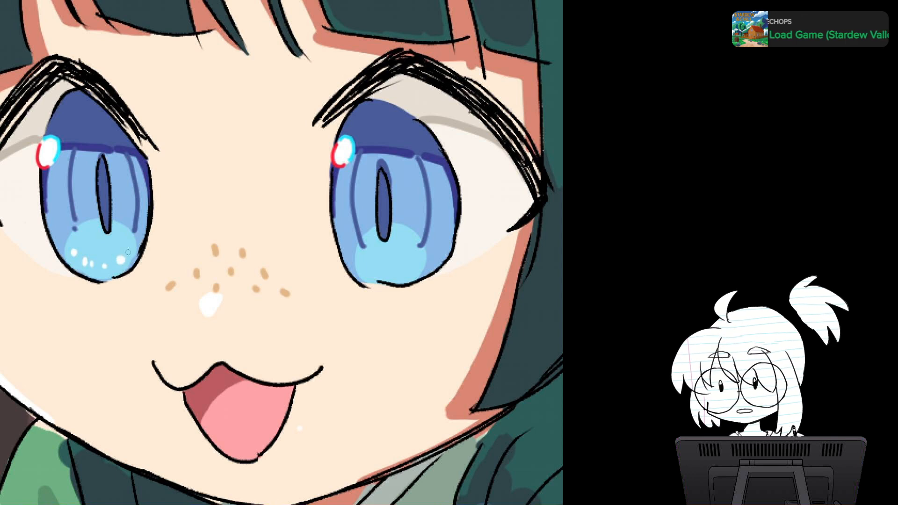
Step: Dot matching white sparkles along the lower cyan glow of the right iris and check the face
{"action": "left_click", "coordinate": [368, 265]}
{"action": "left_click", "coordinate": [382, 269]}
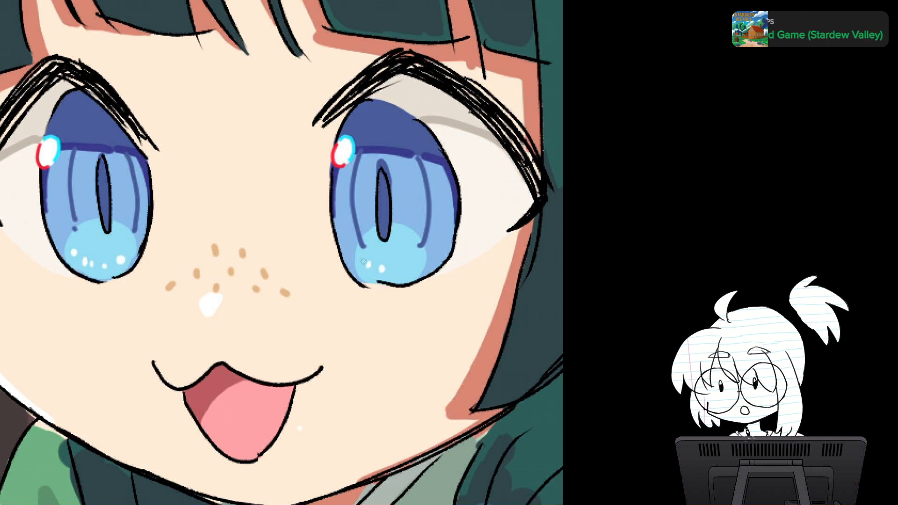
{"action": "left_click", "coordinate": [362, 261]}
{"action": "left_click", "coordinate": [401, 273]}
{"action": "left_click", "coordinate": [419, 263]}
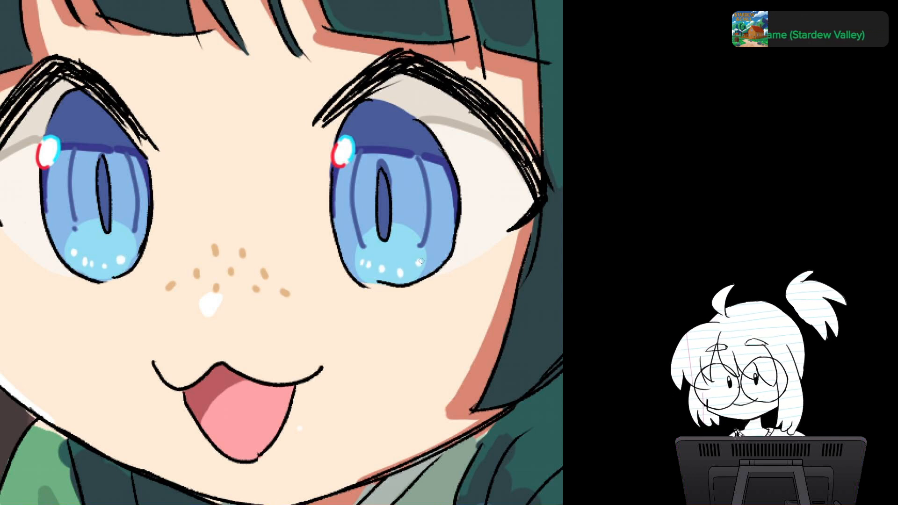
{"action": "scroll", "coordinate": [442, 242], "scroll_direction": "down", "scroll_amount": 5}
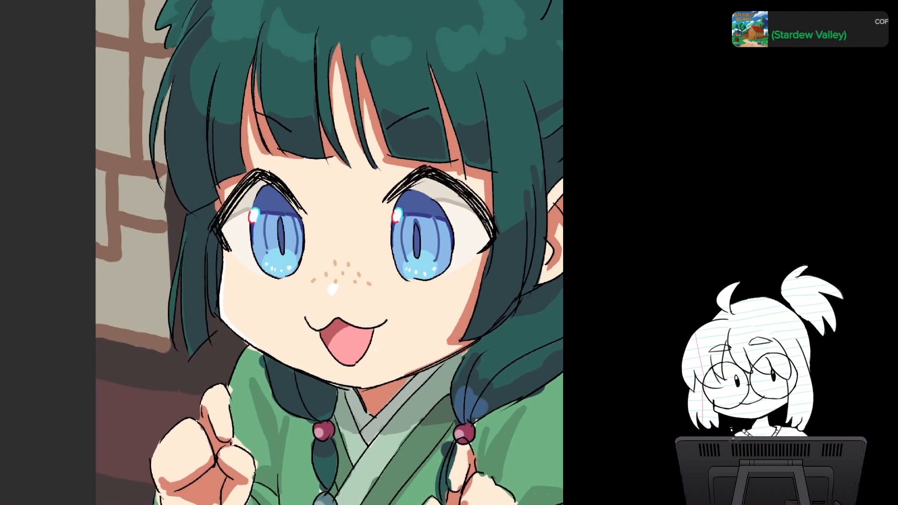
{"action": "left_click_drag", "start_coordinate": [346, 243], "coordinate": [258, 253]}
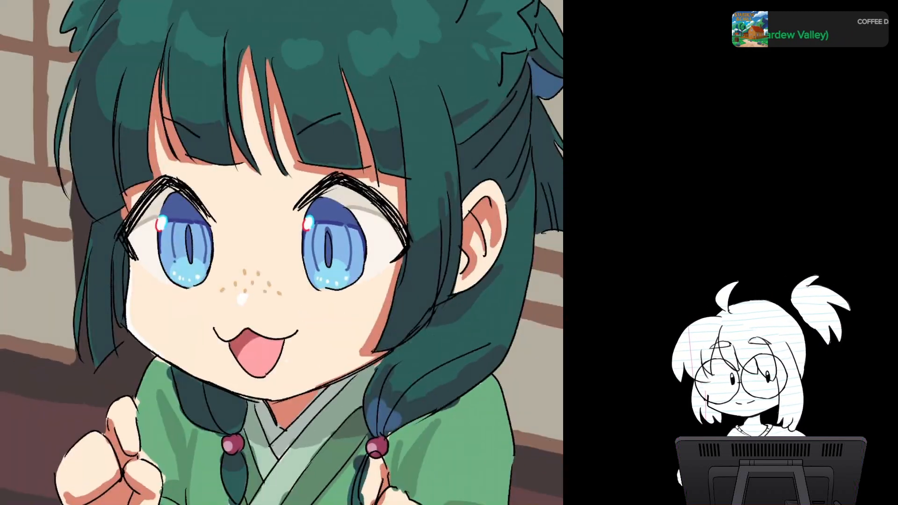
Step: Paint a bumpy grey-lavender reflection across the dark upper part of both irises
{"action": "scroll", "coordinate": [328, 291], "scroll_direction": "up", "scroll_amount": 3}
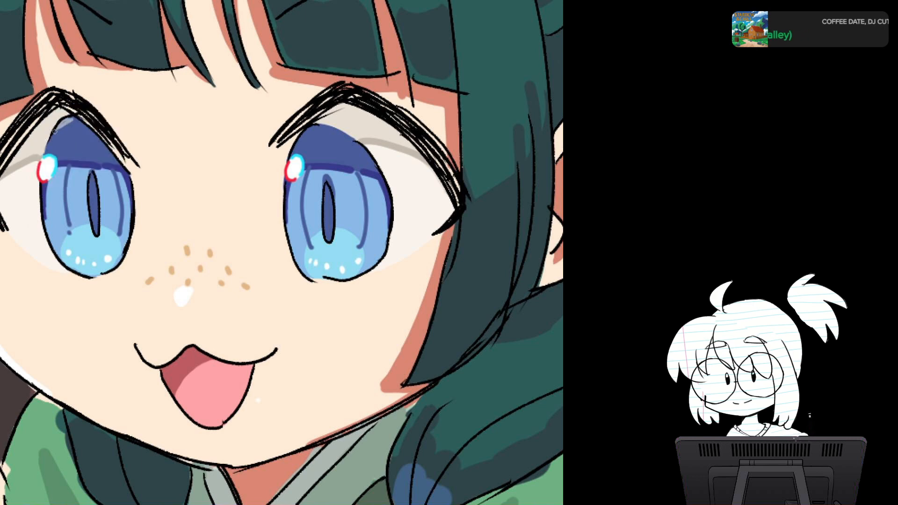
{"action": "left_click_drag", "start_coordinate": [64, 127], "coordinate": [112, 134]}
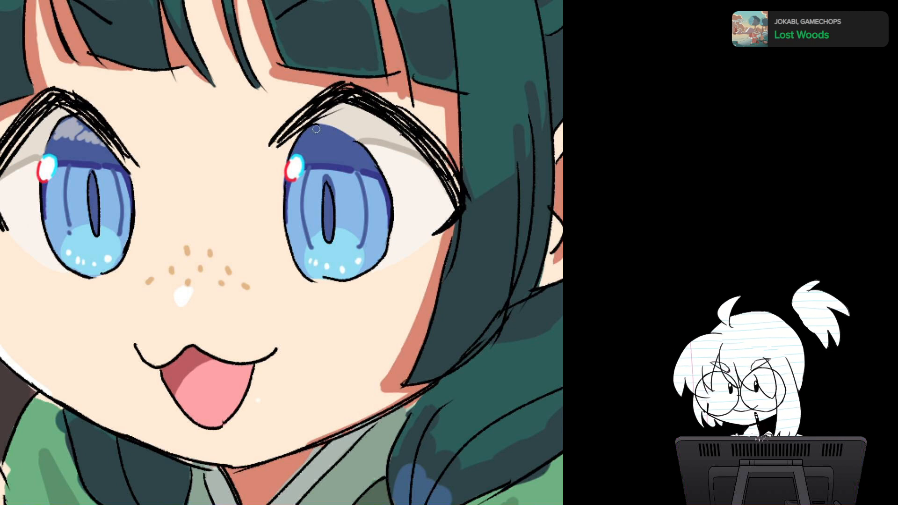
{"action": "mouse_move", "coordinate": [316, 129]}
{"action": "left_mouse_down"}
{"action": "mouse_move", "coordinate": [308, 136]}
{"action": "mouse_move", "coordinate": [364, 147]}
{"action": "left_mouse_up"}
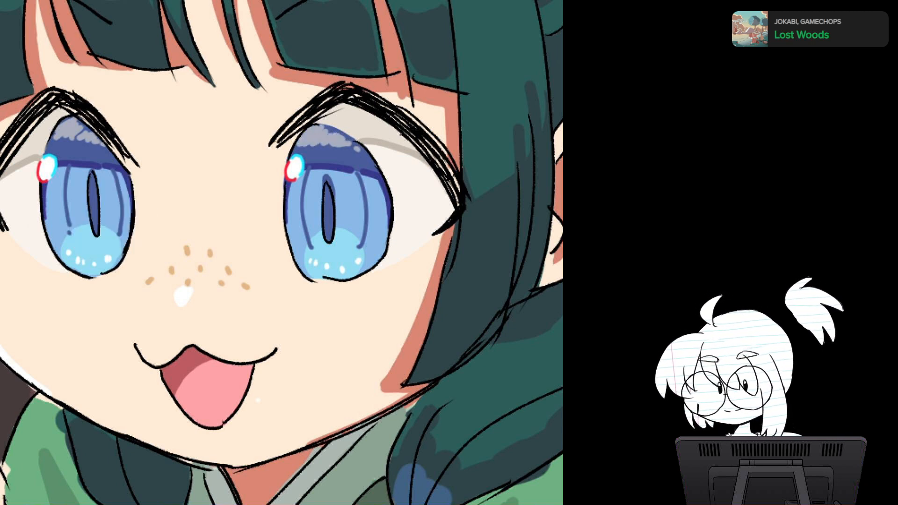
Step: Add a purple patch at the lower left and bright blue spots at the upper right of both irises, and check the drawing mirrored
{"action": "mouse_move", "coordinate": [56, 216]}
{"action": "left_mouse_down"}
{"action": "mouse_move", "coordinate": [54, 234]}
{"action": "mouse_move", "coordinate": [75, 225]}
{"action": "left_mouse_up"}
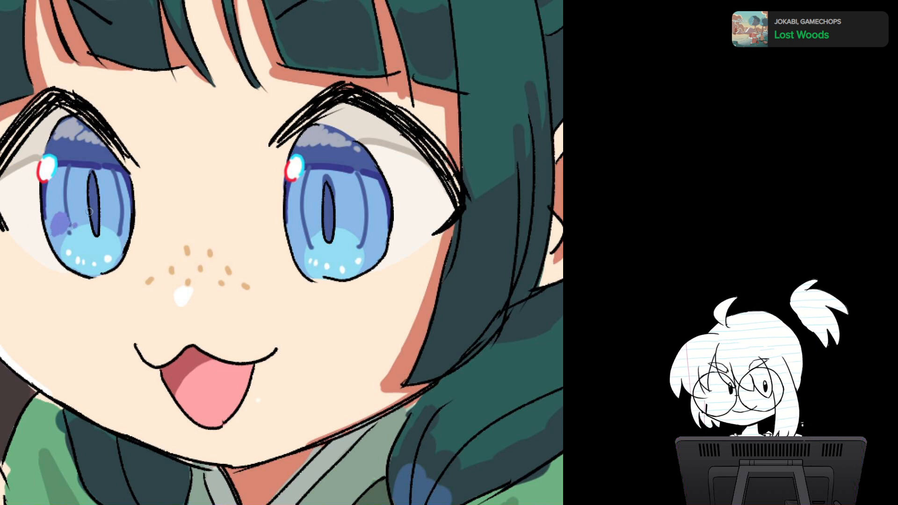
{"action": "mouse_move", "coordinate": [299, 224]}
{"action": "left_mouse_down"}
{"action": "mouse_move", "coordinate": [295, 239]}
{"action": "mouse_move", "coordinate": [311, 245]}
{"action": "left_mouse_up"}
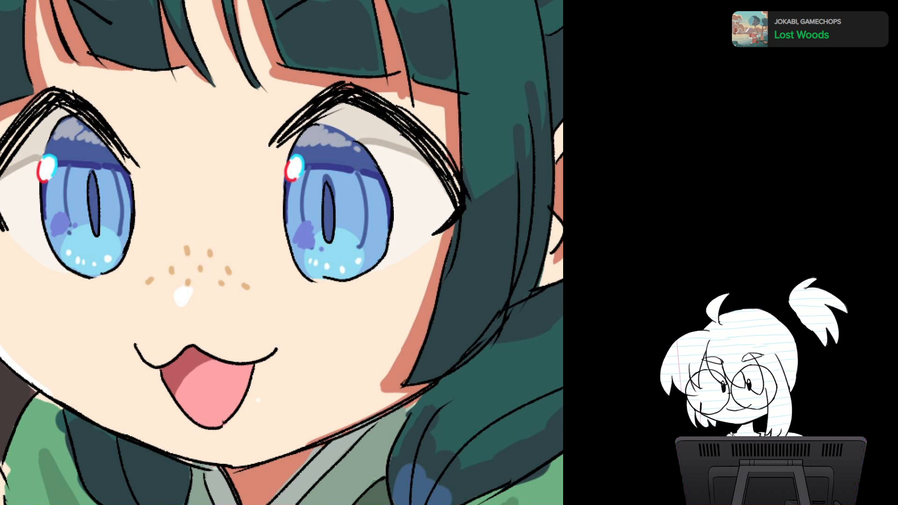
{"action": "left_click_drag", "start_coordinate": [106, 174], "coordinate": [116, 187]}
{"action": "mouse_move", "coordinate": [367, 180]}
{"action": "left_mouse_down"}
{"action": "mouse_move", "coordinate": [362, 192]}
{"action": "mouse_move", "coordinate": [374, 199]}
{"action": "mouse_move", "coordinate": [378, 190]}
{"action": "mouse_move", "coordinate": [260, 182]}
{"action": "left_mouse_up"}
{"action": "scroll", "coordinate": [378, 190], "scroll_direction": "down", "scroll_amount": 7}
{"action": "key", "text": "h"}
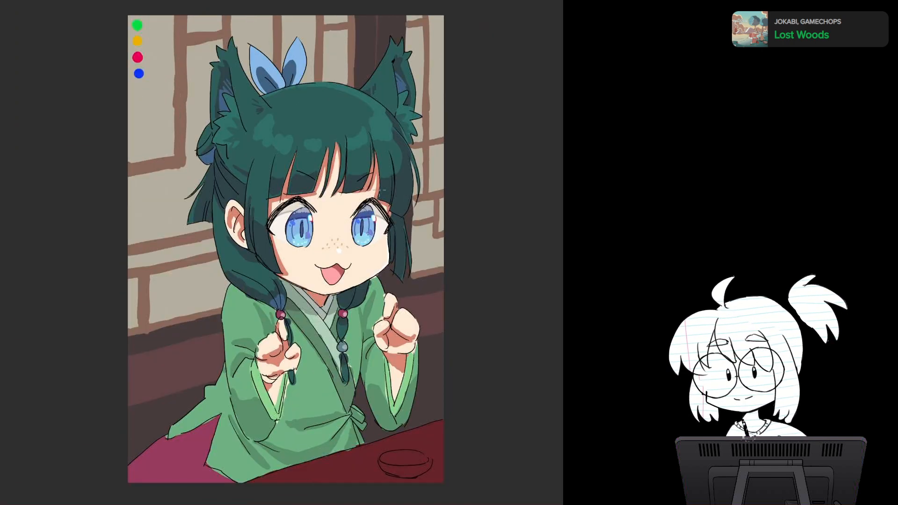
{"action": "key", "text": "h"}
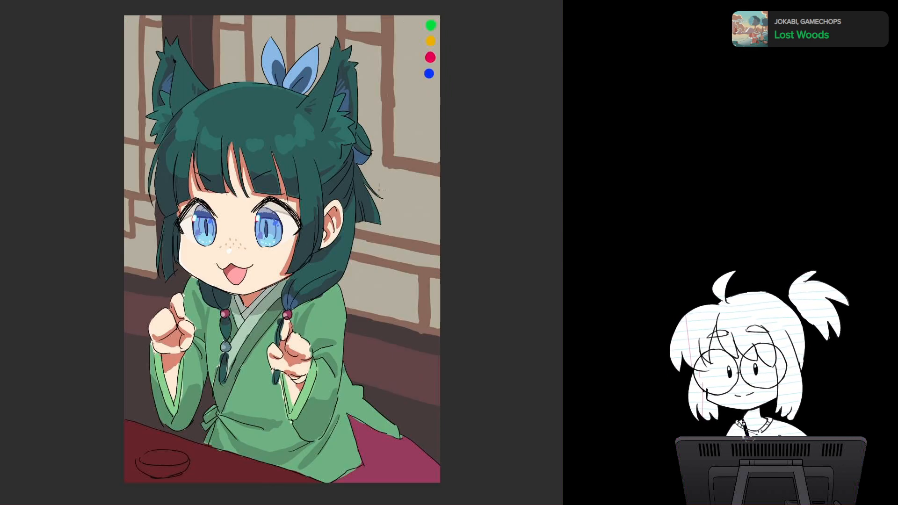
Step: Add small purple dots above the purple patch in both irises and check the whole drawing
{"action": "scroll", "coordinate": [380, 189], "scroll_direction": "up", "scroll_amount": 4}
{"action": "scroll", "coordinate": [380, 189], "scroll_direction": "up", "scroll_amount": 5}
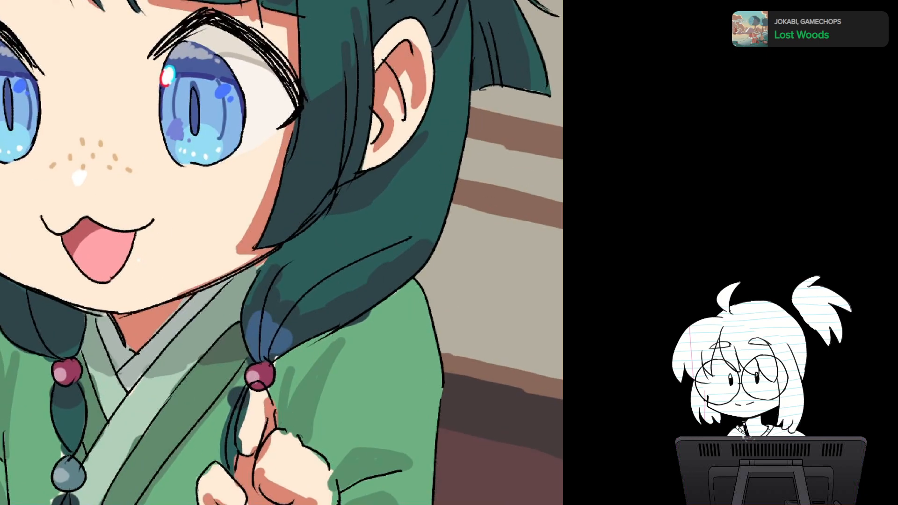
{"action": "scroll", "coordinate": [379, 190], "scroll_direction": "up", "scroll_amount": 1}
{"action": "left_click_drag", "start_coordinate": [380, 190], "coordinate": [466, 240]}
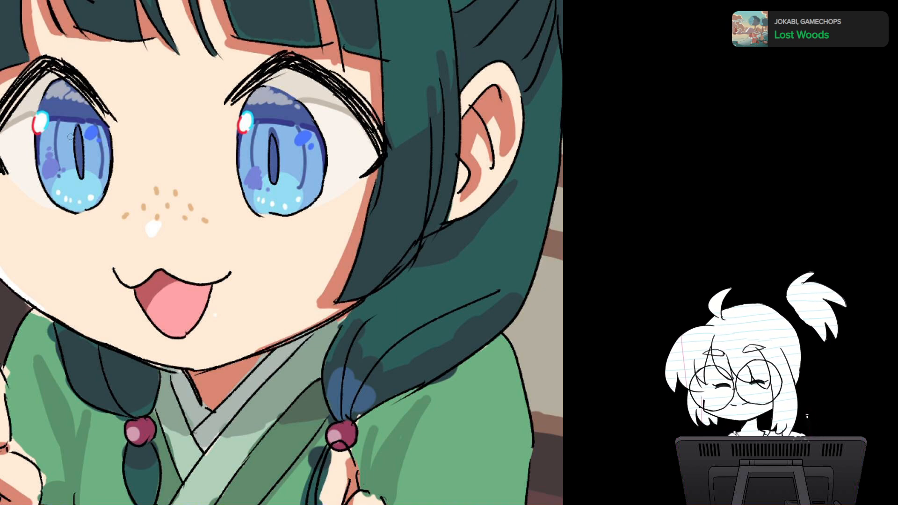
{"action": "left_click_drag", "start_coordinate": [248, 164], "coordinate": [253, 166]}
{"action": "left_click", "coordinate": [248, 157]}
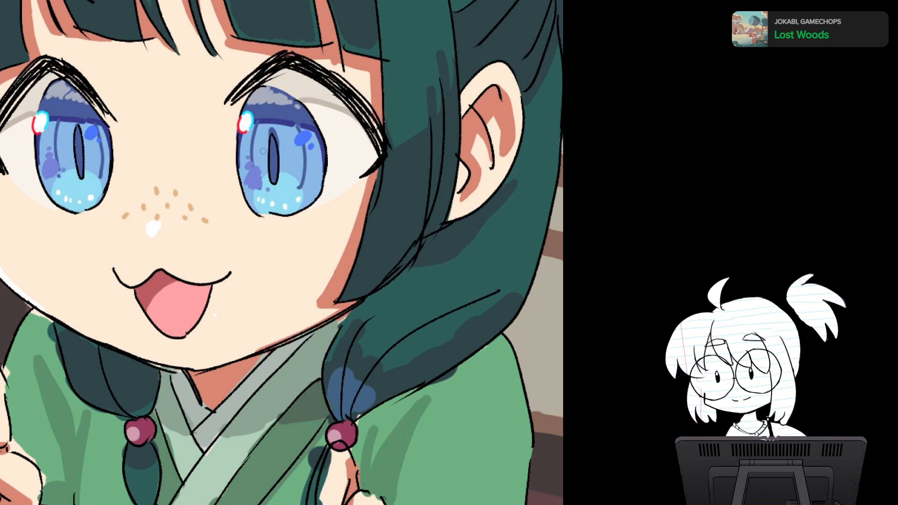
{"action": "scroll", "coordinate": [370, 233], "scroll_direction": "down", "scroll_amount": 10}
{"action": "left_click_drag", "start_coordinate": [369, 234], "coordinate": [289, 225]}
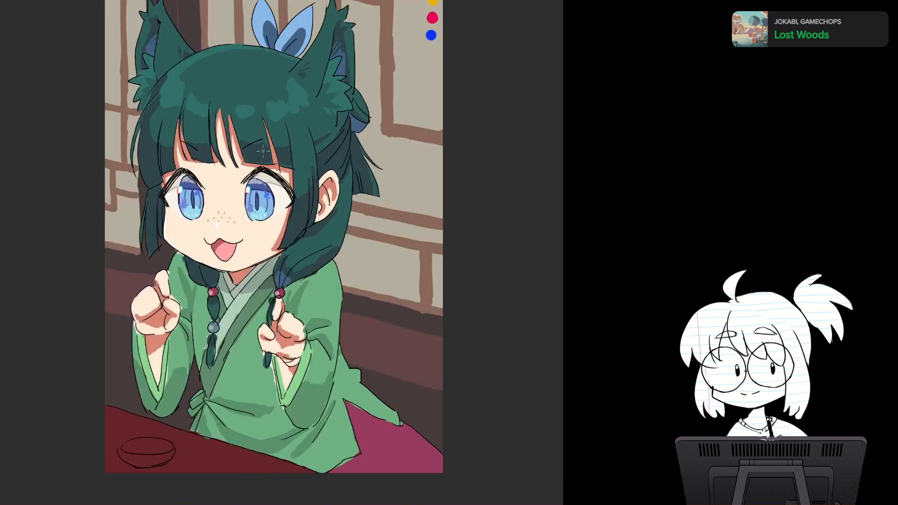
Step: Dab small white shine spots onto the left side of the hair above the bangs
{"action": "scroll", "coordinate": [340, 290], "scroll_direction": "up", "scroll_amount": 4}
{"action": "left_click_drag", "start_coordinate": [139, 216], "coordinate": [201, 243]}
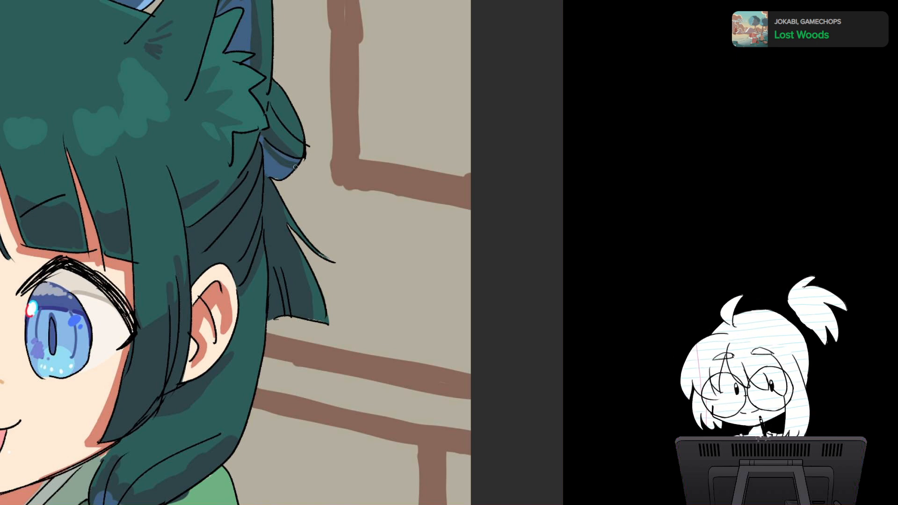
{"action": "scroll", "coordinate": [294, 164], "scroll_direction": "down", "scroll_amount": 5}
{"action": "left_click_drag", "start_coordinate": [294, 164], "coordinate": [364, 146]}
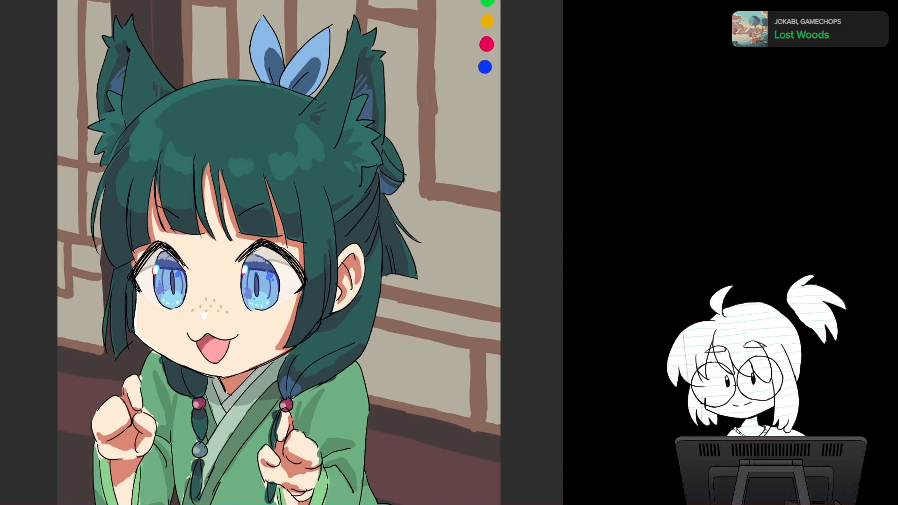
{"action": "left_click_drag", "start_coordinate": [132, 143], "coordinate": [137, 138]}
{"action": "left_click", "coordinate": [141, 149]}
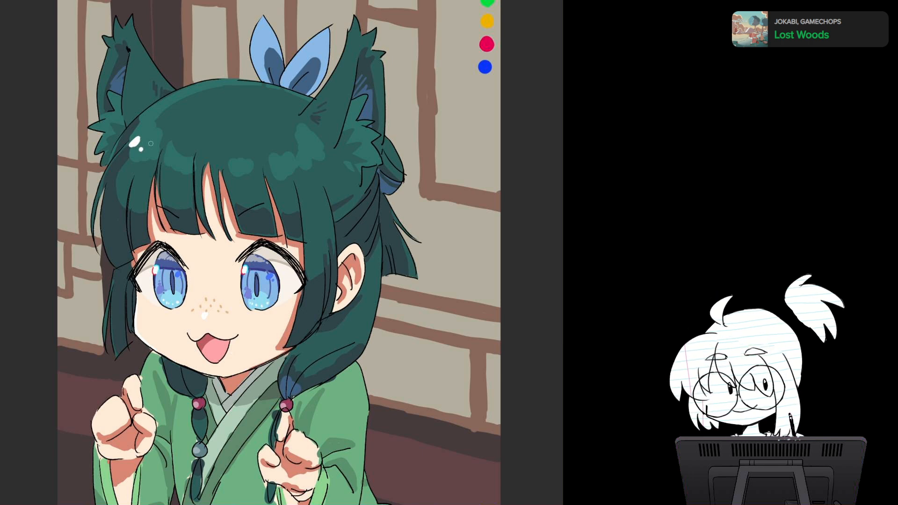
{"action": "left_click", "coordinate": [172, 160]}
Step: Try thin white rim highlights along the hair's crown and the outer left side lock, and undo them
{"action": "mouse_move", "coordinate": [132, 126]}
{"action": "left_mouse_down"}
{"action": "mouse_move", "coordinate": [171, 96]}
{"action": "mouse_move", "coordinate": [190, 24]}
{"action": "left_mouse_up"}
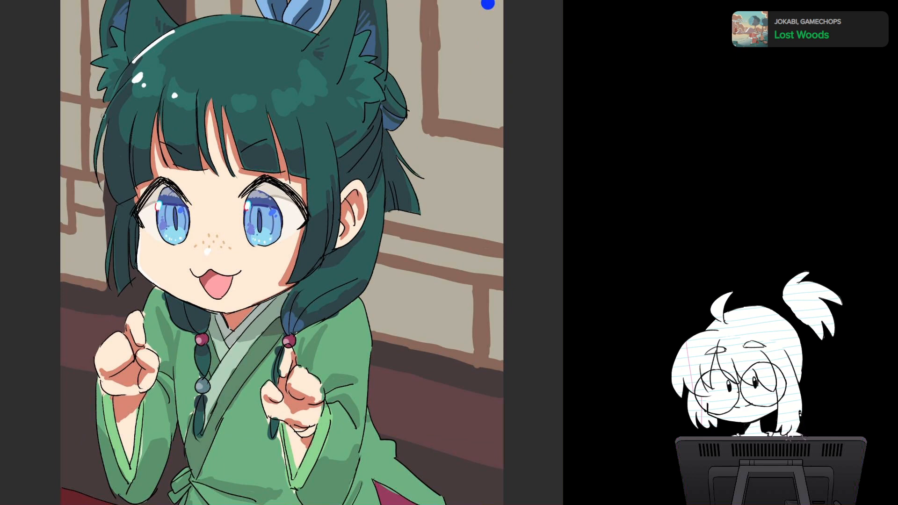
{"action": "left_click_drag", "start_coordinate": [103, 117], "coordinate": [101, 178]}
{"action": "key", "text": "ctrl+z"}
{"action": "mouse_move", "coordinate": [109, 239]}
{"action": "left_mouse_down"}
{"action": "mouse_move", "coordinate": [109, 286]}
{"action": "mouse_move", "coordinate": [120, 294]}
{"action": "left_mouse_up"}
{"action": "key", "text": "ctrl+z"}
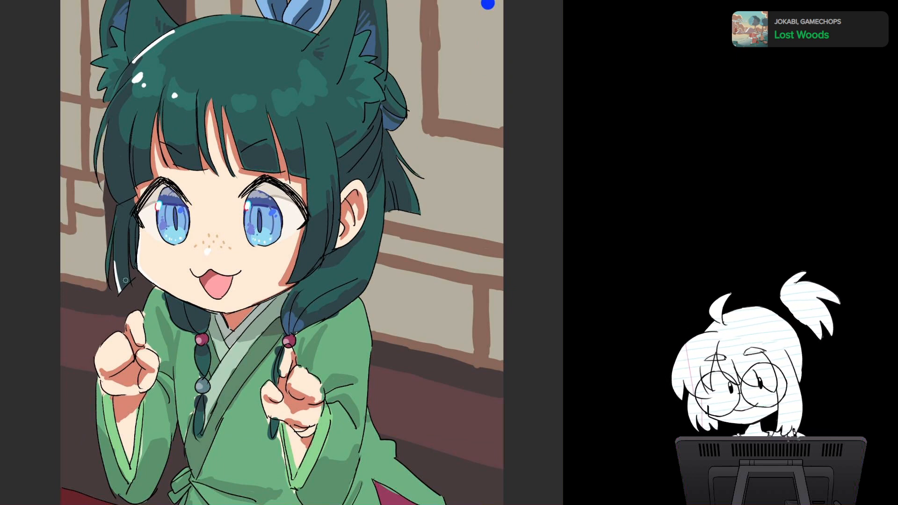
{"action": "left_click_drag", "start_coordinate": [111, 229], "coordinate": [113, 277]}
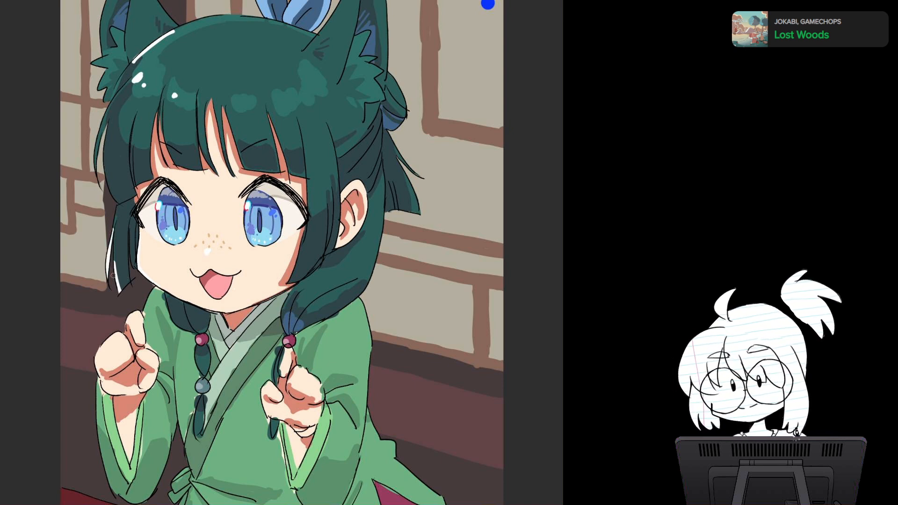
{"action": "scroll", "coordinate": [113, 276], "scroll_direction": "down", "scroll_amount": 4}
{"action": "key", "text": "h"}
{"action": "key", "text": "h"}
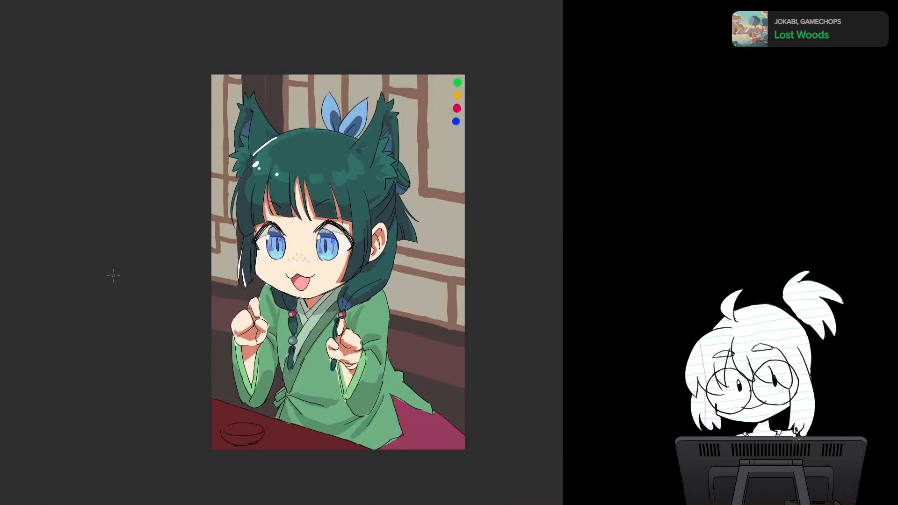
{"action": "key", "text": "ctrl+z"}
{"action": "key", "text": "ctrl+z"}
{"action": "key", "text": "ctrl+z"}
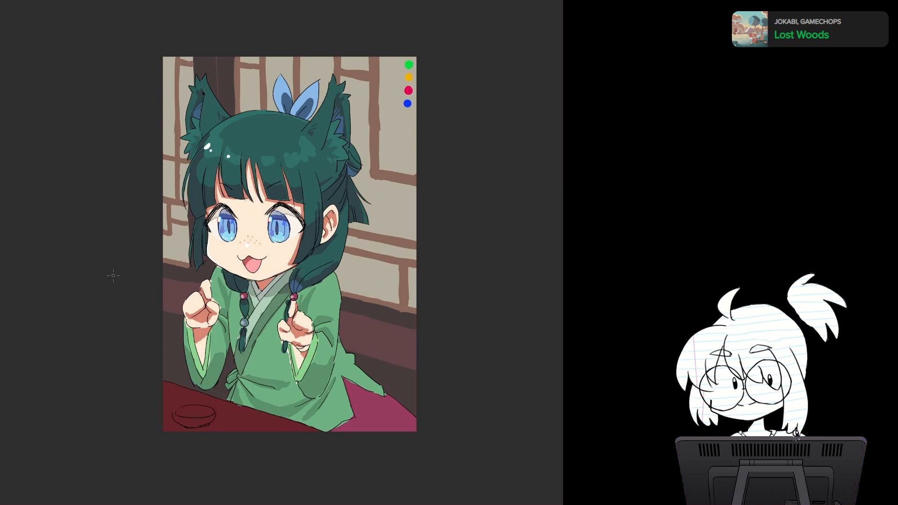
Step: Dab two small white shine spots onto the right side of the hair above the bangs
{"action": "left_click_drag", "start_coordinate": [295, 147], "coordinate": [296, 147]}
{"action": "left_click", "coordinate": [292, 154]}
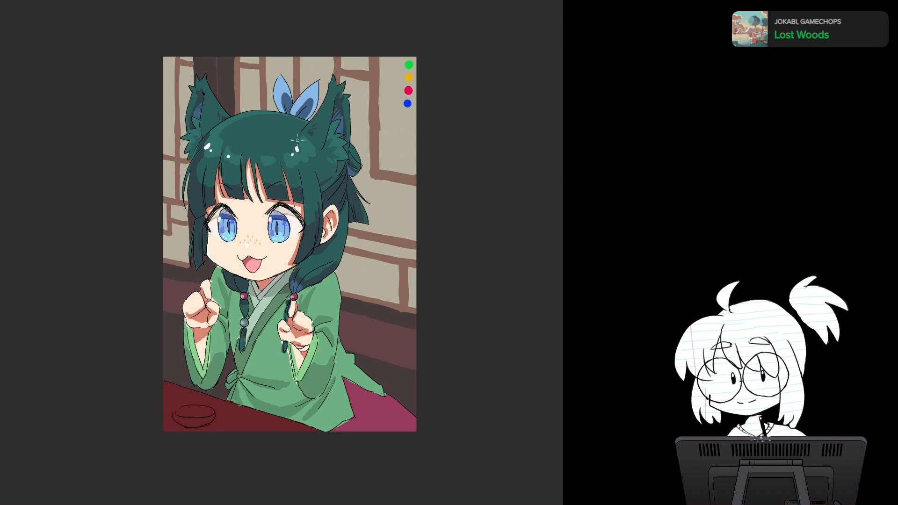
{"action": "scroll", "coordinate": [333, 317], "scroll_direction": "up", "scroll_amount": 5}
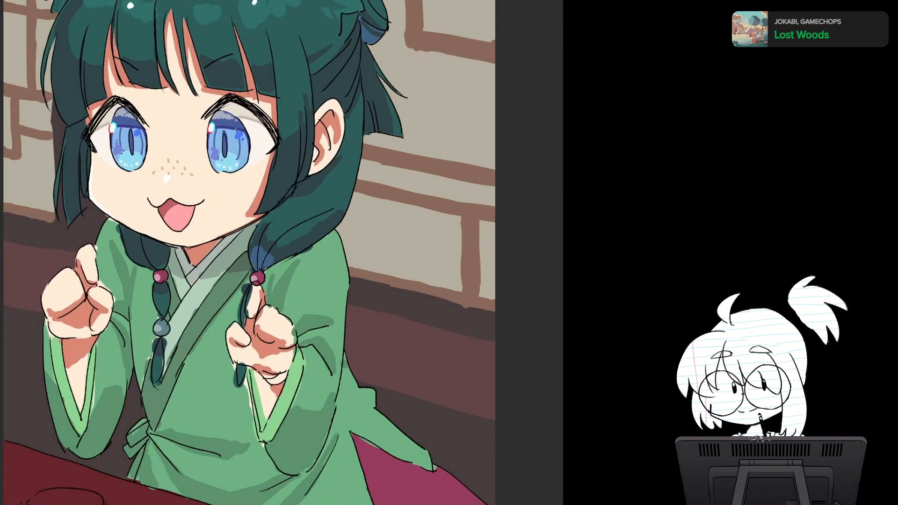
{"action": "left_click_drag", "start_coordinate": [281, 253], "coordinate": [319, 275]}
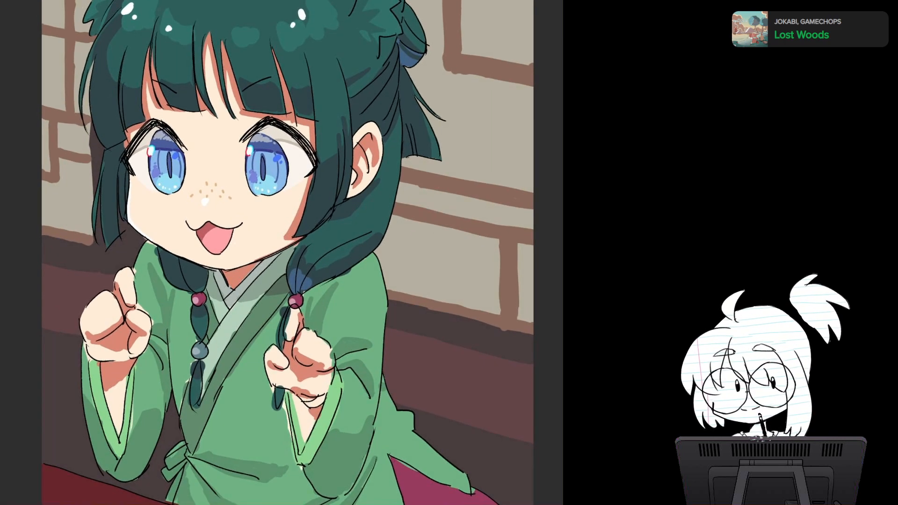
Step: Brush a soft, faint peach blush onto both cheeks below the eyes with a large brush
{"action": "scroll", "coordinate": [342, 313], "scroll_direction": "up", "scroll_amount": 3}
{"action": "left_click_drag", "start_coordinate": [225, 243], "coordinate": [268, 298]}
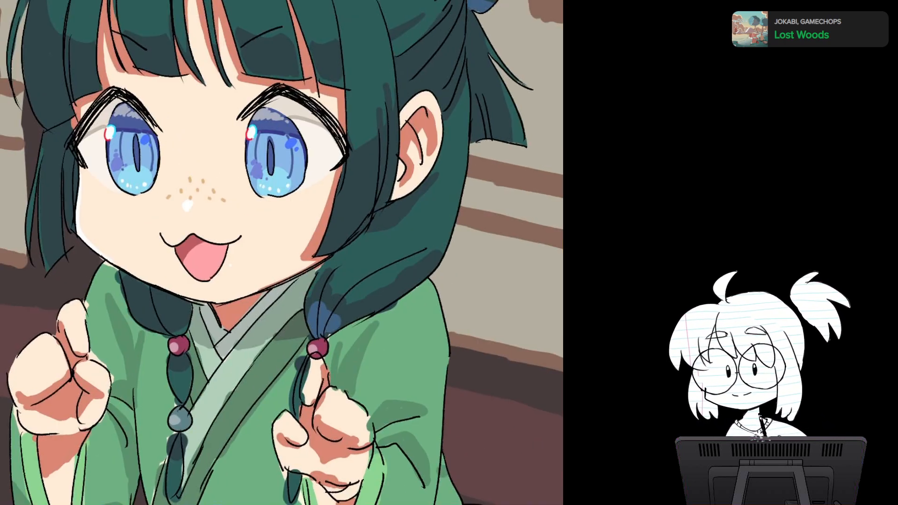
{"action": "scroll", "coordinate": [267, 297], "scroll_direction": "up", "scroll_amount": 3}
{"action": "scroll", "coordinate": [267, 298], "scroll_direction": "up", "scroll_amount": 1}
{"action": "left_click_drag", "start_coordinate": [262, 243], "coordinate": [299, 310]}
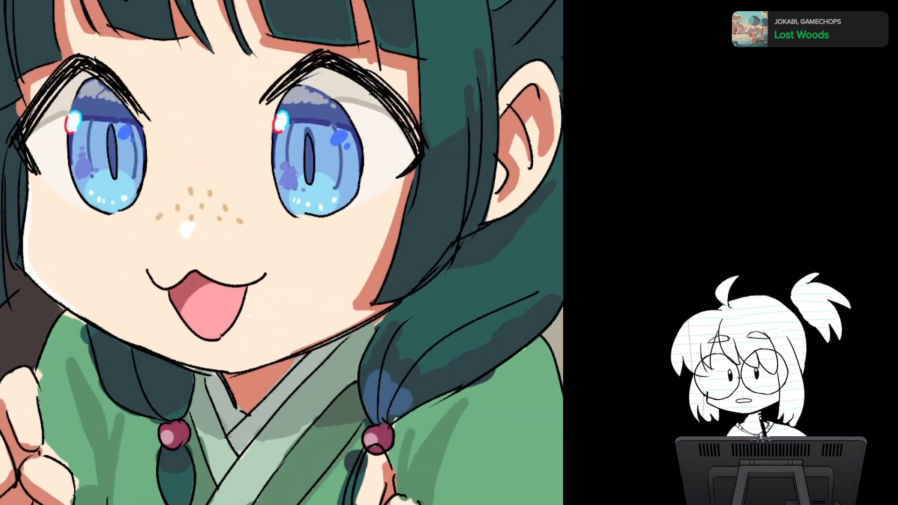
{"action": "left_click", "coordinate": [64, 243], "text": "alt"}
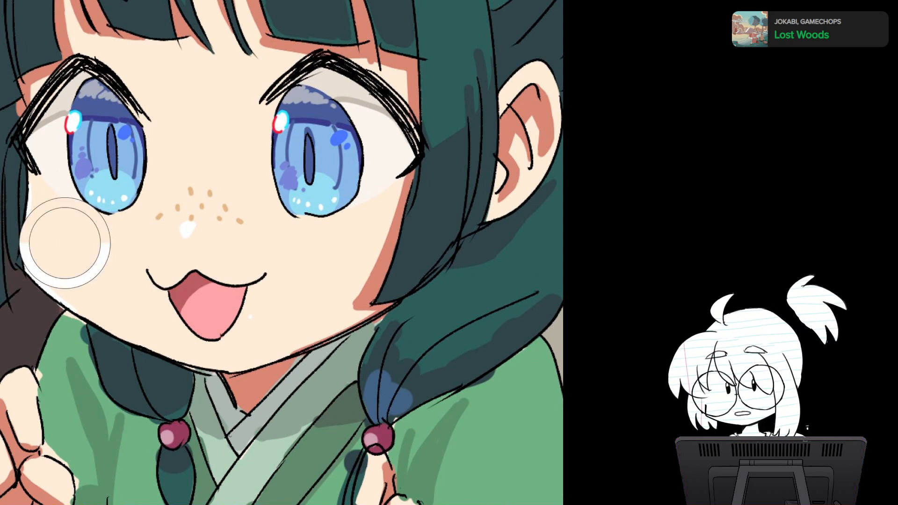
{"action": "left_click", "coordinate": [209, 297], "text": "alt"}
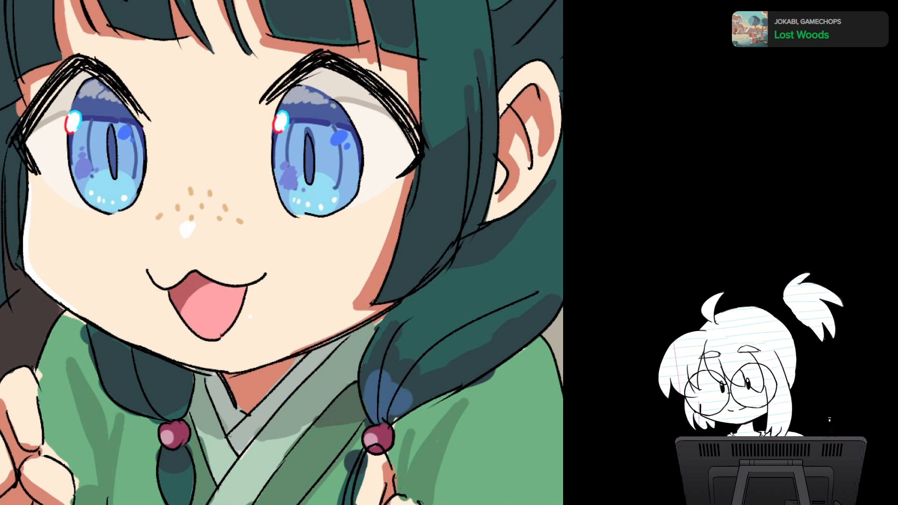
{"action": "mouse_move", "coordinate": [73, 225]}
{"action": "left_mouse_down"}
{"action": "mouse_move", "coordinate": [70, 234]}
{"action": "mouse_move", "coordinate": [60, 224]}
{"action": "mouse_move", "coordinate": [57, 244]}
{"action": "mouse_move", "coordinate": [93, 232]}
{"action": "mouse_move", "coordinate": [89, 240]}
{"action": "mouse_move", "coordinate": [44, 216]}
{"action": "mouse_move", "coordinate": [63, 245]}
{"action": "mouse_move", "coordinate": [110, 256]}
{"action": "mouse_move", "coordinate": [50, 227]}
{"action": "left_mouse_up"}
{"action": "mouse_move", "coordinate": [307, 248]}
{"action": "left_mouse_down"}
{"action": "mouse_move", "coordinate": [313, 233]}
{"action": "mouse_move", "coordinate": [343, 253]}
{"action": "mouse_move", "coordinate": [344, 231]}
{"action": "mouse_move", "coordinate": [363, 224]}
{"action": "mouse_move", "coordinate": [313, 243]}
{"action": "mouse_move", "coordinate": [294, 238]}
{"action": "mouse_move", "coordinate": [360, 217]}
{"action": "mouse_move", "coordinate": [304, 288]}
{"action": "mouse_move", "coordinate": [287, 249]}
{"action": "mouse_move", "coordinate": [369, 219]}
{"action": "mouse_move", "coordinate": [366, 240]}
{"action": "left_mouse_up"}
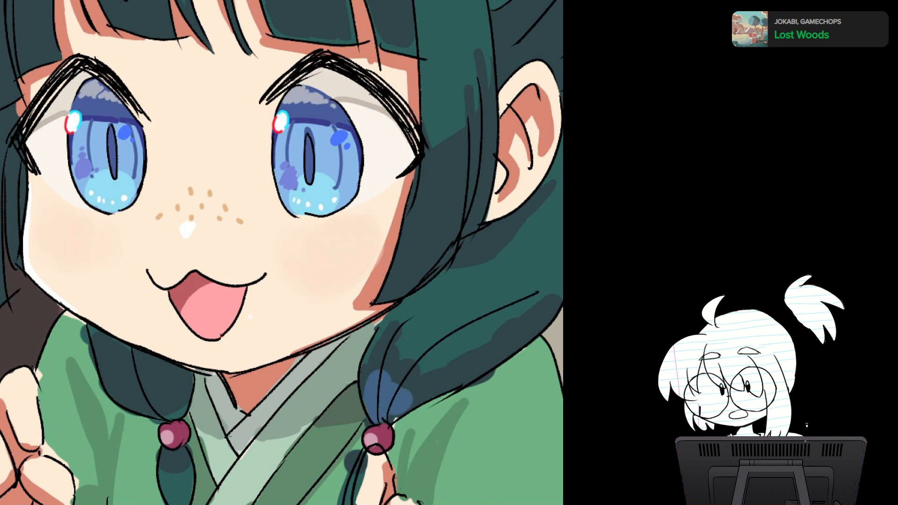
Step: Draw a row of short, slanted reddish blush lines on each cheek and check the drawing
{"action": "left_click_drag", "start_coordinate": [58, 211], "coordinate": [50, 233]}
{"action": "left_click_drag", "start_coordinate": [66, 215], "coordinate": [57, 257]}
{"action": "left_click_drag", "start_coordinate": [80, 224], "coordinate": [73, 255]}
{"action": "left_click_drag", "start_coordinate": [91, 223], "coordinate": [88, 243]}
{"action": "left_click_drag", "start_coordinate": [103, 224], "coordinate": [105, 251]}
{"action": "left_click_drag", "start_coordinate": [307, 231], "coordinate": [303, 257]}
{"action": "left_click_drag", "start_coordinate": [319, 232], "coordinate": [313, 273]}
{"action": "mouse_move", "coordinate": [332, 225]}
{"action": "left_mouse_down"}
{"action": "mouse_move", "coordinate": [331, 271]}
{"action": "mouse_move", "coordinate": [345, 263]}
{"action": "left_mouse_up"}
{"action": "left_click_drag", "start_coordinate": [361, 226], "coordinate": [362, 255]}
{"action": "scroll", "coordinate": [419, 246], "scroll_direction": "down", "scroll_amount": 4}
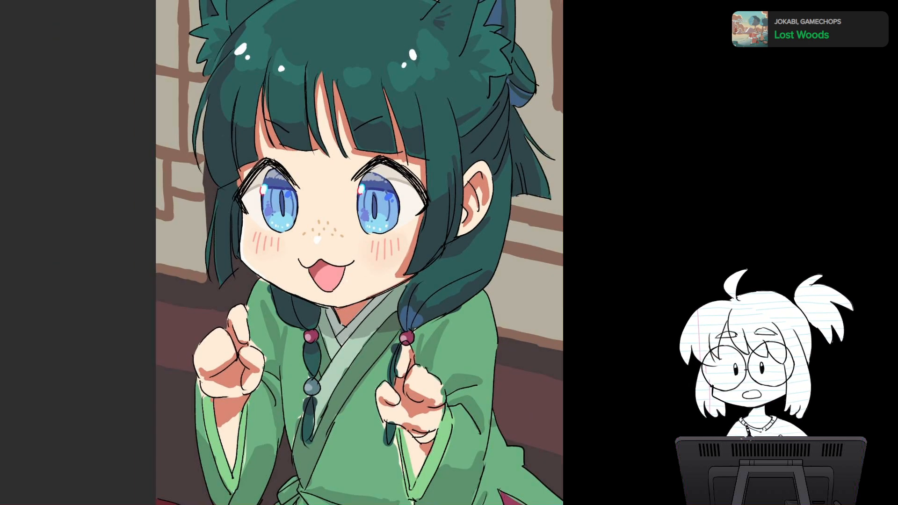
Step: Add a small reddish knuckle shadow to the character's left-side fist and paint skin tone over the shading along its lower edge
{"action": "left_click_drag", "start_coordinate": [418, 246], "coordinate": [362, 240]}
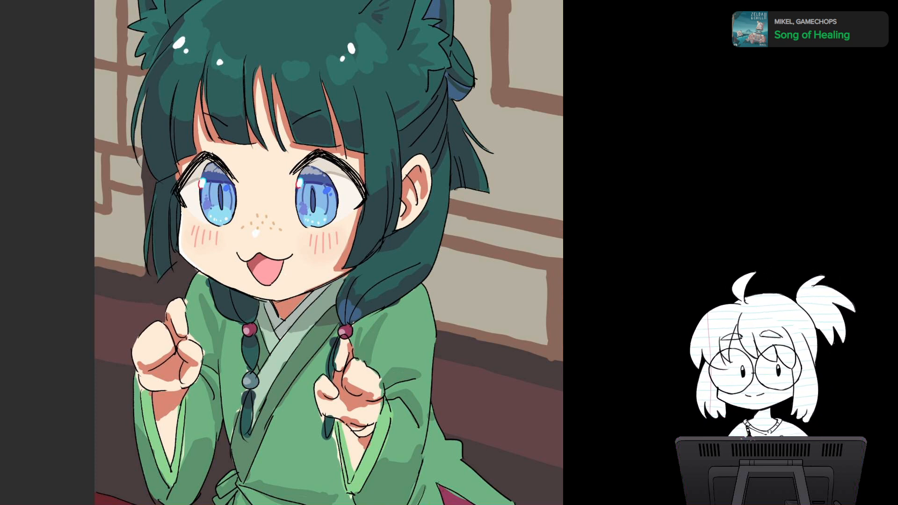
{"action": "left_click_drag", "start_coordinate": [327, 253], "coordinate": [290, 221]}
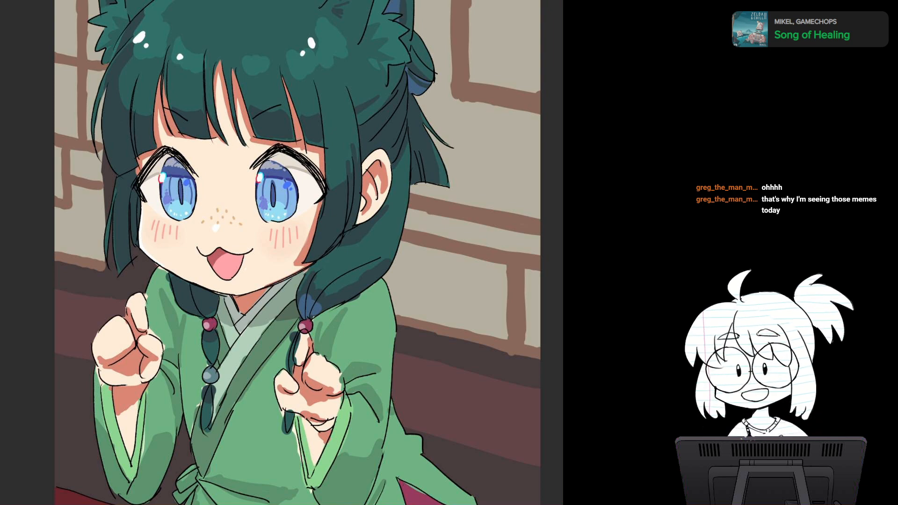
{"action": "scroll", "coordinate": [296, 321], "scroll_direction": "up", "scroll_amount": 2}
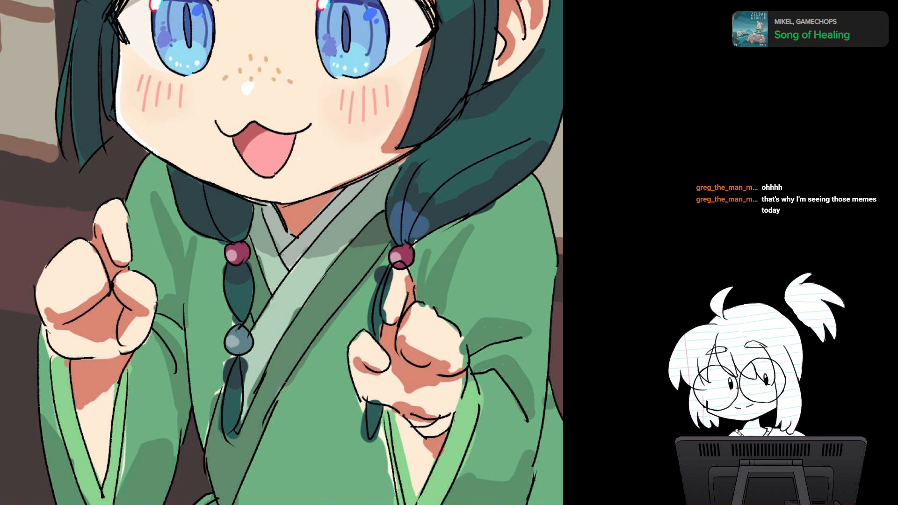
{"action": "left_click_drag", "start_coordinate": [283, 387], "coordinate": [276, 375]}
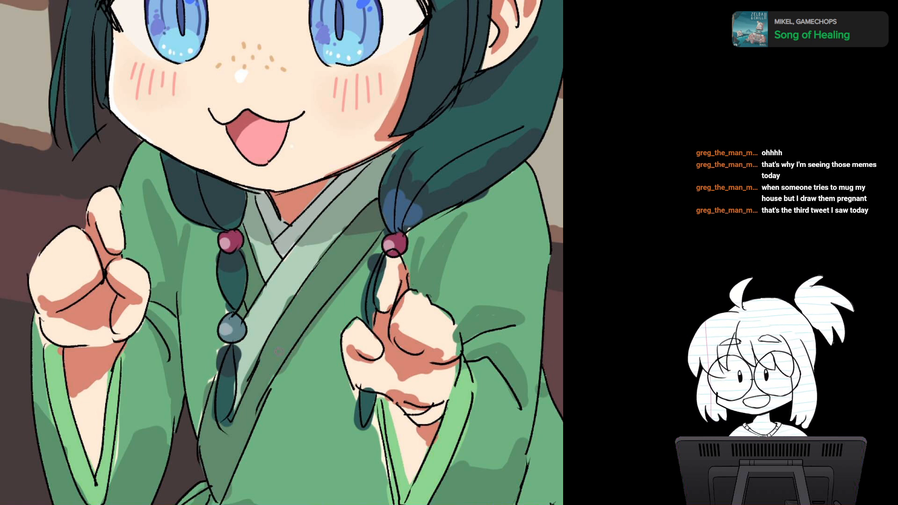
{"action": "left_click_drag", "start_coordinate": [278, 351], "coordinate": [286, 292]}
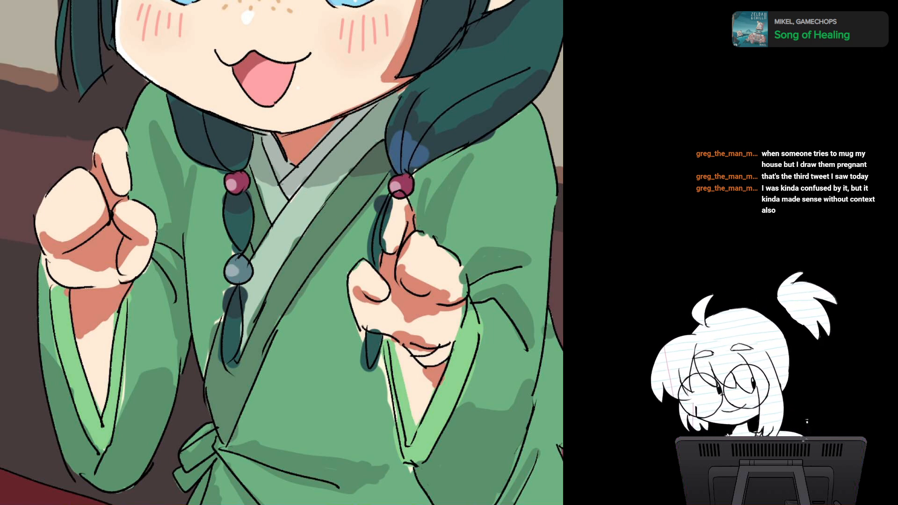
{"action": "mouse_move", "coordinate": [67, 189]}
{"action": "left_mouse_down"}
{"action": "mouse_move", "coordinate": [79, 201]}
{"action": "mouse_move", "coordinate": [77, 193]}
{"action": "left_mouse_up"}
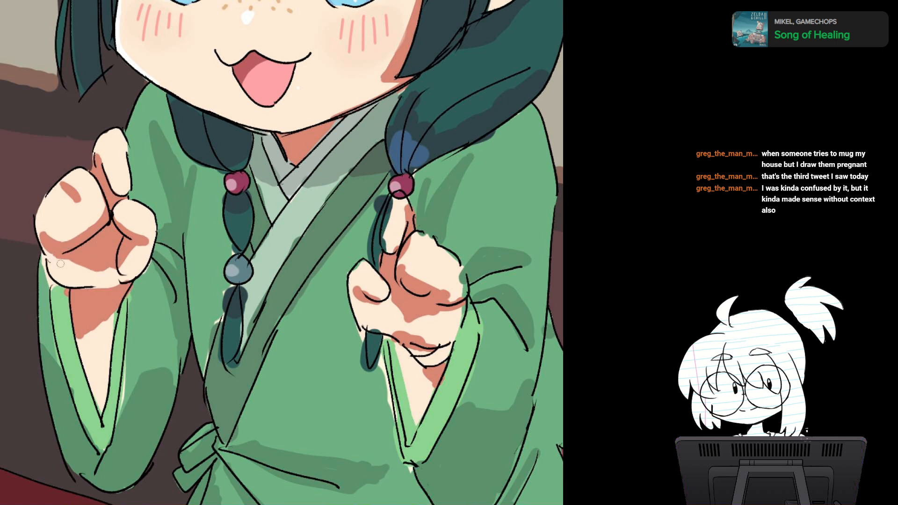
{"action": "mouse_move", "coordinate": [48, 244]}
{"action": "left_mouse_down"}
{"action": "mouse_move", "coordinate": [51, 255]}
{"action": "mouse_move", "coordinate": [115, 271]}
{"action": "mouse_move", "coordinate": [104, 264]}
{"action": "mouse_move", "coordinate": [114, 228]}
{"action": "left_mouse_up"}
{"action": "left_click", "coordinate": [77, 276], "text": "alt"}
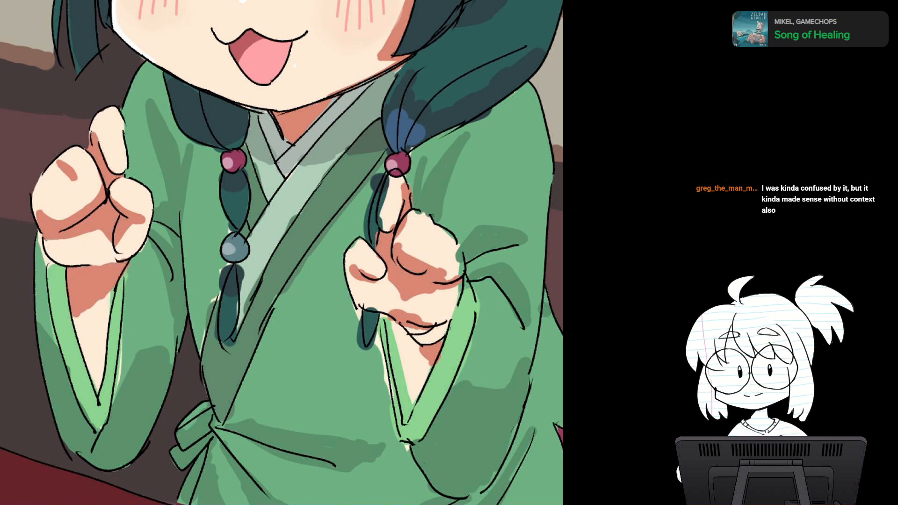
{"action": "mouse_move", "coordinate": [358, 291]}
{"action": "left_mouse_down"}
{"action": "mouse_move", "coordinate": [364, 264]}
{"action": "mouse_move", "coordinate": [334, 292]}
{"action": "left_mouse_up"}
{"action": "scroll", "coordinate": [363, 265], "scroll_direction": "down", "scroll_amount": 1}
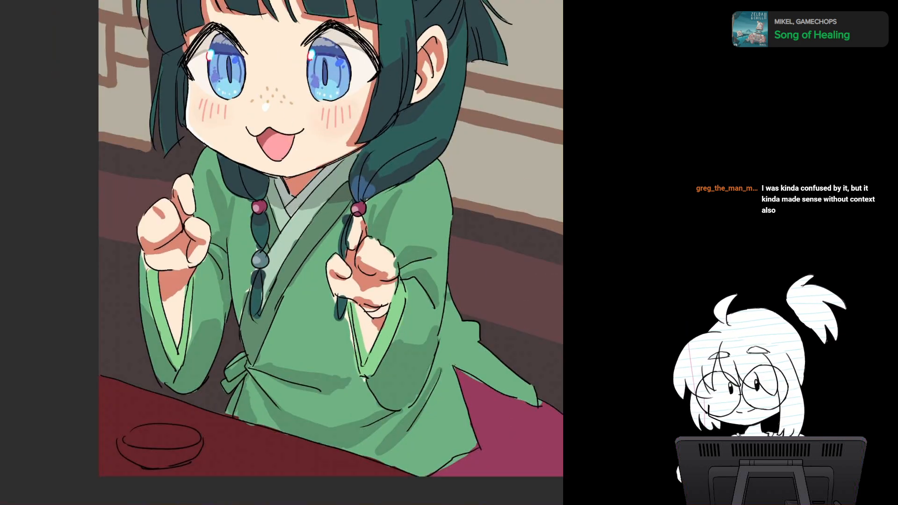
Step: Draw a curved black line across the bare skin inside the left-side sleeve opening to close off the forearm
{"action": "scroll", "coordinate": [280, 321], "scroll_direction": "up", "scroll_amount": 1}
{"action": "scroll", "coordinate": [265, 189], "scroll_direction": "up", "scroll_amount": 1}
{"action": "left_click_drag", "start_coordinate": [265, 188], "coordinate": [283, 168]}
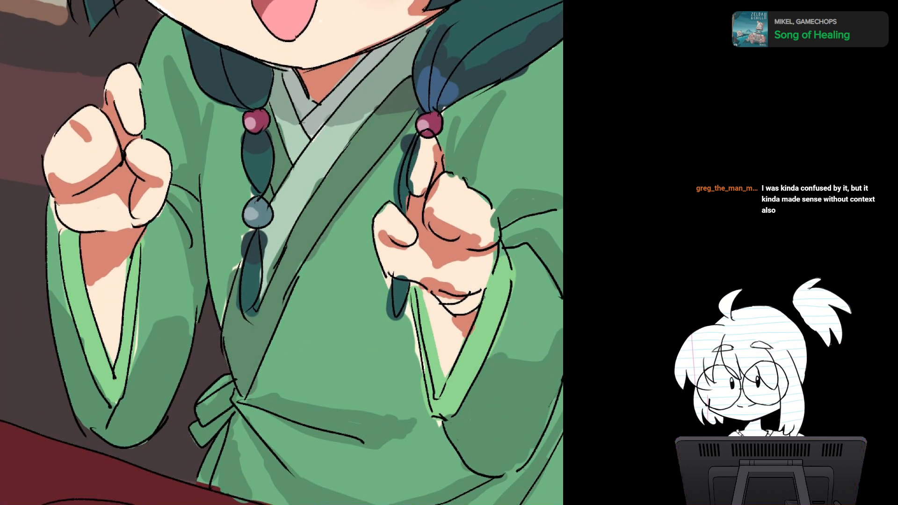
{"action": "left_click_drag", "start_coordinate": [180, 290], "coordinate": [188, 242]}
{"action": "scroll", "coordinate": [188, 243], "scroll_direction": "up", "scroll_amount": 3}
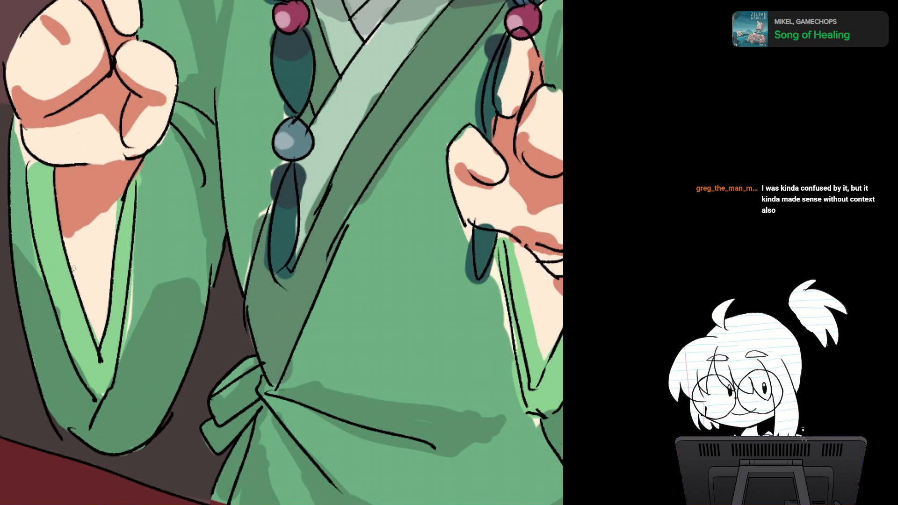
{"action": "left_click_drag", "start_coordinate": [125, 196], "coordinate": [76, 272]}
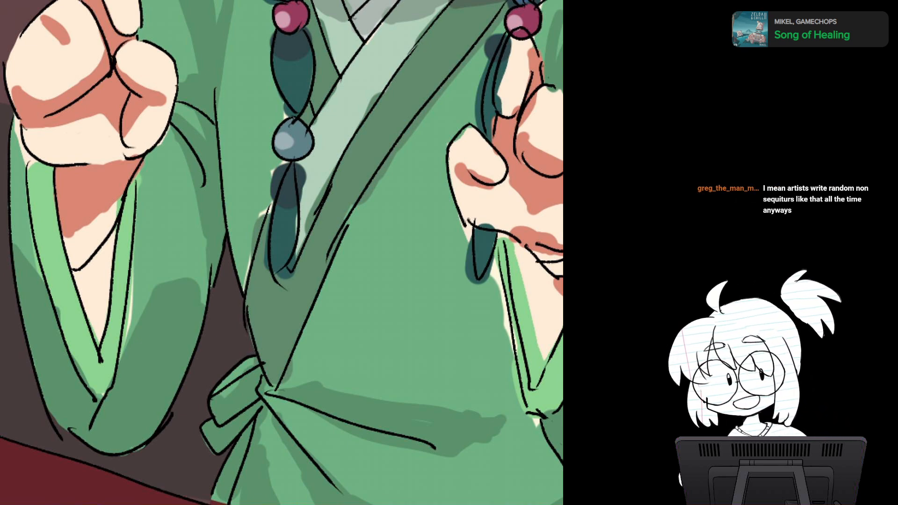
Step: Paint sleeve green over the stray skin tone and light green beside the wrist, just outside the sleeve's inner outline
{"action": "left_click_drag", "start_coordinate": [271, 234], "coordinate": [304, 276]}
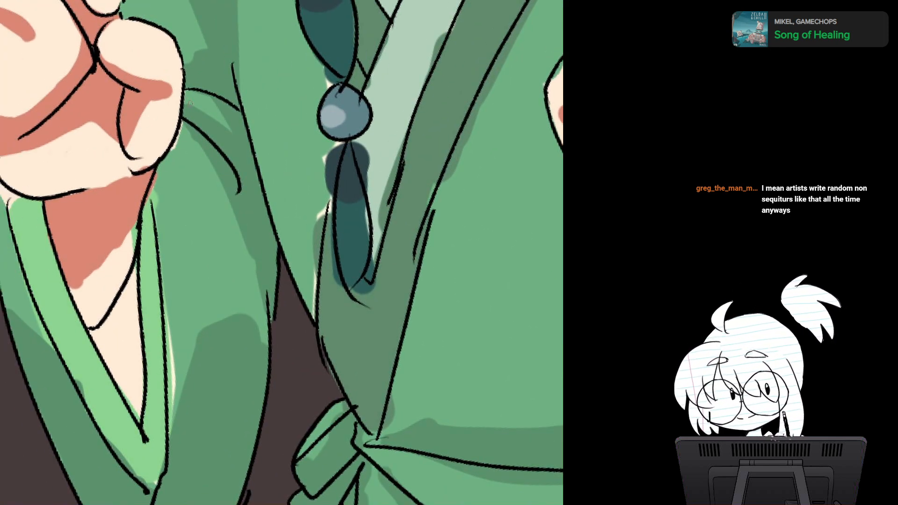
{"action": "left_click_drag", "start_coordinate": [179, 129], "coordinate": [173, 149]}
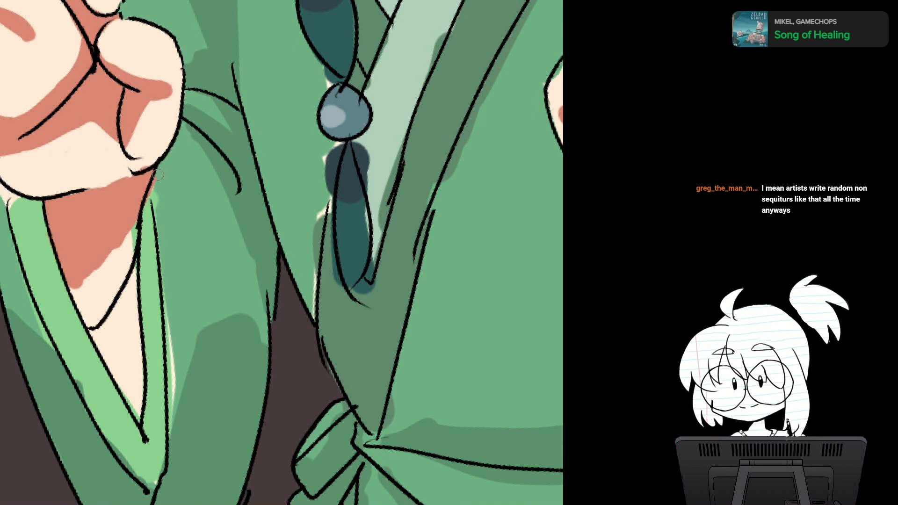
{"action": "mouse_move", "coordinate": [159, 175]}
{"action": "left_mouse_down"}
{"action": "mouse_move", "coordinate": [147, 212]}
{"action": "mouse_move", "coordinate": [154, 217]}
{"action": "mouse_move", "coordinate": [151, 225]}
{"action": "mouse_move", "coordinate": [144, 215]}
{"action": "mouse_move", "coordinate": [145, 229]}
{"action": "left_mouse_up"}
{"action": "left_click", "coordinate": [166, 193], "text": "alt"}
{"action": "left_click", "coordinate": [147, 233], "text": "alt"}
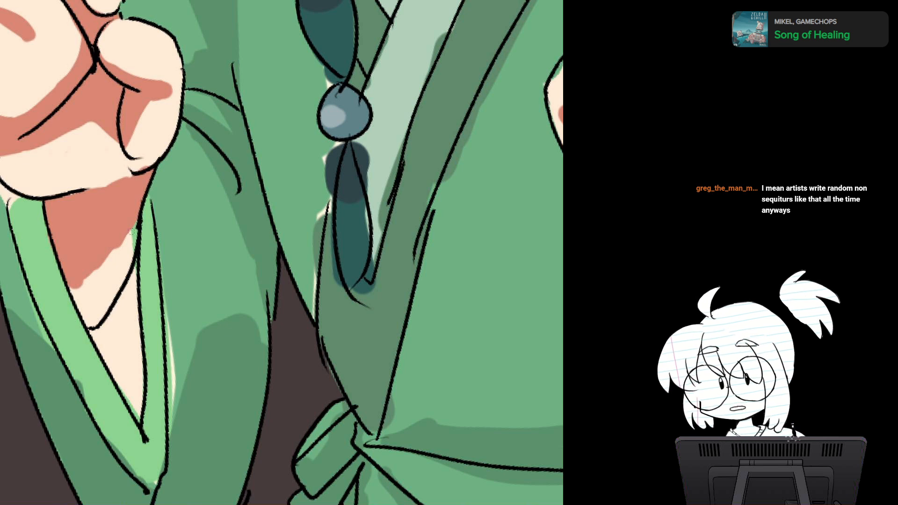
Step: Smooth the lower edge of the reddish wrist shadow with skin tone and fill its upper edge below the fist
{"action": "left_click", "coordinate": [108, 269], "text": "alt"}
{"action": "mouse_move", "coordinate": [116, 247]}
{"action": "left_mouse_down"}
{"action": "mouse_move", "coordinate": [139, 218]}
{"action": "mouse_move", "coordinate": [70, 285]}
{"action": "left_mouse_up"}
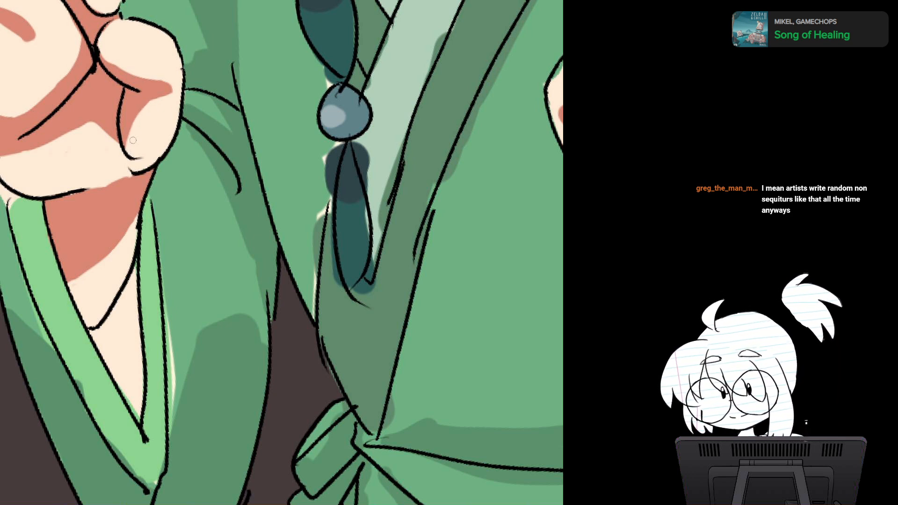
{"action": "left_click", "coordinate": [83, 205], "text": "alt"}
{"action": "left_click_drag", "start_coordinate": [89, 189], "coordinate": [133, 176]}
Step: Fill the pale gaps beside the left-side fist, using light green on the cuff's upper end and mid green on the sleeve
{"action": "key", "text": "r"}
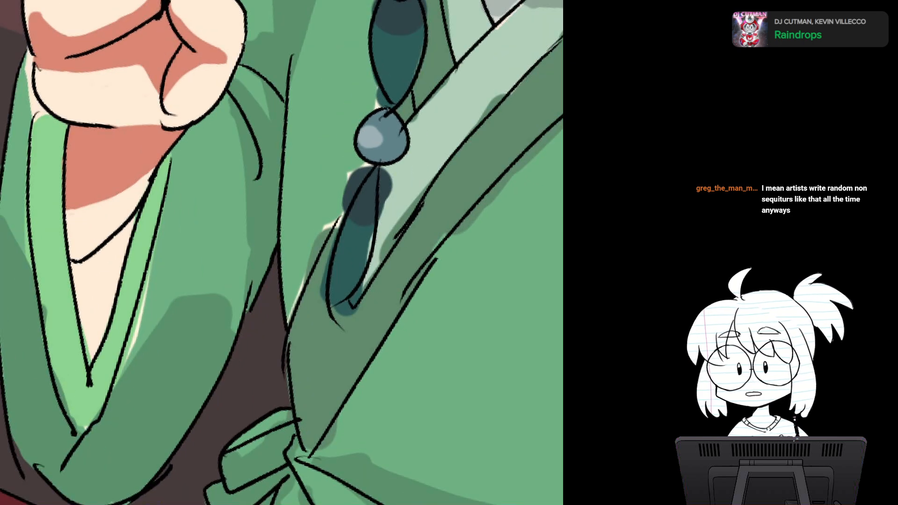
{"action": "left_click_drag", "start_coordinate": [280, 225], "coordinate": [314, 295]}
{"action": "left_click", "coordinate": [81, 201], "text": "alt"}
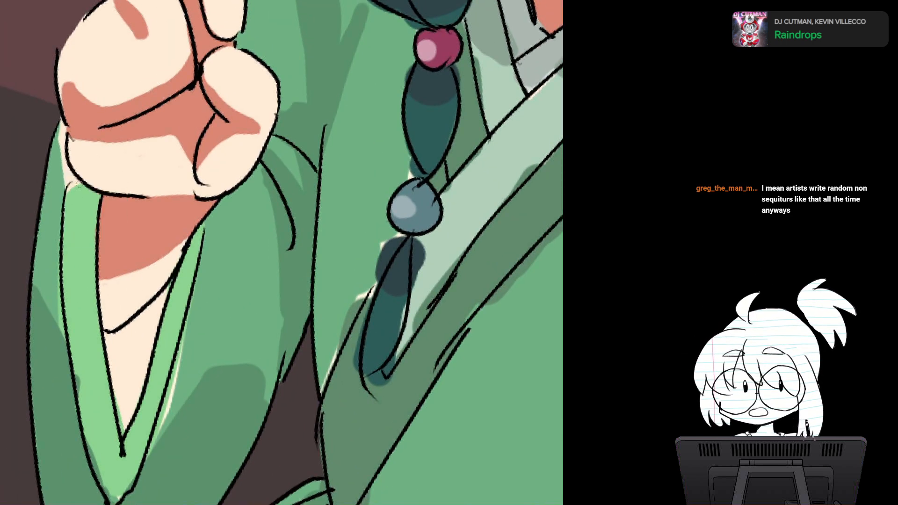
{"action": "left_click_drag", "start_coordinate": [78, 181], "coordinate": [69, 202]}
{"action": "left_click", "coordinate": [57, 202], "text": "alt"}
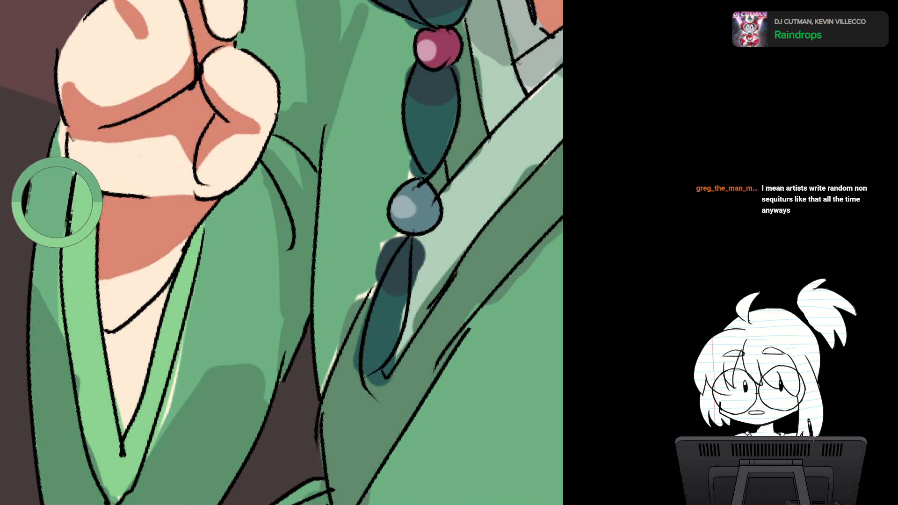
{"action": "left_click_drag", "start_coordinate": [64, 127], "coordinate": [66, 179]}
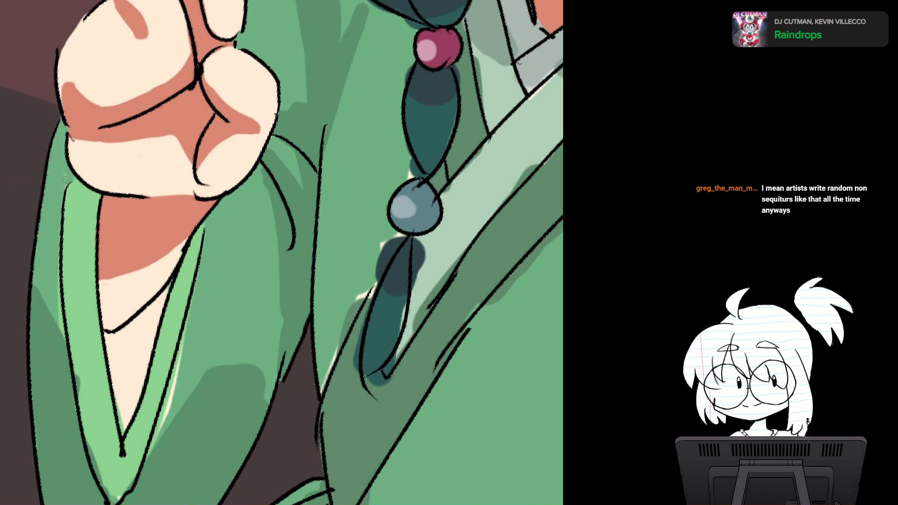
Step: Cover the pale sliver along the cuff's outer right edge with the sleeve's mid green
{"action": "scroll", "coordinate": [341, 260], "scroll_direction": "down", "scroll_amount": 3}
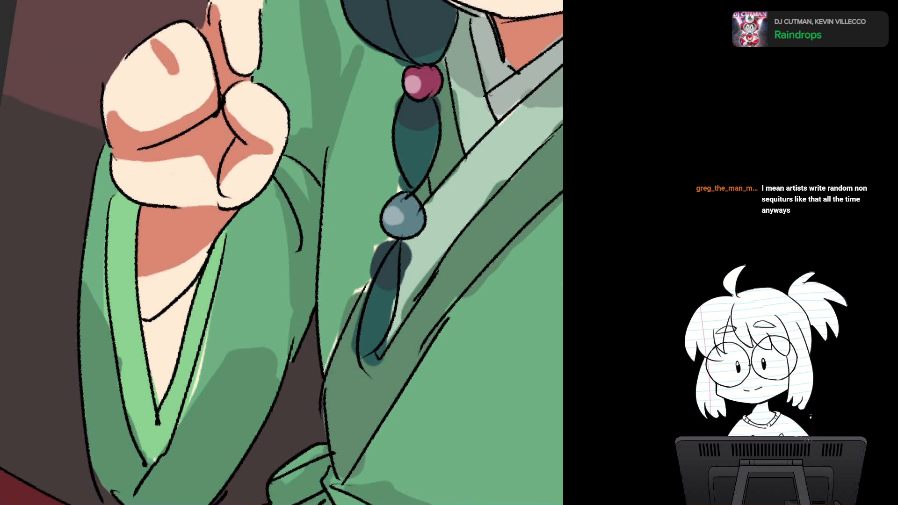
{"action": "scroll", "coordinate": [323, 248], "scroll_direction": "down", "scroll_amount": 1}
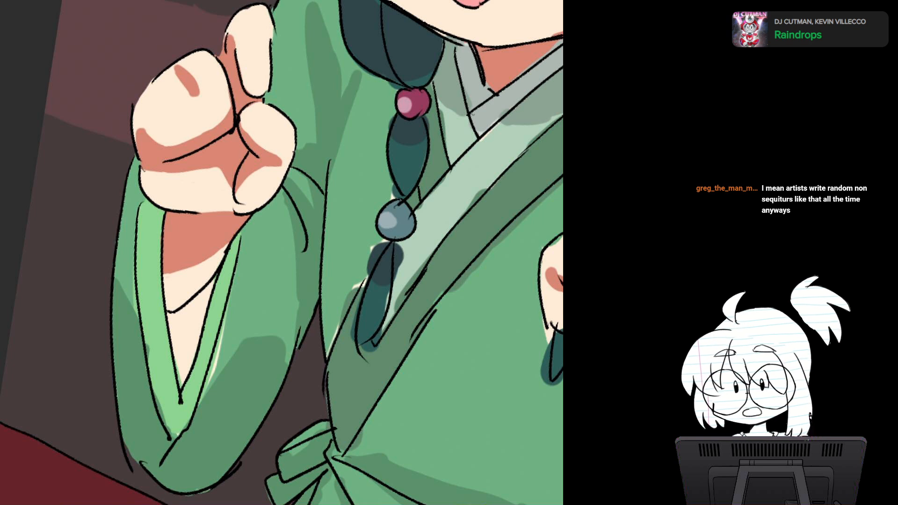
{"action": "scroll", "coordinate": [281, 300], "scroll_direction": "up", "scroll_amount": 5}
{"action": "left_click_drag", "start_coordinate": [281, 312], "coordinate": [286, 179]}
{"action": "scroll", "coordinate": [299, 224], "scroll_direction": "down", "scroll_amount": 2}
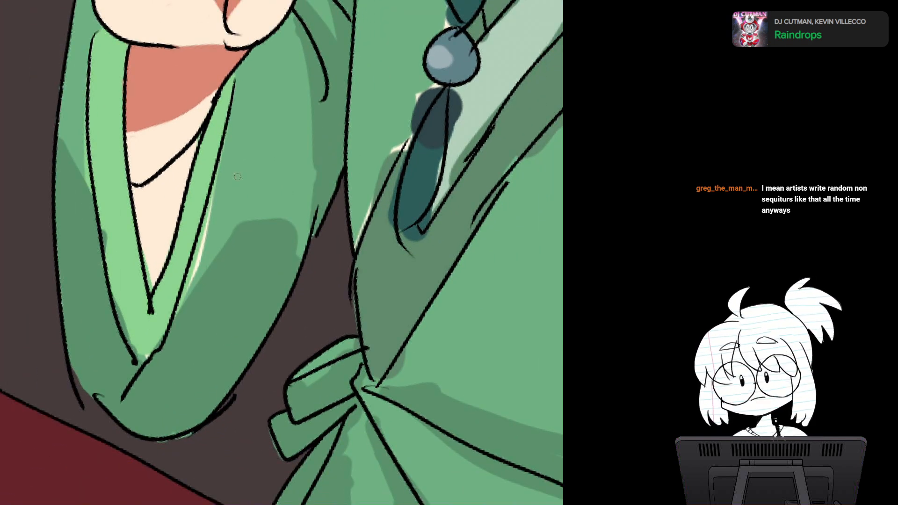
{"action": "left_click_drag", "start_coordinate": [227, 145], "coordinate": [177, 316]}
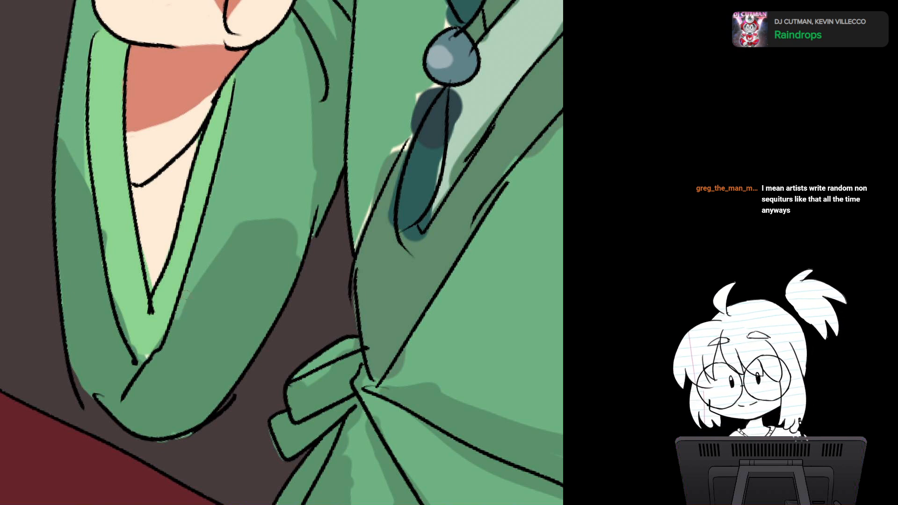
Step: Paint light green over the dark spill along the cuff's left band and tidy its lower tip against the sleeve shadow
{"action": "left_click", "coordinate": [115, 195], "text": "alt"}
{"action": "mouse_move", "coordinate": [102, 222]}
{"action": "left_mouse_down"}
{"action": "mouse_move", "coordinate": [135, 358]}
{"action": "mouse_move", "coordinate": [138, 329]}
{"action": "mouse_move", "coordinate": [144, 354]}
{"action": "left_mouse_up"}
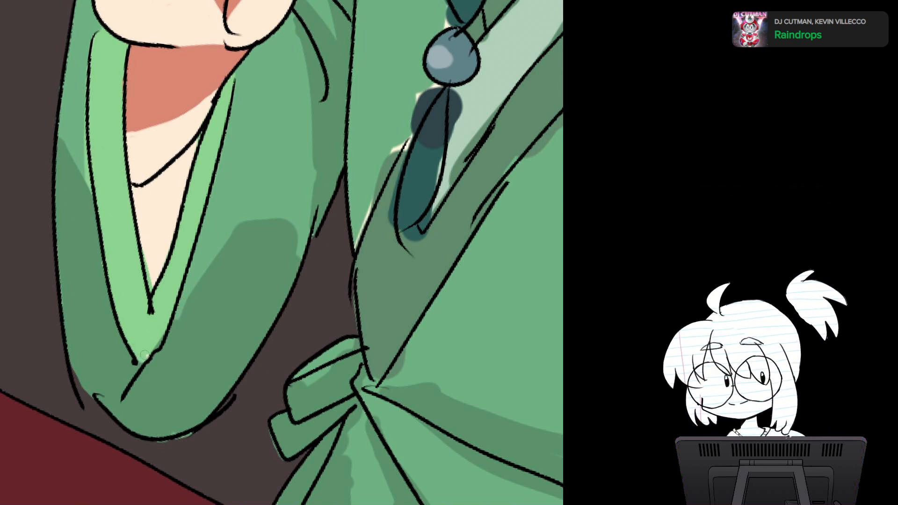
{"action": "left_click", "coordinate": [89, 276], "text": "alt"}
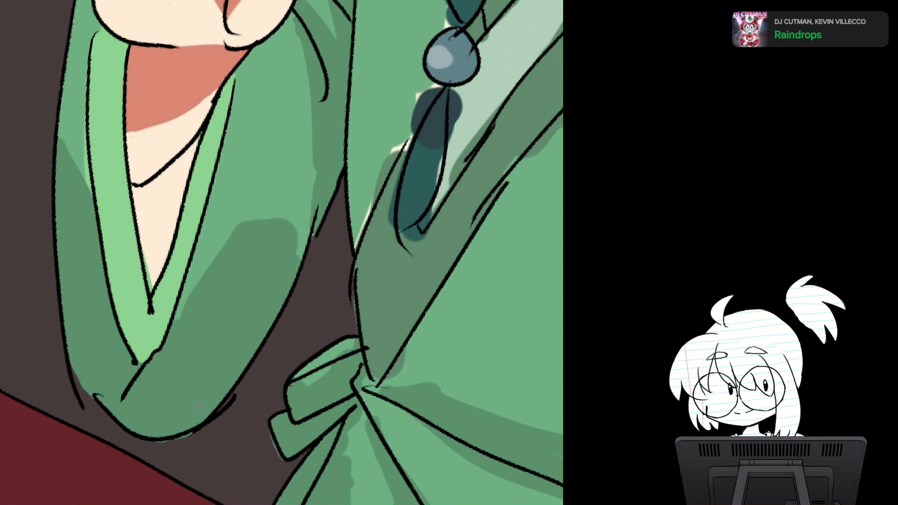
{"action": "left_click_drag", "start_coordinate": [245, 334], "coordinate": [234, 389]}
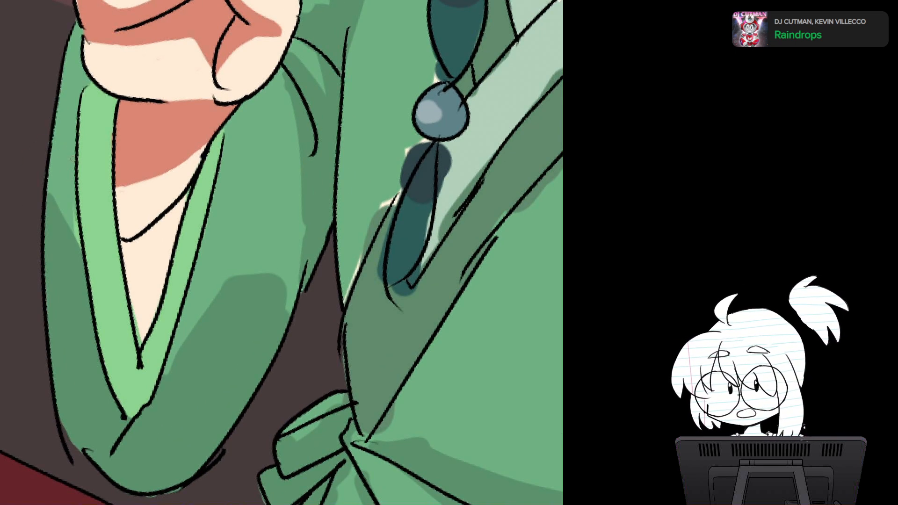
Step: Refine the sleeve's dark green fold shadows, extending the right one into an upward taper, and touch up the cuff's inner point
{"action": "mouse_move", "coordinate": [76, 224]}
{"action": "left_mouse_down"}
{"action": "mouse_move", "coordinate": [78, 238]}
{"action": "mouse_move", "coordinate": [46, 192]}
{"action": "left_mouse_up"}
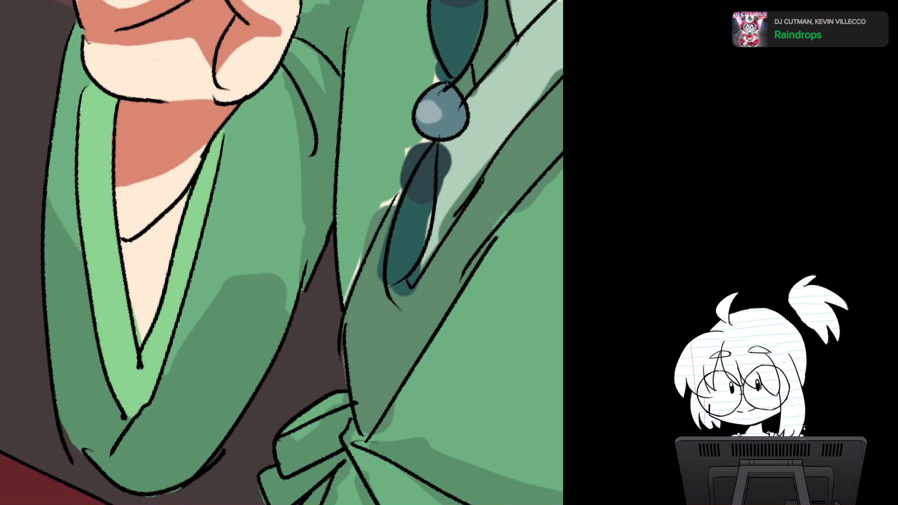
{"action": "mouse_move", "coordinate": [57, 179]}
{"action": "left_mouse_down"}
{"action": "mouse_move", "coordinate": [28, 257]}
{"action": "mouse_move", "coordinate": [5, 193]}
{"action": "left_mouse_up"}
{"action": "scroll", "coordinate": [282, 252], "scroll_direction": "down", "scroll_amount": 1}
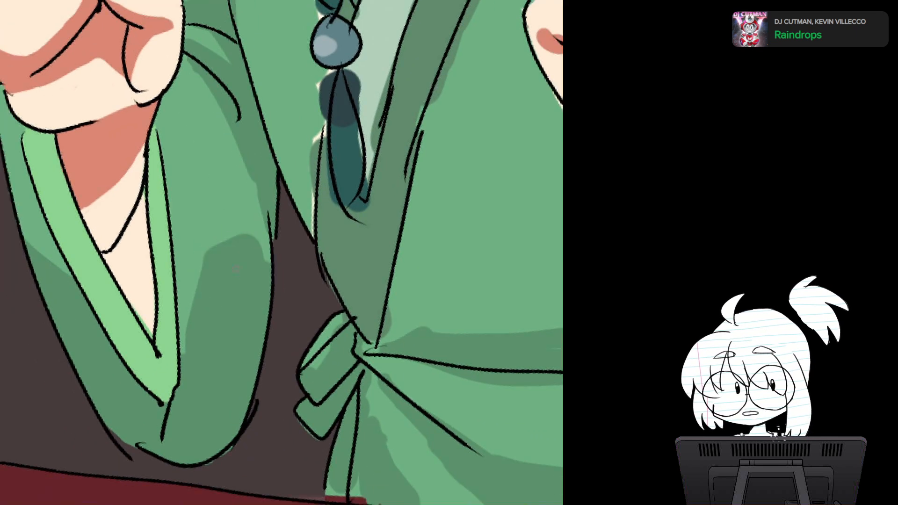
{"action": "mouse_move", "coordinate": [208, 260]}
{"action": "left_mouse_down"}
{"action": "mouse_move", "coordinate": [238, 201]}
{"action": "mouse_move", "coordinate": [255, 243]}
{"action": "mouse_move", "coordinate": [248, 224]}
{"action": "mouse_move", "coordinate": [220, 249]}
{"action": "left_mouse_up"}
{"action": "left_click_drag", "start_coordinate": [269, 211], "coordinate": [272, 240]}
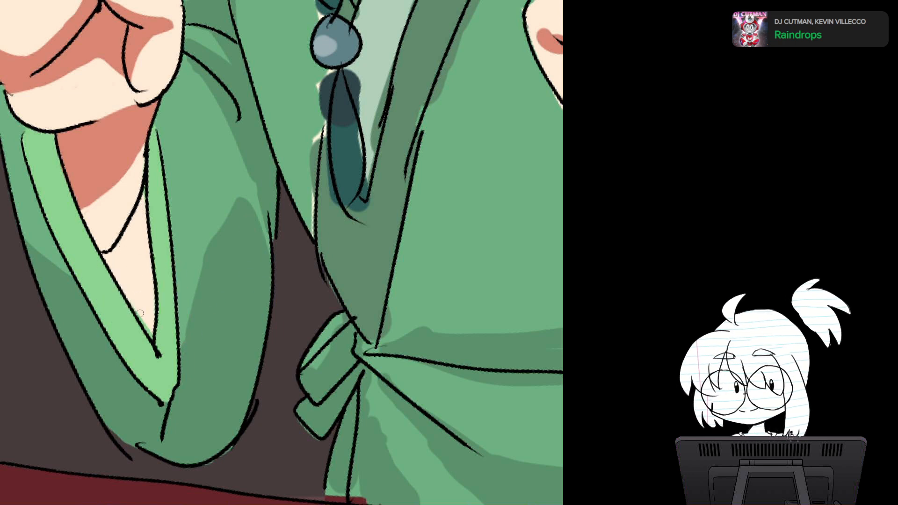
{"action": "left_click_drag", "start_coordinate": [146, 324], "coordinate": [150, 332]}
Step: Fill the sleeve opening below the forearm line with very dark green, replacing the skin tone inside the cuff
{"action": "key", "text": "ctrl+minus"}
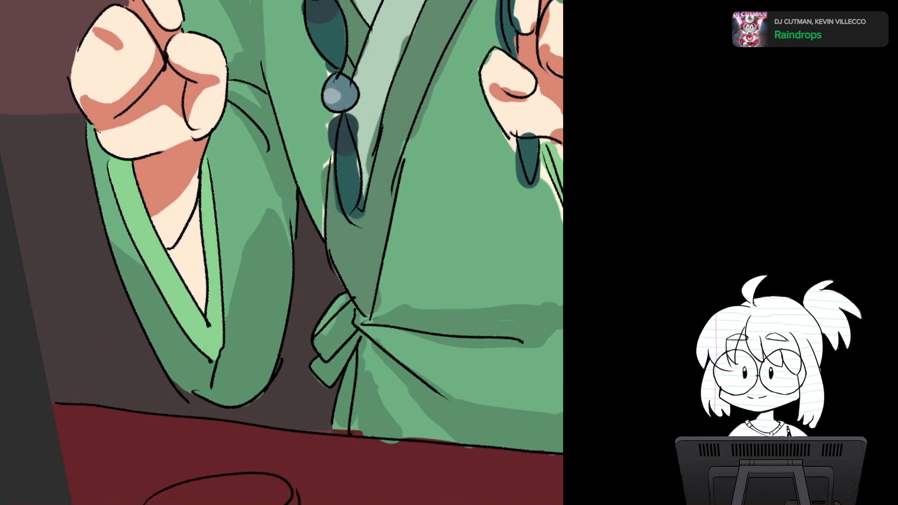
{"action": "left_click_drag", "start_coordinate": [280, 252], "coordinate": [240, 334]}
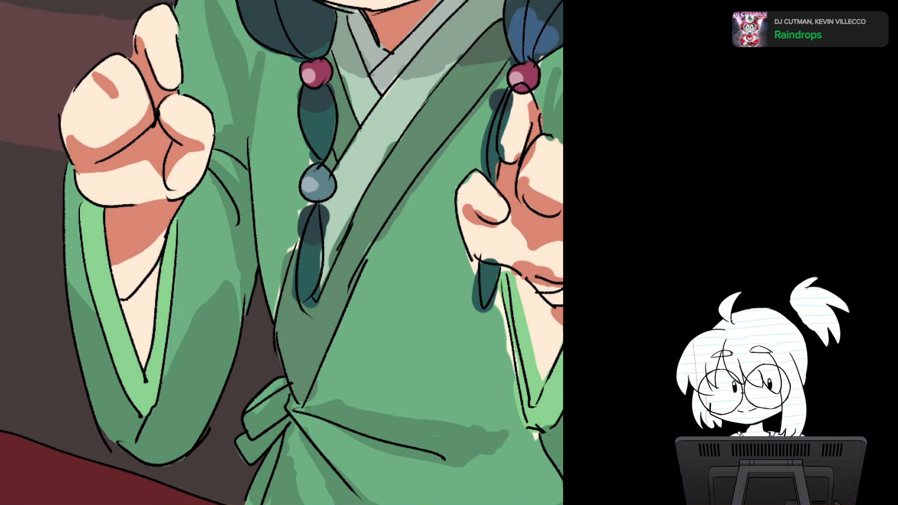
{"action": "left_click_drag", "start_coordinate": [132, 301], "coordinate": [147, 292]}
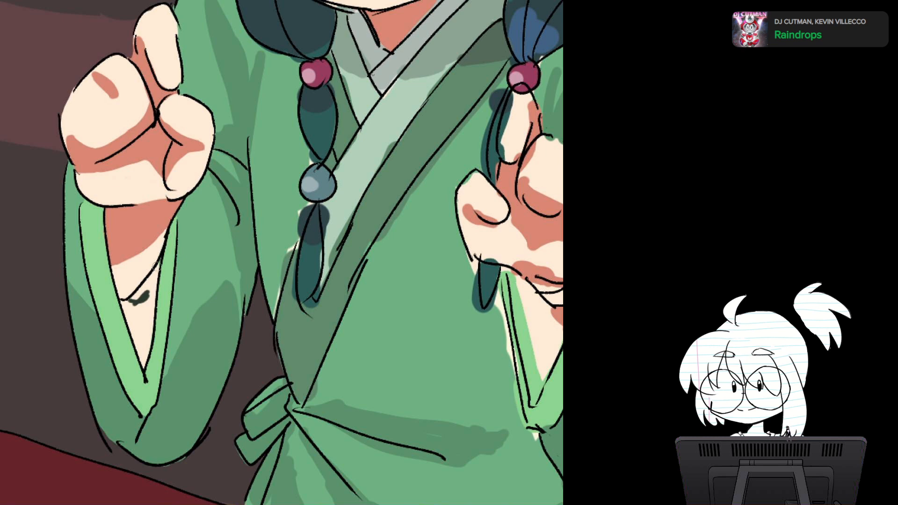
{"action": "mouse_move", "coordinate": [159, 261]}
{"action": "left_mouse_down"}
{"action": "mouse_move", "coordinate": [146, 291]}
{"action": "mouse_move", "coordinate": [151, 311]}
{"action": "left_mouse_up"}
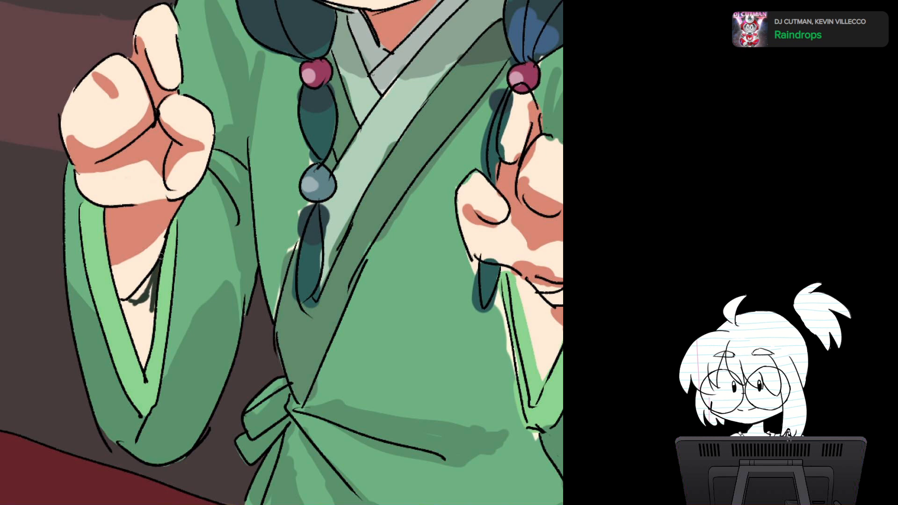
{"action": "mouse_move", "coordinate": [152, 276]}
{"action": "left_mouse_down"}
{"action": "mouse_move", "coordinate": [121, 303]}
{"action": "mouse_move", "coordinate": [129, 324]}
{"action": "mouse_move", "coordinate": [140, 307]}
{"action": "left_mouse_up"}
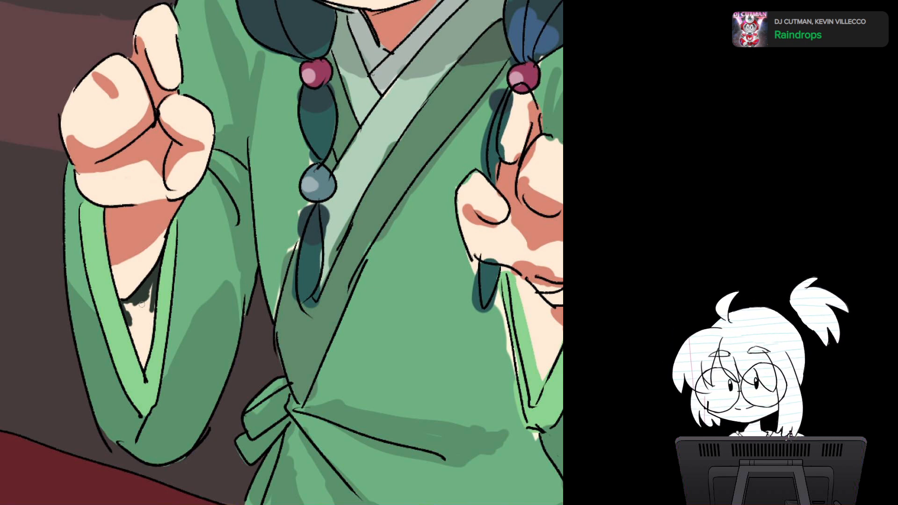
{"action": "mouse_move", "coordinate": [141, 304]}
{"action": "left_mouse_down"}
{"action": "mouse_move", "coordinate": [128, 301]}
{"action": "mouse_move", "coordinate": [126, 323]}
{"action": "mouse_move", "coordinate": [138, 327]}
{"action": "mouse_move", "coordinate": [151, 287]}
{"action": "mouse_move", "coordinate": [146, 341]}
{"action": "mouse_move", "coordinate": [126, 311]}
{"action": "mouse_move", "coordinate": [142, 364]}
{"action": "mouse_move", "coordinate": [153, 311]}
{"action": "mouse_move", "coordinate": [149, 341]}
{"action": "left_mouse_up"}
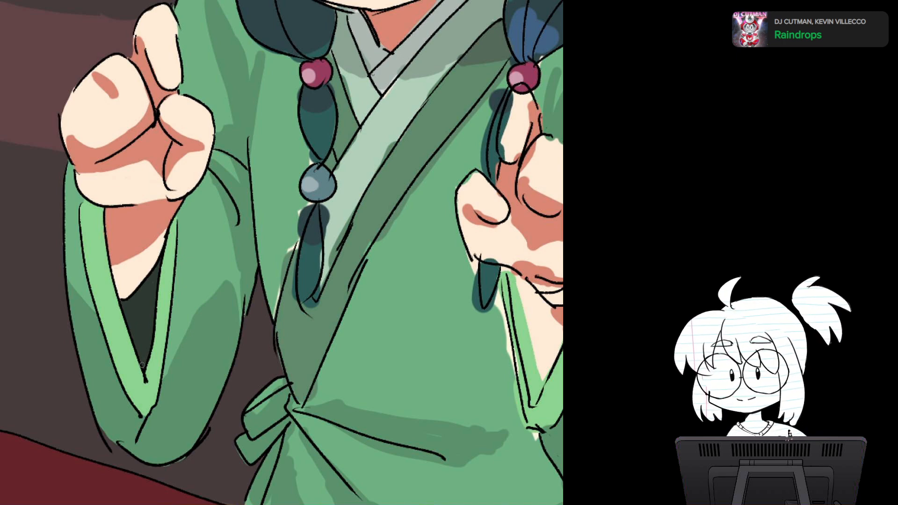
Step: Examine the whole figure, then the face, collar, braids and both hands for areas that still need correction
{"action": "key", "text": "ctrl+minus"}
{"action": "left_click_drag", "start_coordinate": [366, 268], "coordinate": [264, 363]}
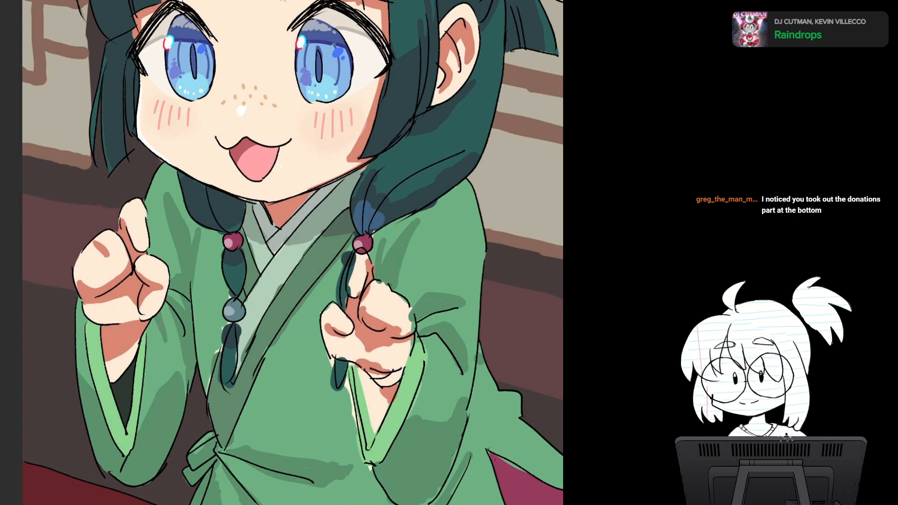
{"action": "key", "text": "ctrl+minus"}
{"action": "left_click_drag", "start_coordinate": [375, 215], "coordinate": [257, 221]}
{"action": "key", "text": "h"}
{"action": "key", "text": "h"}
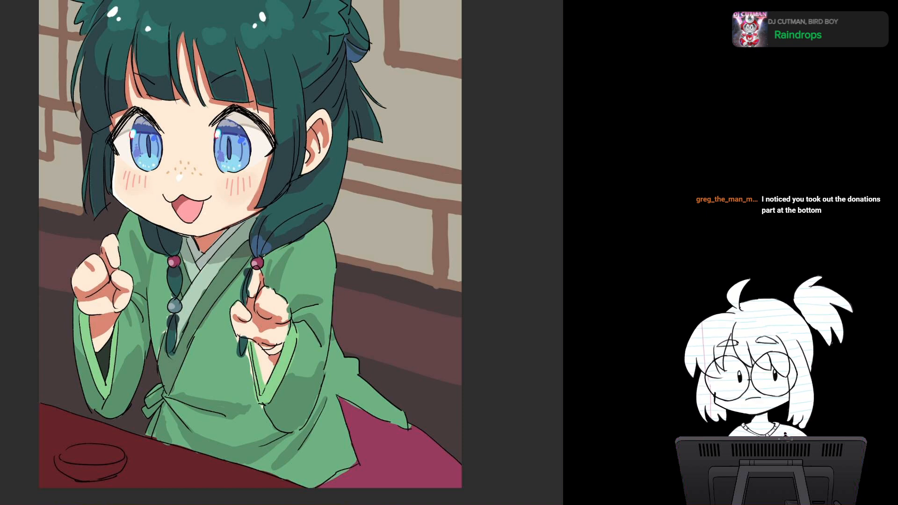
{"action": "scroll", "coordinate": [346, 285], "scroll_direction": "up", "scroll_amount": 5}
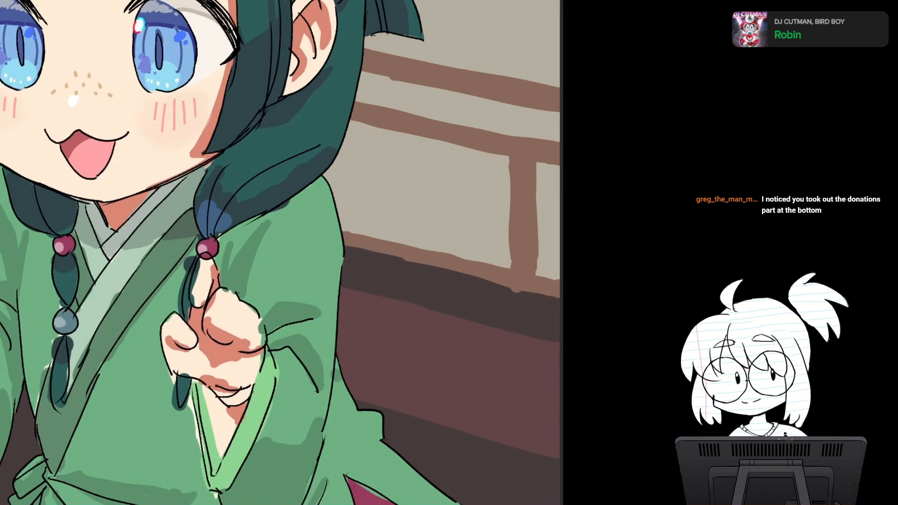
{"action": "mouse_move", "coordinate": [346, 284]}
{"action": "left_mouse_down"}
{"action": "mouse_move", "coordinate": [452, 241]}
{"action": "mouse_move", "coordinate": [443, 236]}
{"action": "mouse_move", "coordinate": [435, 253]}
{"action": "left_mouse_up"}
{"action": "key", "text": "minus"}
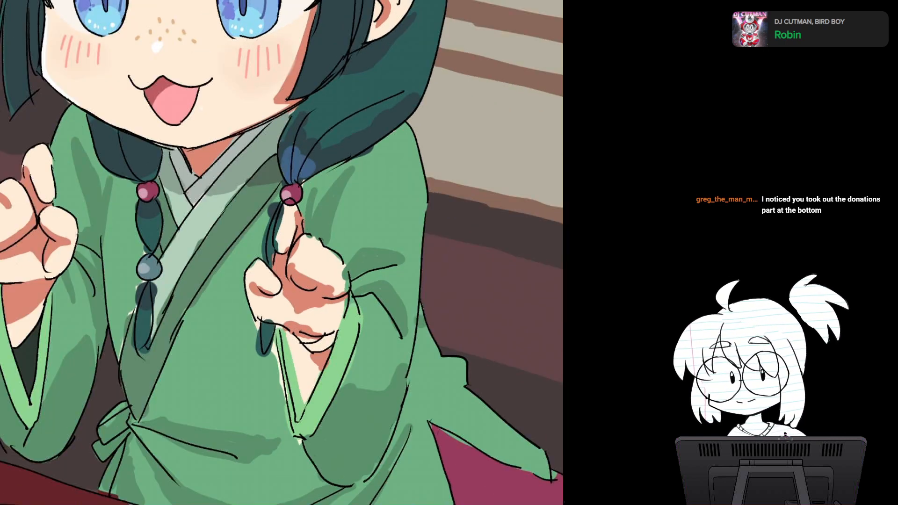
{"action": "scroll", "coordinate": [257, 266], "scroll_direction": "up", "scroll_amount": 3}
{"action": "left_click_drag", "start_coordinate": [257, 266], "coordinate": [304, 356]}
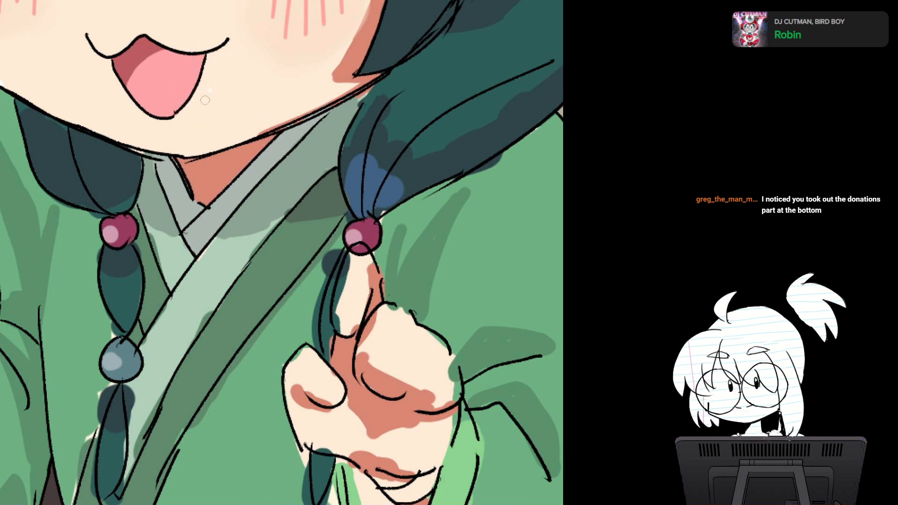
{"action": "key", "text": "ctrl+minus"}
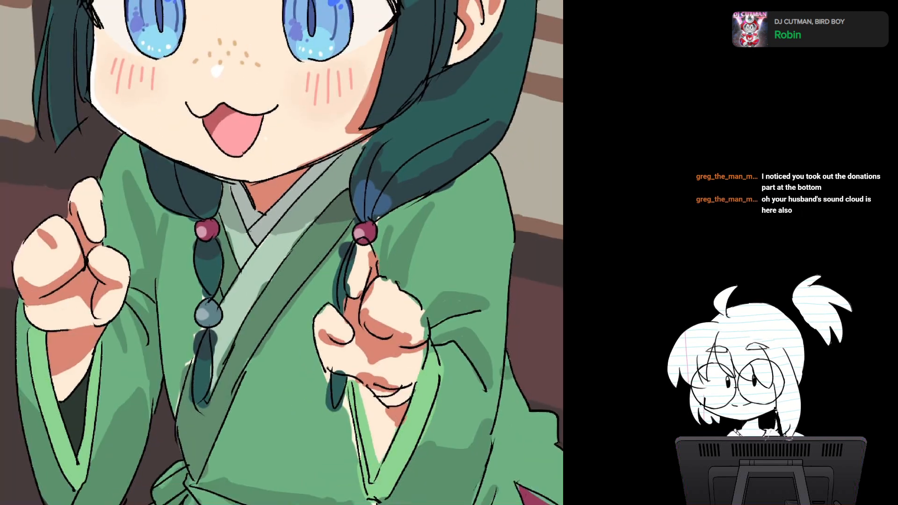
{"action": "left_click_drag", "start_coordinate": [306, 233], "coordinate": [312, 279]}
{"action": "key", "text": "ctrl+plus"}
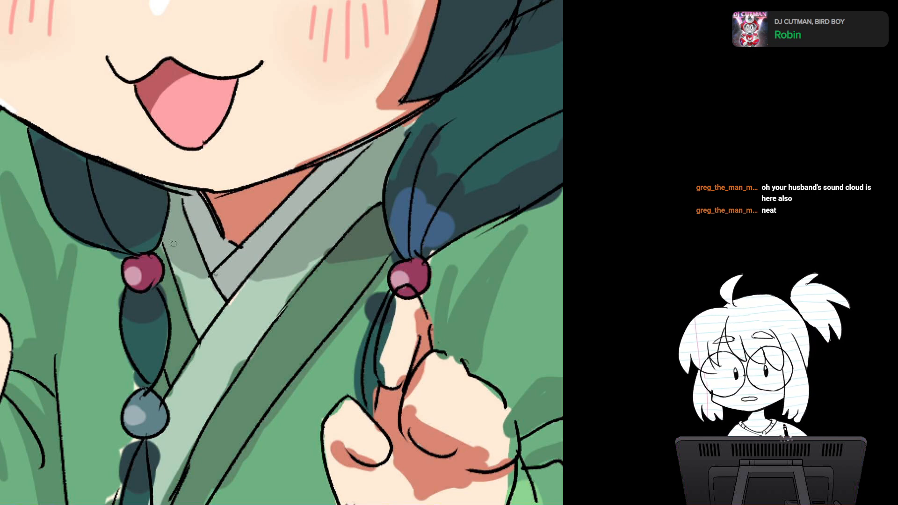
{"action": "left_click_drag", "start_coordinate": [174, 243], "coordinate": [203, 287]}
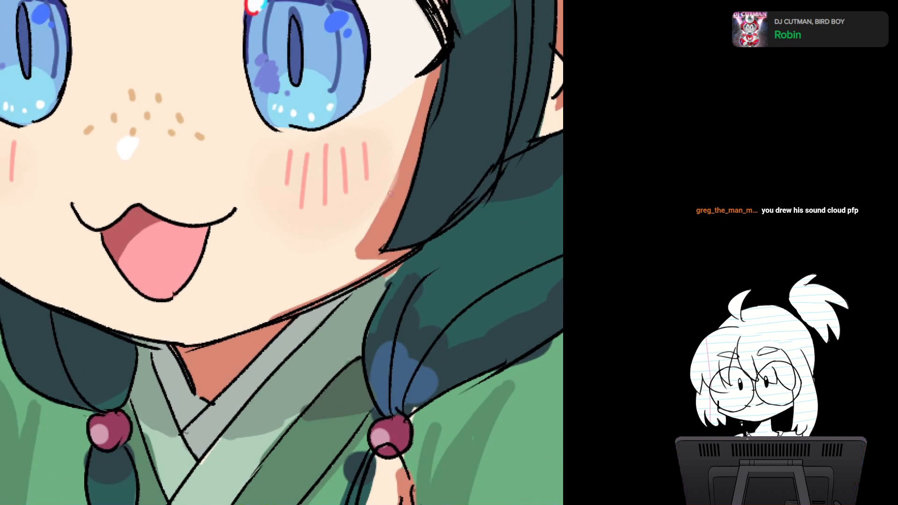
{"action": "left_click_drag", "start_coordinate": [403, 169], "coordinate": [383, 216]}
{"action": "left_click_drag", "start_coordinate": [402, 168], "coordinate": [379, 220]}
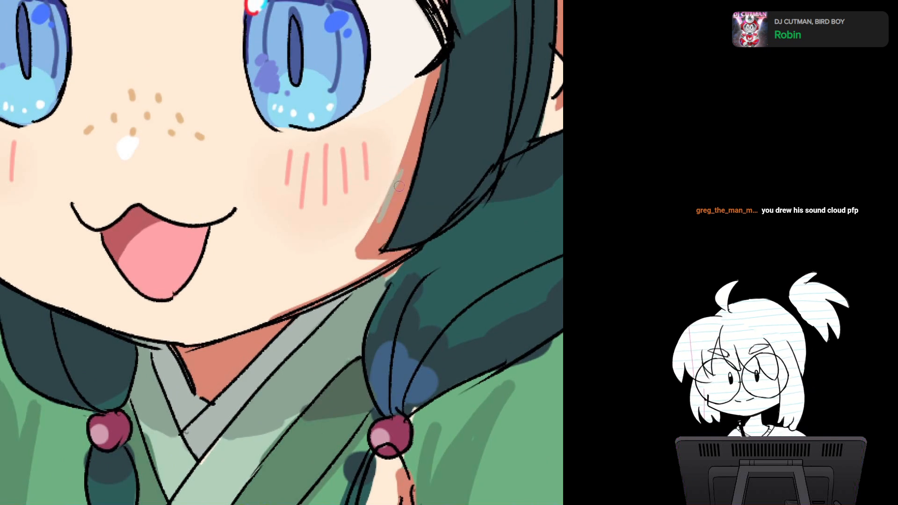
{"action": "key", "text": "ctrl+z"}
{"action": "left_click_drag", "start_coordinate": [401, 171], "coordinate": [377, 223]}
{"action": "scroll", "coordinate": [397, 182], "scroll_direction": "down", "scroll_amount": 3}
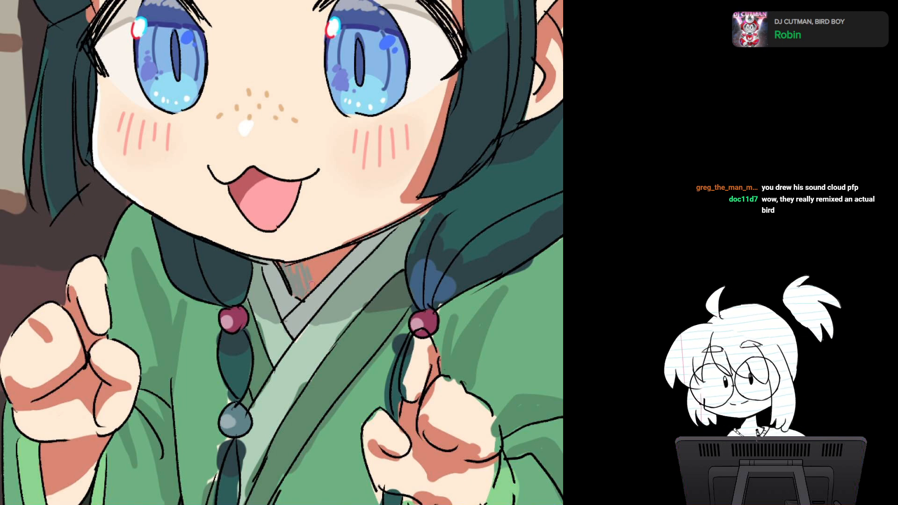
Step: Paint a grey-green shadow over the salmon neck area directly beneath the chin line
{"action": "scroll", "coordinate": [398, 187], "scroll_direction": "down", "scroll_amount": 1}
{"action": "left_click_drag", "start_coordinate": [299, 253], "coordinate": [235, 271]}
{"action": "scroll", "coordinate": [314, 254], "scroll_direction": "up", "scroll_amount": 2}
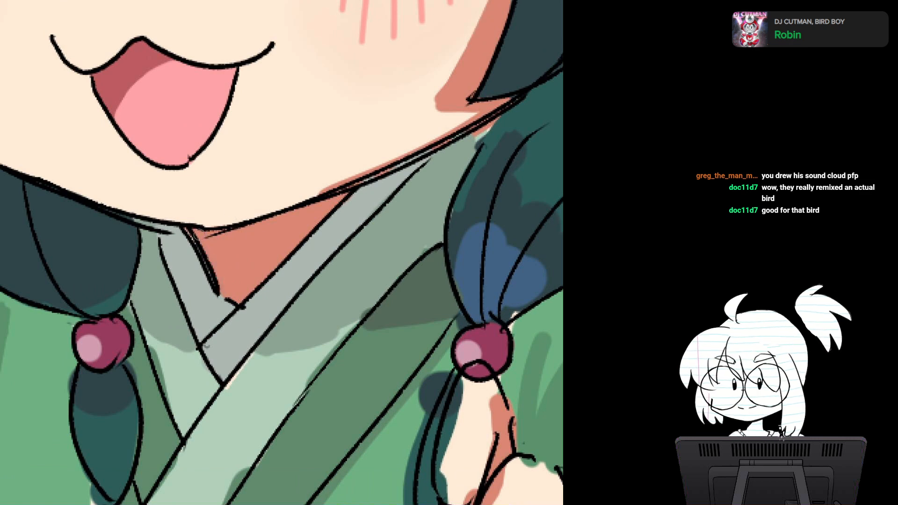
{"action": "mouse_move", "coordinate": [197, 237]}
{"action": "left_mouse_down"}
{"action": "mouse_move", "coordinate": [249, 239]}
{"action": "mouse_move", "coordinate": [295, 213]}
{"action": "left_mouse_up"}
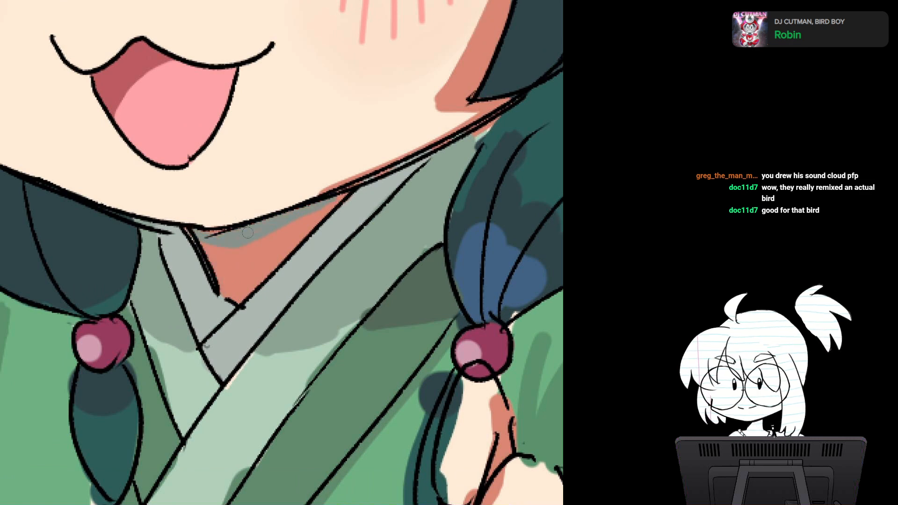
{"action": "scroll", "coordinate": [220, 240], "scroll_direction": "down", "scroll_amount": 1}
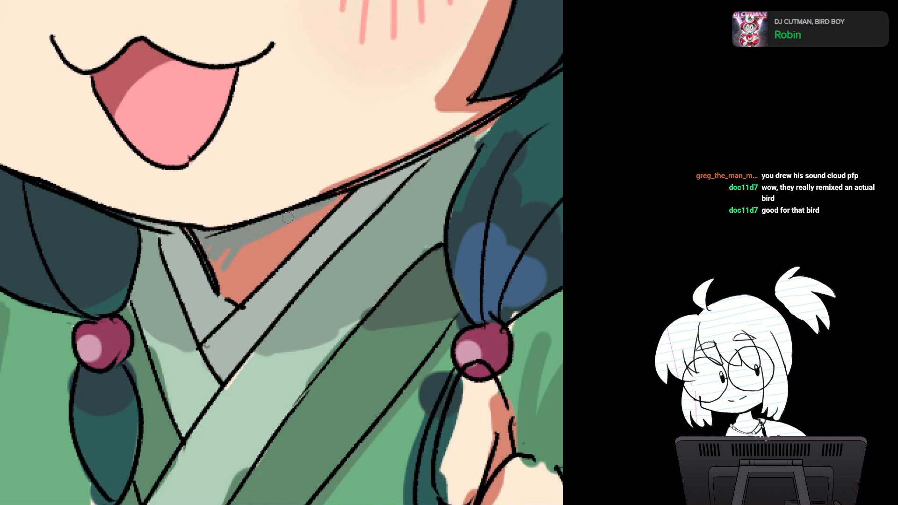
Step: Paint grey over the lower part of the salmon cheek shadow, around the tip of the side hair lock
{"action": "scroll", "coordinate": [221, 241], "scroll_direction": "down", "scroll_amount": 1}
{"action": "left_click_drag", "start_coordinate": [323, 187], "coordinate": [283, 300]}
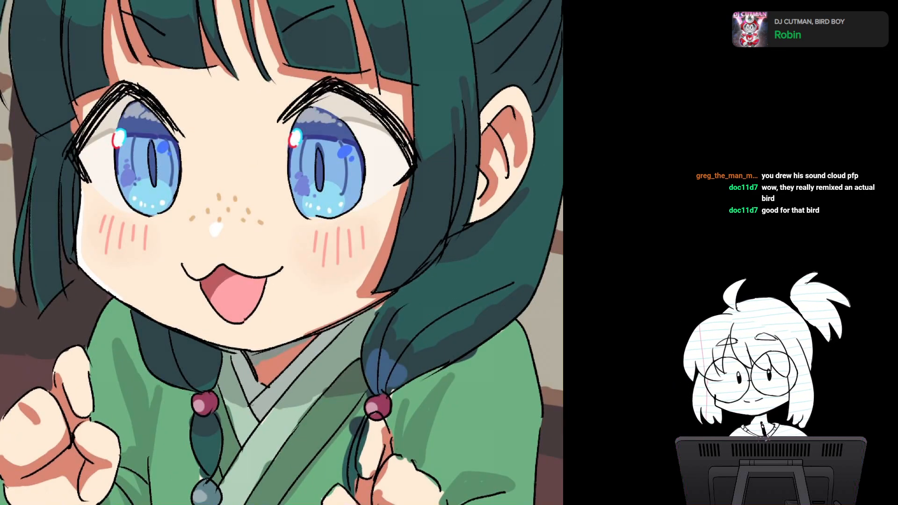
{"action": "left_click_drag", "start_coordinate": [384, 276], "coordinate": [329, 302]}
{"action": "scroll", "coordinate": [330, 302], "scroll_direction": "up", "scroll_amount": 1}
{"action": "scroll", "coordinate": [240, 322], "scroll_direction": "up", "scroll_amount": 1}
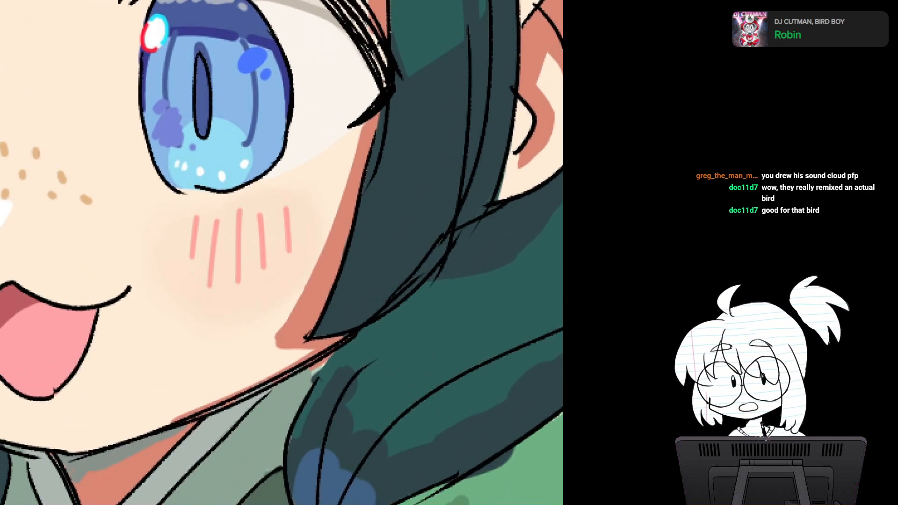
{"action": "scroll", "coordinate": [240, 321], "scroll_direction": "up", "scroll_amount": 1}
{"action": "mouse_move", "coordinate": [240, 321]}
{"action": "left_mouse_down"}
{"action": "mouse_move", "coordinate": [221, 342]}
{"action": "mouse_move", "coordinate": [283, 261]}
{"action": "left_mouse_up"}
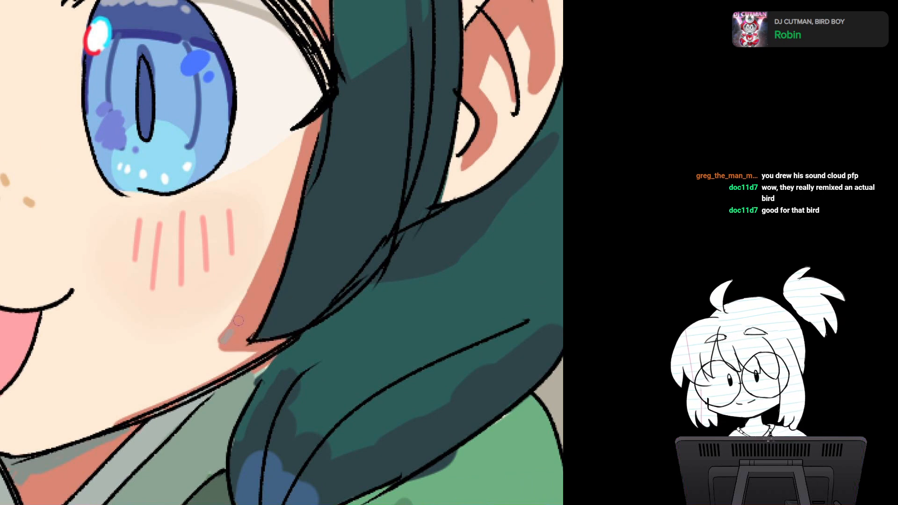
{"action": "mouse_move", "coordinate": [247, 319]}
{"action": "left_mouse_down"}
{"action": "mouse_move", "coordinate": [285, 256]}
{"action": "mouse_move", "coordinate": [248, 345]}
{"action": "left_mouse_up"}
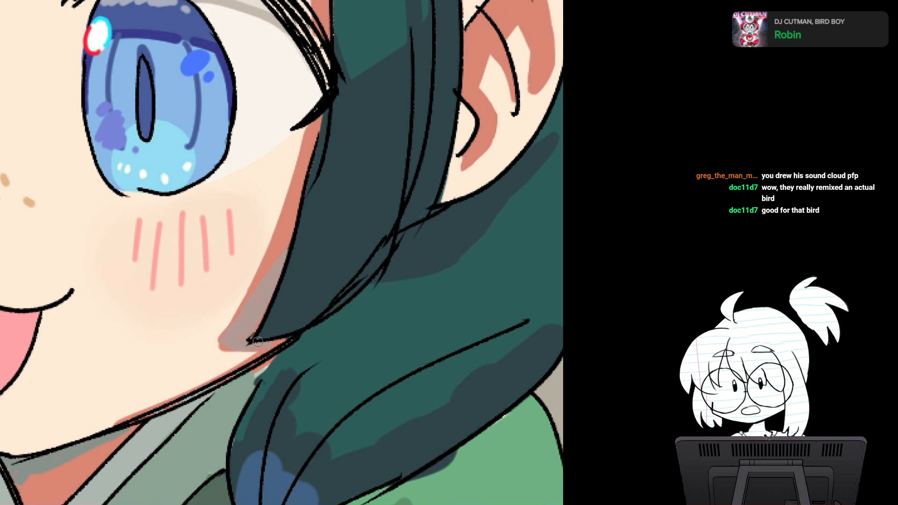
{"action": "left_click_drag", "start_coordinate": [278, 279], "coordinate": [245, 323]}
{"action": "scroll", "coordinate": [306, 208], "scroll_direction": "down", "scroll_amount": 4}
Step: Add grey shading to the salmon shadows in the gaps between the bangs and along the fringe's lower left edge
{"action": "scroll", "coordinate": [232, 122], "scroll_direction": "up", "scroll_amount": 2}
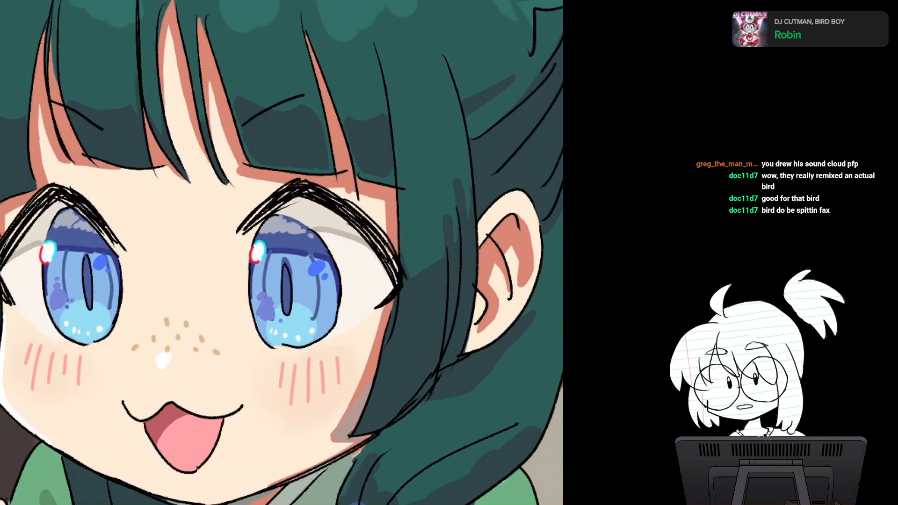
{"action": "mouse_move", "coordinate": [226, 113]}
{"action": "left_mouse_down"}
{"action": "mouse_move", "coordinate": [247, 170]}
{"action": "mouse_move", "coordinate": [236, 144]}
{"action": "left_mouse_up"}
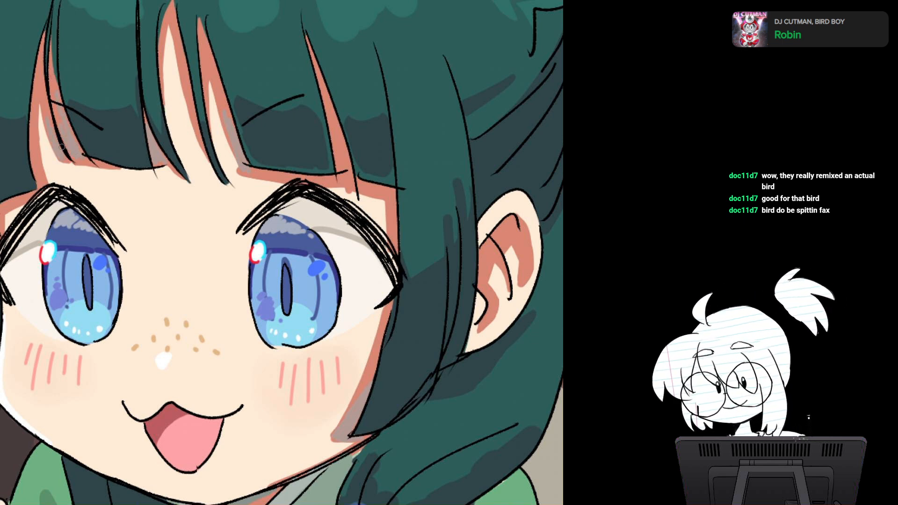
{"action": "left_click_drag", "start_coordinate": [31, 193], "coordinate": [119, 186]}
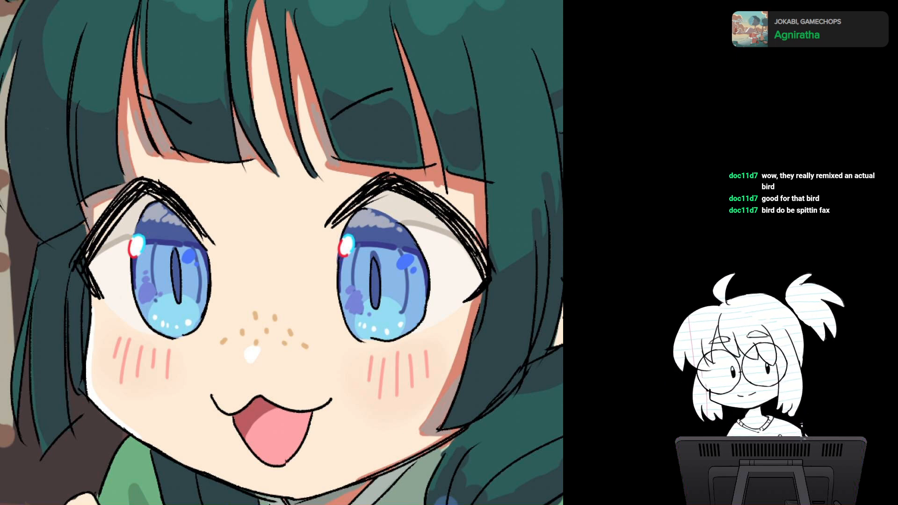
{"action": "left_click_drag", "start_coordinate": [481, 293], "coordinate": [311, 161]}
{"action": "scroll", "coordinate": [365, 309], "scroll_direction": "down", "scroll_amount": 4}
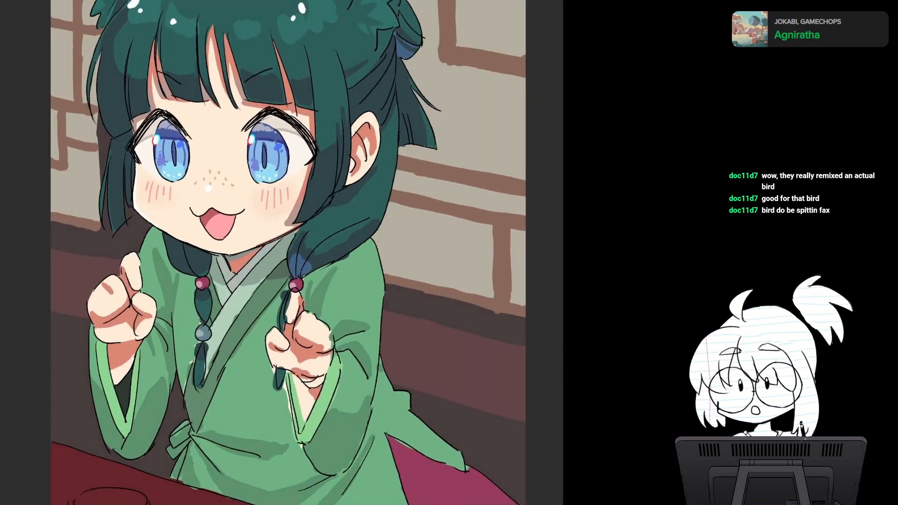
Step: Cover the dark teal spill beside the lower tip of the left braid's segment, just above the blue-grey bead, with the robe's green
{"action": "scroll", "coordinate": [309, 284], "scroll_direction": "up", "scroll_amount": 4}
{"action": "left_click_drag", "start_coordinate": [308, 285], "coordinate": [414, 298]}
{"action": "scroll", "coordinate": [325, 291], "scroll_direction": "up", "scroll_amount": 2}
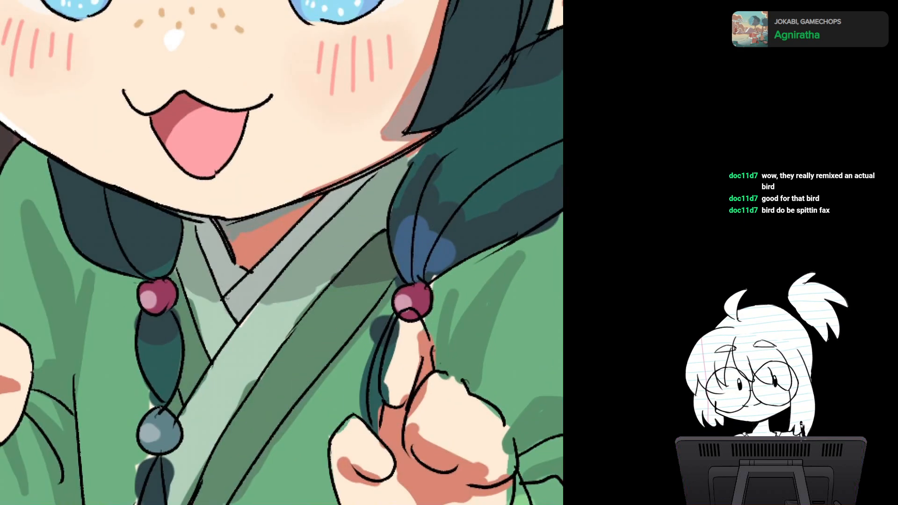
{"action": "left_click_drag", "start_coordinate": [324, 291], "coordinate": [333, 281]}
{"action": "scroll", "coordinate": [286, 302], "scroll_direction": "up", "scroll_amount": 2}
{"action": "left_click_drag", "start_coordinate": [285, 302], "coordinate": [288, 291]}
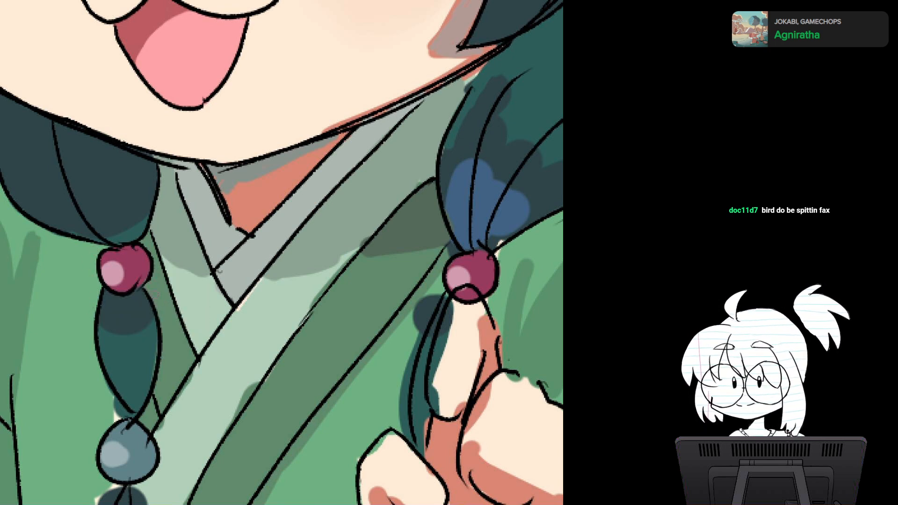
{"action": "left_click_drag", "start_coordinate": [219, 271], "coordinate": [227, 260]}
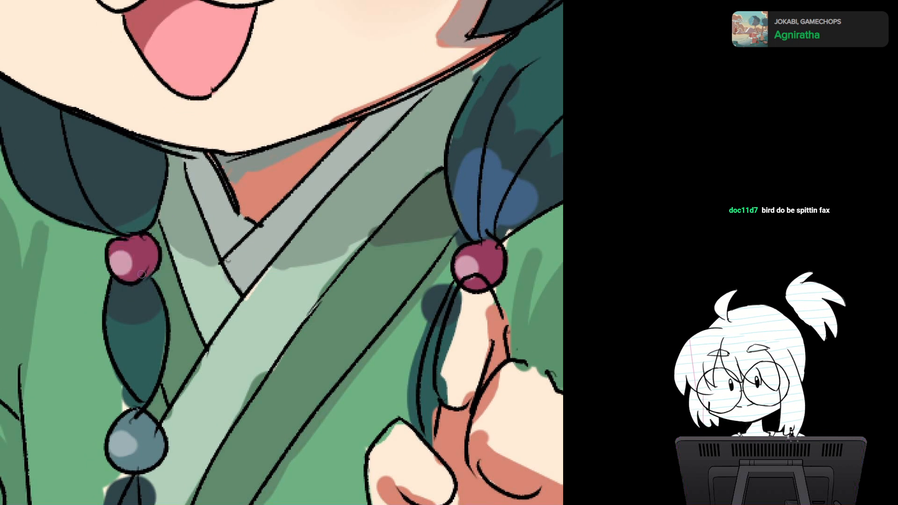
{"action": "scroll", "coordinate": [320, 291], "scroll_direction": "down", "scroll_amount": 3}
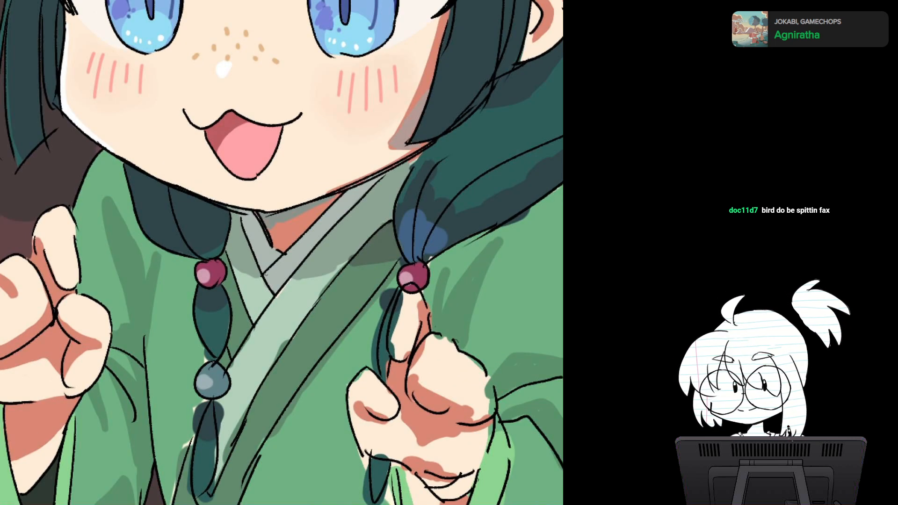
{"action": "left_click_drag", "start_coordinate": [320, 291], "coordinate": [285, 247]}
{"action": "scroll", "coordinate": [256, 293], "scroll_direction": "up", "scroll_amount": 4}
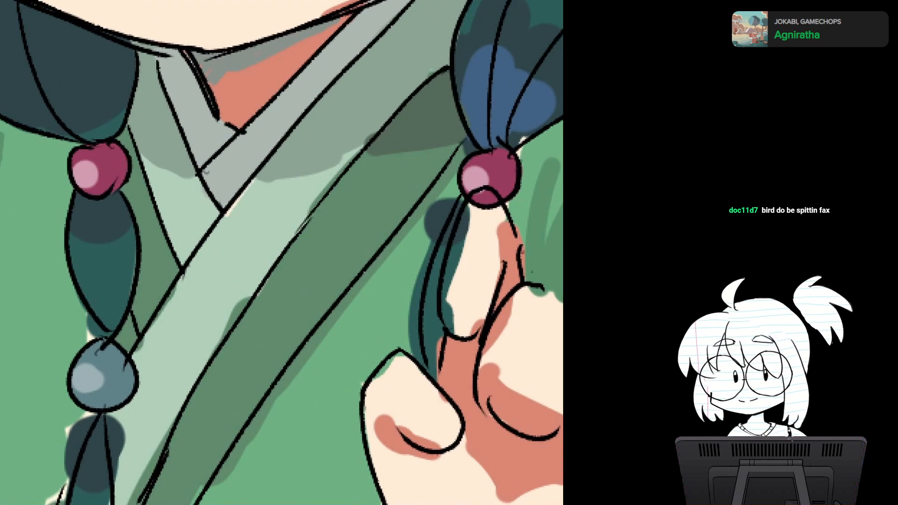
{"action": "left_click_drag", "start_coordinate": [115, 280], "coordinate": [173, 174]}
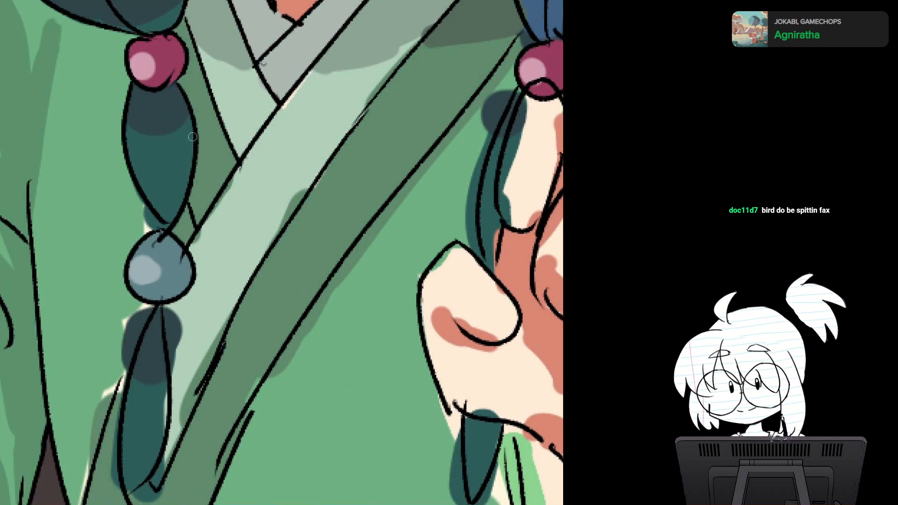
{"action": "mouse_move", "coordinate": [133, 194]}
{"action": "left_mouse_down"}
{"action": "mouse_move", "coordinate": [154, 215]}
{"action": "mouse_move", "coordinate": [140, 236]}
{"action": "left_mouse_up"}
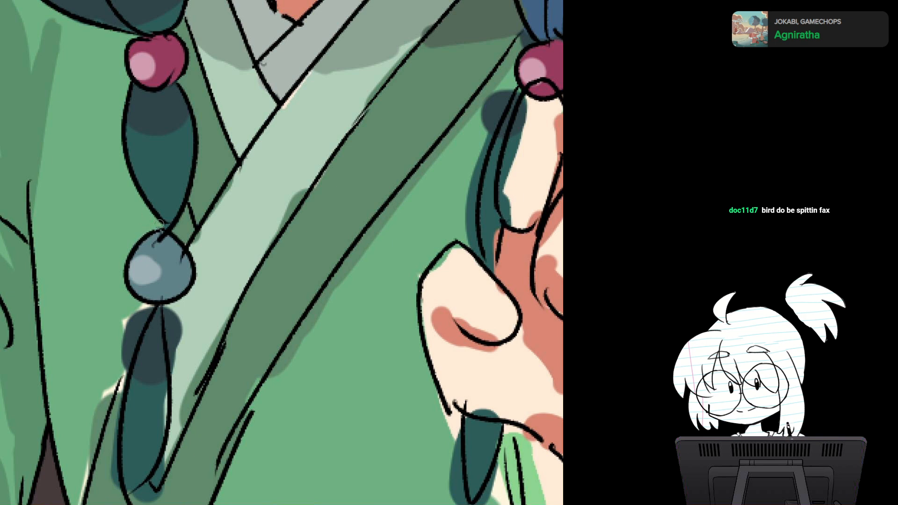
Step: Fill the lower tip of the inner grey collar with a pale grey below the shadow edge
{"action": "left_click", "coordinate": [225, 213], "text": "alt"}
{"action": "mouse_move", "coordinate": [197, 237]}
{"action": "left_mouse_down"}
{"action": "mouse_move", "coordinate": [235, 182]}
{"action": "mouse_move", "coordinate": [161, 317]}
{"action": "left_mouse_up"}
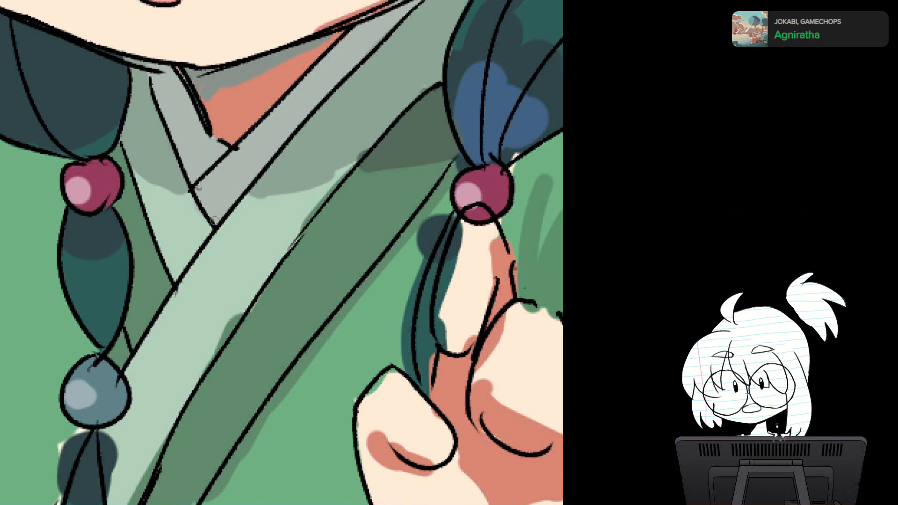
{"action": "left_click", "coordinate": [188, 213], "text": "alt"}
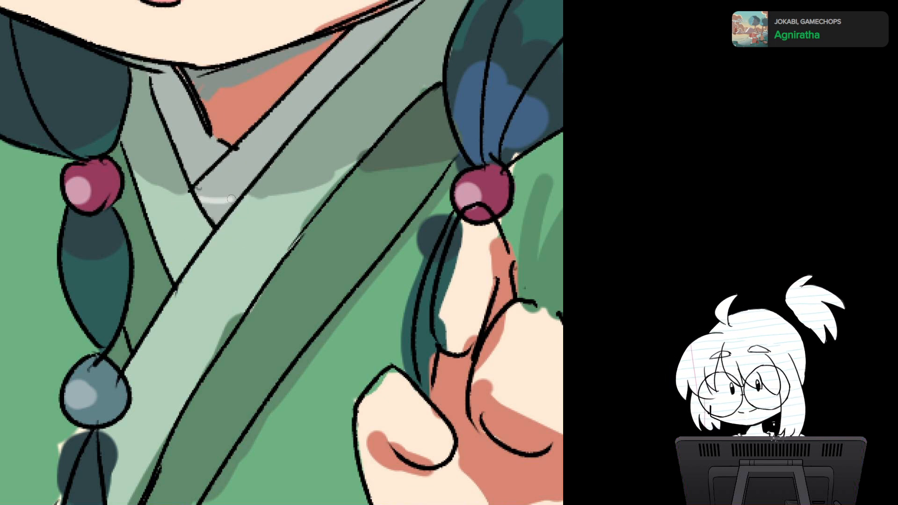
{"action": "left_click_drag", "start_coordinate": [231, 200], "coordinate": [218, 220]}
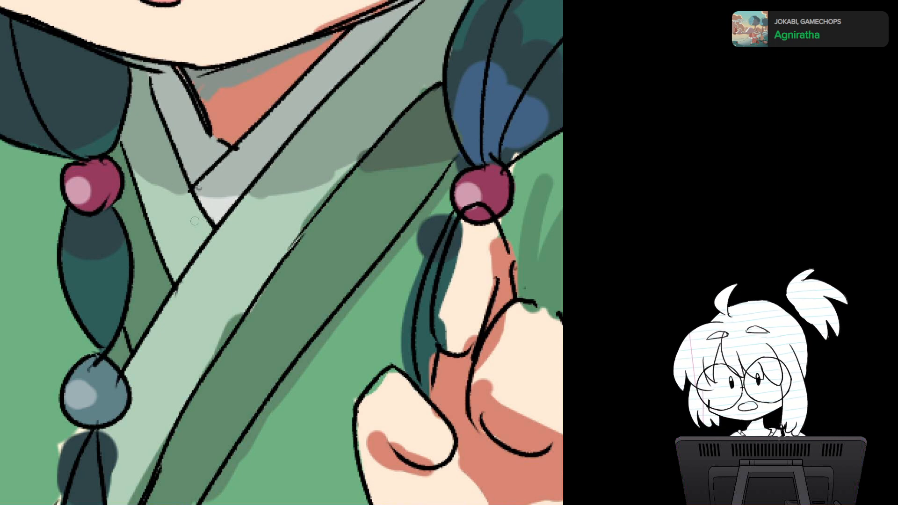
{"action": "key", "text": "ctrl+z"}
Step: Smooth the lower edge of the chin's grey-green shadow across the left collar layer and the pale collar band
{"action": "left_click", "coordinate": [145, 163], "text": "alt"}
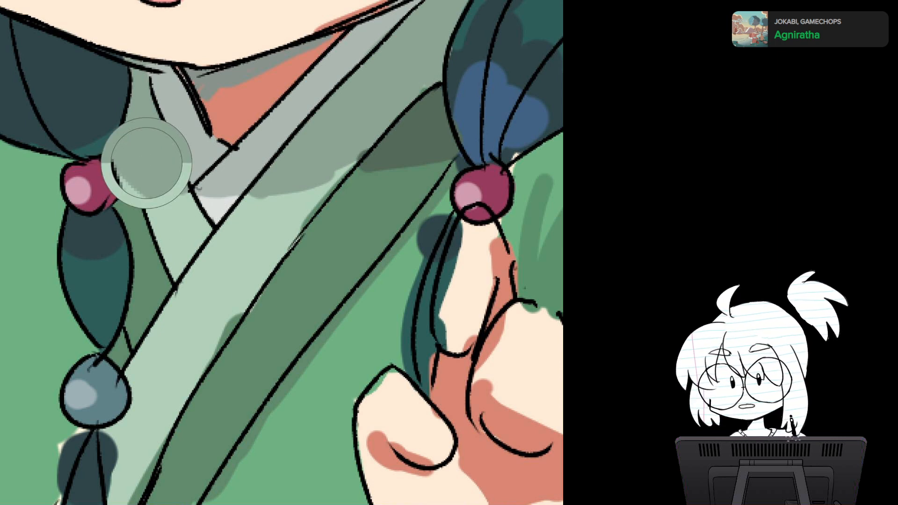
{"action": "left_click_drag", "start_coordinate": [137, 173], "coordinate": [161, 185]}
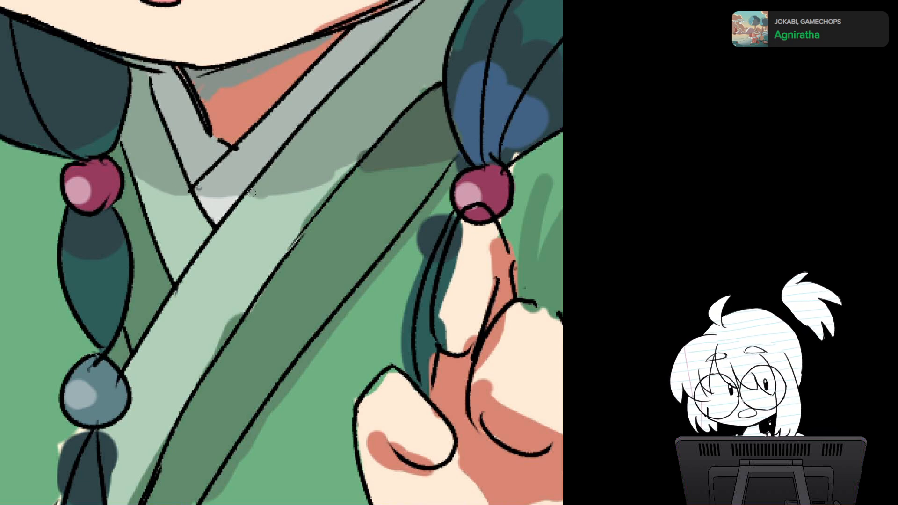
{"action": "left_click_drag", "start_coordinate": [257, 194], "coordinate": [346, 169]}
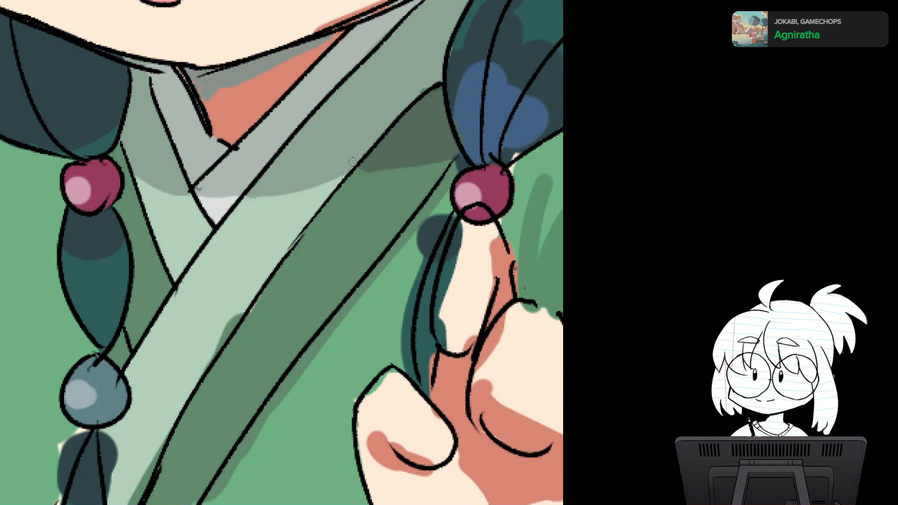
{"action": "left_click_drag", "start_coordinate": [353, 161], "coordinate": [295, 215]}
{"action": "left_click", "coordinate": [354, 117], "text": "alt"}
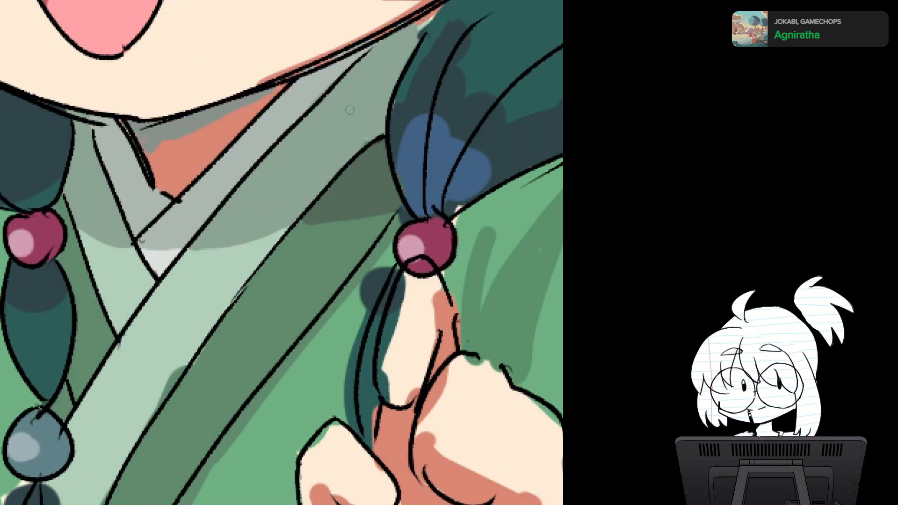
Step: Look over the collar shadow, both braids and the front of the robe for remaining colour spills and gaps
{"action": "left_click_drag", "start_coordinate": [350, 113], "coordinate": [276, 229]}
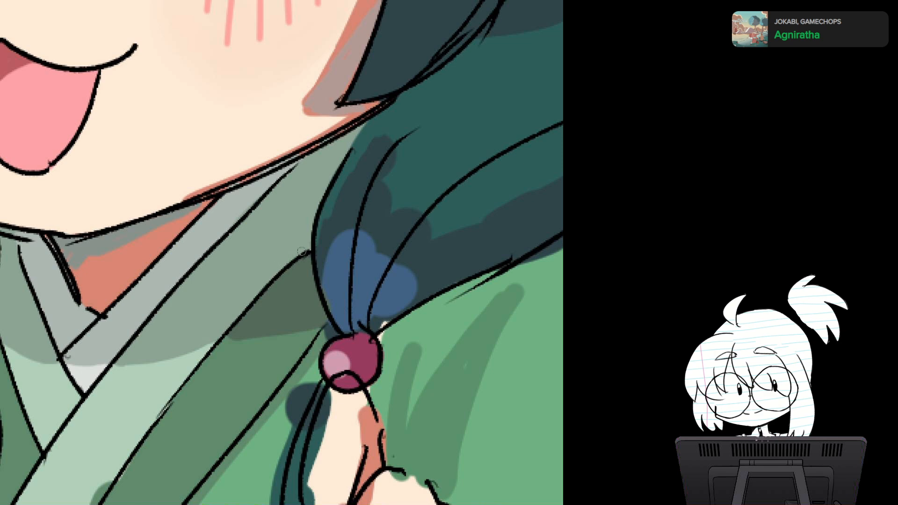
{"action": "scroll", "coordinate": [333, 252], "scroll_direction": "down", "scroll_amount": 5}
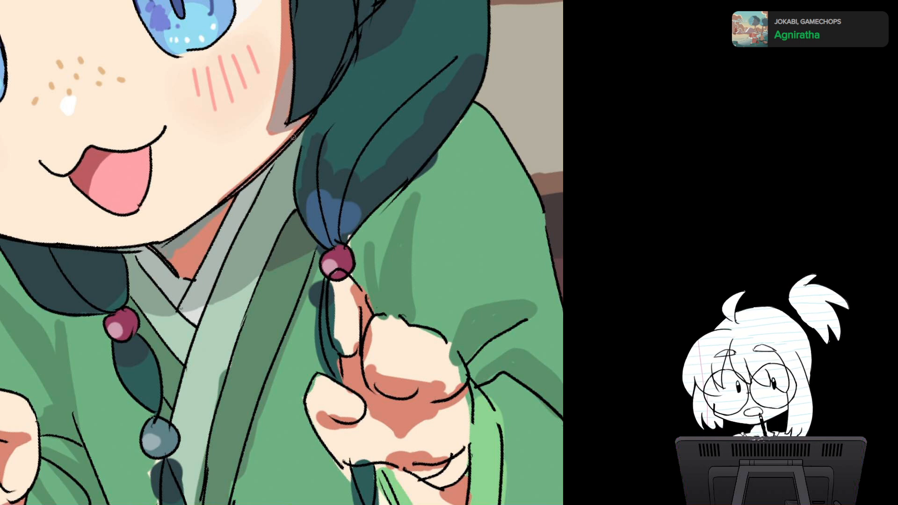
{"action": "left_click_drag", "start_coordinate": [281, 270], "coordinate": [217, 297]}
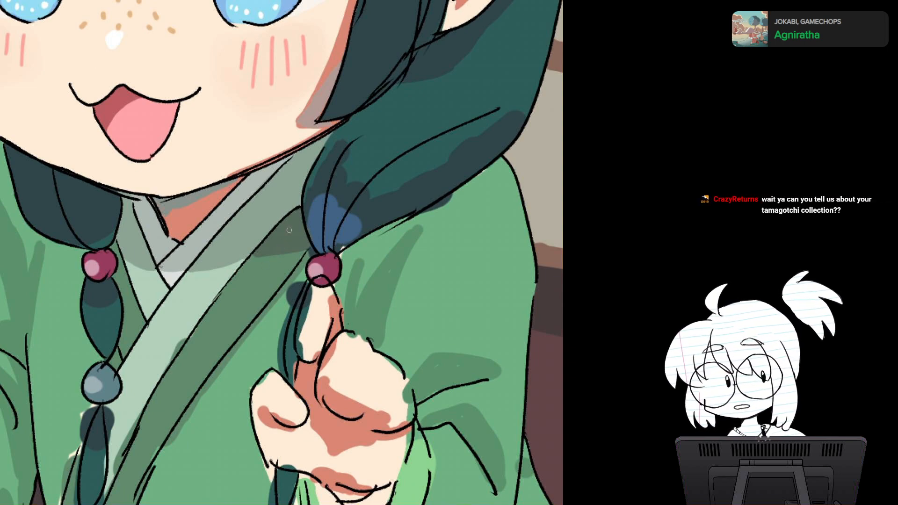
{"action": "scroll", "coordinate": [289, 230], "scroll_direction": "up", "scroll_amount": 3}
{"action": "left_click_drag", "start_coordinate": [289, 230], "coordinate": [341, 336]}
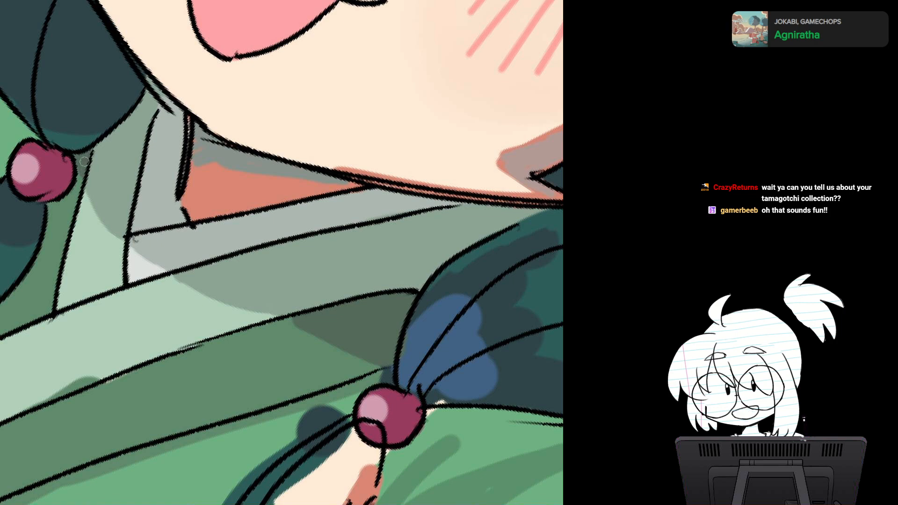
{"action": "key", "text": "5"}
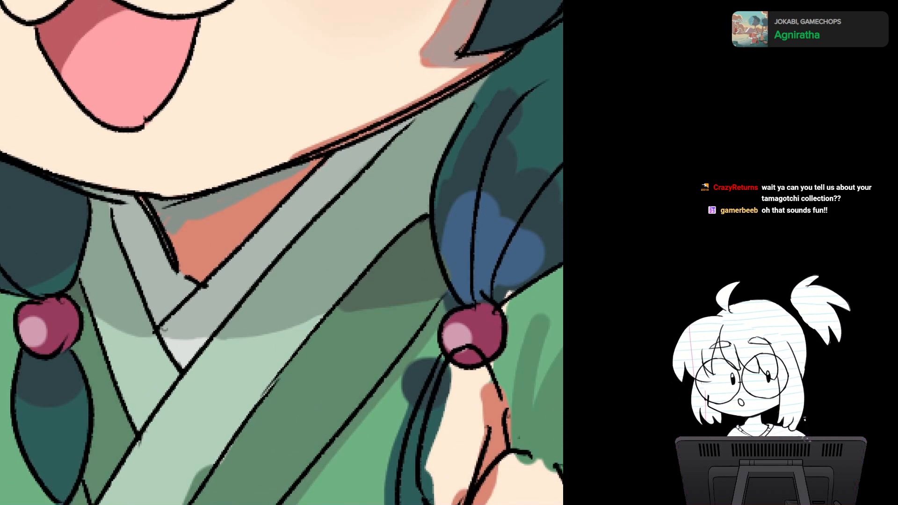
{"action": "scroll", "coordinate": [377, 250], "scroll_direction": "down", "scroll_amount": 4}
{"action": "left_click_drag", "start_coordinate": [376, 250], "coordinate": [326, 123]}
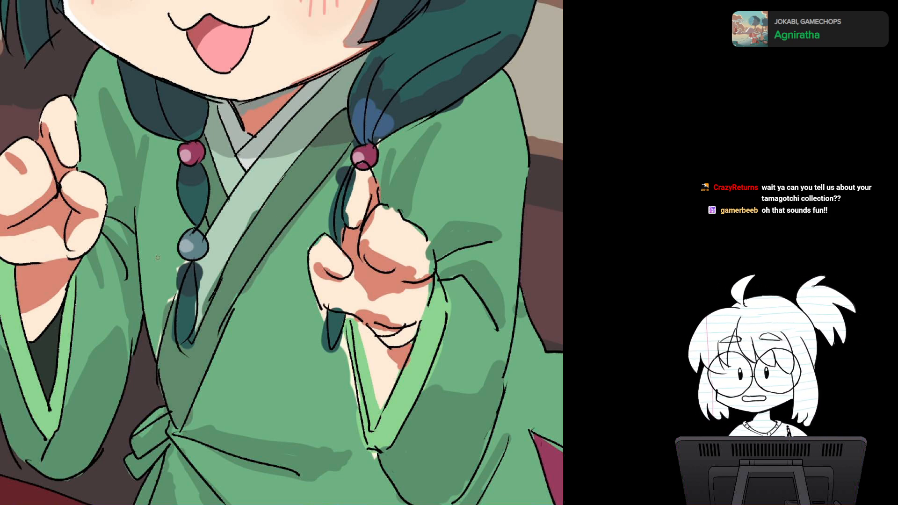
{"action": "scroll", "coordinate": [274, 298], "scroll_direction": "up", "scroll_amount": 3}
{"action": "left_click_drag", "start_coordinate": [274, 298], "coordinate": [305, 284]}
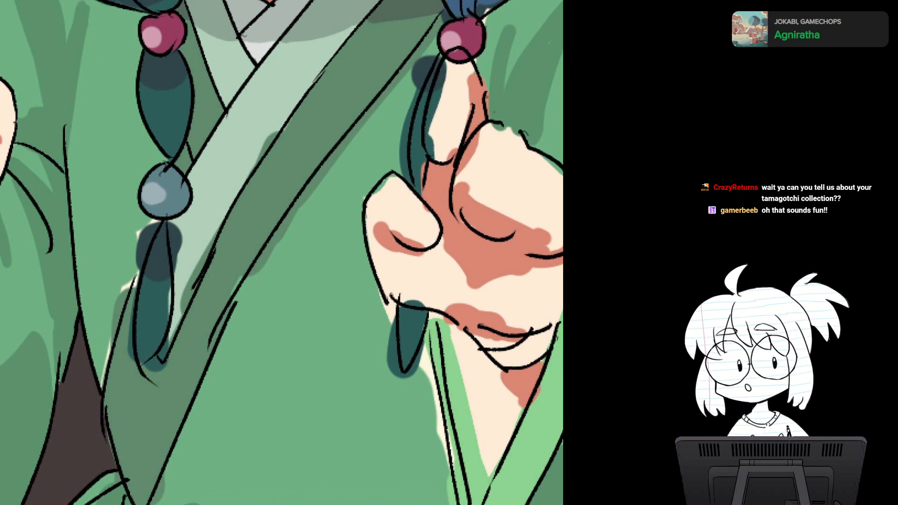
{"action": "left_click_drag", "start_coordinate": [281, 280], "coordinate": [298, 184]}
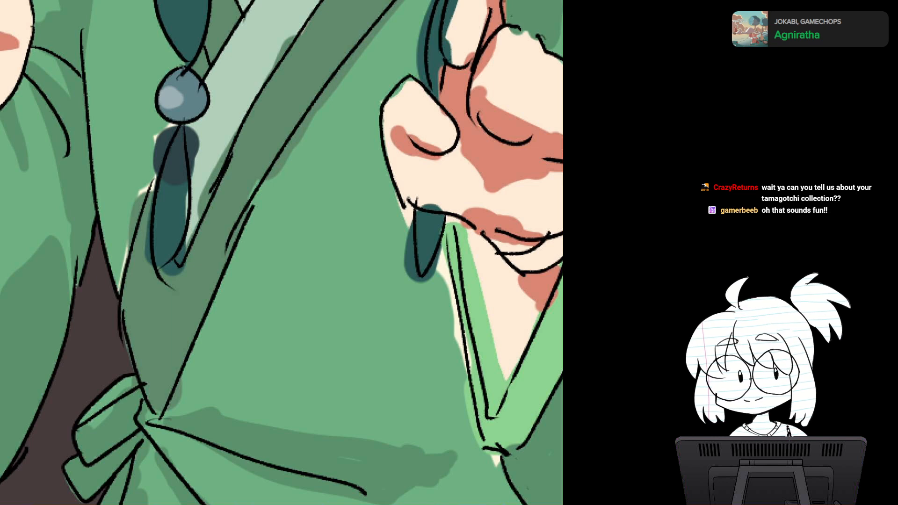
{"action": "left_click_drag", "start_coordinate": [281, 252], "coordinate": [300, 287]}
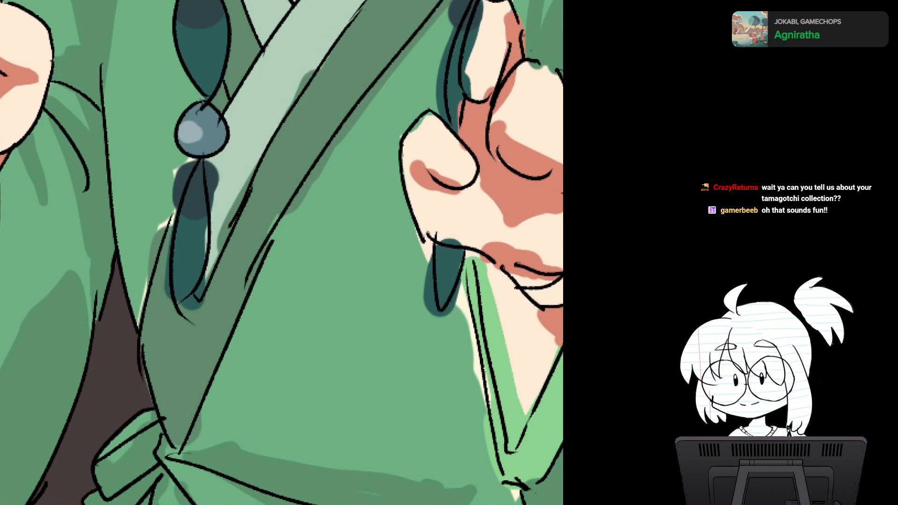
Step: Cover the dark spills and cream gaps around the upper part of the left braid's tail with the adjoining robe and collar greens
{"action": "scroll", "coordinate": [141, 159], "scroll_direction": "up", "scroll_amount": 2}
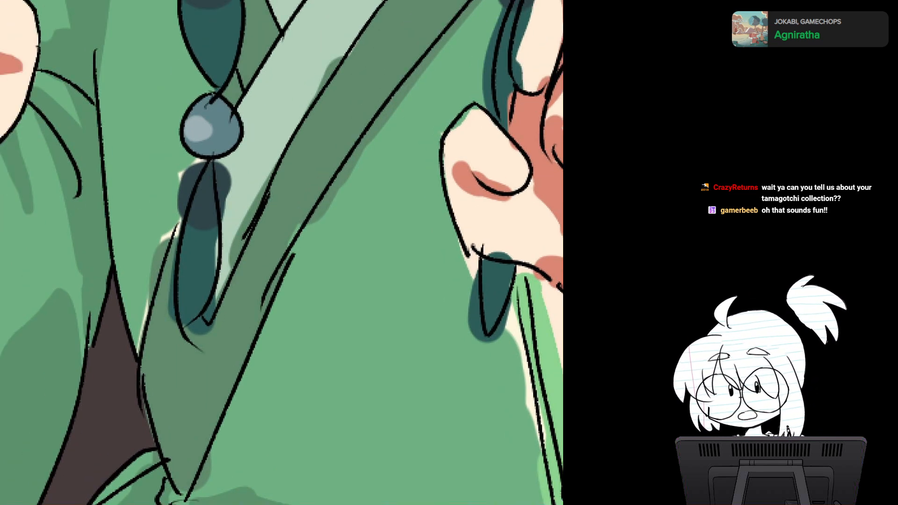
{"action": "mouse_move", "coordinate": [174, 217]}
{"action": "left_mouse_down"}
{"action": "mouse_move", "coordinate": [138, 327]}
{"action": "mouse_move", "coordinate": [150, 275]}
{"action": "left_mouse_up"}
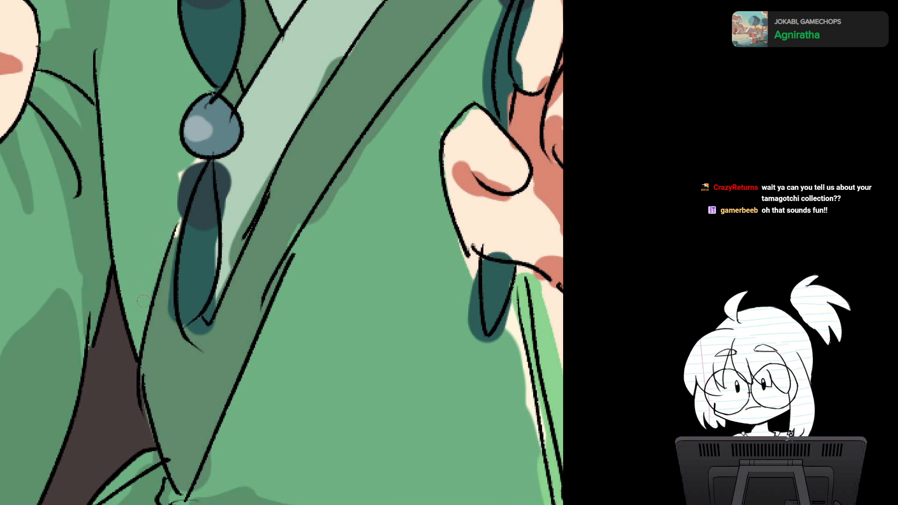
{"action": "scroll", "coordinate": [144, 301], "scroll_direction": "up", "scroll_amount": 2}
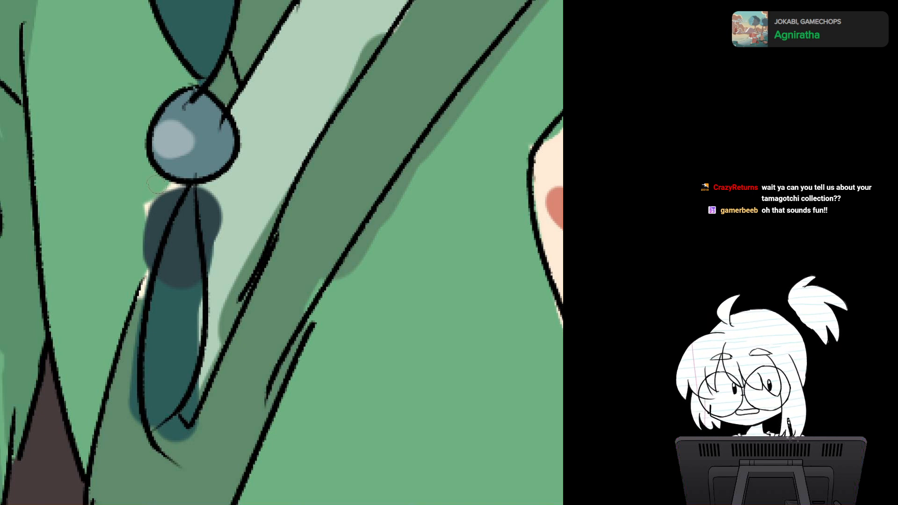
{"action": "mouse_move", "coordinate": [143, 205]}
{"action": "left_mouse_down"}
{"action": "mouse_move", "coordinate": [178, 187]}
{"action": "mouse_move", "coordinate": [158, 203]}
{"action": "mouse_move", "coordinate": [184, 339]}
{"action": "left_mouse_up"}
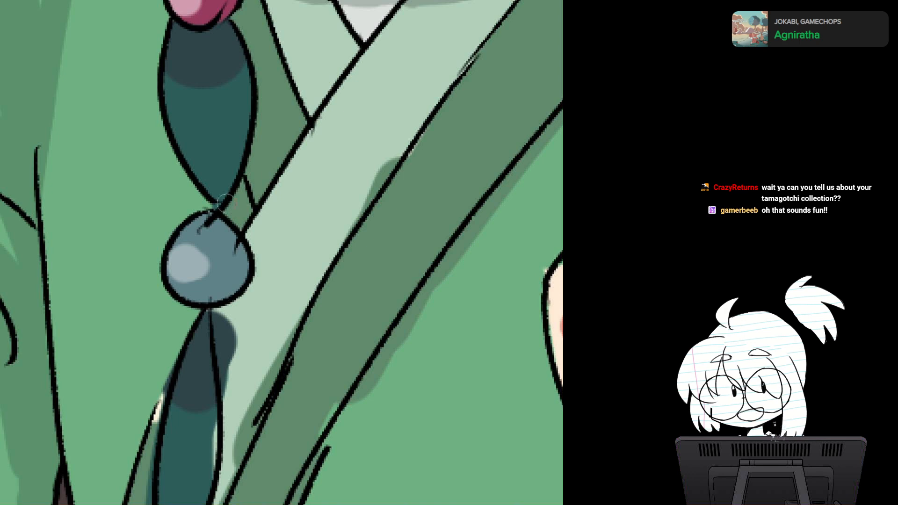
{"action": "left_click_drag", "start_coordinate": [215, 300], "coordinate": [193, 189]}
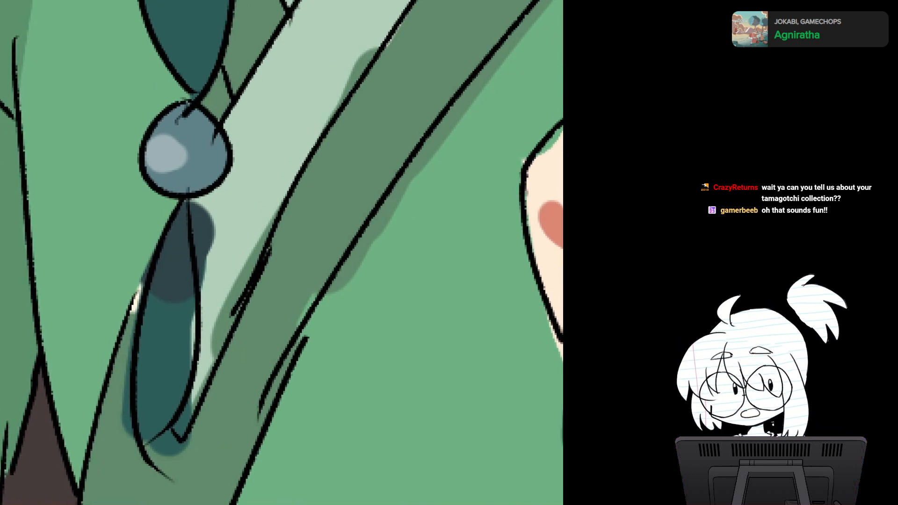
{"action": "left_click", "coordinate": [175, 243], "text": "alt"}
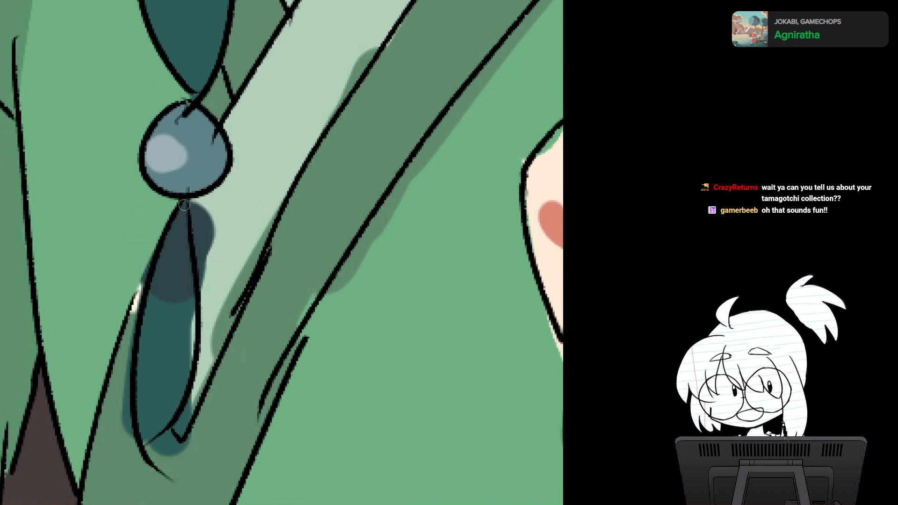
{"action": "mouse_move", "coordinate": [203, 205]}
{"action": "left_mouse_down"}
{"action": "mouse_move", "coordinate": [199, 271]}
{"action": "mouse_move", "coordinate": [213, 243]}
{"action": "mouse_move", "coordinate": [200, 262]}
{"action": "left_mouse_up"}
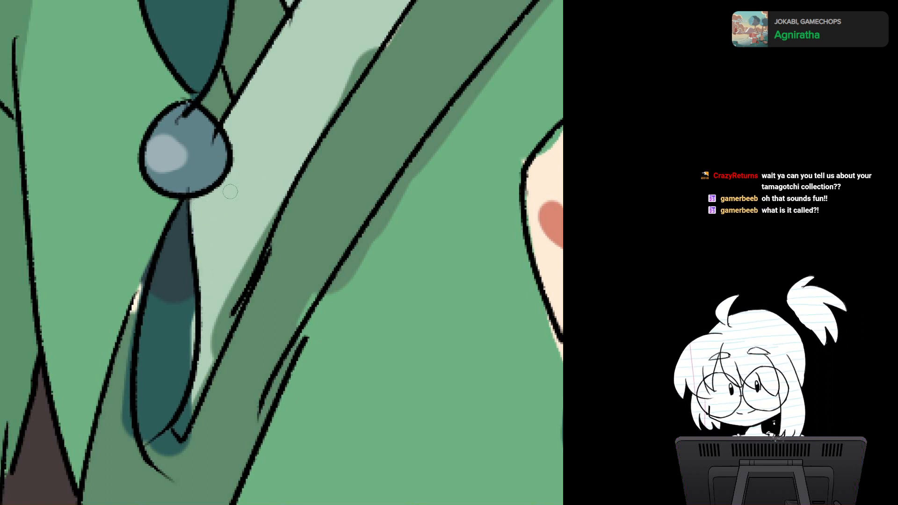
{"action": "mouse_move", "coordinate": [141, 282]}
{"action": "left_mouse_down"}
{"action": "mouse_move", "coordinate": [133, 313]}
{"action": "mouse_move", "coordinate": [136, 297]}
{"action": "left_mouse_up"}
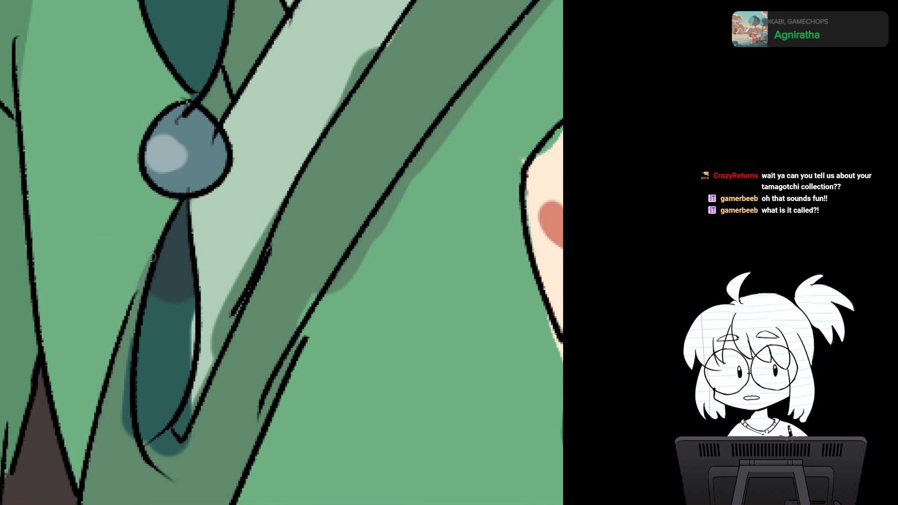
Step: Clean up the lower part of the left braid's tail, filling its inner gap with teal and covering outside spills with the collar greens
{"action": "scroll", "coordinate": [328, 359], "scroll_direction": "down", "scroll_amount": 2}
{"action": "left_click_drag", "start_coordinate": [327, 359], "coordinate": [296, 275]}
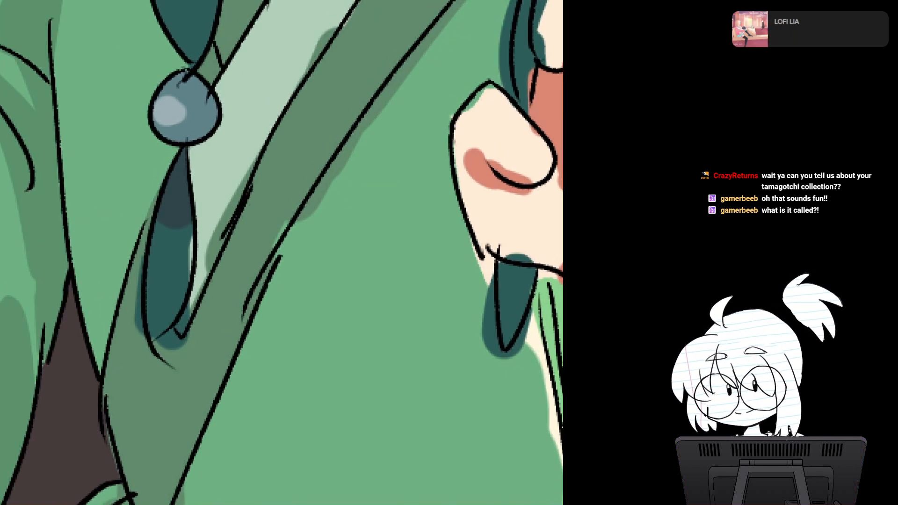
{"action": "scroll", "coordinate": [325, 357], "scroll_direction": "up", "scroll_amount": 1}
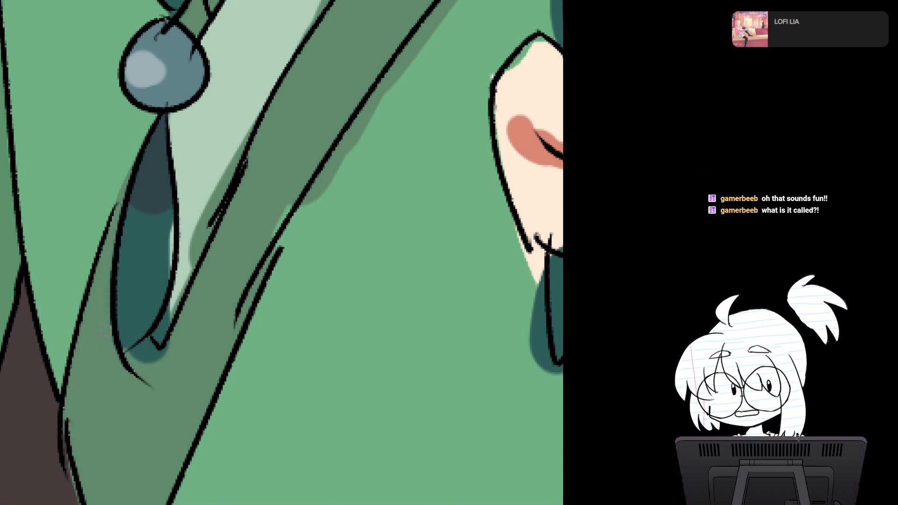
{"action": "left_click_drag", "start_coordinate": [104, 330], "coordinate": [94, 304]}
{"action": "left_click_drag", "start_coordinate": [176, 229], "coordinate": [248, 83]}
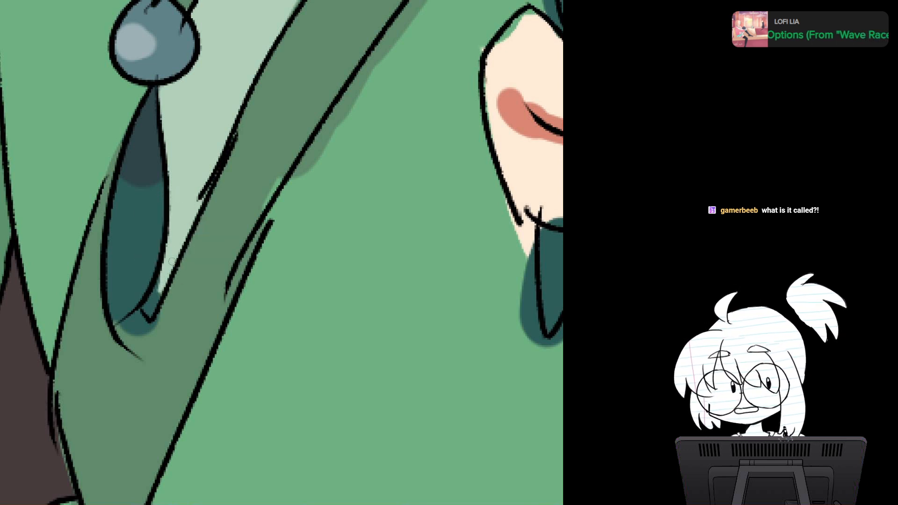
{"action": "left_click_drag", "start_coordinate": [171, 261], "coordinate": [151, 313]}
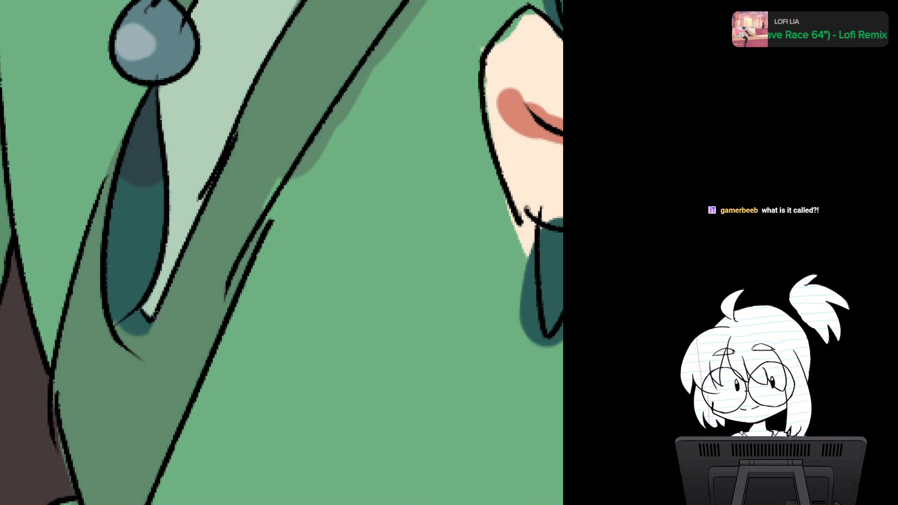
{"action": "mouse_move", "coordinate": [143, 316]}
{"action": "left_mouse_down"}
{"action": "mouse_move", "coordinate": [135, 318]}
{"action": "mouse_move", "coordinate": [139, 329]}
{"action": "left_mouse_up"}
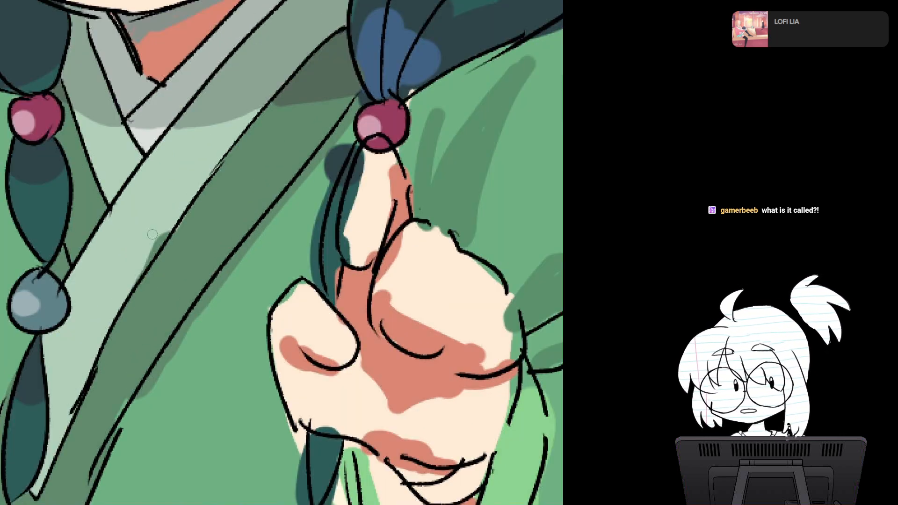
Step: Cover the dark green shadow blotch on the pale collar band with the band's pale green
{"action": "mouse_move", "coordinate": [143, 256]}
{"action": "left_mouse_down"}
{"action": "mouse_move", "coordinate": [173, 219]}
{"action": "mouse_move", "coordinate": [147, 257]}
{"action": "left_mouse_up"}
{"action": "key", "text": "ctrl+z"}
{"action": "left_click", "coordinate": [145, 231], "text": "alt"}
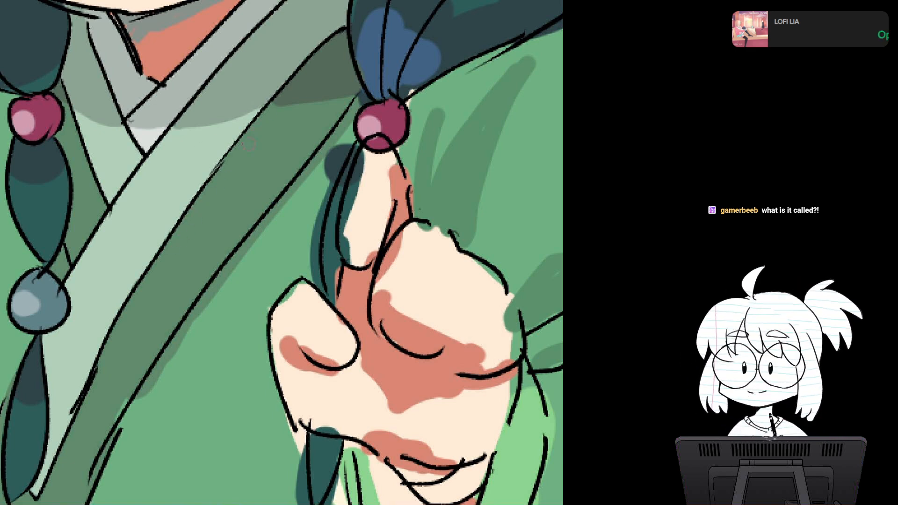
Step: Cover the shadow spill along the outer edge of the dark green collar band, down to the bow knot, with the robe's green
{"action": "mouse_move", "coordinate": [249, 138]}
{"action": "left_mouse_down"}
{"action": "mouse_move", "coordinate": [229, 137]}
{"action": "mouse_move", "coordinate": [260, 130]}
{"action": "left_mouse_up"}
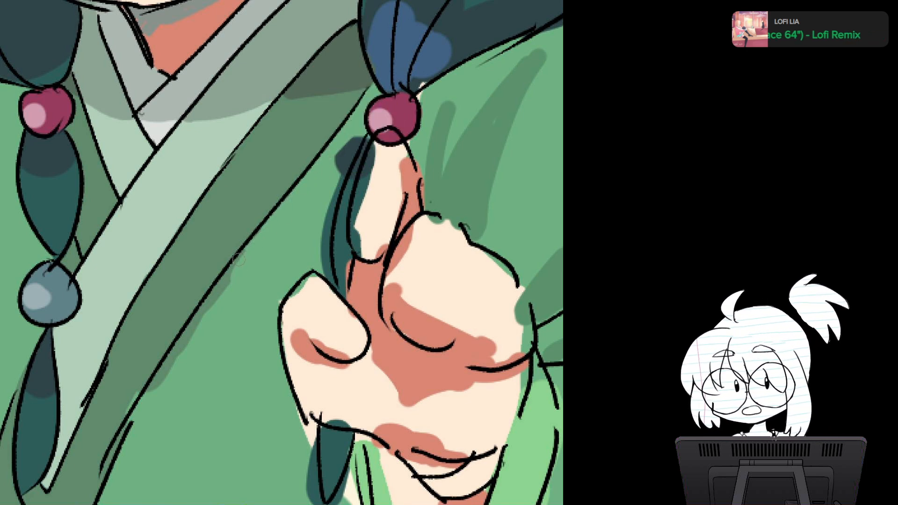
{"action": "mouse_move", "coordinate": [206, 304]}
{"action": "left_mouse_down"}
{"action": "mouse_move", "coordinate": [220, 257]}
{"action": "mouse_move", "coordinate": [249, 240]}
{"action": "mouse_move", "coordinate": [250, 224]}
{"action": "left_mouse_up"}
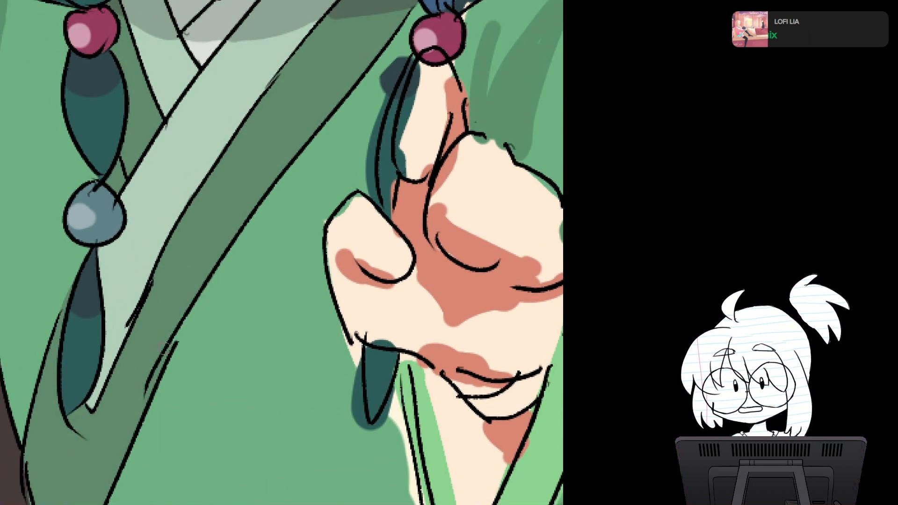
{"action": "left_click_drag", "start_coordinate": [198, 291], "coordinate": [195, 204]}
{"action": "scroll", "coordinate": [301, 246], "scroll_direction": "down", "scroll_amount": 2}
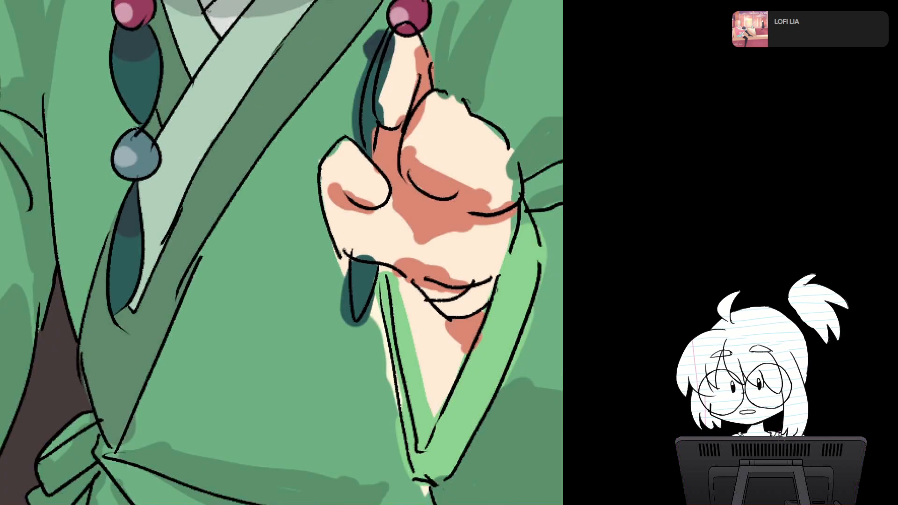
{"action": "left_click_drag", "start_coordinate": [302, 246], "coordinate": [322, 112]}
{"action": "left_click", "coordinate": [174, 275], "text": "alt"}
{"action": "left_click_drag", "start_coordinate": [159, 279], "coordinate": [150, 303]}
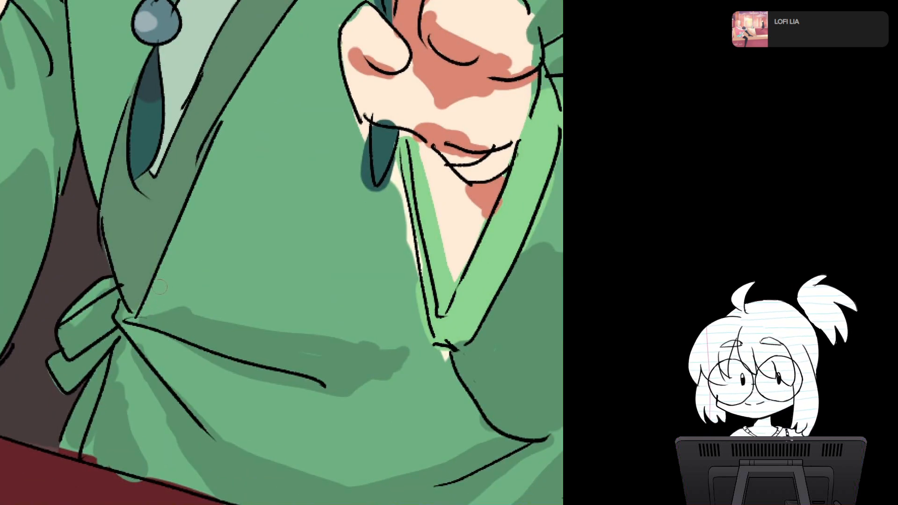
Step: Darken the left edge of the right braid's gathered end and add a thin blue streak beside its blue patch
{"action": "left_click_drag", "start_coordinate": [337, 196], "coordinate": [163, 288]}
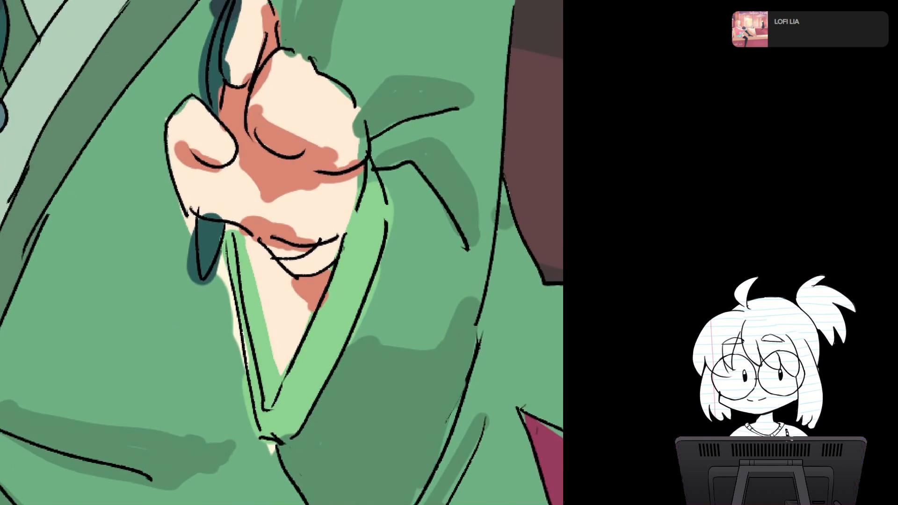
{"action": "left_click_drag", "start_coordinate": [281, 187], "coordinate": [298, 350]}
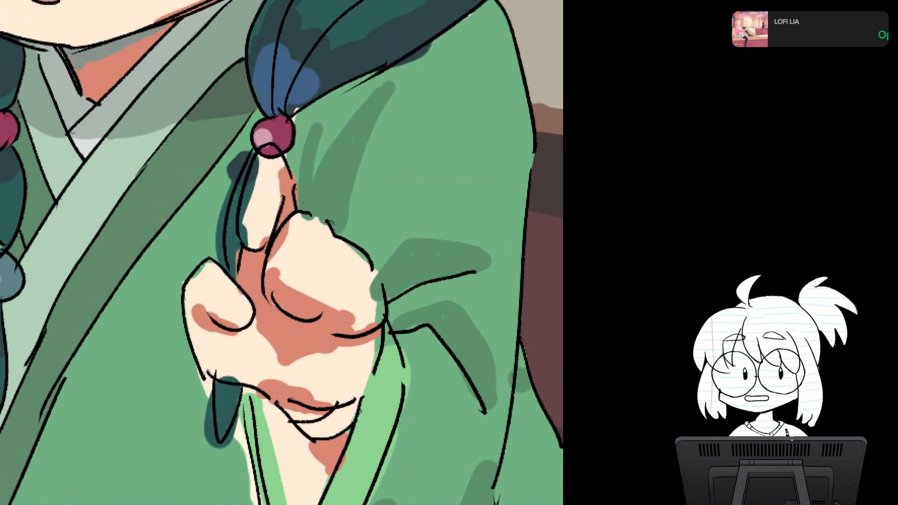
{"action": "scroll", "coordinate": [318, 259], "scroll_direction": "up", "scroll_amount": 3}
{"action": "left_click_drag", "start_coordinate": [318, 259], "coordinate": [353, 228]}
{"action": "left_click_drag", "start_coordinate": [281, 187], "coordinate": [278, 344]}
{"action": "left_click_drag", "start_coordinate": [328, 164], "coordinate": [214, 339]}
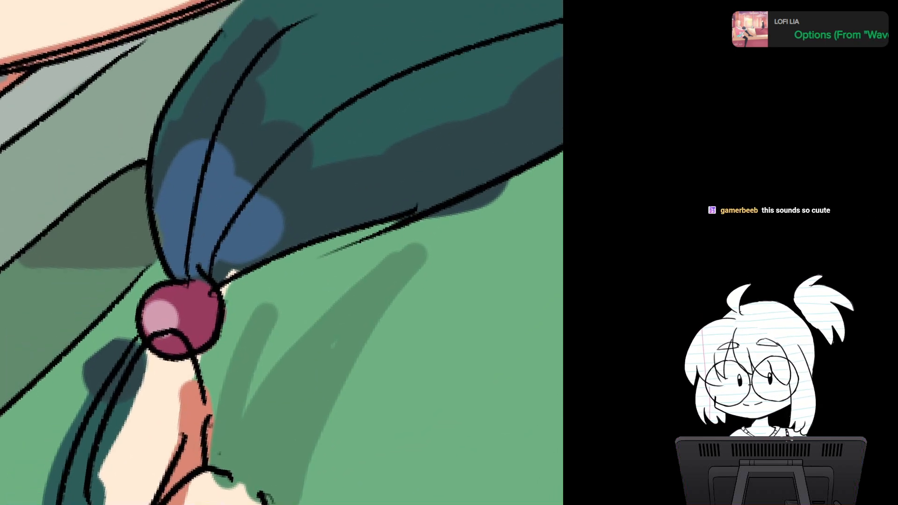
{"action": "scroll", "coordinate": [323, 262], "scroll_direction": "down", "scroll_amount": 2}
{"action": "left_click_drag", "start_coordinate": [299, 211], "coordinate": [245, 275]}
{"action": "left_click_drag", "start_coordinate": [280, 187], "coordinate": [271, 187]}
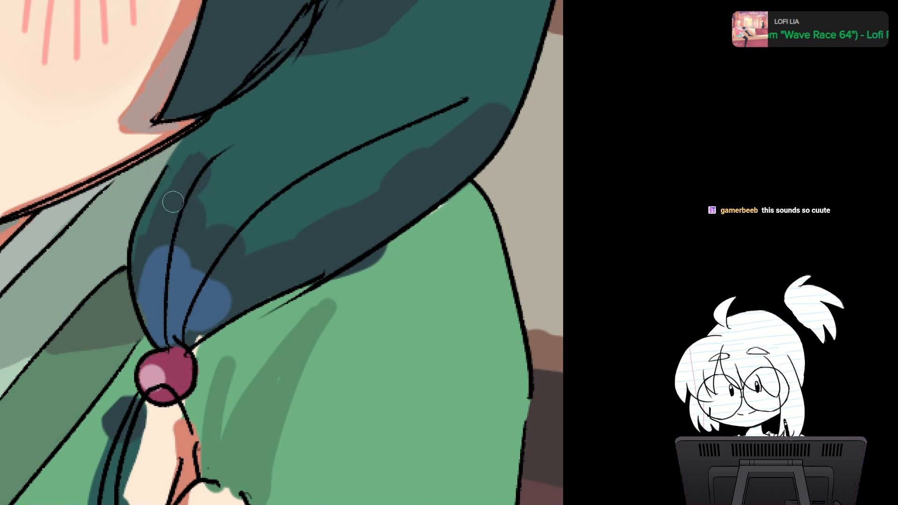
{"action": "left_click_drag", "start_coordinate": [176, 171], "coordinate": [135, 256]}
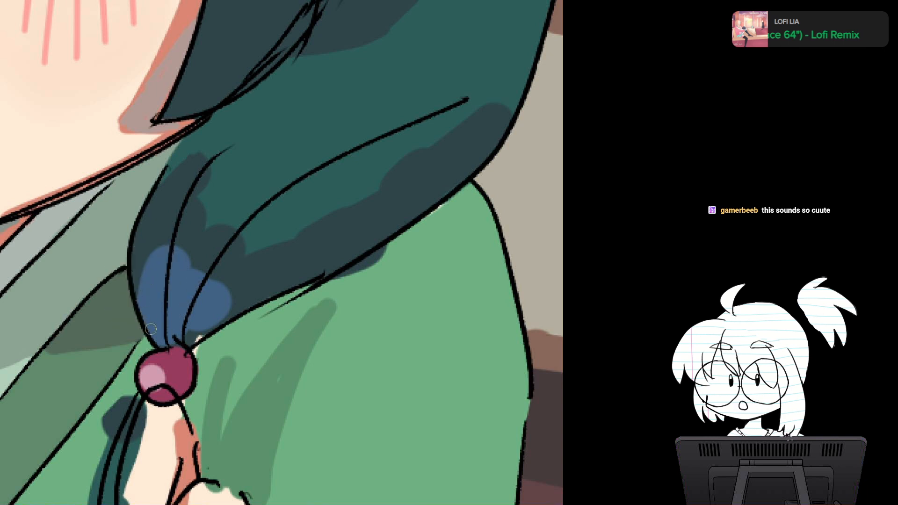
{"action": "left_click_drag", "start_coordinate": [149, 226], "coordinate": [138, 292]}
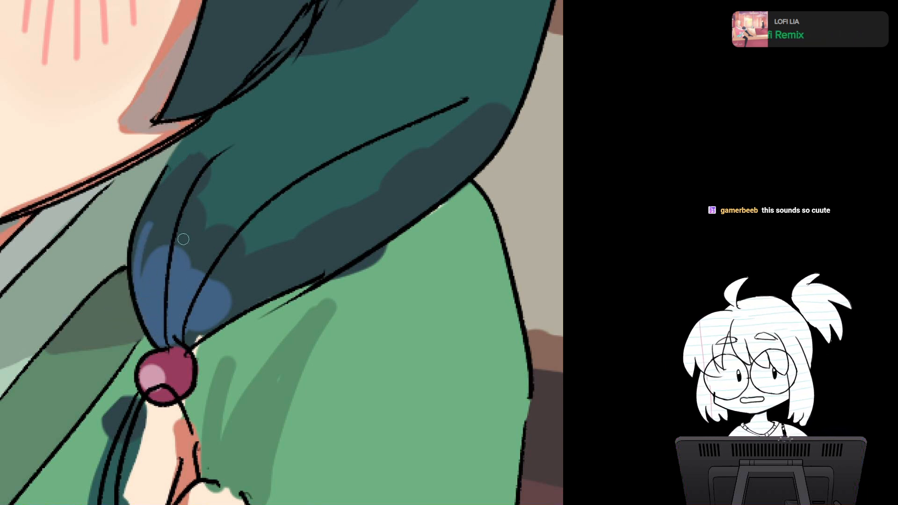
Step: Enlarge the brush and smooth the bumpy upper edge of the right braid's dark shadow with the hair's base teal
{"action": "left_click", "coordinate": [227, 183], "text": "alt"}
{"action": "key", "text": "bracketright"}
{"action": "key", "text": "bracketright"}
{"action": "key", "text": "bracketright"}
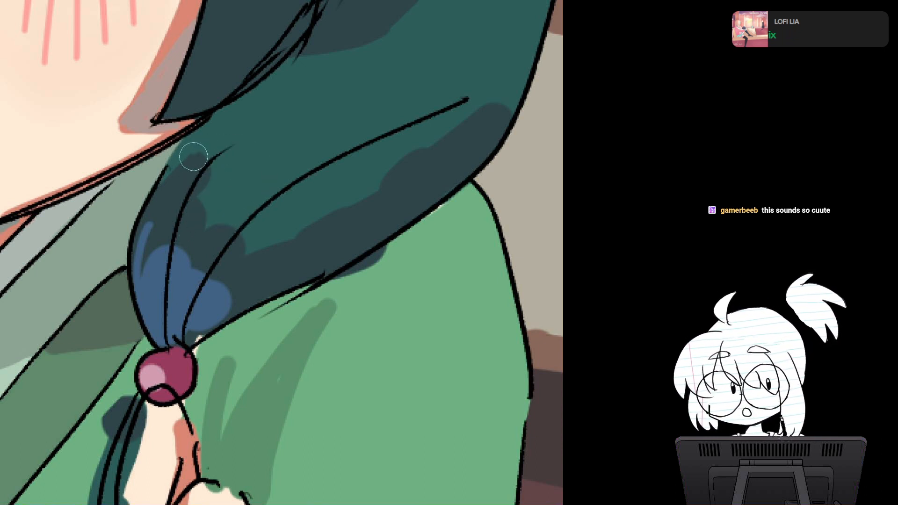
{"action": "mouse_move", "coordinate": [195, 157]}
{"action": "left_mouse_down"}
{"action": "mouse_move", "coordinate": [209, 169]}
{"action": "mouse_move", "coordinate": [207, 211]}
{"action": "mouse_move", "coordinate": [287, 221]}
{"action": "left_mouse_up"}
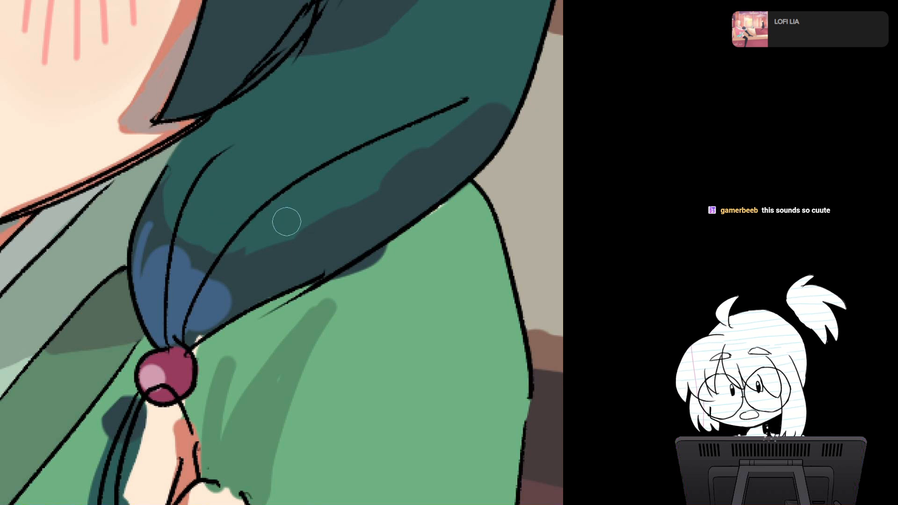
Step: Narrow the right braid's dark shadow with a base-teal stroke and redraw part of its upper edge in the shadow colour with a smaller brush
{"action": "left_click_drag", "start_coordinate": [384, 180], "coordinate": [443, 160]}
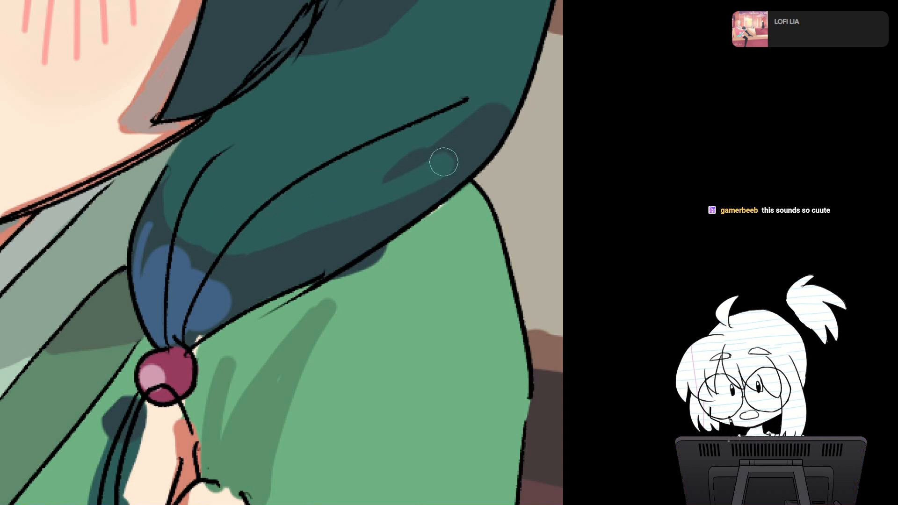
{"action": "key", "text": "["}
{"action": "key", "text": "["}
{"action": "key", "text": "["}
{"action": "key", "text": "["}
{"action": "key", "text": "["}
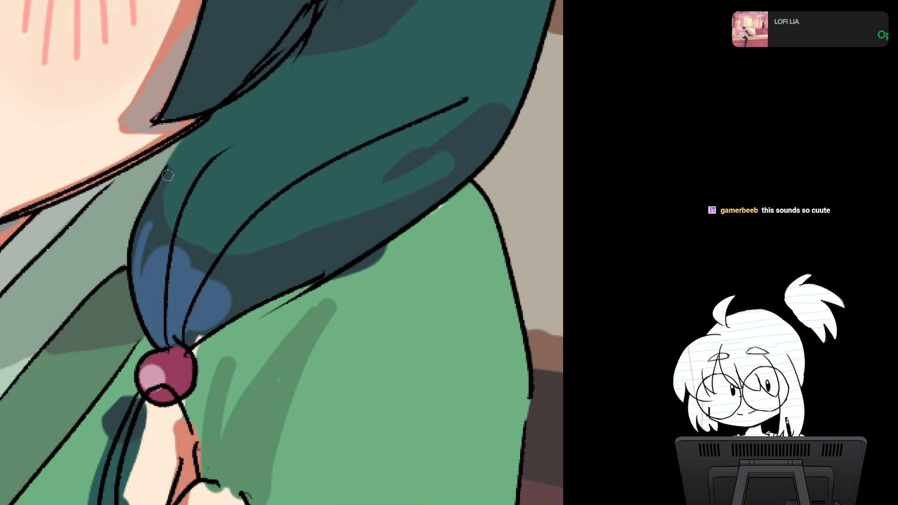
{"action": "mouse_move", "coordinate": [168, 176]}
{"action": "left_mouse_down"}
{"action": "mouse_move", "coordinate": [197, 247]}
{"action": "mouse_move", "coordinate": [311, 237]}
{"action": "mouse_move", "coordinate": [404, 194]}
{"action": "left_mouse_up"}
Step: Smooth the right braid's remaining shadow into a slim band along its lower edge, covering the leftover dark patch with the hair's base teal
{"action": "key", "text": "]"}
{"action": "key", "text": "]"}
{"action": "key", "text": "]"}
{"action": "key", "text": "]"}
{"action": "key", "text": "]"}
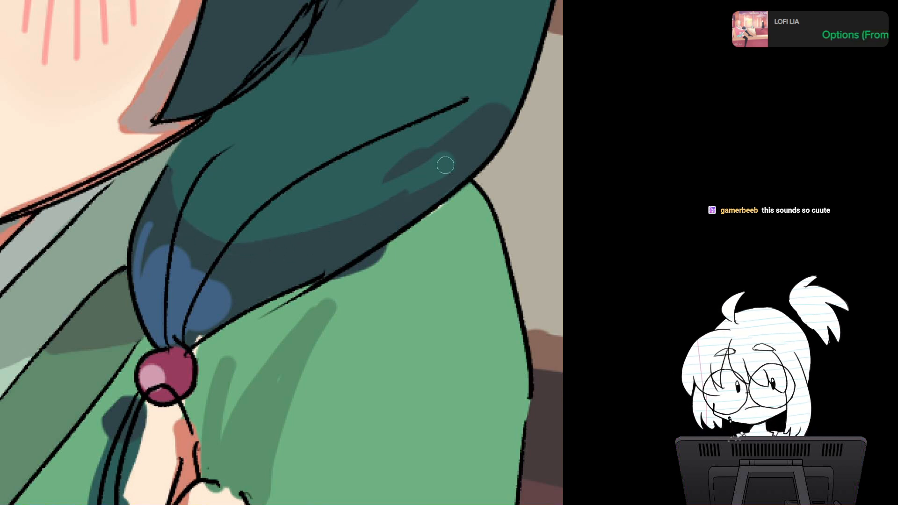
{"action": "left_click_drag", "start_coordinate": [458, 157], "coordinate": [364, 224]}
{"action": "key", "text": "["}
{"action": "key", "text": "["}
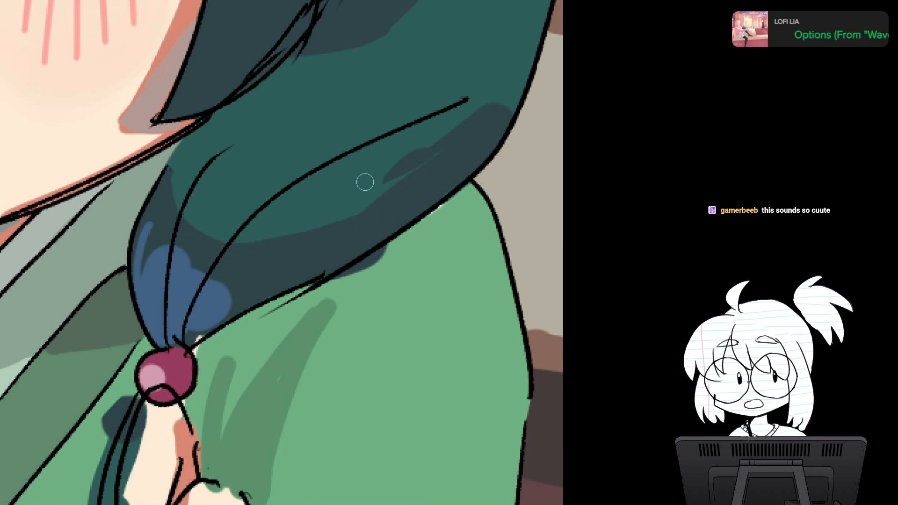
{"action": "mouse_move", "coordinate": [369, 181]}
{"action": "left_mouse_down"}
{"action": "mouse_move", "coordinate": [481, 116]}
{"action": "mouse_move", "coordinate": [356, 204]}
{"action": "mouse_move", "coordinate": [503, 108]}
{"action": "mouse_move", "coordinate": [483, 136]}
{"action": "mouse_move", "coordinate": [385, 190]}
{"action": "mouse_move", "coordinate": [489, 134]}
{"action": "mouse_move", "coordinate": [406, 158]}
{"action": "left_mouse_up"}
{"action": "key", "text": "ctrl+minus"}
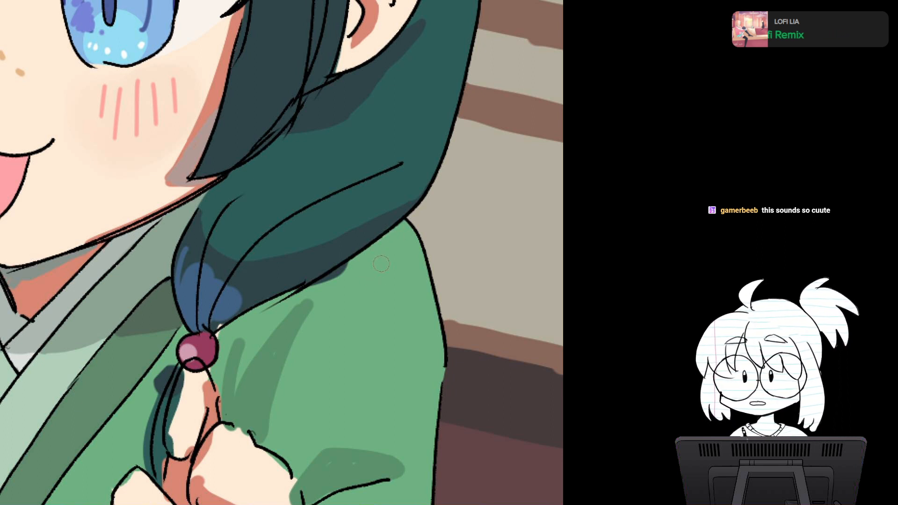
Step: Cover the dark shadow spill below the right braid's lower outline with the robe's light green
{"action": "mouse_move", "coordinate": [362, 262]}
{"action": "left_mouse_down"}
{"action": "mouse_move", "coordinate": [329, 283]}
{"action": "mouse_move", "coordinate": [340, 241]}
{"action": "left_mouse_up"}
{"action": "scroll", "coordinate": [377, 272], "scroll_direction": "up", "scroll_amount": 3}
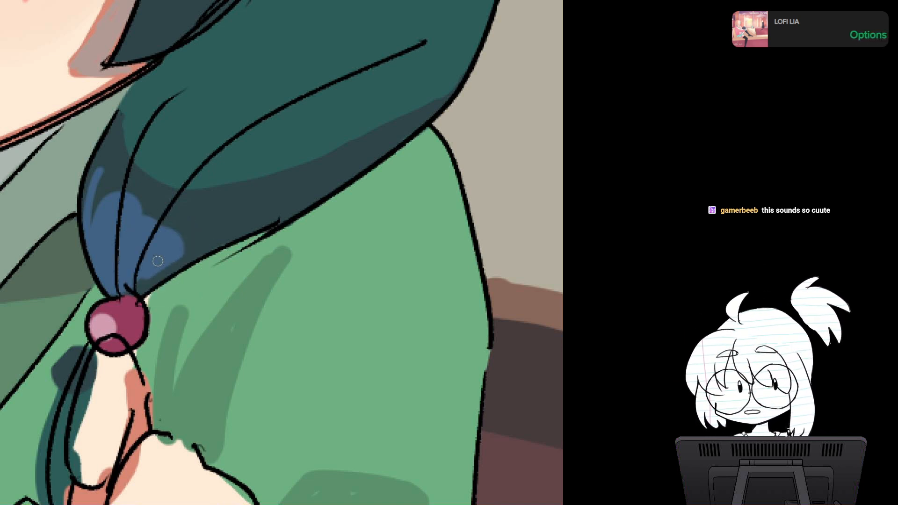
{"action": "left_click_drag", "start_coordinate": [261, 281], "coordinate": [285, 229]}
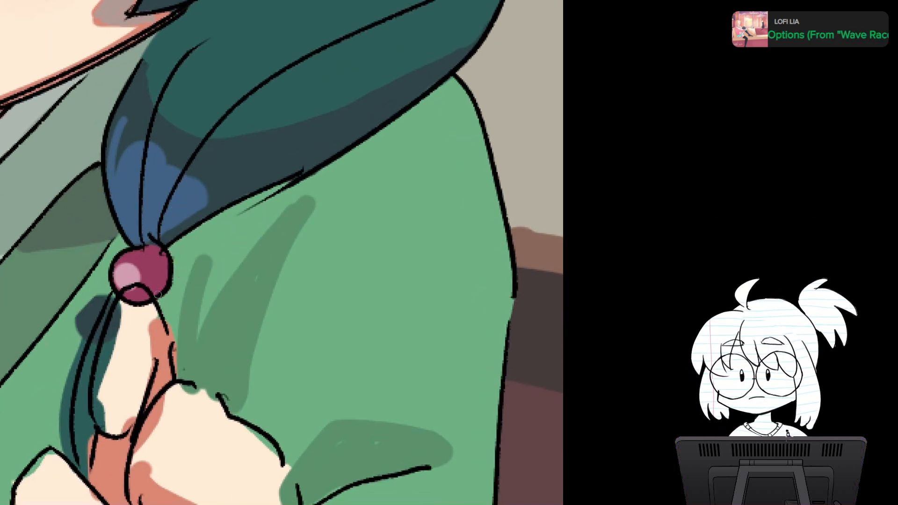
Step: Remove the bead and hair-strand lines crossing the raised finger and fill the finger with light skin tone up to its outline
{"action": "left_click_drag", "start_coordinate": [158, 295], "coordinate": [167, 211]}
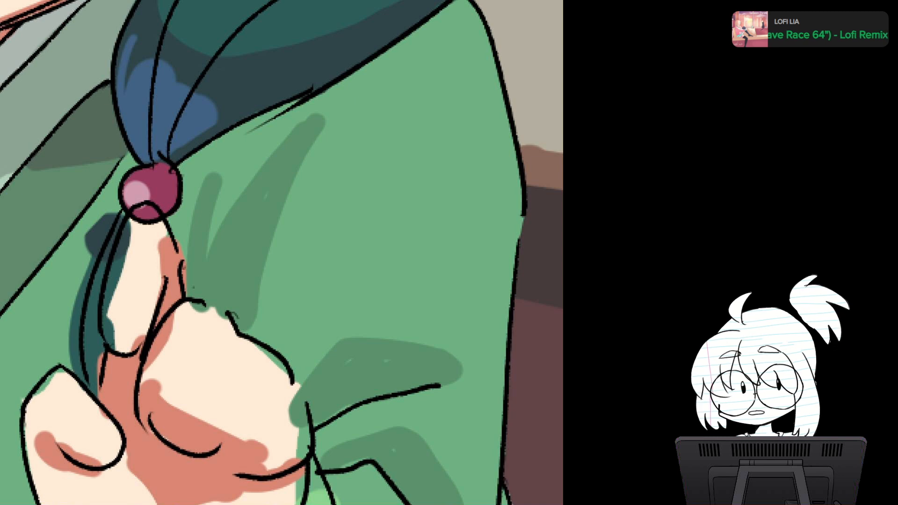
{"action": "key", "text": "ctrl+comma"}
{"action": "key", "text": "ctrl+comma"}
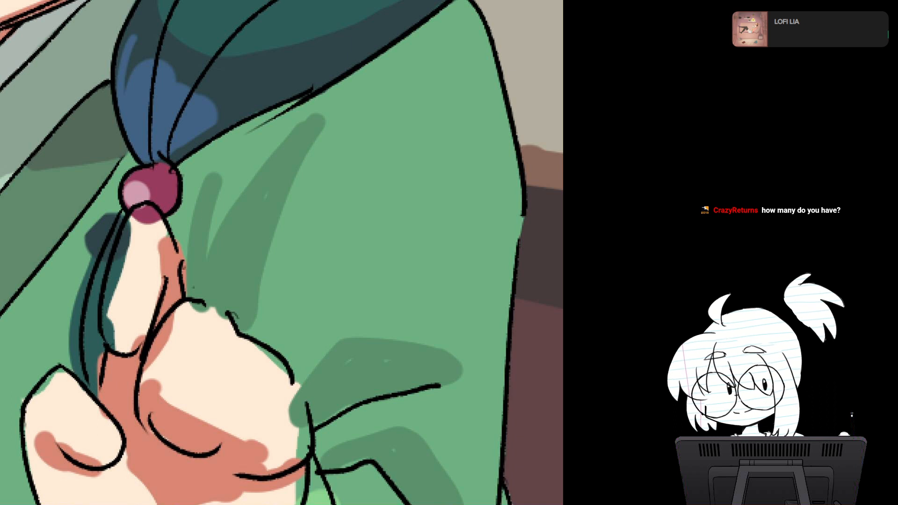
{"action": "mouse_move", "coordinate": [145, 211]}
{"action": "left_mouse_down"}
{"action": "mouse_move", "coordinate": [139, 219]}
{"action": "mouse_move", "coordinate": [166, 244]}
{"action": "mouse_move", "coordinate": [116, 284]}
{"action": "mouse_move", "coordinate": [116, 264]}
{"action": "mouse_move", "coordinate": [109, 346]}
{"action": "mouse_move", "coordinate": [106, 337]}
{"action": "left_mouse_up"}
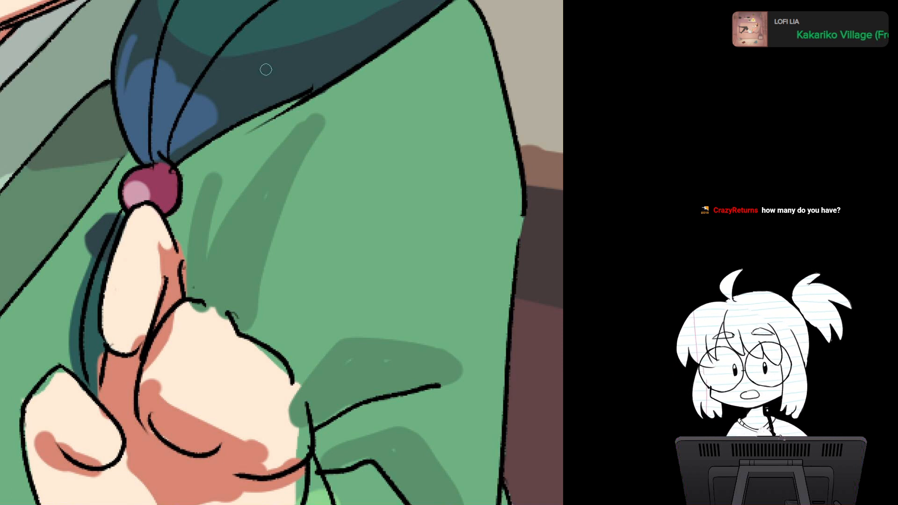
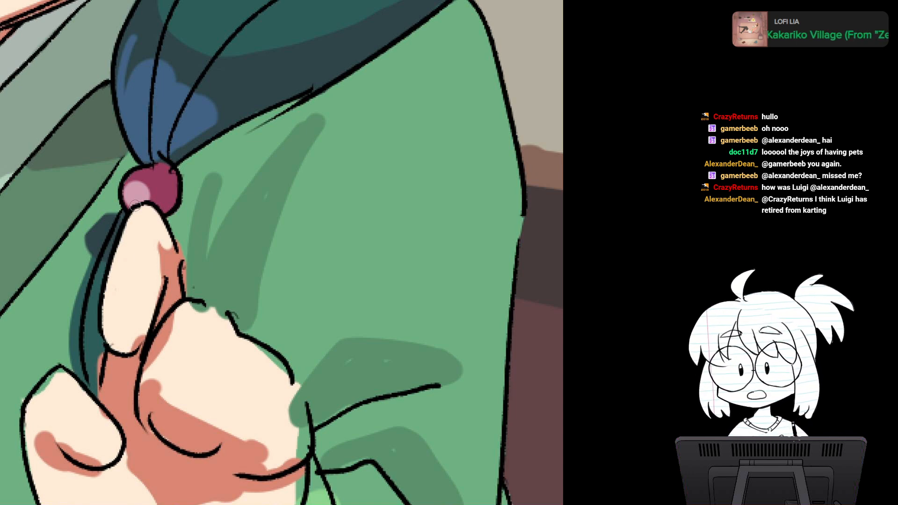
Step: Clean up the dark teal colour spilling outside the hair strand behind the character's raised index finger
{"action": "key", "text": "ctrl+minus"}
{"action": "mouse_move", "coordinate": [135, 206]}
{"action": "left_mouse_down"}
{"action": "mouse_move", "coordinate": [140, 152]}
{"action": "mouse_move", "coordinate": [155, 330]}
{"action": "mouse_move", "coordinate": [150, 321]}
{"action": "left_mouse_up"}
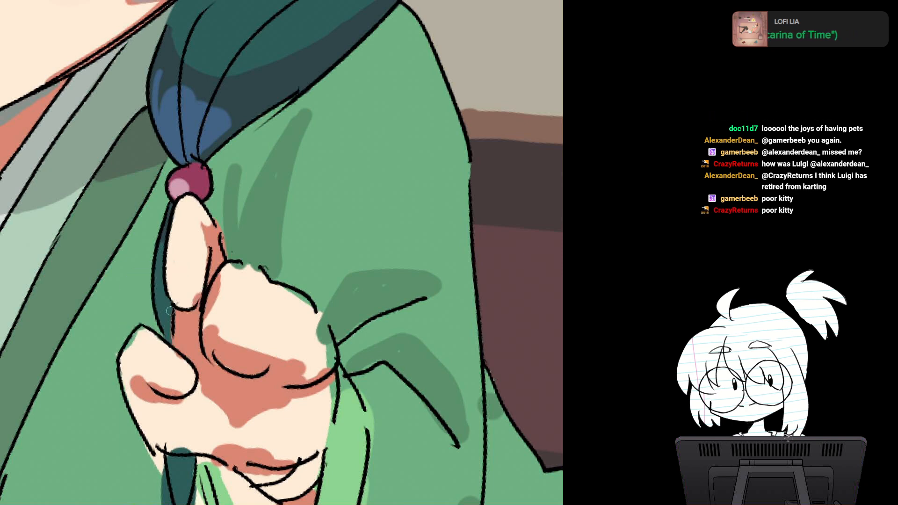
{"action": "left_click_drag", "start_coordinate": [183, 262], "coordinate": [198, 171]}
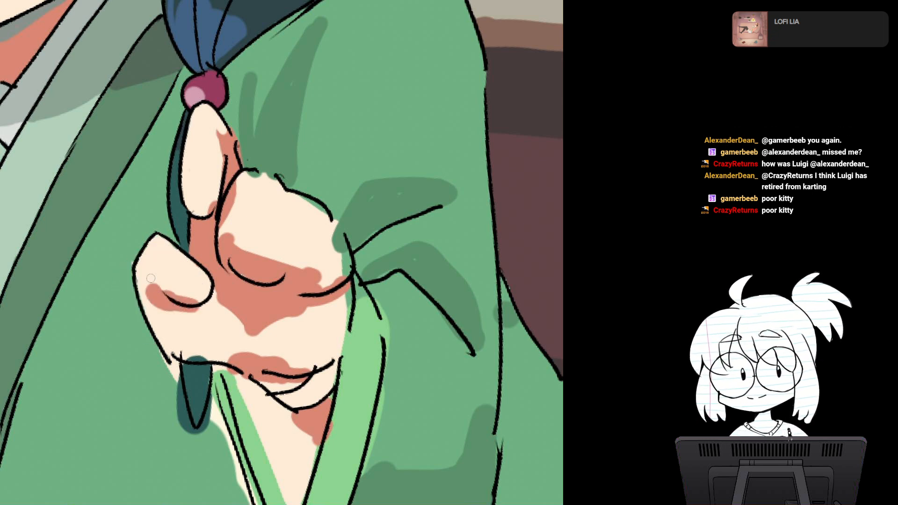
{"action": "mouse_move", "coordinate": [152, 283]}
{"action": "left_mouse_down"}
{"action": "mouse_move", "coordinate": [183, 299]}
{"action": "mouse_move", "coordinate": [199, 277]}
{"action": "left_mouse_up"}
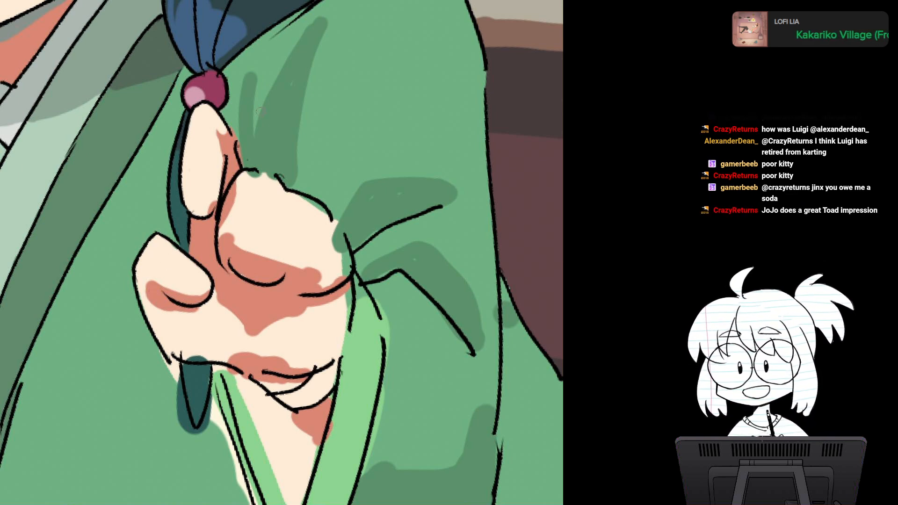
Step: Paint robe green over the skin and teal spill around the hand's lower outline and the hair tip
{"action": "scroll", "coordinate": [282, 252], "scroll_direction": "down", "scroll_amount": 3}
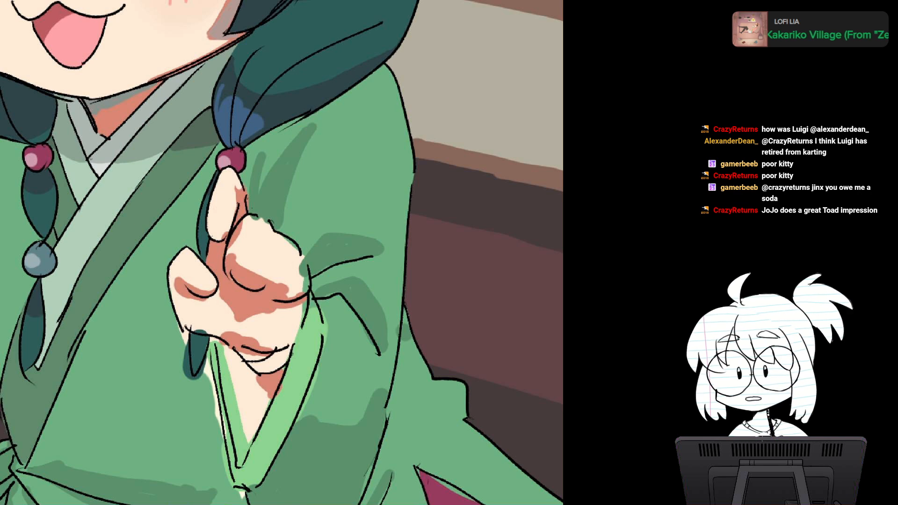
{"action": "scroll", "coordinate": [272, 260], "scroll_direction": "up", "scroll_amount": 3}
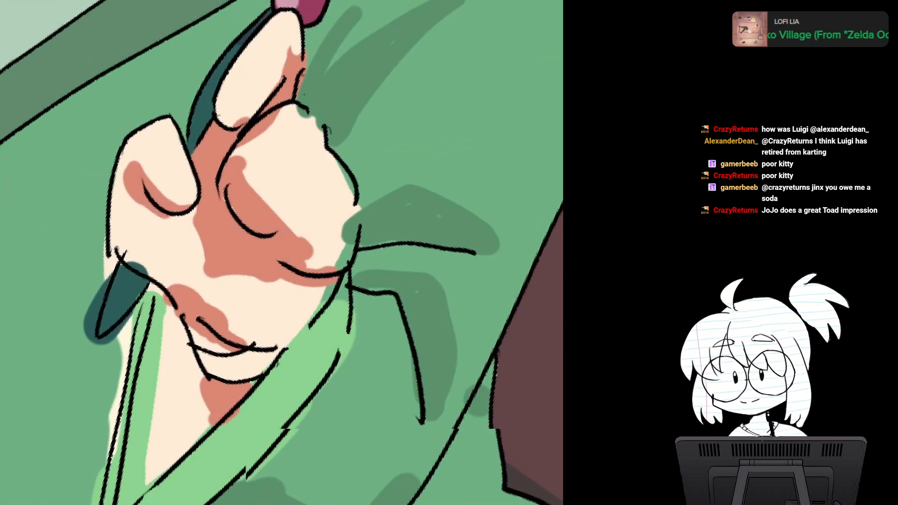
{"action": "mouse_move", "coordinate": [166, 227]}
{"action": "left_mouse_down"}
{"action": "mouse_move", "coordinate": [168, 254]}
{"action": "mouse_move", "coordinate": [164, 241]}
{"action": "left_mouse_up"}
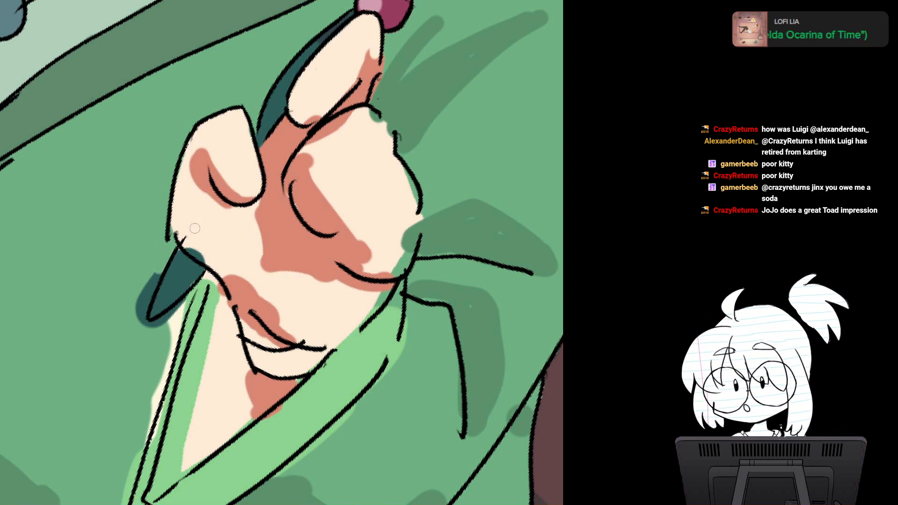
{"action": "mouse_move", "coordinate": [154, 275]}
{"action": "left_mouse_down"}
{"action": "mouse_move", "coordinate": [141, 318]}
{"action": "mouse_move", "coordinate": [141, 289]}
{"action": "mouse_move", "coordinate": [155, 300]}
{"action": "mouse_move", "coordinate": [137, 410]}
{"action": "left_mouse_up"}
{"action": "key", "text": "Escape"}
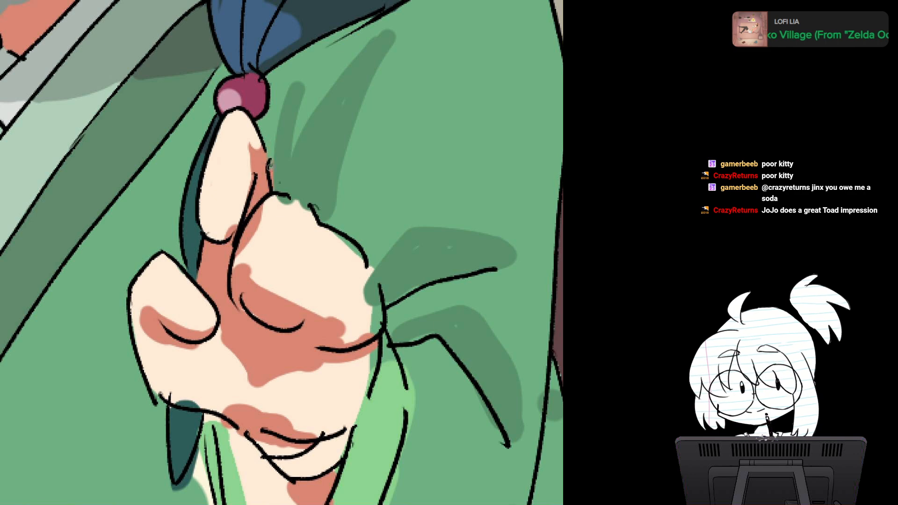
Step: Clean the colour edge along the outer side of the index finger against the green robe
{"action": "left_click", "coordinate": [279, 157], "text": "alt"}
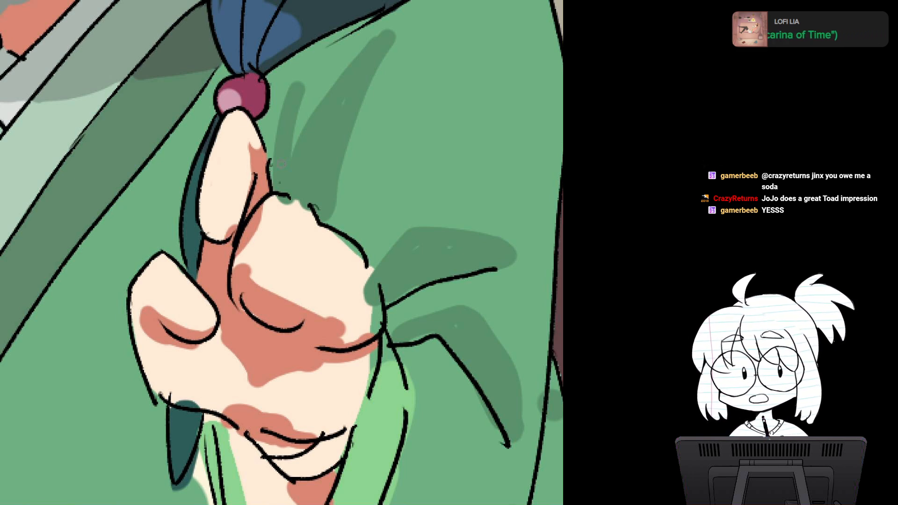
{"action": "left_click", "coordinate": [285, 137], "text": "alt"}
{"action": "mouse_move", "coordinate": [276, 135]}
{"action": "left_mouse_down"}
{"action": "mouse_move", "coordinate": [270, 162]}
{"action": "mouse_move", "coordinate": [259, 58]}
{"action": "left_mouse_up"}
{"action": "left_click_drag", "start_coordinate": [202, 152], "coordinate": [222, 140]}
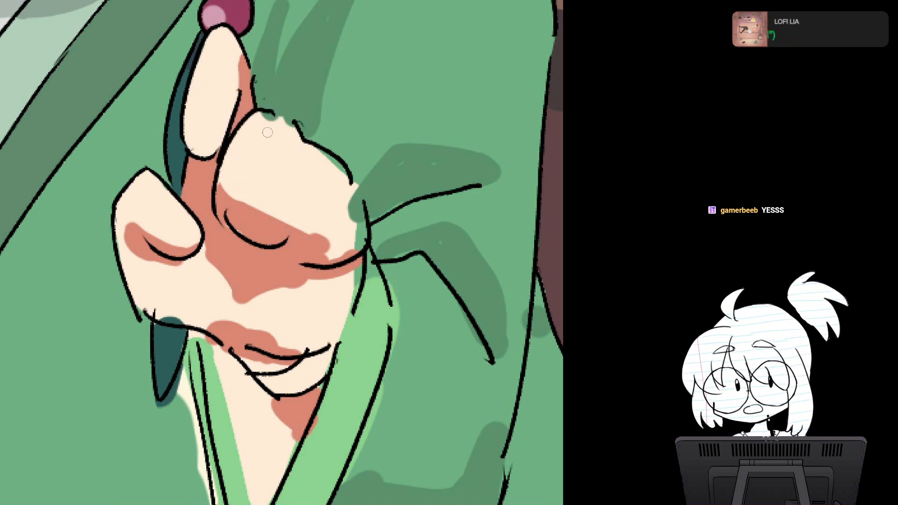
Step: Fill the gaps along the fist's knuckles and outer edge with skin colour up to the outline
{"action": "left_click_drag", "start_coordinate": [267, 132], "coordinate": [235, 216]}
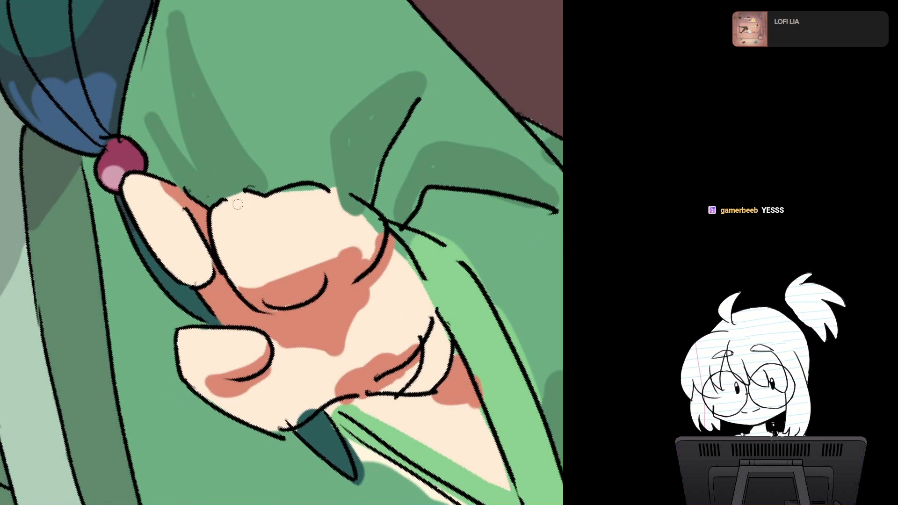
{"action": "mouse_move", "coordinate": [225, 219]}
{"action": "left_mouse_down"}
{"action": "mouse_move", "coordinate": [214, 166]}
{"action": "mouse_move", "coordinate": [234, 266]}
{"action": "mouse_move", "coordinate": [234, 201]}
{"action": "mouse_move", "coordinate": [218, 135]}
{"action": "left_mouse_up"}
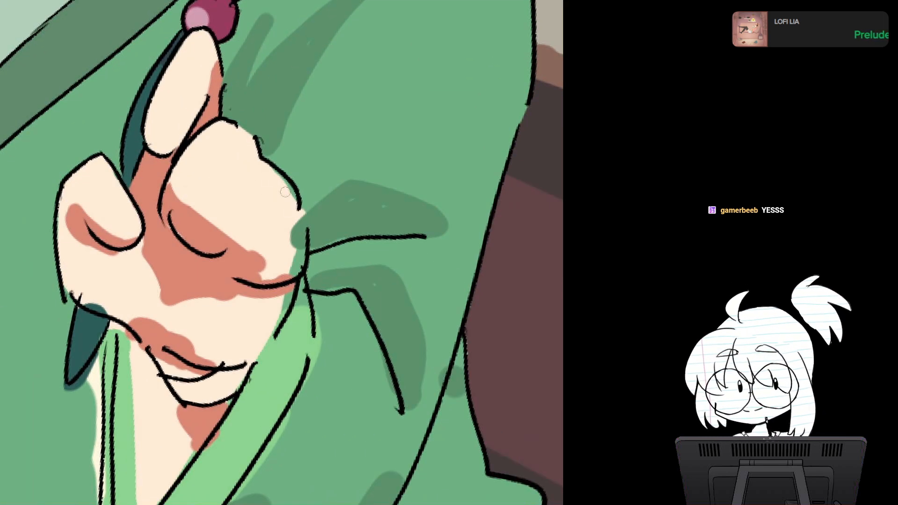
{"action": "mouse_move", "coordinate": [293, 210]}
{"action": "left_mouse_down"}
{"action": "mouse_move", "coordinate": [304, 236]}
{"action": "mouse_move", "coordinate": [300, 213]}
{"action": "mouse_move", "coordinate": [294, 271]}
{"action": "mouse_move", "coordinate": [302, 212]}
{"action": "mouse_move", "coordinate": [302, 221]}
{"action": "left_mouse_up"}
{"action": "left_click_drag", "start_coordinate": [308, 188], "coordinate": [308, 302]}
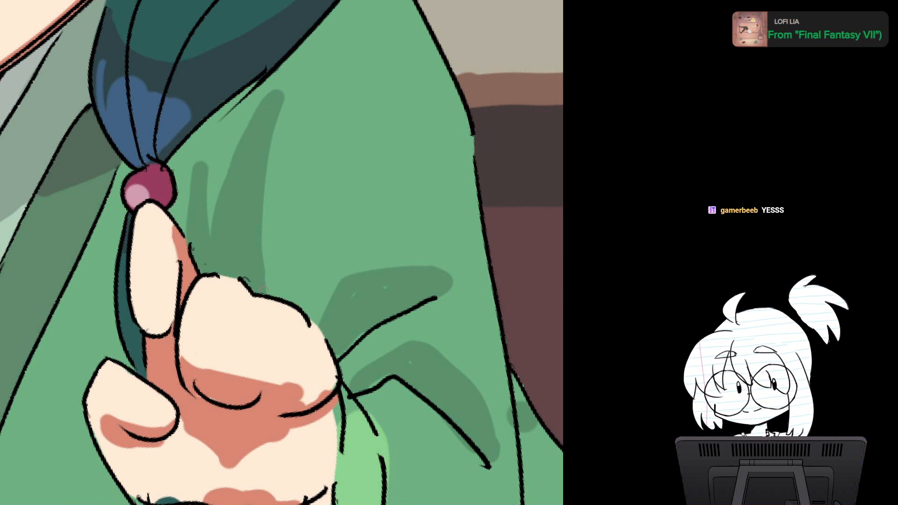
{"action": "left_click_drag", "start_coordinate": [307, 301], "coordinate": [277, 150]}
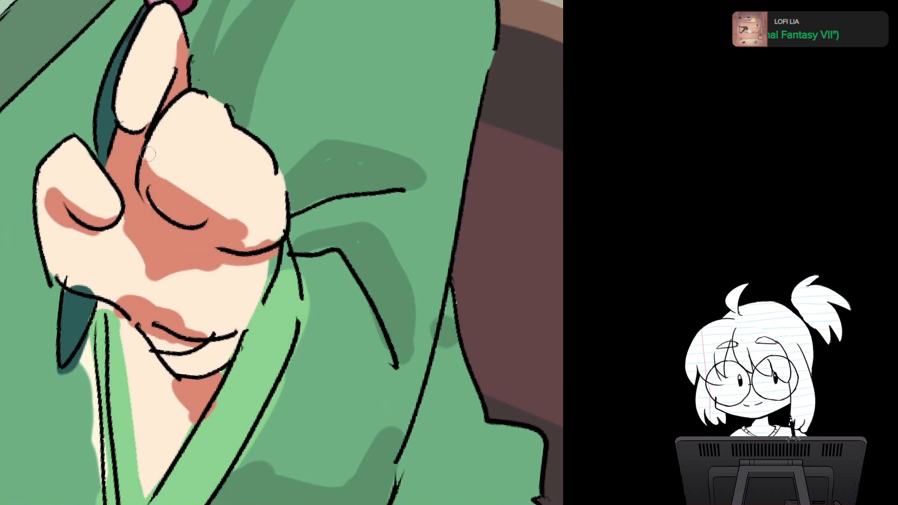
Step: Smooth and reshape the reddish shadows under the fist's curled fingers and on the small lower finger
{"action": "left_click_drag", "start_coordinate": [150, 159], "coordinate": [249, 232]}
{"action": "left_click_drag", "start_coordinate": [299, 280], "coordinate": [325, 241]}
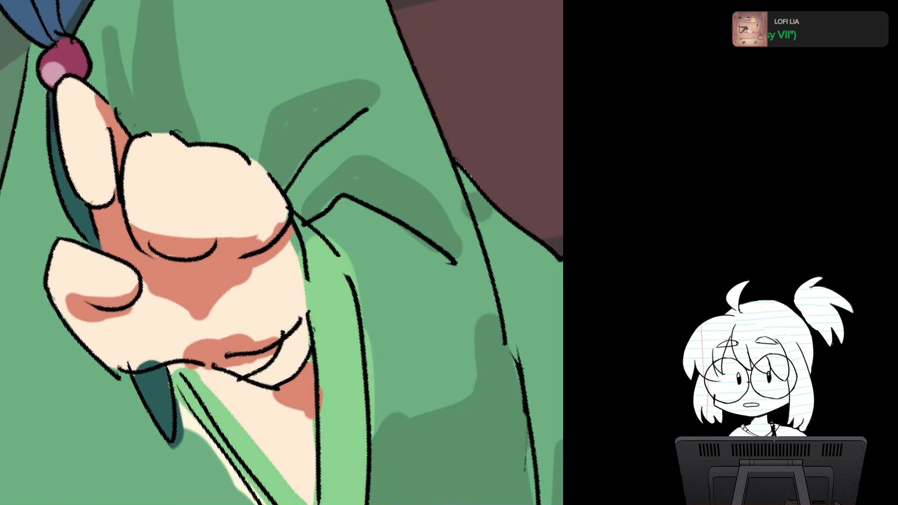
{"action": "left_click_drag", "start_coordinate": [255, 240], "coordinate": [288, 214]}
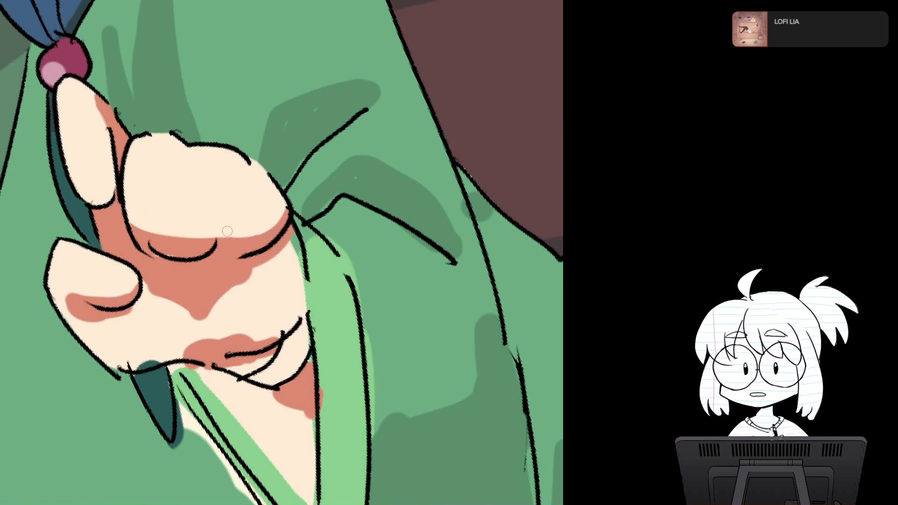
{"action": "left_click_drag", "start_coordinate": [227, 231], "coordinate": [242, 209]}
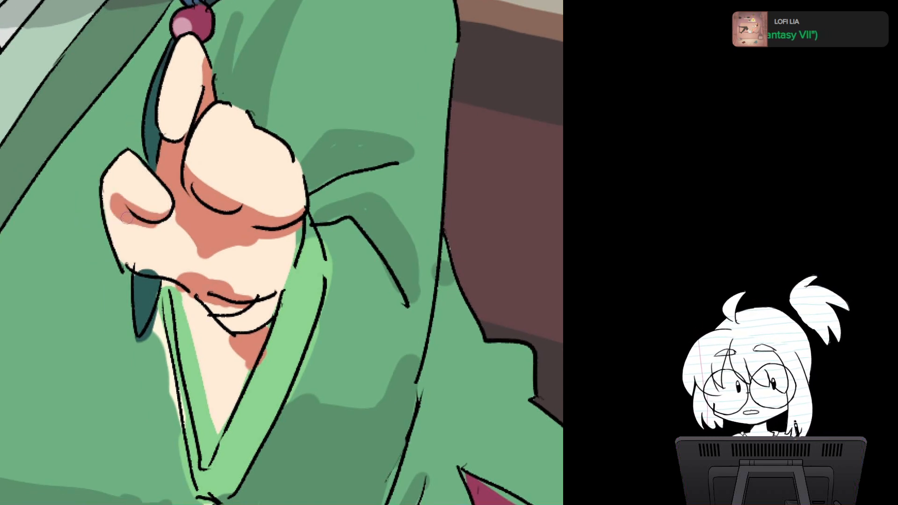
{"action": "left_click_drag", "start_coordinate": [111, 192], "coordinate": [122, 216]}
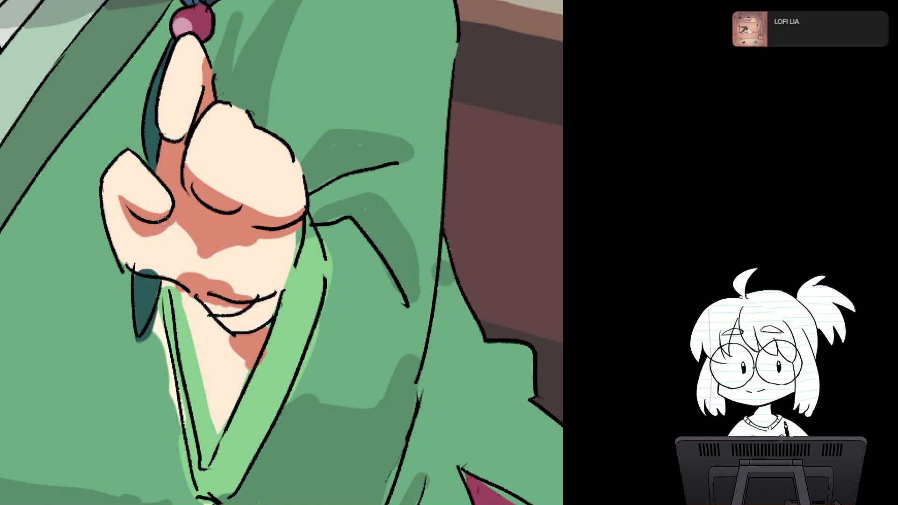
Step: Trim the reddish palm shadow with skin colour into a thin band ending in a small point
{"action": "key", "text": "r"}
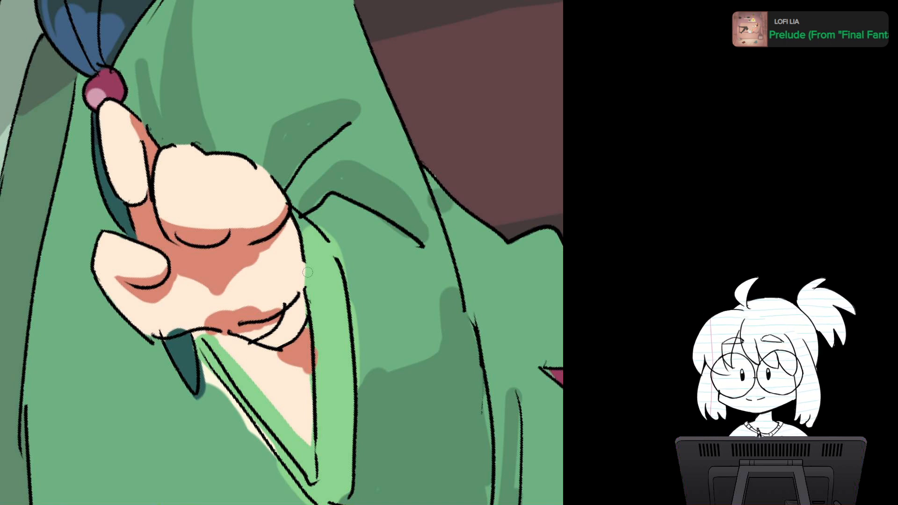
{"action": "left_click", "coordinate": [250, 255], "text": "alt"}
{"action": "left_click_drag", "start_coordinate": [289, 220], "coordinate": [273, 244]}
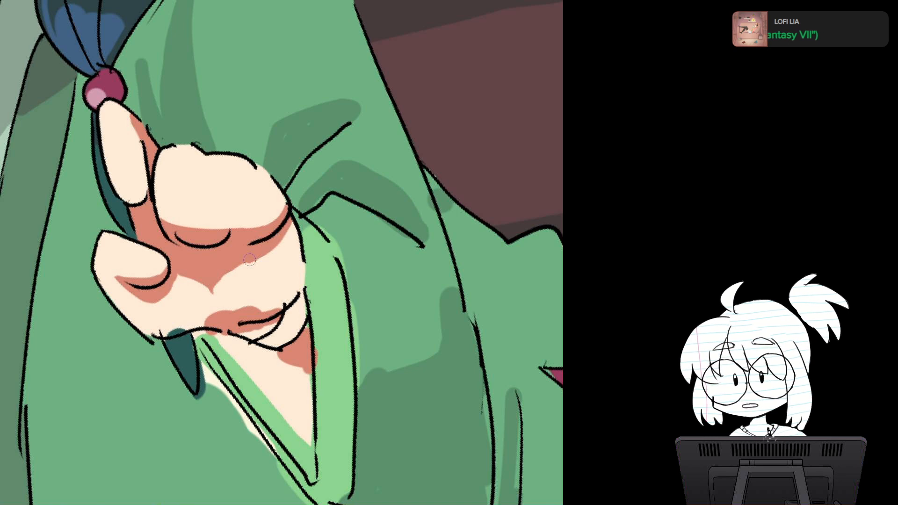
{"action": "mouse_move", "coordinate": [224, 262]}
{"action": "left_mouse_down"}
{"action": "mouse_move", "coordinate": [205, 268]}
{"action": "mouse_move", "coordinate": [283, 248]}
{"action": "mouse_move", "coordinate": [265, 244]}
{"action": "left_mouse_up"}
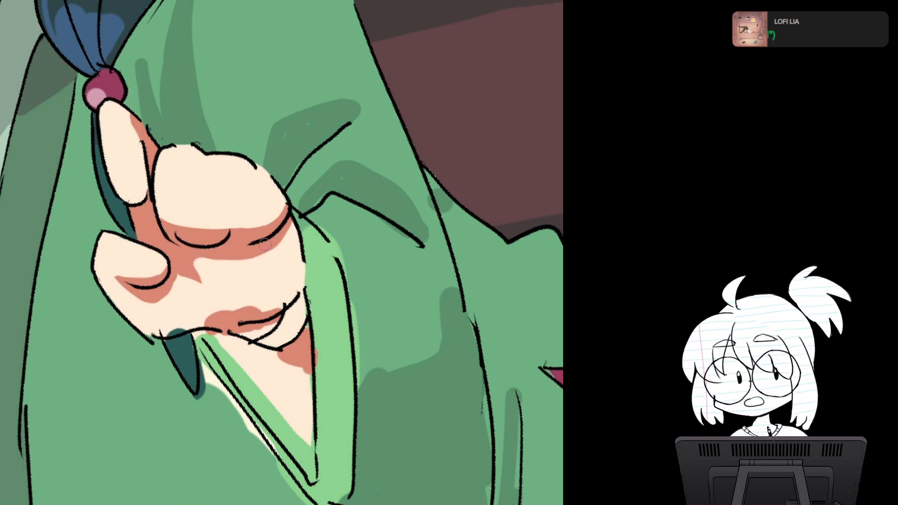
{"action": "key", "text": "asciicircum"}
{"action": "scroll", "coordinate": [265, 244], "scroll_direction": "down", "scroll_amount": 3}
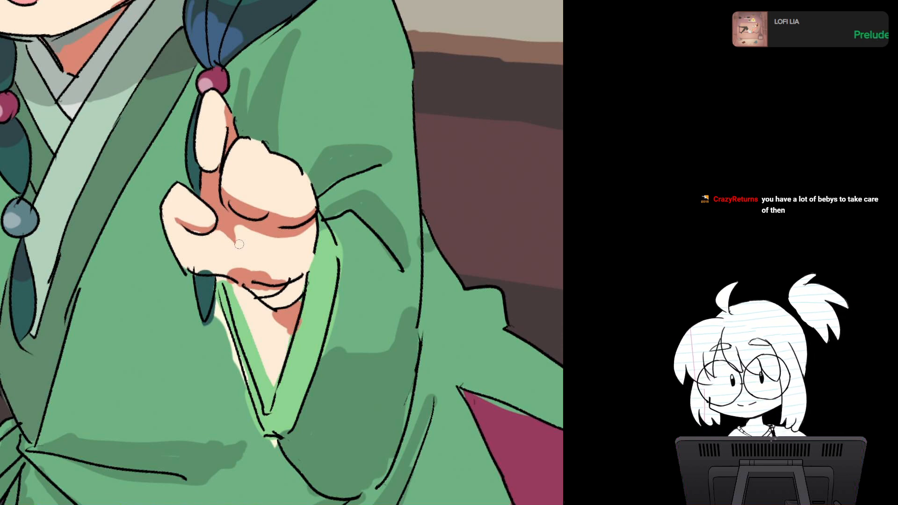
{"action": "scroll", "coordinate": [239, 244], "scroll_direction": "down", "scroll_amount": 5}
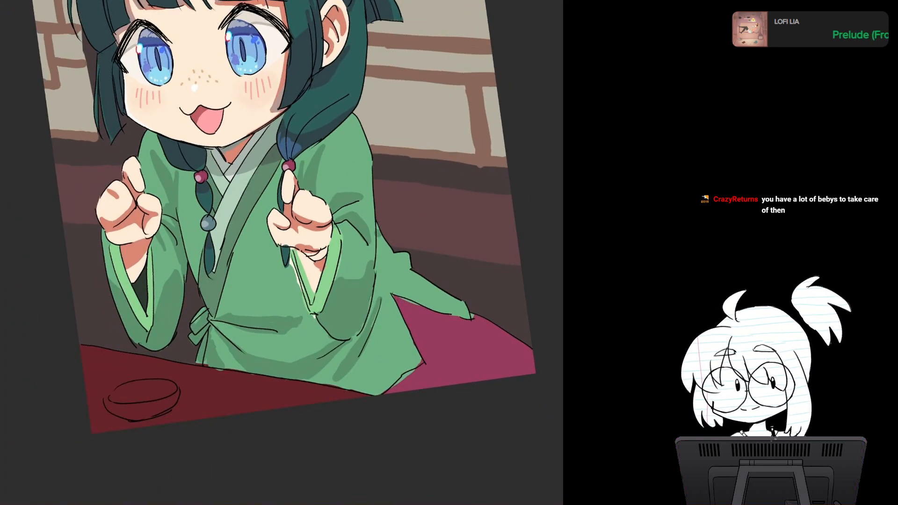
Step: Extend the pointed tip of the palm shadow further down toward the wrist
{"action": "scroll", "coordinate": [322, 262], "scroll_direction": "up", "scroll_amount": 4}
{"action": "scroll", "coordinate": [253, 135], "scroll_direction": "up", "scroll_amount": 3}
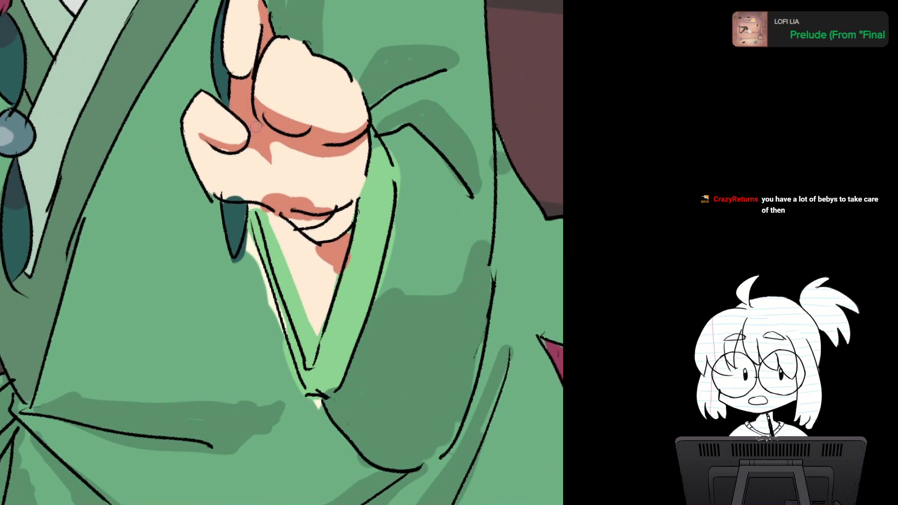
{"action": "scroll", "coordinate": [253, 135], "scroll_direction": "up", "scroll_amount": 2}
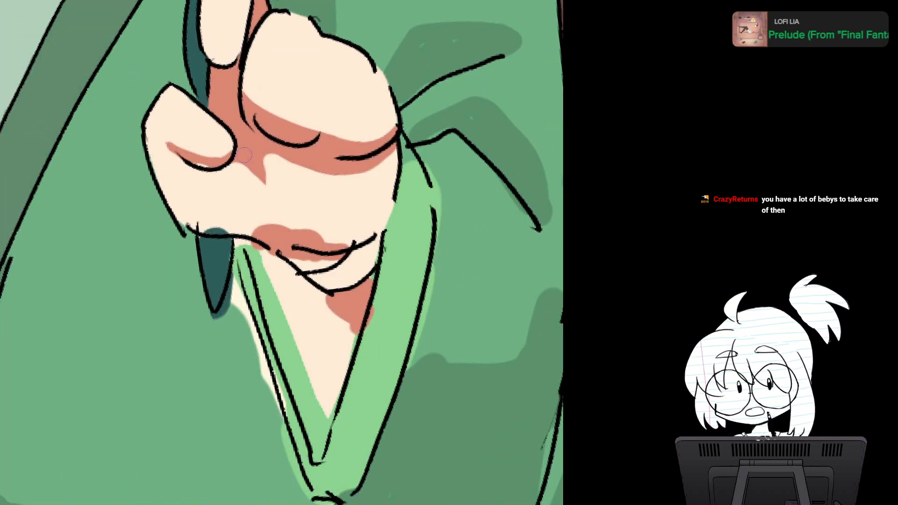
{"action": "mouse_move", "coordinate": [233, 163]}
{"action": "left_mouse_down"}
{"action": "mouse_move", "coordinate": [252, 202]}
{"action": "mouse_move", "coordinate": [253, 173]}
{"action": "mouse_move", "coordinate": [241, 165]}
{"action": "mouse_move", "coordinate": [265, 180]}
{"action": "left_mouse_up"}
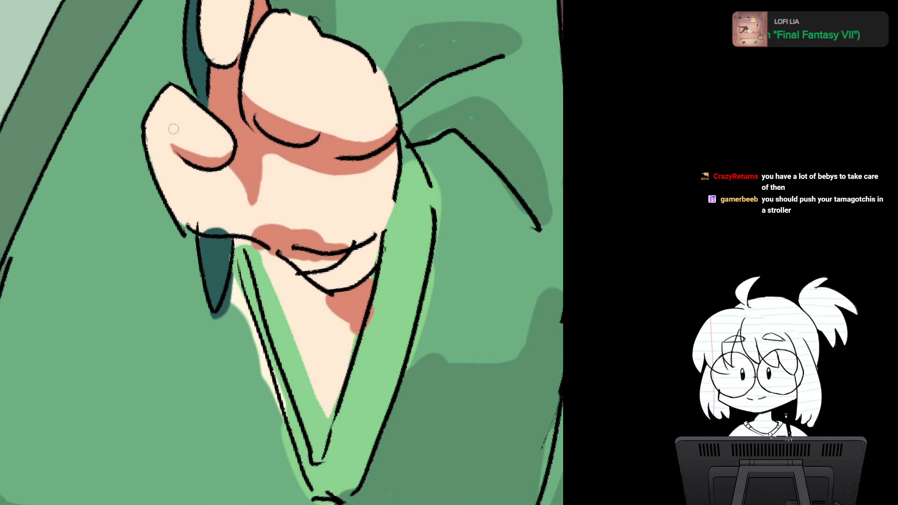
Step: Trim the reddish shadow at the base of the palm to a thin sliver along the wrist crease
{"action": "scroll", "coordinate": [394, 285], "scroll_direction": "up", "scroll_amount": 4}
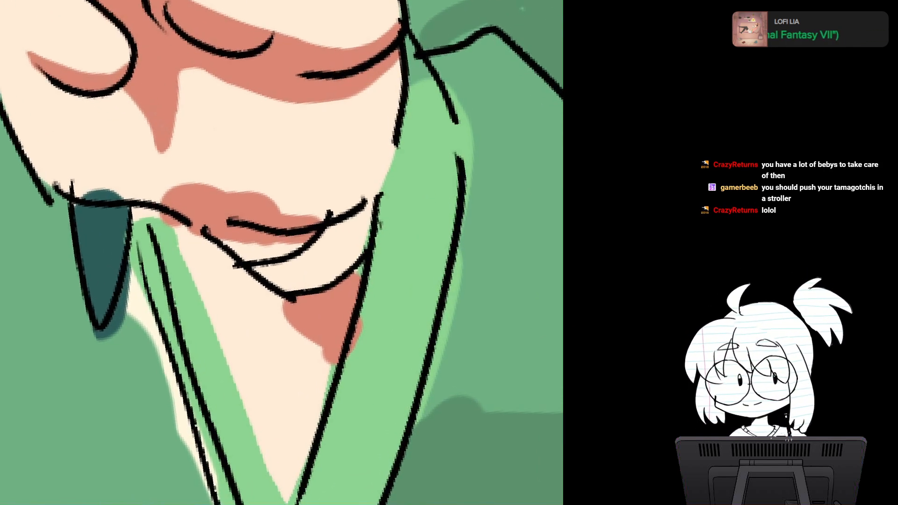
{"action": "scroll", "coordinate": [334, 257], "scroll_direction": "down", "scroll_amount": 4}
{"action": "key", "text": "minus"}
{"action": "key", "text": "minus"}
{"action": "key", "text": "minus"}
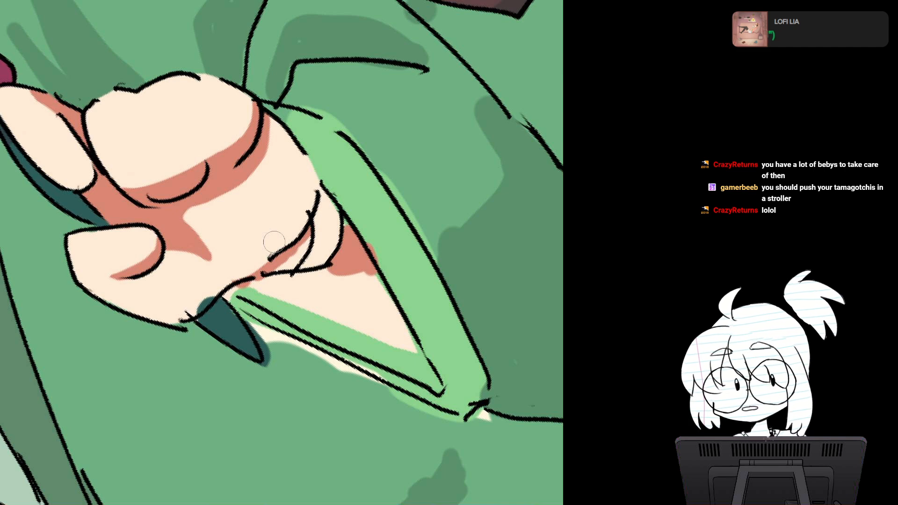
{"action": "mouse_move", "coordinate": [274, 242]}
{"action": "left_mouse_down"}
{"action": "mouse_move", "coordinate": [287, 216]}
{"action": "mouse_move", "coordinate": [299, 220]}
{"action": "mouse_move", "coordinate": [255, 218]}
{"action": "left_mouse_up"}
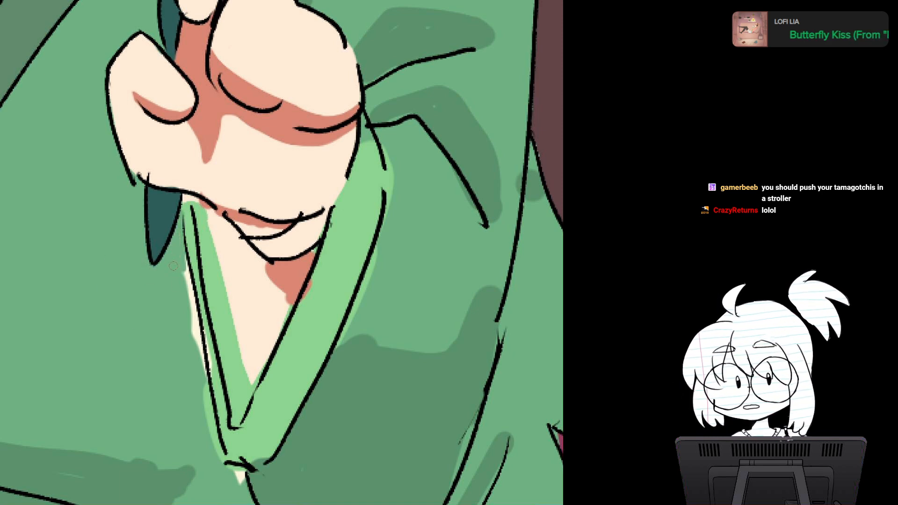
Step: Cover the teal spill at the hair tip and the skin spill outside the sleeve cuff with robe green
{"action": "mouse_move", "coordinate": [271, 299]}
{"action": "left_mouse_down"}
{"action": "mouse_move", "coordinate": [292, 195]}
{"action": "mouse_move", "coordinate": [257, 201]}
{"action": "mouse_move", "coordinate": [267, 267]}
{"action": "left_mouse_up"}
{"action": "scroll", "coordinate": [365, 247], "scroll_direction": "down", "scroll_amount": 3}
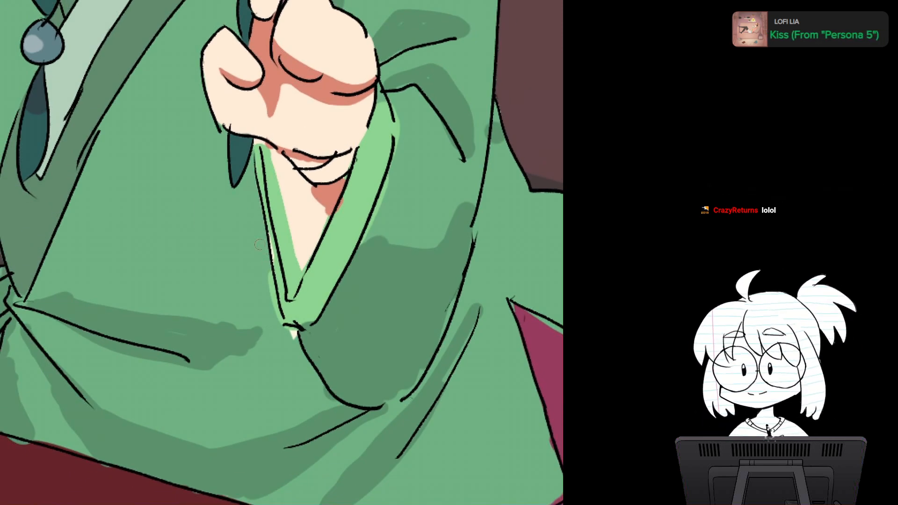
{"action": "mouse_move", "coordinate": [265, 263]}
{"action": "left_mouse_down"}
{"action": "mouse_move", "coordinate": [279, 324]}
{"action": "mouse_move", "coordinate": [321, 307]}
{"action": "mouse_move", "coordinate": [303, 225]}
{"action": "mouse_move", "coordinate": [293, 237]}
{"action": "left_mouse_up"}
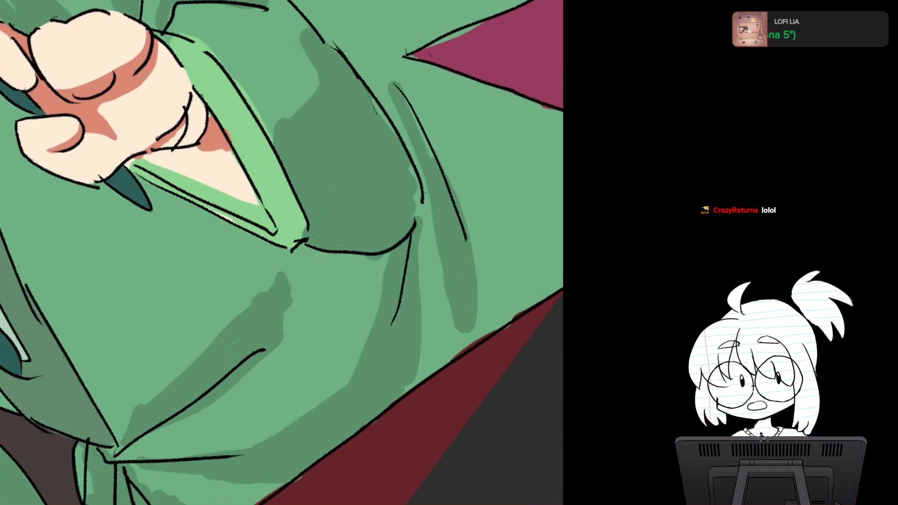
Step: Sample the dark green and smooth the ragged end of the robe's fold shadow above the waist crease
{"action": "left_click_drag", "start_coordinate": [265, 319], "coordinate": [273, 245]}
{"action": "left_click", "coordinate": [273, 243], "text": "alt"}
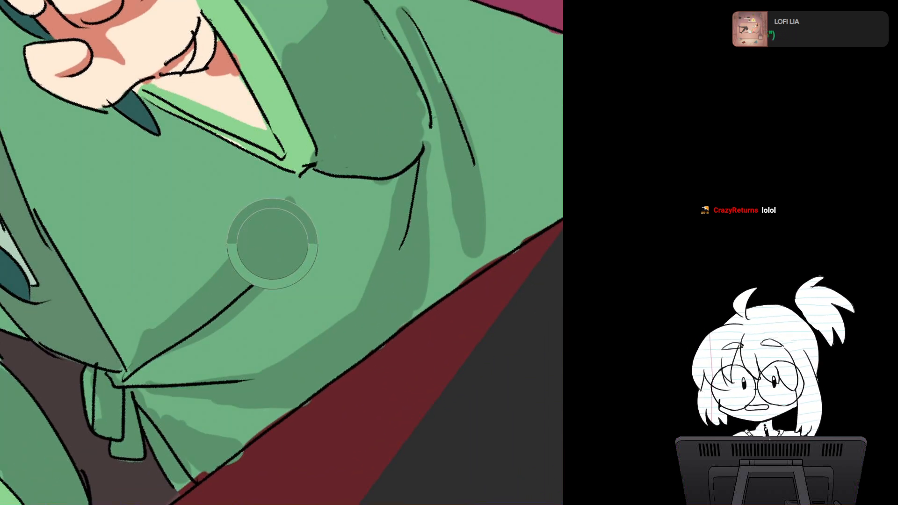
{"action": "left_click_drag", "start_coordinate": [289, 202], "coordinate": [226, 286]}
{"action": "mouse_move", "coordinate": [238, 255]}
{"action": "left_mouse_down"}
{"action": "mouse_move", "coordinate": [266, 227]}
{"action": "mouse_move", "coordinate": [287, 255]}
{"action": "left_mouse_up"}
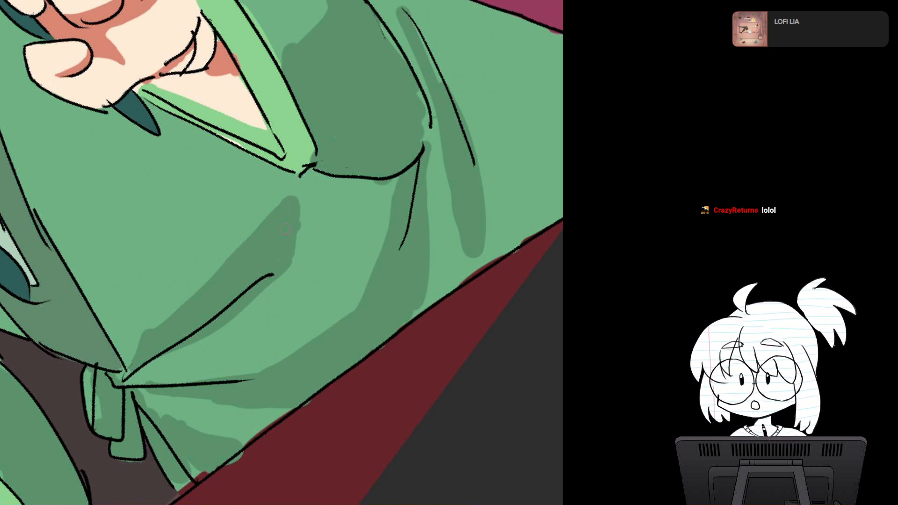
{"action": "left_click_drag", "start_coordinate": [293, 216], "coordinate": [297, 256]}
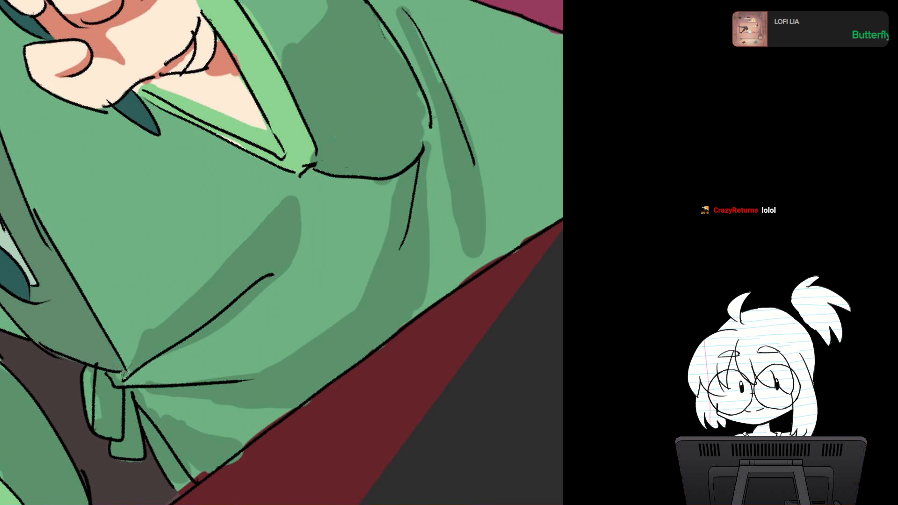
Step: Clean the robe's lower hem along the table edge, covering the red spill with robe green and the green spill with table red
{"action": "mouse_move", "coordinate": [126, 365]}
{"action": "left_mouse_down"}
{"action": "mouse_move", "coordinate": [123, 373]}
{"action": "mouse_move", "coordinate": [85, 296]}
{"action": "mouse_move", "coordinate": [93, 203]}
{"action": "mouse_move", "coordinate": [125, 249]}
{"action": "left_mouse_up"}
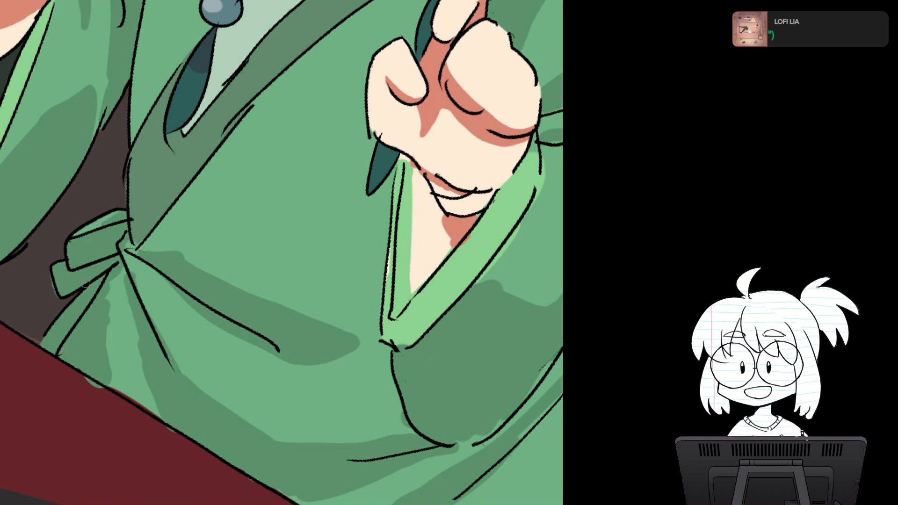
{"action": "left_click_drag", "start_coordinate": [85, 284], "coordinate": [112, 130]}
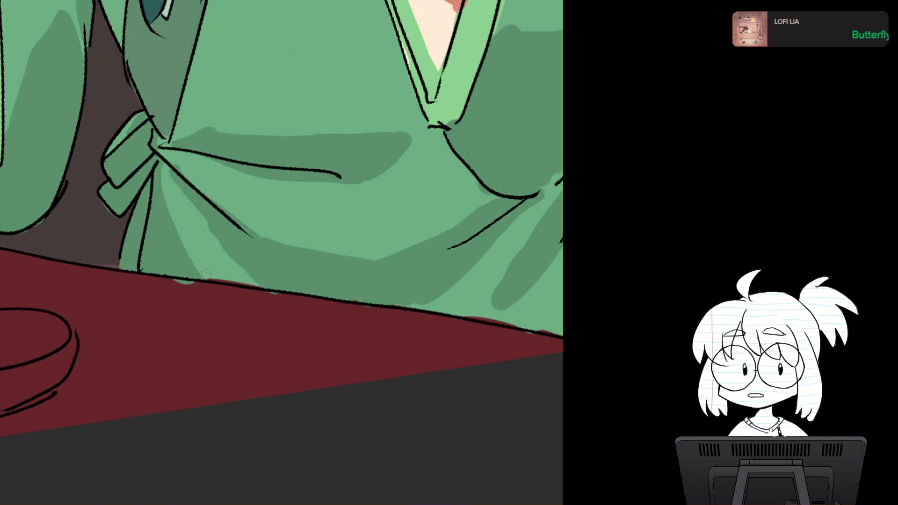
{"action": "left_click_drag", "start_coordinate": [207, 274], "coordinate": [242, 291]}
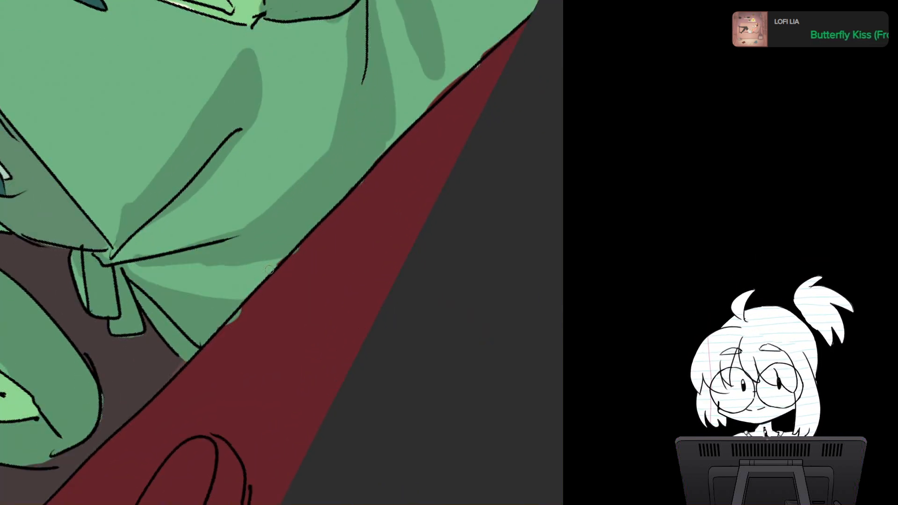
{"action": "key", "text": "Escape"}
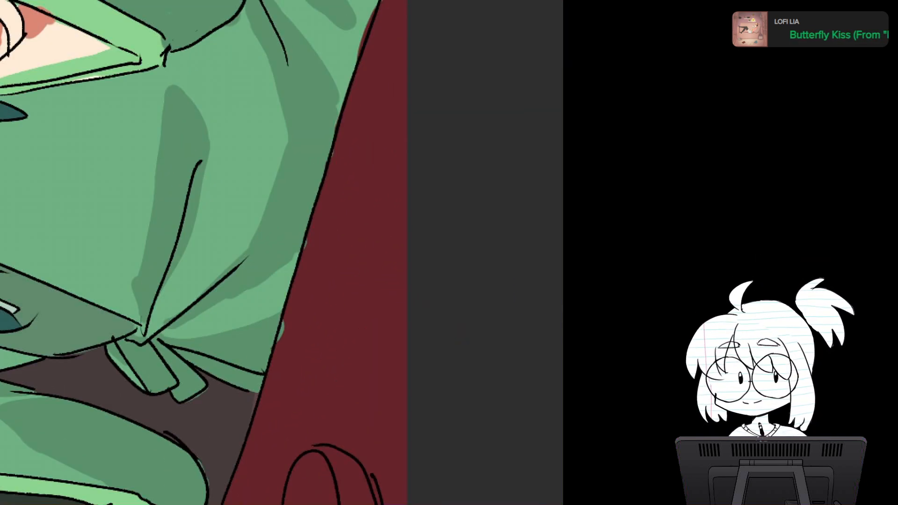
{"action": "left_click", "coordinate": [173, 303], "text": "alt"}
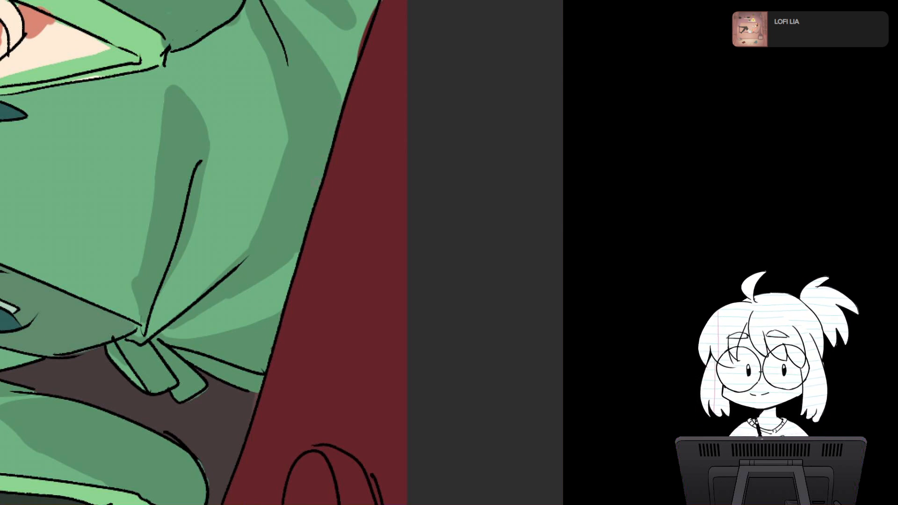
Step: Fill the gap in the cuff's narrow band with light green and cover the green spill inside the sleeve opening with skin colour
{"action": "left_click_drag", "start_coordinate": [316, 171], "coordinate": [263, 302]}
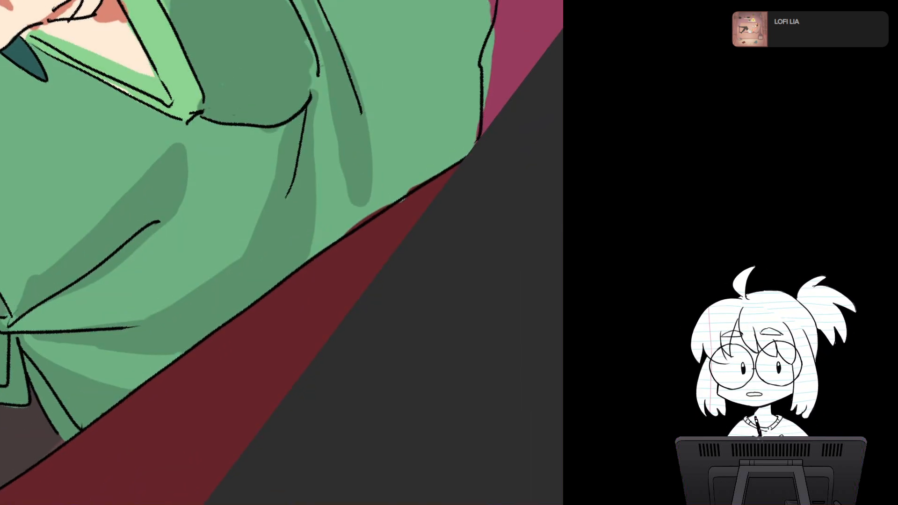
{"action": "left_click_drag", "start_coordinate": [316, 171], "coordinate": [339, 185]}
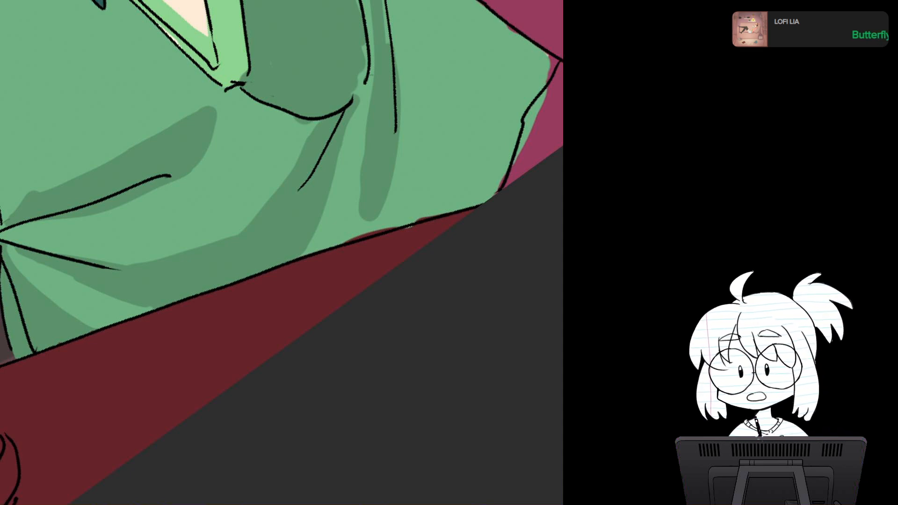
{"action": "left_click_drag", "start_coordinate": [316, 171], "coordinate": [257, 193]}
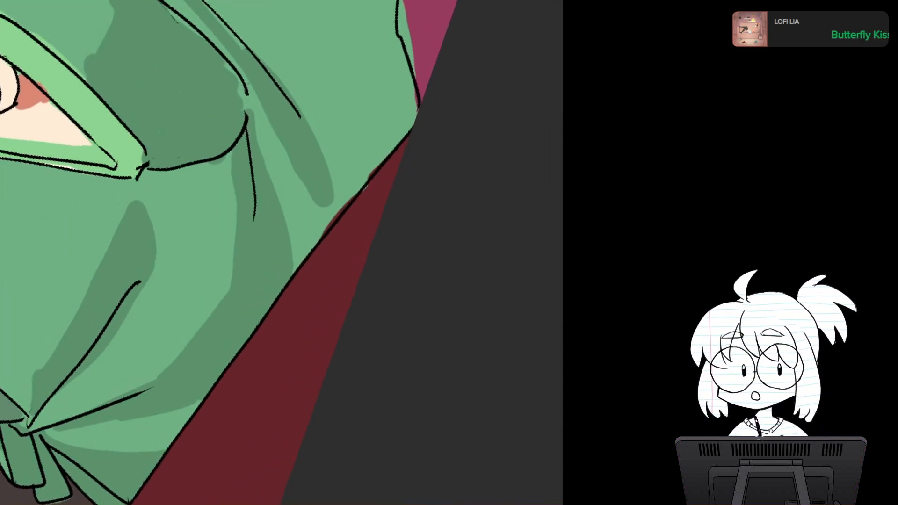
{"action": "left_click_drag", "start_coordinate": [263, 234], "coordinate": [314, 263]}
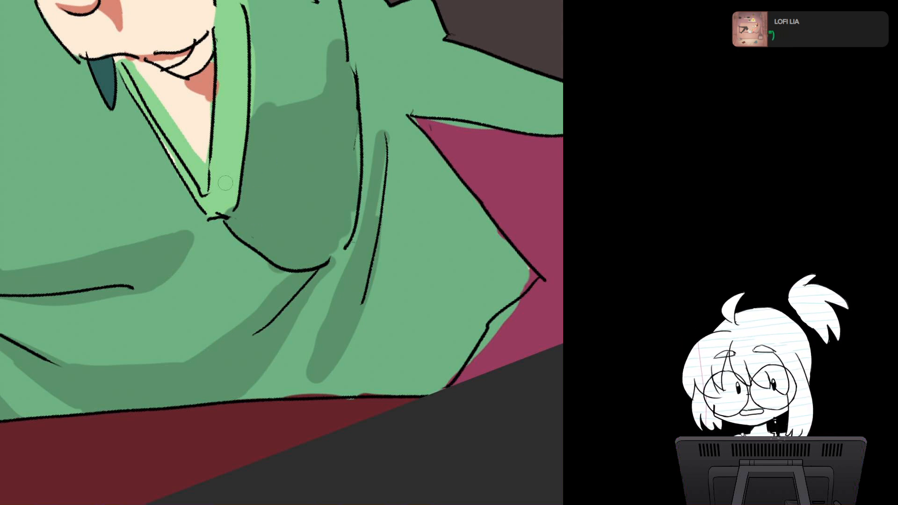
{"action": "left_click_drag", "start_coordinate": [226, 206], "coordinate": [226, 209]}
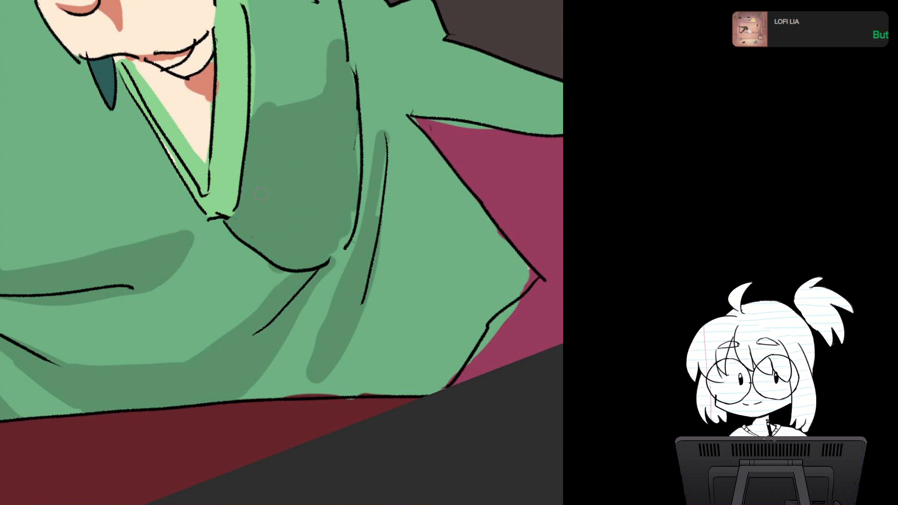
{"action": "key", "text": "5"}
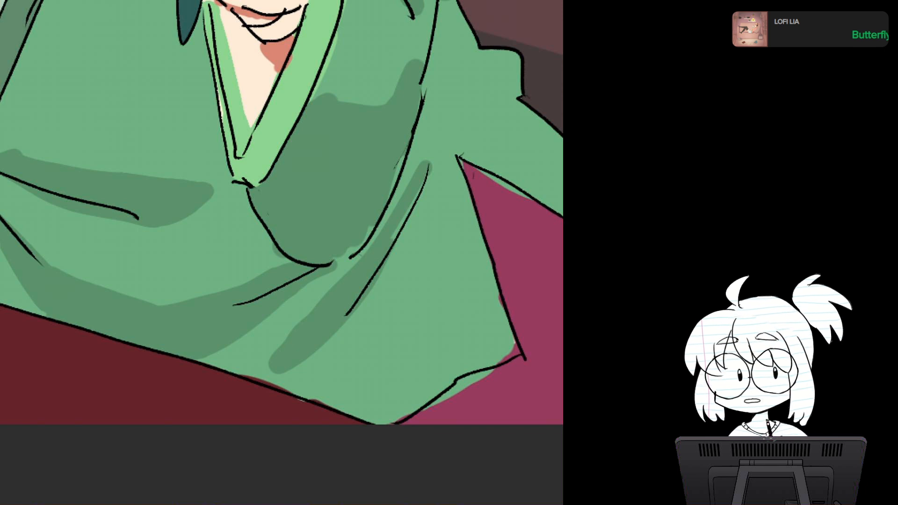
{"action": "left_click_drag", "start_coordinate": [299, 187], "coordinate": [277, 316]}
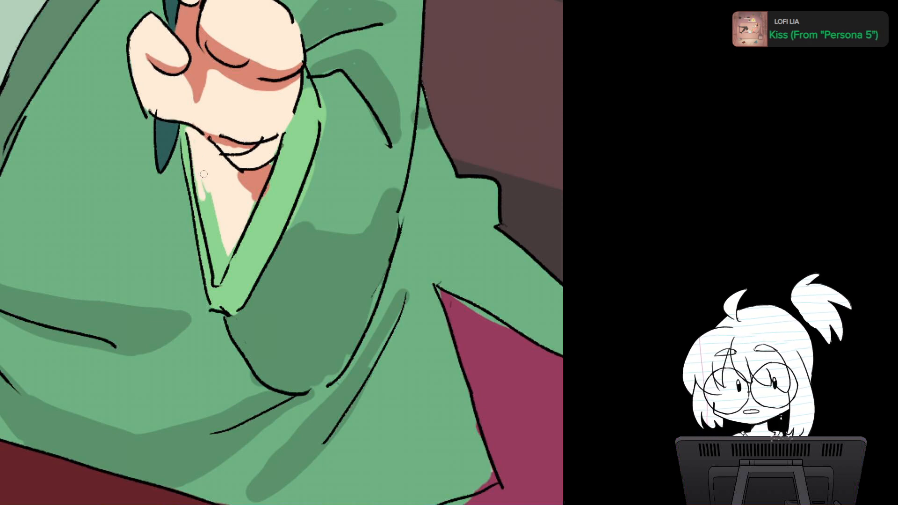
{"action": "mouse_move", "coordinate": [200, 199]}
{"action": "left_mouse_down"}
{"action": "mouse_move", "coordinate": [200, 182]}
{"action": "mouse_move", "coordinate": [213, 245]}
{"action": "mouse_move", "coordinate": [219, 243]}
{"action": "mouse_move", "coordinate": [218, 280]}
{"action": "mouse_move", "coordinate": [234, 239]}
{"action": "left_mouse_up"}
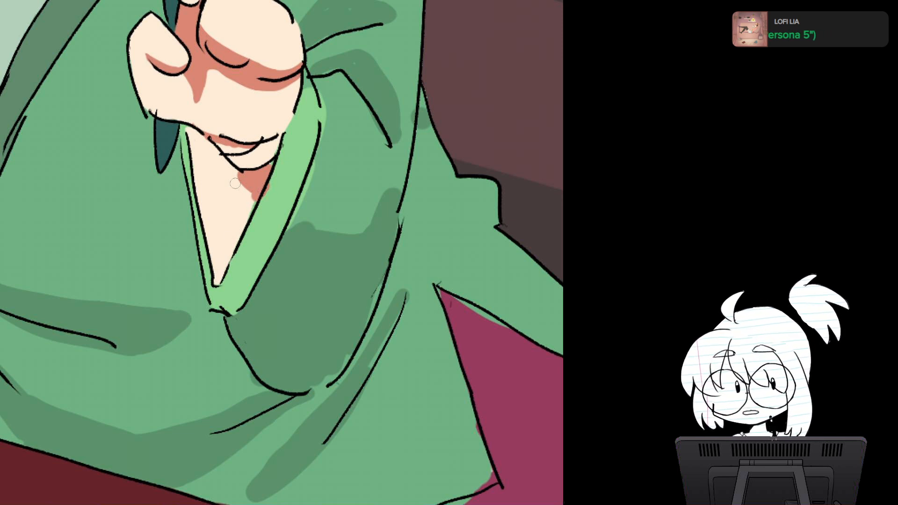
Step: Trim the reddish shadow below the wrist to a clean triangle and cover the light green spill outside the cuff
{"action": "mouse_move", "coordinate": [234, 184]}
{"action": "left_mouse_down"}
{"action": "mouse_move", "coordinate": [250, 197]}
{"action": "mouse_move", "coordinate": [246, 213]}
{"action": "left_mouse_up"}
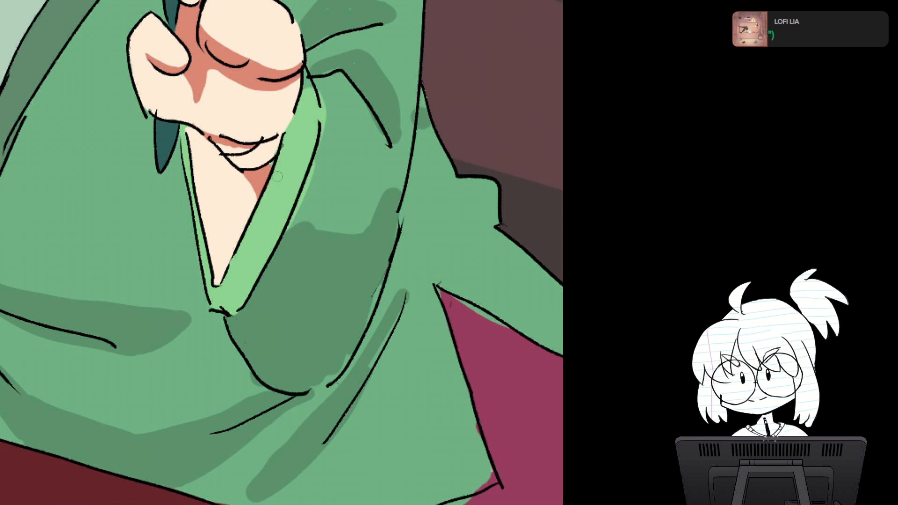
{"action": "left_click_drag", "start_coordinate": [251, 193], "coordinate": [257, 195]}
{"action": "key", "text": "ctrl+z"}
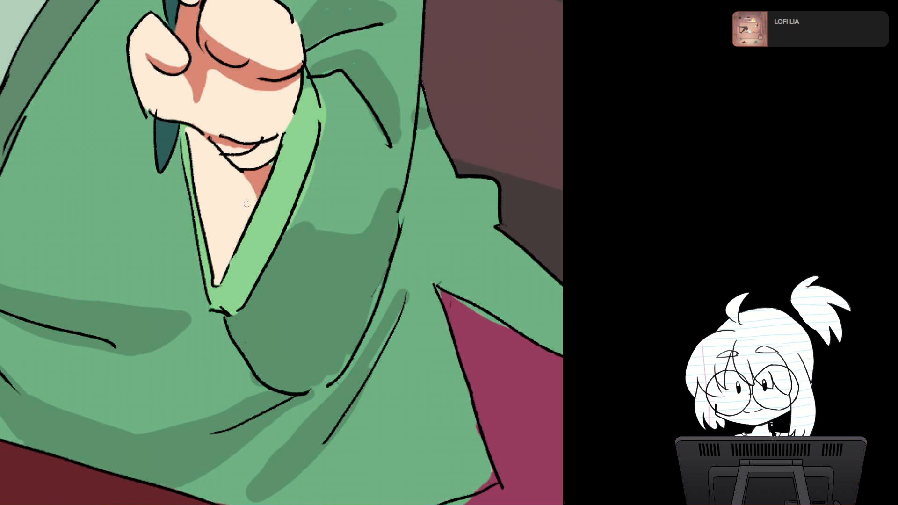
{"action": "left_click", "coordinate": [250, 203], "text": "alt"}
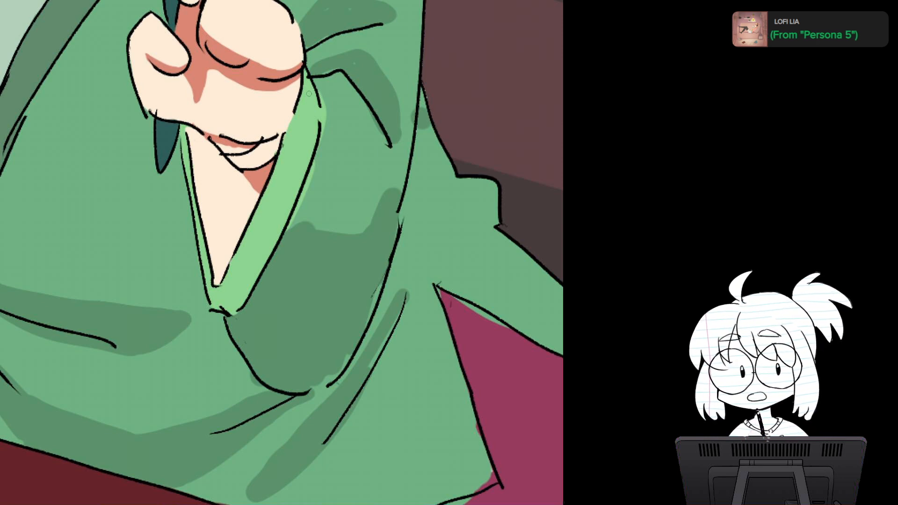
{"action": "left_click_drag", "start_coordinate": [308, 94], "coordinate": [249, 39]}
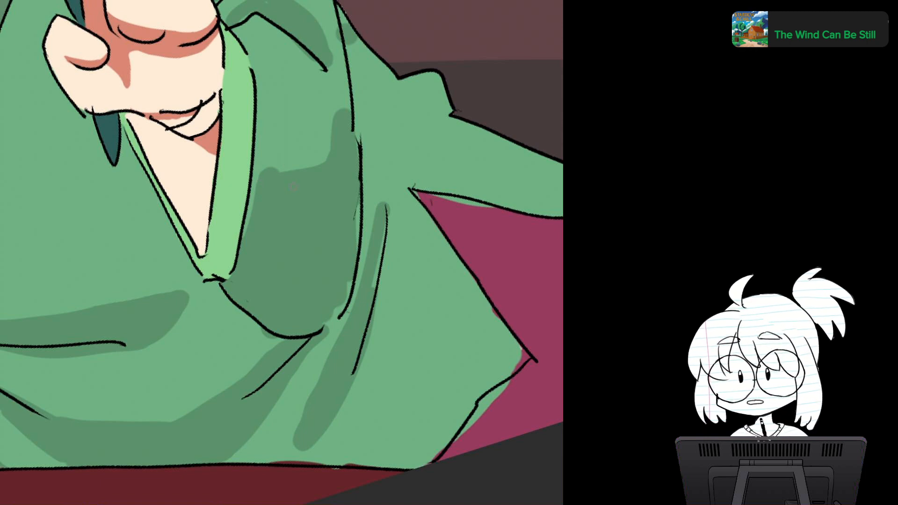
Step: Fill the sleeve opening below the hand with dark grey-green, from the wrist down to the cuff's pointed tip
{"action": "mouse_move", "coordinate": [282, 253]}
{"action": "left_mouse_down"}
{"action": "mouse_move", "coordinate": [275, 227]}
{"action": "mouse_move", "coordinate": [250, 218]}
{"action": "mouse_move", "coordinate": [262, 256]}
{"action": "mouse_move", "coordinate": [294, 269]}
{"action": "mouse_move", "coordinate": [386, 212]}
{"action": "mouse_move", "coordinate": [378, 216]}
{"action": "left_mouse_up"}
{"action": "scroll", "coordinate": [316, 249], "scroll_direction": "down", "scroll_amount": 5}
{"action": "scroll", "coordinate": [329, 252], "scroll_direction": "up", "scroll_amount": 5}
{"action": "scroll", "coordinate": [367, 228], "scroll_direction": "up", "scroll_amount": 2}
{"action": "left_click_drag", "start_coordinate": [282, 252], "coordinate": [269, 348]}
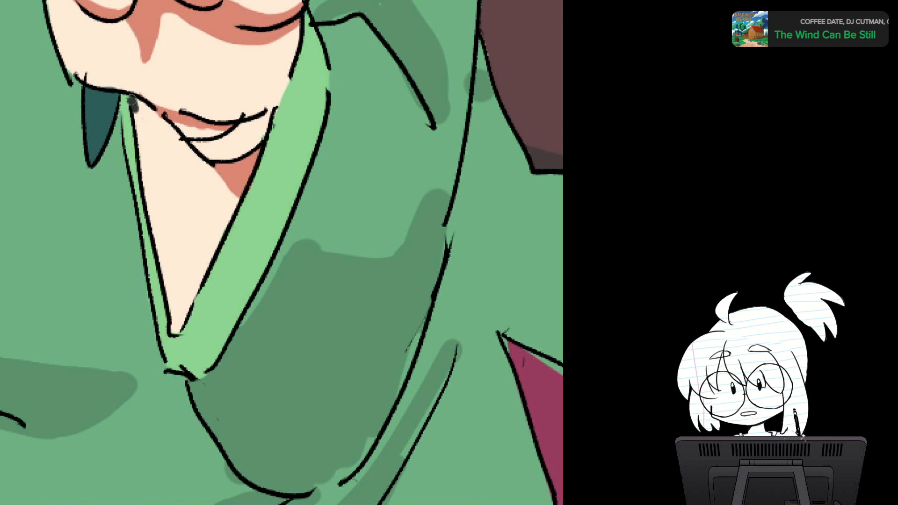
{"action": "mouse_move", "coordinate": [133, 100]}
{"action": "left_mouse_down"}
{"action": "mouse_move", "coordinate": [183, 148]}
{"action": "mouse_move", "coordinate": [176, 134]}
{"action": "mouse_move", "coordinate": [222, 190]}
{"action": "left_mouse_up"}
{"action": "left_click_drag", "start_coordinate": [204, 161], "coordinate": [239, 205]}
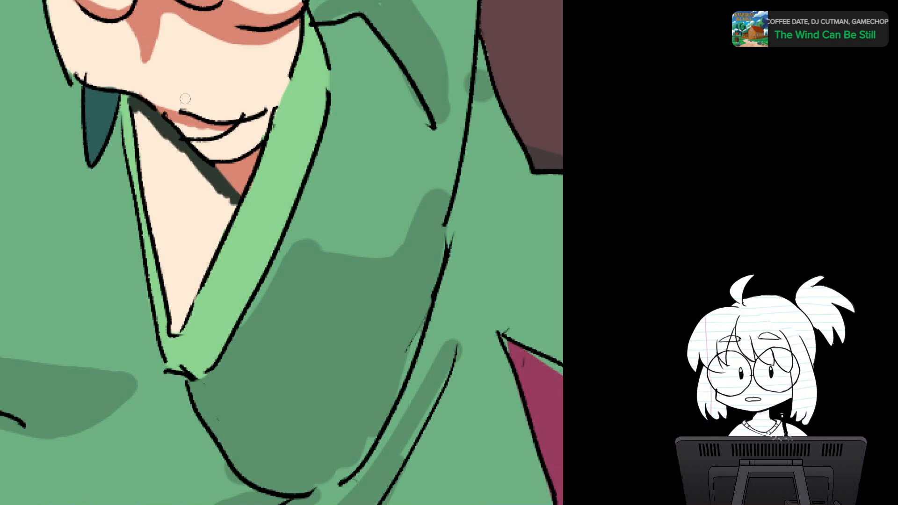
{"action": "mouse_move", "coordinate": [155, 113]}
{"action": "left_mouse_down"}
{"action": "mouse_move", "coordinate": [138, 122]}
{"action": "mouse_move", "coordinate": [155, 194]}
{"action": "mouse_move", "coordinate": [171, 199]}
{"action": "mouse_move", "coordinate": [184, 188]}
{"action": "mouse_move", "coordinate": [216, 206]}
{"action": "mouse_move", "coordinate": [205, 224]}
{"action": "mouse_move", "coordinate": [227, 219]}
{"action": "mouse_move", "coordinate": [192, 262]}
{"action": "mouse_move", "coordinate": [169, 220]}
{"action": "left_mouse_up"}
{"action": "mouse_move", "coordinate": [153, 173]}
{"action": "left_mouse_down"}
{"action": "mouse_move", "coordinate": [166, 262]}
{"action": "mouse_move", "coordinate": [173, 222]}
{"action": "left_mouse_up"}
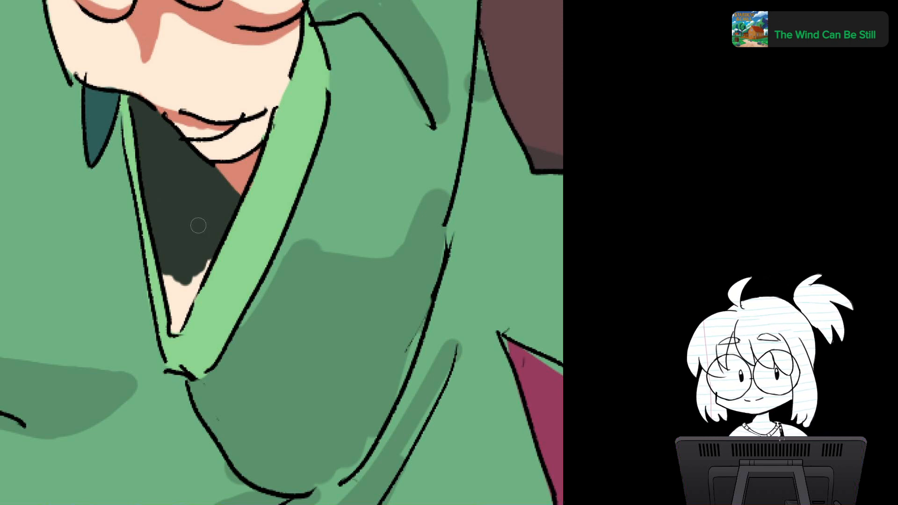
{"action": "mouse_move", "coordinate": [170, 273]}
{"action": "left_mouse_down"}
{"action": "mouse_move", "coordinate": [173, 313]}
{"action": "mouse_move", "coordinate": [196, 276]}
{"action": "mouse_move", "coordinate": [190, 306]}
{"action": "mouse_move", "coordinate": [206, 270]}
{"action": "mouse_move", "coordinate": [174, 328]}
{"action": "mouse_move", "coordinate": [185, 314]}
{"action": "left_mouse_up"}
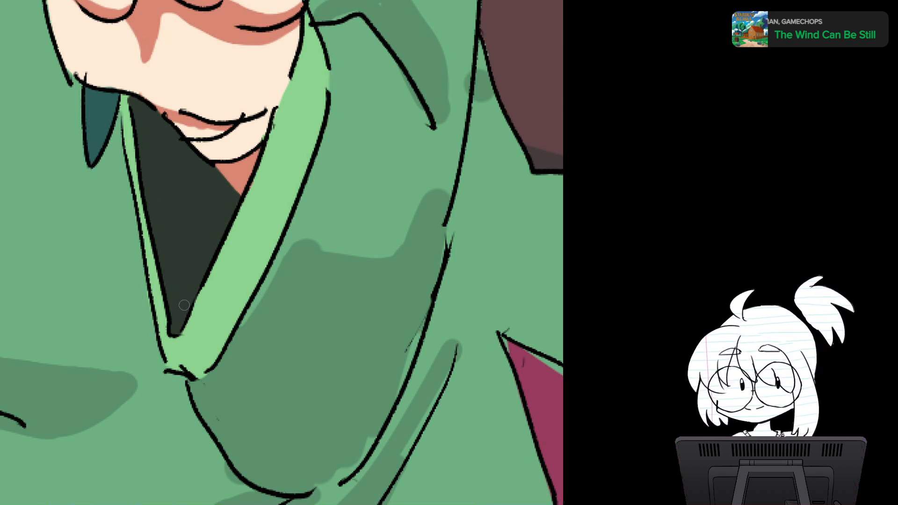
Step: Sample the light grey of the inner collar and paint it over the skin-coloured folds at the wrist
{"action": "scroll", "coordinate": [321, 287], "scroll_direction": "down", "scroll_amount": 2}
{"action": "left_click_drag", "start_coordinate": [321, 287], "coordinate": [305, 339]}
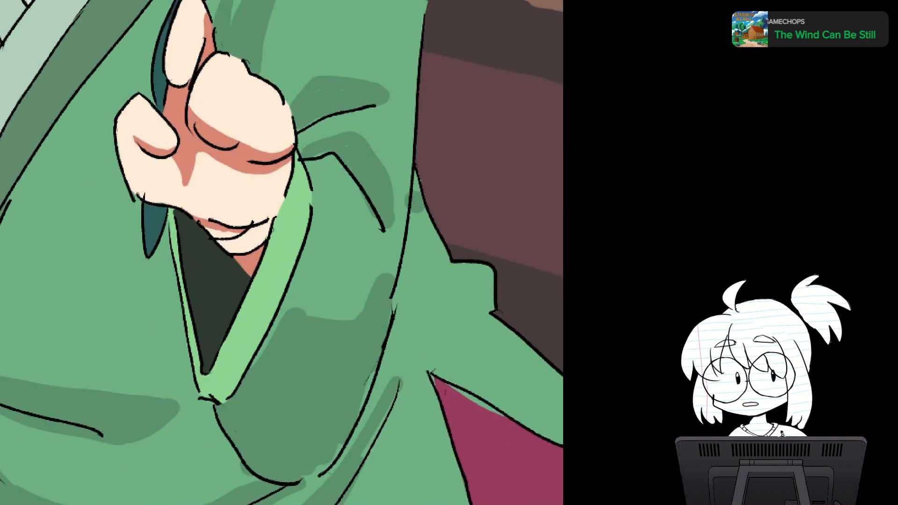
{"action": "scroll", "coordinate": [285, 294], "scroll_direction": "up", "scroll_amount": 3}
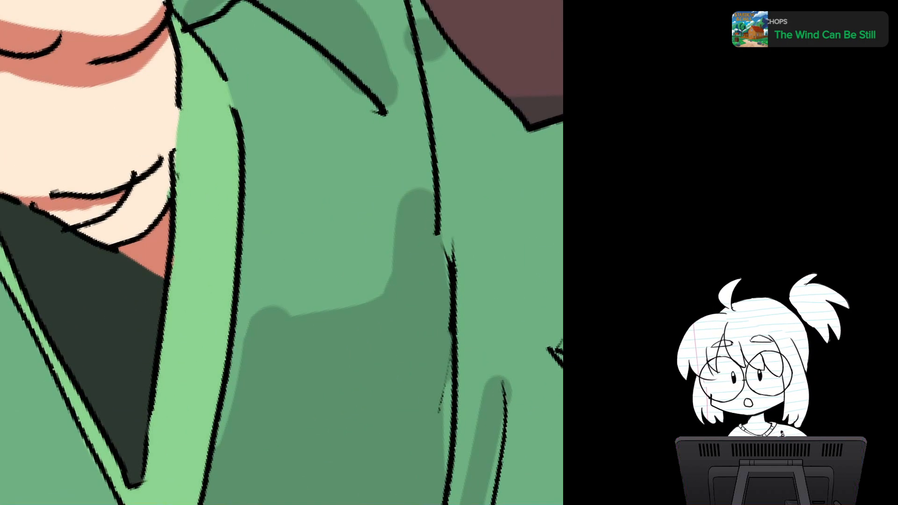
{"action": "left_click_drag", "start_coordinate": [285, 294], "coordinate": [304, 289]}
{"action": "left_click_drag", "start_coordinate": [148, 315], "coordinate": [328, 231]}
{"action": "scroll", "coordinate": [328, 231], "scroll_direction": "down", "scroll_amount": 3}
{"action": "scroll", "coordinate": [328, 231], "scroll_direction": "down", "scroll_amount": 1}
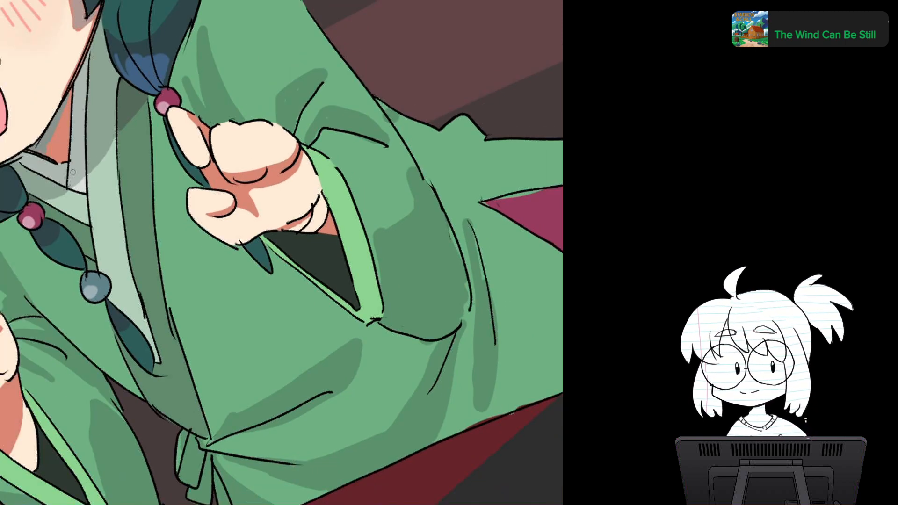
{"action": "scroll", "coordinate": [398, 263], "scroll_direction": "up", "scroll_amount": 3}
{"action": "mouse_move", "coordinate": [212, 182]}
{"action": "left_mouse_down"}
{"action": "mouse_move", "coordinate": [224, 219]}
{"action": "mouse_move", "coordinate": [212, 223]}
{"action": "mouse_move", "coordinate": [257, 191]}
{"action": "mouse_move", "coordinate": [261, 169]}
{"action": "mouse_move", "coordinate": [280, 232]}
{"action": "mouse_move", "coordinate": [267, 200]}
{"action": "mouse_move", "coordinate": [257, 217]}
{"action": "mouse_move", "coordinate": [268, 204]}
{"action": "left_mouse_up"}
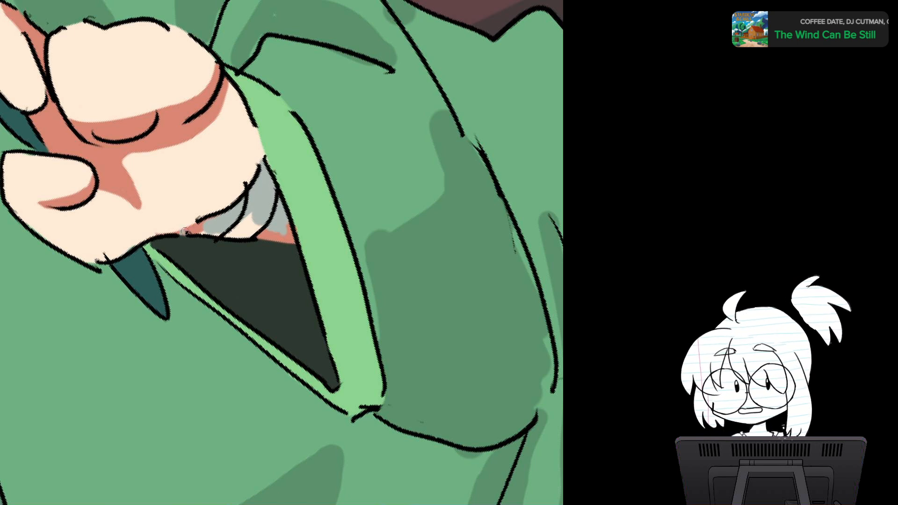
{"action": "mouse_move", "coordinate": [184, 231]}
{"action": "left_mouse_down"}
{"action": "mouse_move", "coordinate": [213, 220]}
{"action": "mouse_move", "coordinate": [194, 229]}
{"action": "mouse_move", "coordinate": [270, 233]}
{"action": "mouse_move", "coordinate": [240, 232]}
{"action": "mouse_move", "coordinate": [247, 218]}
{"action": "mouse_move", "coordinate": [251, 232]}
{"action": "left_mouse_up"}
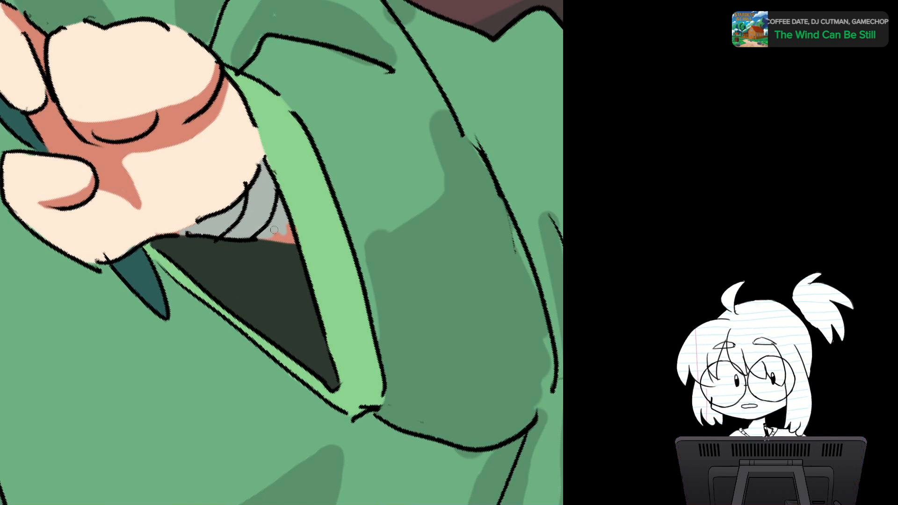
Step: Cover the remaining reddish shadow and skin slivers around the wrist folds with the same grey
{"action": "key", "text": "r"}
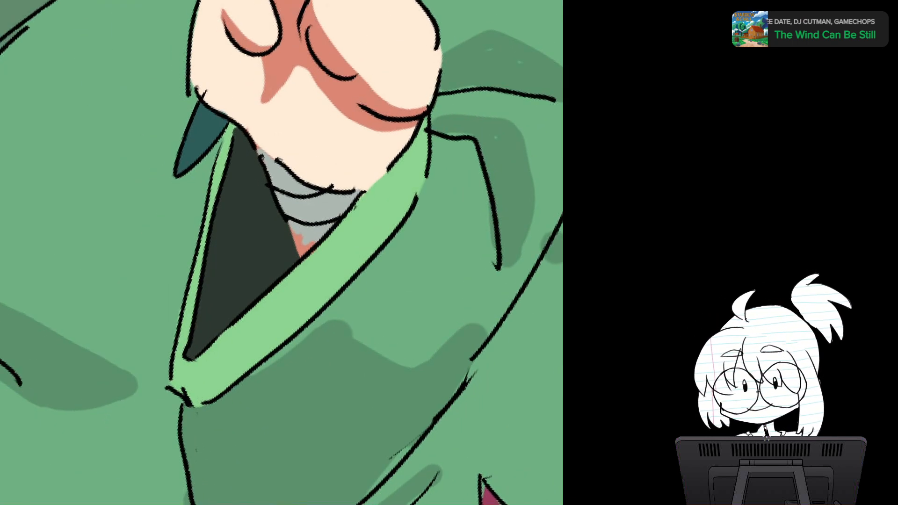
{"action": "mouse_move", "coordinate": [290, 228]}
{"action": "left_mouse_down"}
{"action": "mouse_move", "coordinate": [293, 219]}
{"action": "mouse_move", "coordinate": [295, 256]}
{"action": "mouse_move", "coordinate": [304, 242]}
{"action": "left_mouse_up"}
{"action": "mouse_move", "coordinate": [282, 126]}
{"action": "left_mouse_down"}
{"action": "mouse_move", "coordinate": [293, 146]}
{"action": "mouse_move", "coordinate": [288, 140]}
{"action": "left_mouse_up"}
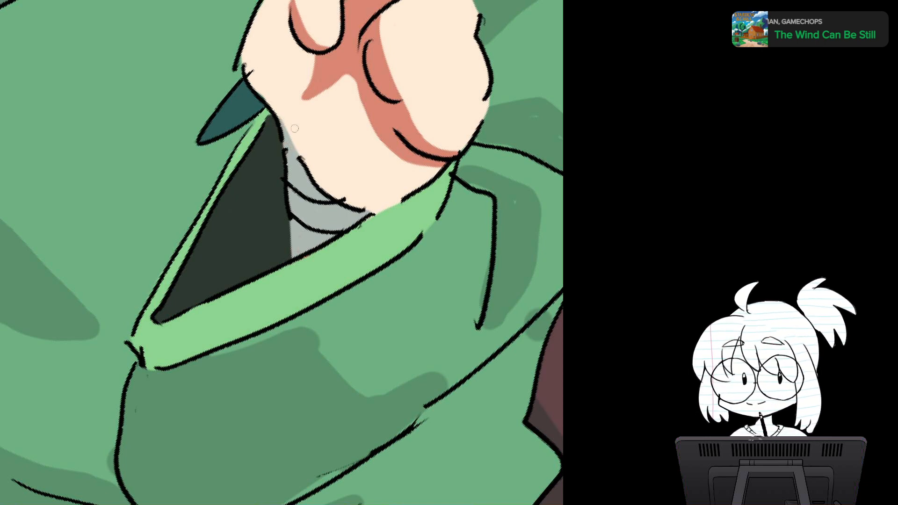
Step: Add a short reddish shadow mark near the top of the curled finger beside the pointing finger
{"action": "key", "text": "r"}
{"action": "key", "text": "ctrl+minus"}
{"action": "key", "text": "ctrl+minus"}
{"action": "key", "text": "r"}
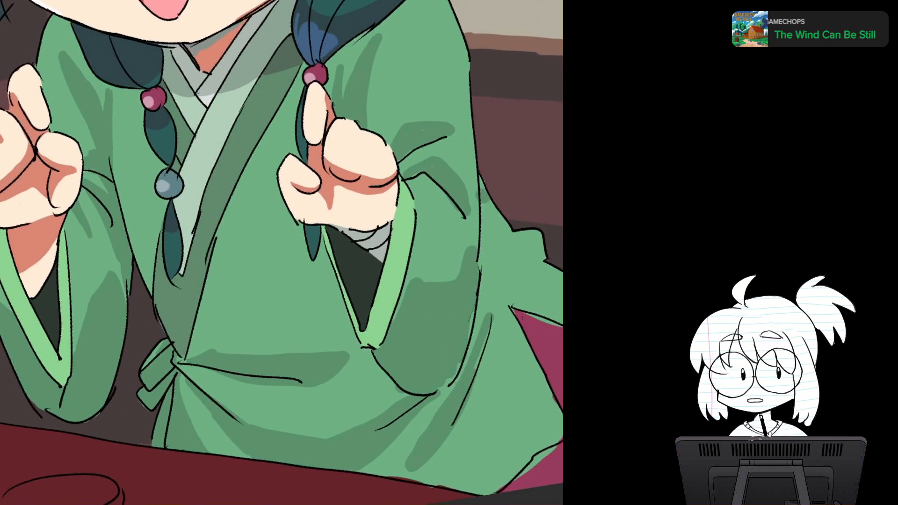
{"action": "key", "text": "space"}
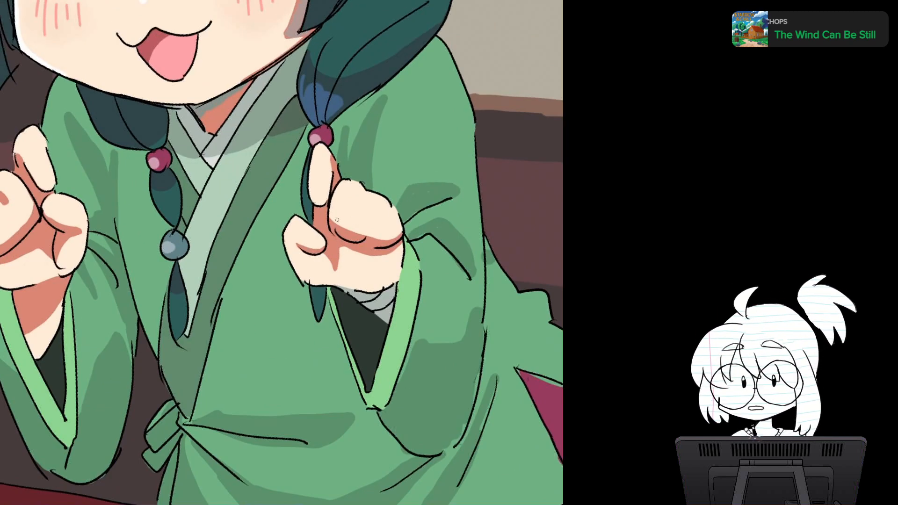
{"action": "left_click_drag", "start_coordinate": [359, 192], "coordinate": [354, 199]}
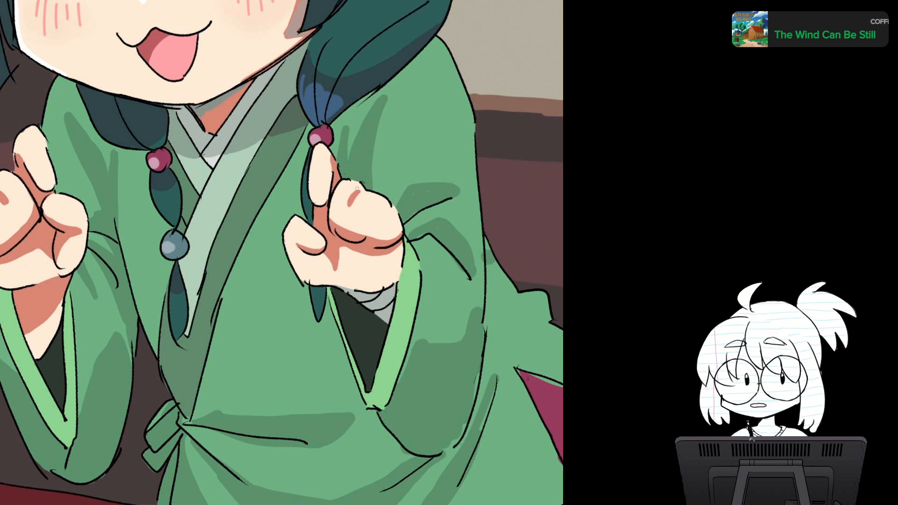
Step: Paint a narrow dark green fold shadow on the sleeve beneath the bent crease beside the cuff
{"action": "scroll", "coordinate": [357, 189], "scroll_direction": "up", "scroll_amount": 5}
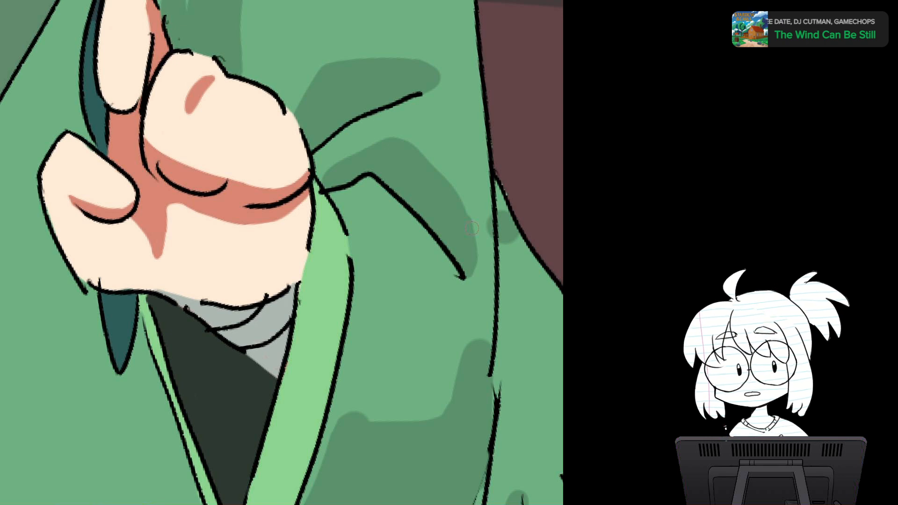
{"action": "scroll", "coordinate": [398, 309], "scroll_direction": "down", "scroll_amount": 2}
{"action": "left_click_drag", "start_coordinate": [398, 309], "coordinate": [361, 259]}
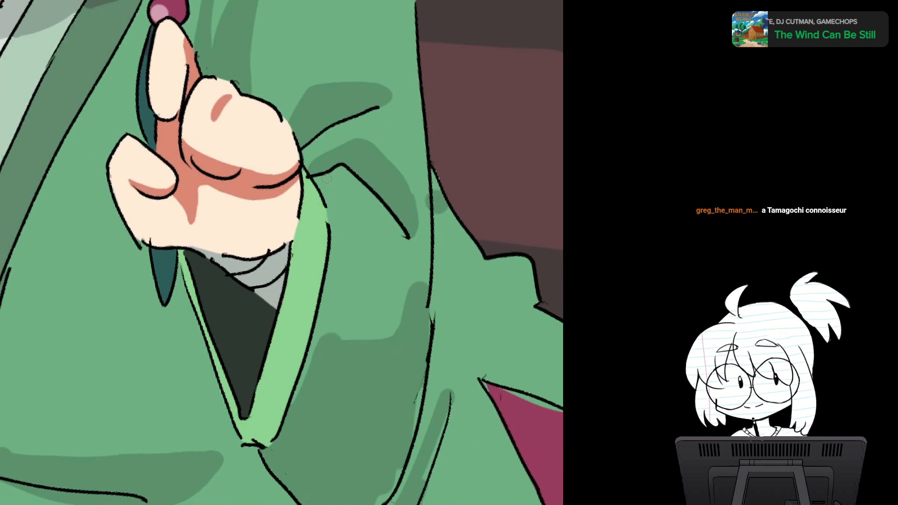
{"action": "mouse_move", "coordinate": [327, 174]}
{"action": "left_mouse_down"}
{"action": "mouse_move", "coordinate": [359, 218]}
{"action": "mouse_move", "coordinate": [344, 195]}
{"action": "left_mouse_up"}
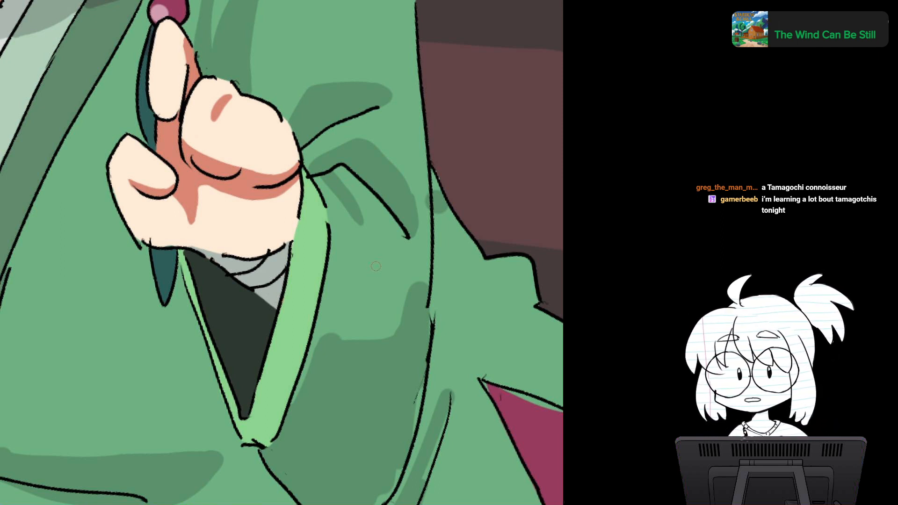
{"action": "left_click_drag", "start_coordinate": [382, 256], "coordinate": [394, 306]}
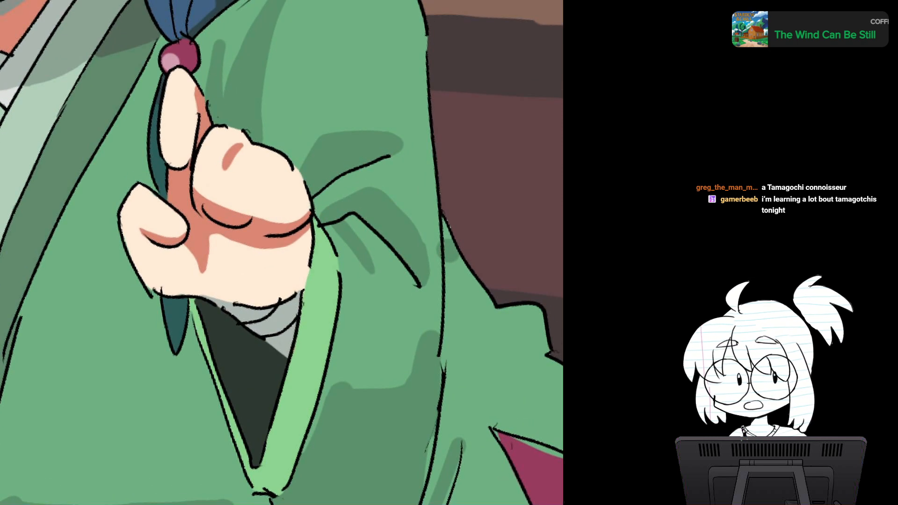
Step: Remove the small shadow beside the sleeve's outer edge and paint dark green fold shadows by the bends in the trailing robe
{"action": "left_click_drag", "start_coordinate": [326, 226], "coordinate": [377, 260]}
{"action": "scroll", "coordinate": [377, 261], "scroll_direction": "down", "scroll_amount": 4}
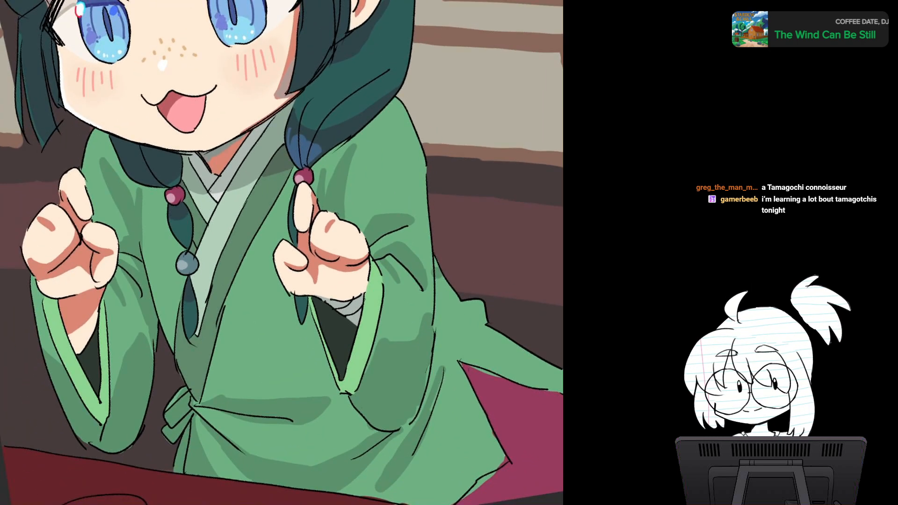
{"action": "left_click_drag", "start_coordinate": [299, 262], "coordinate": [297, 231]}
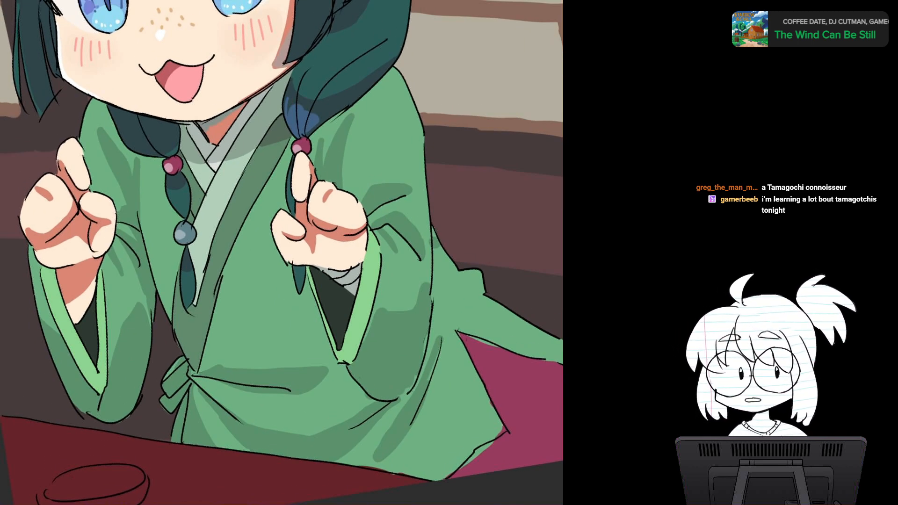
{"action": "scroll", "coordinate": [344, 259], "scroll_direction": "up", "scroll_amount": 3}
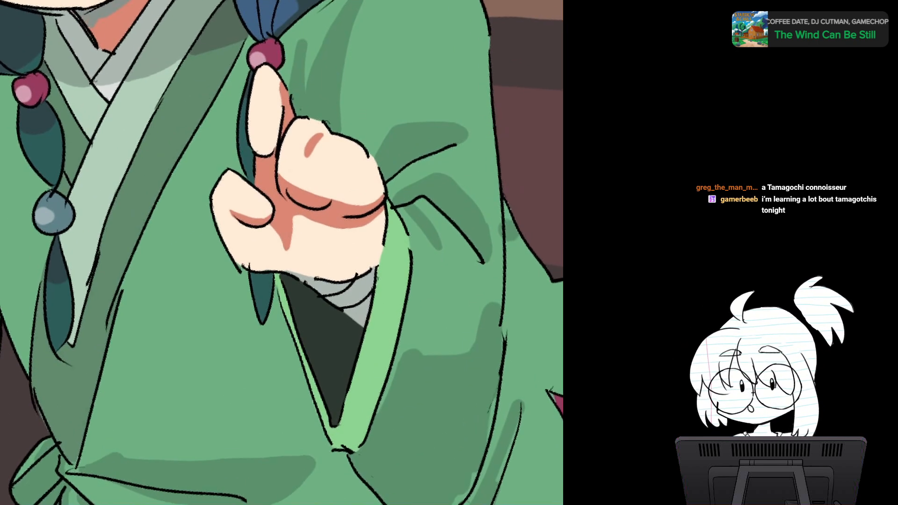
{"action": "left_click_drag", "start_coordinate": [420, 187], "coordinate": [433, 211]}
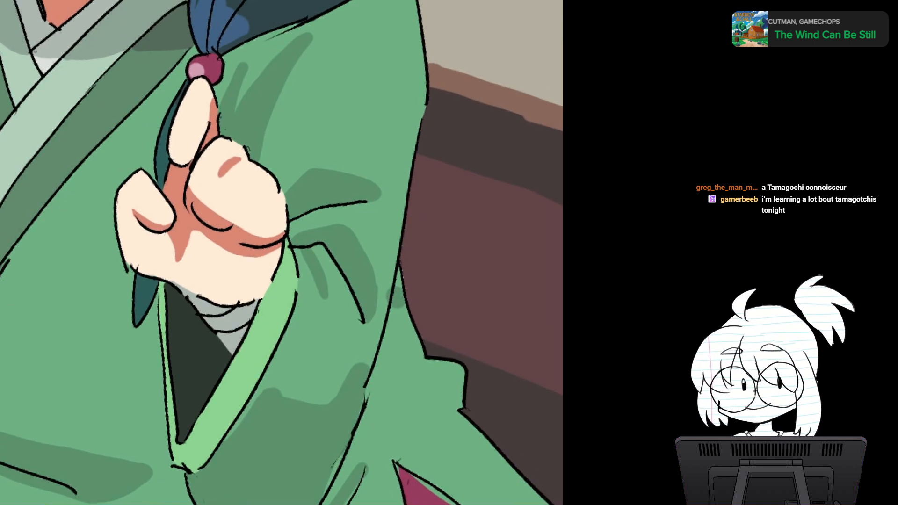
{"action": "mouse_move", "coordinate": [383, 275]}
{"action": "left_mouse_down"}
{"action": "mouse_move", "coordinate": [289, 167]}
{"action": "mouse_move", "coordinate": [292, 195]}
{"action": "left_mouse_up"}
{"action": "left_click", "coordinate": [289, 167], "text": "alt"}
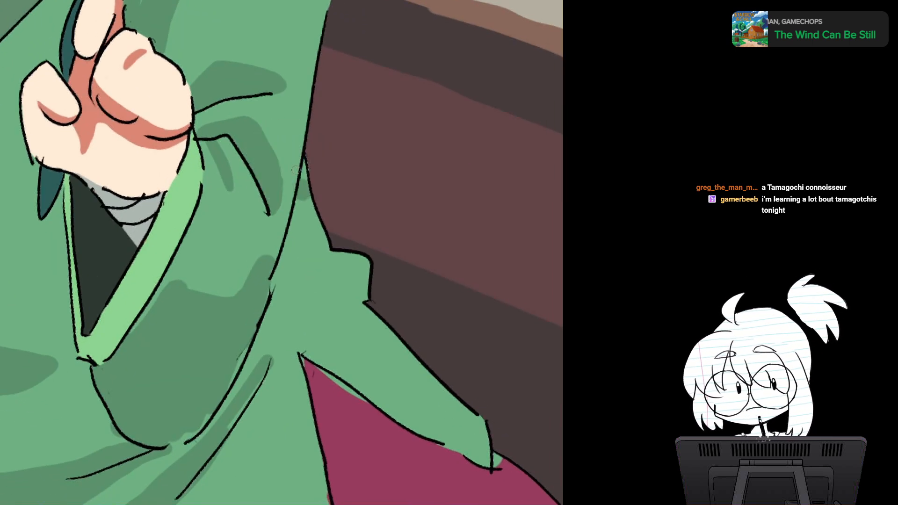
{"action": "left_click", "coordinate": [304, 188], "text": "alt"}
{"action": "left_click_drag", "start_coordinate": [306, 162], "coordinate": [303, 180]}
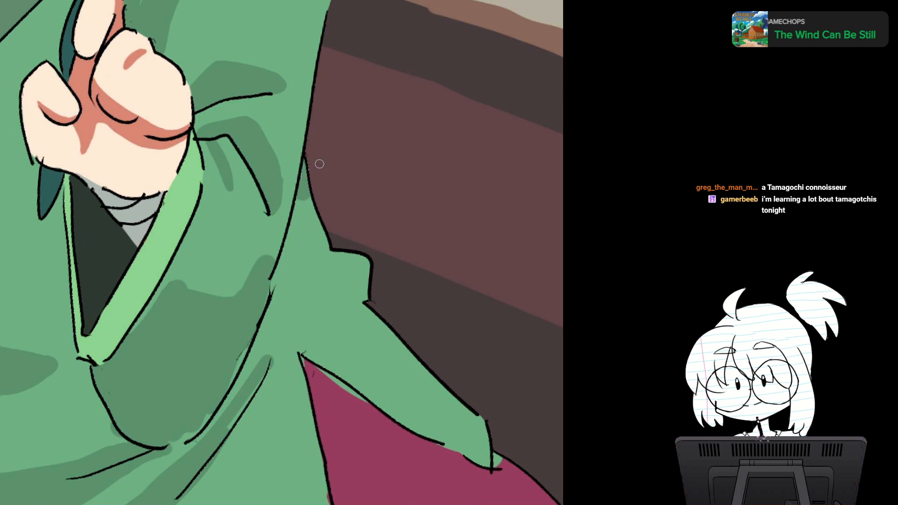
{"action": "mouse_move", "coordinate": [325, 229]}
{"action": "left_mouse_down"}
{"action": "mouse_move", "coordinate": [336, 239]}
{"action": "mouse_move", "coordinate": [327, 232]}
{"action": "left_mouse_up"}
{"action": "left_click_drag", "start_coordinate": [366, 305], "coordinate": [364, 310]}
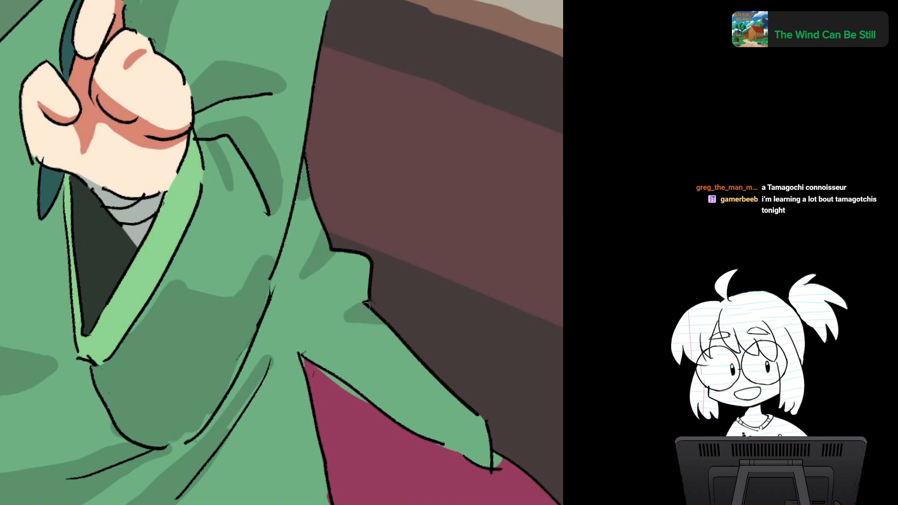
Step: Trim the top of the blue highlight above the bead near the pointing finger and extend it along the braid's lower edge
{"action": "key", "text": "ctrl+0"}
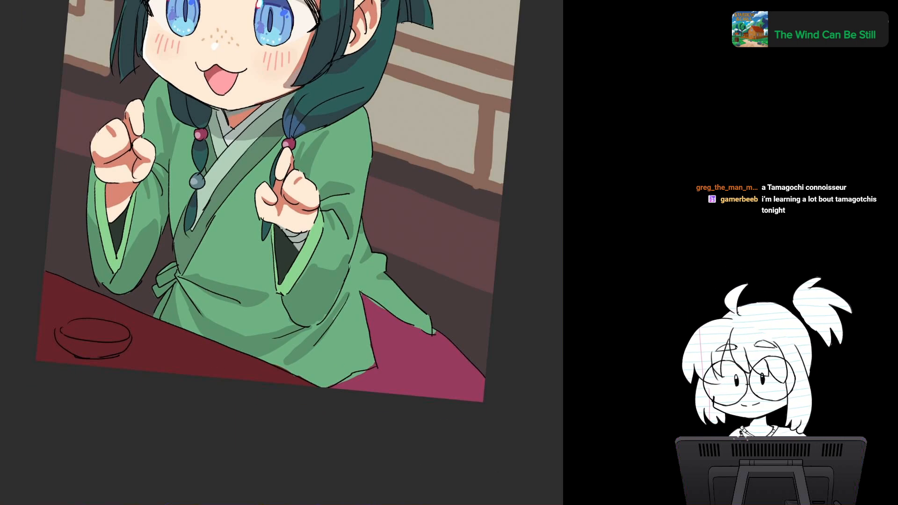
{"action": "left_click_drag", "start_coordinate": [280, 196], "coordinate": [275, 292]}
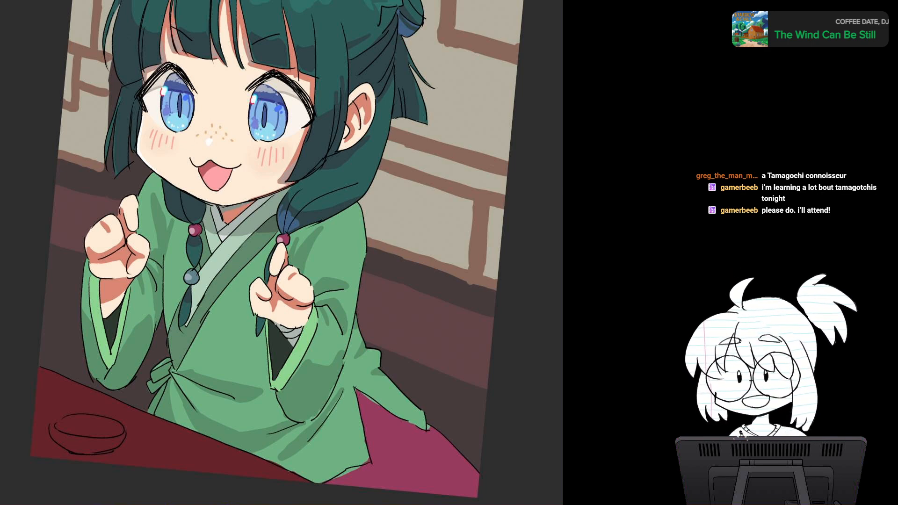
{"action": "scroll", "coordinate": [319, 262], "scroll_direction": "up", "scroll_amount": 5}
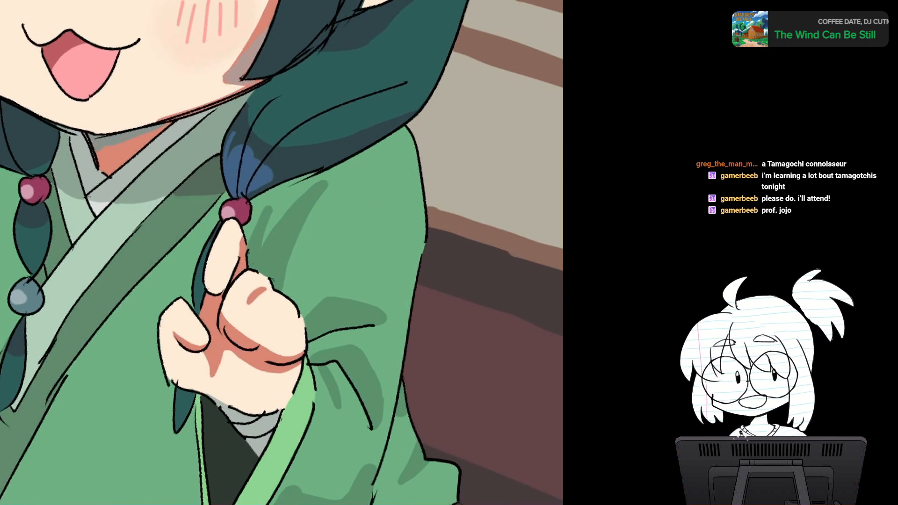
{"action": "left_click_drag", "start_coordinate": [281, 234], "coordinate": [271, 291]}
{"action": "scroll", "coordinate": [312, 270], "scroll_direction": "up", "scroll_amount": 2}
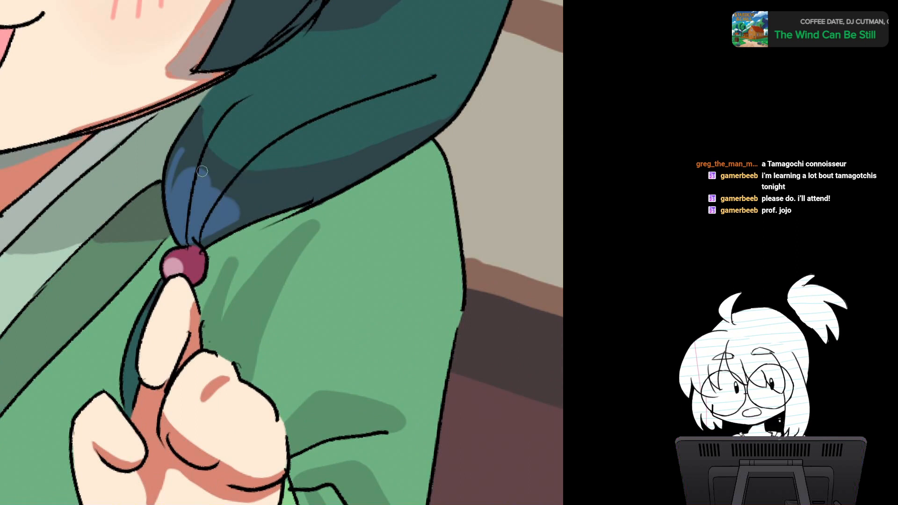
{"action": "left_click_drag", "start_coordinate": [190, 172], "coordinate": [208, 185]}
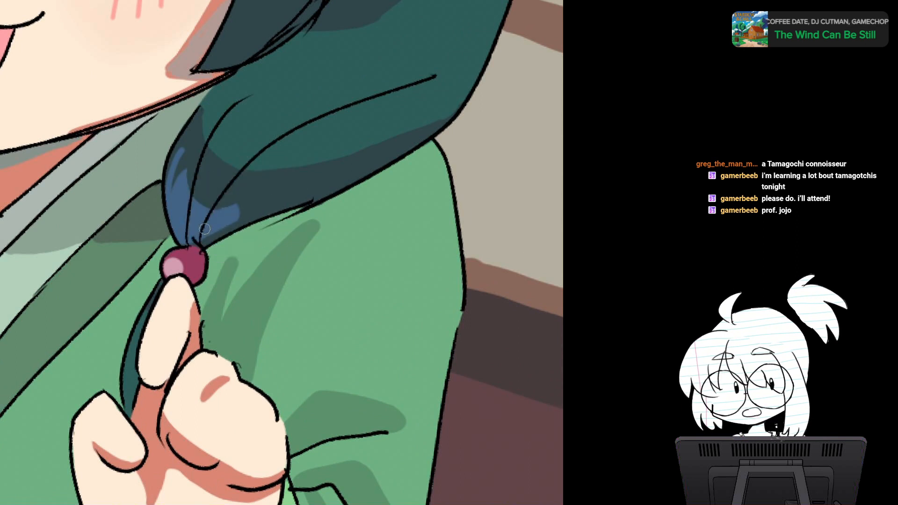
{"action": "left_click_drag", "start_coordinate": [202, 232], "coordinate": [263, 201]}
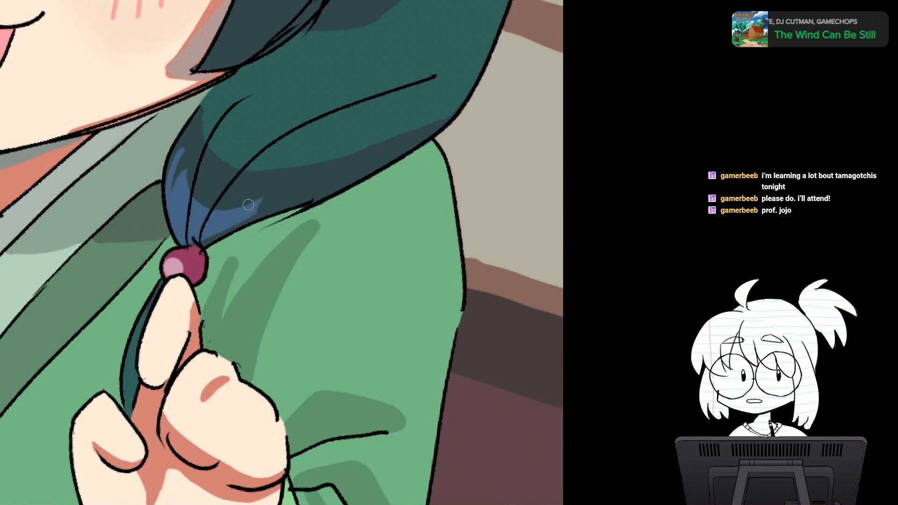
Step: Examine the reshaped braid highlight against the face, hair and robe of the whole figure
{"action": "scroll", "coordinate": [248, 205], "scroll_direction": "down", "scroll_amount": 3}
{"action": "left_click_drag", "start_coordinate": [248, 204], "coordinate": [284, 186]}
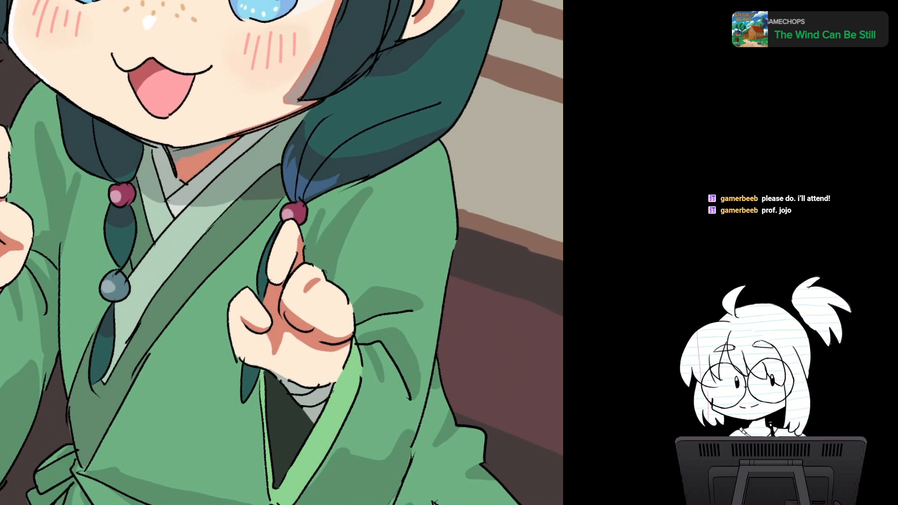
{"action": "scroll", "coordinate": [327, 249], "scroll_direction": "up", "scroll_amount": 2}
{"action": "scroll", "coordinate": [329, 249], "scroll_direction": "down", "scroll_amount": 4}
{"action": "left_click_drag", "start_coordinate": [328, 249], "coordinate": [277, 333]}
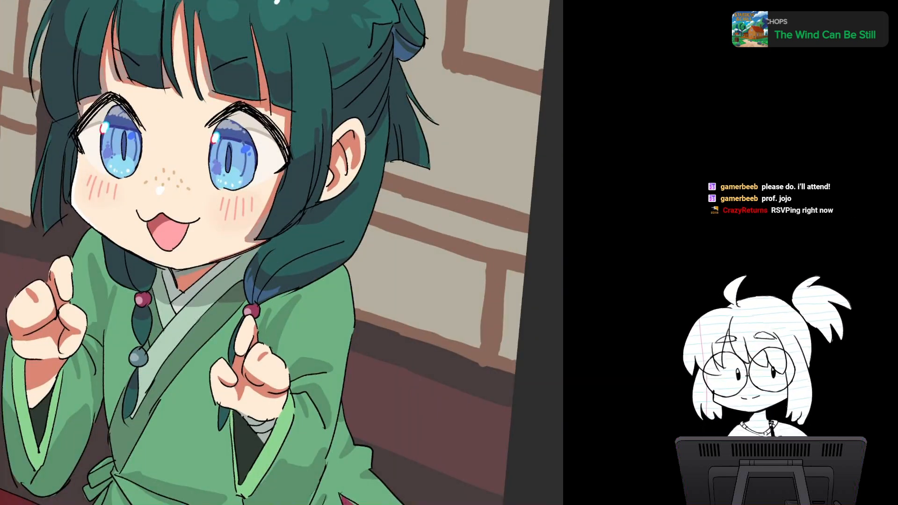
{"action": "left_click_drag", "start_coordinate": [374, 262], "coordinate": [360, 215]}
{"action": "left_click_drag", "start_coordinate": [224, 252], "coordinate": [346, 208]}
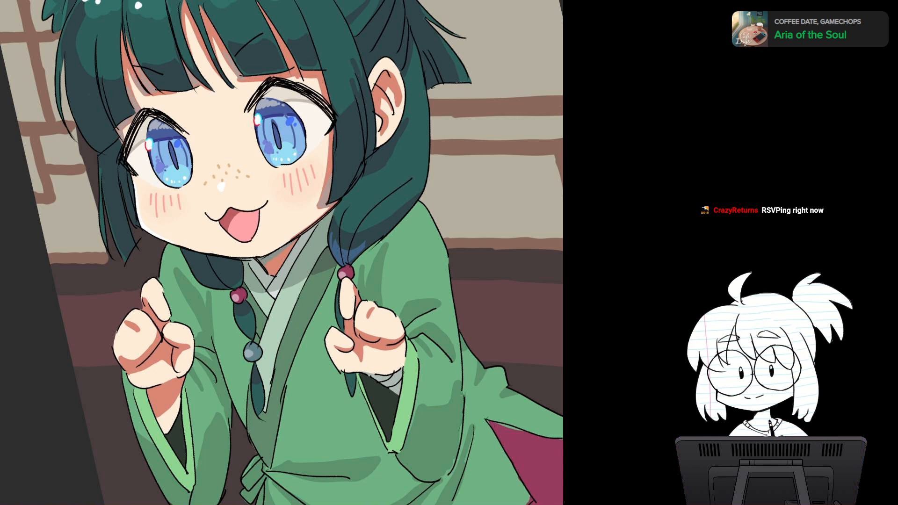
{"action": "left_click_drag", "start_coordinate": [368, 346], "coordinate": [195, 159]}
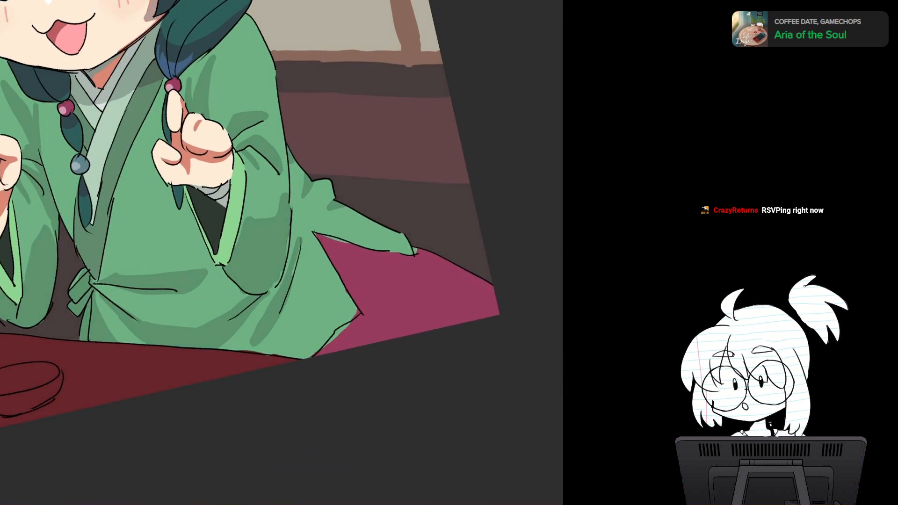
Step: Clean up the dark green shadow edges along the wide sleeve's lower outline and the long fold line beside it
{"action": "key", "text": "Home"}
{"action": "left_click_drag", "start_coordinate": [308, 211], "coordinate": [252, 209]}
{"action": "scroll", "coordinate": [335, 288], "scroll_direction": "up", "scroll_amount": 5}
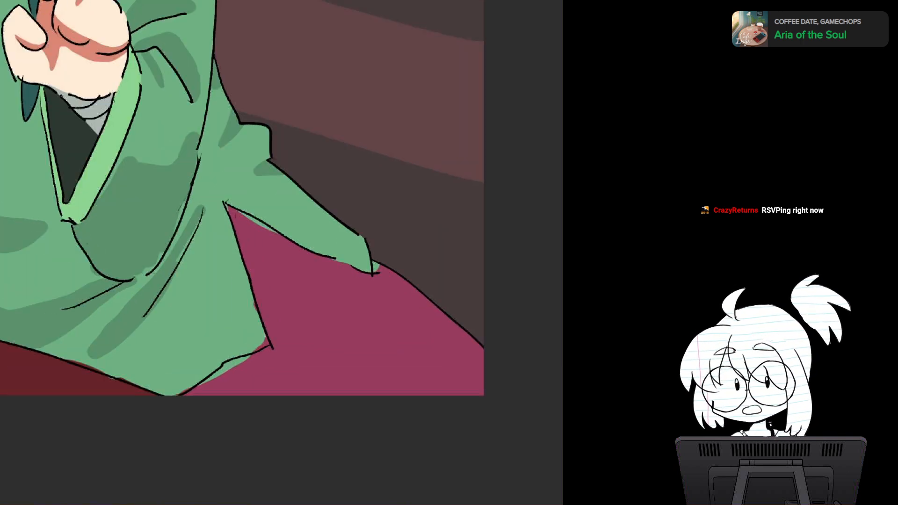
{"action": "left_click_drag", "start_coordinate": [335, 289], "coordinate": [376, 274]}
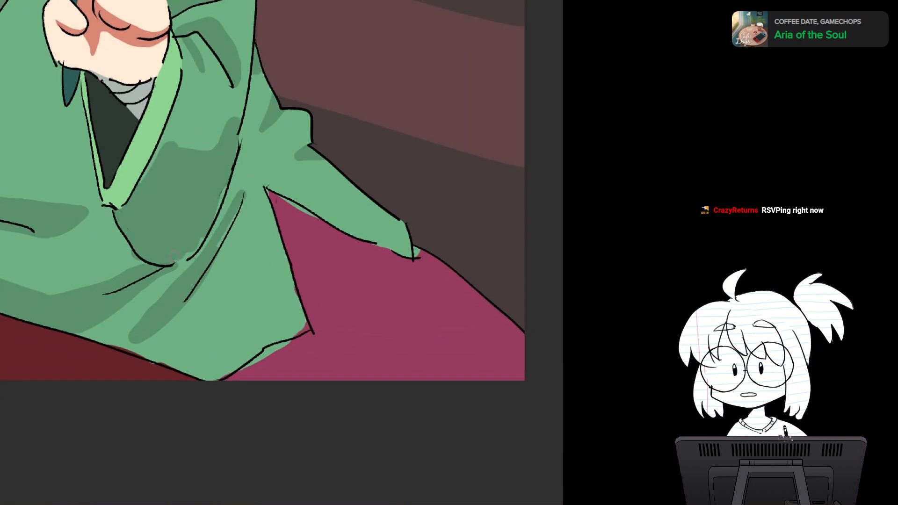
{"action": "left_click_drag", "start_coordinate": [174, 261], "coordinate": [203, 239]}
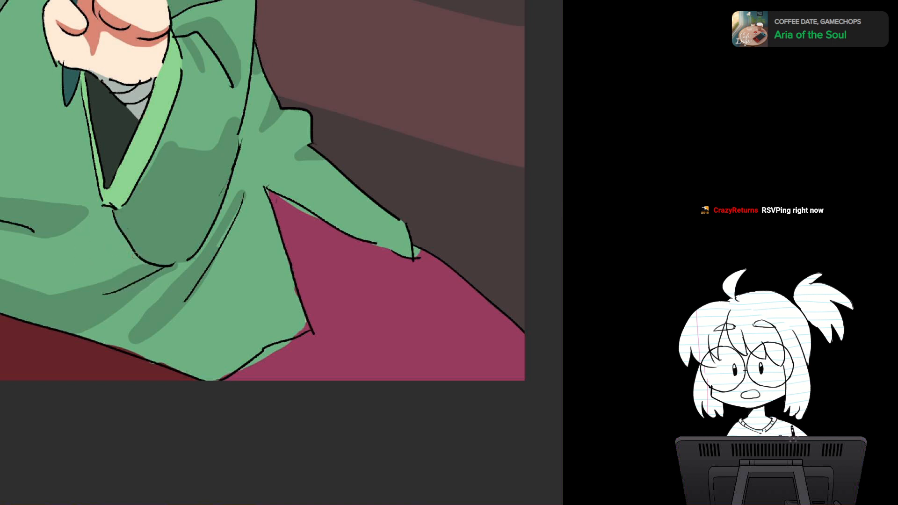
{"action": "left_click", "coordinate": [229, 218], "text": "alt"}
{"action": "left_click_drag", "start_coordinate": [237, 212], "coordinate": [209, 258]}
{"action": "left_click", "coordinate": [237, 225], "text": "alt"}
{"action": "left_click_drag", "start_coordinate": [246, 210], "coordinate": [270, 187]}
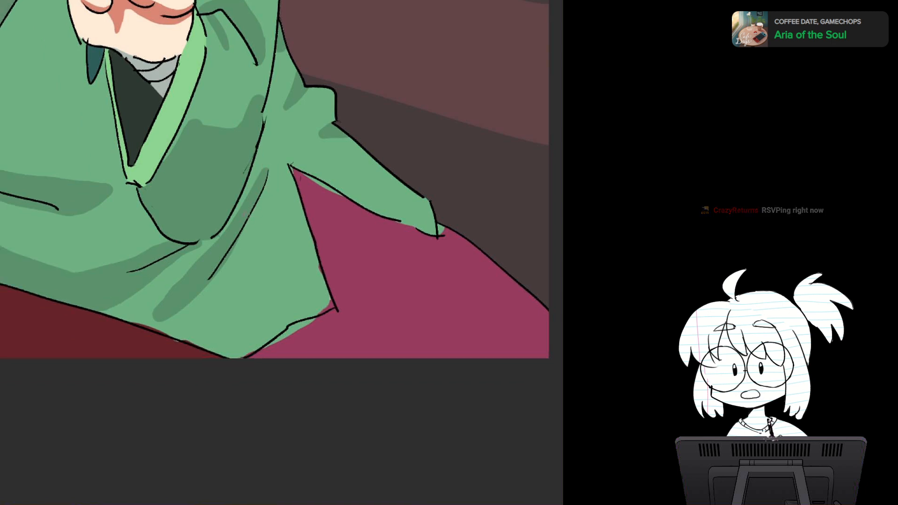
{"action": "left_click_drag", "start_coordinate": [216, 278], "coordinate": [240, 241]}
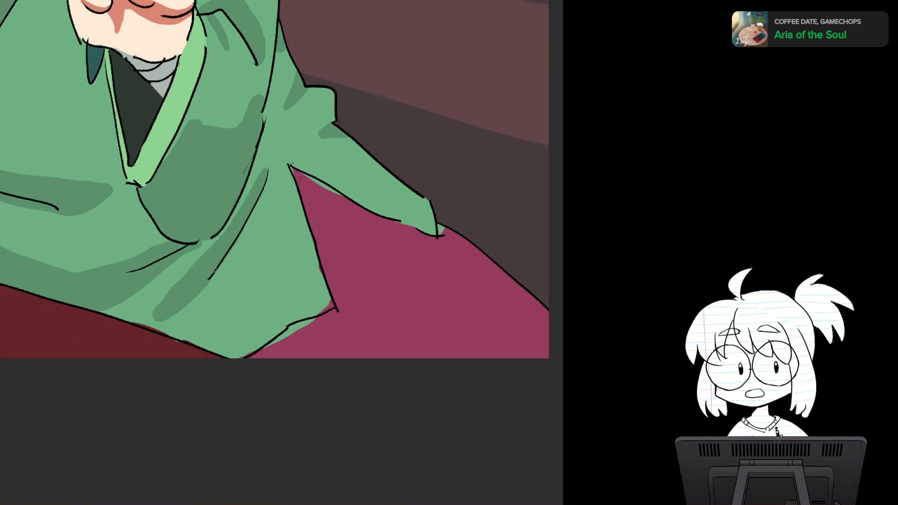
{"action": "left_click_drag", "start_coordinate": [213, 270], "coordinate": [203, 201]}
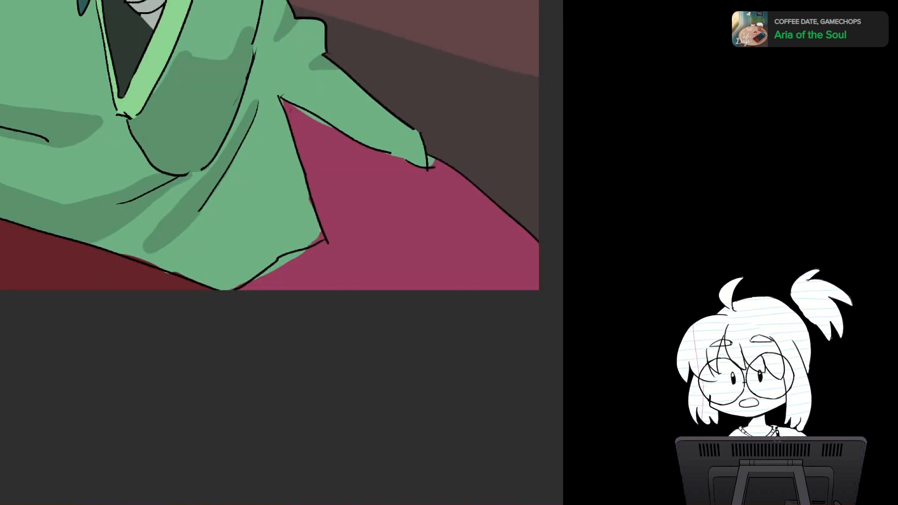
Step: Paint the magenta of the seat over the green that spills past the outline at the robe's pointed hem corner
{"action": "left_click", "coordinate": [281, 131], "text": "alt"}
{"action": "mouse_move", "coordinate": [282, 101]}
{"action": "left_mouse_down"}
{"action": "mouse_move", "coordinate": [295, 122]}
{"action": "mouse_move", "coordinate": [288, 110]}
{"action": "mouse_move", "coordinate": [152, 140]}
{"action": "left_mouse_up"}
{"action": "left_click", "coordinate": [296, 125], "text": "alt"}
{"action": "left_click_drag", "start_coordinate": [152, 139], "coordinate": [219, 142]}
{"action": "scroll", "coordinate": [298, 266], "scroll_direction": "up", "scroll_amount": 2}
{"action": "left_click_drag", "start_coordinate": [175, 90], "coordinate": [208, 132]}
{"action": "mouse_move", "coordinate": [326, 222]}
{"action": "left_mouse_down"}
{"action": "mouse_move", "coordinate": [319, 250]}
{"action": "mouse_move", "coordinate": [398, 106]}
{"action": "mouse_move", "coordinate": [360, 87]}
{"action": "left_mouse_up"}
{"action": "key", "text": "5"}
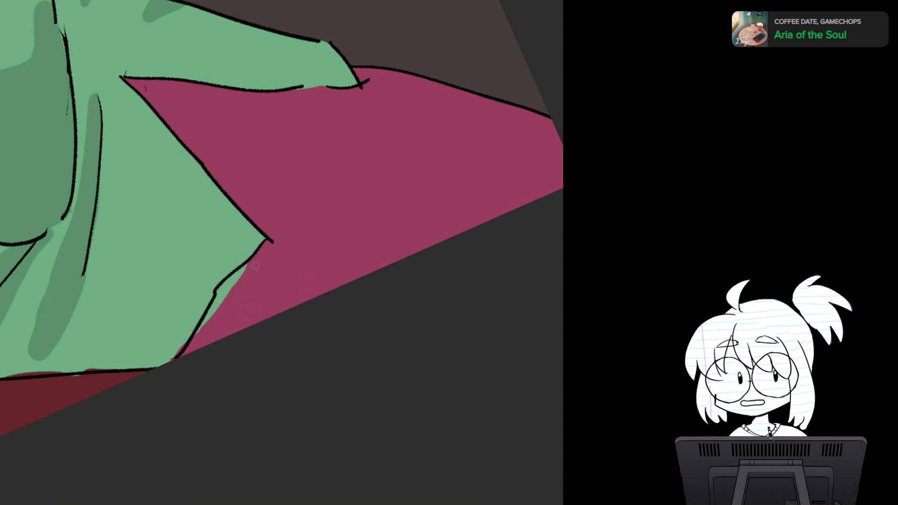
{"action": "mouse_move", "coordinate": [231, 279]}
{"action": "left_mouse_down"}
{"action": "mouse_move", "coordinate": [248, 266]}
{"action": "mouse_move", "coordinate": [196, 332]}
{"action": "mouse_move", "coordinate": [224, 299]}
{"action": "mouse_move", "coordinate": [209, 321]}
{"action": "left_mouse_up"}
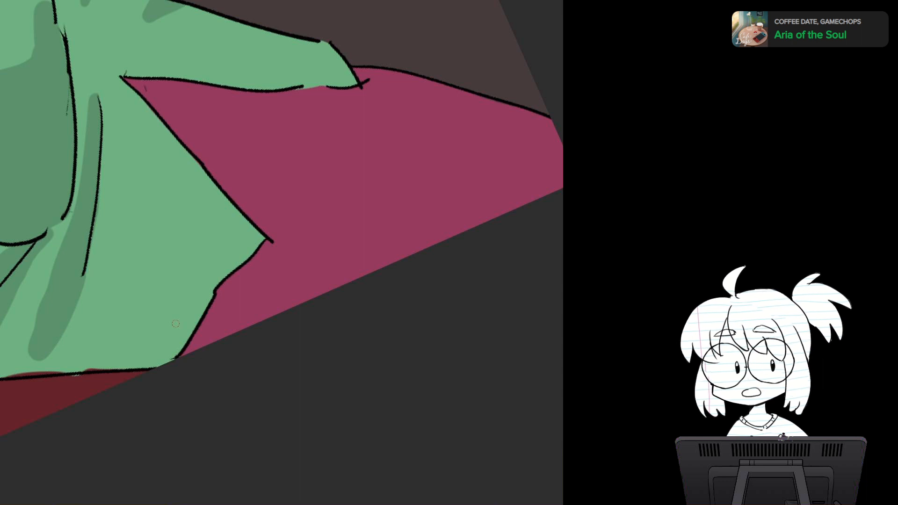
Step: Fill the reddish slivers inside the robe's bottom outline along the table edge with robe green
{"action": "left_click_drag", "start_coordinate": [176, 324], "coordinate": [337, 148]}
{"action": "mouse_move", "coordinate": [189, 242]}
{"action": "left_mouse_down"}
{"action": "mouse_move", "coordinate": [275, 219]}
{"action": "mouse_move", "coordinate": [241, 235]}
{"action": "left_mouse_up"}
{"action": "left_click", "coordinate": [270, 234], "text": "alt"}
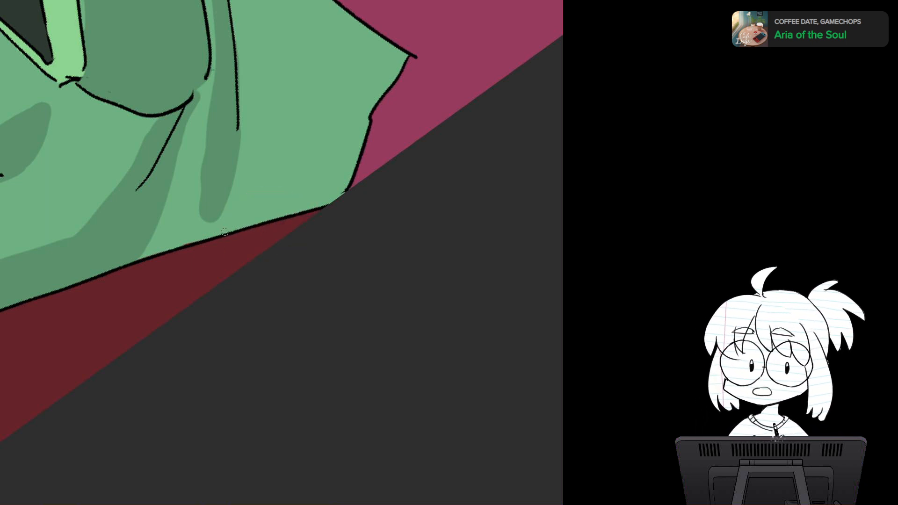
{"action": "key", "text": "5"}
{"action": "left_click_drag", "start_coordinate": [265, 170], "coordinate": [310, 238]}
{"action": "scroll", "coordinate": [311, 239], "scroll_direction": "down", "scroll_amount": 2}
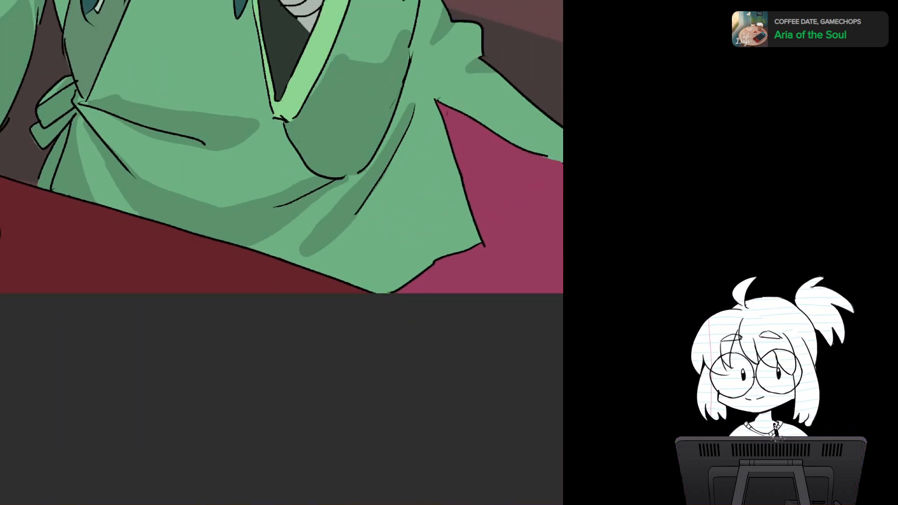
Step: Examine the full illustration, the shading on the robe, and the bowl outline on the red table
{"action": "left_click_drag", "start_coordinate": [280, 187], "coordinate": [354, 228]}
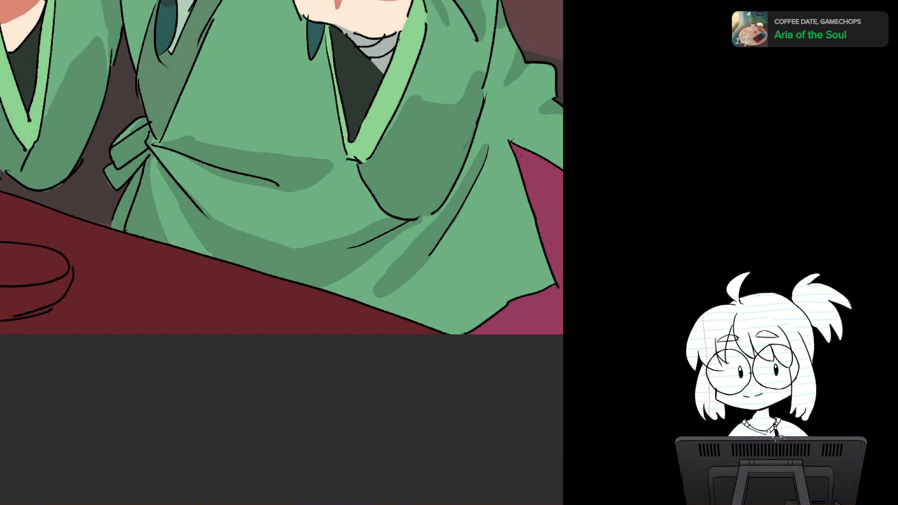
{"action": "left_click_drag", "start_coordinate": [233, 187], "coordinate": [324, 195]}
{"action": "mouse_move", "coordinate": [374, 234]}
{"action": "left_mouse_down"}
{"action": "mouse_move", "coordinate": [376, 255]}
{"action": "mouse_move", "coordinate": [373, 233]}
{"action": "left_mouse_up"}
{"action": "scroll", "coordinate": [363, 190], "scroll_direction": "down", "scroll_amount": 3}
{"action": "left_click_drag", "start_coordinate": [364, 190], "coordinate": [258, 362]}
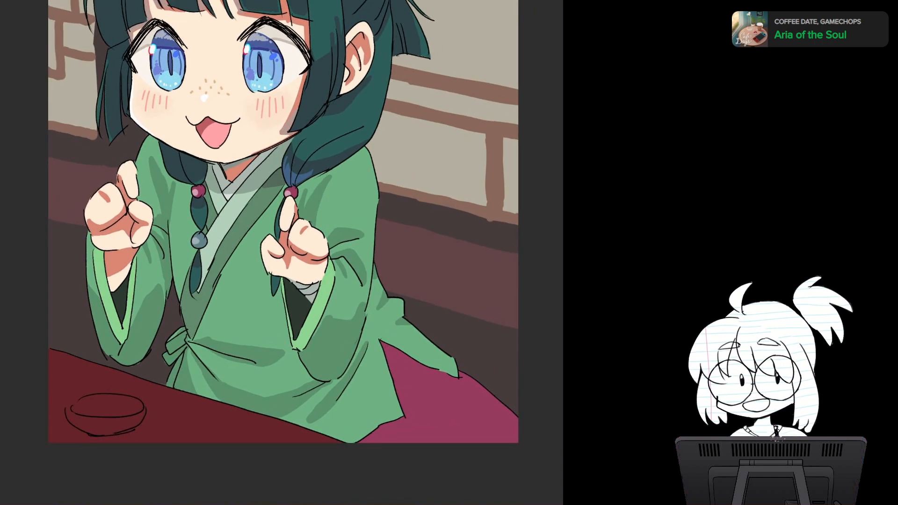
{"action": "left_click_drag", "start_coordinate": [280, 187], "coordinate": [180, 304]}
{"action": "scroll", "coordinate": [295, 262], "scroll_direction": "down", "scroll_amount": 3}
{"action": "scroll", "coordinate": [299, 263], "scroll_direction": "up", "scroll_amount": 2}
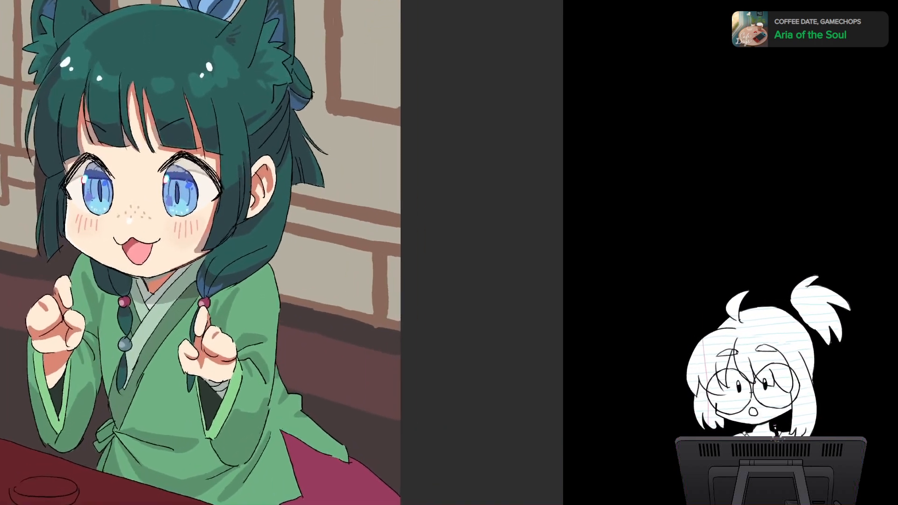
{"action": "scroll", "coordinate": [300, 262], "scroll_direction": "down", "scroll_amount": 3}
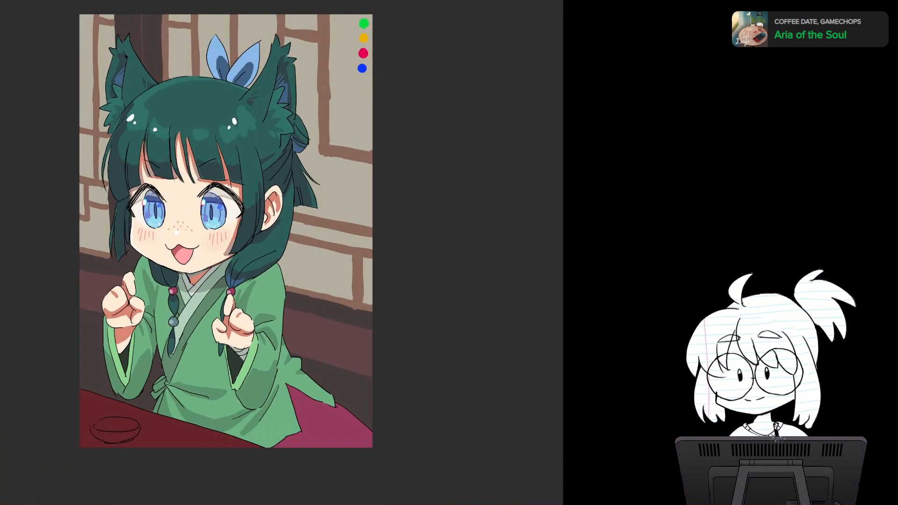
{"action": "scroll", "coordinate": [293, 277], "scroll_direction": "up", "scroll_amount": 6}
{"action": "left_click_drag", "start_coordinate": [294, 278], "coordinate": [469, 172]}
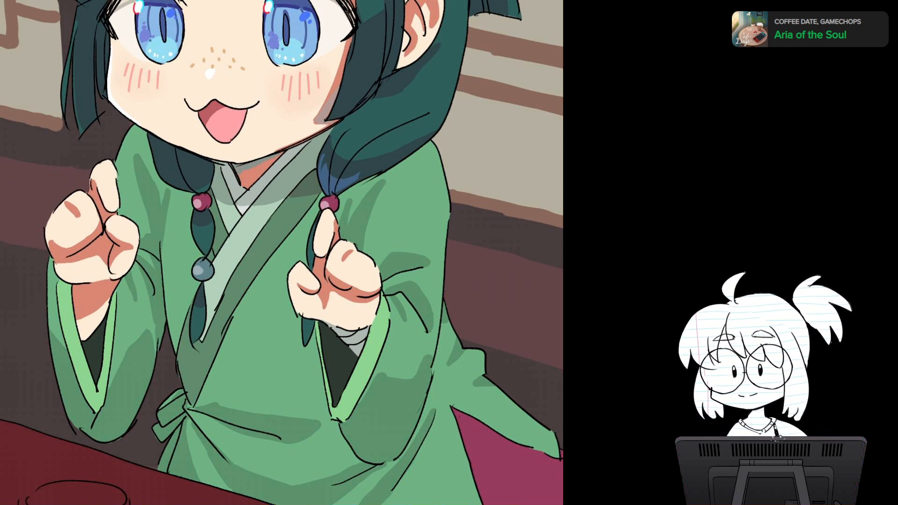
{"action": "left_click_drag", "start_coordinate": [281, 327], "coordinate": [400, 151]}
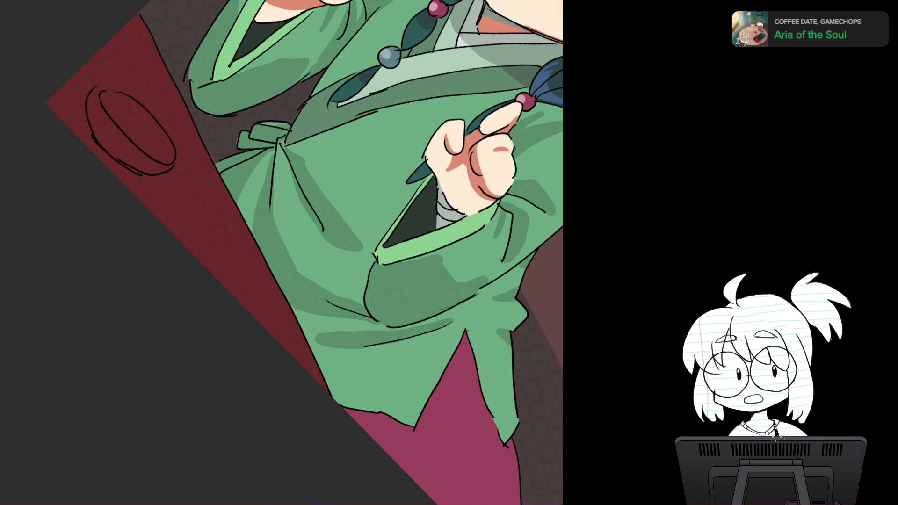
{"action": "left_click_drag", "start_coordinate": [397, 252], "coordinate": [362, 169]}
{"action": "left_click_drag", "start_coordinate": [282, 253], "coordinate": [375, 312]}
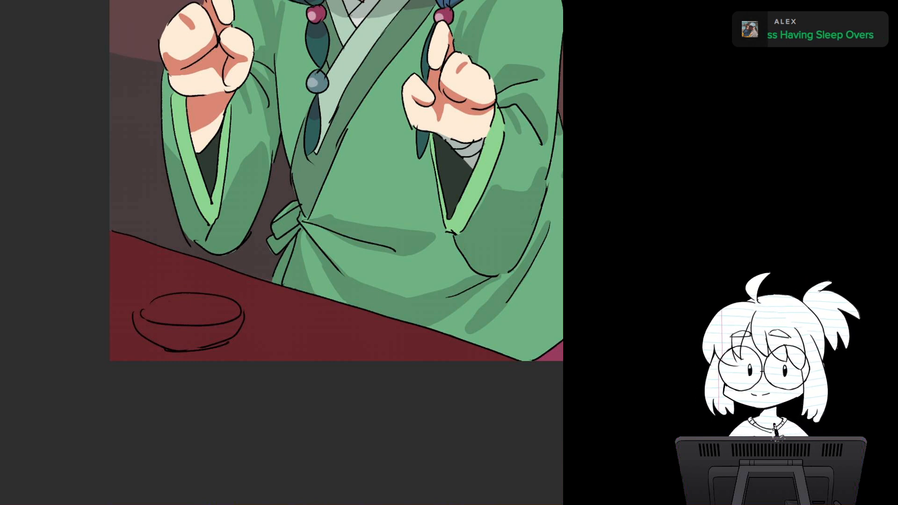
{"action": "left_click_drag", "start_coordinate": [188, 323], "coordinate": [233, 278]}
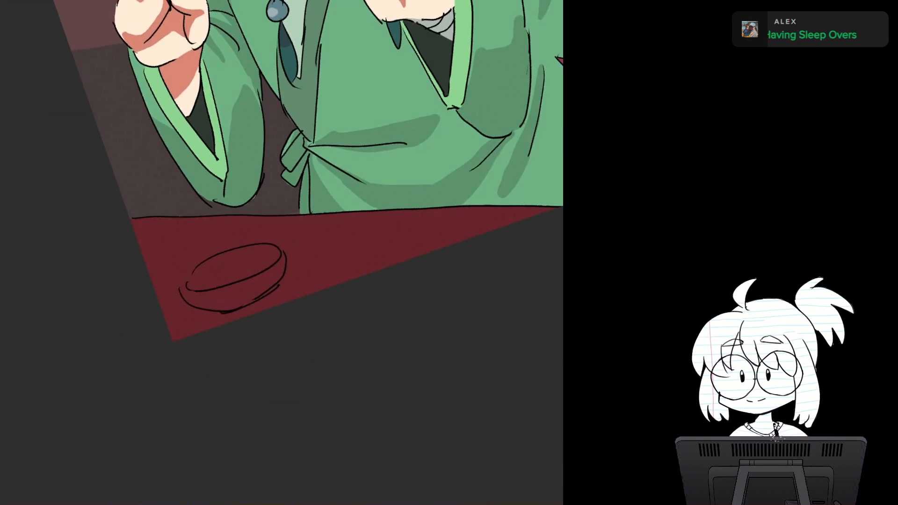
Step: Fill the bowl on the red table with off-white, covering its outer wall and its inside
{"action": "left_click_drag", "start_coordinate": [173, 341], "coordinate": [181, 363]}
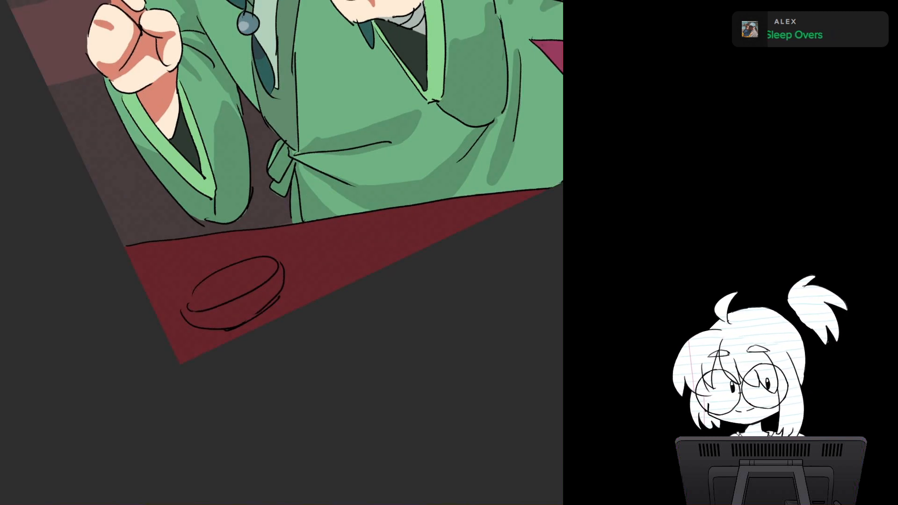
{"action": "mouse_move", "coordinate": [190, 313]}
{"action": "left_mouse_down"}
{"action": "mouse_move", "coordinate": [250, 303]}
{"action": "mouse_move", "coordinate": [277, 270]}
{"action": "mouse_move", "coordinate": [265, 301]}
{"action": "mouse_move", "coordinate": [220, 325]}
{"action": "mouse_move", "coordinate": [244, 323]}
{"action": "mouse_move", "coordinate": [270, 299]}
{"action": "left_mouse_up"}
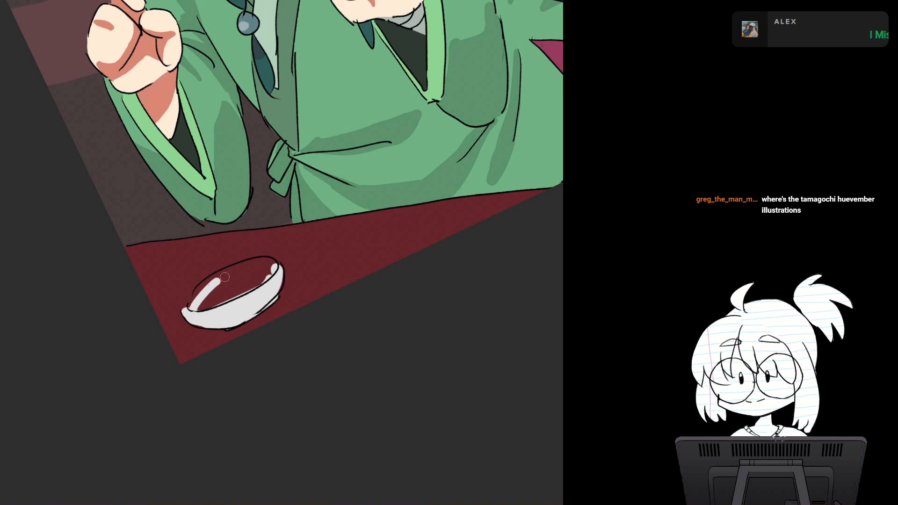
{"action": "left_click_drag", "start_coordinate": [192, 307], "coordinate": [250, 267]}
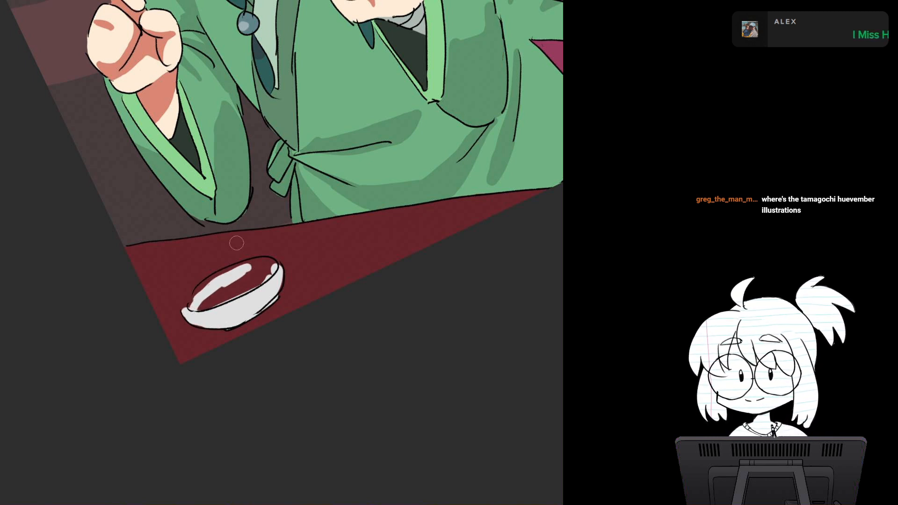
{"action": "mouse_move", "coordinate": [219, 282]}
{"action": "left_mouse_down"}
{"action": "mouse_move", "coordinate": [220, 290]}
{"action": "mouse_move", "coordinate": [269, 271]}
{"action": "mouse_move", "coordinate": [198, 303]}
{"action": "left_mouse_up"}
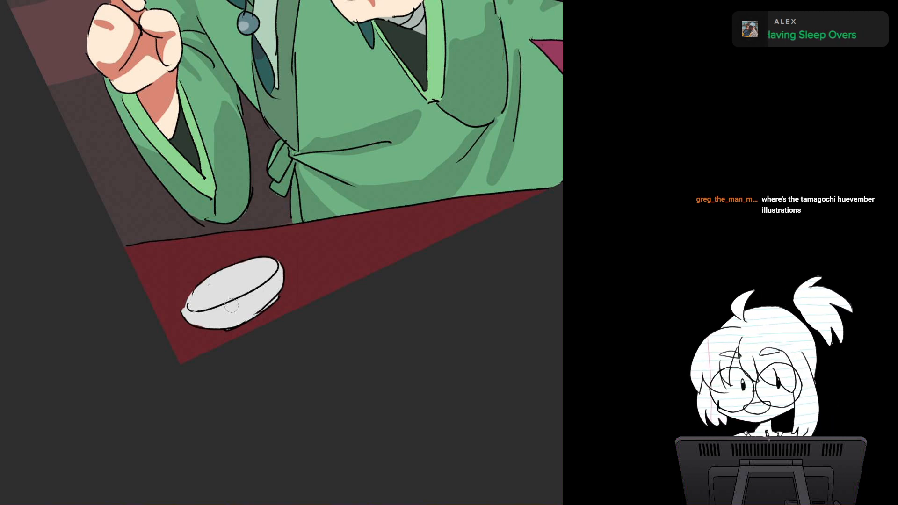
{"action": "key", "text": "Escape"}
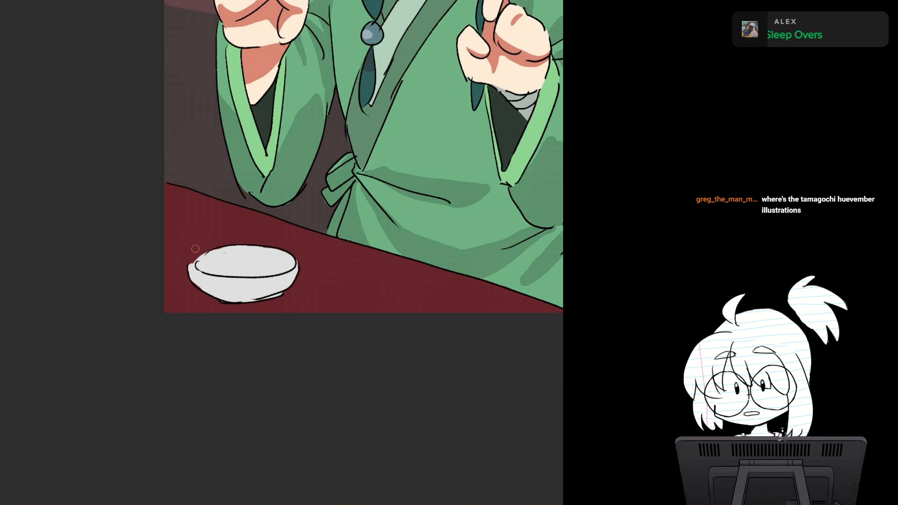
{"action": "left_click", "coordinate": [237, 262], "text": "alt"}
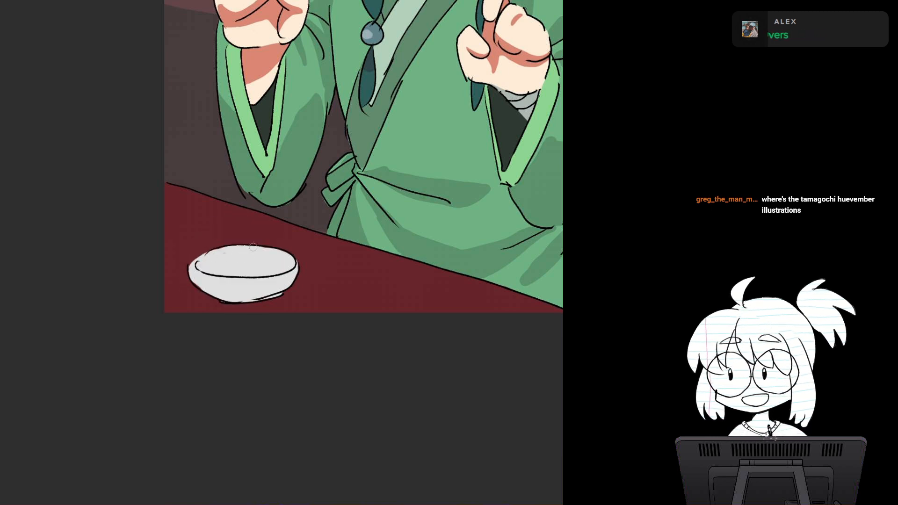
Step: Paint a grey shadow over the bowl's hollow and along the underside of its outer wall
{"action": "key", "text": "r"}
{"action": "scroll", "coordinate": [357, 279], "scroll_direction": "up", "scroll_amount": 4}
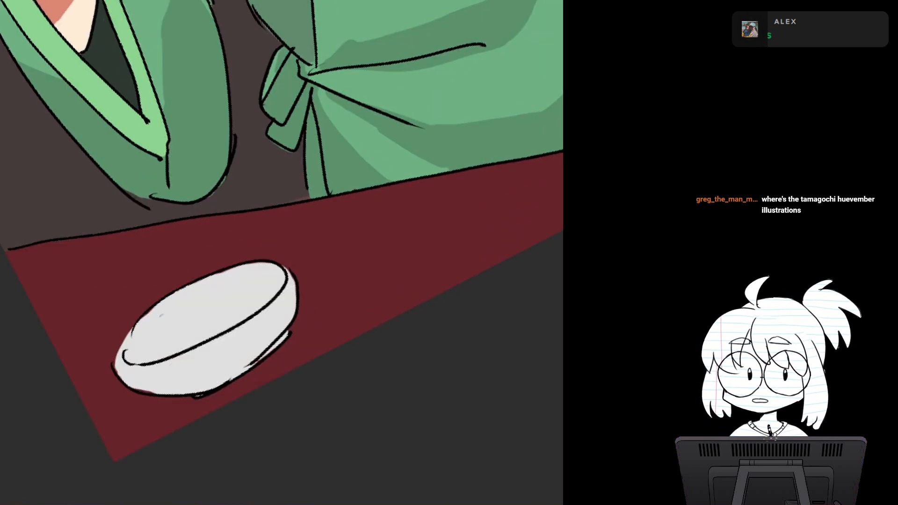
{"action": "mouse_move", "coordinate": [358, 279]}
{"action": "left_mouse_down"}
{"action": "mouse_move", "coordinate": [328, 220]}
{"action": "mouse_move", "coordinate": [359, 153]}
{"action": "left_mouse_up"}
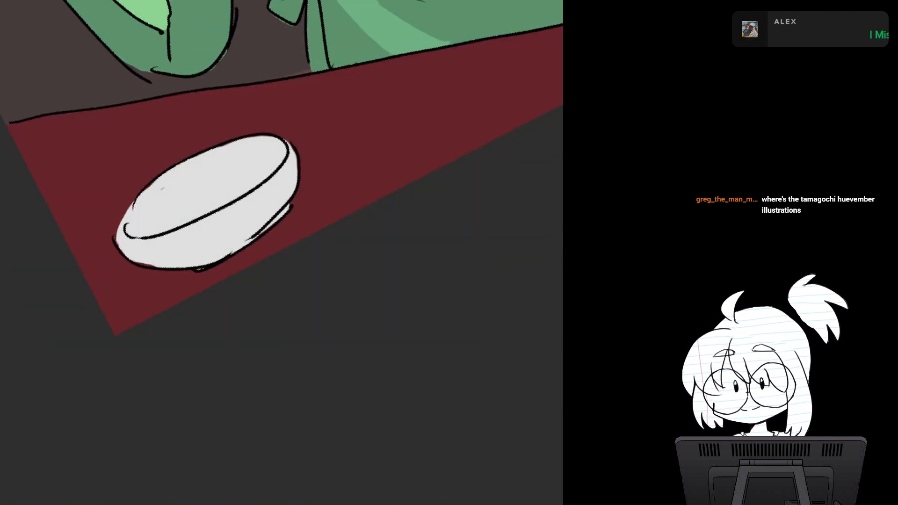
{"action": "mouse_move", "coordinate": [152, 216]}
{"action": "left_mouse_down"}
{"action": "mouse_move", "coordinate": [138, 232]}
{"action": "mouse_move", "coordinate": [238, 167]}
{"action": "mouse_move", "coordinate": [145, 234]}
{"action": "mouse_move", "coordinate": [278, 161]}
{"action": "mouse_move", "coordinate": [244, 176]}
{"action": "left_mouse_up"}
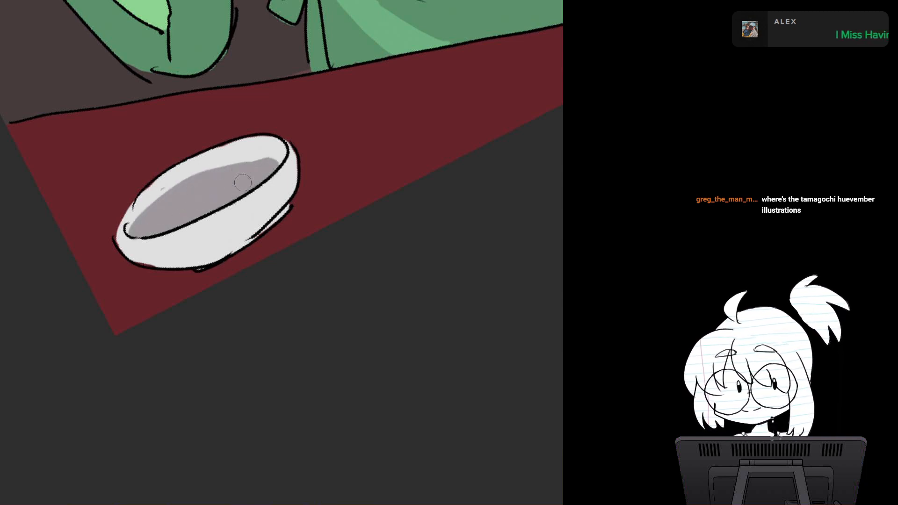
{"action": "mouse_move", "coordinate": [149, 257]}
{"action": "left_mouse_down"}
{"action": "mouse_move", "coordinate": [126, 255]}
{"action": "mouse_move", "coordinate": [193, 260]}
{"action": "mouse_move", "coordinate": [133, 258]}
{"action": "mouse_move", "coordinate": [184, 267]}
{"action": "mouse_move", "coordinate": [238, 250]}
{"action": "mouse_move", "coordinate": [197, 256]}
{"action": "mouse_move", "coordinate": [276, 219]}
{"action": "mouse_move", "coordinate": [295, 180]}
{"action": "mouse_move", "coordinate": [248, 236]}
{"action": "mouse_move", "coordinate": [222, 244]}
{"action": "mouse_move", "coordinate": [281, 211]}
{"action": "mouse_move", "coordinate": [275, 218]}
{"action": "left_mouse_up"}
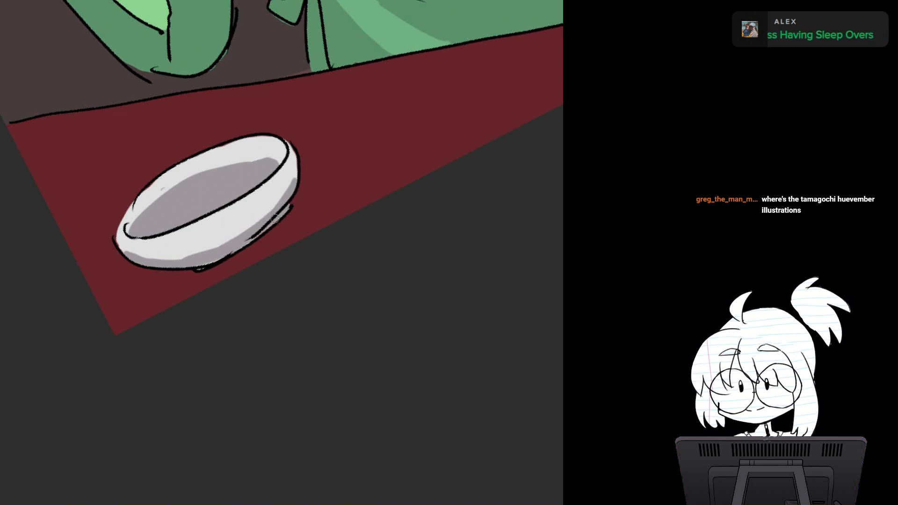
{"action": "left_click_drag", "start_coordinate": [178, 259], "coordinate": [253, 234]}
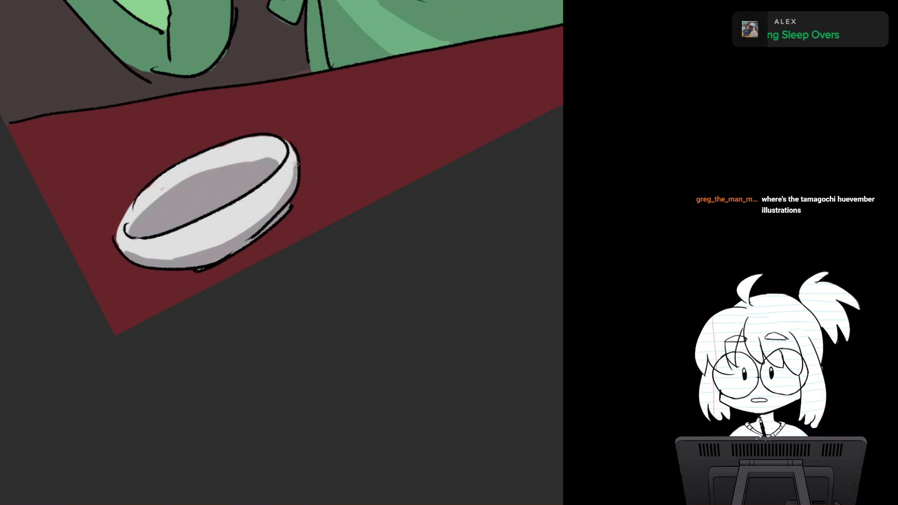
Step: Refine the grey shading along the bowl's outer side and tint its foot with a pinkish grey
{"action": "left_click_drag", "start_coordinate": [293, 152], "coordinate": [338, 170]}
{"action": "left_click_drag", "start_coordinate": [235, 170], "coordinate": [180, 182]}
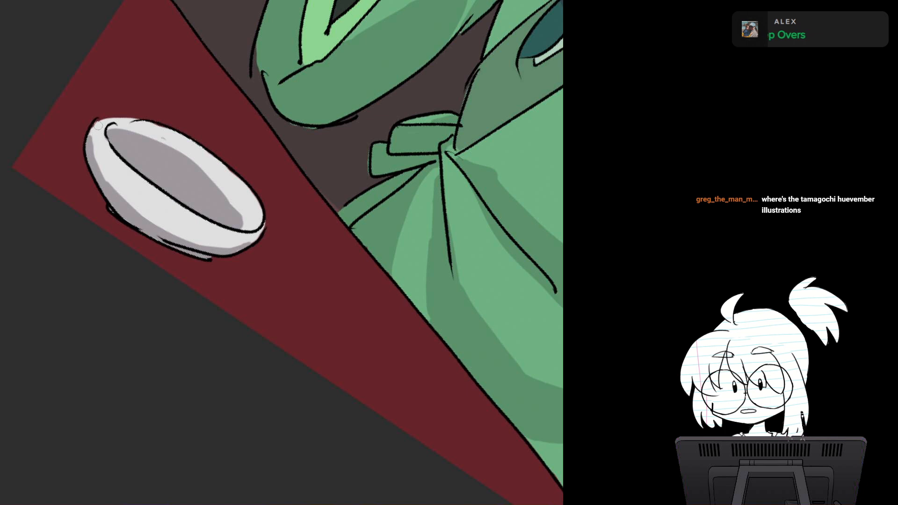
{"action": "mouse_move", "coordinate": [97, 126]}
{"action": "left_mouse_down"}
{"action": "mouse_move", "coordinate": [95, 149]}
{"action": "mouse_move", "coordinate": [116, 189]}
{"action": "mouse_move", "coordinate": [142, 207]}
{"action": "left_mouse_up"}
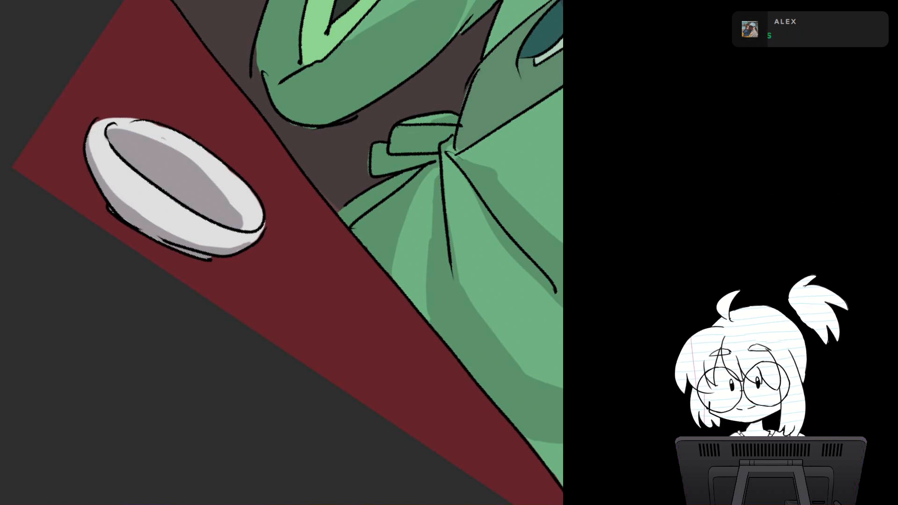
{"action": "left_click_drag", "start_coordinate": [88, 160], "coordinate": [126, 216]}
{"action": "key", "text": "ctrl+z"}
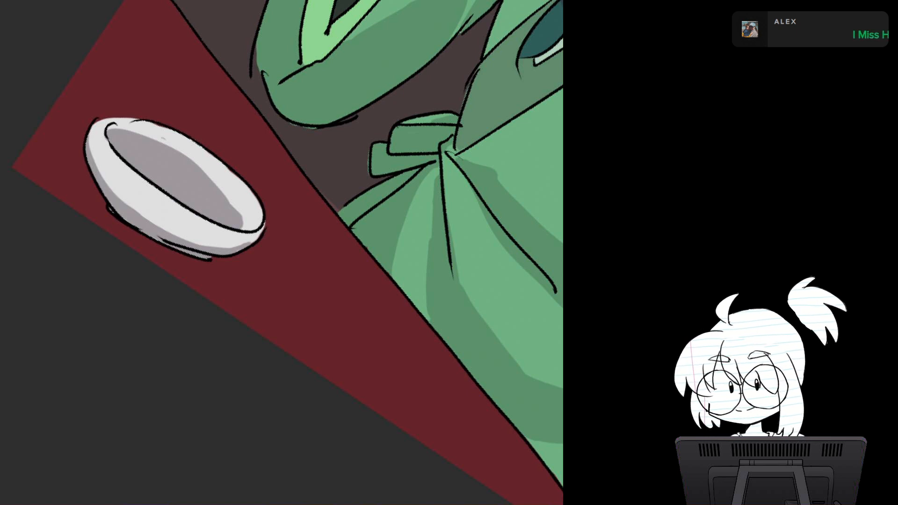
{"action": "left_click_drag", "start_coordinate": [99, 183], "coordinate": [140, 227]}
{"action": "key", "text": "ctrl+z"}
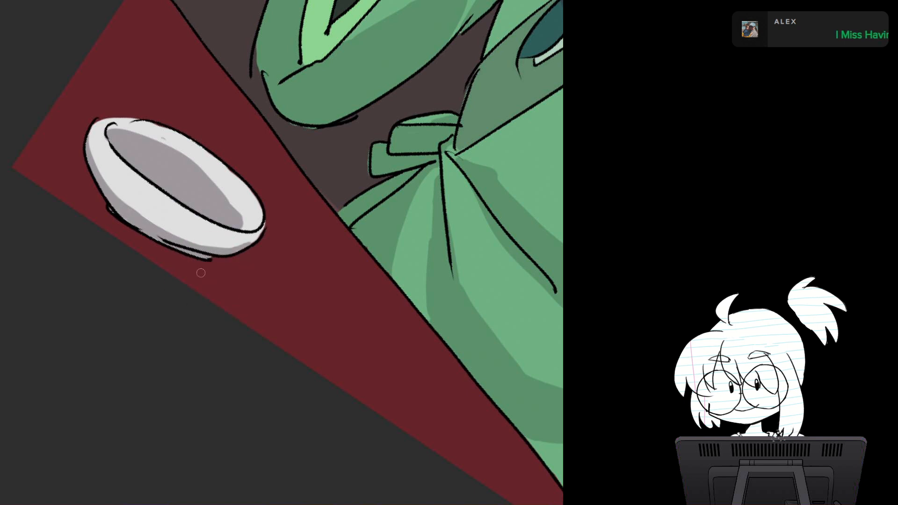
{"action": "mouse_move", "coordinate": [101, 187]}
{"action": "left_mouse_down"}
{"action": "mouse_move", "coordinate": [138, 225]}
{"action": "mouse_move", "coordinate": [119, 209]}
{"action": "mouse_move", "coordinate": [177, 359]}
{"action": "left_mouse_up"}
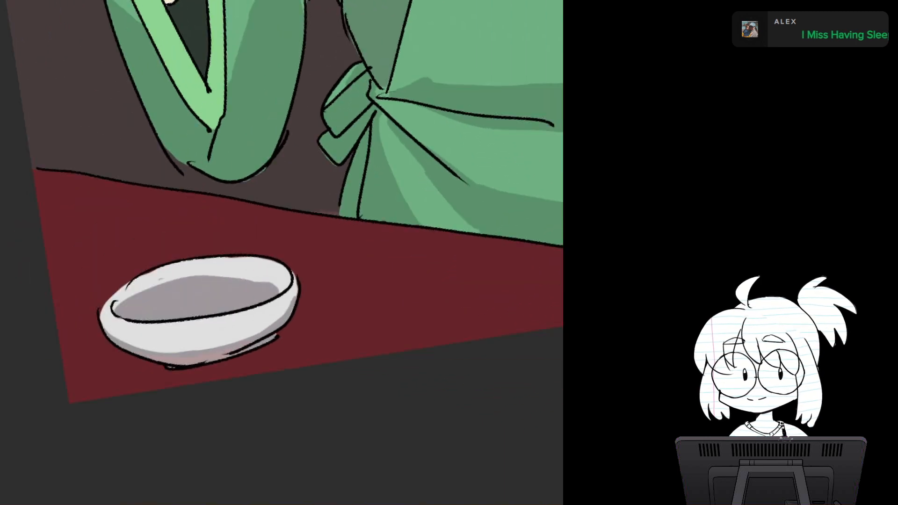
{"action": "left_click_drag", "start_coordinate": [201, 312], "coordinate": [239, 262]}
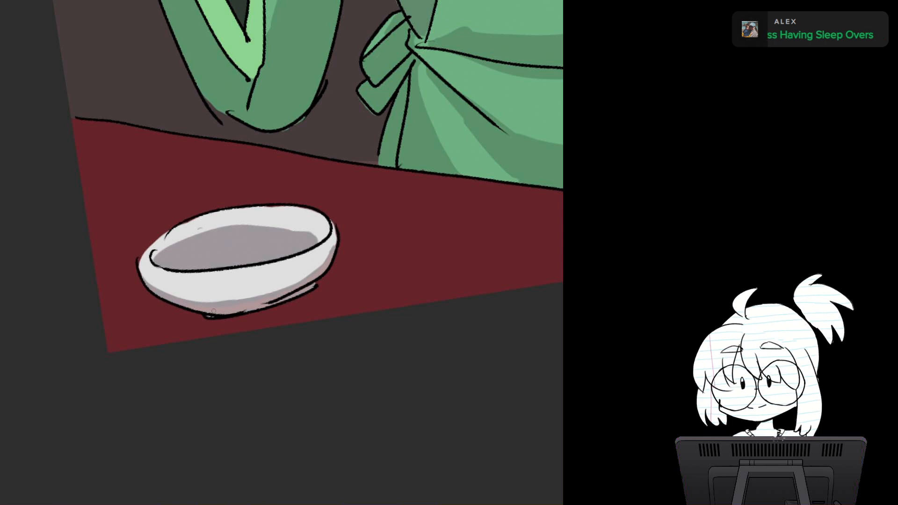
Step: Examine the shaded bowl up close and against the rest of the illustration
{"action": "key", "text": "Escape"}
{"action": "scroll", "coordinate": [403, 240], "scroll_direction": "down", "scroll_amount": 3}
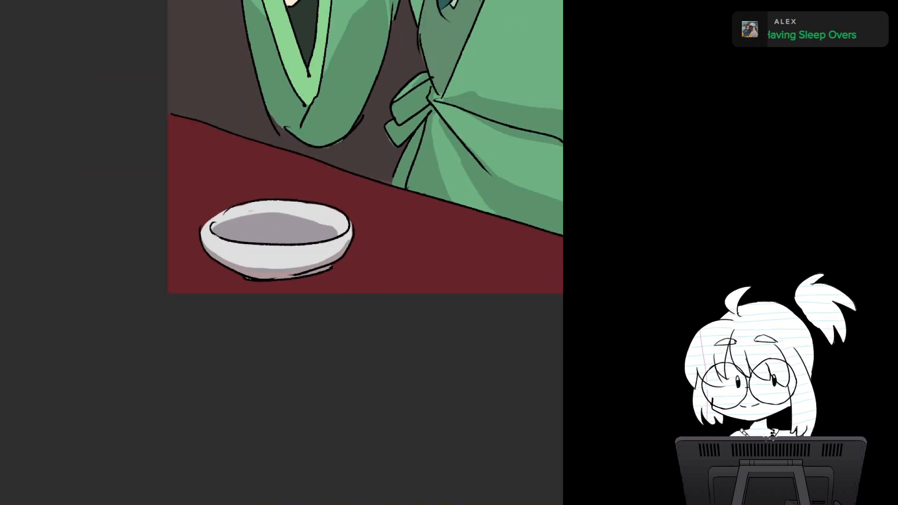
{"action": "scroll", "coordinate": [402, 240], "scroll_direction": "up", "scroll_amount": 3}
{"action": "scroll", "coordinate": [402, 240], "scroll_direction": "down", "scroll_amount": 2}
{"action": "scroll", "coordinate": [398, 237], "scroll_direction": "down", "scroll_amount": 2}
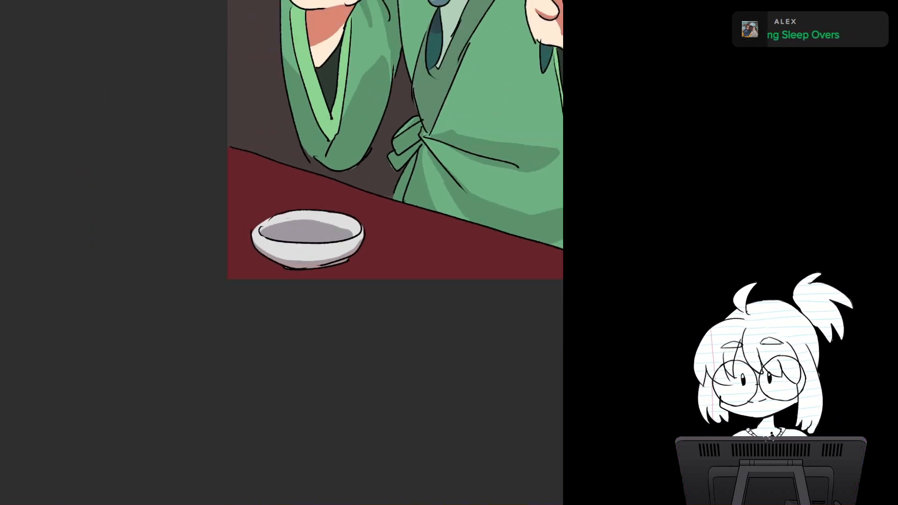
{"action": "scroll", "coordinate": [398, 237], "scroll_direction": "up", "scroll_amount": 2}
{"action": "scroll", "coordinate": [397, 237], "scroll_direction": "down", "scroll_amount": 3}
{"action": "scroll", "coordinate": [398, 236], "scroll_direction": "up", "scroll_amount": 3}
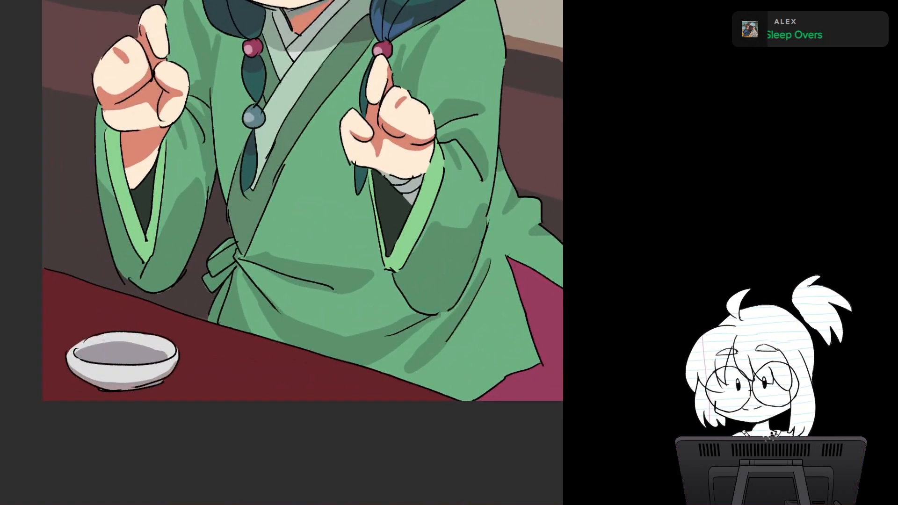
Step: Paint a lumpy red heap of food inside the bowl and shade it with dark maroon patches
{"action": "left_click_drag", "start_coordinate": [281, 244], "coordinate": [358, 195]}
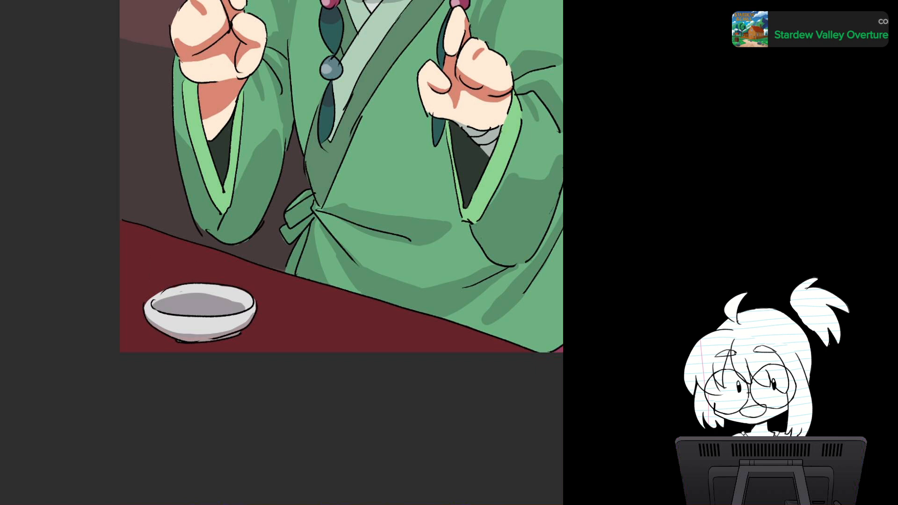
{"action": "mouse_move", "coordinate": [170, 309]}
{"action": "left_mouse_down"}
{"action": "mouse_move", "coordinate": [204, 294]}
{"action": "mouse_move", "coordinate": [228, 305]}
{"action": "mouse_move", "coordinate": [178, 309]}
{"action": "mouse_move", "coordinate": [227, 313]}
{"action": "left_mouse_up"}
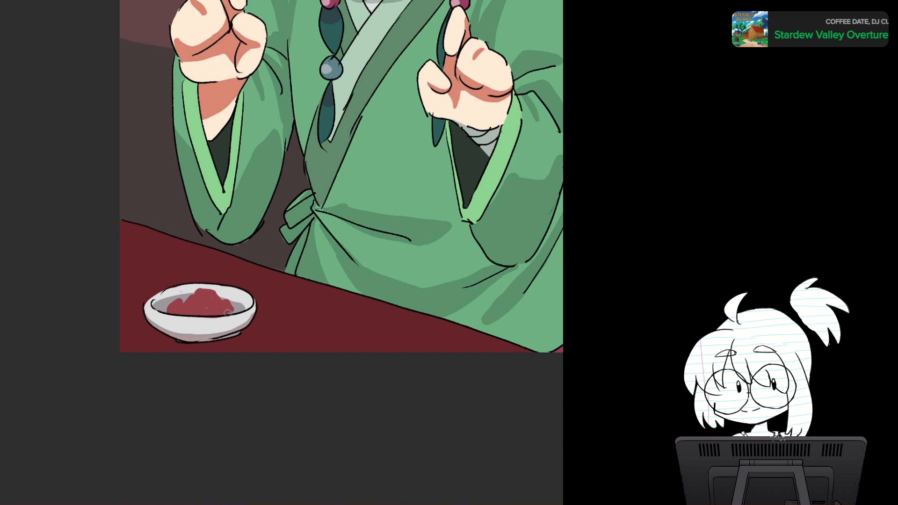
{"action": "left_click_drag", "start_coordinate": [302, 319], "coordinate": [346, 316]}
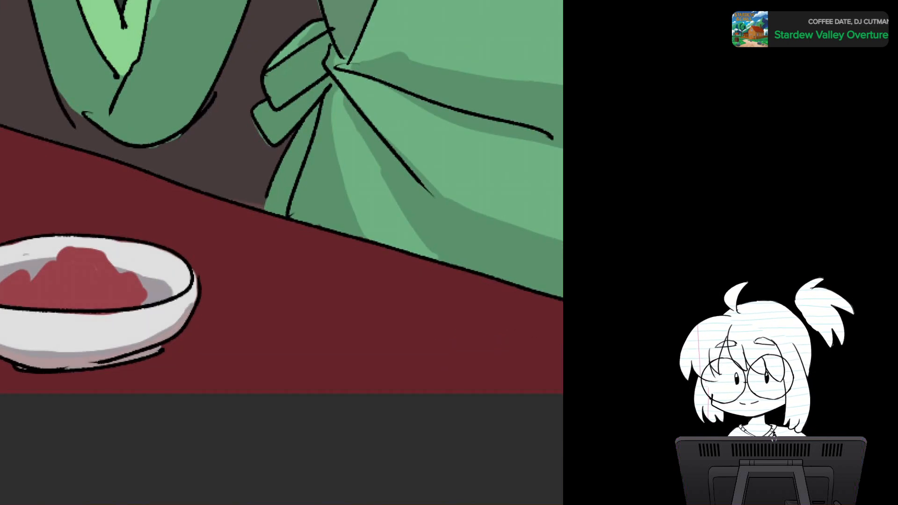
{"action": "left_click_drag", "start_coordinate": [225, 323], "coordinate": [353, 213]}
{"action": "left_click_drag", "start_coordinate": [370, 262], "coordinate": [373, 229]}
{"action": "key", "text": "ctrl+z"}
{"action": "key", "text": "ctrl+z"}
{"action": "mouse_move", "coordinate": [173, 194]}
{"action": "left_mouse_down"}
{"action": "mouse_move", "coordinate": [249, 209]}
{"action": "mouse_move", "coordinate": [192, 238]}
{"action": "mouse_move", "coordinate": [164, 247]}
{"action": "mouse_move", "coordinate": [159, 233]}
{"action": "mouse_move", "coordinate": [132, 251]}
{"action": "mouse_move", "coordinate": [157, 246]}
{"action": "left_mouse_up"}
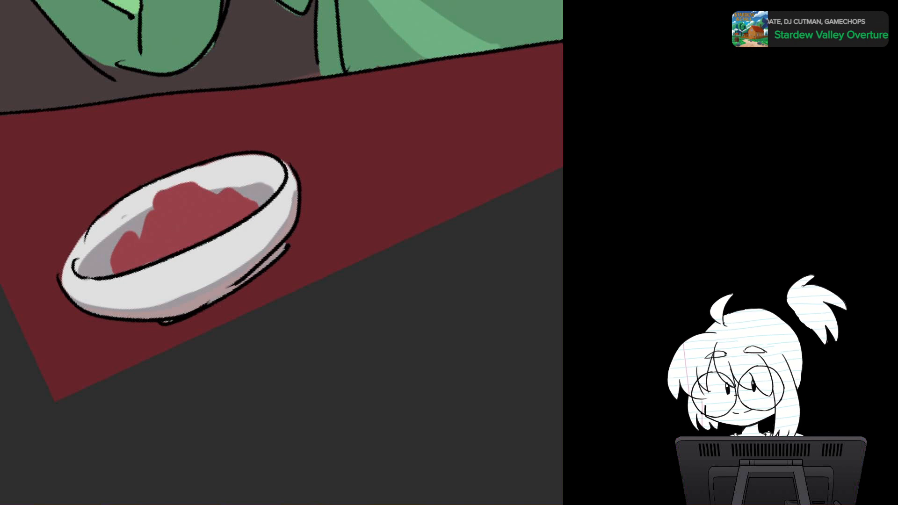
{"action": "mouse_move", "coordinate": [112, 272]}
{"action": "left_mouse_down"}
{"action": "mouse_move", "coordinate": [168, 252]}
{"action": "mouse_move", "coordinate": [170, 210]}
{"action": "mouse_move", "coordinate": [187, 226]}
{"action": "mouse_move", "coordinate": [181, 245]}
{"action": "mouse_move", "coordinate": [231, 219]}
{"action": "mouse_move", "coordinate": [222, 229]}
{"action": "mouse_move", "coordinate": [243, 199]}
{"action": "mouse_move", "coordinate": [255, 205]}
{"action": "mouse_move", "coordinate": [241, 213]}
{"action": "left_mouse_up"}
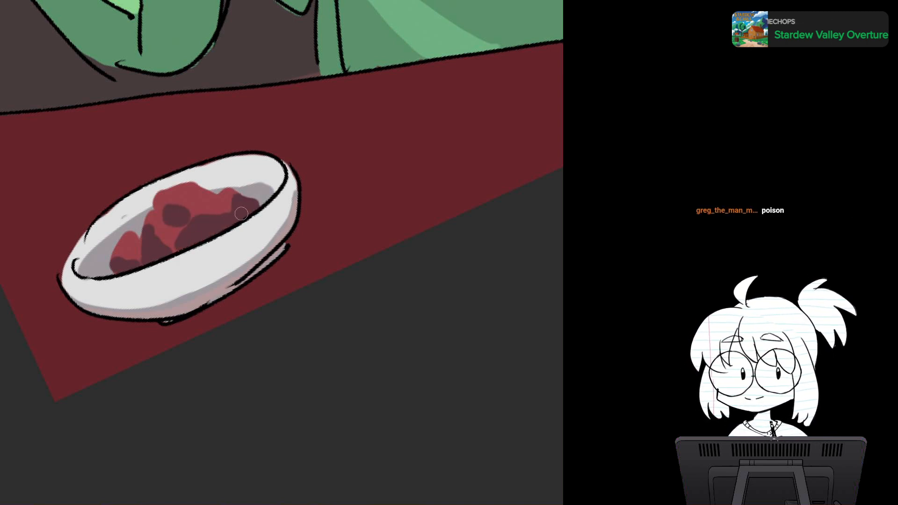
Step: Examine the filled bowl in the full illustration and the robe's hem over the magenta seat
{"action": "key", "text": "5"}
{"action": "scroll", "coordinate": [370, 220], "scroll_direction": "down", "scroll_amount": 4}
{"action": "left_click_drag", "start_coordinate": [328, 164], "coordinate": [197, 336]}
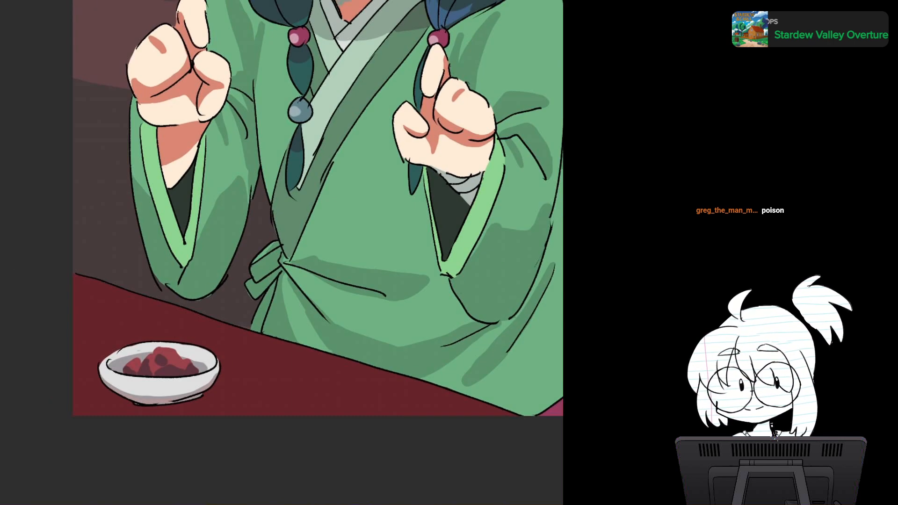
{"action": "scroll", "coordinate": [341, 258], "scroll_direction": "down", "scroll_amount": 3}
{"action": "left_click_drag", "start_coordinate": [341, 187], "coordinate": [225, 271]}
{"action": "scroll", "coordinate": [329, 264], "scroll_direction": "down", "scroll_amount": 5}
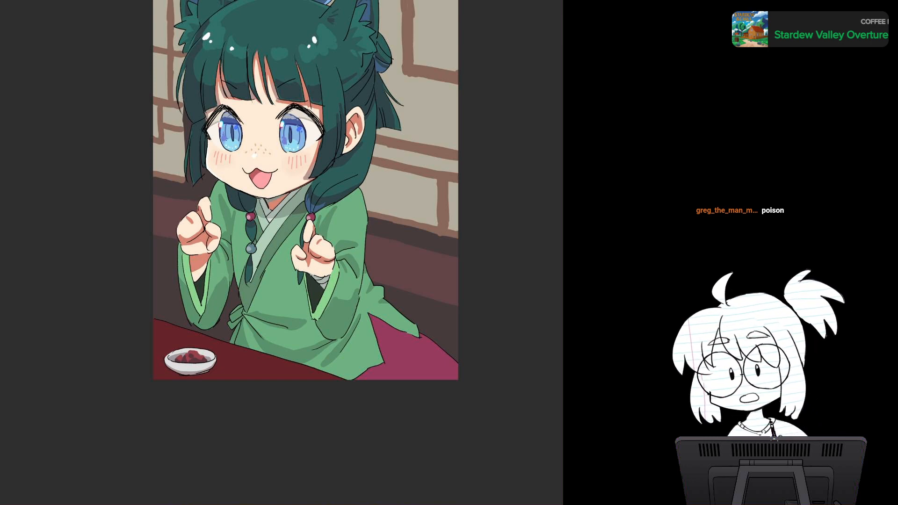
{"action": "mouse_move", "coordinate": [304, 211]}
{"action": "left_mouse_down"}
{"action": "mouse_move", "coordinate": [177, 153]}
{"action": "mouse_move", "coordinate": [236, 243]}
{"action": "mouse_move", "coordinate": [154, 107]}
{"action": "left_mouse_up"}
{"action": "scroll", "coordinate": [281, 276], "scroll_direction": "up", "scroll_amount": 3}
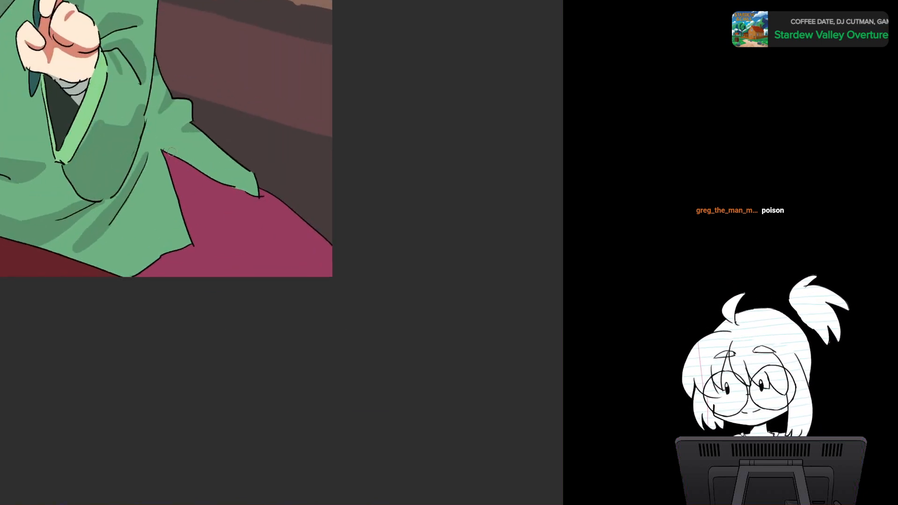
Step: Paint a dark shadow on the magenta seat beneath the robe's trailing rear flap
{"action": "mouse_move", "coordinate": [164, 154]}
{"action": "left_mouse_down"}
{"action": "mouse_move", "coordinate": [188, 225]}
{"action": "mouse_move", "coordinate": [203, 165]}
{"action": "left_mouse_up"}
{"action": "scroll", "coordinate": [261, 185], "scroll_direction": "up", "scroll_amount": 1}
{"action": "left_click_drag", "start_coordinate": [261, 184], "coordinate": [183, 340]}
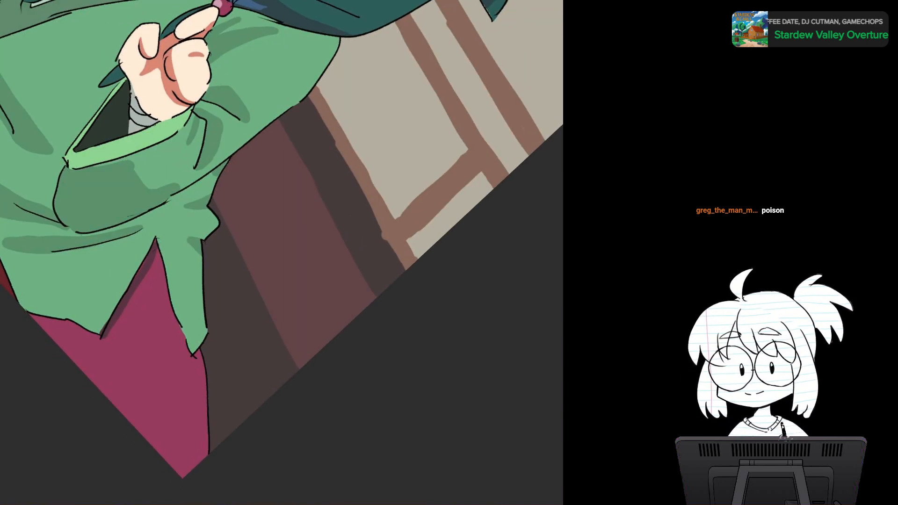
{"action": "key", "text": "ctrl+z"}
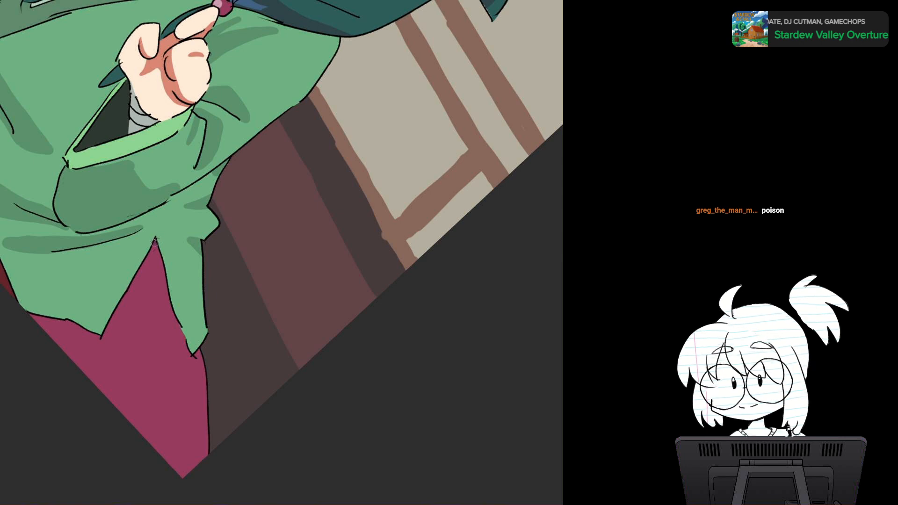
{"action": "left_click_drag", "start_coordinate": [155, 243], "coordinate": [166, 297]}
{"action": "mouse_move", "coordinate": [155, 255]}
{"action": "left_mouse_down"}
{"action": "mouse_move", "coordinate": [184, 360]}
{"action": "mouse_move", "coordinate": [265, 389]}
{"action": "mouse_move", "coordinate": [286, 390]}
{"action": "mouse_move", "coordinate": [311, 263]}
{"action": "left_mouse_up"}
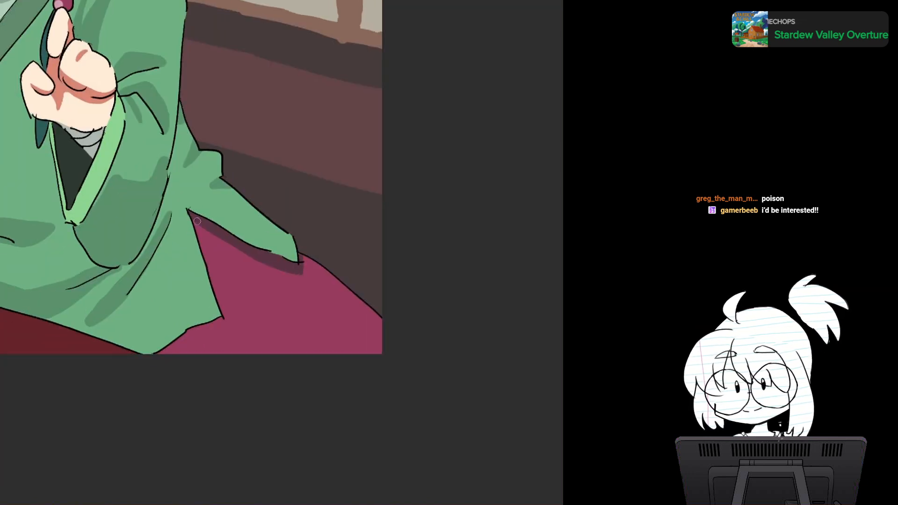
Step: Paint a dark shadow on the magenta seat along the slanted edge of the robe's front panel
{"action": "left_click_drag", "start_coordinate": [197, 221], "coordinate": [224, 306]}
{"action": "left_click_drag", "start_coordinate": [212, 253], "coordinate": [228, 314]}
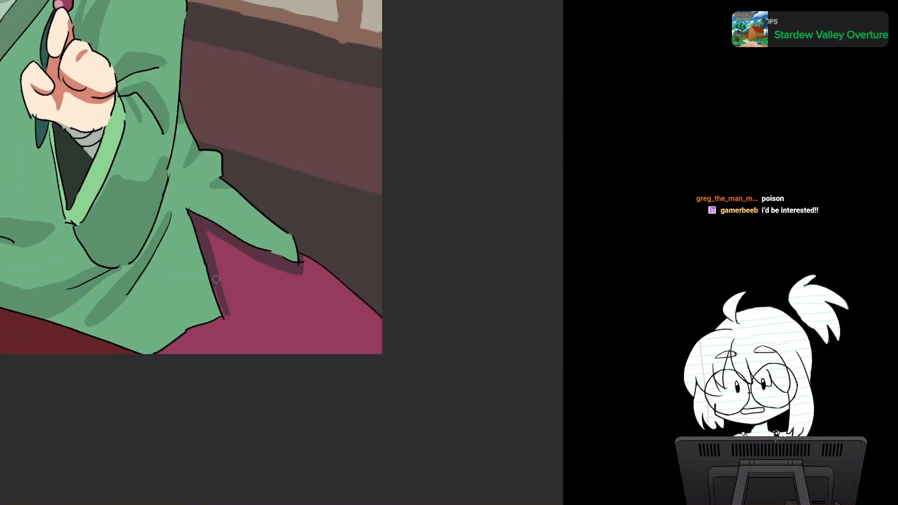
{"action": "left_click_drag", "start_coordinate": [216, 279], "coordinate": [224, 313]}
Step: Extend the dark seat shadow around the robe's pointed hem corner and along the bottom edge to the table
{"action": "mouse_move", "coordinate": [213, 260]}
{"action": "left_mouse_down"}
{"action": "mouse_move", "coordinate": [224, 316]}
{"action": "mouse_move", "coordinate": [245, 334]}
{"action": "left_mouse_up"}
{"action": "mouse_move", "coordinate": [245, 334]}
{"action": "left_mouse_down"}
{"action": "mouse_move", "coordinate": [284, 217]}
{"action": "mouse_move", "coordinate": [248, 238]}
{"action": "mouse_move", "coordinate": [278, 221]}
{"action": "left_mouse_up"}
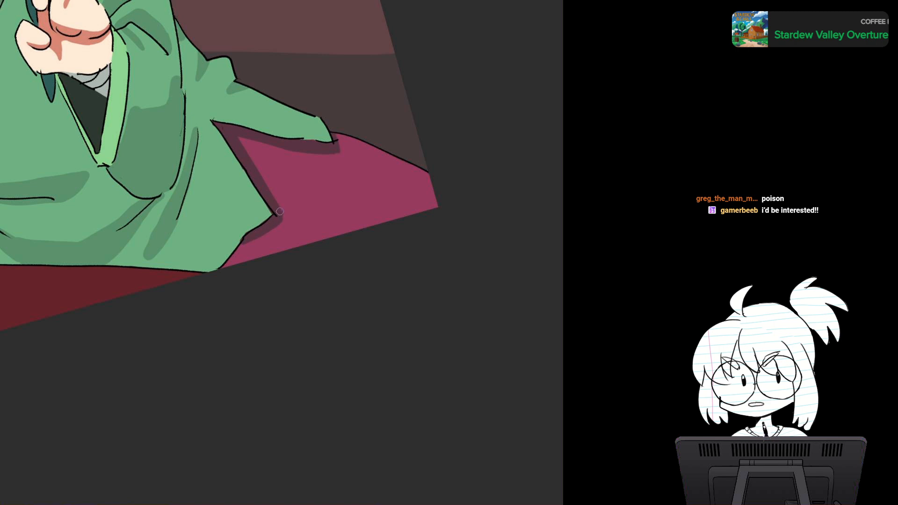
{"action": "mouse_move", "coordinate": [244, 244]}
{"action": "left_mouse_down"}
{"action": "mouse_move", "coordinate": [224, 274]}
{"action": "mouse_move", "coordinate": [232, 267]}
{"action": "left_mouse_up"}
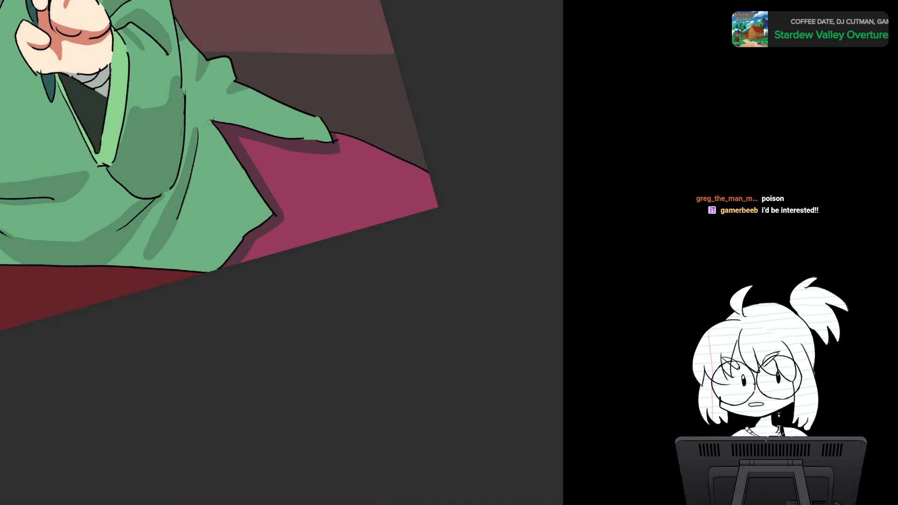
{"action": "left_click_drag", "start_coordinate": [207, 94], "coordinate": [300, 68]}
{"action": "scroll", "coordinate": [281, 187], "scroll_direction": "down", "scroll_amount": 3}
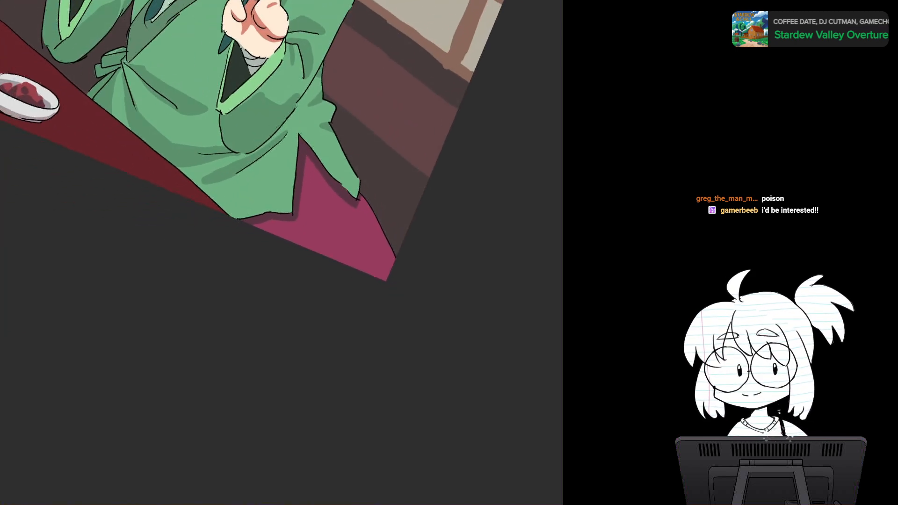
Step: Paint dark slanted fold shadows across the magenta seat, between the robe's hem and the canvas corner
{"action": "left_click_drag", "start_coordinate": [272, 158], "coordinate": [223, 274]}
{"action": "key", "text": "5"}
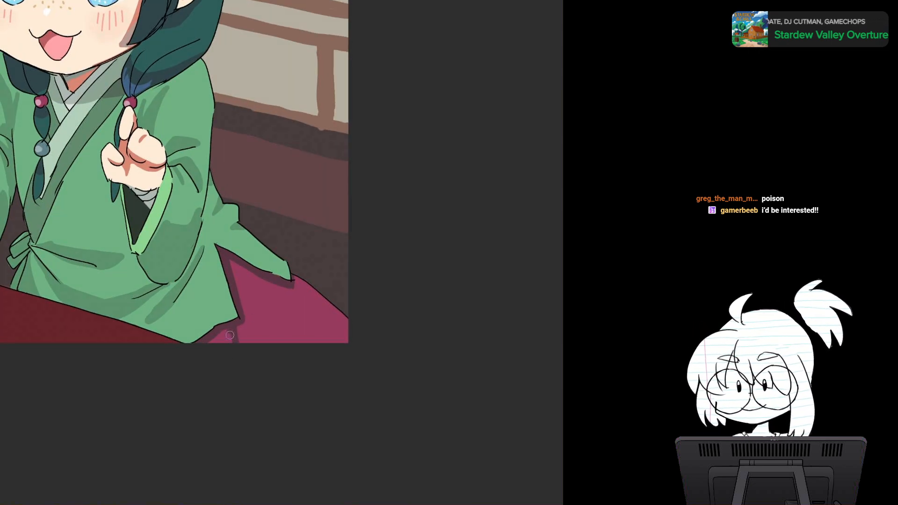
{"action": "mouse_move", "coordinate": [284, 328]}
{"action": "left_mouse_down"}
{"action": "mouse_move", "coordinate": [296, 355]}
{"action": "mouse_move", "coordinate": [292, 344]}
{"action": "left_mouse_up"}
{"action": "mouse_move", "coordinate": [273, 310]}
{"action": "left_mouse_down"}
{"action": "mouse_move", "coordinate": [318, 364]}
{"action": "mouse_move", "coordinate": [292, 358]}
{"action": "left_mouse_up"}
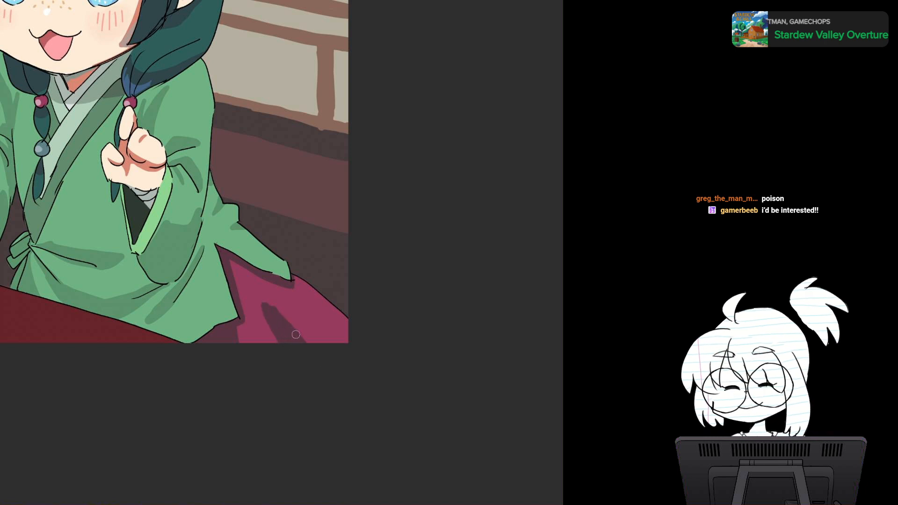
{"action": "left_click_drag", "start_coordinate": [267, 305], "coordinate": [320, 360]}
{"action": "left_click_drag", "start_coordinate": [310, 329], "coordinate": [335, 353]}
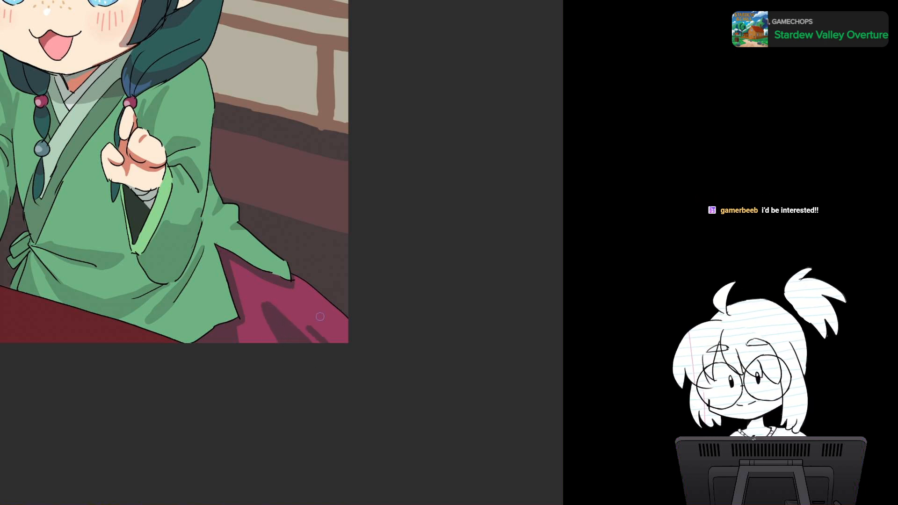
{"action": "left_click_drag", "start_coordinate": [349, 282], "coordinate": [348, 286]}
Step: Examine the full illustration, from the cat ears and hair ribbon down to the bowl and the shaded seat
{"action": "left_click_drag", "start_coordinate": [276, 234], "coordinate": [437, 342]}
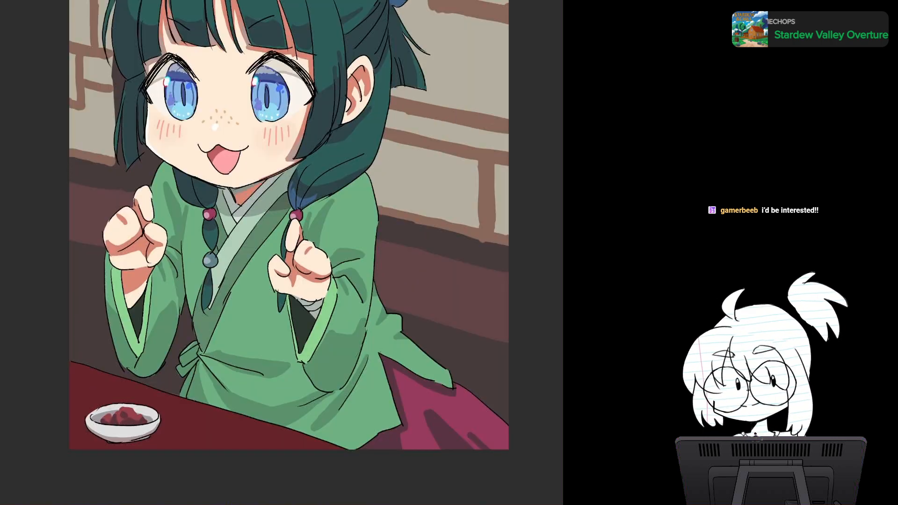
{"action": "left_click_drag", "start_coordinate": [341, 299], "coordinate": [271, 286]}
{"action": "scroll", "coordinate": [344, 276], "scroll_direction": "down", "scroll_amount": 3}
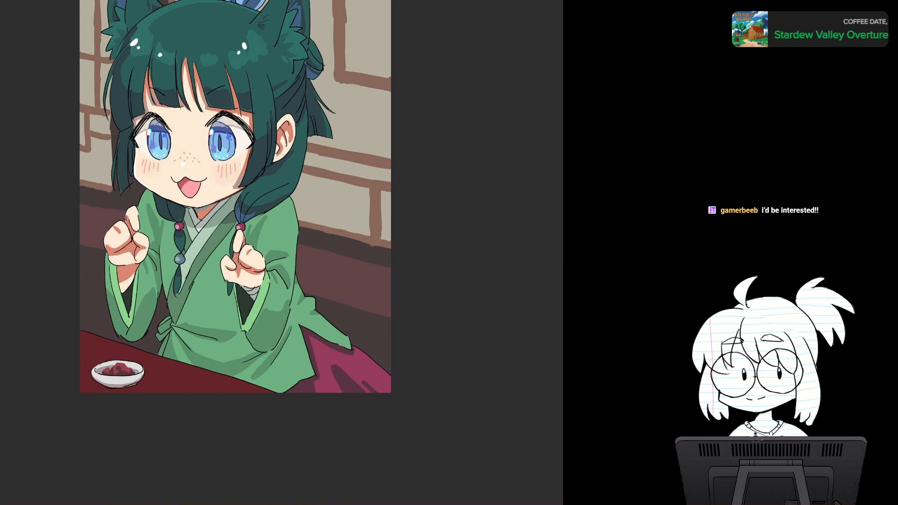
{"action": "scroll", "coordinate": [364, 281], "scroll_direction": "down", "scroll_amount": 5}
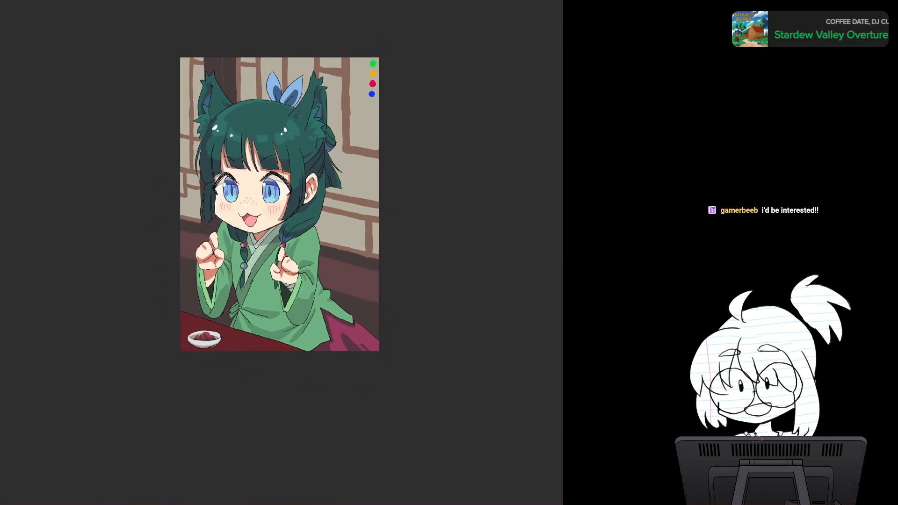
{"action": "scroll", "coordinate": [364, 280], "scroll_direction": "up", "scroll_amount": 7}
{"action": "scroll", "coordinate": [364, 280], "scroll_direction": "down", "scroll_amount": 1}
{"action": "scroll", "coordinate": [364, 280], "scroll_direction": "down", "scroll_amount": 1}
{"action": "left_click_drag", "start_coordinate": [364, 280], "coordinate": [321, 422]}
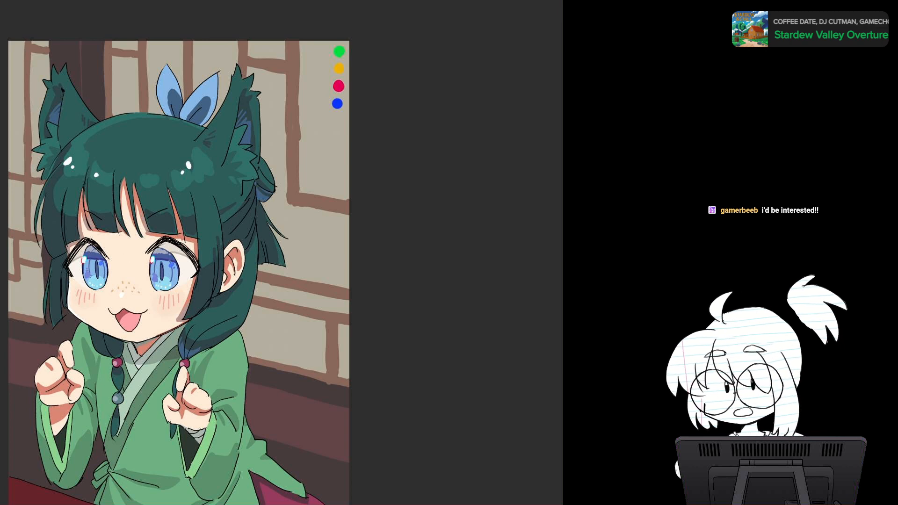
{"action": "left_click_drag", "start_coordinate": [281, 327], "coordinate": [308, 202]}
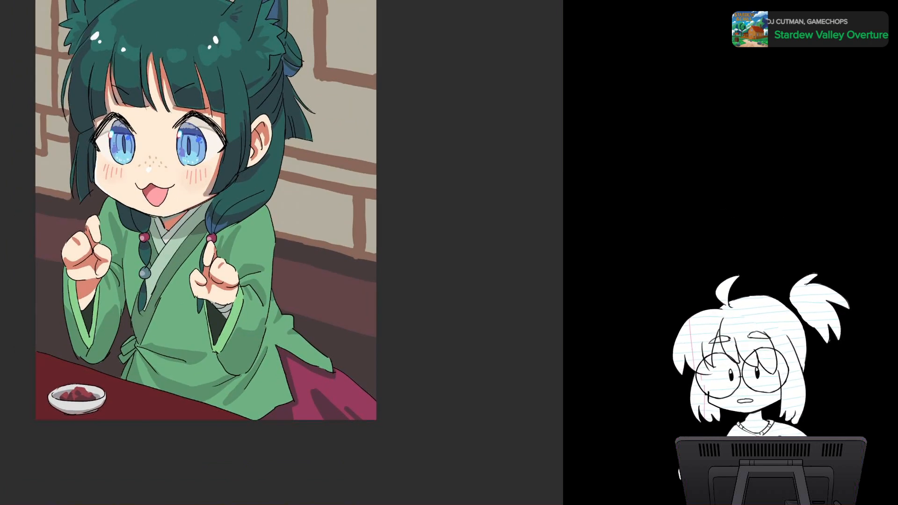
Step: Paint a translucent purple vapour rising from the bowl of food, with a skull and crossbones shaped in it
{"action": "left_click_drag", "start_coordinate": [280, 330], "coordinate": [397, 292]}
{"action": "scroll", "coordinate": [280, 327], "scroll_direction": "up", "scroll_amount": 3}
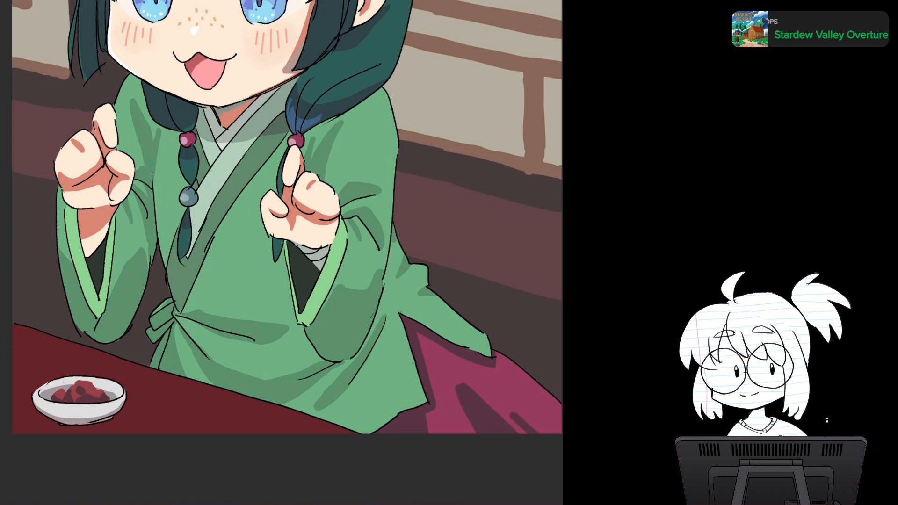
{"action": "scroll", "coordinate": [341, 265], "scroll_direction": "down", "scroll_amount": 2}
{"action": "left_click_drag", "start_coordinate": [341, 265], "coordinate": [318, 253]}
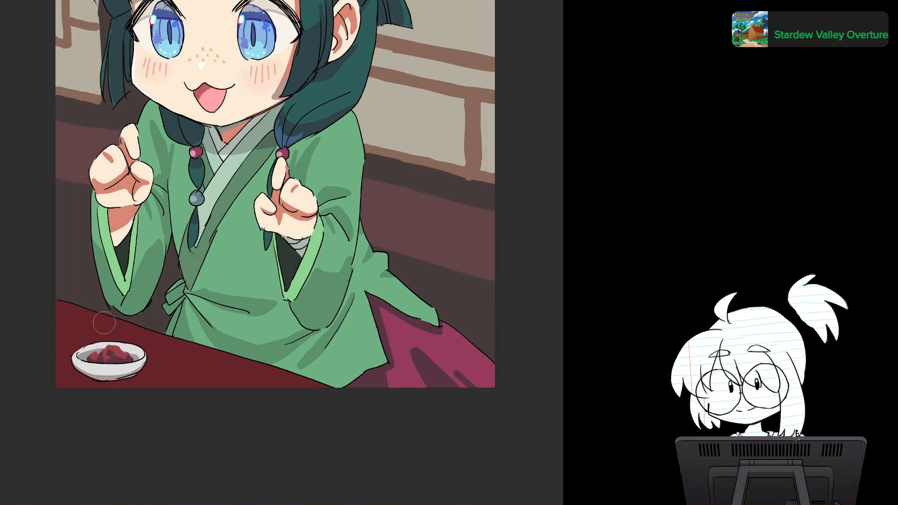
{"action": "mouse_move", "coordinate": [113, 331]}
{"action": "left_mouse_down"}
{"action": "mouse_move", "coordinate": [108, 347]}
{"action": "mouse_move", "coordinate": [116, 316]}
{"action": "mouse_move", "coordinate": [96, 260]}
{"action": "left_mouse_up"}
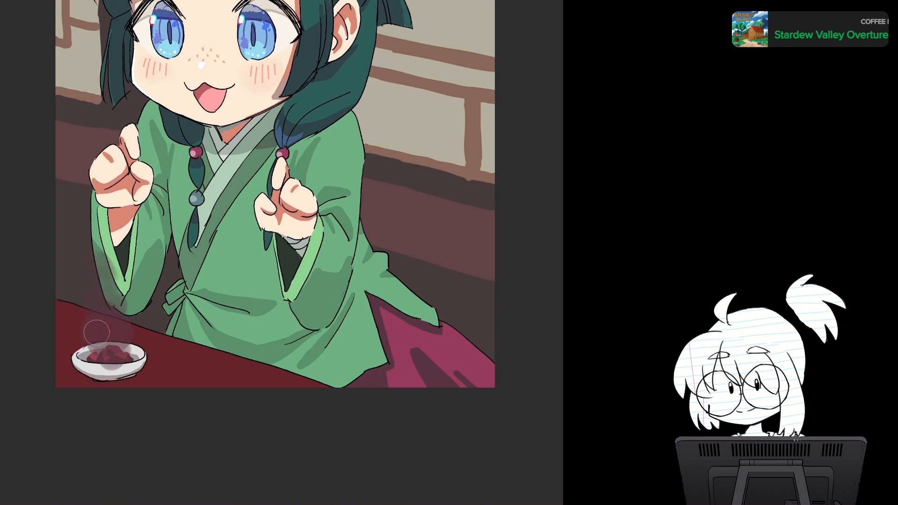
{"action": "left_click_drag", "start_coordinate": [97, 333], "coordinate": [117, 299]}
{"action": "key", "text": "ctrl+z"}
{"action": "key", "text": "ctrl+z"}
{"action": "key", "text": "ctrl+z"}
{"action": "key", "text": "ctrl+z"}
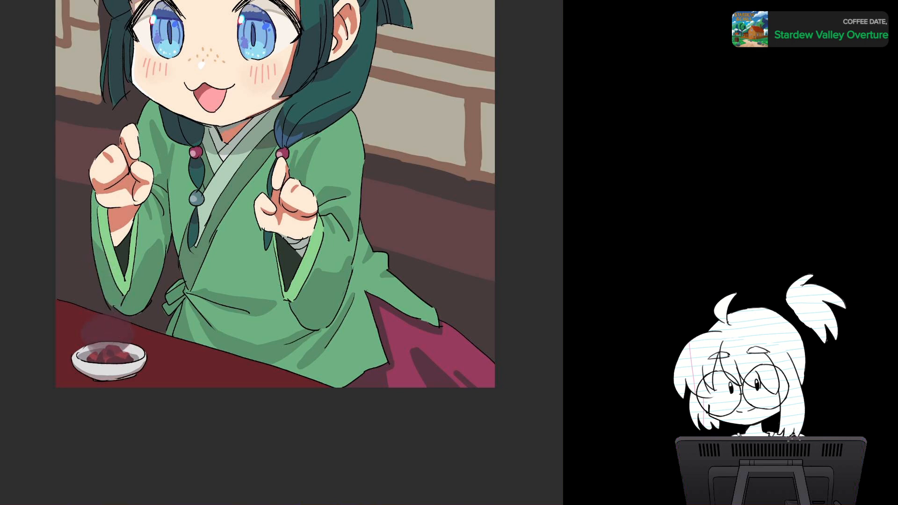
{"action": "left_click_drag", "start_coordinate": [108, 337], "coordinate": [91, 253]}
{"action": "mouse_move", "coordinate": [91, 338]}
{"action": "left_mouse_down"}
{"action": "mouse_move", "coordinate": [115, 339]}
{"action": "mouse_move", "coordinate": [131, 321]}
{"action": "mouse_move", "coordinate": [115, 352]}
{"action": "mouse_move", "coordinate": [124, 257]}
{"action": "mouse_move", "coordinate": [105, 263]}
{"action": "left_mouse_up"}
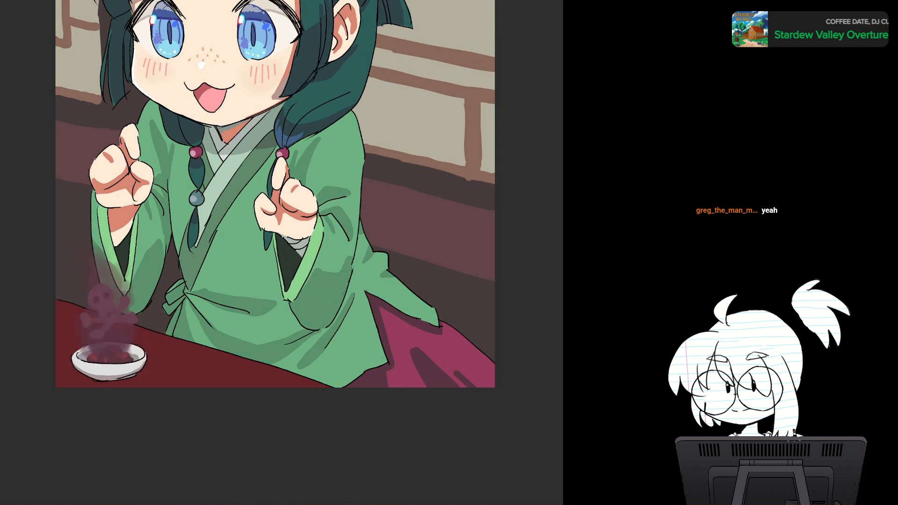
Step: Paint muted lighter patches on the dark red tabletop around the bowl and along the robe's lower edge
{"action": "scroll", "coordinate": [356, 306], "scroll_direction": "down", "scroll_amount": 5}
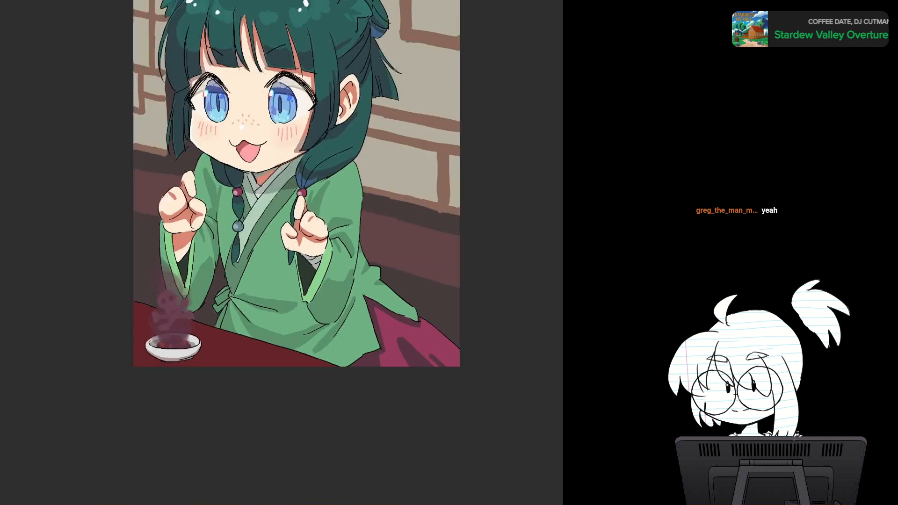
{"action": "scroll", "coordinate": [356, 306], "scroll_direction": "up", "scroll_amount": 6}
{"action": "scroll", "coordinate": [356, 307], "scroll_direction": "down", "scroll_amount": 5}
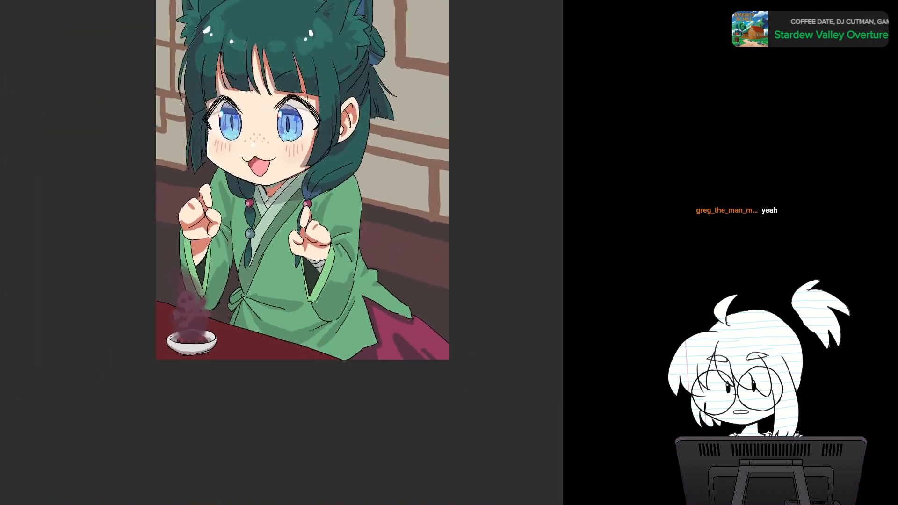
{"action": "left_click_drag", "start_coordinate": [356, 307], "coordinate": [310, 340]}
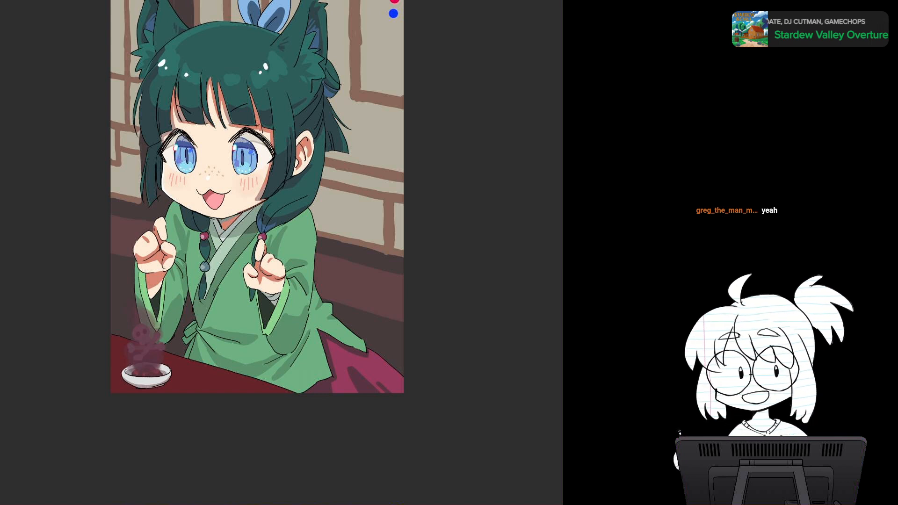
{"action": "left_click_drag", "start_coordinate": [281, 225], "coordinate": [277, 196]}
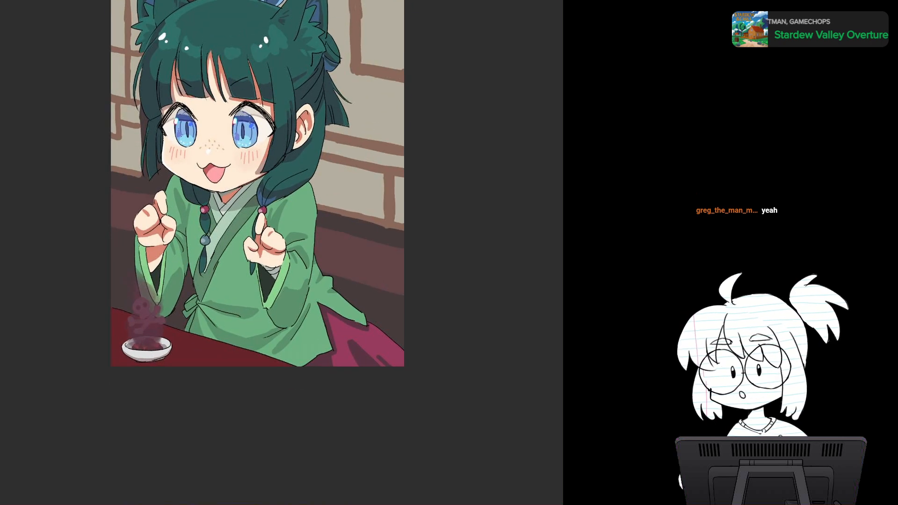
{"action": "left_click_drag", "start_coordinate": [277, 233], "coordinate": [304, 186]}
{"action": "scroll", "coordinate": [264, 301], "scroll_direction": "up", "scroll_amount": 3}
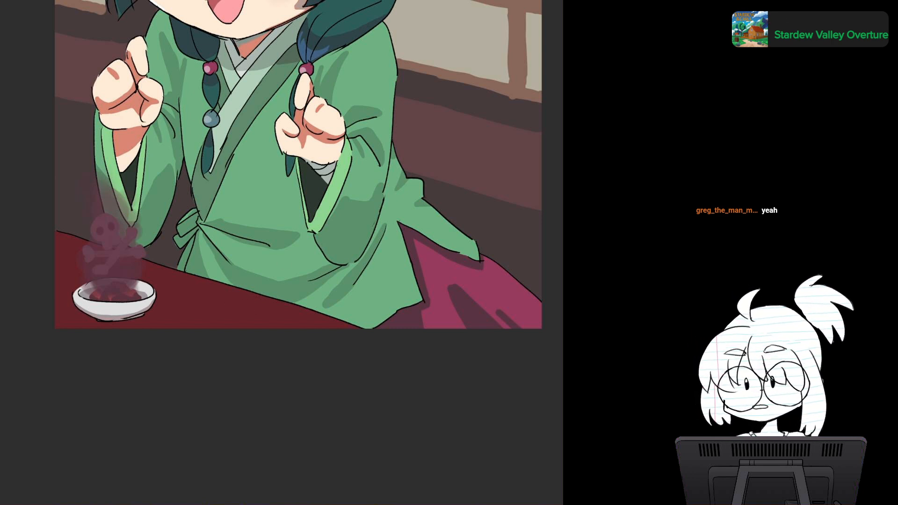
{"action": "left_click_drag", "start_coordinate": [213, 300], "coordinate": [305, 325]}
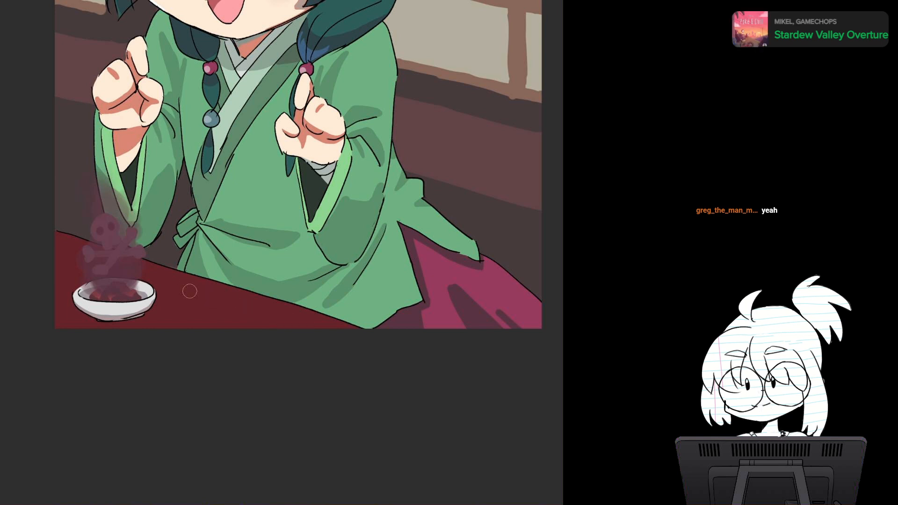
{"action": "left_click_drag", "start_coordinate": [188, 288], "coordinate": [280, 313]}
{"action": "left_click_drag", "start_coordinate": [206, 303], "coordinate": [271, 322]}
{"action": "left_click_drag", "start_coordinate": [176, 310], "coordinate": [220, 328]}
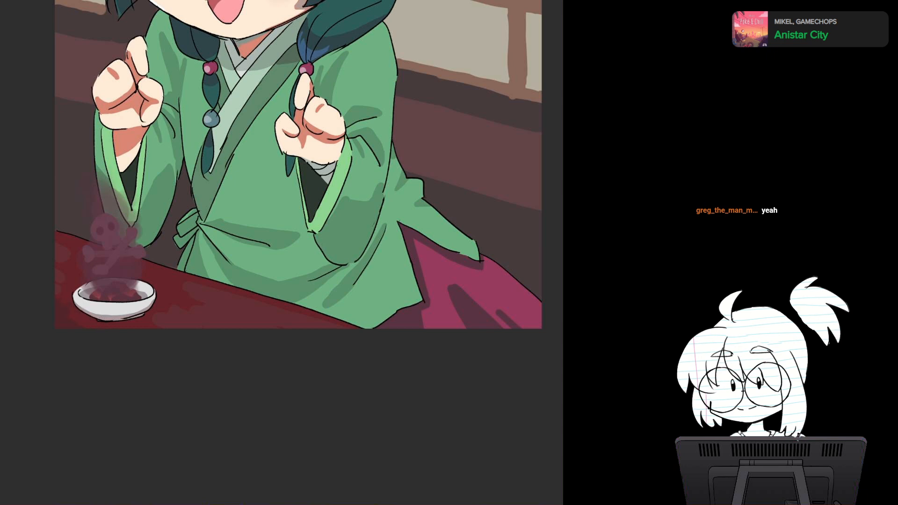
Step: Add dark grain-like streaks across the red tabletop beside the bowl and toward the robe's hem
{"action": "key", "text": "ctrl+plus"}
{"action": "key", "text": "ctrl+plus"}
{"action": "left_click_drag", "start_coordinate": [100, 325], "coordinate": [332, 256]}
{"action": "left_click_drag", "start_coordinate": [280, 328], "coordinate": [313, 321]}
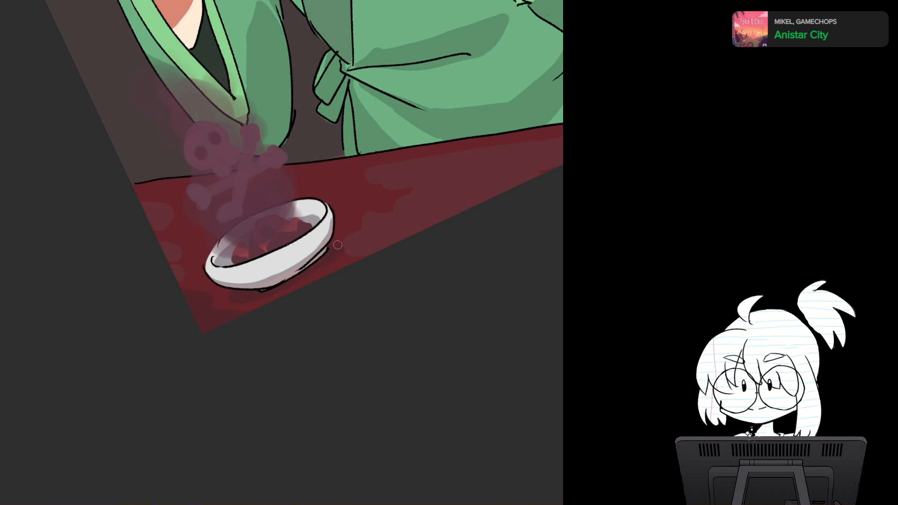
{"action": "left_click_drag", "start_coordinate": [338, 245], "coordinate": [193, 263]}
{"action": "scroll", "coordinate": [215, 328], "scroll_direction": "down", "scroll_amount": 3}
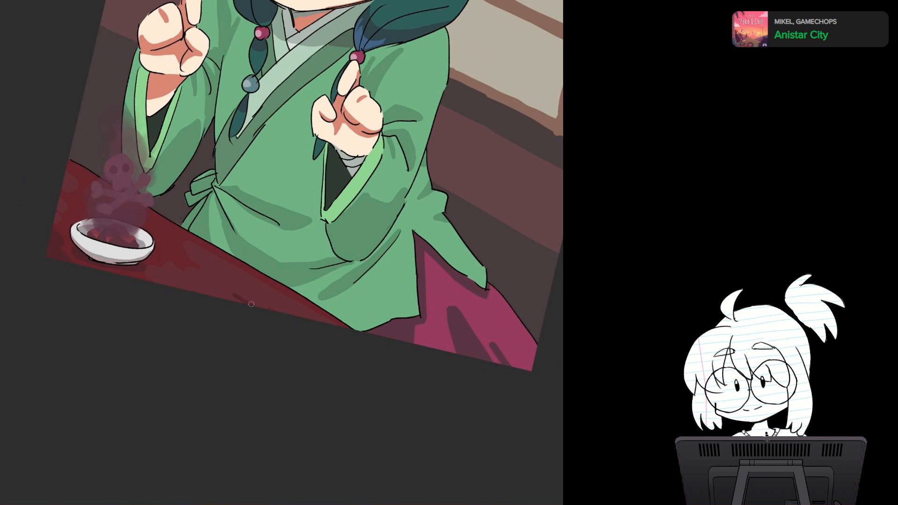
{"action": "left_click_drag", "start_coordinate": [251, 304], "coordinate": [294, 319]}
{"action": "left_click_drag", "start_coordinate": [247, 274], "coordinate": [332, 323]}
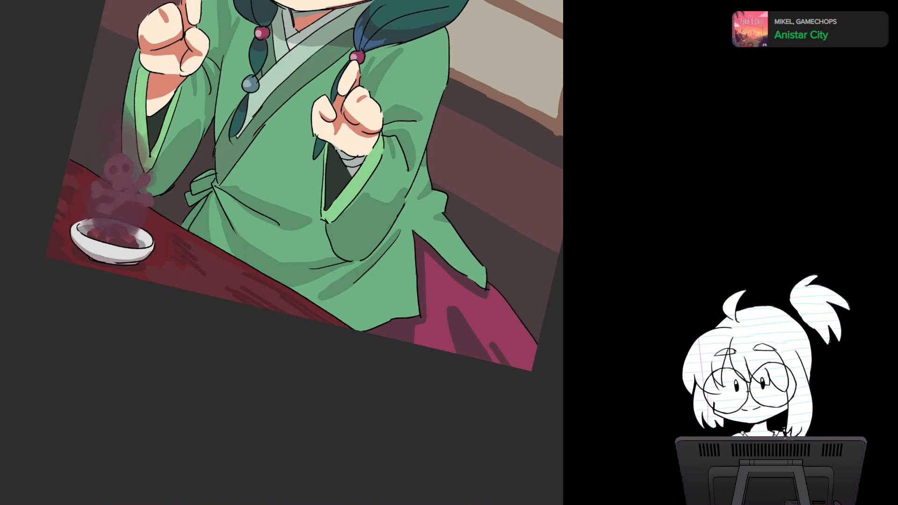
Step: Examine the full upright illustration and then the character's head, ears and hair up close
{"action": "key", "text": "minus"}
{"action": "scroll", "coordinate": [314, 262], "scroll_direction": "down", "scroll_amount": 4}
{"action": "left_click_drag", "start_coordinate": [327, 216], "coordinate": [247, 259]}
{"action": "key", "text": "Escape"}
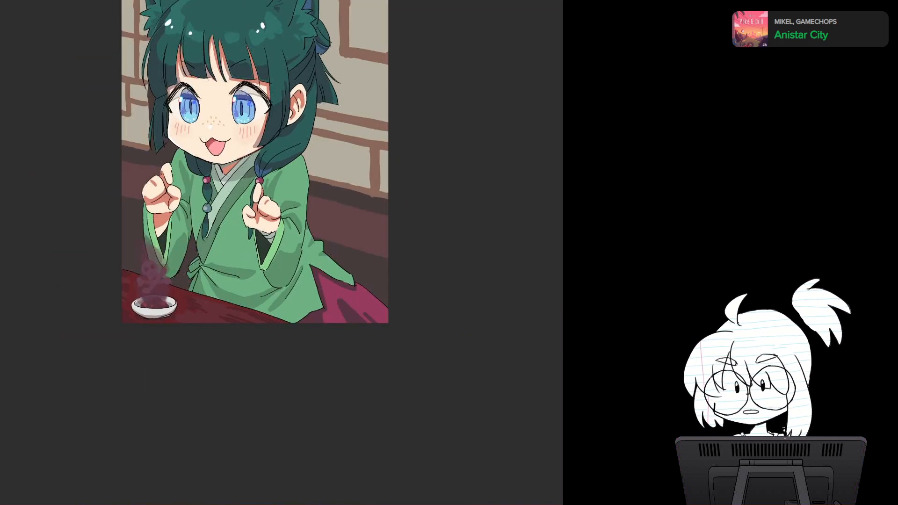
{"action": "left_click_drag", "start_coordinate": [252, 178], "coordinate": [240, 285]}
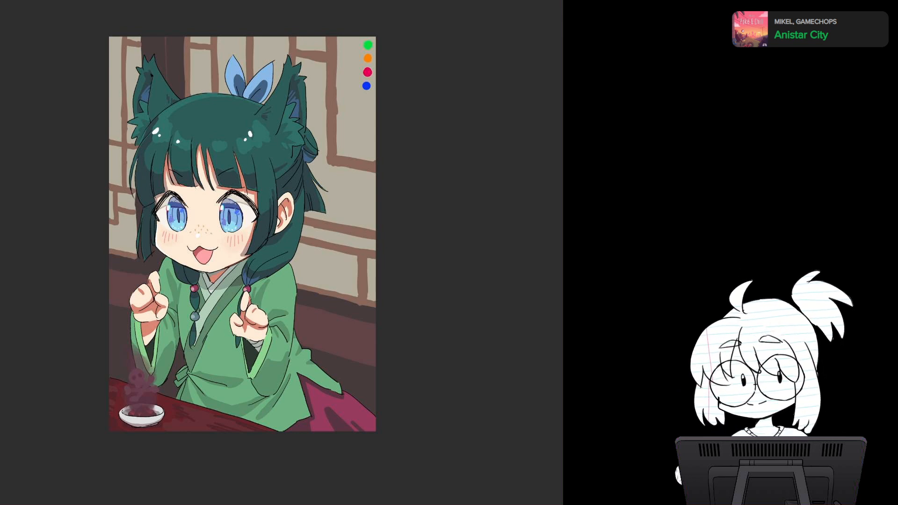
{"action": "scroll", "coordinate": [410, 254], "scroll_direction": "up", "scroll_amount": 2}
{"action": "left_click_drag", "start_coordinate": [150, 107], "coordinate": [346, 260]}
{"action": "scroll", "coordinate": [284, 210], "scroll_direction": "up", "scroll_amount": 2}
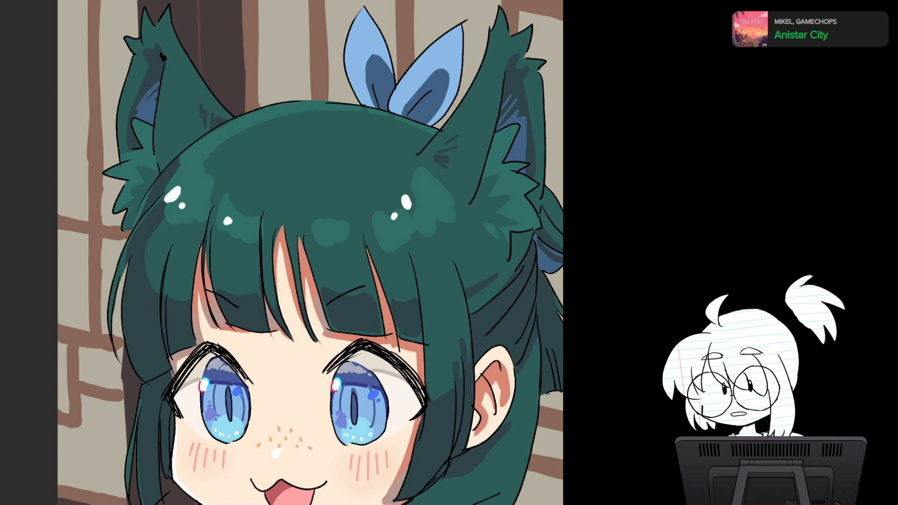
Step: Retouch the hair with small strokes on the side lock, the cat ear's edge, the bun and the loose strands behind
{"action": "scroll", "coordinate": [309, 253], "scroll_direction": "down", "scroll_amount": 2}
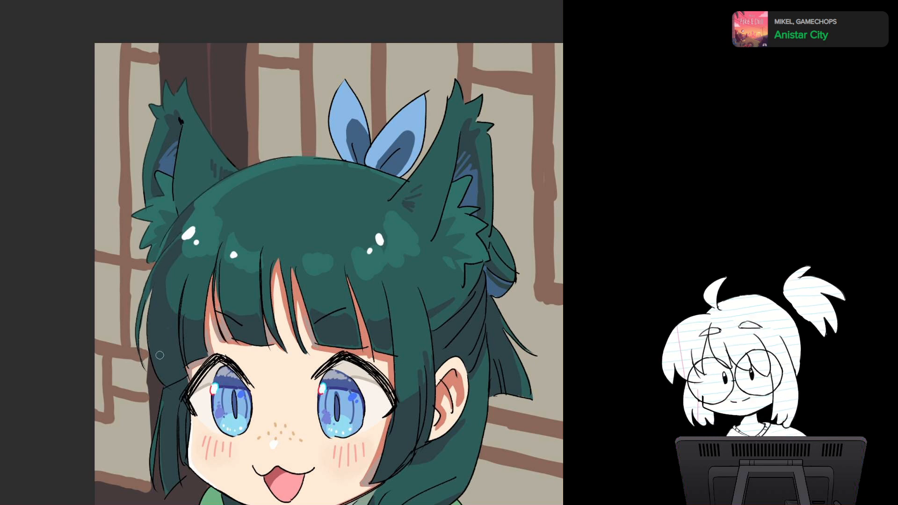
{"action": "left_click_drag", "start_coordinate": [153, 455], "coordinate": [154, 487]}
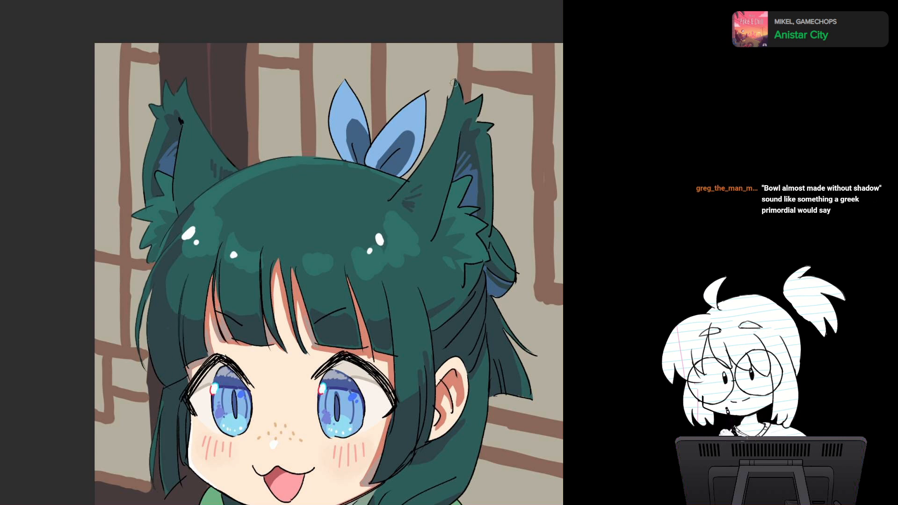
{"action": "mouse_move", "coordinate": [454, 82]}
{"action": "left_mouse_down"}
{"action": "mouse_move", "coordinate": [492, 125]}
{"action": "mouse_move", "coordinate": [491, 139]}
{"action": "mouse_move", "coordinate": [401, 61]}
{"action": "mouse_move", "coordinate": [404, 127]}
{"action": "left_mouse_up"}
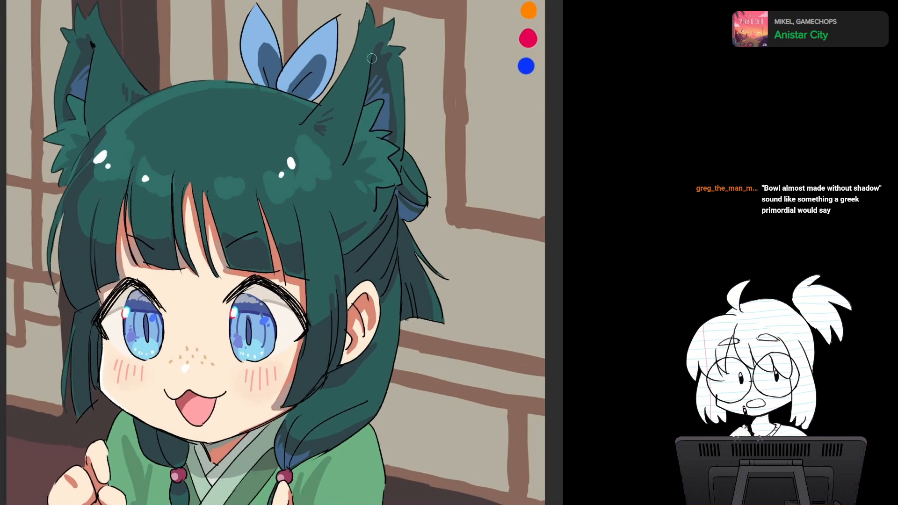
{"action": "left_click_drag", "start_coordinate": [374, 57], "coordinate": [370, 77]}
{"action": "mouse_move", "coordinate": [407, 150]}
{"action": "left_mouse_down"}
{"action": "mouse_move", "coordinate": [427, 201]}
{"action": "mouse_move", "coordinate": [421, 183]}
{"action": "left_mouse_up"}
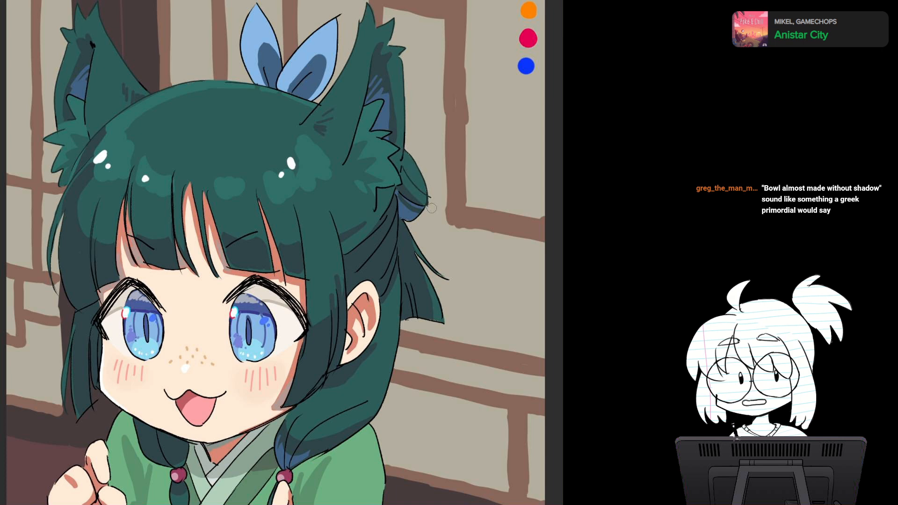
{"action": "left_click_drag", "start_coordinate": [411, 239], "coordinate": [422, 257]}
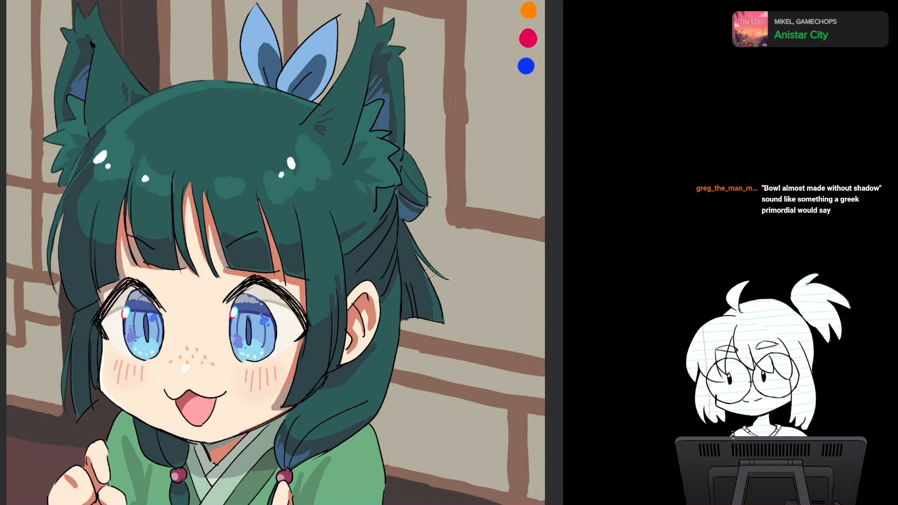
Step: Retouch both braids and the side lock next to the cheek with small strokes, undoing a stray one on the bangs
{"action": "mouse_move", "coordinate": [429, 273]}
{"action": "left_mouse_down"}
{"action": "mouse_move", "coordinate": [440, 313]}
{"action": "mouse_move", "coordinate": [458, 207]}
{"action": "left_mouse_up"}
{"action": "left_click_drag", "start_coordinate": [321, 337], "coordinate": [380, 305]}
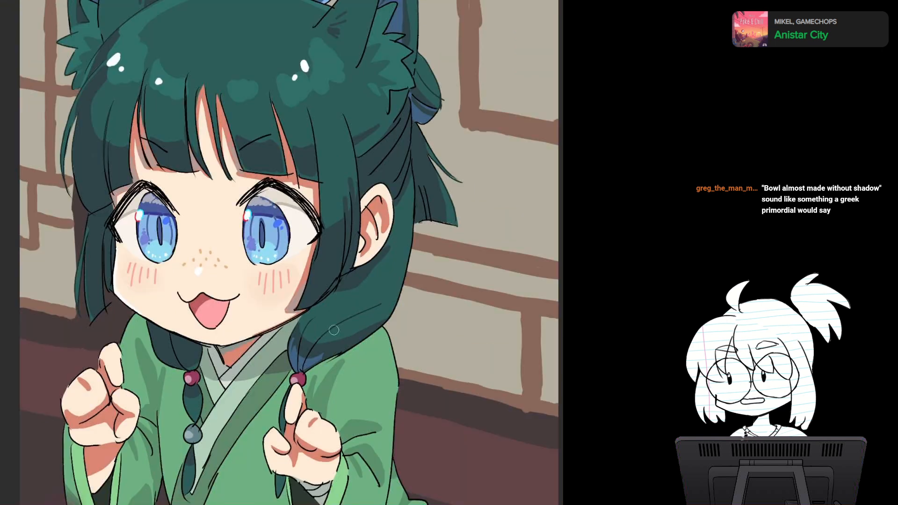
{"action": "left_click_drag", "start_coordinate": [170, 347], "coordinate": [191, 368]}
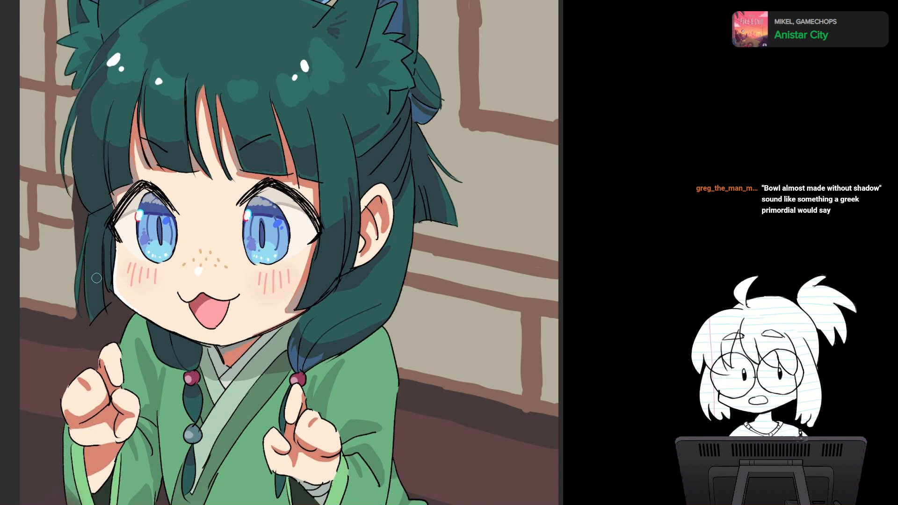
{"action": "left_click_drag", "start_coordinate": [96, 278], "coordinate": [108, 308]}
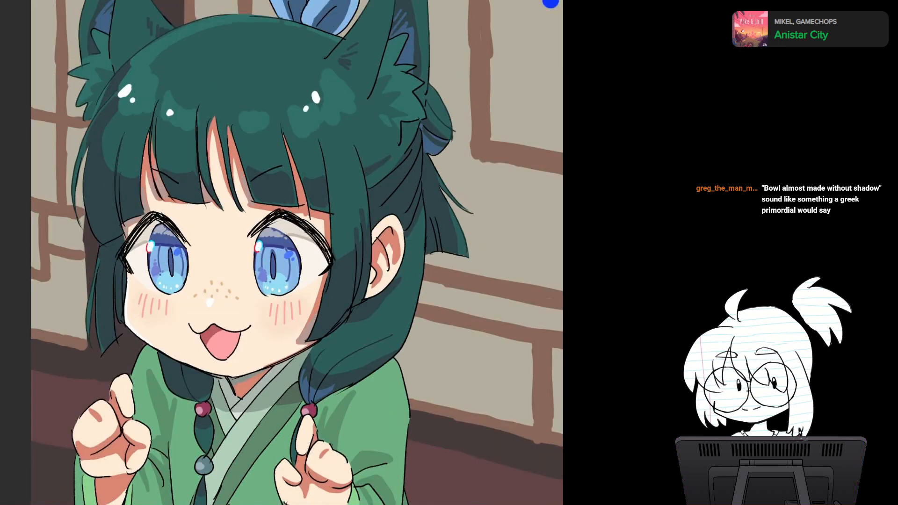
{"action": "left_click_drag", "start_coordinate": [158, 101], "coordinate": [157, 158]}
{"action": "key", "text": "ctrl+z"}
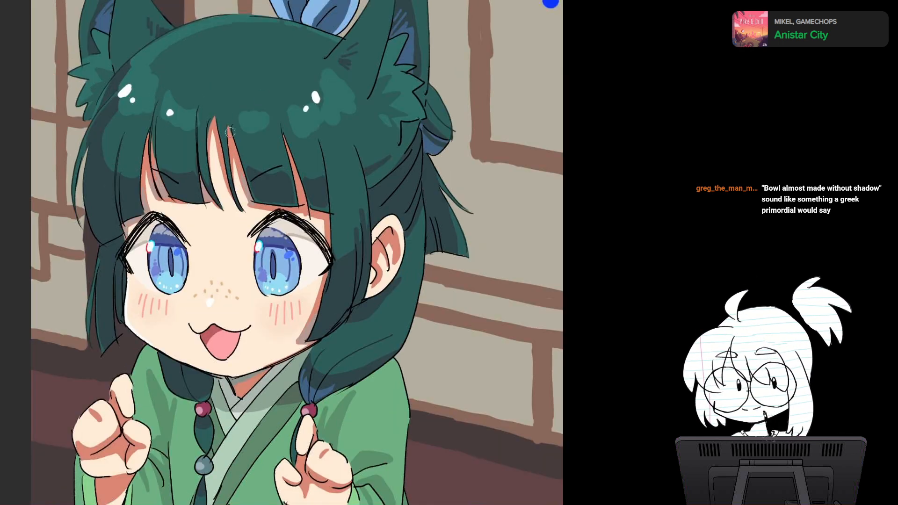
Step: Recolour the black outline of the hair ribbon's two upright loops in blue
{"action": "left_click_drag", "start_coordinate": [332, 142], "coordinate": [329, 185]}
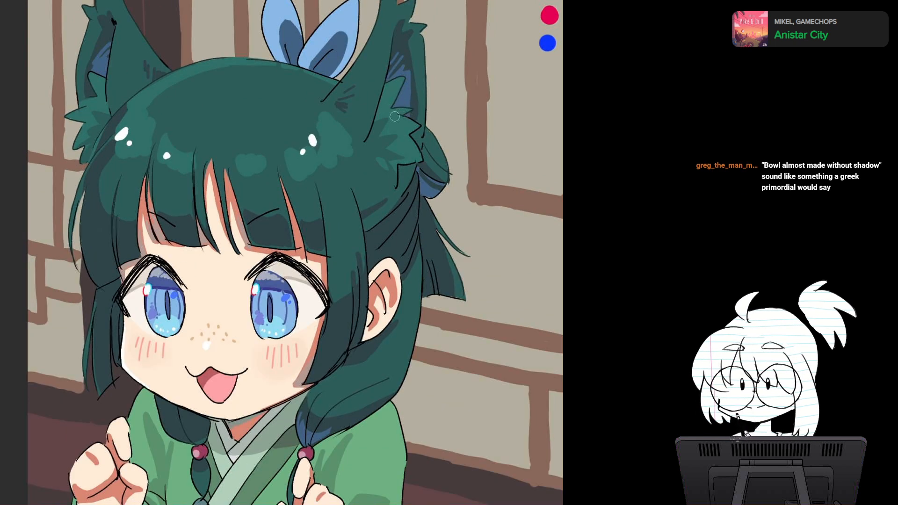
{"action": "left_click_drag", "start_coordinate": [405, 151], "coordinate": [397, 219]}
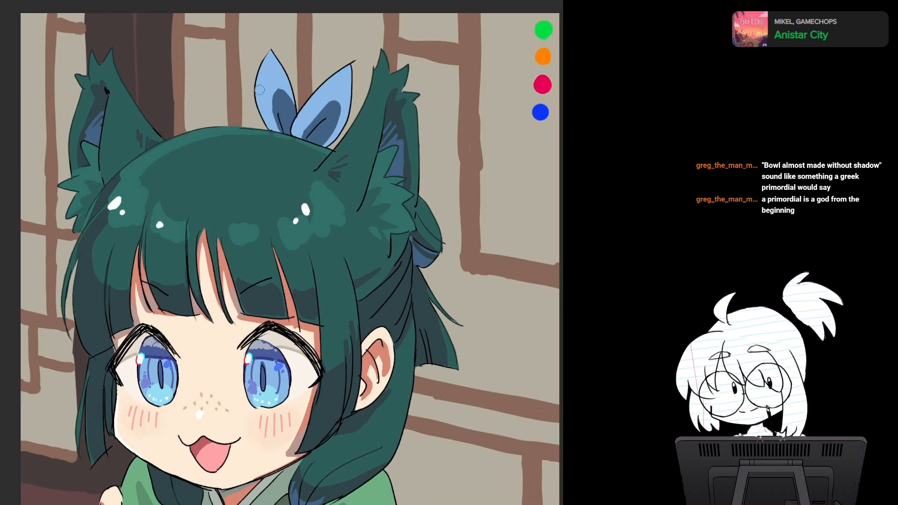
{"action": "mouse_move", "coordinate": [255, 98]}
{"action": "left_mouse_down"}
{"action": "mouse_move", "coordinate": [271, 49]}
{"action": "mouse_move", "coordinate": [290, 84]}
{"action": "mouse_move", "coordinate": [356, 61]}
{"action": "mouse_move", "coordinate": [351, 95]}
{"action": "left_mouse_up"}
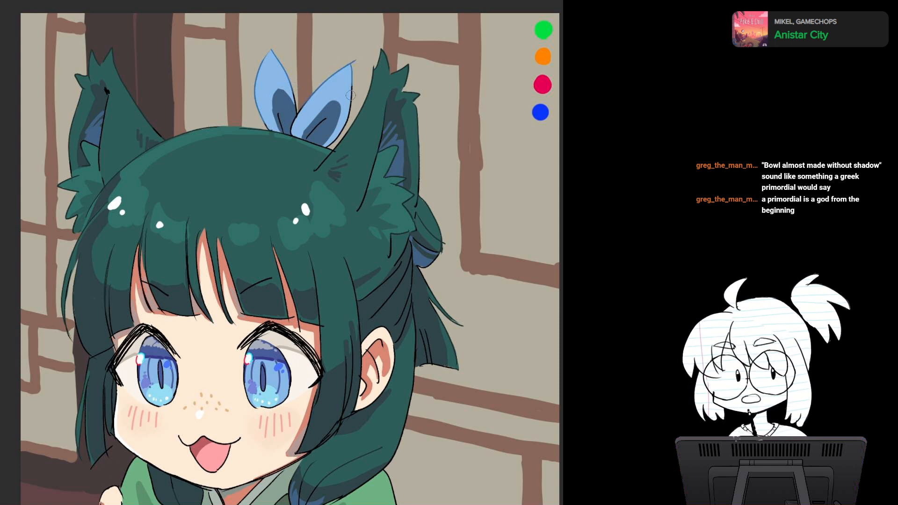
Step: Recolour the outlines of the cheek, jaw and open mouth in a reddish skin-shadow tone
{"action": "left_click_drag", "start_coordinate": [327, 317], "coordinate": [329, 140]}
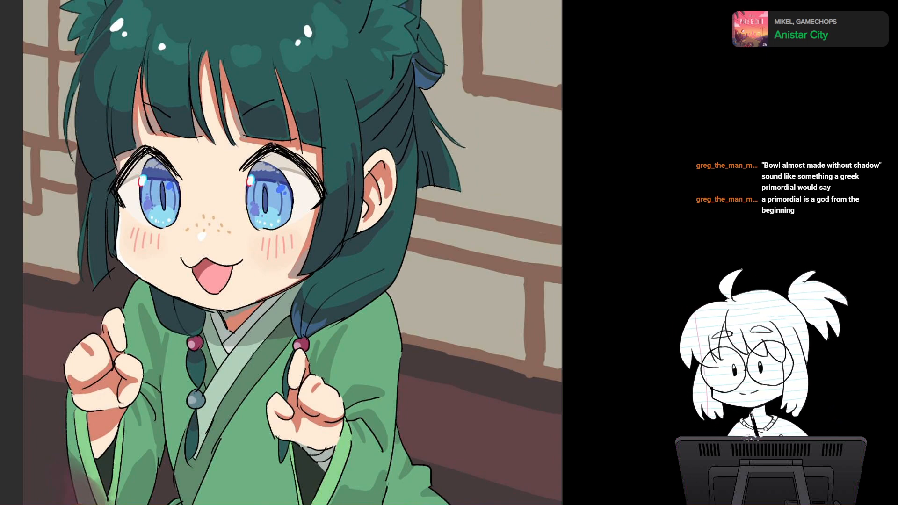
{"action": "left_click_drag", "start_coordinate": [290, 252], "coordinate": [379, 171]}
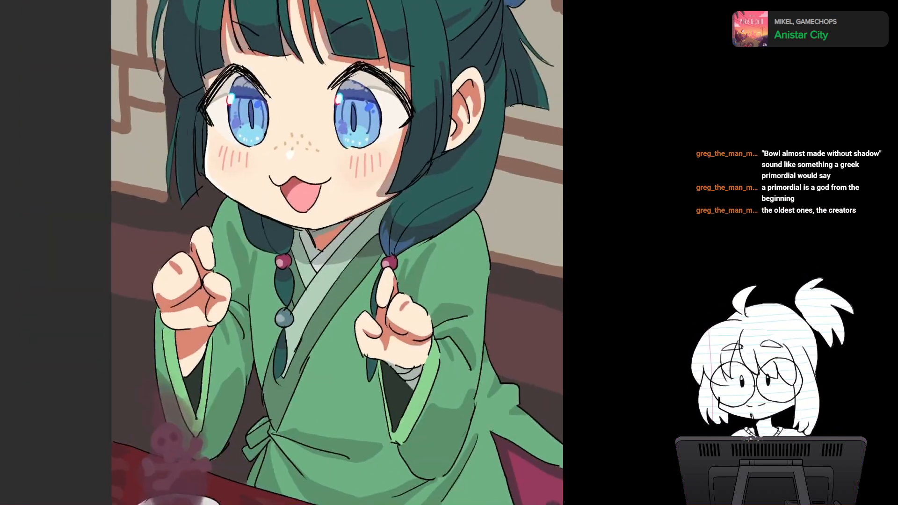
{"action": "scroll", "coordinate": [371, 246], "scroll_direction": "up", "scroll_amount": 3}
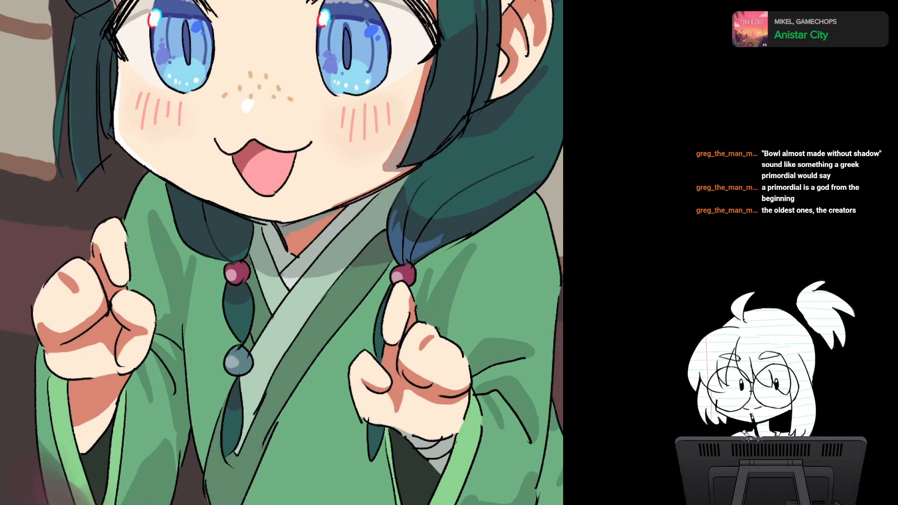
{"action": "left_click_drag", "start_coordinate": [371, 247], "coordinate": [343, 335]}
{"action": "left_click", "coordinate": [508, 103], "text": "alt"}
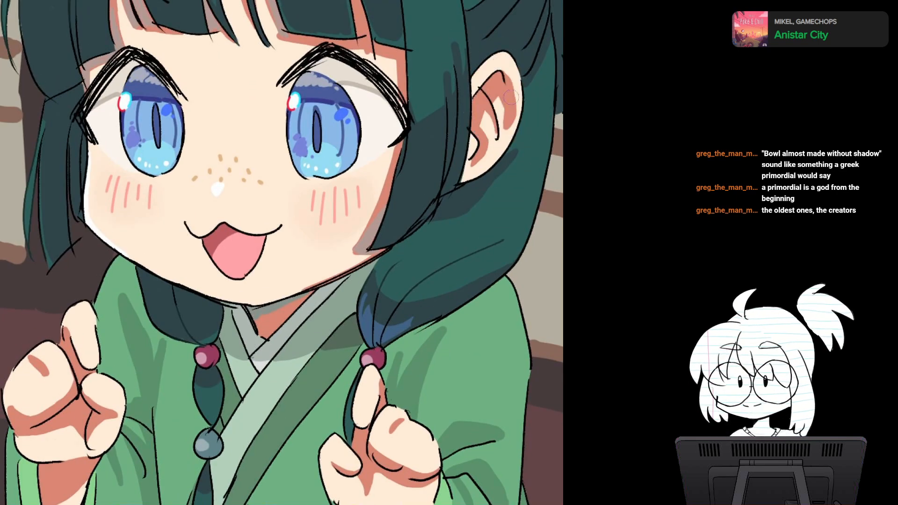
{"action": "mouse_move", "coordinate": [89, 177]}
{"action": "left_mouse_down"}
{"action": "mouse_move", "coordinate": [97, 232]}
{"action": "mouse_move", "coordinate": [218, 294]}
{"action": "left_mouse_up"}
{"action": "left_click_drag", "start_coordinate": [90, 173], "coordinate": [91, 125]}
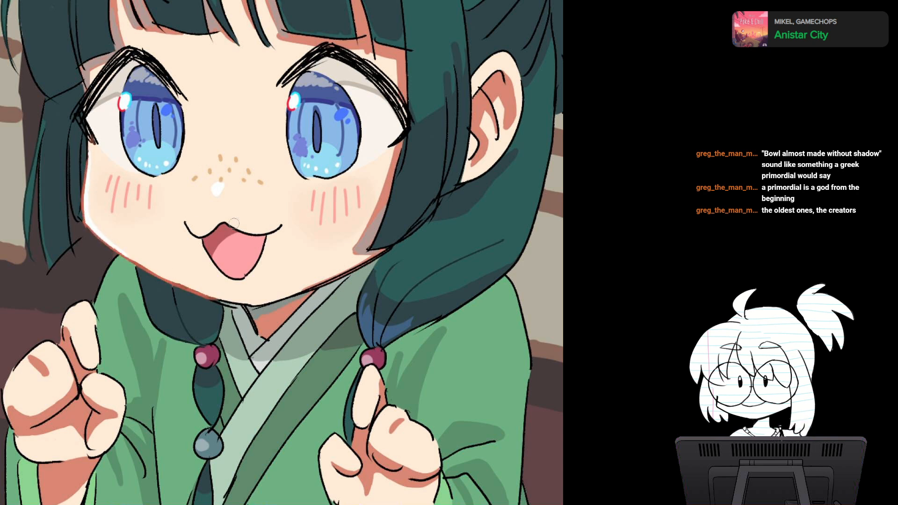
{"action": "mouse_move", "coordinate": [207, 235]}
{"action": "left_mouse_down"}
{"action": "mouse_move", "coordinate": [265, 233]}
{"action": "mouse_move", "coordinate": [199, 236]}
{"action": "mouse_move", "coordinate": [243, 279]}
{"action": "mouse_move", "coordinate": [263, 248]}
{"action": "left_mouse_up"}
Step: Tint the inner and outer tips of both upper eyelashes dark red and recolour the iris outlines blue
{"action": "left_click_drag", "start_coordinate": [244, 279], "coordinate": [288, 336]}
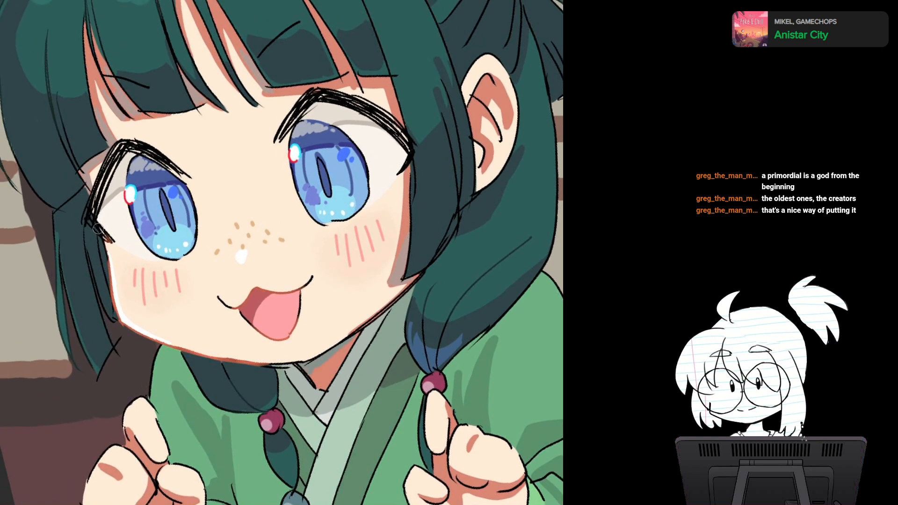
{"action": "mouse_move", "coordinate": [97, 229]}
{"action": "left_mouse_down"}
{"action": "mouse_move", "coordinate": [111, 240]}
{"action": "mouse_move", "coordinate": [109, 232]}
{"action": "left_mouse_up"}
{"action": "left_click_drag", "start_coordinate": [413, 150], "coordinate": [398, 173]}
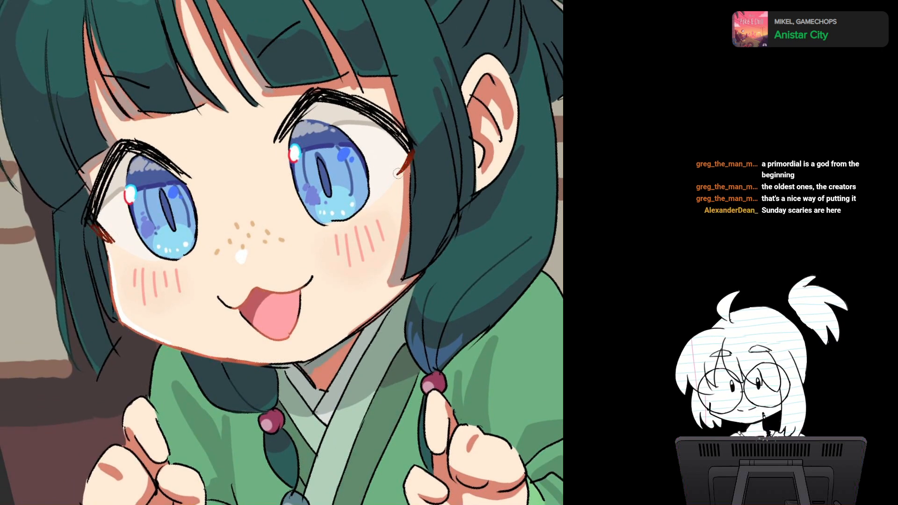
{"action": "left_click_drag", "start_coordinate": [276, 136], "coordinate": [290, 119]}
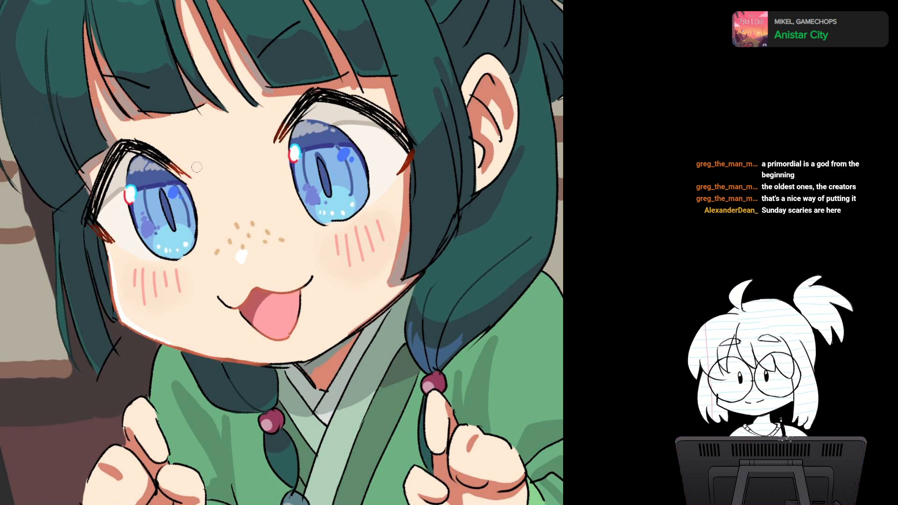
{"action": "left_click", "coordinate": [157, 186], "text": "alt"}
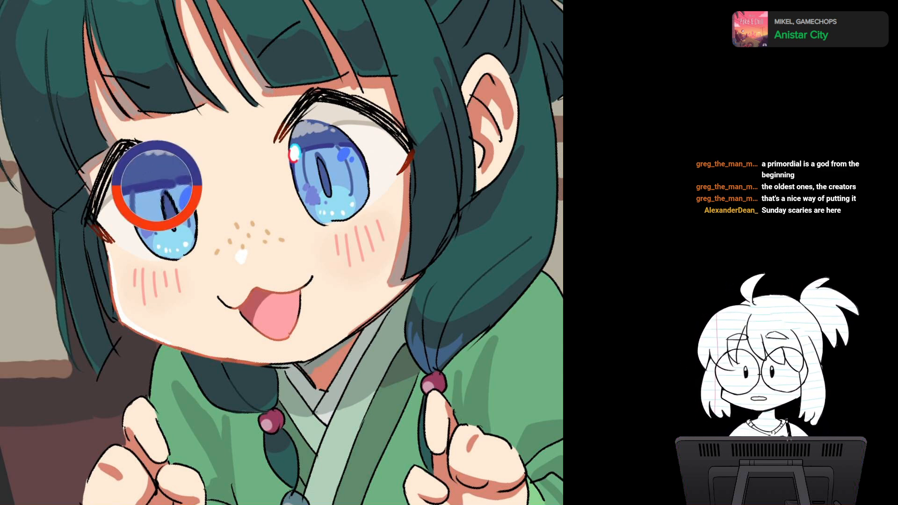
{"action": "scroll", "coordinate": [168, 176], "scroll_direction": "down", "scroll_amount": 2}
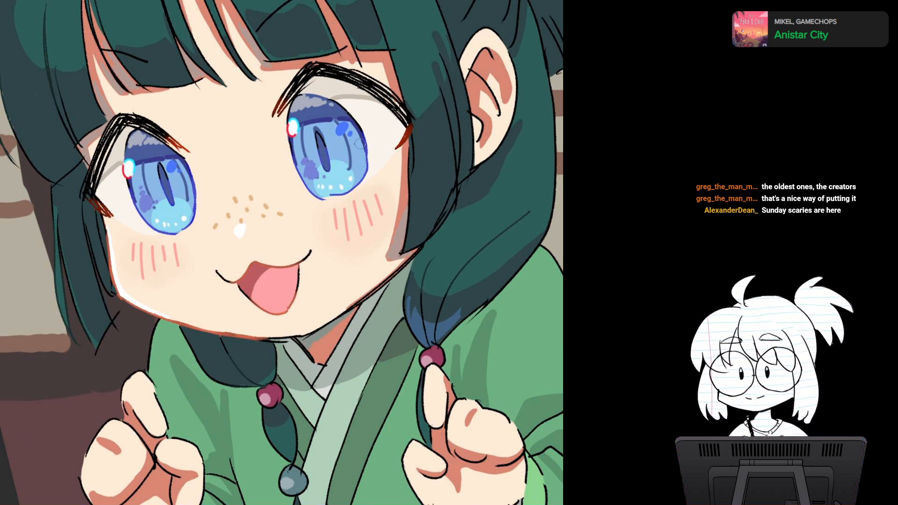
Step: Recolour the outlines of both raised hands and their fingers in reddish brown
{"action": "left_click_drag", "start_coordinate": [360, 144], "coordinate": [410, 21]}
{"action": "left_click", "coordinate": [136, 86], "text": "alt"}
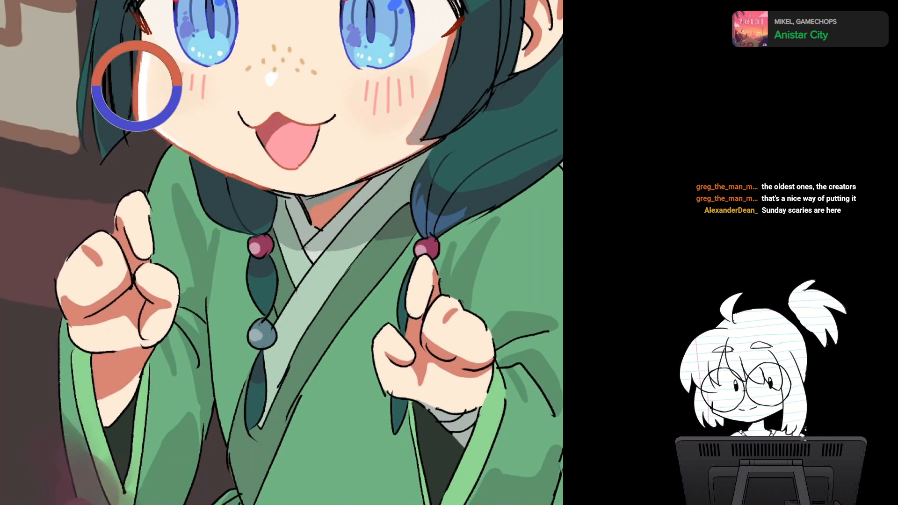
{"action": "mouse_move", "coordinate": [69, 257]}
{"action": "left_mouse_down"}
{"action": "mouse_move", "coordinate": [108, 230]}
{"action": "mouse_move", "coordinate": [139, 191]}
{"action": "left_mouse_up"}
{"action": "left_click_drag", "start_coordinate": [412, 269], "coordinate": [267, 191]}
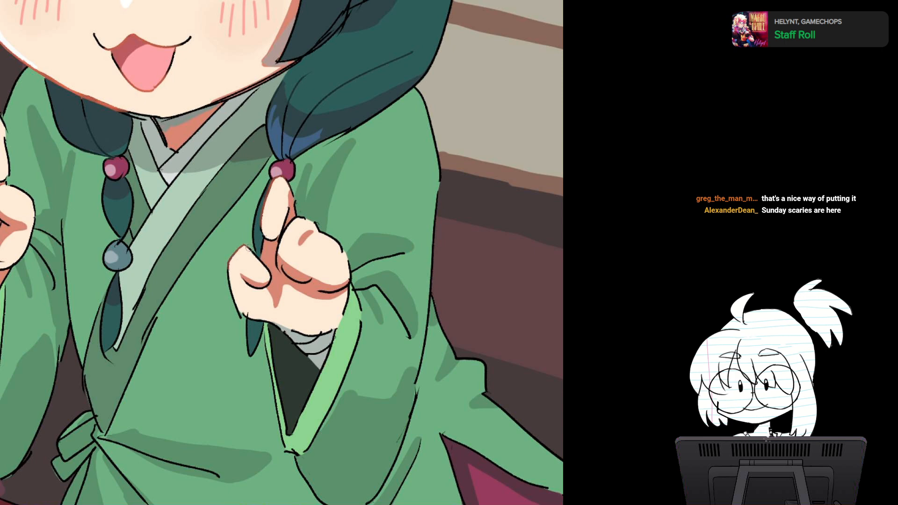
{"action": "left_click_drag", "start_coordinate": [231, 271], "coordinate": [233, 304]}
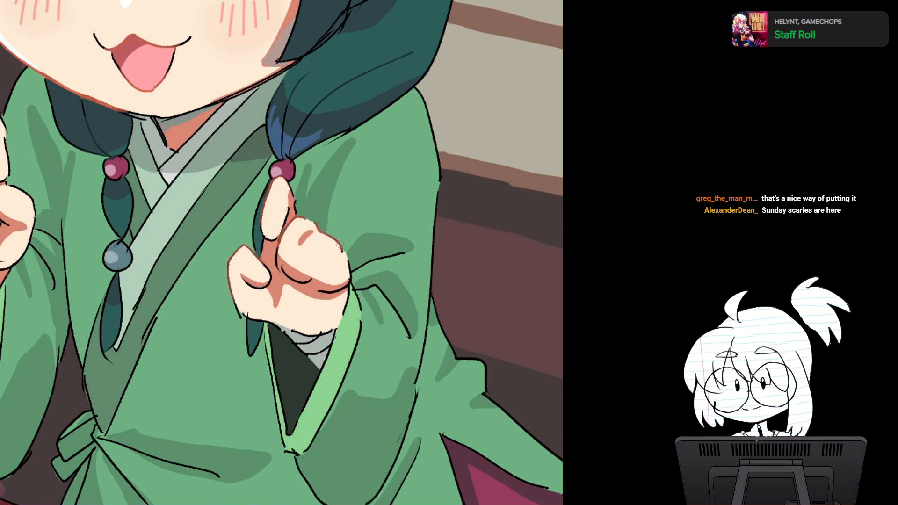
{"action": "left_click_drag", "start_coordinate": [319, 232], "coordinate": [328, 214]}
{"action": "scroll", "coordinate": [395, 279], "scroll_direction": "down", "scroll_amount": 2}
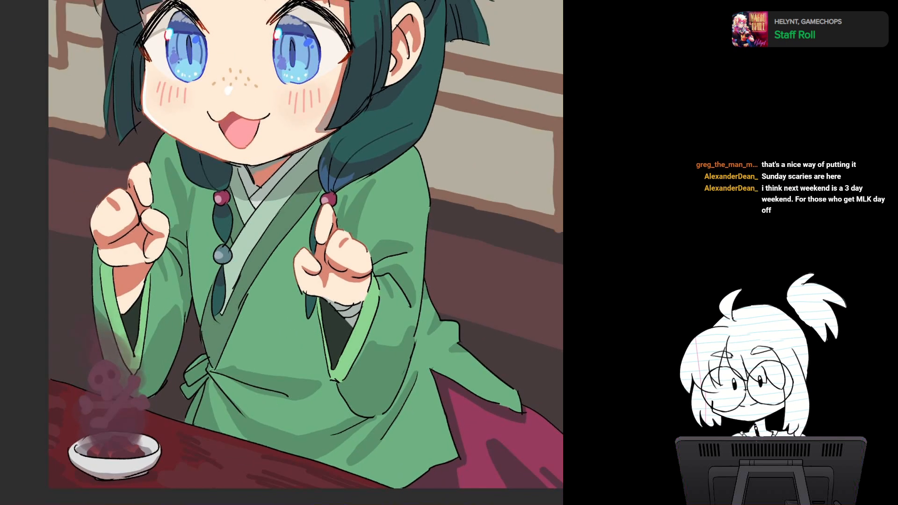
Step: Recolour the outlines of the robe's sleeve cuff, shoulder and trailing tail in dark green
{"action": "left_click_drag", "start_coordinate": [281, 285], "coordinate": [270, 281]}
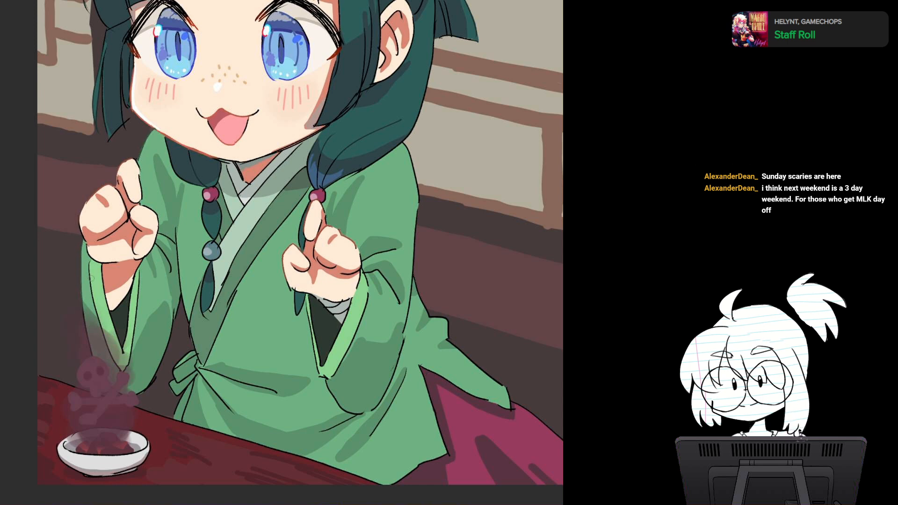
{"action": "left_click_drag", "start_coordinate": [91, 278], "coordinate": [95, 293]}
{"action": "left_click_drag", "start_coordinate": [103, 261], "coordinate": [113, 326]}
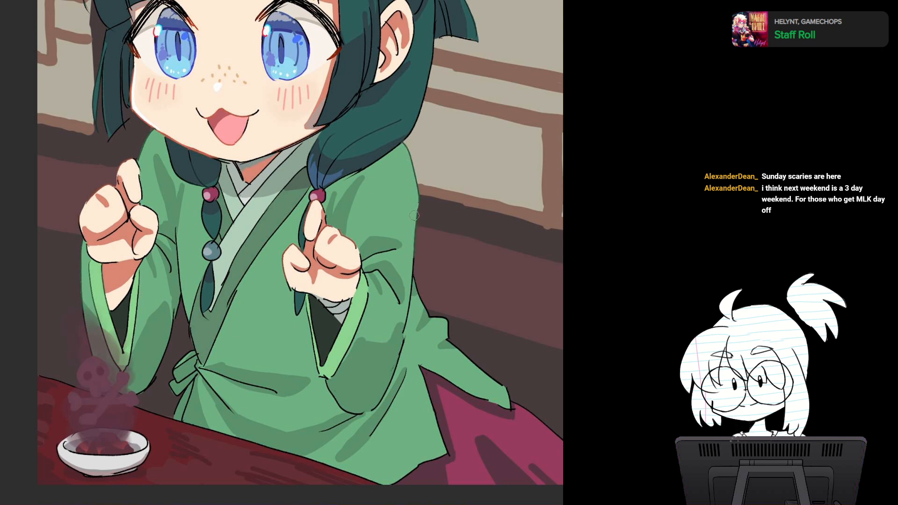
{"action": "left_click_drag", "start_coordinate": [454, 345], "coordinate": [515, 394]}
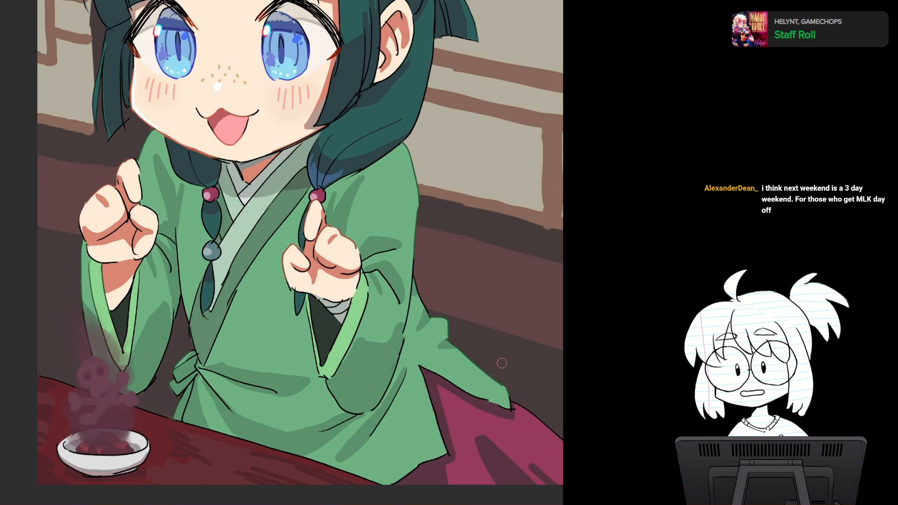
{"action": "left_click_drag", "start_coordinate": [501, 363], "coordinate": [329, 171]}
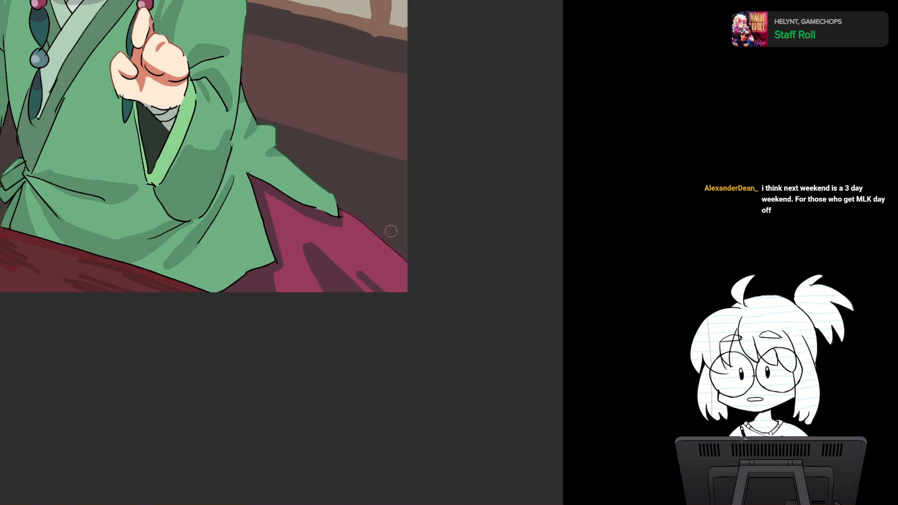
{"action": "left_click_drag", "start_coordinate": [390, 231], "coordinate": [482, 282]}
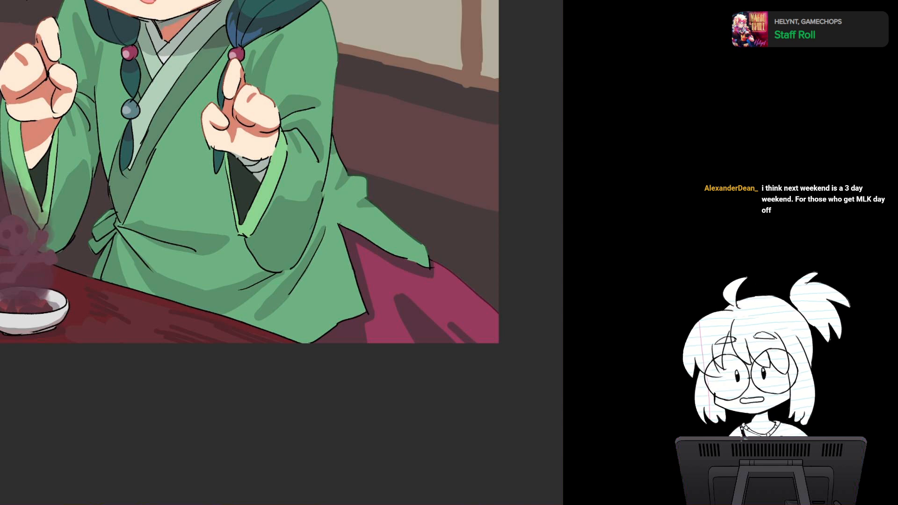
Step: Fill the gaps in the sketchy upper eyelash of the eye farther from the visible ear with solid black
{"action": "left_click_drag", "start_coordinate": [318, 197], "coordinate": [299, 281]}
{"action": "left_click_drag", "start_coordinate": [261, 188], "coordinate": [299, 280]}
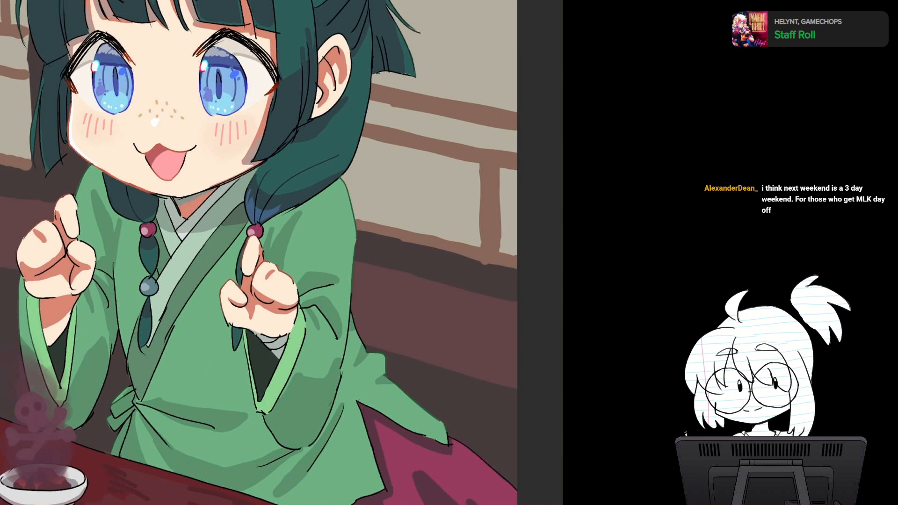
{"action": "left_click_drag", "start_coordinate": [280, 252], "coordinate": [324, 318]}
{"action": "left_click_drag", "start_coordinate": [374, 261], "coordinate": [363, 208]}
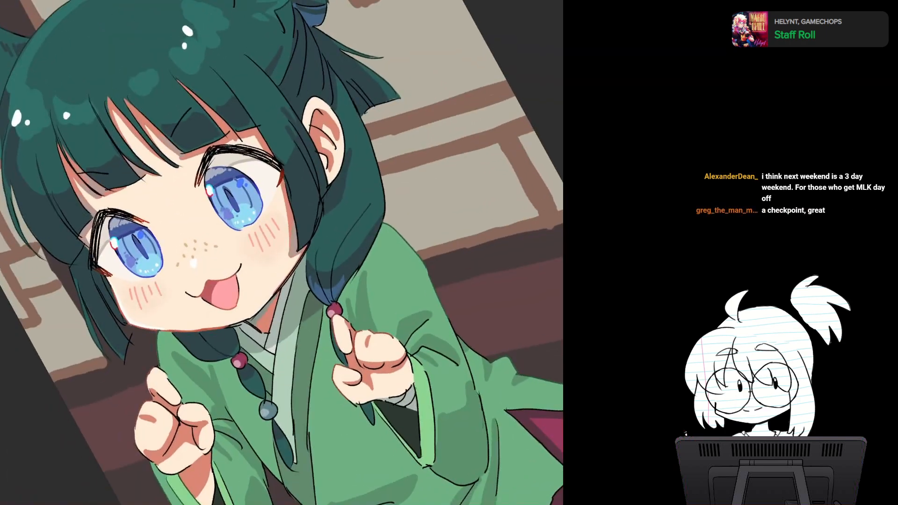
{"action": "left_click_drag", "start_coordinate": [234, 210], "coordinate": [361, 207]}
{"action": "scroll", "coordinate": [322, 300], "scroll_direction": "up", "scroll_amount": 4}
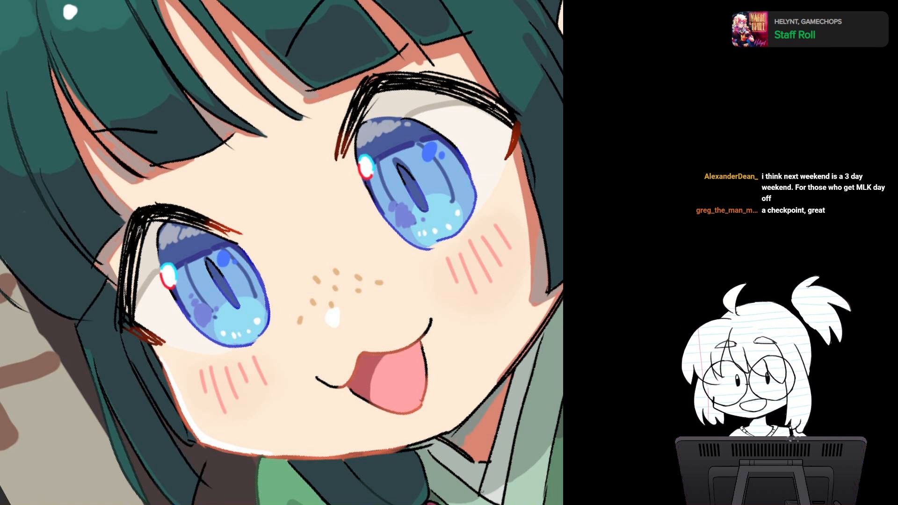
{"action": "left_click_drag", "start_coordinate": [140, 227], "coordinate": [127, 286]}
{"action": "mouse_move", "coordinate": [131, 233]}
{"action": "left_mouse_down"}
{"action": "mouse_move", "coordinate": [125, 302]}
{"action": "mouse_move", "coordinate": [125, 266]}
{"action": "left_mouse_up"}
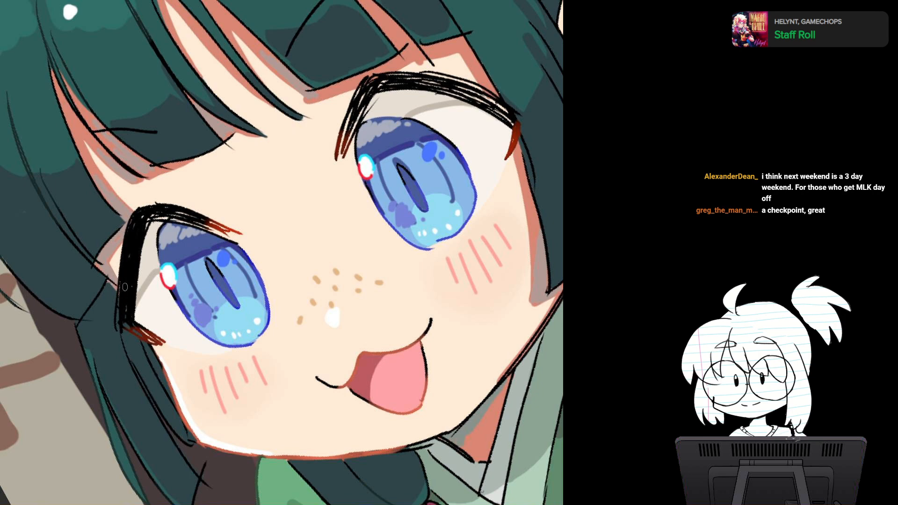
{"action": "key", "text": "r"}
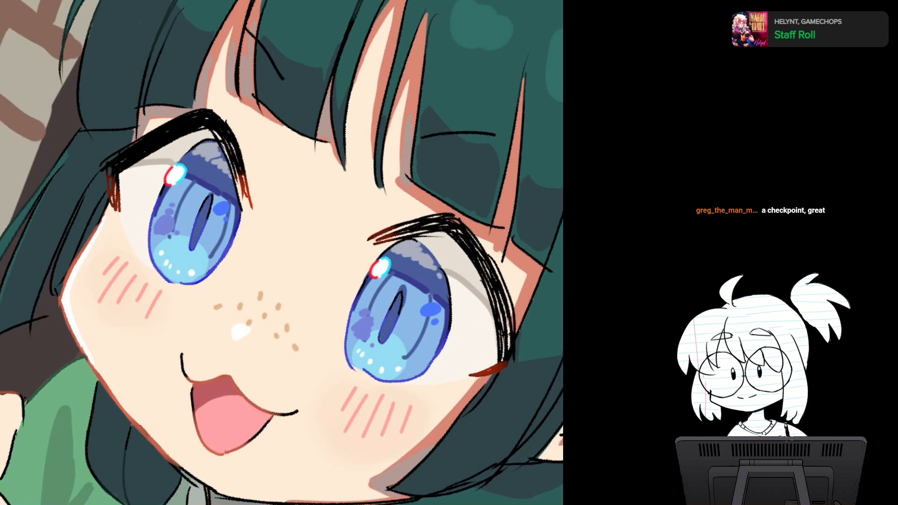
{"action": "left_click_drag", "start_coordinate": [299, 243], "coordinate": [268, 269]}
{"action": "left_click_drag", "start_coordinate": [179, 149], "coordinate": [196, 187]}
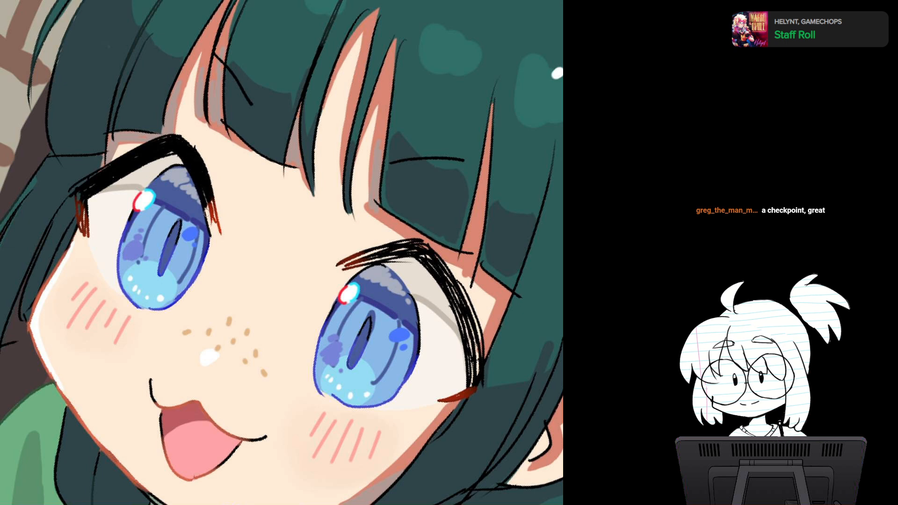
Step: Fill the gaps in the upper eyelash of the eye nearer the visible ear with solid black
{"action": "key", "text": "r"}
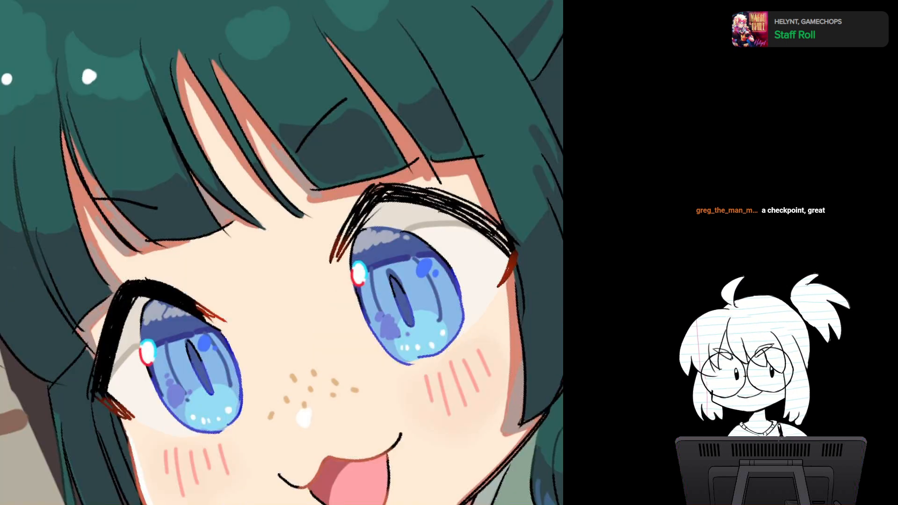
{"action": "left_click_drag", "start_coordinate": [281, 252], "coordinate": [171, 215]}
{"action": "mouse_move", "coordinate": [234, 197]}
{"action": "left_mouse_down"}
{"action": "mouse_move", "coordinate": [235, 205]}
{"action": "mouse_move", "coordinate": [282, 158]}
{"action": "mouse_move", "coordinate": [266, 153]}
{"action": "left_mouse_up"}
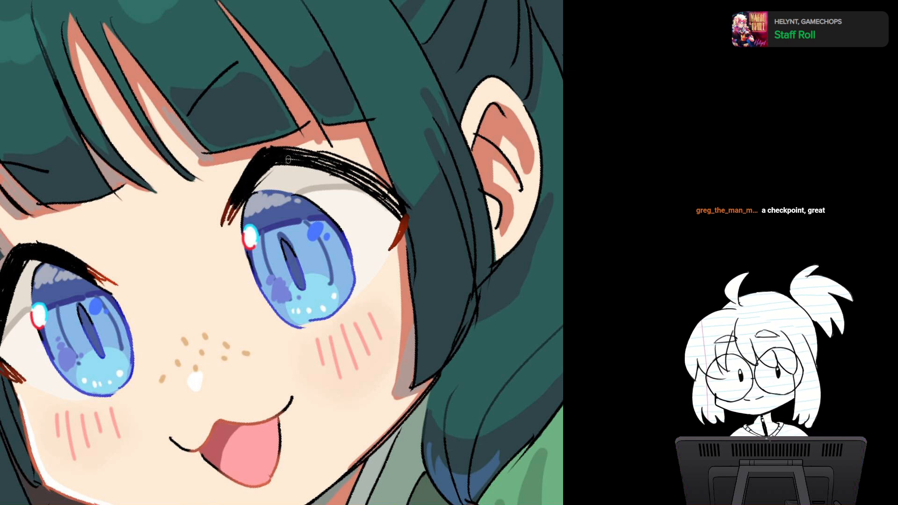
{"action": "key", "text": "5"}
{"action": "mouse_move", "coordinate": [235, 261]}
{"action": "left_mouse_down"}
{"action": "mouse_move", "coordinate": [172, 153]}
{"action": "mouse_move", "coordinate": [211, 203]}
{"action": "left_mouse_up"}
{"action": "left_click_drag", "start_coordinate": [189, 145], "coordinate": [213, 202]}
{"action": "left_click_drag", "start_coordinate": [208, 166], "coordinate": [214, 246]}
{"action": "left_click_drag", "start_coordinate": [218, 209], "coordinate": [213, 276]}
{"action": "key", "text": "5"}
{"action": "scroll", "coordinate": [329, 267], "scroll_direction": "down", "scroll_amount": 3}
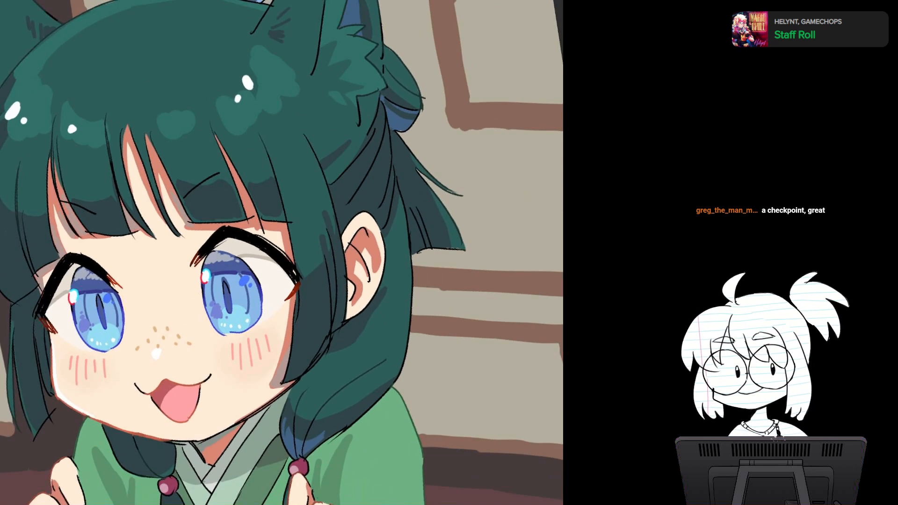
Step: Add small outer lashes to both eyes and paint a dark blue highlight along each upper eyelash
{"action": "left_click_drag", "start_coordinate": [278, 254], "coordinate": [347, 195]}
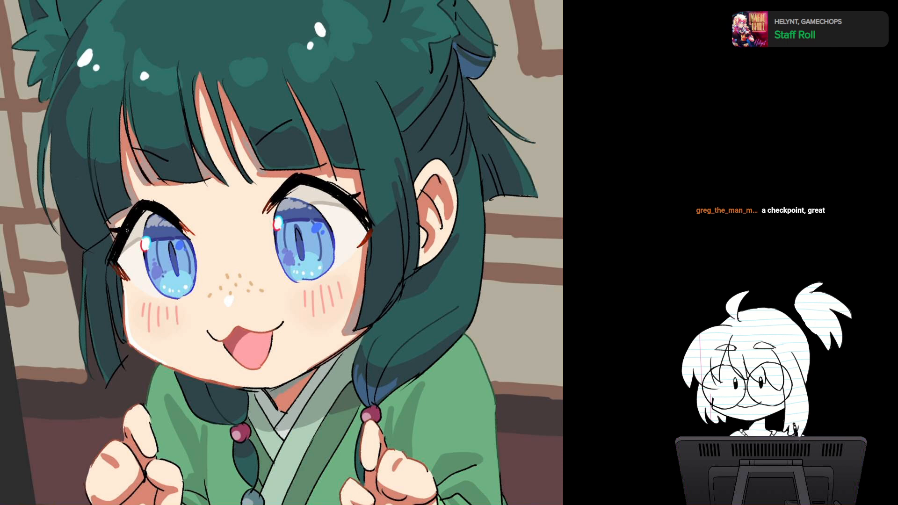
{"action": "key", "text": "ctrl+plus"}
{"action": "left_click_drag", "start_coordinate": [26, 206], "coordinate": [98, 216]}
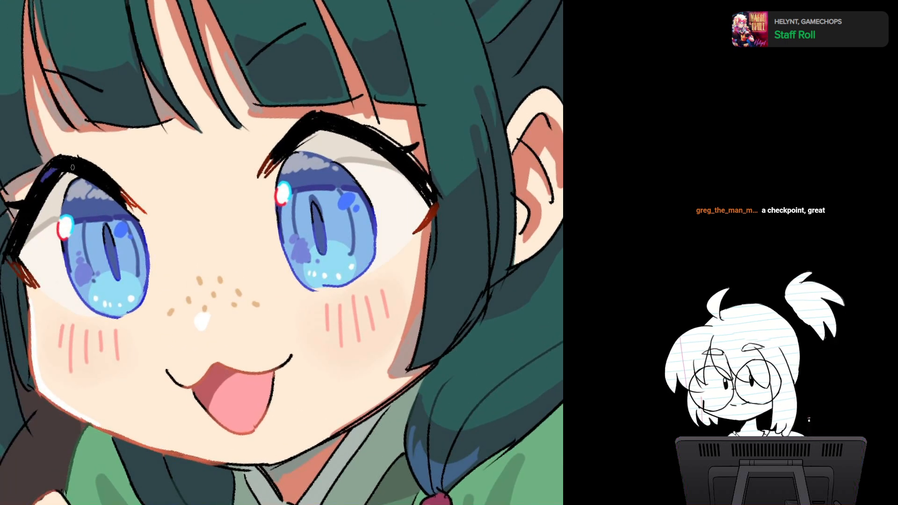
{"action": "left_click_drag", "start_coordinate": [95, 174], "coordinate": [104, 182]}
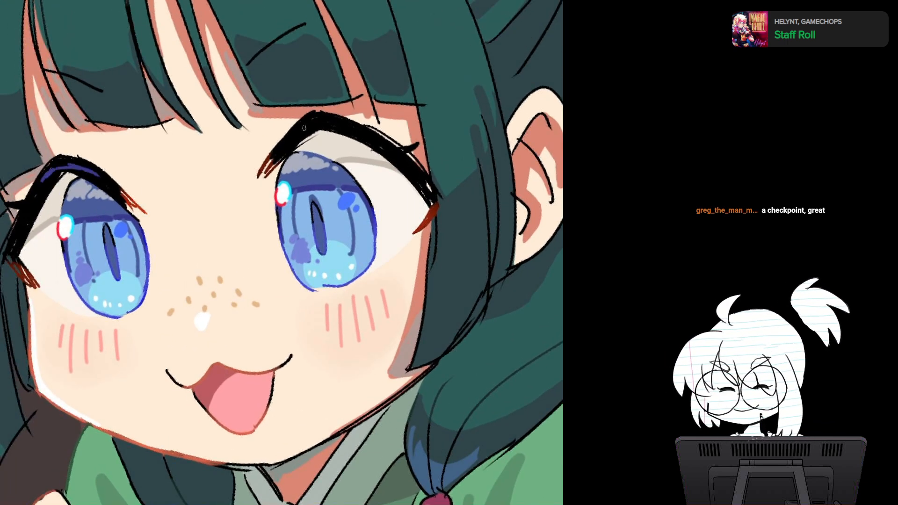
{"action": "mouse_move", "coordinate": [290, 141]}
{"action": "left_mouse_down"}
{"action": "mouse_move", "coordinate": [323, 121]}
{"action": "mouse_move", "coordinate": [367, 135]}
{"action": "left_mouse_up"}
{"action": "scroll", "coordinate": [370, 212], "scroll_direction": "down", "scroll_amount": 5}
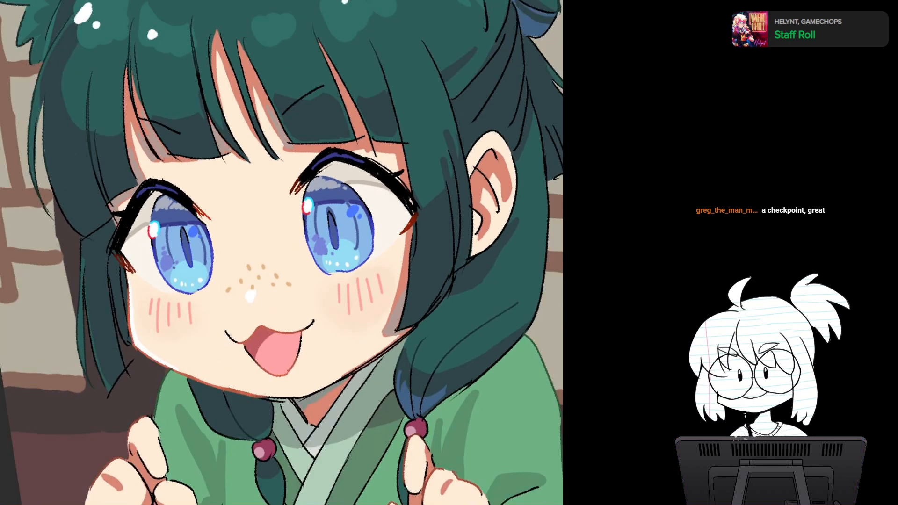
Step: Check the whole illustration in normal orientation and mirrored horizontally
{"action": "left_click_drag", "start_coordinate": [355, 243], "coordinate": [276, 131]}
{"action": "key", "text": "Escape"}
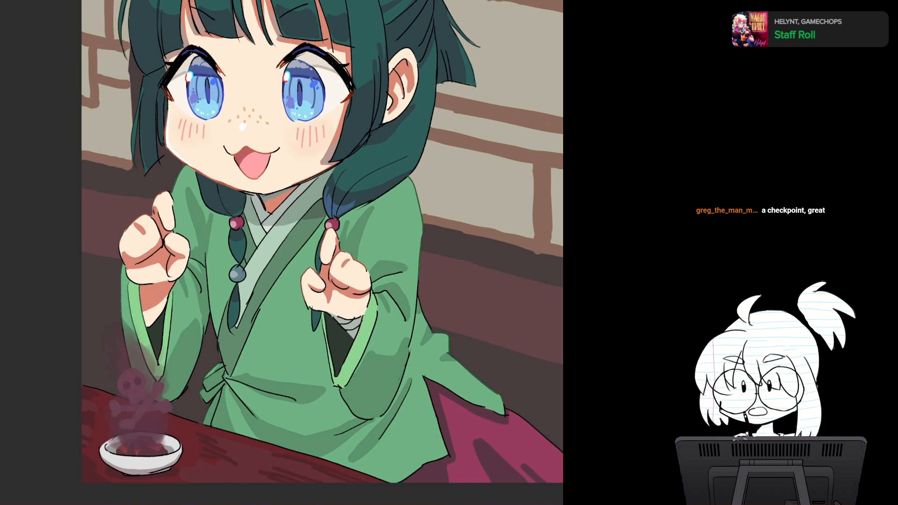
{"action": "scroll", "coordinate": [322, 252], "scroll_direction": "down", "scroll_amount": 3}
{"action": "left_click_drag", "start_coordinate": [463, 96], "coordinate": [384, 276]}
{"action": "scroll", "coordinate": [369, 203], "scroll_direction": "down", "scroll_amount": 5}
{"action": "left_click_drag", "start_coordinate": [299, 262], "coordinate": [283, 213]}
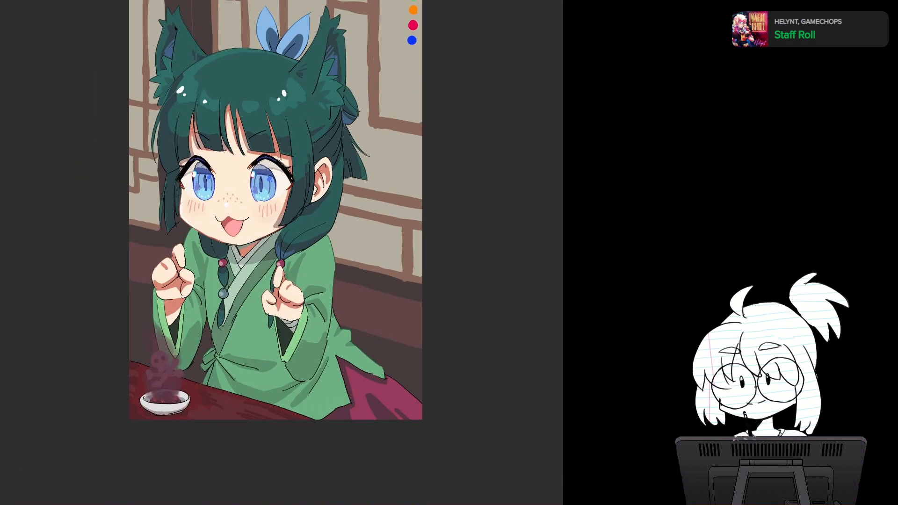
{"action": "key", "text": "h"}
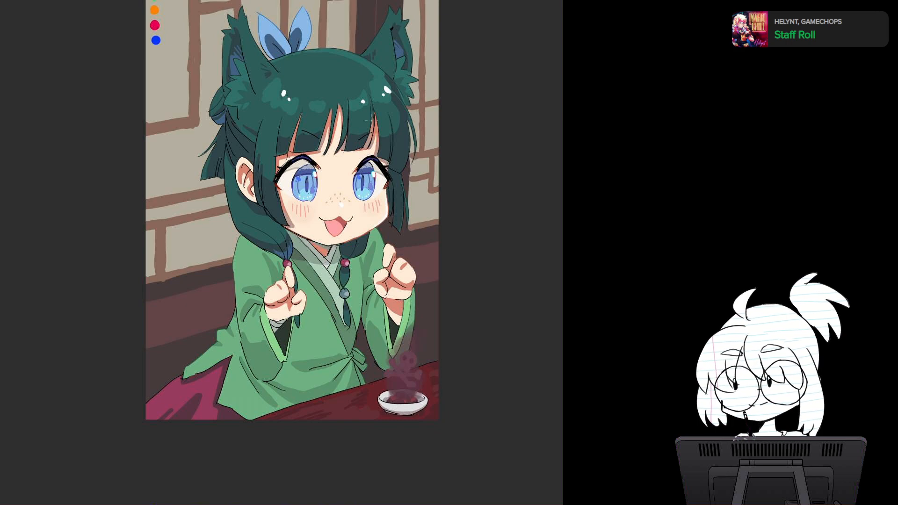
Step: Touch up the arched inner part of the upper eyelashes of both eyes in black on the mirrored view
{"action": "scroll", "coordinate": [389, 270], "scroll_direction": "up", "scroll_amount": 5}
{"action": "left_click_drag", "start_coordinate": [356, 154], "coordinate": [406, 269]}
{"action": "scroll", "coordinate": [315, 281], "scroll_direction": "up", "scroll_amount": 3}
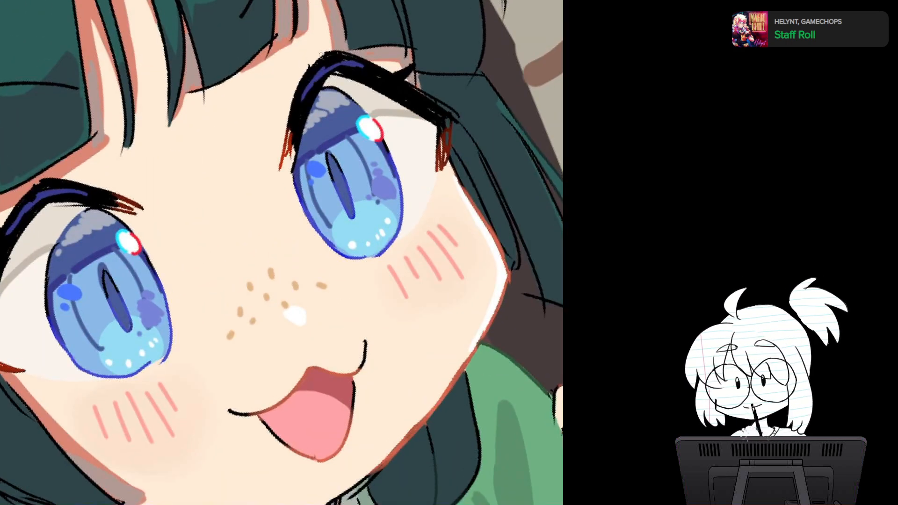
{"action": "left_click_drag", "start_coordinate": [330, 53], "coordinate": [295, 91]}
{"action": "left_click_drag", "start_coordinate": [305, 70], "coordinate": [347, 56]}
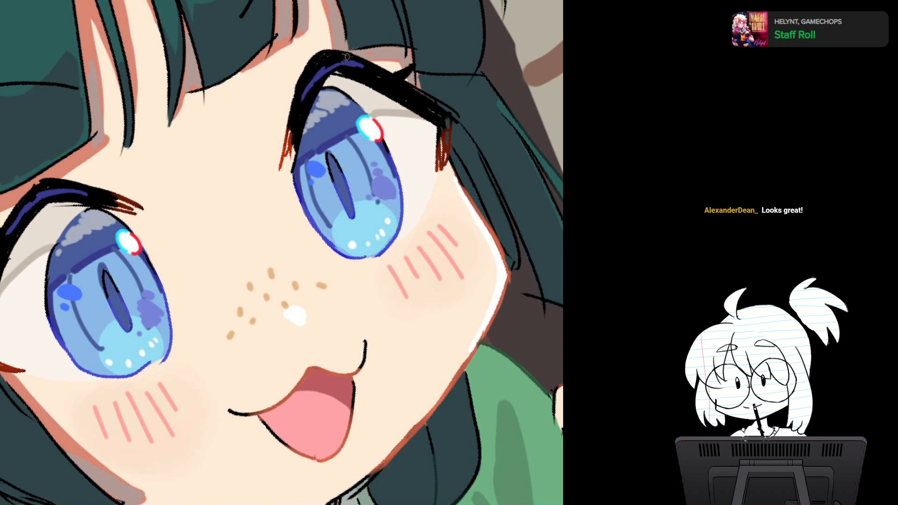
{"action": "mouse_move", "coordinate": [309, 94]}
{"action": "left_mouse_down"}
{"action": "mouse_move", "coordinate": [378, 123]}
{"action": "mouse_move", "coordinate": [309, 94]}
{"action": "left_mouse_up"}
{"action": "scroll", "coordinate": [281, 252], "scroll_direction": "down", "scroll_amount": 1}
{"action": "left_click_drag", "start_coordinate": [287, 263], "coordinate": [396, 264]}
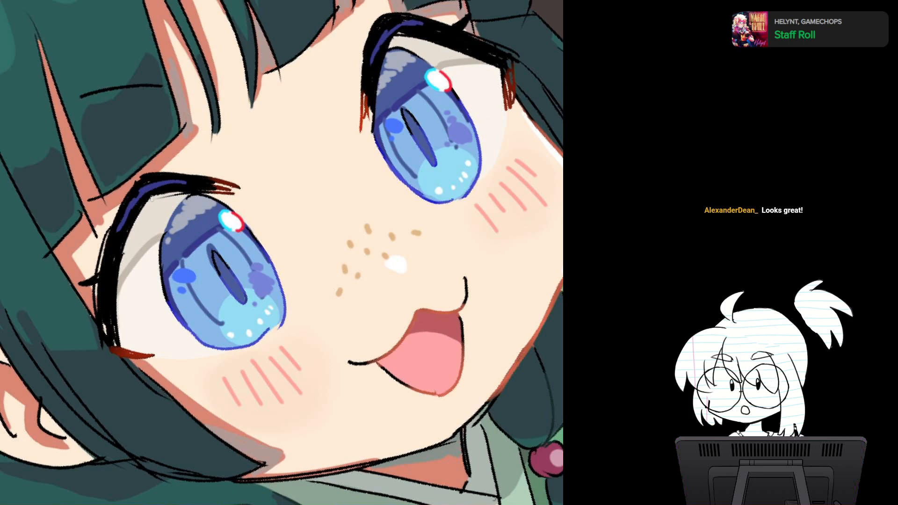
{"action": "mouse_move", "coordinate": [161, 192]}
{"action": "left_mouse_down"}
{"action": "mouse_move", "coordinate": [150, 200]}
{"action": "mouse_move", "coordinate": [160, 195]}
{"action": "left_mouse_up"}
Step: Compare the face and full figure in mirrored and unmirrored views after the eyelash touch-ups
{"action": "key", "text": "5"}
{"action": "scroll", "coordinate": [396, 252], "scroll_direction": "down", "scroll_amount": 3}
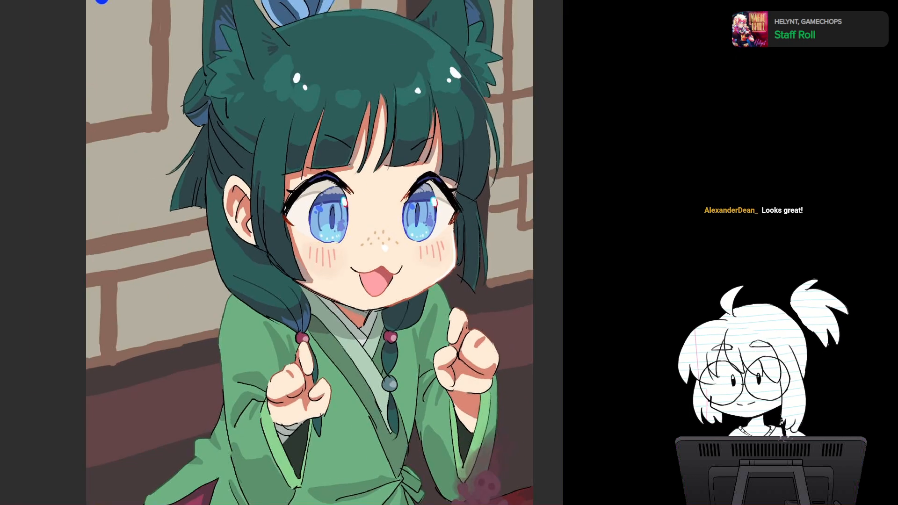
{"action": "left_click_drag", "start_coordinate": [397, 253], "coordinate": [271, 245]}
{"action": "key", "text": "m"}
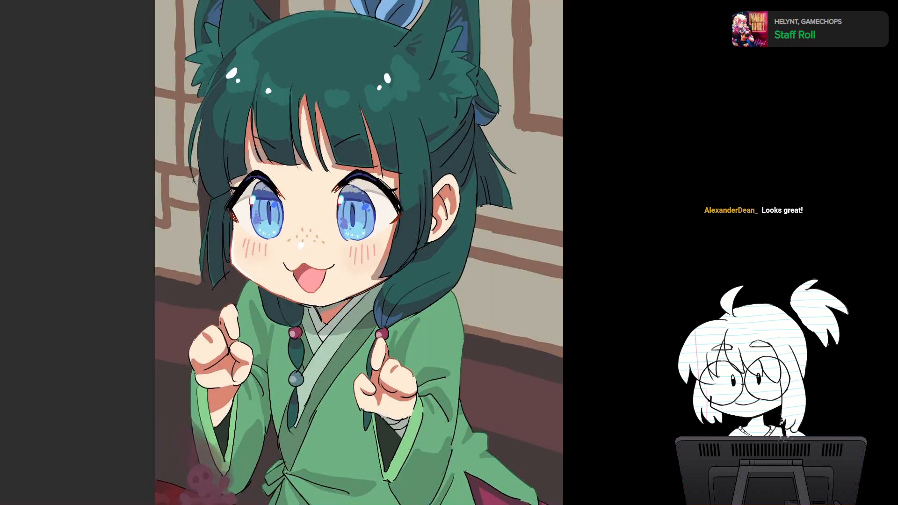
{"action": "key", "text": "m"}
{"action": "key", "text": "m"}
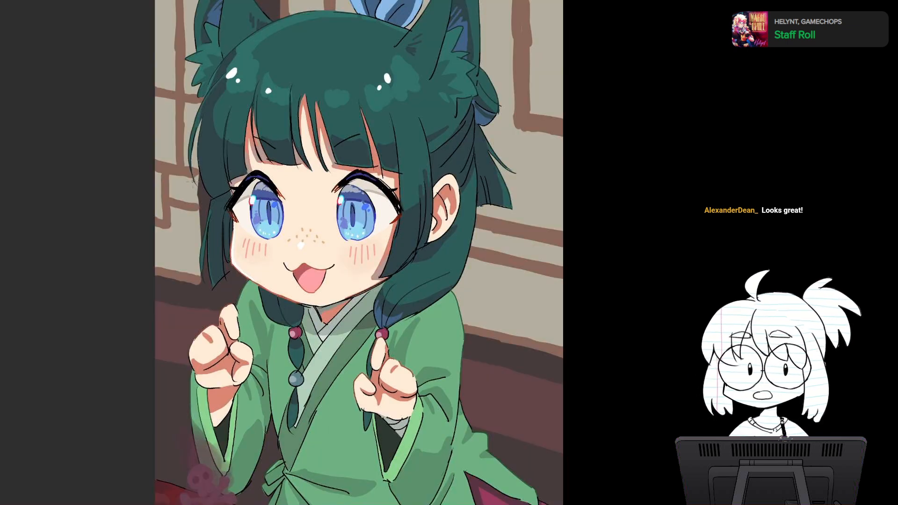
{"action": "left_click_drag", "start_coordinate": [397, 239], "coordinate": [269, 231]}
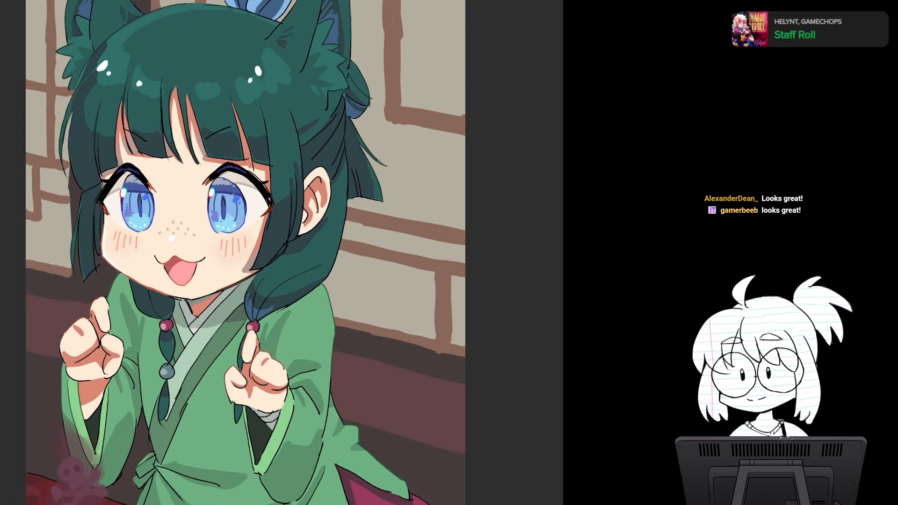
{"action": "scroll", "coordinate": [369, 328], "scroll_direction": "down", "scroll_amount": 4}
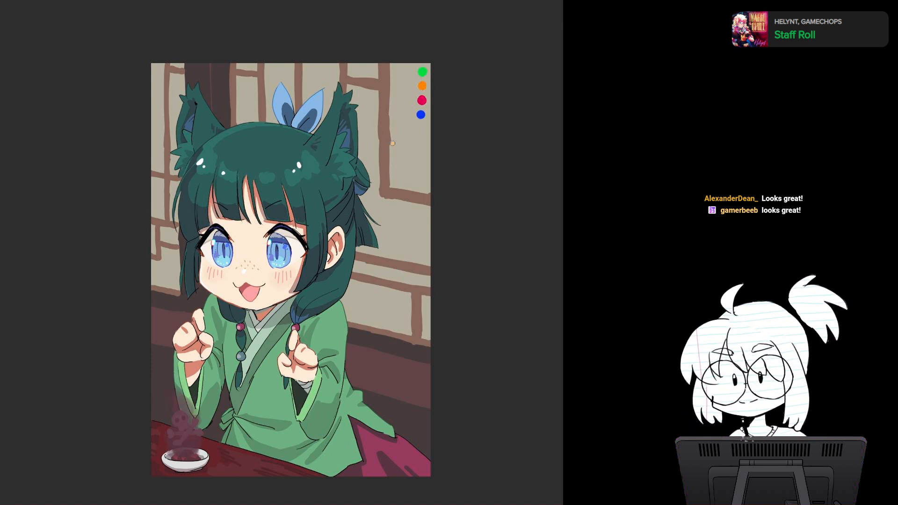
Step: Paint light-orange four-pointed sparkles around the upper head: a large and a small one beside the tied hair and two near the farther ear
{"action": "mouse_move", "coordinate": [392, 143]}
{"action": "left_mouse_down"}
{"action": "mouse_move", "coordinate": [378, 163]}
{"action": "mouse_move", "coordinate": [394, 185]}
{"action": "left_mouse_up"}
{"action": "mouse_move", "coordinate": [394, 185]}
{"action": "left_mouse_down"}
{"action": "mouse_move", "coordinate": [405, 162]}
{"action": "mouse_move", "coordinate": [393, 148]}
{"action": "mouse_move", "coordinate": [390, 165]}
{"action": "left_mouse_up"}
{"action": "left_click_drag", "start_coordinate": [383, 199], "coordinate": [384, 220]}
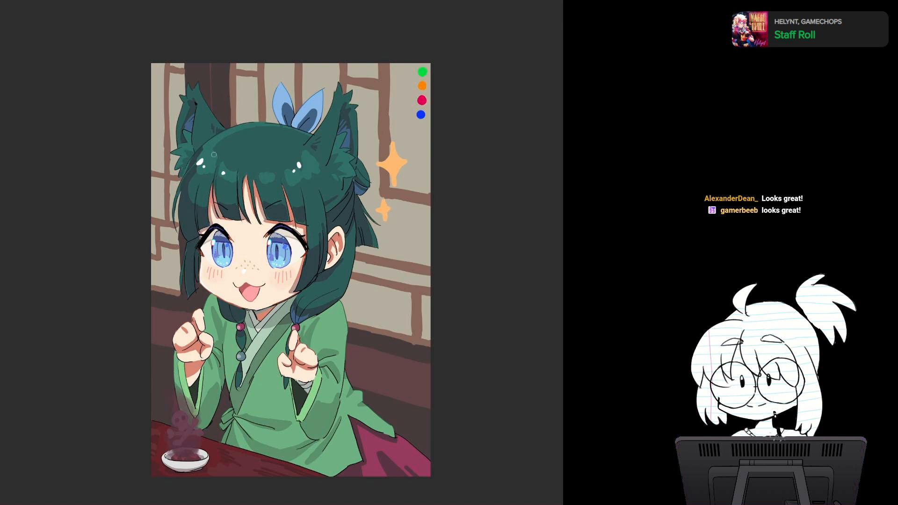
{"action": "mouse_move", "coordinate": [166, 136]}
{"action": "left_mouse_down"}
{"action": "mouse_move", "coordinate": [168, 157]}
{"action": "mouse_move", "coordinate": [169, 133]}
{"action": "mouse_move", "coordinate": [174, 146]}
{"action": "left_mouse_up"}
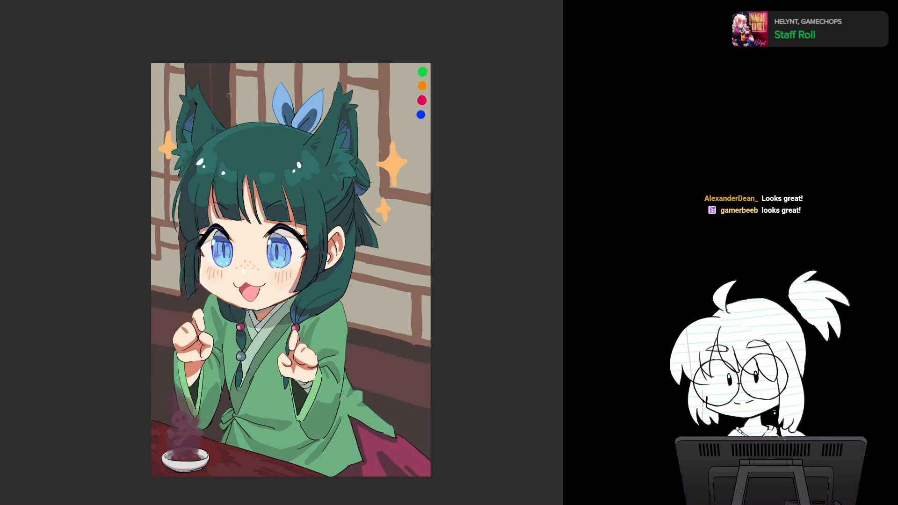
{"action": "mouse_move", "coordinate": [229, 96]}
{"action": "left_mouse_down"}
{"action": "mouse_move", "coordinate": [230, 115]}
{"action": "mouse_move", "coordinate": [237, 105]}
{"action": "left_mouse_up"}
Step: Add a small light-orange cross-shaped sparkle on the wall at each side of the lower face
{"action": "left_click_drag", "start_coordinate": [376, 266], "coordinate": [368, 289]}
{"action": "key", "text": "ctrl+z"}
{"action": "key", "text": "ctrl+z"}
{"action": "left_click_drag", "start_coordinate": [362, 282], "coordinate": [374, 282]}
{"action": "mouse_move", "coordinate": [163, 264]}
{"action": "left_mouse_down"}
{"action": "mouse_move", "coordinate": [165, 293]}
{"action": "mouse_move", "coordinate": [170, 287]}
{"action": "left_mouse_up"}
{"action": "key", "text": "ctrl+z"}
{"action": "left_click_drag", "start_coordinate": [164, 279], "coordinate": [176, 279]}
Step: Examine the sparkle placement across the whole illustration at different zoom levels
{"action": "left_click_drag", "start_coordinate": [405, 297], "coordinate": [416, 186]}
{"action": "left_click_drag", "start_coordinate": [356, 259], "coordinate": [357, 322]}
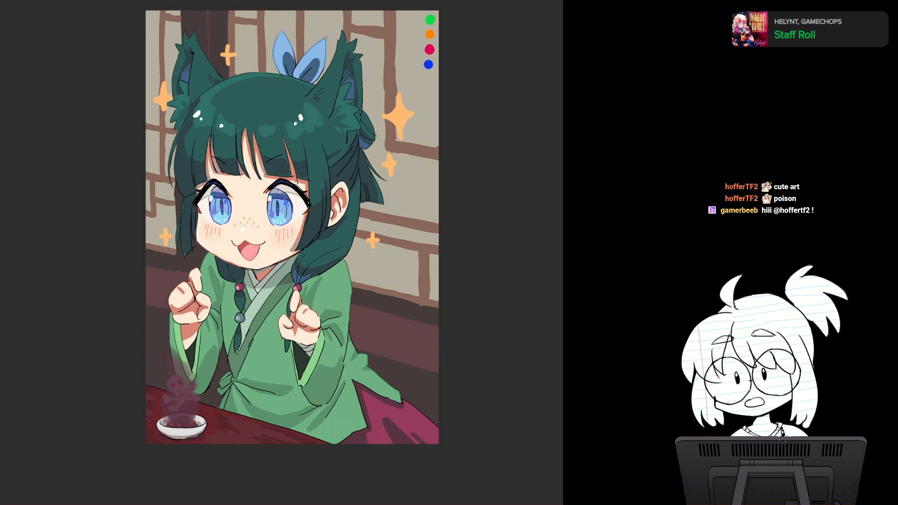
{"action": "scroll", "coordinate": [387, 299], "scroll_direction": "down", "scroll_amount": 3}
{"action": "scroll", "coordinate": [387, 299], "scroll_direction": "up", "scroll_amount": 4}
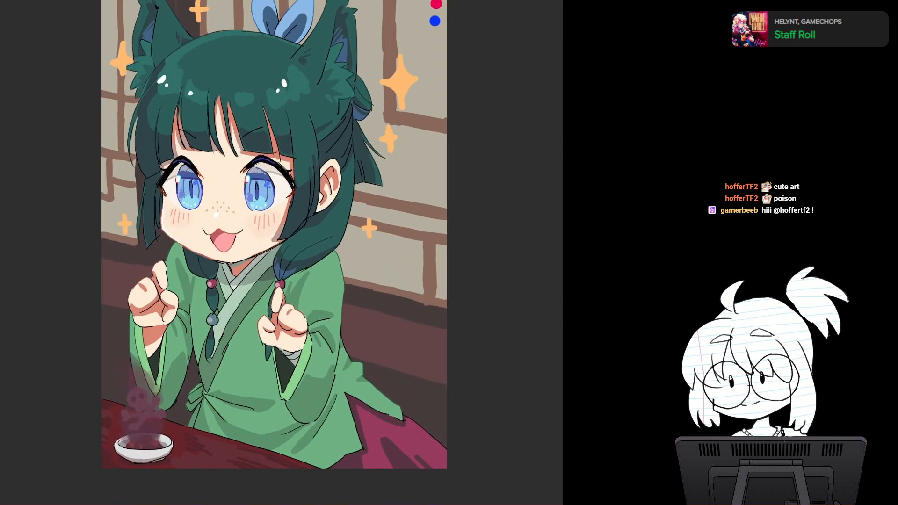
{"action": "left_click_drag", "start_coordinate": [401, 273], "coordinate": [354, 307]}
{"action": "scroll", "coordinate": [353, 307], "scroll_direction": "down", "scroll_amount": 3}
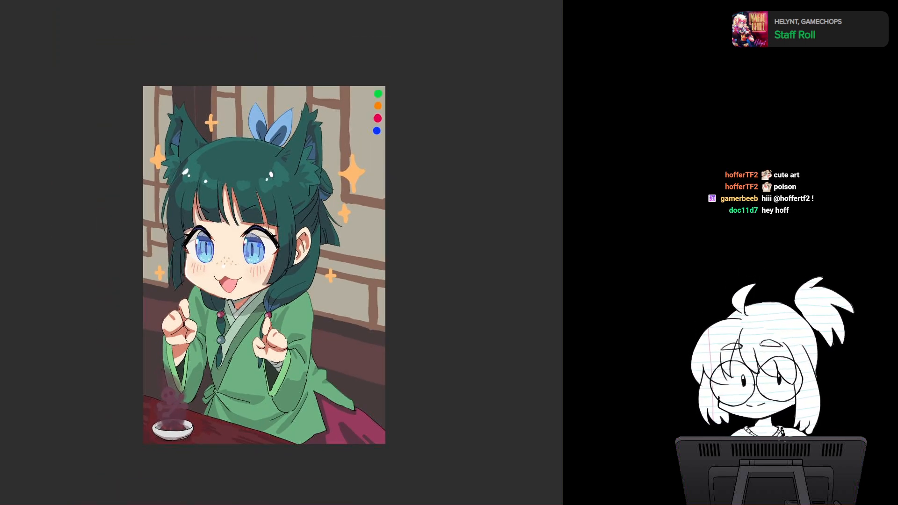
{"action": "left_click_drag", "start_coordinate": [264, 265], "coordinate": [244, 236]}
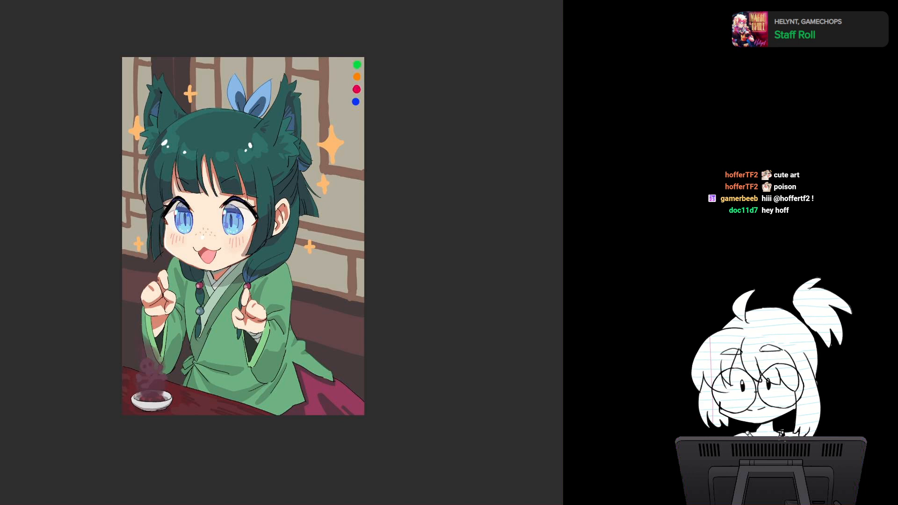
{"action": "key", "text": "m"}
{"action": "key", "text": "m"}
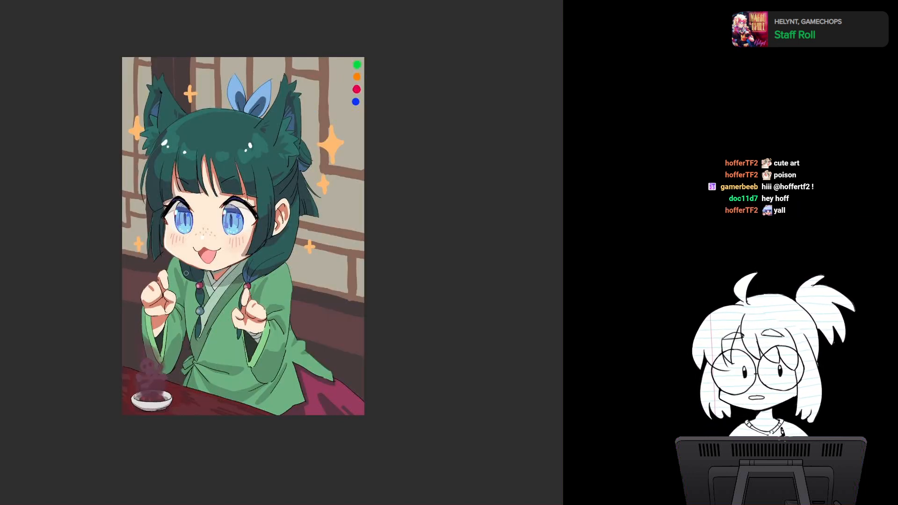
{"action": "left_click_drag", "start_coordinate": [187, 273], "coordinate": [185, 233]}
{"action": "key", "text": "5"}
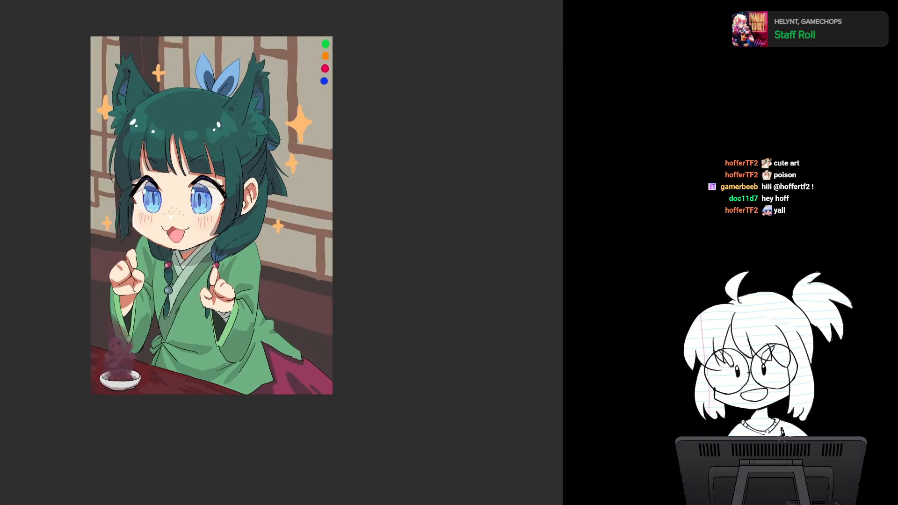
Step: Sign the artwork with the artist's handle and 2024 in dark handwriting on the wall just above the robe's tail
{"action": "left_click_drag", "start_coordinate": [262, 94], "coordinate": [127, 116]}
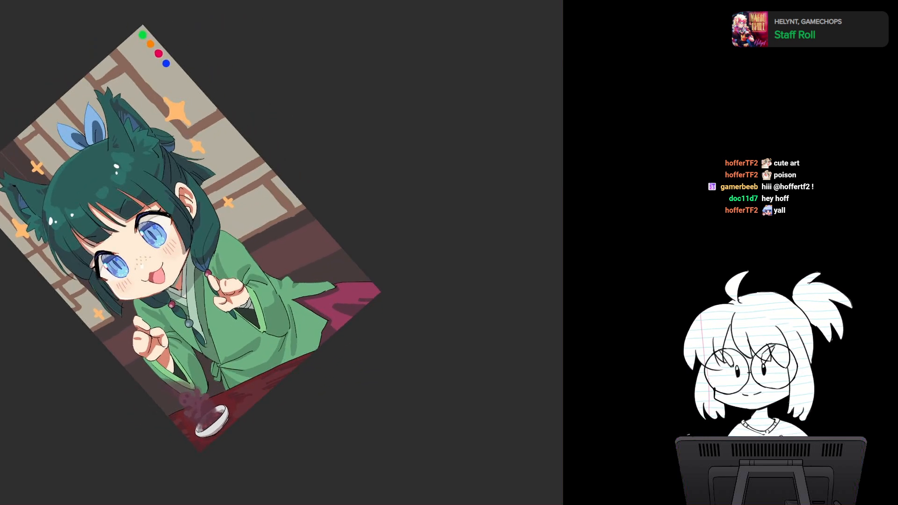
{"action": "scroll", "coordinate": [345, 280], "scroll_direction": "up", "scroll_amount": 4}
{"action": "left_click_drag", "start_coordinate": [346, 280], "coordinate": [344, 220]}
{"action": "scroll", "coordinate": [341, 262], "scroll_direction": "up", "scroll_amount": 2}
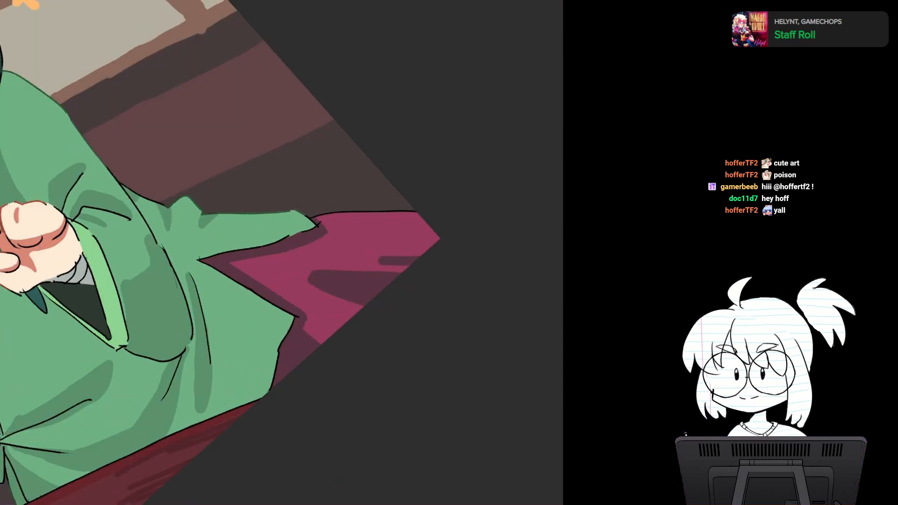
{"action": "left_click_drag", "start_coordinate": [342, 262], "coordinate": [354, 266]}
{"action": "left_click", "coordinate": [316, 246], "text": "ctrl"}
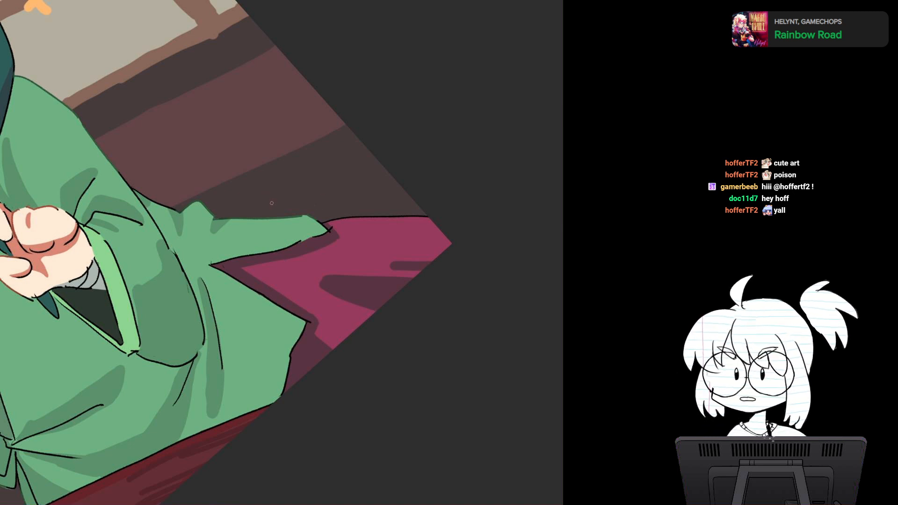
{"action": "left_click_drag", "start_coordinate": [278, 208], "coordinate": [357, 208]}
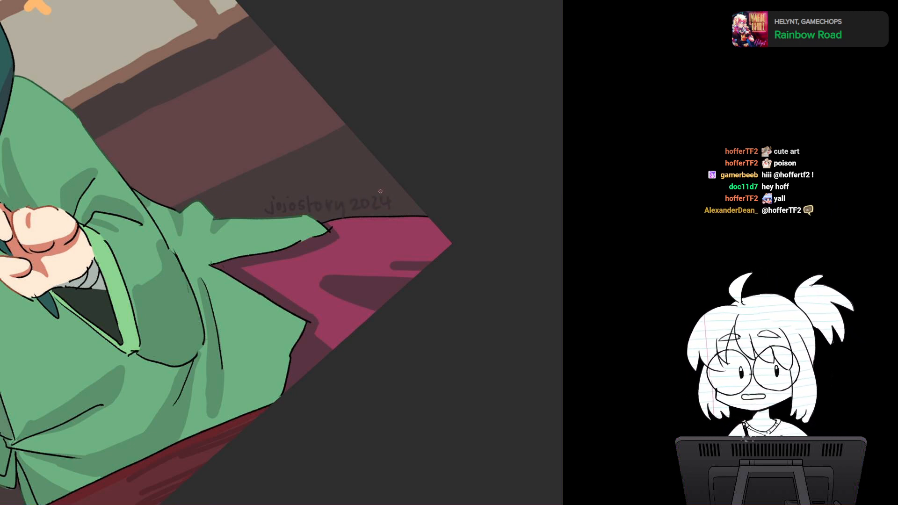
{"action": "left_click_drag", "start_coordinate": [380, 191], "coordinate": [397, 254]}
{"action": "mouse_move", "coordinate": [239, 179]}
{"action": "left_mouse_down"}
{"action": "mouse_move", "coordinate": [273, 232]}
{"action": "mouse_move", "coordinate": [269, 156]}
{"action": "mouse_move", "coordinate": [301, 210]}
{"action": "mouse_move", "coordinate": [273, 230]}
{"action": "mouse_move", "coordinate": [269, 181]}
{"action": "mouse_move", "coordinate": [272, 202]}
{"action": "mouse_move", "coordinate": [290, 201]}
{"action": "left_mouse_up"}
{"action": "key", "text": "ctrl+z"}
{"action": "key", "text": "ctrl+z"}
{"action": "key", "text": "ctrl+z"}
{"action": "key", "text": "ctrl+z"}
{"action": "key", "text": "ctrl+z"}
{"action": "key", "text": "ctrl+z"}
{"action": "key", "text": "ctrl+z"}
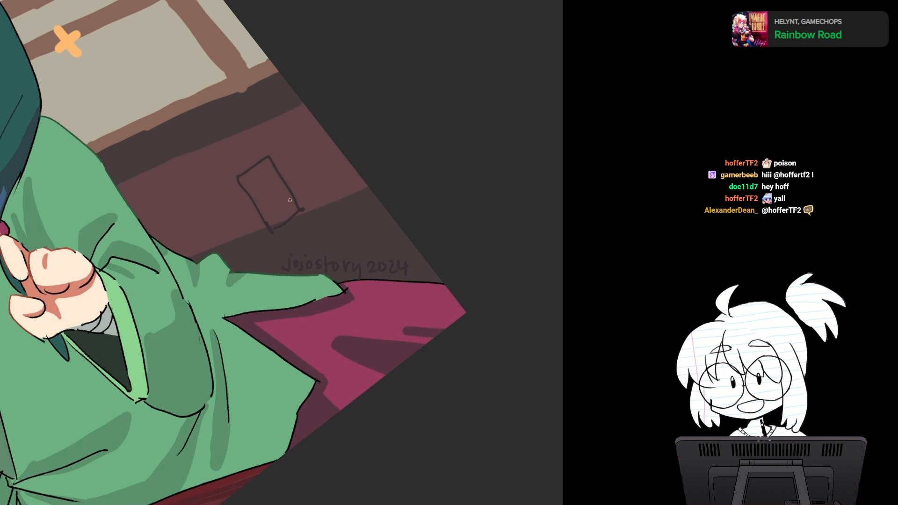
{"action": "left_click_drag", "start_coordinate": [232, 202], "coordinate": [252, 232]}
{"action": "left_click_drag", "start_coordinate": [243, 187], "coordinate": [248, 244]}
{"action": "left_click_drag", "start_coordinate": [264, 214], "coordinate": [283, 178]}
{"action": "key", "text": "ctrl+z"}
{"action": "key", "text": "ctrl+z"}
{"action": "key", "text": "ctrl+z"}
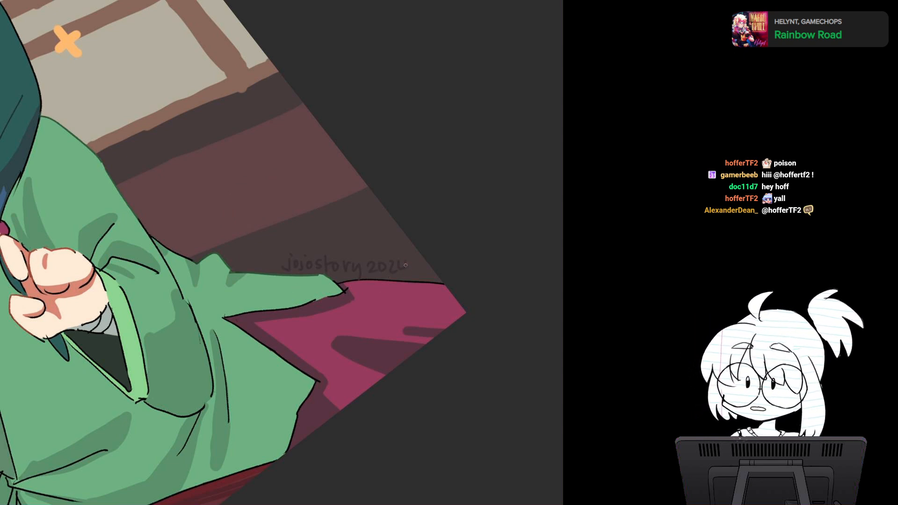
Step: Review the signed illustration upright in full, including a mirrored check
{"action": "left_click_drag", "start_coordinate": [417, 258], "coordinate": [406, 301]}
{"action": "scroll", "coordinate": [330, 248], "scroll_direction": "down", "scroll_amount": 5}
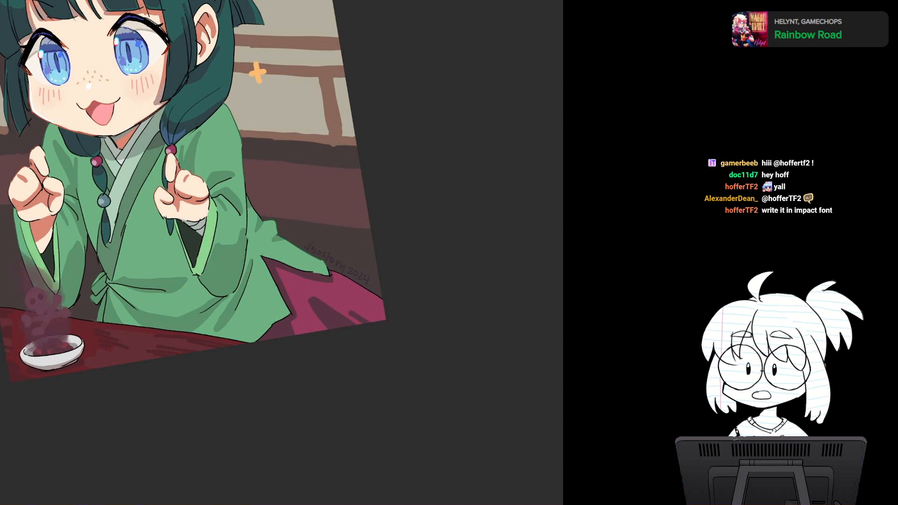
{"action": "left_click_drag", "start_coordinate": [280, 211], "coordinate": [299, 254]}
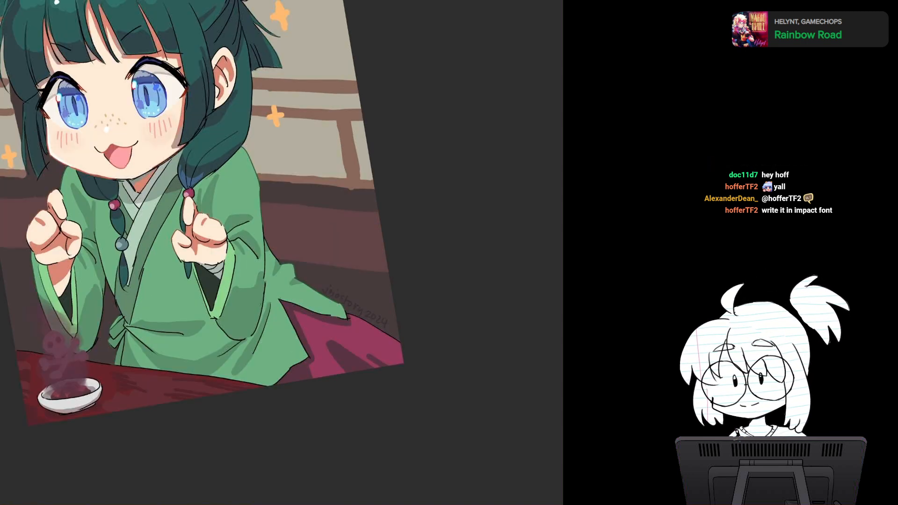
{"action": "key", "text": "Escape"}
{"action": "key", "text": "ctrl+minus"}
{"action": "left_click_drag", "start_coordinate": [243, 187], "coordinate": [252, 284]}
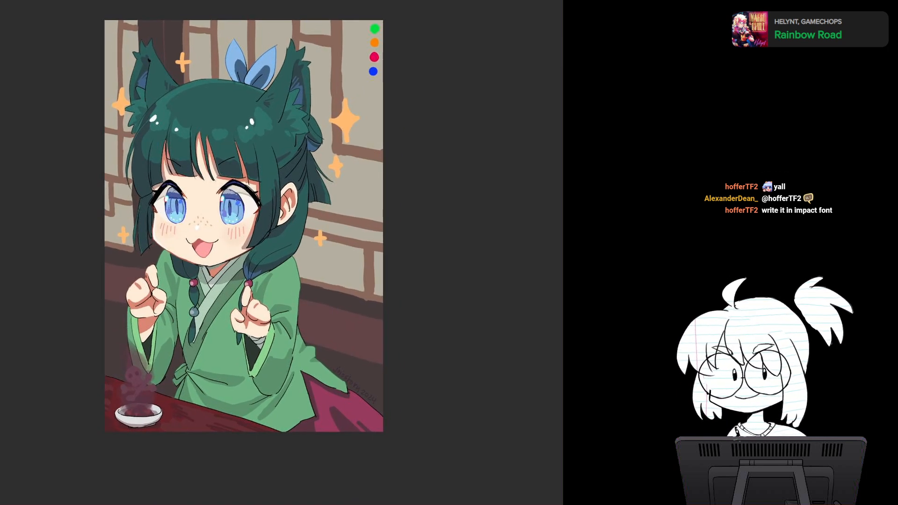
{"action": "key", "text": "ctrl+minus"}
{"action": "left_click_drag", "start_coordinate": [328, 244], "coordinate": [245, 242]}
{"action": "key", "text": "h"}
{"action": "key", "text": "h"}
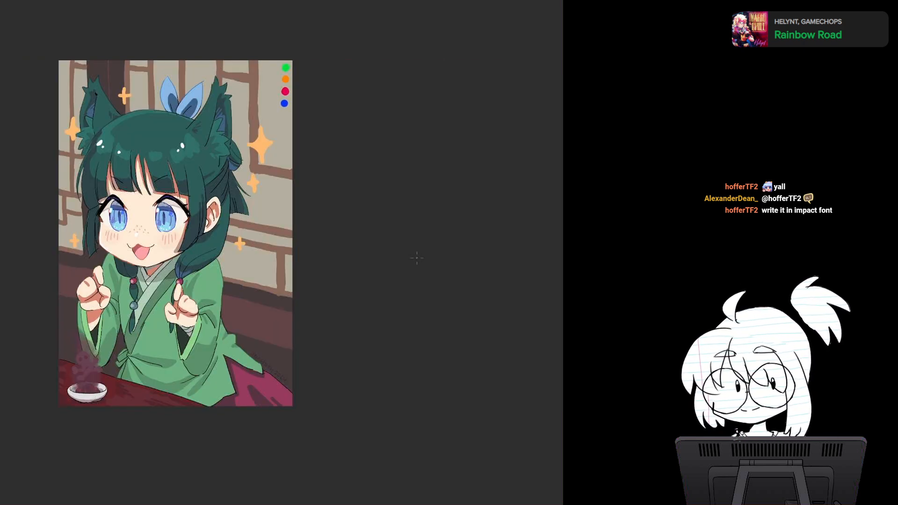
Step: Examine the signature area up close and look over the finished picture
{"action": "scroll", "coordinate": [253, 311], "scroll_direction": "up", "scroll_amount": 5}
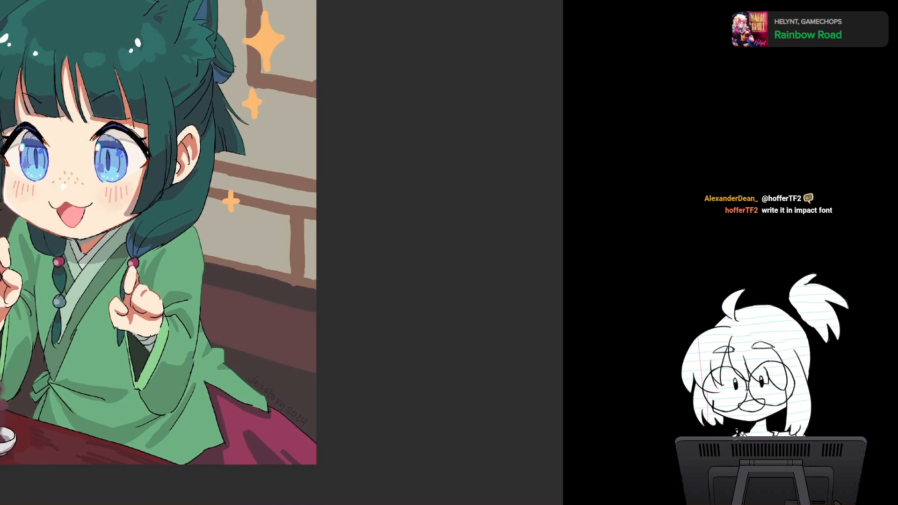
{"action": "left_click_drag", "start_coordinate": [210, 252], "coordinate": [282, 245]}
{"action": "scroll", "coordinate": [323, 267], "scroll_direction": "down", "scroll_amount": 2}
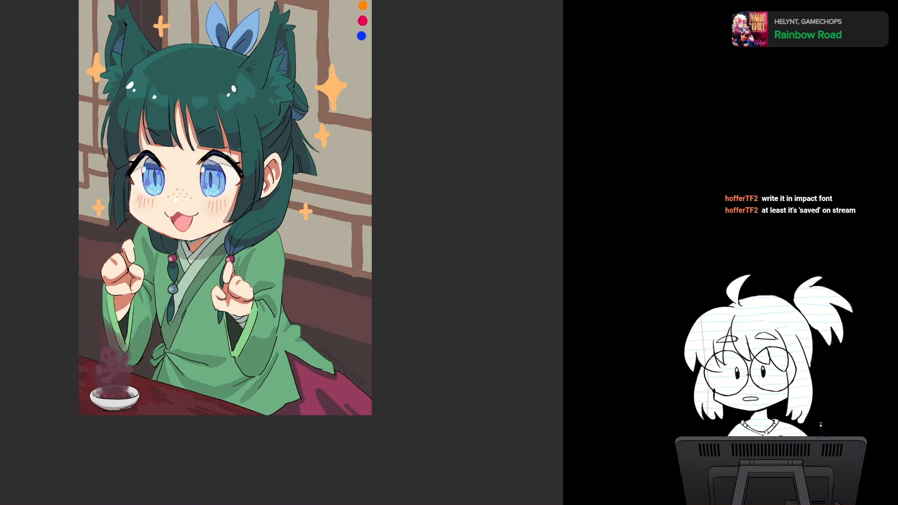
{"action": "left_click_drag", "start_coordinate": [234, 210], "coordinate": [266, 254]}
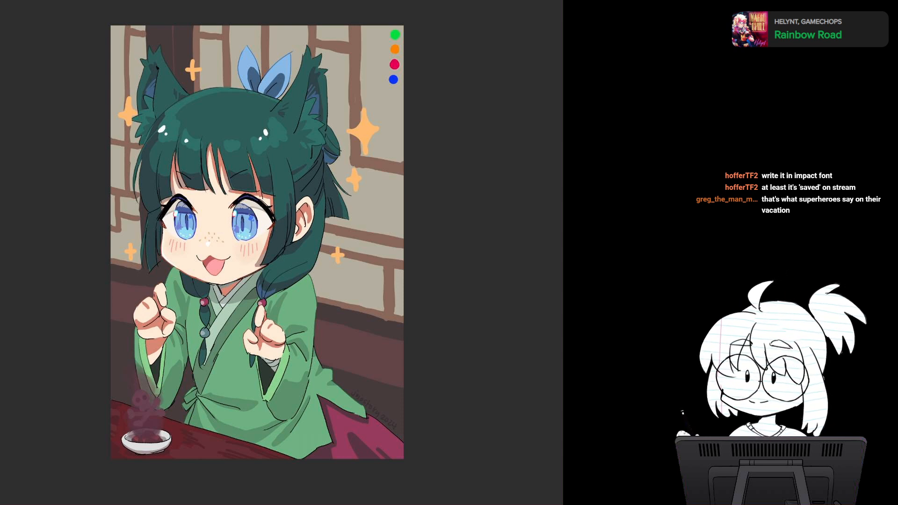
{"action": "left_click_drag", "start_coordinate": [257, 243], "coordinate": [306, 250]}
{"action": "scroll", "coordinate": [536, 168], "scroll_direction": "up", "scroll_amount": 2}
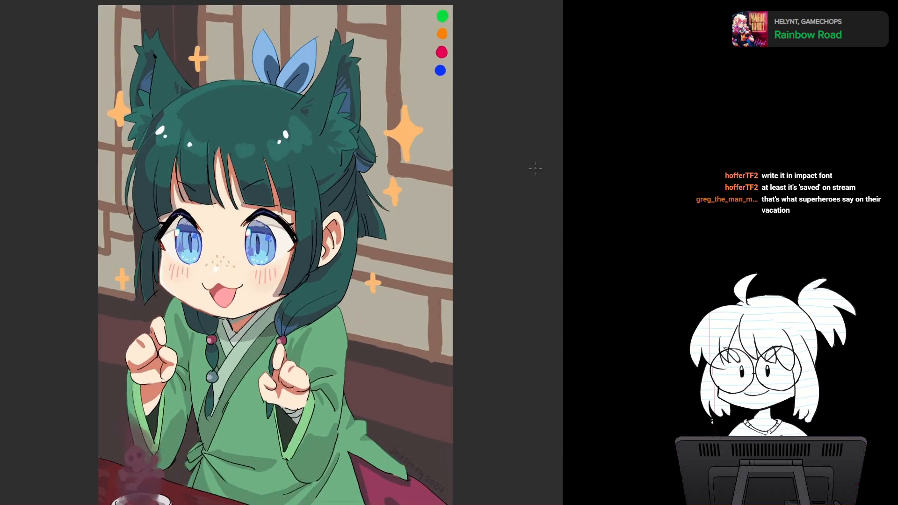